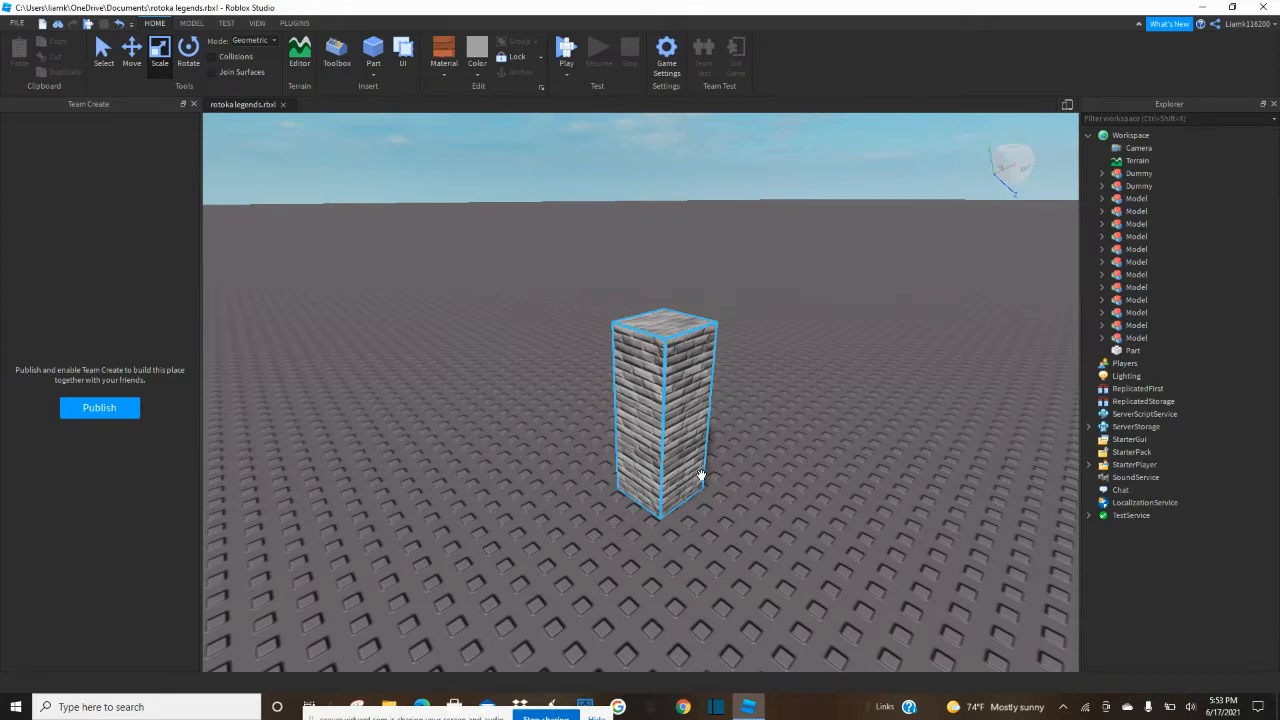
# Inspect the brick pillar from several sides.
pyautogui.moveTo(710, 473); pyautogui.dragTo(706, 472, button='right')
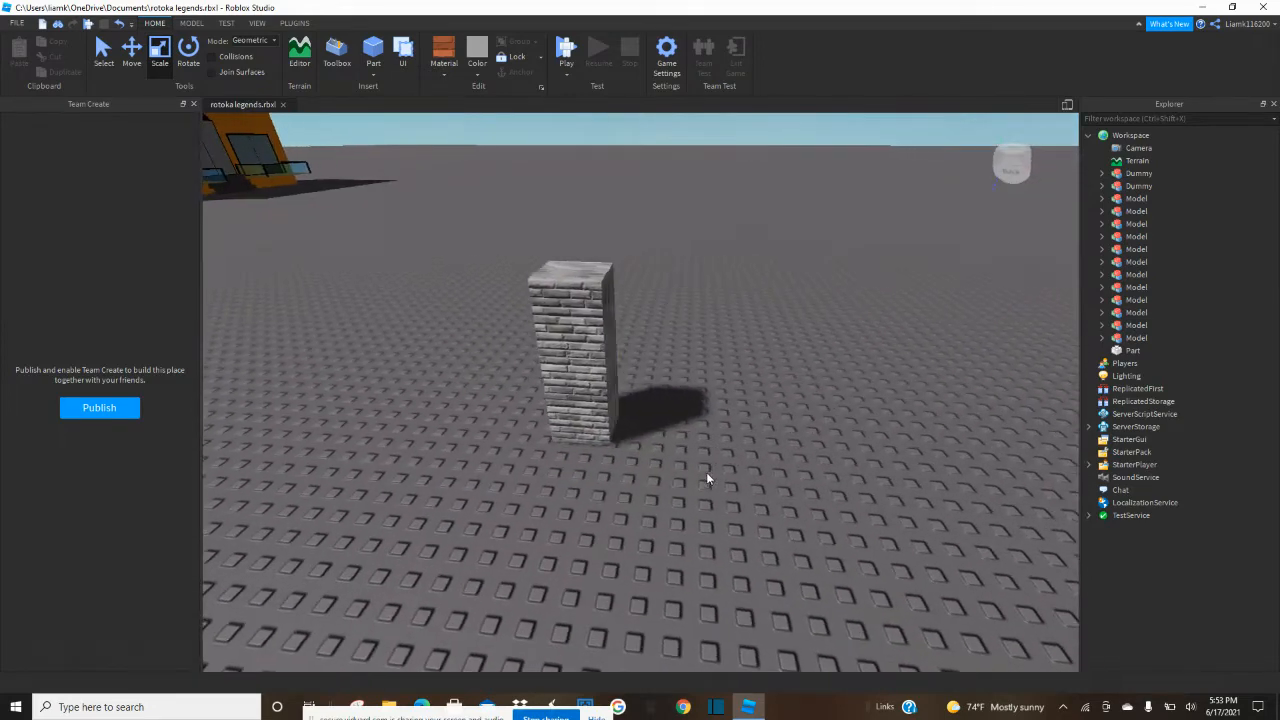
pyautogui.click(599, 407)
pyautogui.press('s')
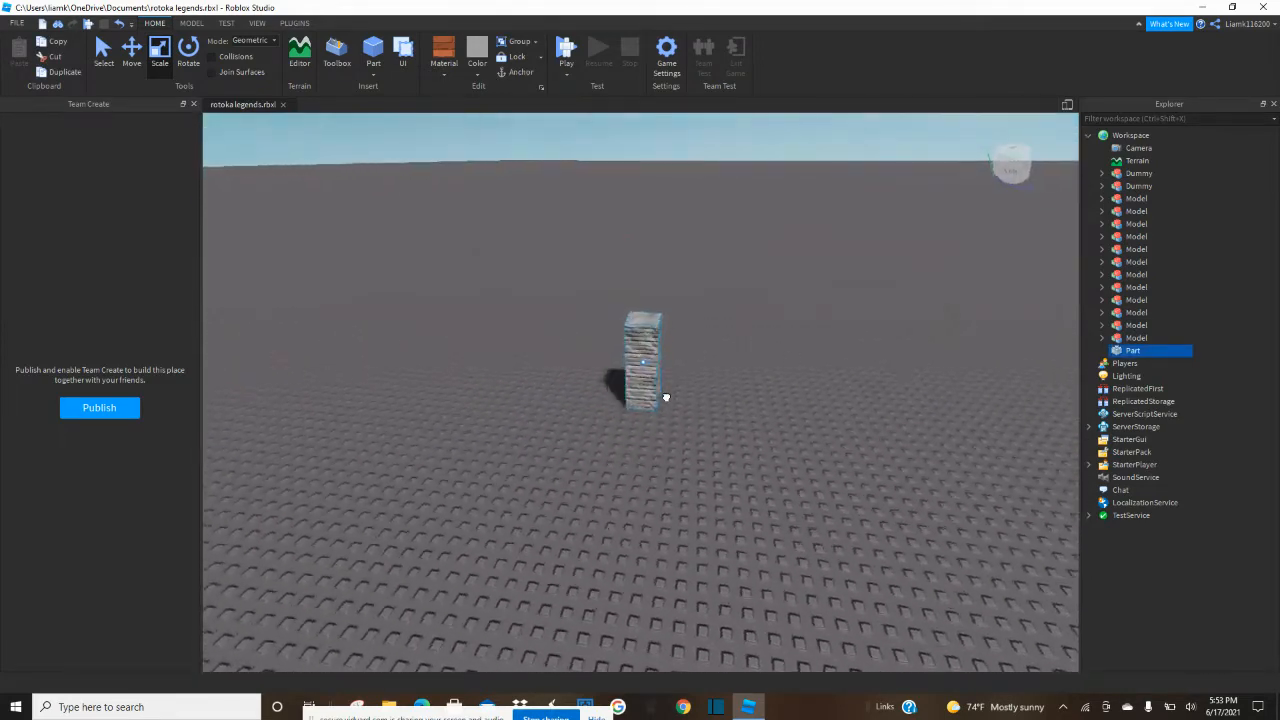
pyautogui.click(726, 393)
pyautogui.press('w')
pyautogui.press('d')
pyautogui.moveTo(726, 393); pyautogui.dragTo(724, 392, button='right')
pyautogui.press('e')
pyautogui.press('a')
pyautogui.press('w')
pyautogui.press('a')
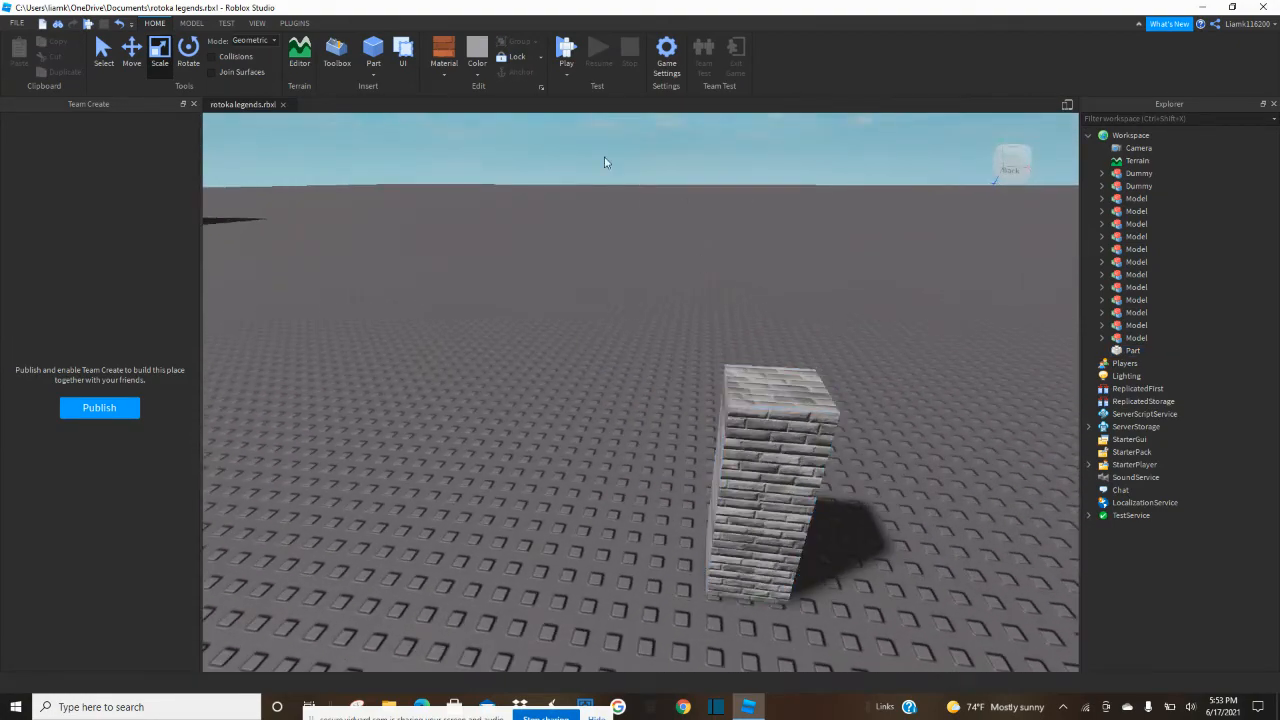
# Stretch the brick pillar upward to make it considerably taller.
pyautogui.click(797, 428)
pyautogui.press('s')
pyautogui.moveTo(795, 428); pyautogui.dragTo(795, 427, button='right')
pyautogui.press('a')
pyautogui.moveTo(876, 420); pyautogui.dragTo(882, 283)
pyautogui.press('d')
pyautogui.moveTo(829, 450); pyautogui.dragTo(829, 450, button='right')
pyautogui.press('w')
pyautogui.moveTo(816, 404); pyautogui.dragTo(810, 406)
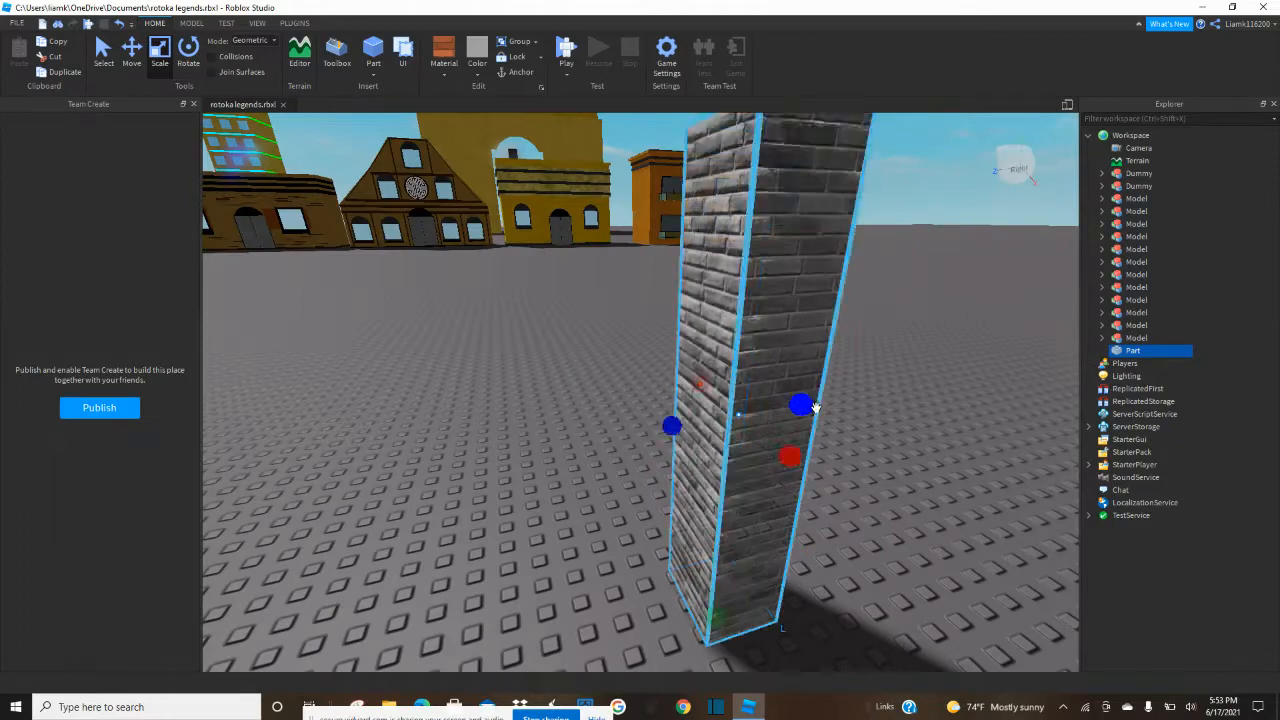
pyautogui.moveTo(739, 445); pyautogui.dragTo(739, 445, button='right')
pyautogui.press('a')
pyautogui.moveTo(633, 441); pyautogui.dragTo(613, 439)
pyautogui.press('a')
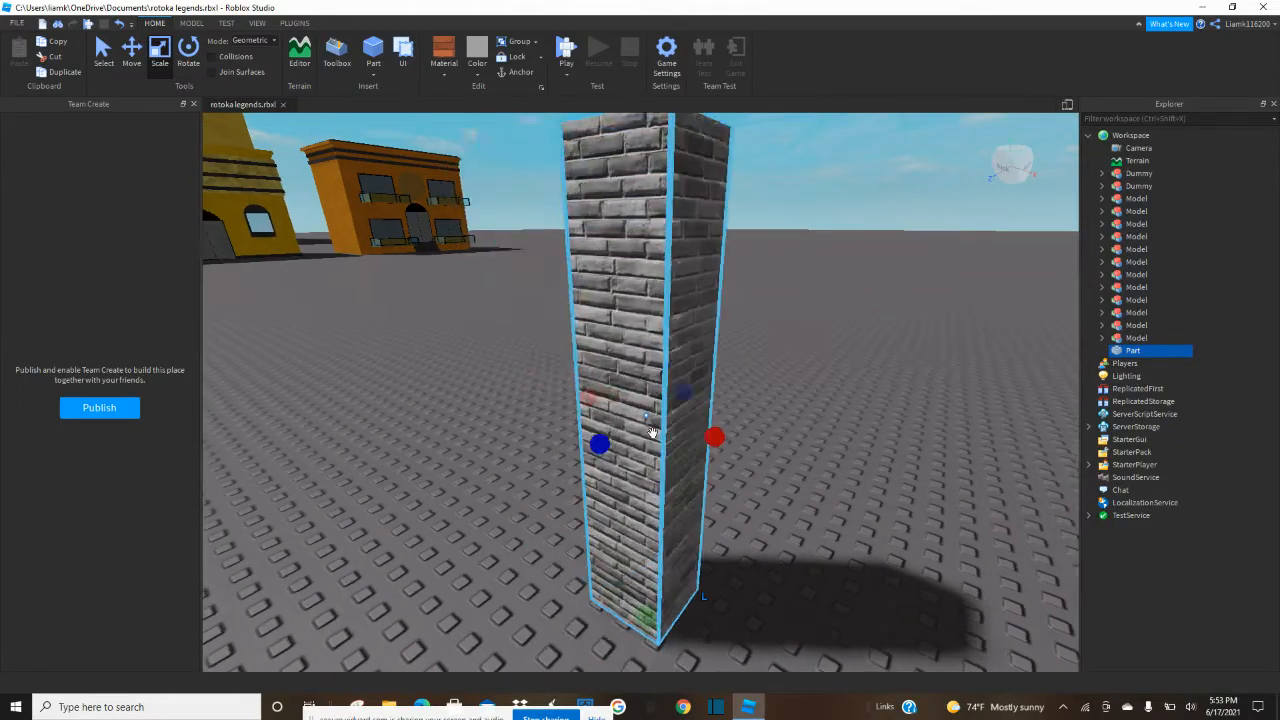
# Duplicate the brick pillar and move the copy sideways to form a pair with a wide gap between them.
pyautogui.moveTo(680, 434); pyautogui.dragTo(680, 434, button='right')
pyautogui.press('s')
pyautogui.moveTo(638, 393); pyautogui.dragTo(626, 394)
pyautogui.click(697, 376)
pyautogui.press('d')
pyautogui.moveTo(681, 378); pyautogui.dragTo(680, 376, button='right')
pyautogui.press('a')
pyautogui.press('w')
pyautogui.press('e')
pyautogui.click(680, 377)
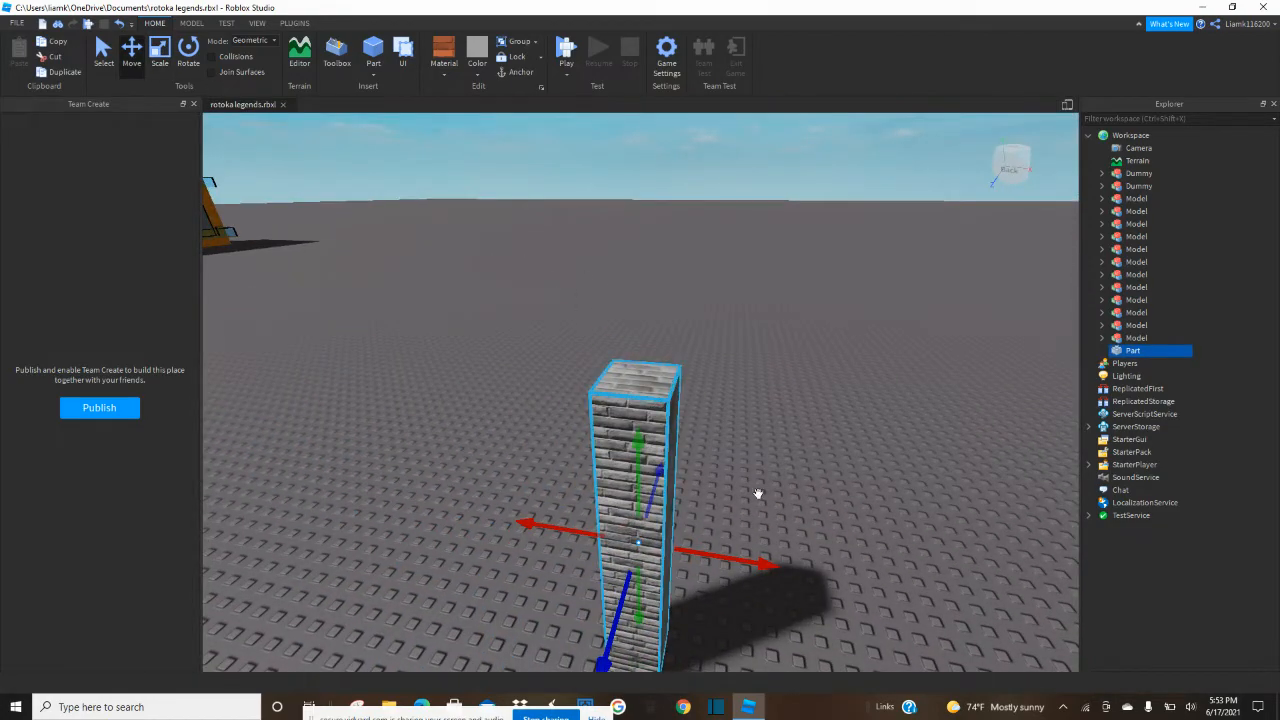
pyautogui.hotkey('ctrl', 'd')
pyautogui.click(816, 501)
pyautogui.moveTo(816, 501); pyautogui.dragTo(816, 501, button='right')
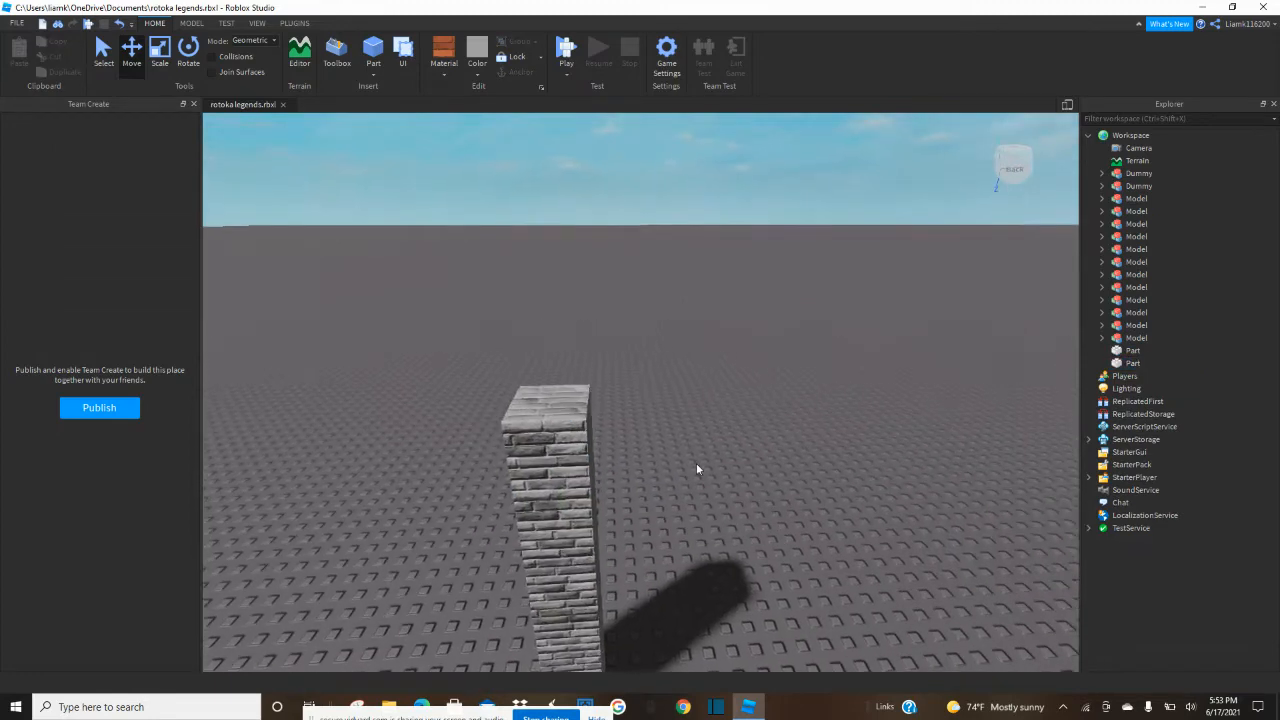
pyautogui.press('q')
pyautogui.press('s')
pyautogui.press('a')
pyautogui.press('q')
pyautogui.click(602, 402)
pyautogui.moveTo(646, 374); pyautogui.dragTo(799, 367)
# Duplicate one pillar, flatten the copy to ground level and stretch it across to the other pillar as a floor strip.
pyautogui.press('d')
pyautogui.click(560, 555)
pyautogui.press('a')
pyautogui.moveTo(560, 555); pyautogui.dragTo(574, 556, button='right')
pyautogui.press('e')
pyautogui.press('s')
pyautogui.press('q')
pyautogui.click(487, 431)
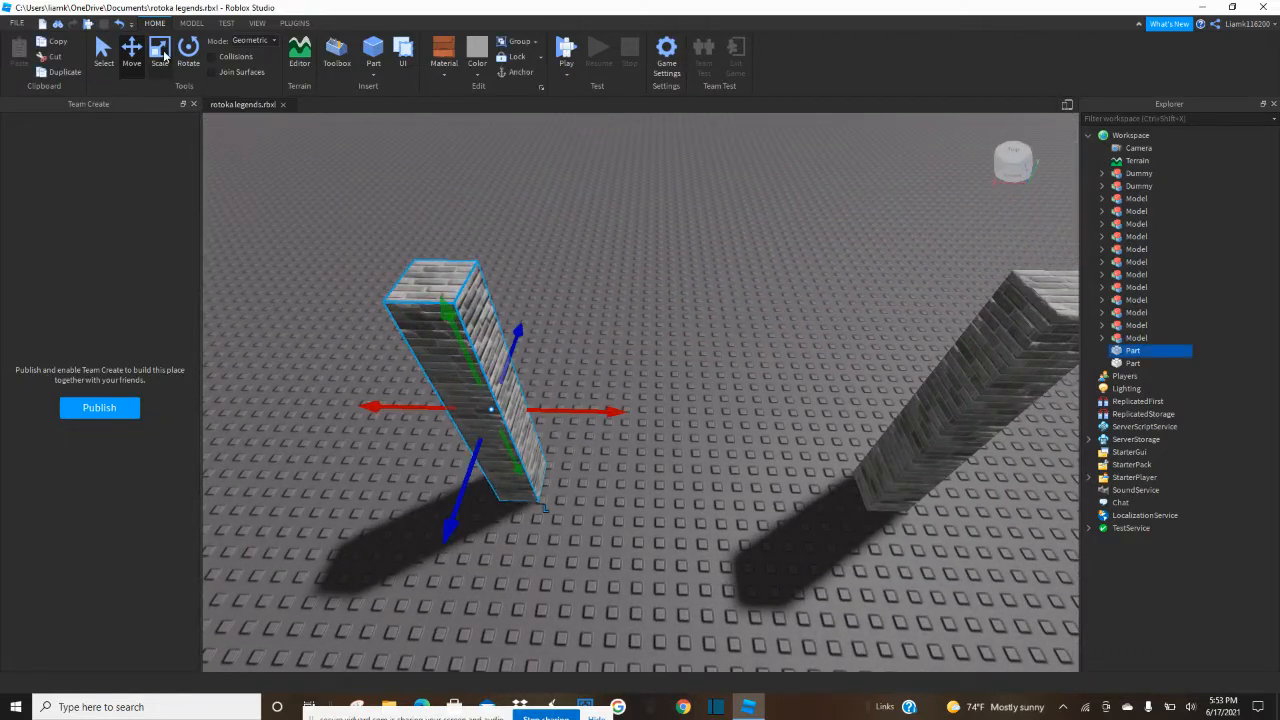
pyautogui.hotkey('ctrl', 'd')
pyautogui.moveTo(421, 252); pyautogui.dragTo(651, 486)
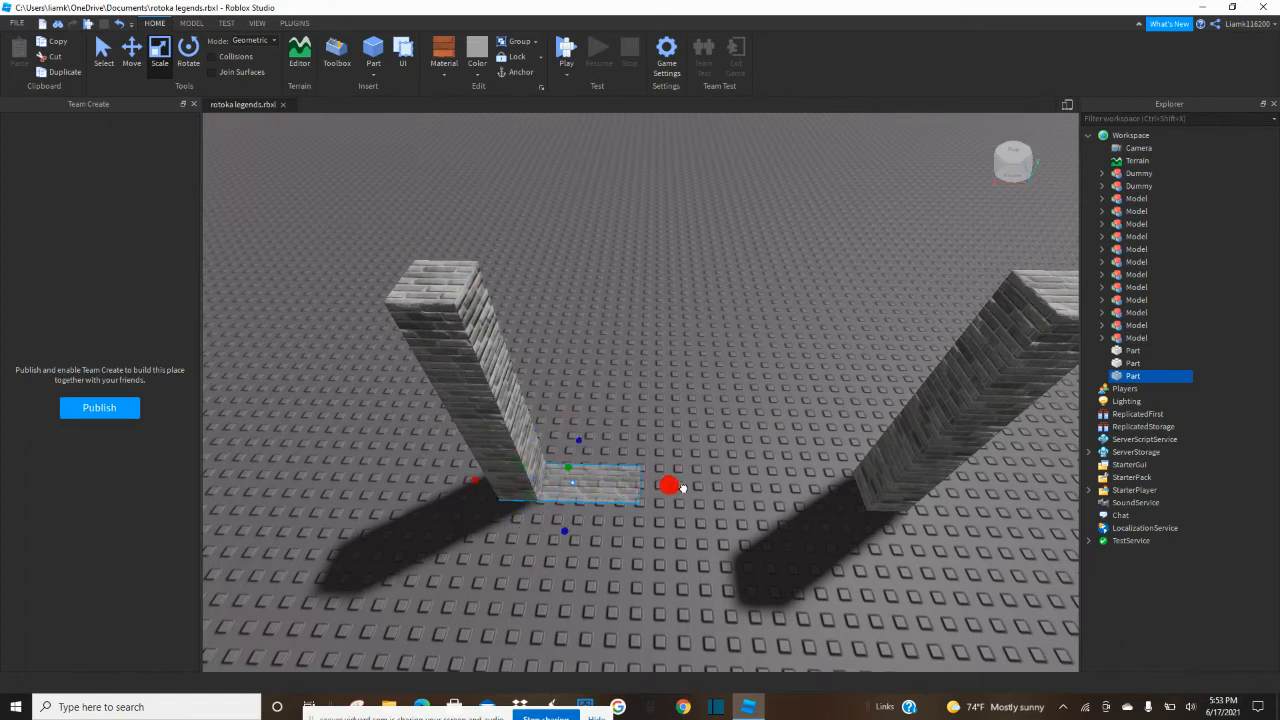
pyautogui.moveTo(651, 486); pyautogui.dragTo(721, 481, button='right')
pyautogui.moveTo(787, 456); pyautogui.dragTo(792, 454)
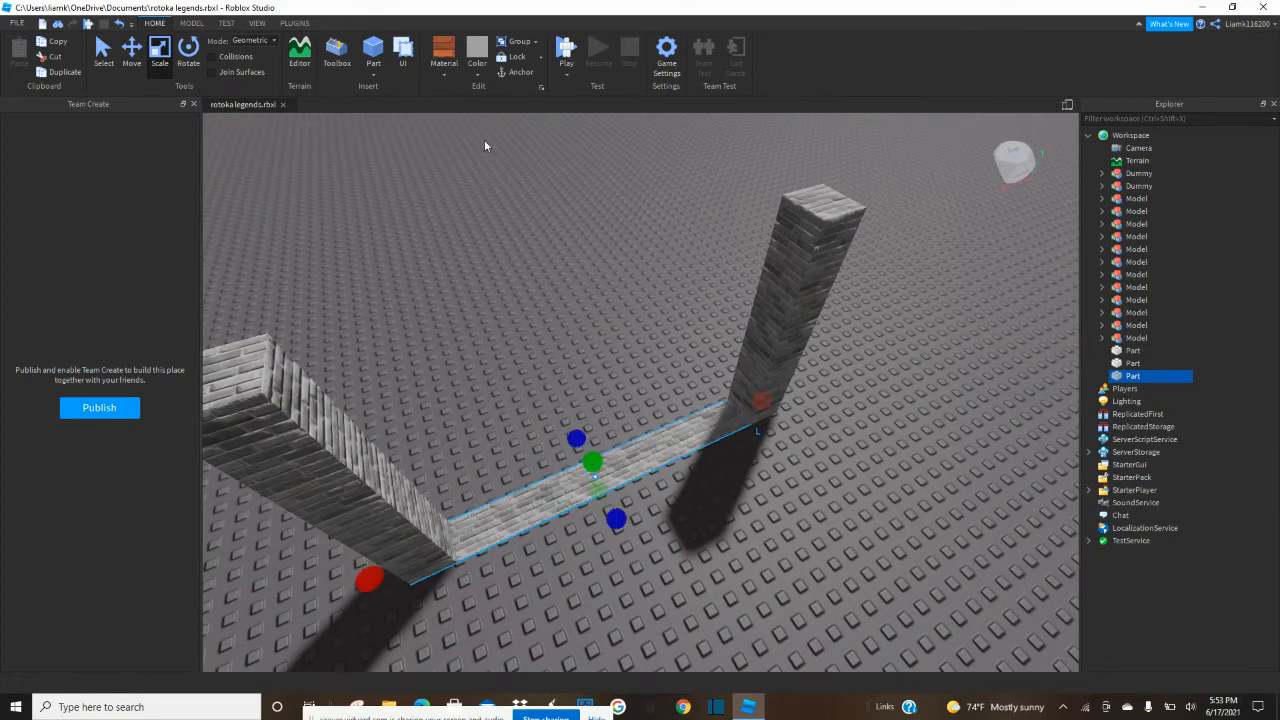
# Set the floor strip's material to Concrete and its color to Cool yellow.
pyautogui.click(454, 72)
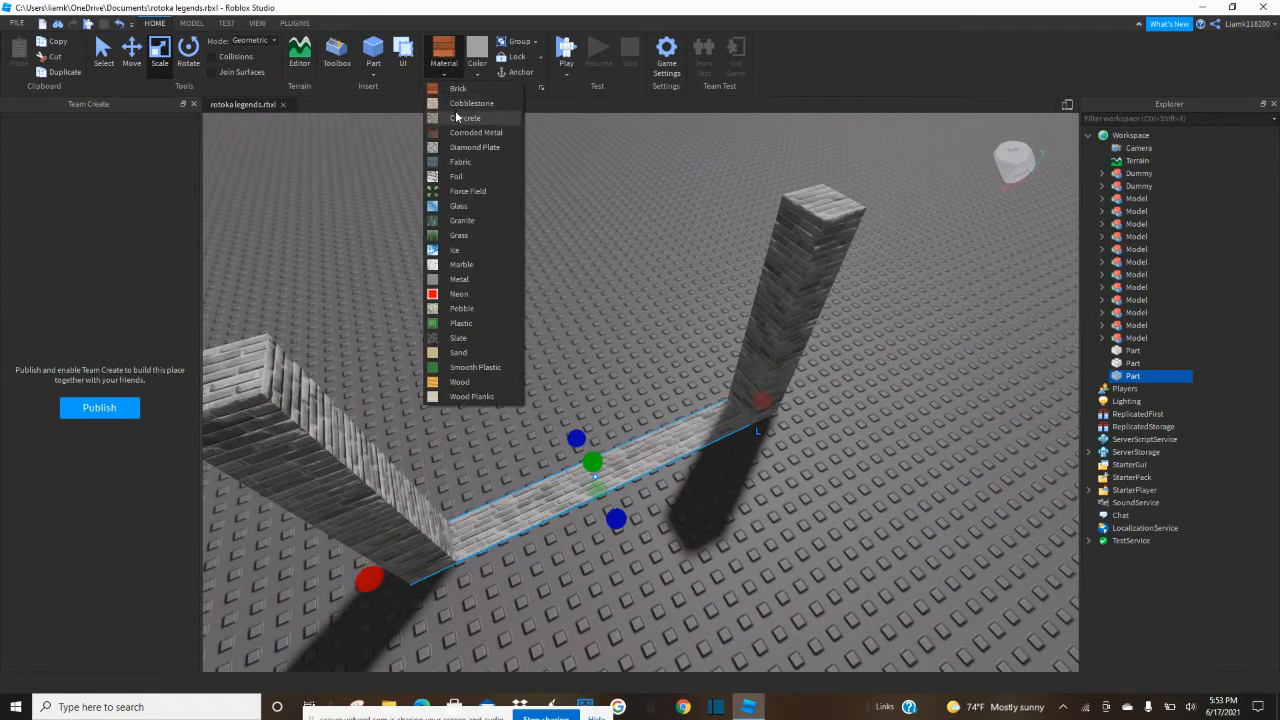
pyautogui.click(458, 118)
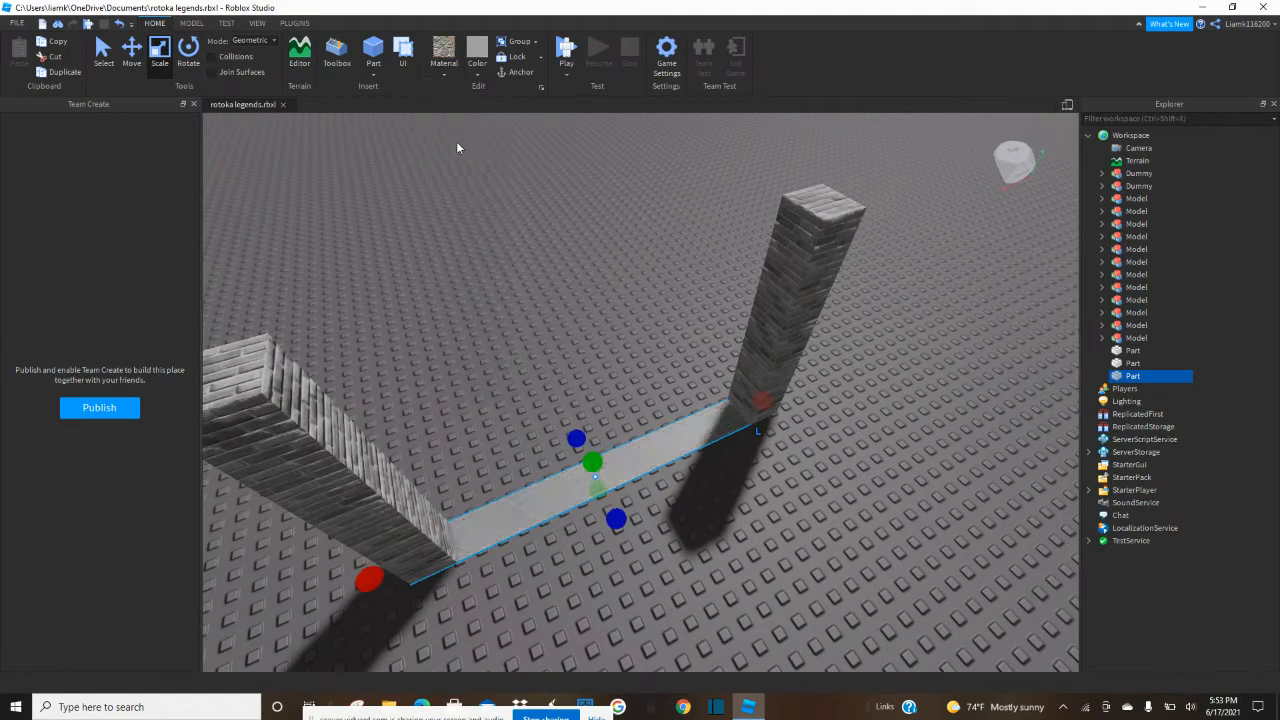
pyautogui.click(475, 77)
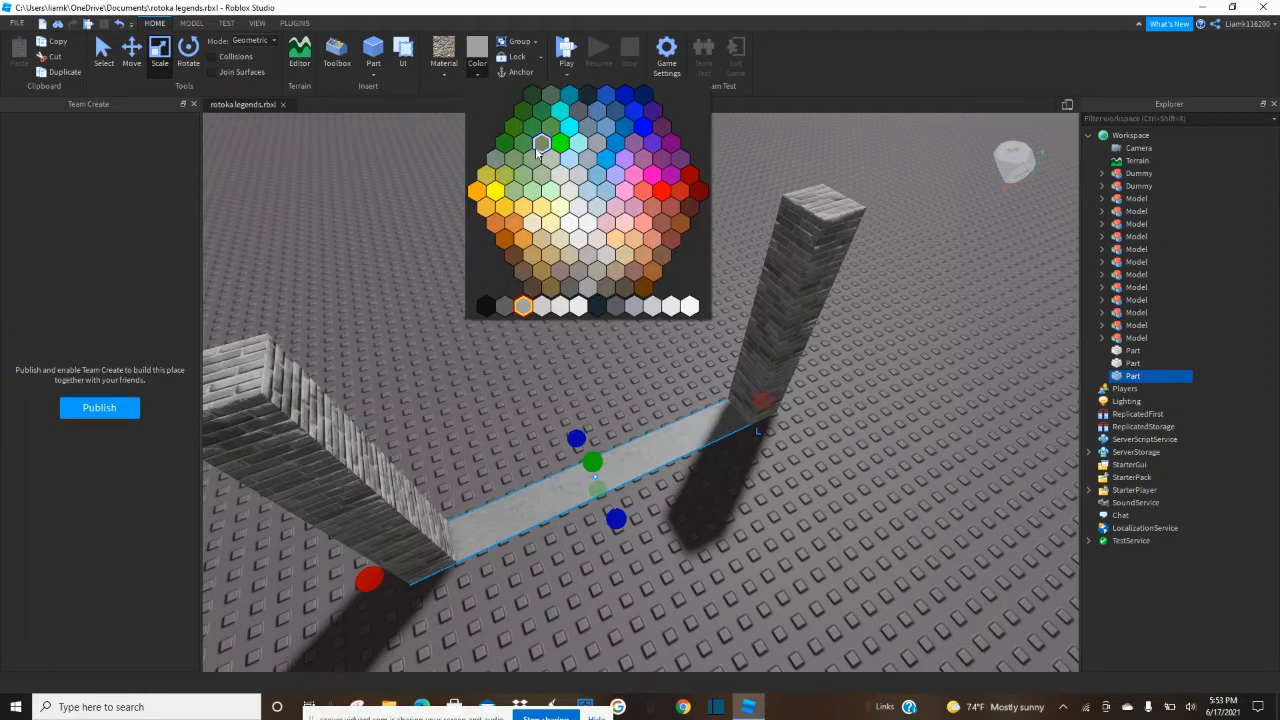
pyautogui.click(541, 208)
pyautogui.click(608, 374)
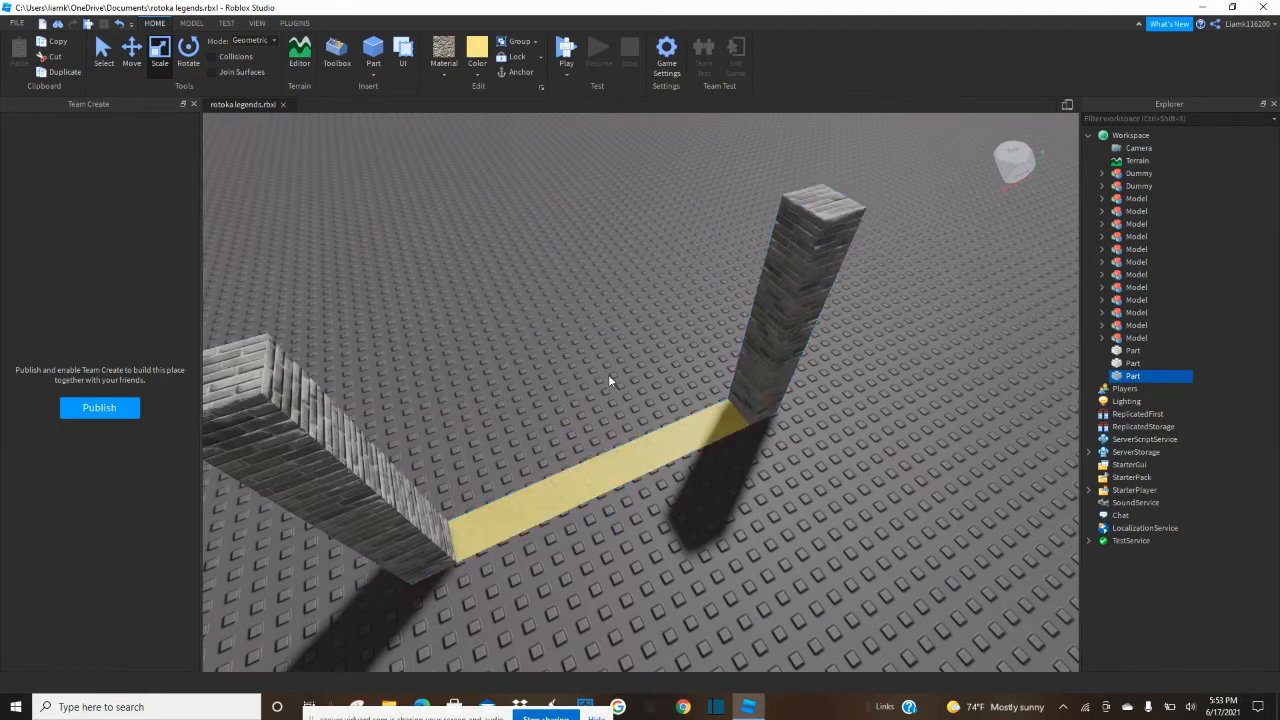
# Duplicate one brick pillar in place and recolor the copy a darker grey.
pyautogui.scroll(5, 608, 370)
pyautogui.moveTo(609, 371); pyautogui.dragTo(609, 371, button='right')
pyautogui.scroll(-3, 609, 371)
pyautogui.scroll(2, 597, 397)
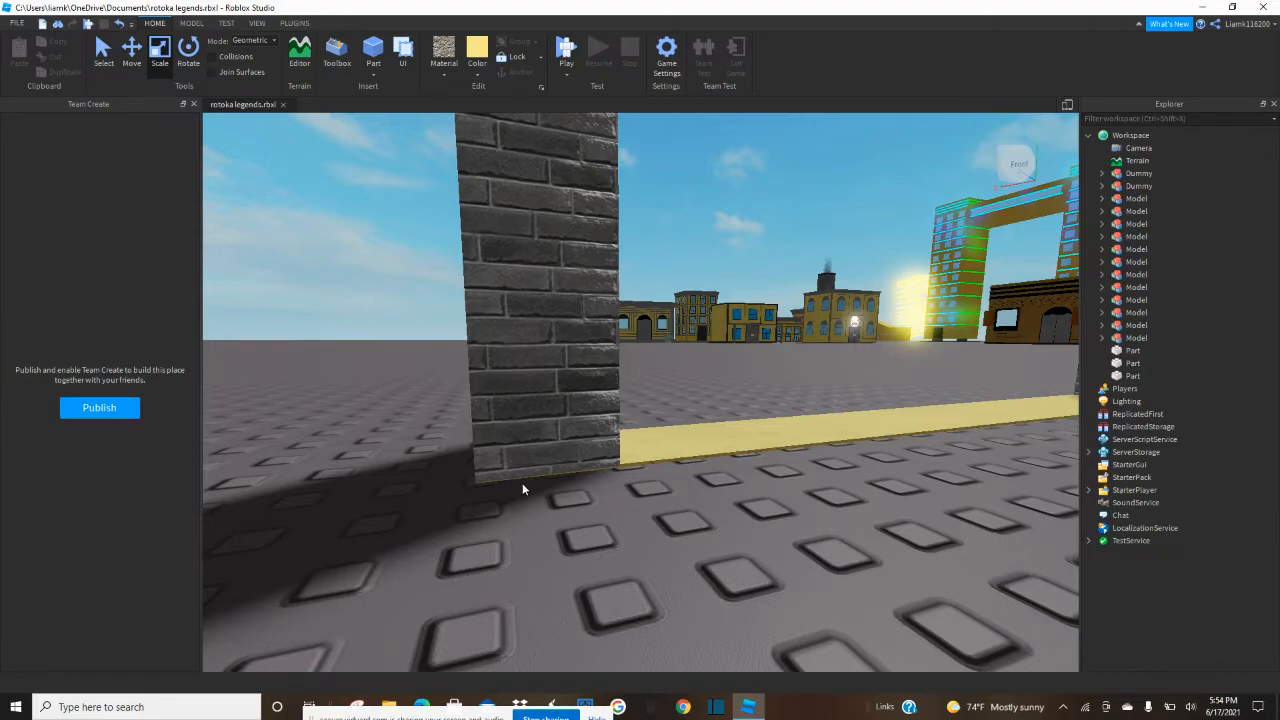
pyautogui.moveTo(531, 497); pyautogui.dragTo(531, 480, button='right')
pyautogui.scroll(-5, 531, 472)
pyautogui.press('e')
pyautogui.click(582, 415)
pyautogui.press('f')
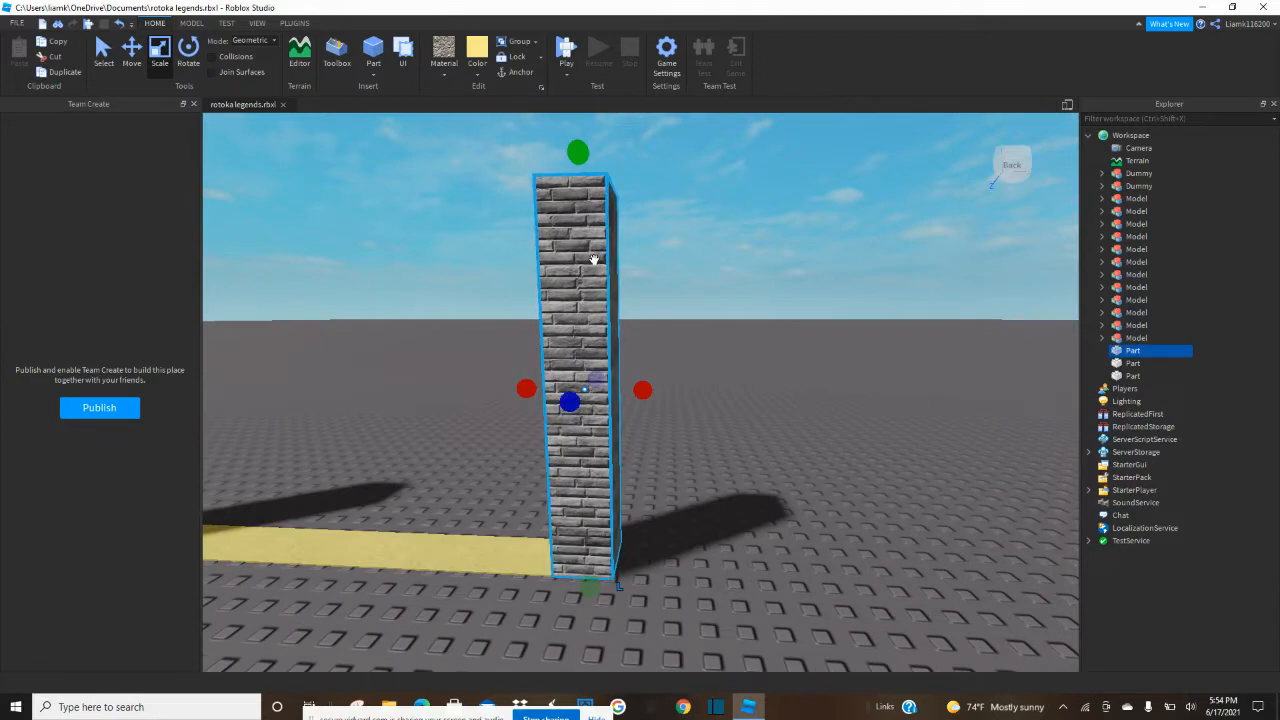
pyautogui.hotkey('ctrl', 'd')
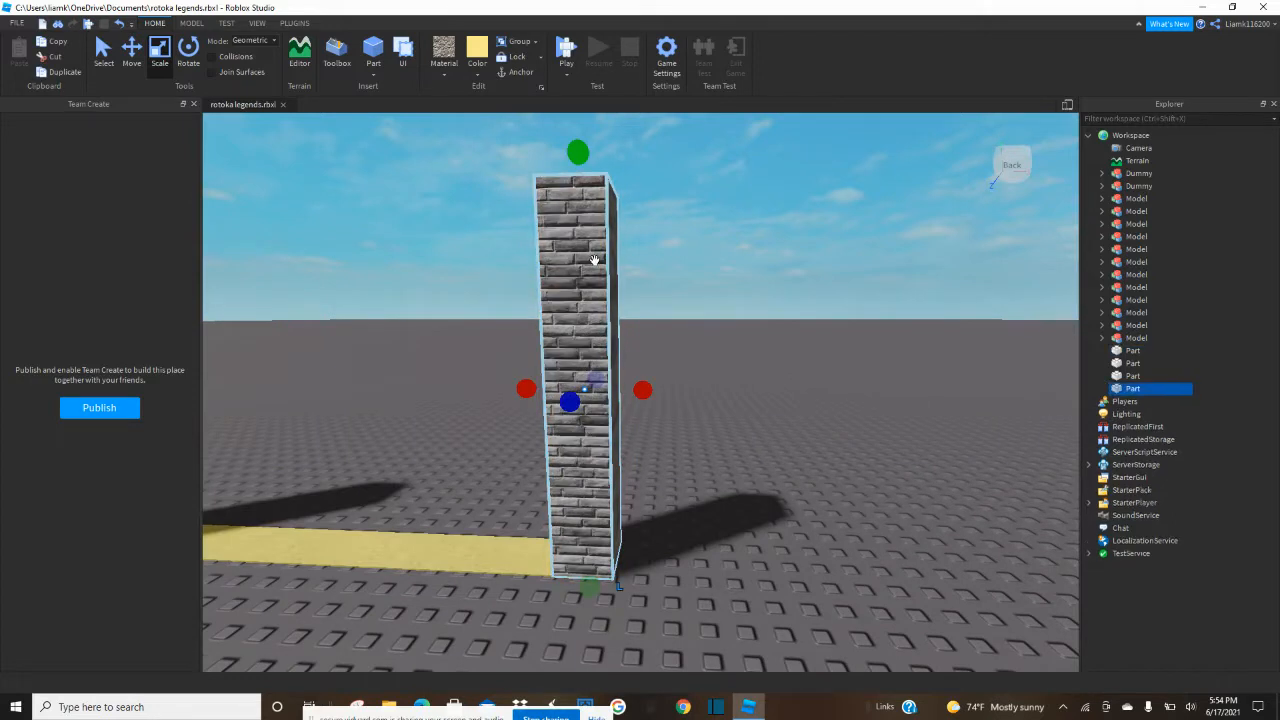
pyautogui.click(478, 76)
pyautogui.click(504, 306)
# Shrink the dark copy to a low base block at the pillar's foot and widen it slightly beyond the pillar's sides.
pyautogui.moveTo(585, 146); pyautogui.dragTo(610, 472)
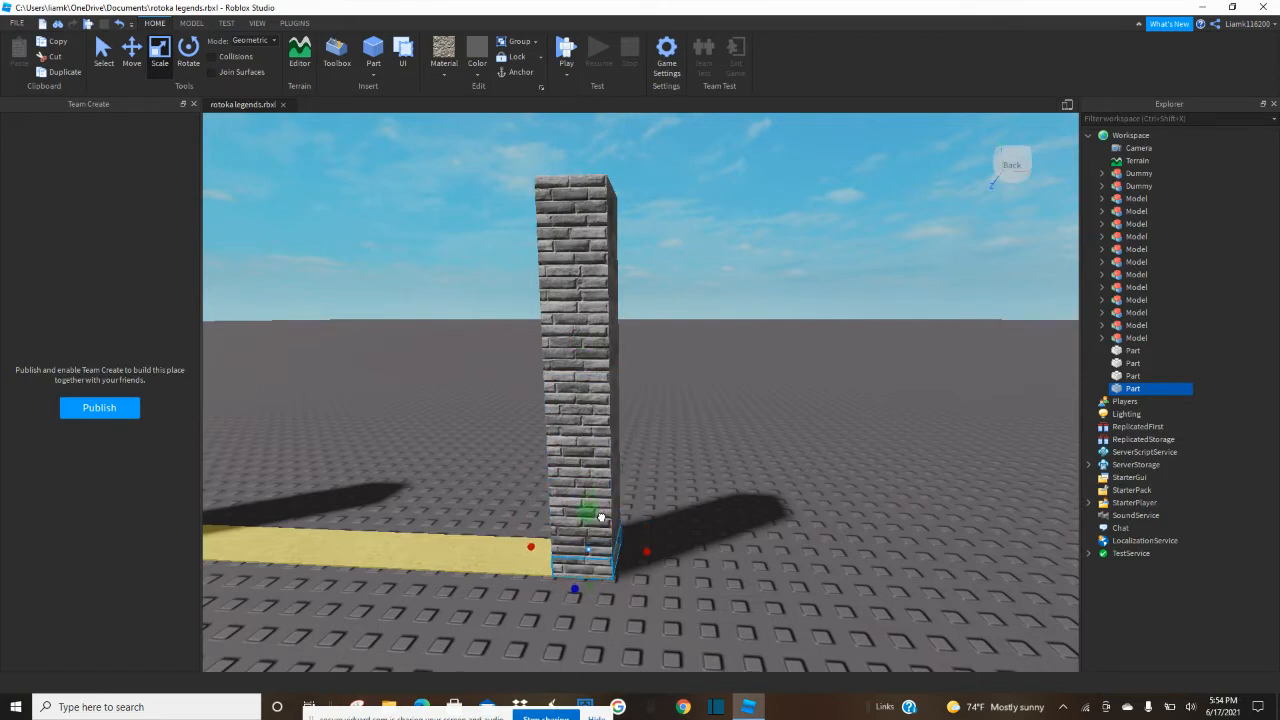
pyautogui.press('f')
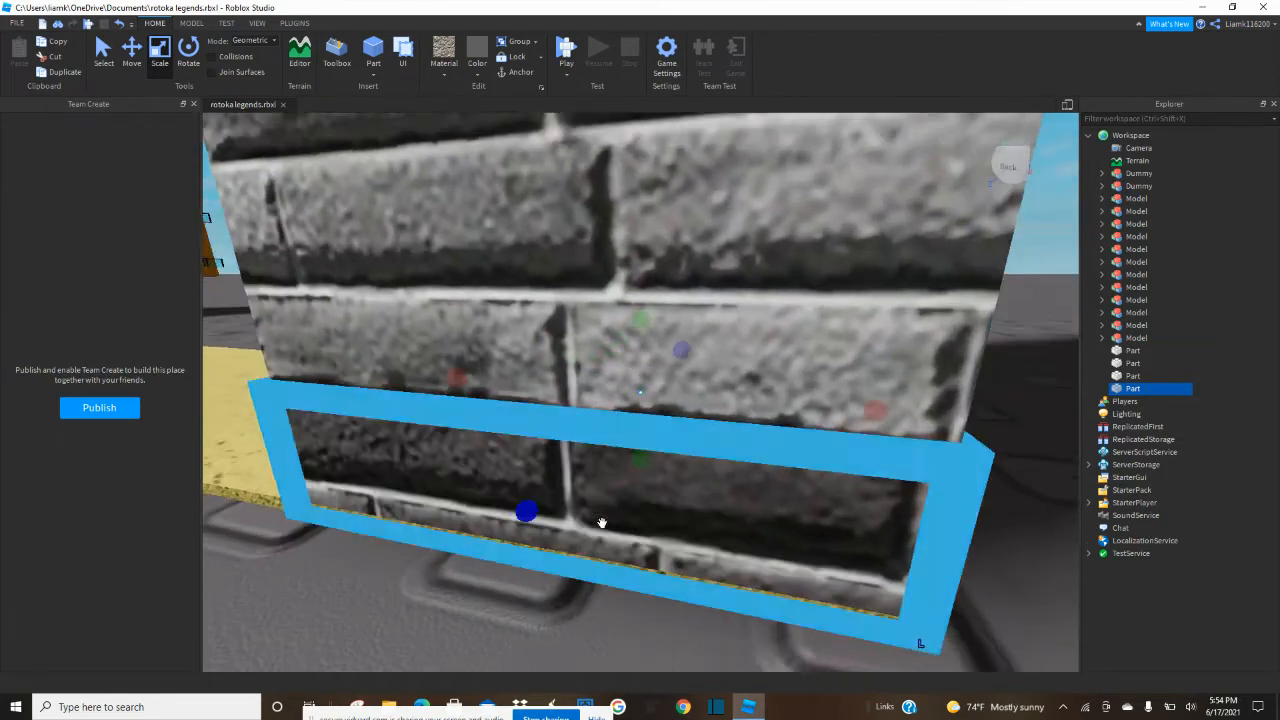
pyautogui.moveTo(518, 526); pyautogui.dragTo(512, 532)
pyautogui.moveTo(520, 532); pyautogui.dragTo(524, 532, button='right')
pyautogui.moveTo(402, 441); pyautogui.dragTo(378, 446)
pyautogui.moveTo(441, 465); pyautogui.dragTo(445, 467, button='right')
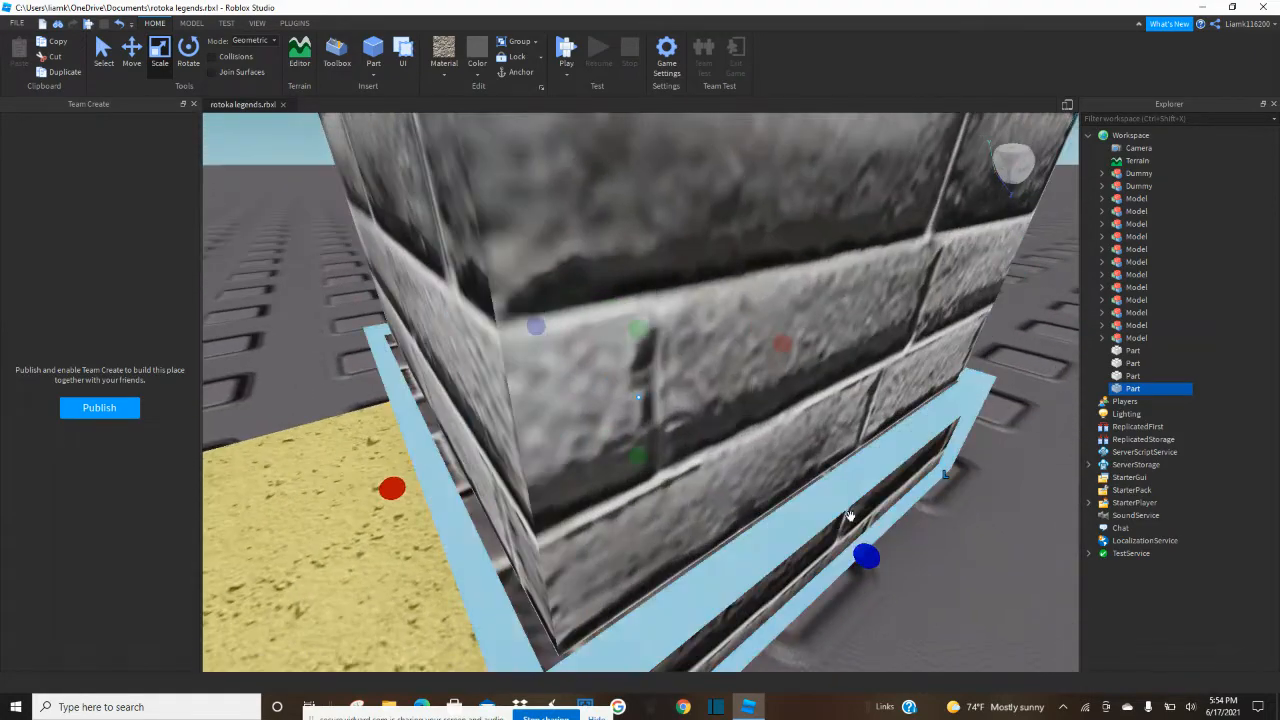
pyautogui.moveTo(882, 567); pyautogui.dragTo(887, 571)
pyautogui.moveTo(910, 552); pyautogui.dragTo(902, 541, button='right')
pyautogui.moveTo(862, 458); pyautogui.dragTo(900, 460)
pyautogui.moveTo(900, 460); pyautogui.dragTo(902, 458, button='right')
pyautogui.moveTo(903, 480); pyautogui.dragTo(934, 484)
# Duplicate the dark base block and move the copy to the foot of the other pillar.
pyautogui.click(988, 580)
pyautogui.moveTo(988, 580); pyautogui.dragTo(988, 580, button='right')
pyautogui.press('s')
pyautogui.press('a')
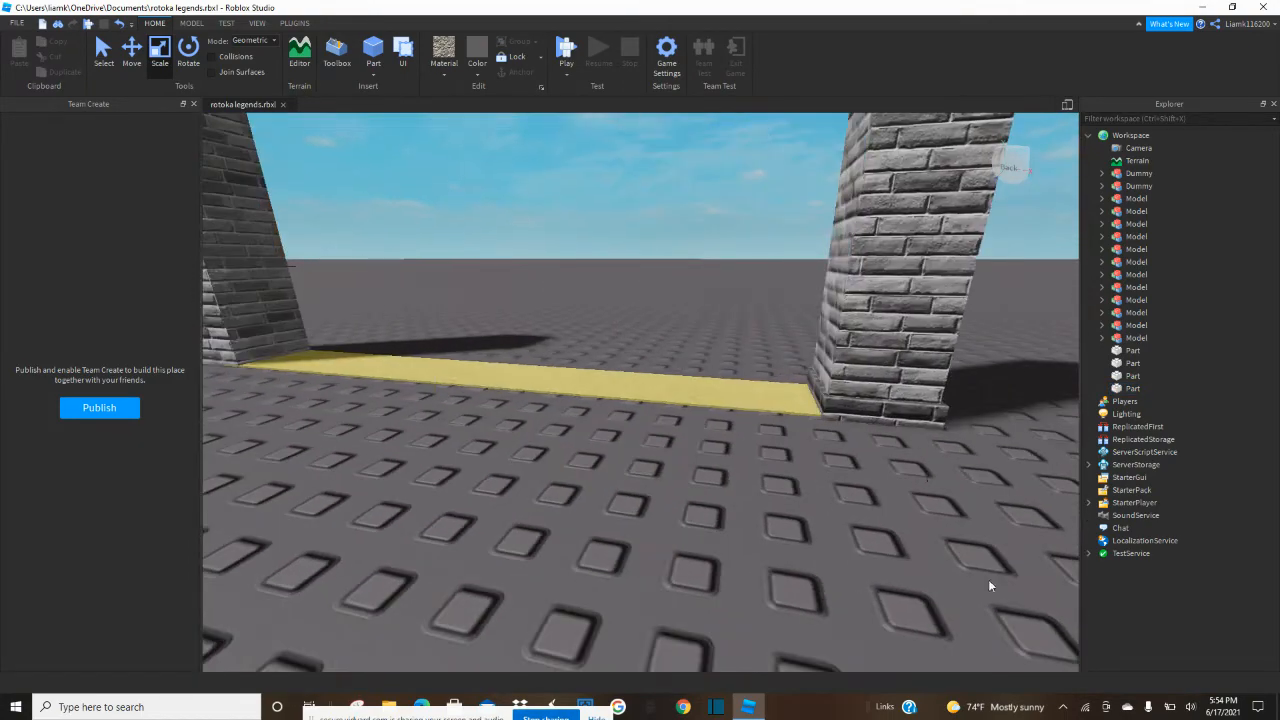
pyautogui.click(131, 50)
pyautogui.hotkey('ctrl', 'd')
pyautogui.moveTo(722, 385); pyautogui.dragTo(503, 399)
pyautogui.press('a')
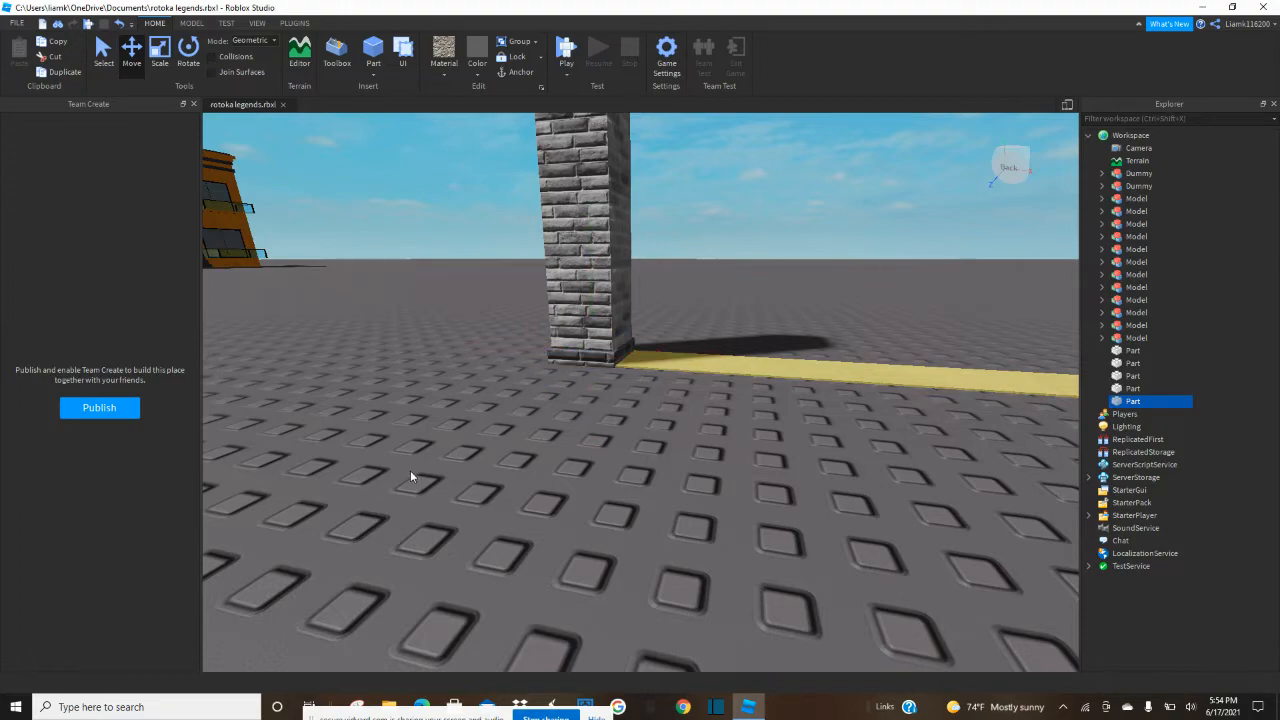
# Duplicate both dark base blocks together and raise the copies to the pillar tops as caps.
pyautogui.press('w')
pyautogui.press('s')
pyautogui.moveTo(410, 470); pyautogui.dragTo(410, 470, button='right')
pyautogui.press('e')
pyautogui.press('s')
pyautogui.press('q')
pyautogui.press('s')
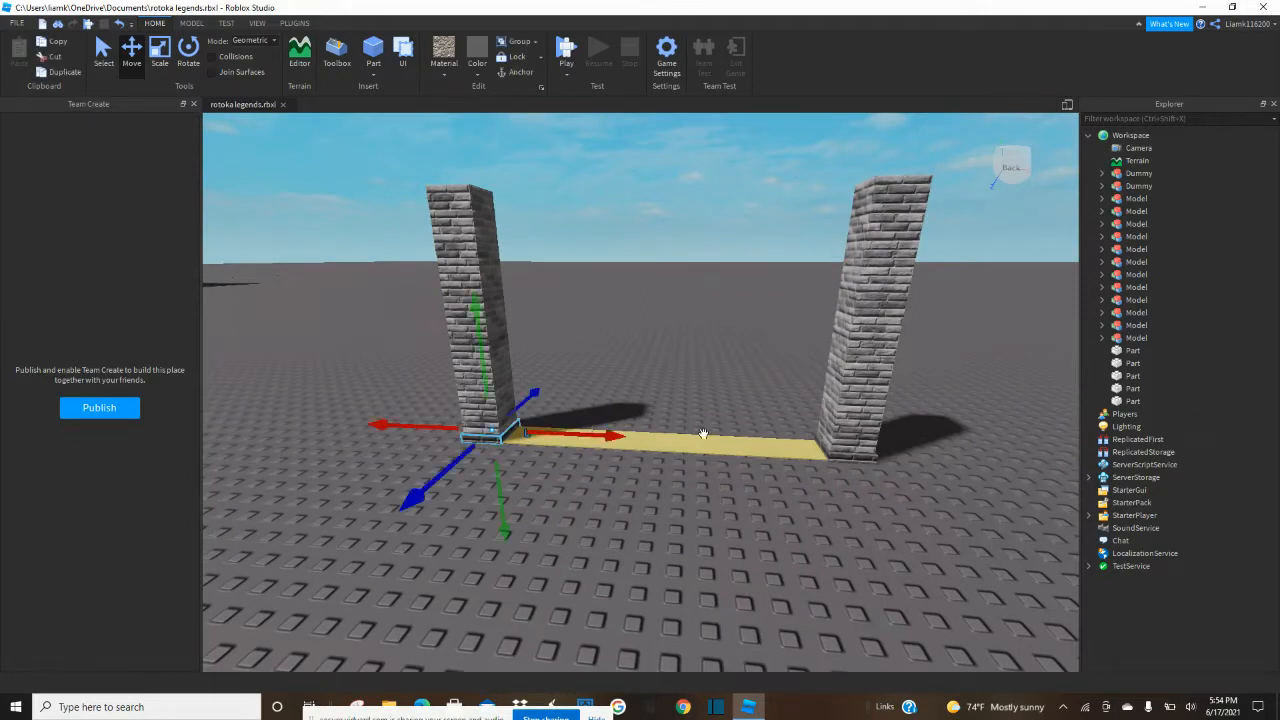
pyautogui.keyDown('ctrl'); pyautogui.click(838, 458); pyautogui.keyUp('ctrl')
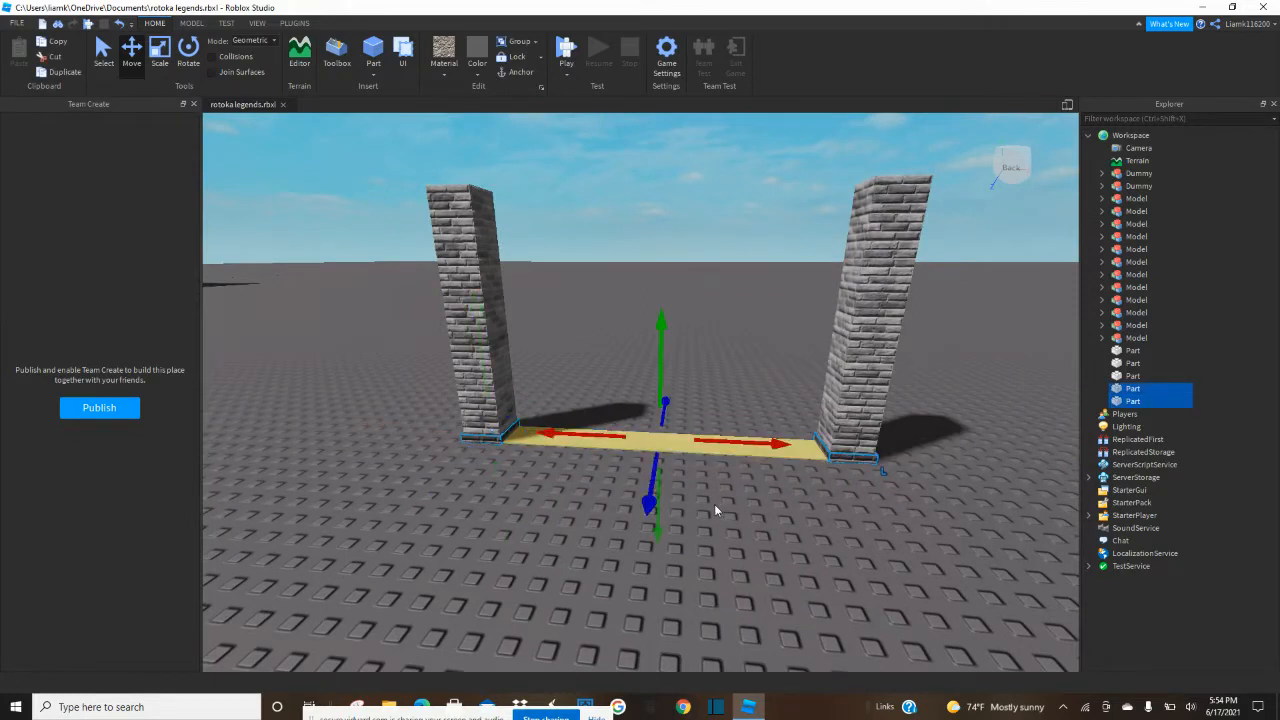
pyautogui.hotkey('ctrl', 'd')
pyautogui.moveTo(640, 418); pyautogui.dragTo(624, 316)
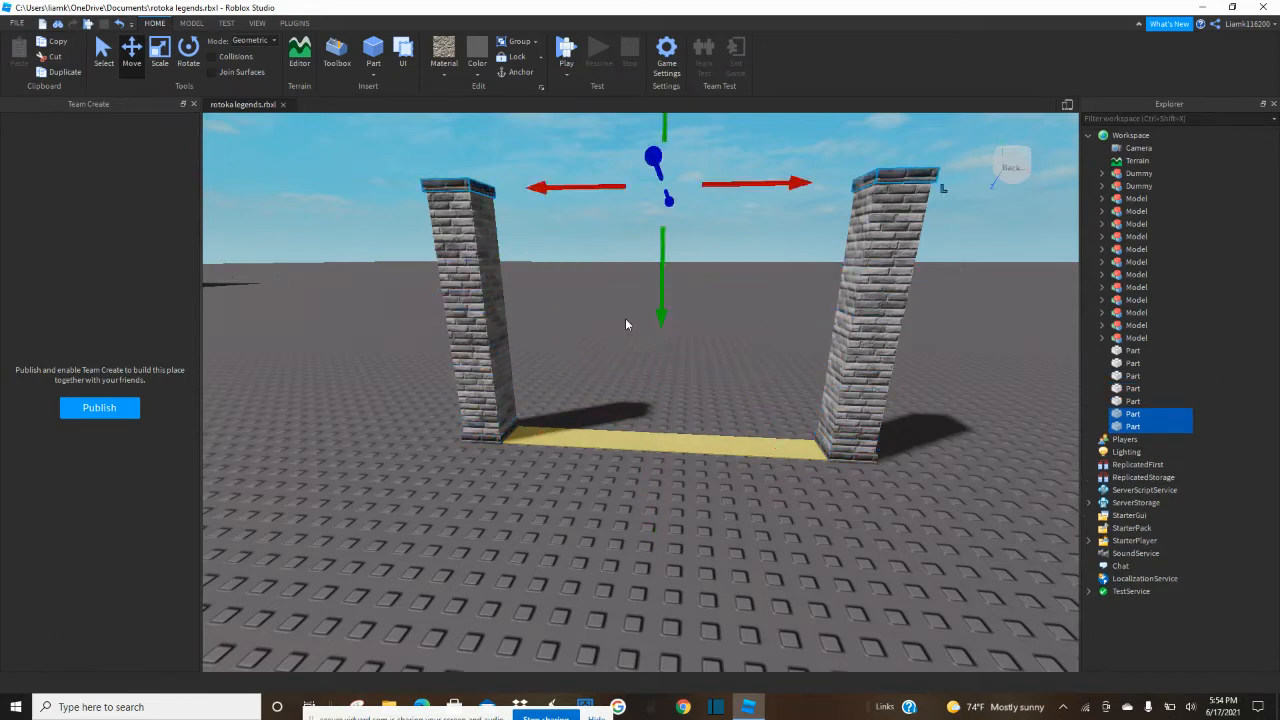
# Duplicate one brick pillar and shrink the copy to a thin slab on top of the pillar's cap.
pyautogui.click(946, 428)
pyautogui.press('e')
pyautogui.press('w')
pyautogui.moveTo(946, 428); pyautogui.dragTo(947, 428, button='right')
pyautogui.press('a')
pyautogui.press('d')
pyautogui.press('e')
pyautogui.press('w')
pyautogui.click(716, 383)
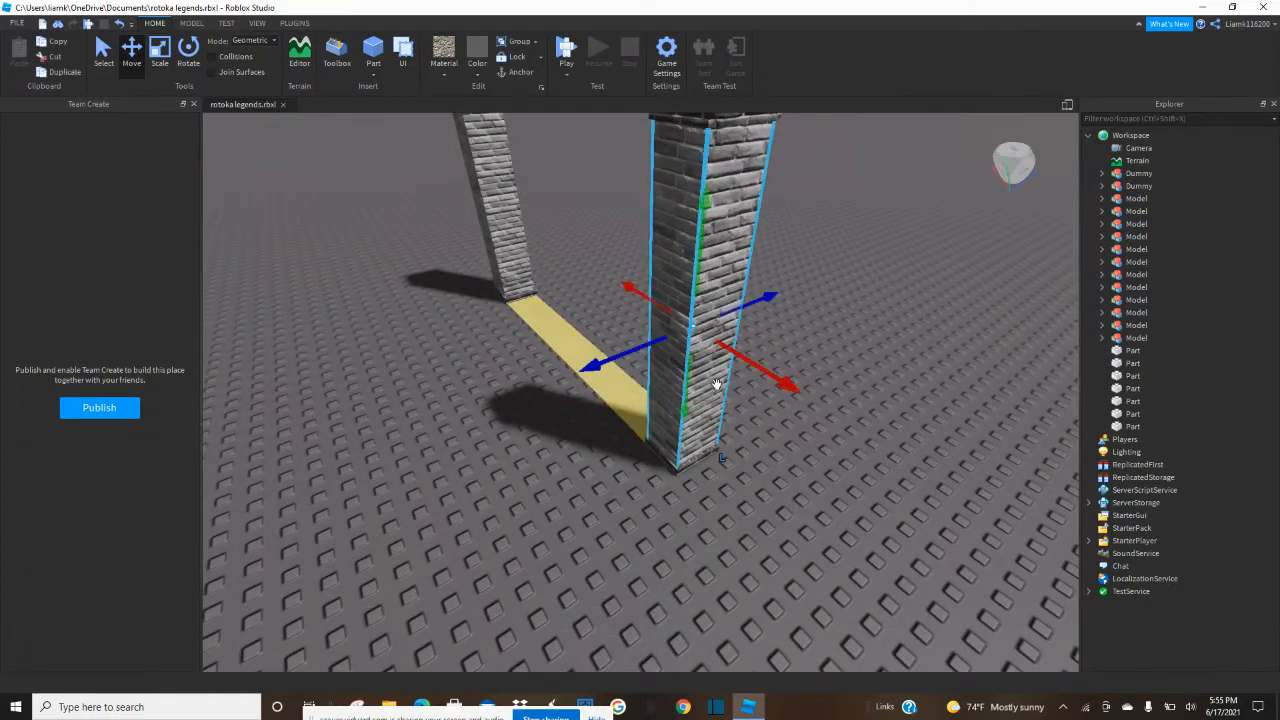
pyautogui.press('s')
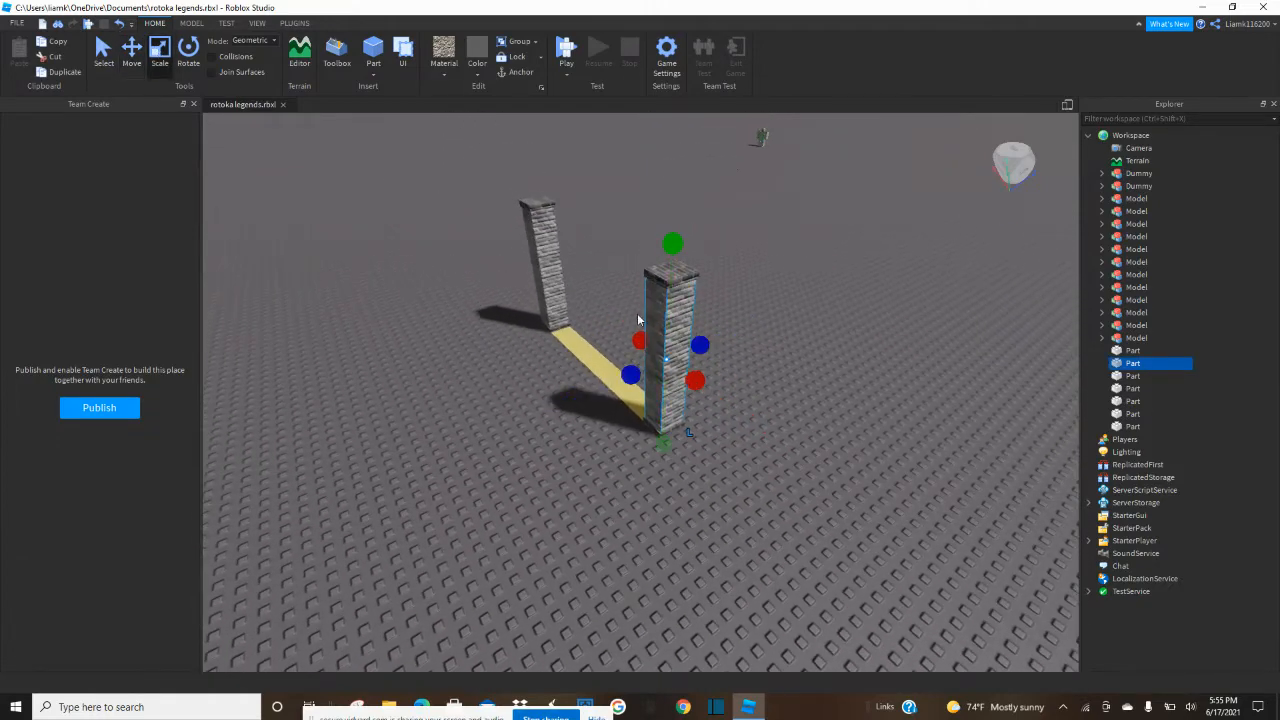
pyautogui.hotkey('ctrl', 'd')
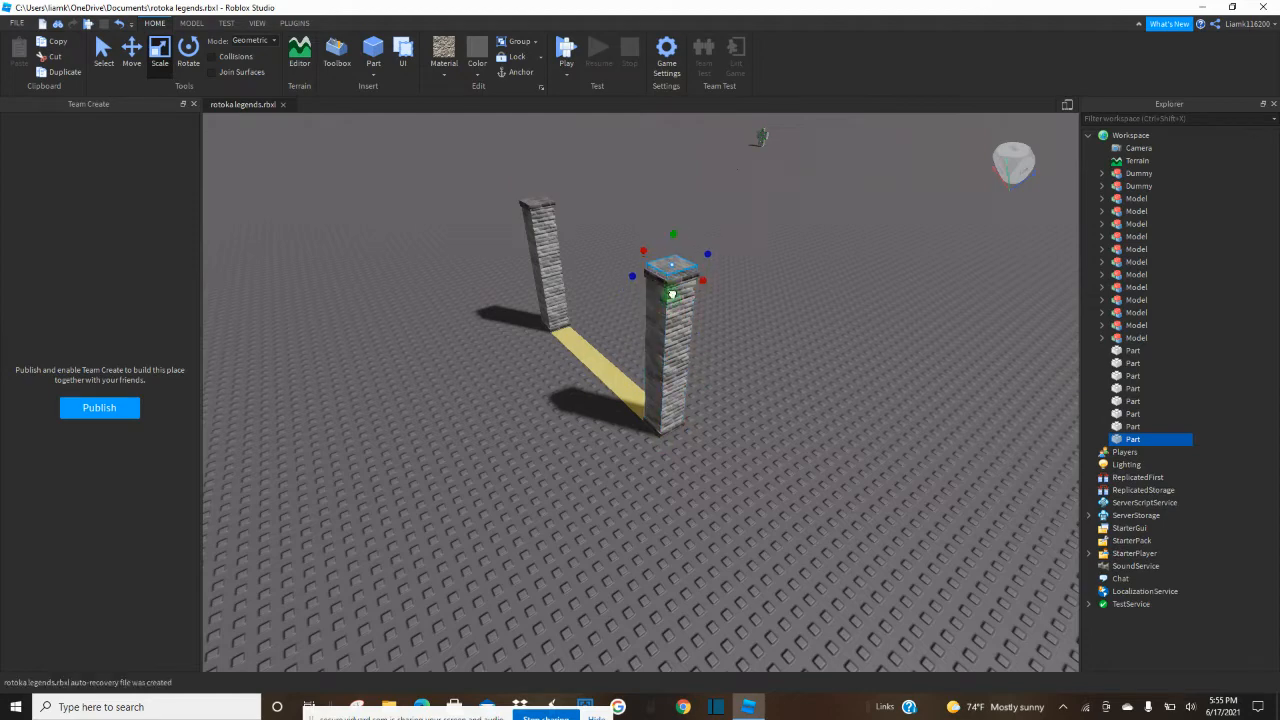
pyautogui.press('f')
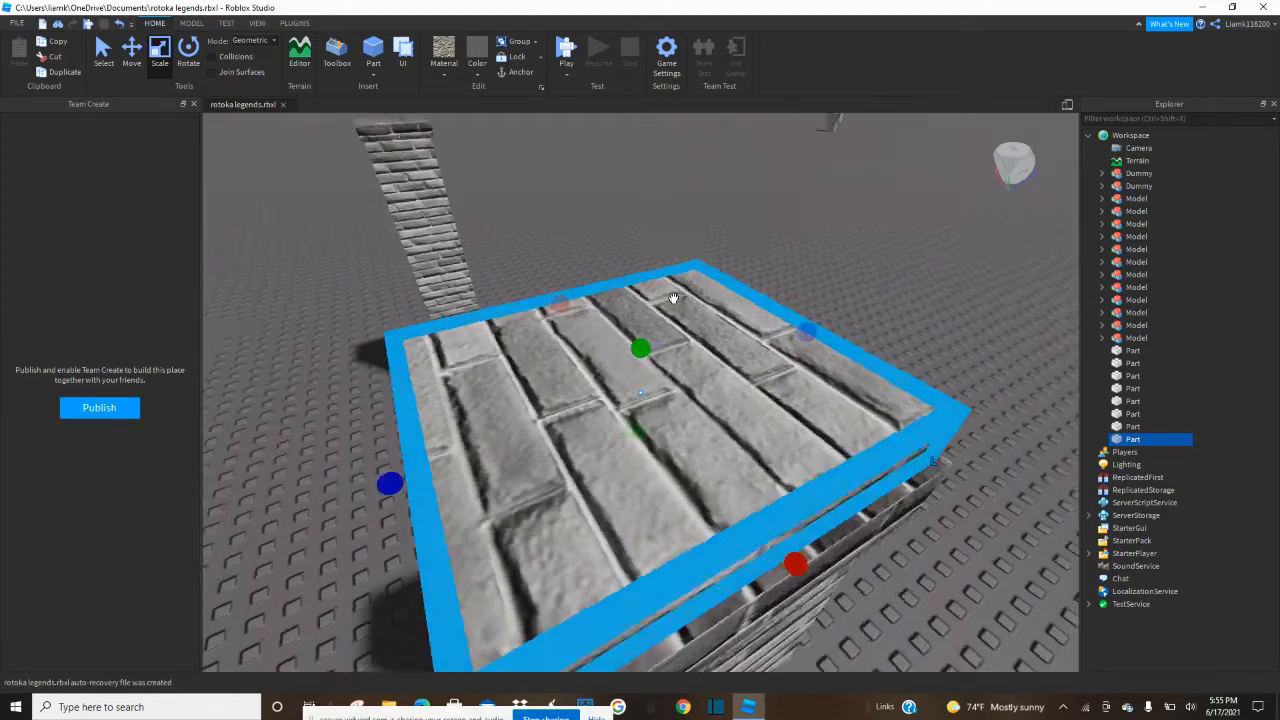
# Set the material of the thin slab above the cap to Concrete.
pyautogui.moveTo(674, 294); pyautogui.dragTo(674, 309, button='right')
pyautogui.moveTo(512, 172); pyautogui.dragTo(512, 172, button='right')
pyautogui.click(446, 66)
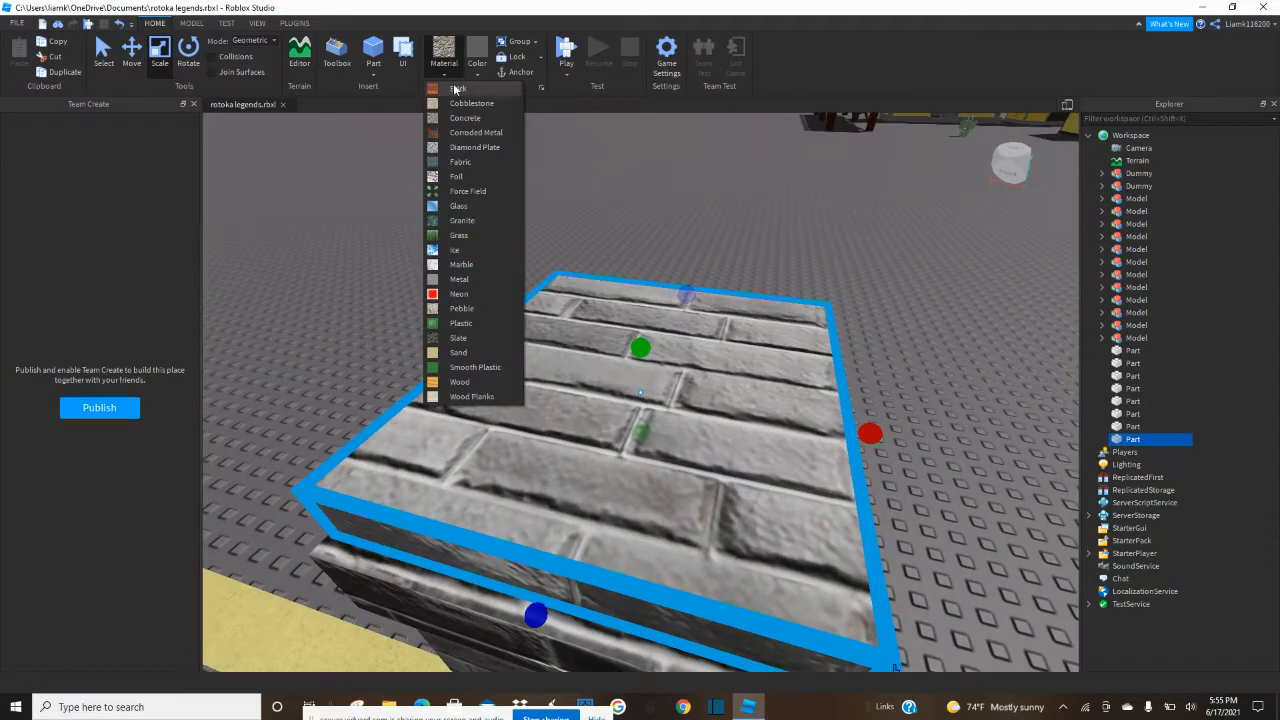
pyautogui.click(466, 118)
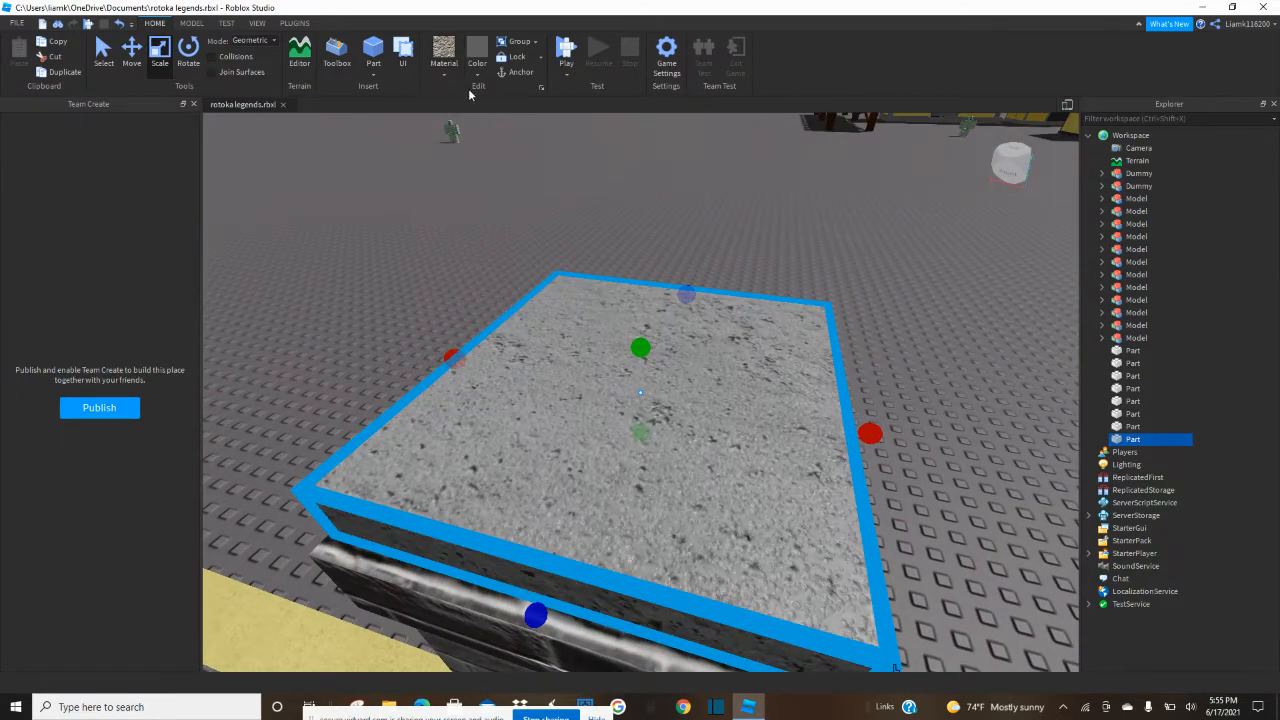
pyautogui.moveTo(477, 153); pyautogui.dragTo(479, 155, button='right')
pyautogui.scroll(-5, 480, 160)
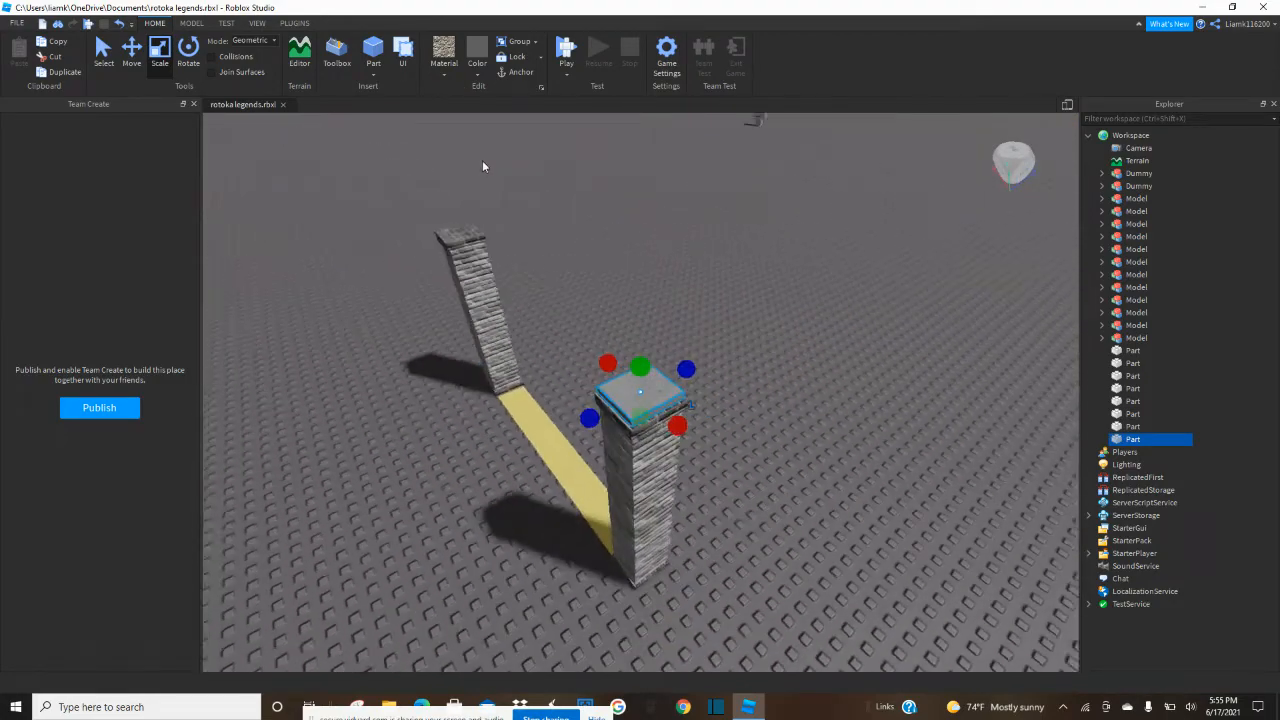
# Adjust the underside of the concrete slab to meet the top of the cap.
pyautogui.press('a')
pyautogui.press('f')
pyautogui.moveTo(727, 372); pyautogui.dragTo(737, 420, button='right')
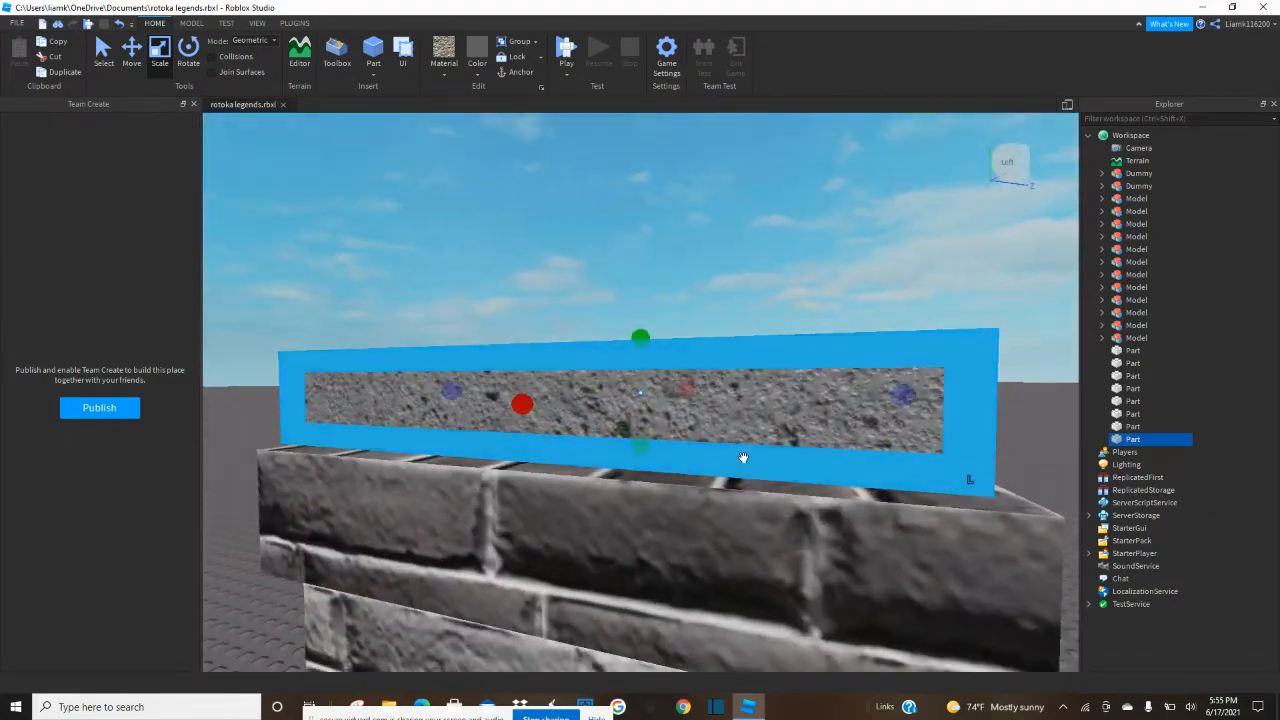
pyautogui.moveTo(643, 450); pyautogui.dragTo(649, 466)
pyautogui.moveTo(649, 466); pyautogui.dragTo(651, 441, button='right')
pyautogui.moveTo(643, 457); pyautogui.dragTo(644, 456)
pyautogui.moveTo(644, 456); pyautogui.dragTo(645, 457, button='right')
# Stretch the concrete slab across the gap to cover the other pillar's cap as a top beam.
pyautogui.moveTo(397, 497); pyautogui.dragTo(405, 498, button='right')
pyautogui.scroll(-5, 404, 499)
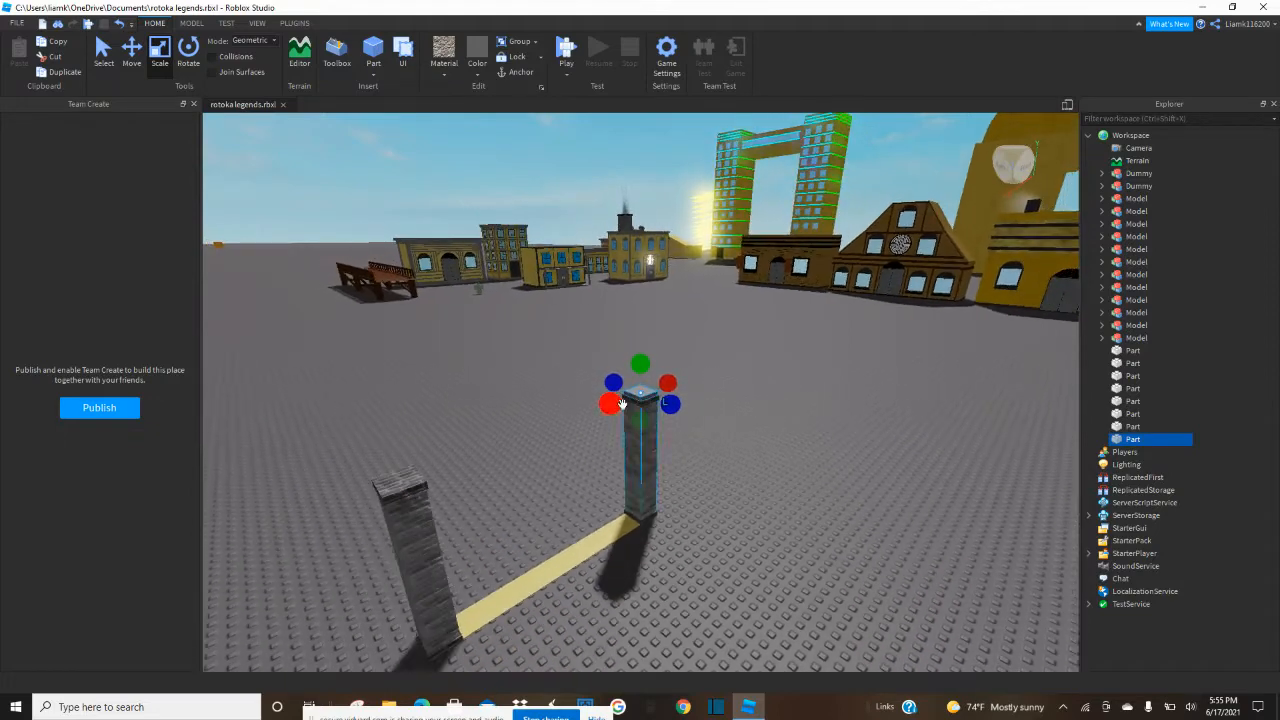
pyautogui.moveTo(612, 403); pyautogui.dragTo(500, 489)
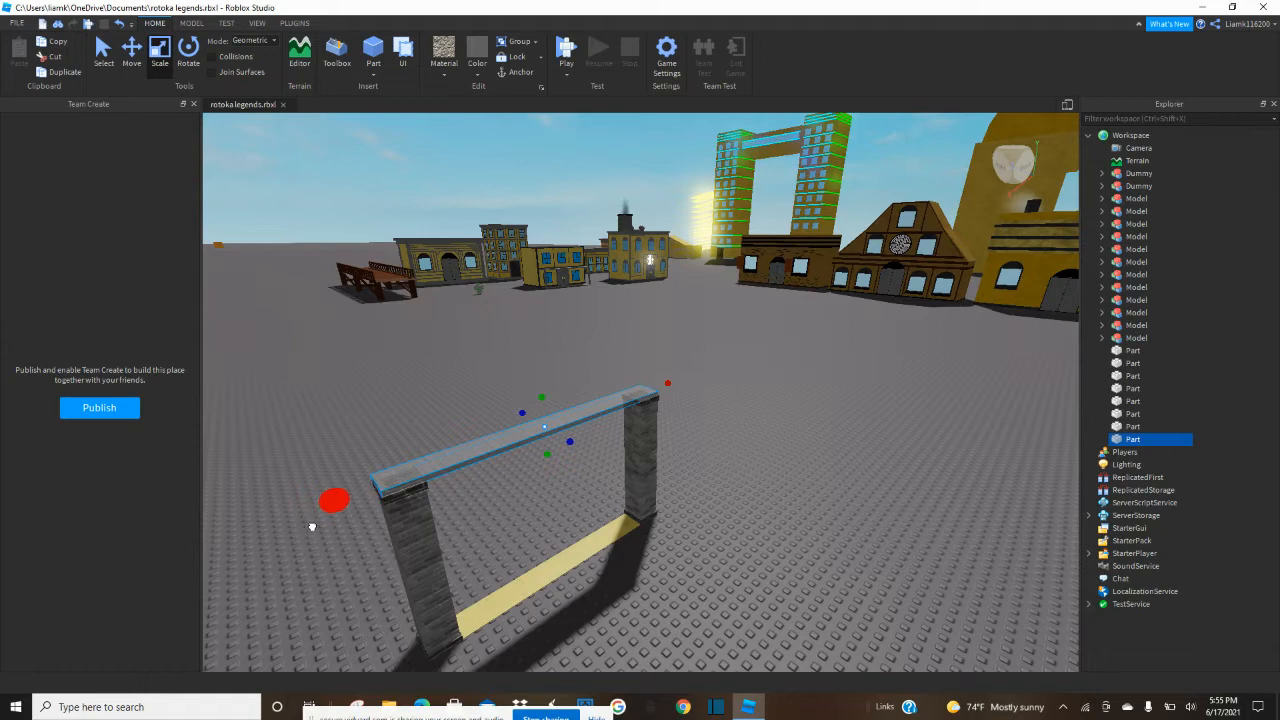
# Extend the height of the concrete top beam upward so it forms a thicker beam across both pillars.
pyautogui.moveTo(312, 527); pyautogui.dragTo(314, 526)
pyautogui.scroll(3, 320, 525)
pyautogui.moveTo(506, 454); pyautogui.dragTo(501, 346, button='middle')
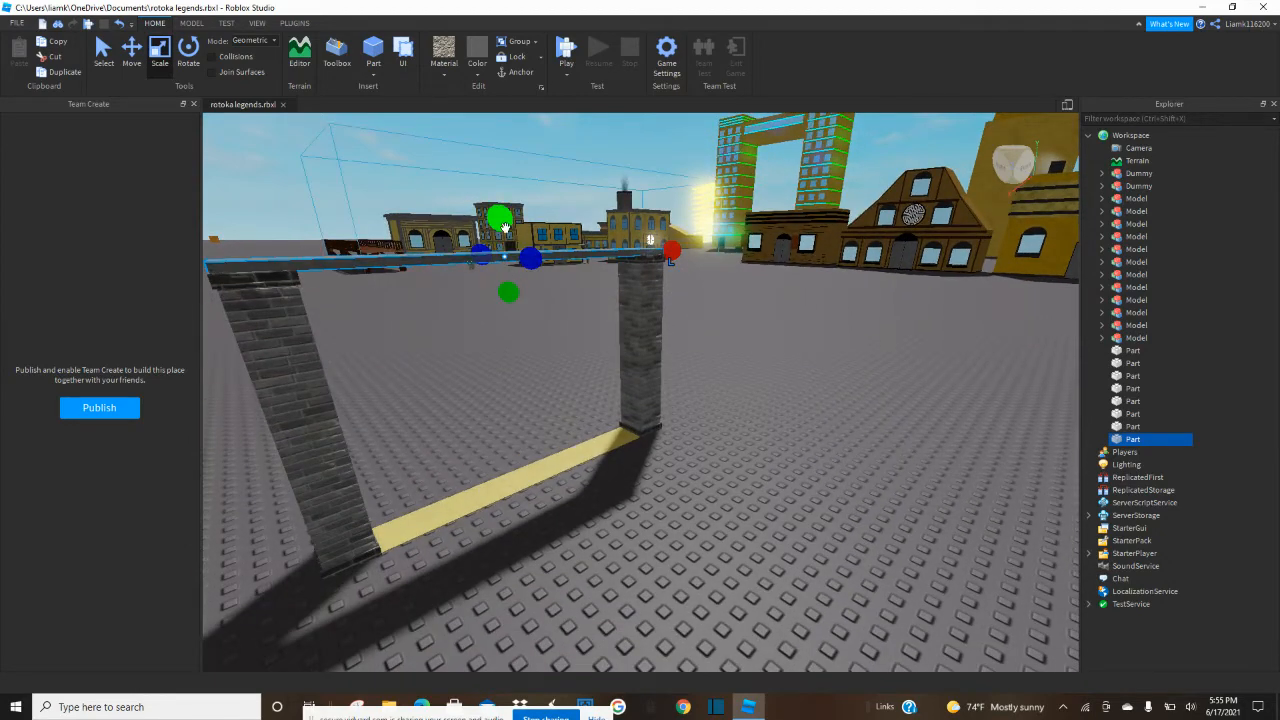
pyautogui.moveTo(505, 228); pyautogui.dragTo(507, 204)
pyautogui.moveTo(843, 438); pyautogui.dragTo(847, 440, button='right')
# Duplicate the concrete top beam and shorten the copy to a block above one pillar's cap.
pyautogui.click(685, 224)
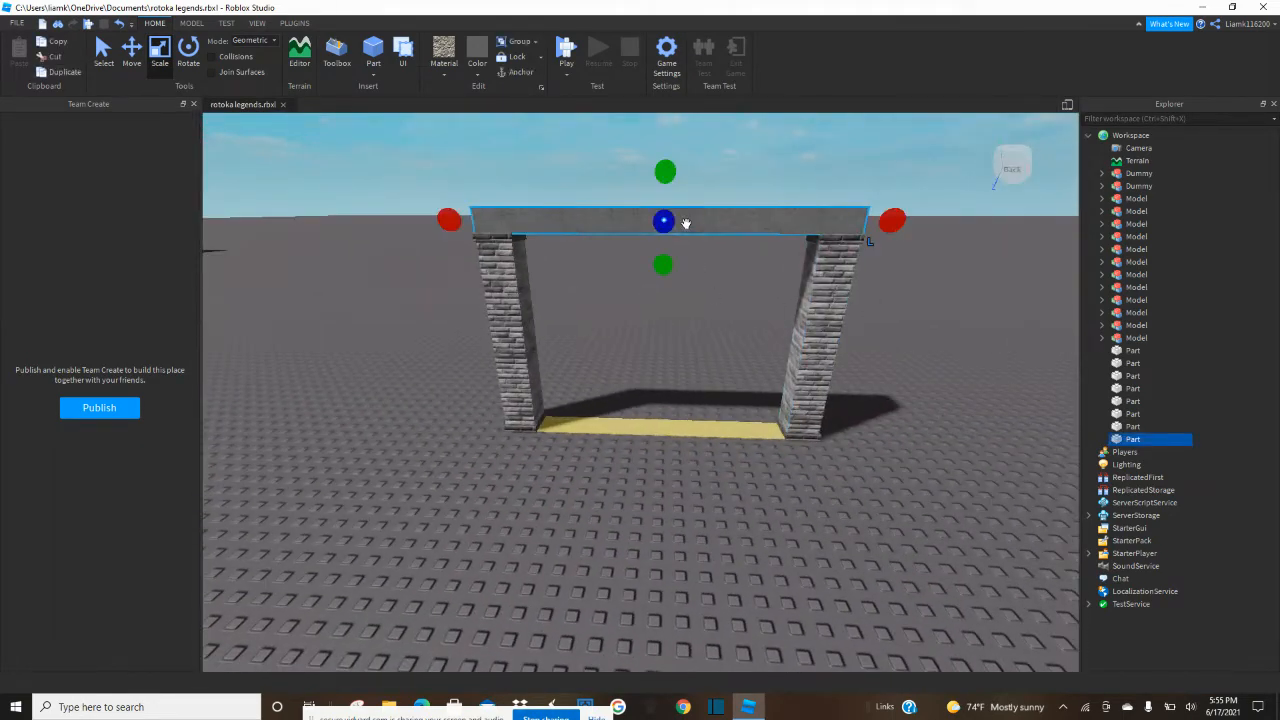
pyautogui.hotkey('ctrl', 'd')
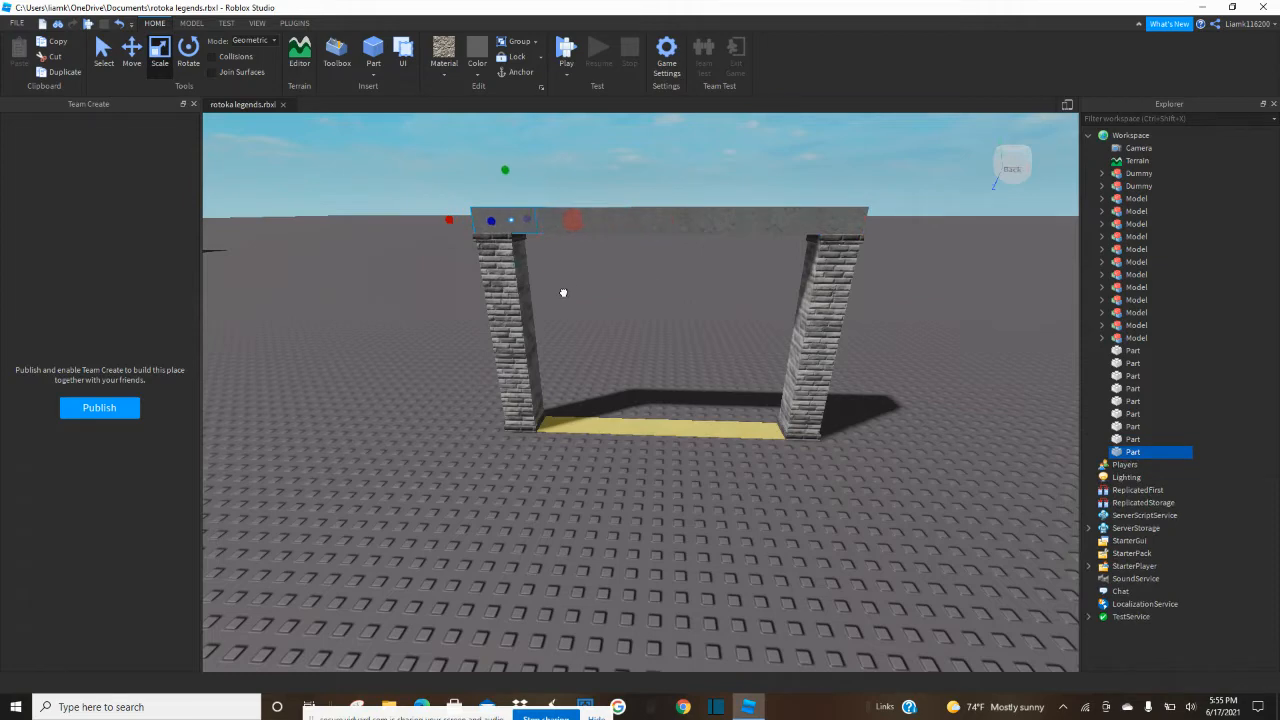
pyautogui.moveTo(528, 296); pyautogui.dragTo(609, 331, button='right')
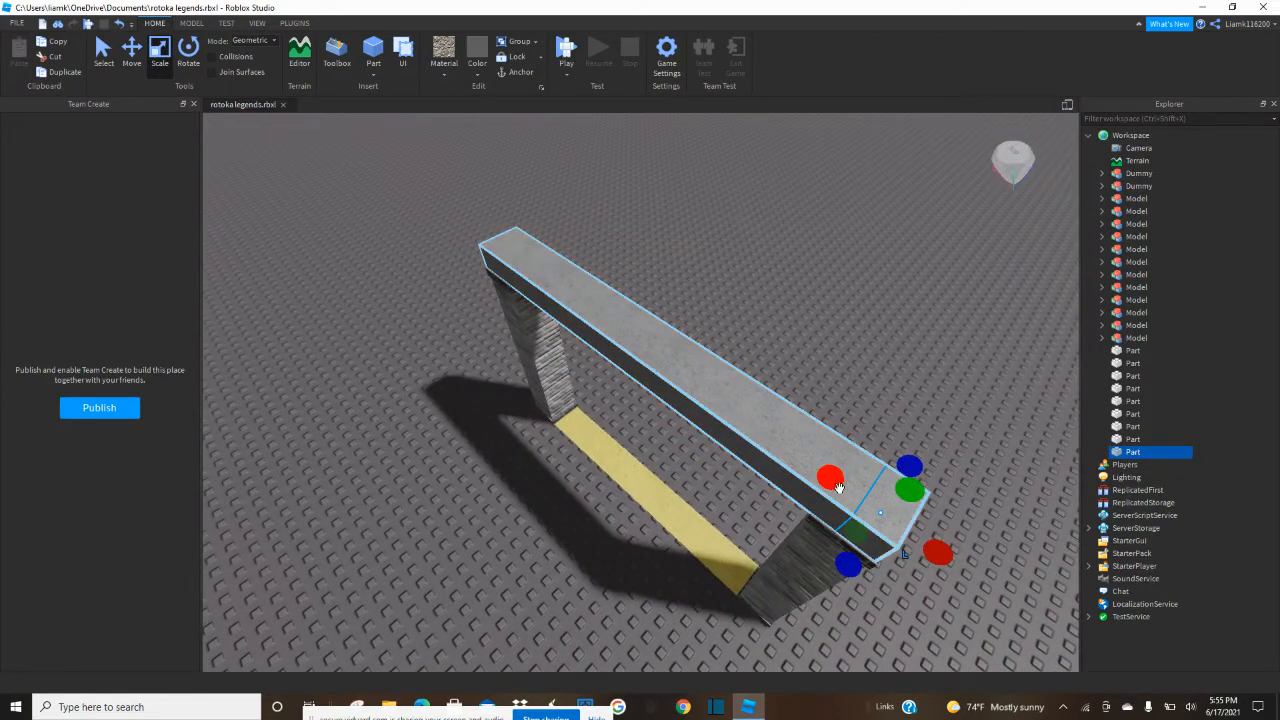
pyautogui.moveTo(809, 479); pyautogui.dragTo(806, 472)
# Stretch the short concrete block outward at a right angle to the top beam to form a side beam.
pyautogui.moveTo(841, 560); pyautogui.dragTo(768, 606)
pyautogui.press('q')
pyautogui.press('s')
pyautogui.moveTo(768, 606); pyautogui.dragTo(768, 605, button='right')
pyautogui.press('w')
pyautogui.press('s')
pyautogui.press('d')
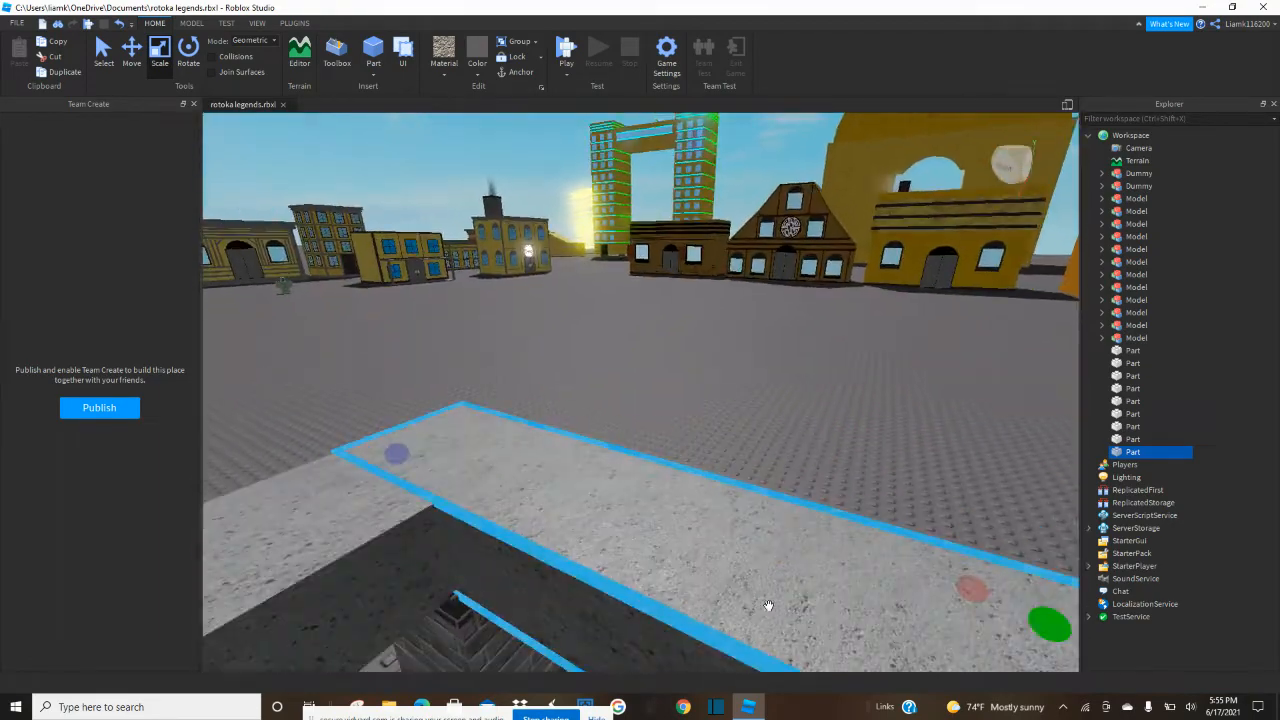
pyautogui.click(760, 347)
pyautogui.moveTo(759, 347); pyautogui.dragTo(756, 350, button='right')
pyautogui.press('s')
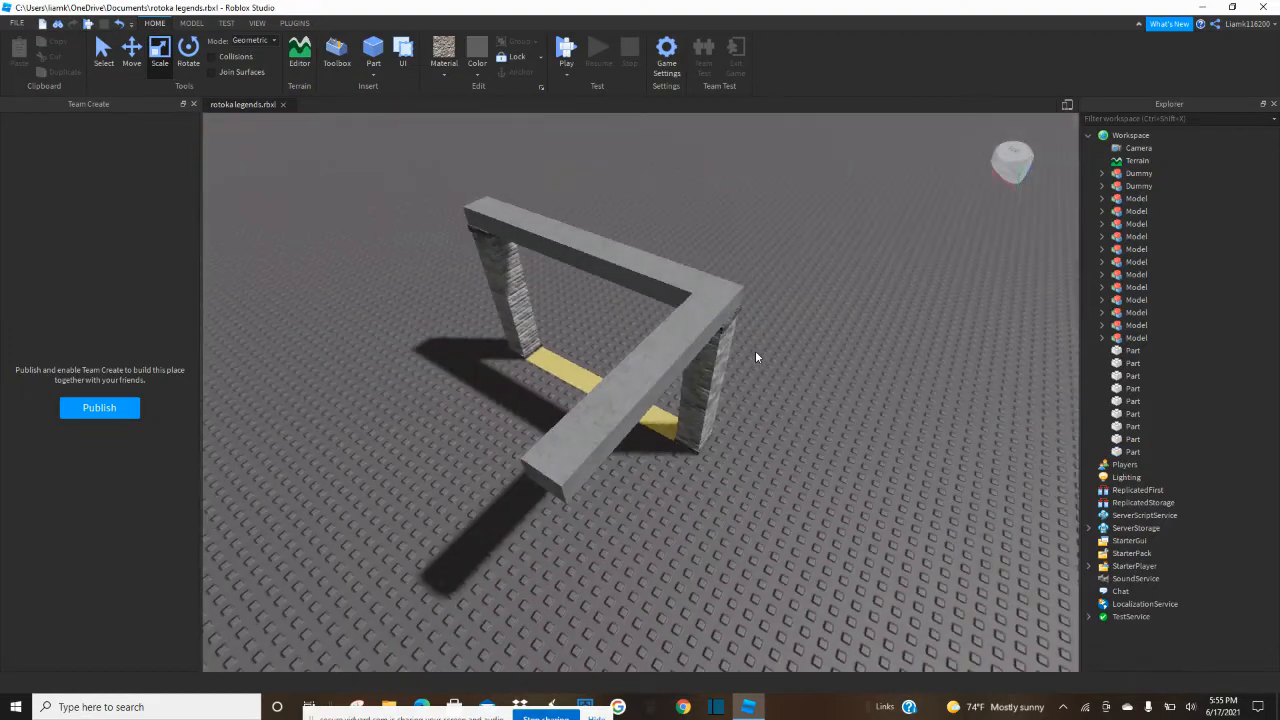
pyautogui.moveTo(561, 468); pyautogui.dragTo(571, 458)
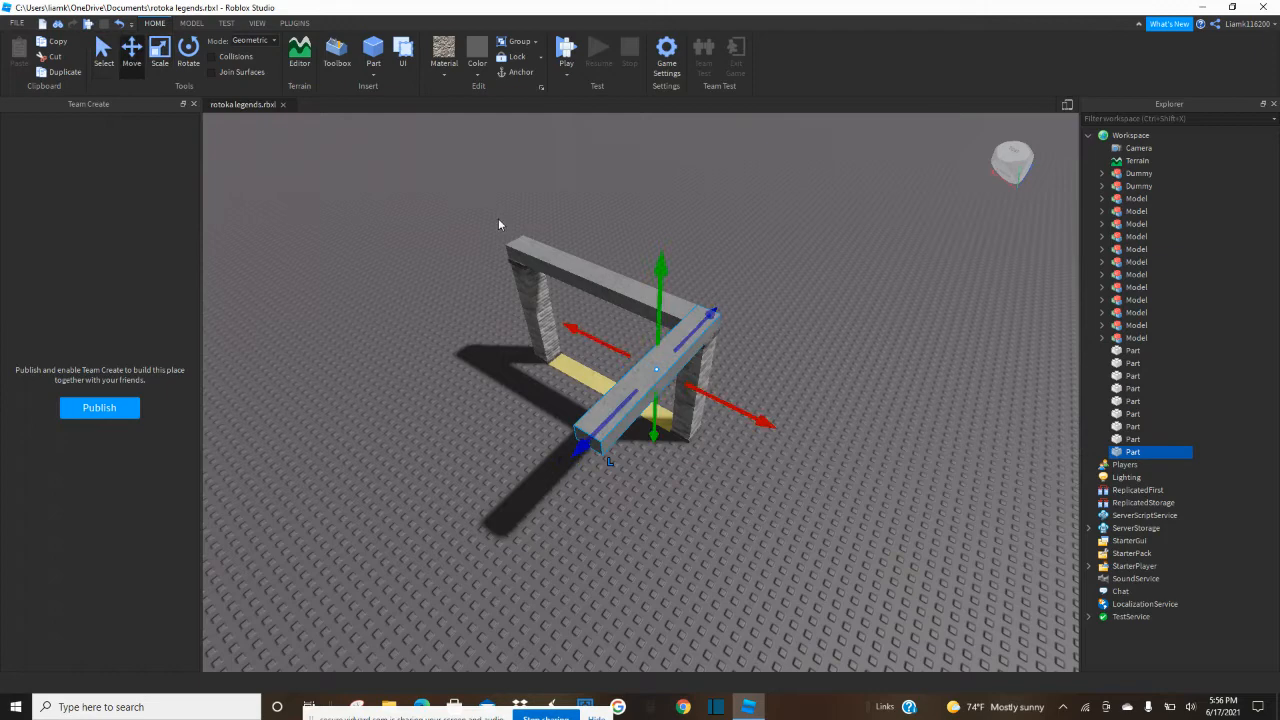
# Duplicate the side beam and move the copy along the top beam to the other pillar.
pyautogui.hotkey('ctrl', 'd')
pyautogui.moveTo(633, 363); pyautogui.dragTo(633, 363, button='right')
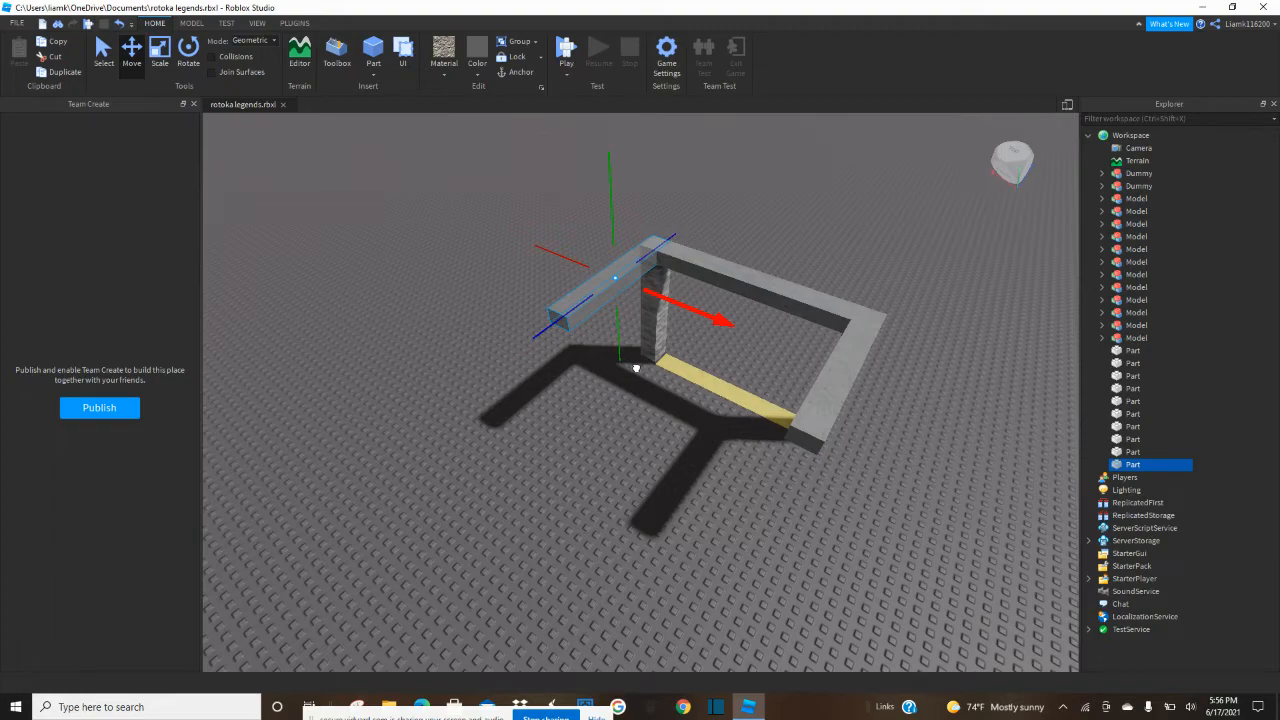
pyautogui.press('f')
pyautogui.click(357, 325)
pyautogui.moveTo(340, 304); pyautogui.dragTo(331, 308, button='right')
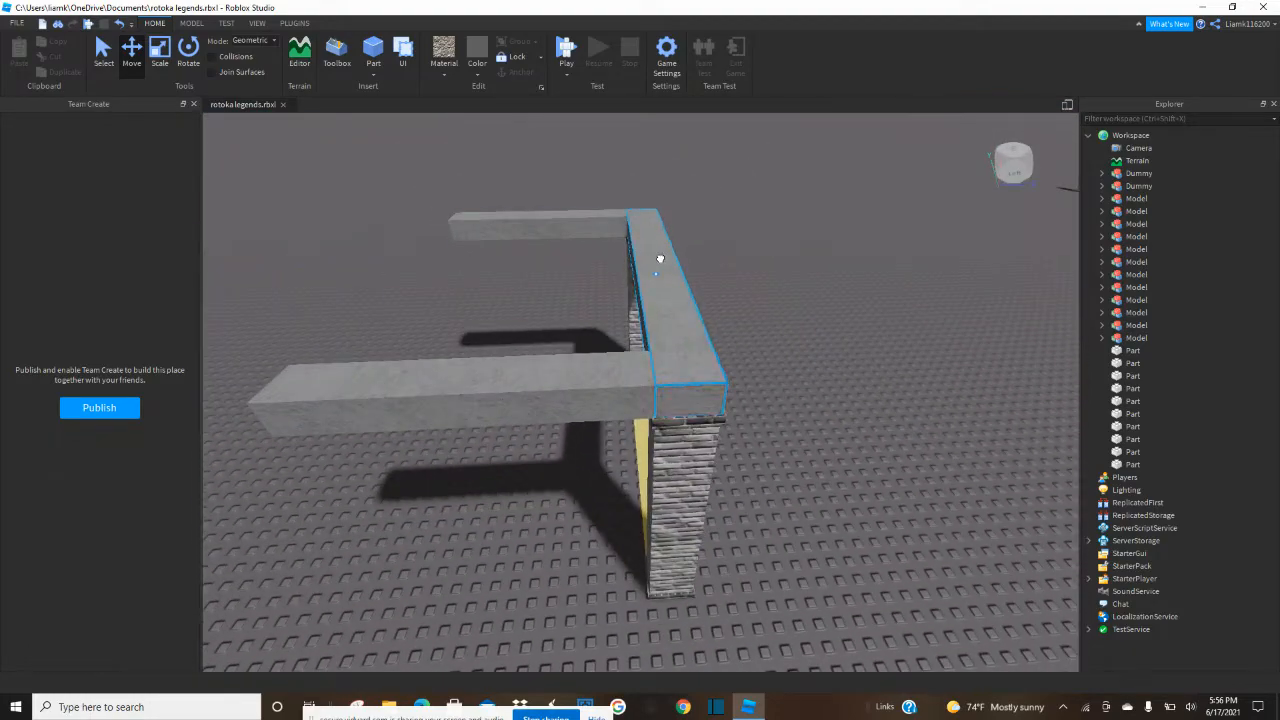
# Duplicate the top beam and move the copy to the free ends of both side beams, closing the rectangular frame.
pyautogui.hotkey('ctrl', 'd')
pyautogui.moveTo(726, 274); pyautogui.dragTo(501, 313)
pyautogui.click(821, 269)
pyautogui.moveTo(821, 269); pyautogui.dragTo(815, 270, button='right')
pyautogui.press('w')
pyautogui.moveTo(819, 275); pyautogui.dragTo(821, 276, button='right')
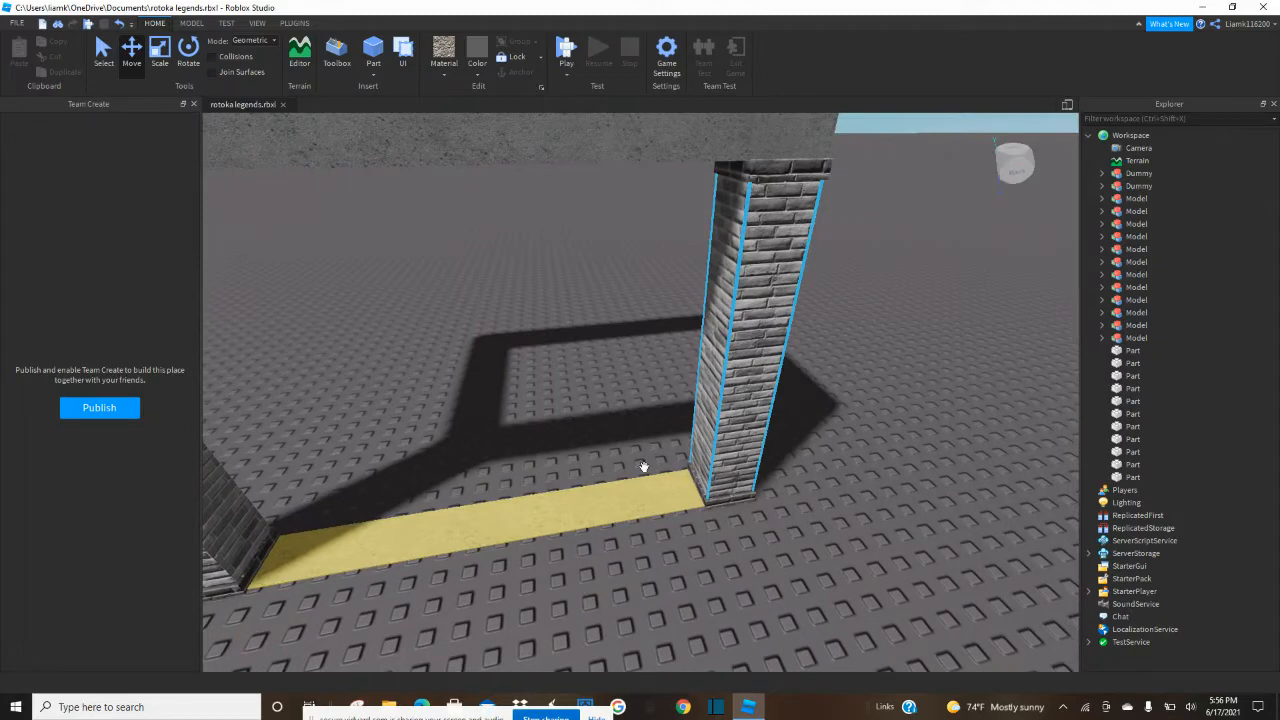
# Select both brick pillars with their bases and caps, leaving out the top beam and the yellow floor strip.
pyautogui.scroll(-5, 312, 456)
pyautogui.scroll(-2, 312, 453)
pyautogui.moveTo(313, 446); pyautogui.dragTo(313, 443, button='right')
pyautogui.moveTo(445, 312); pyautogui.dragTo(253, 293)
pyautogui.moveTo(727, 382); pyautogui.dragTo(889, 449)
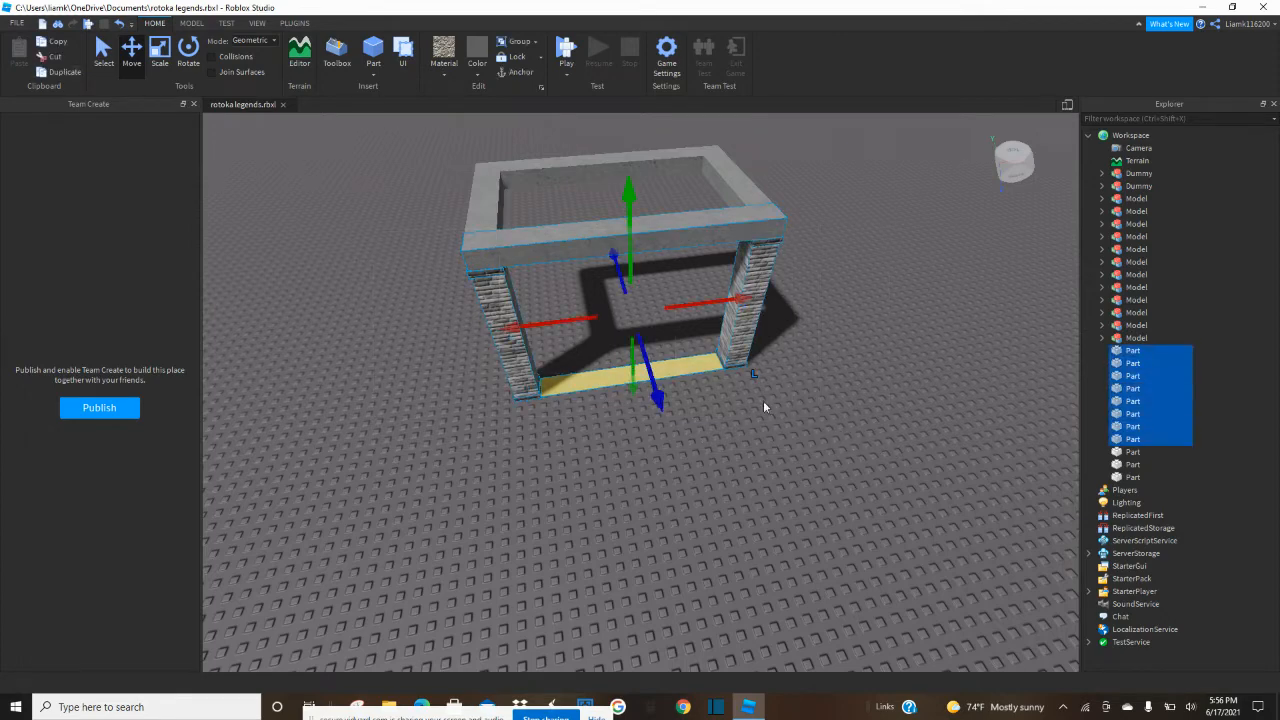
pyautogui.keyDown('ctrl'); pyautogui.click(544, 250); pyautogui.keyUp('ctrl')
pyautogui.scroll(5, 710, 410)
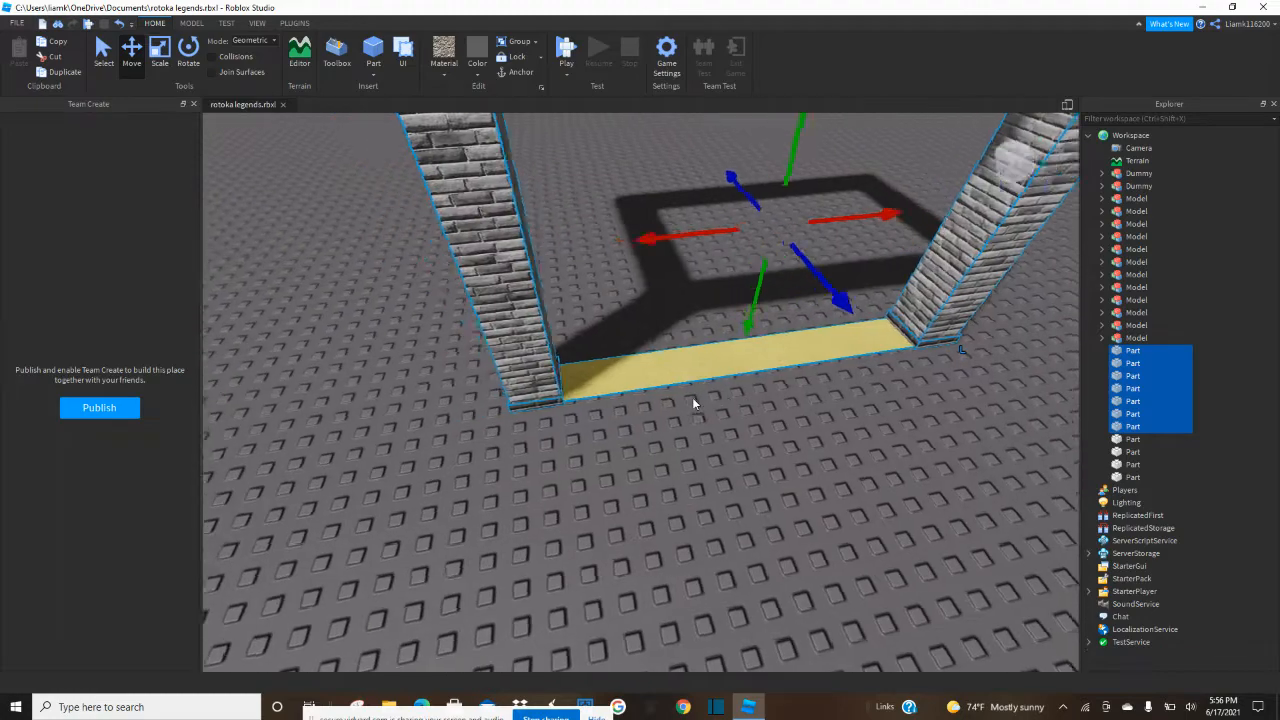
pyautogui.moveTo(692, 397); pyautogui.dragTo(694, 404, button='right')
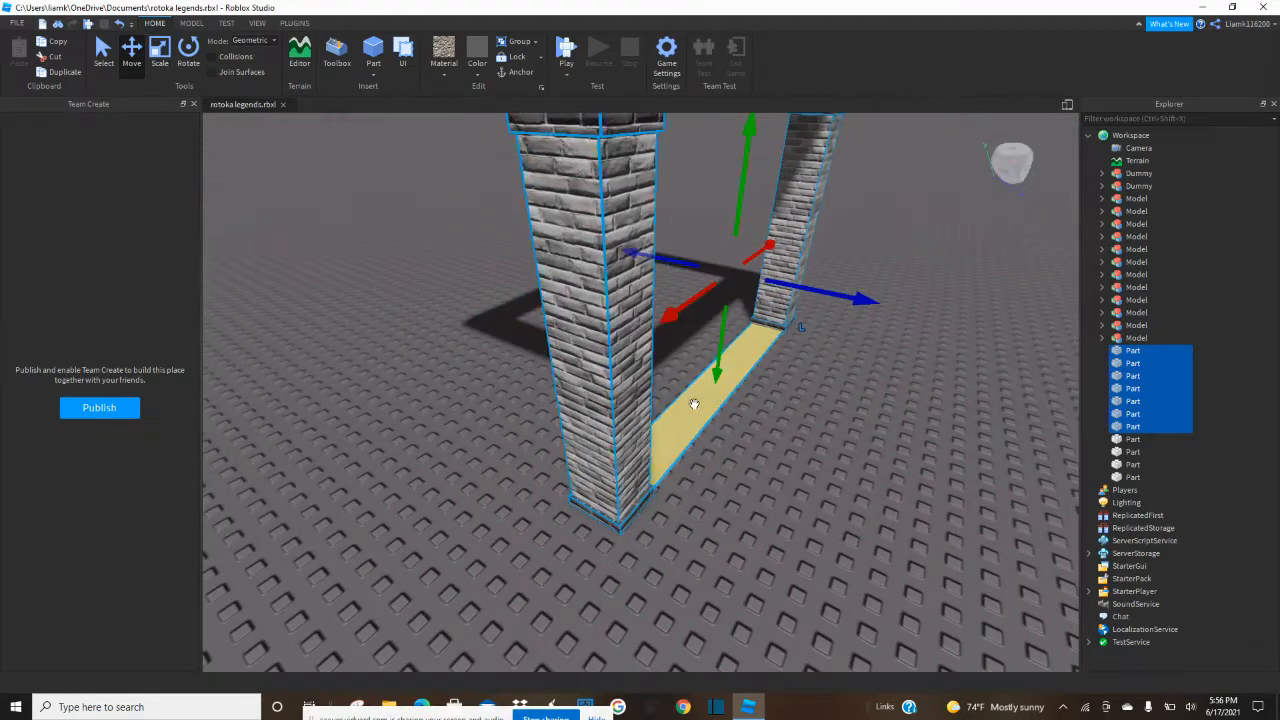
pyautogui.keyDown('ctrl'); pyautogui.click(697, 409); pyautogui.keyUp('ctrl')
pyautogui.moveTo(409, 425); pyautogui.dragTo(407, 427, button='right')
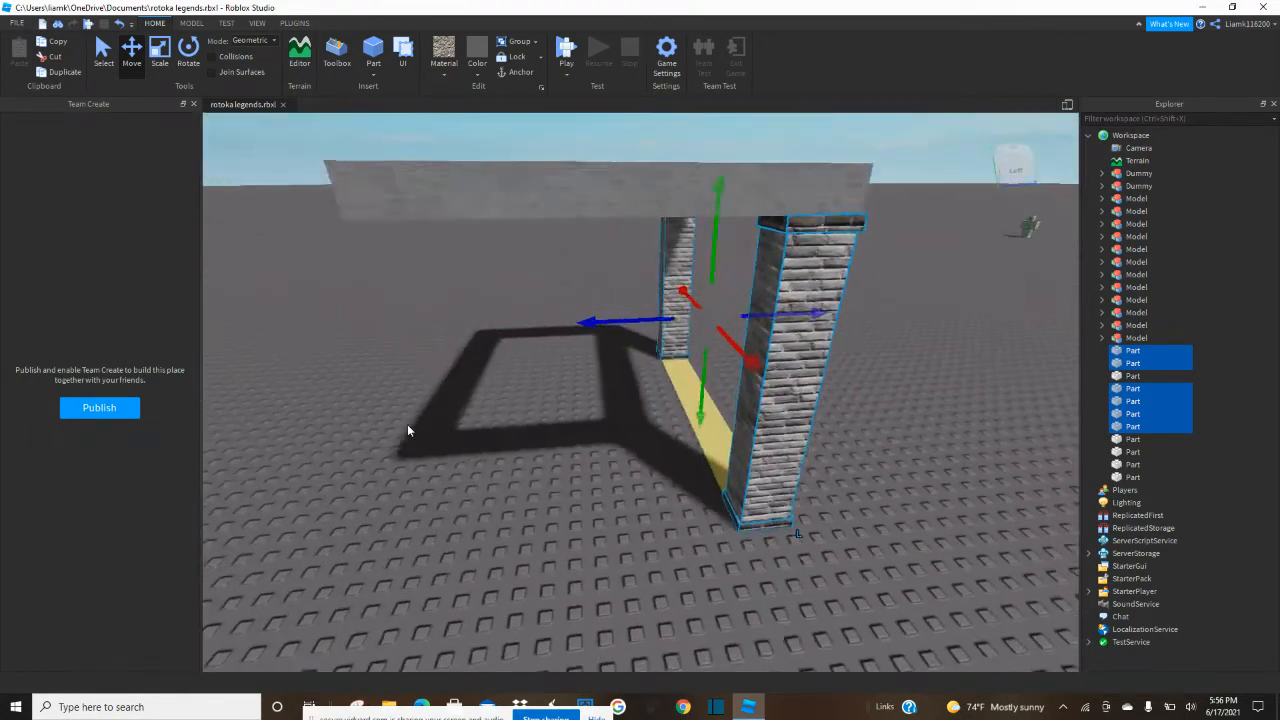
# Duplicate the selected pillar parts and move the copies under the opposite corners of the concrete frame.
pyautogui.scroll(-4, 406, 428)
pyautogui.hotkey('ctrl', 'd')
pyautogui.moveTo(582, 339); pyautogui.dragTo(423, 374)
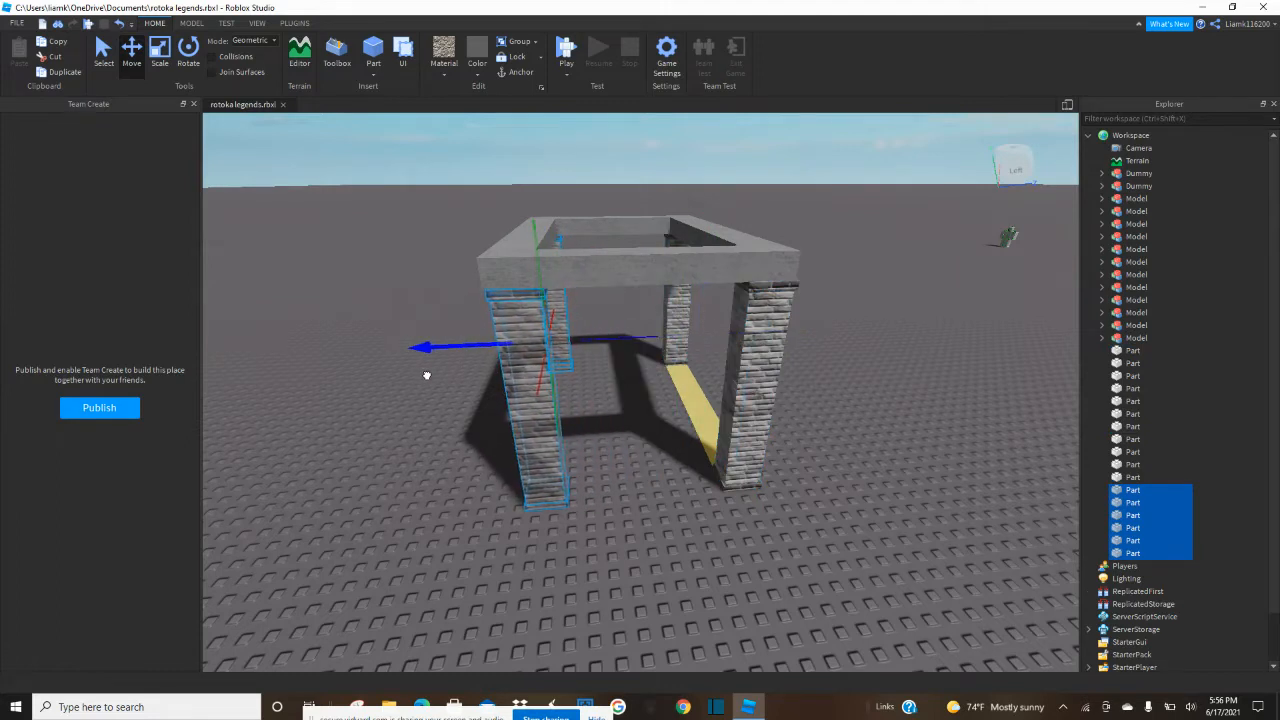
pyautogui.moveTo(422, 375); pyautogui.dragTo(422, 375)
pyautogui.click(686, 492)
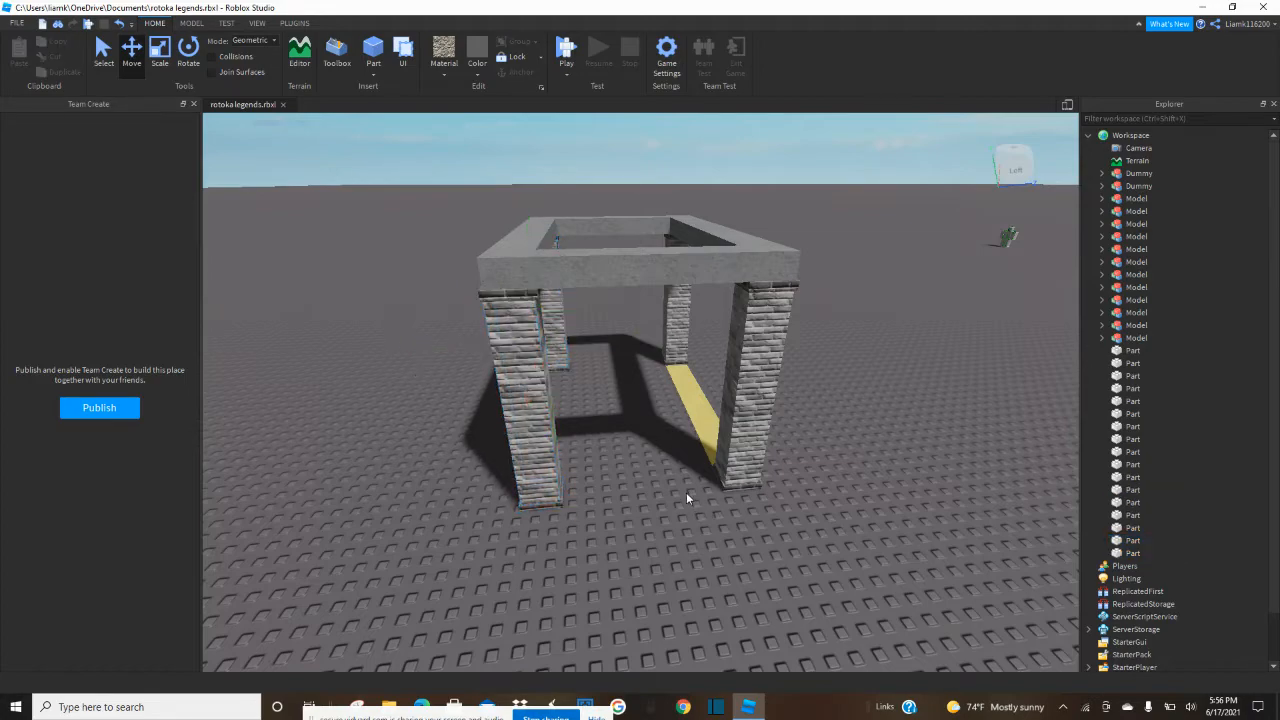
# Recolor the yellow floor strip to medium stone grey.
pyautogui.scroll(6, 686, 492)
pyautogui.click(750, 455)
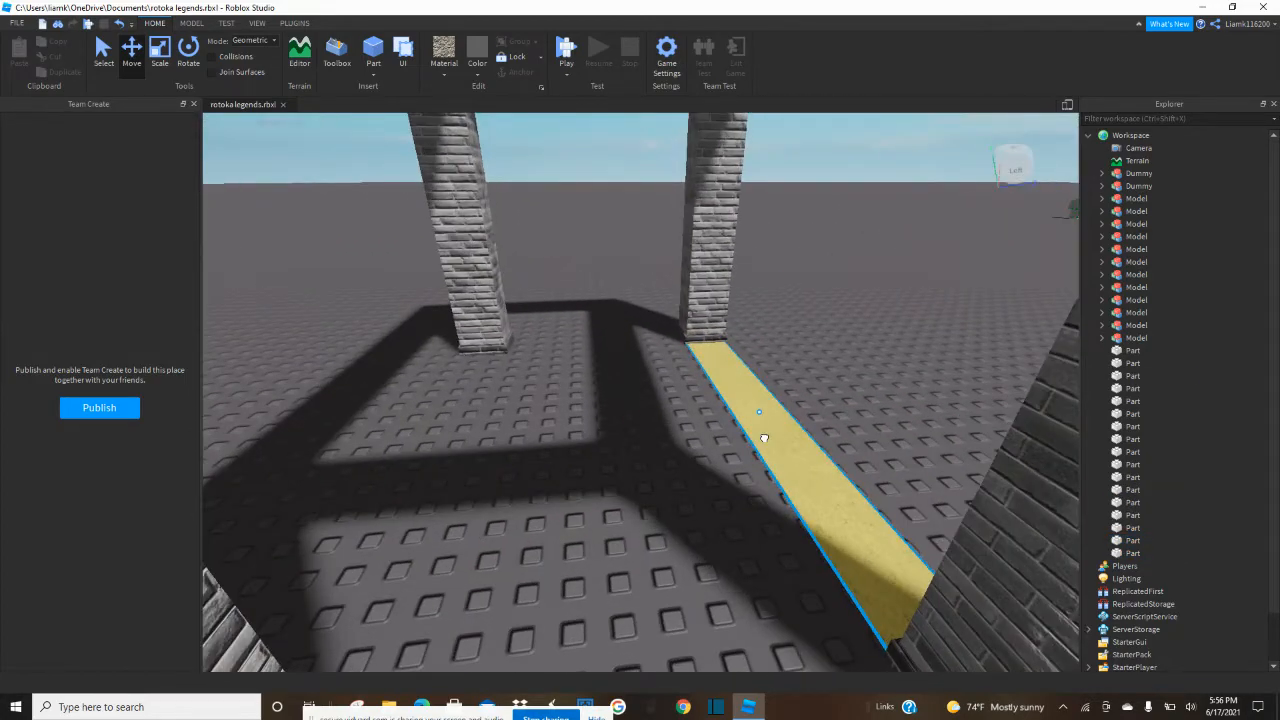
pyautogui.click(482, 61)
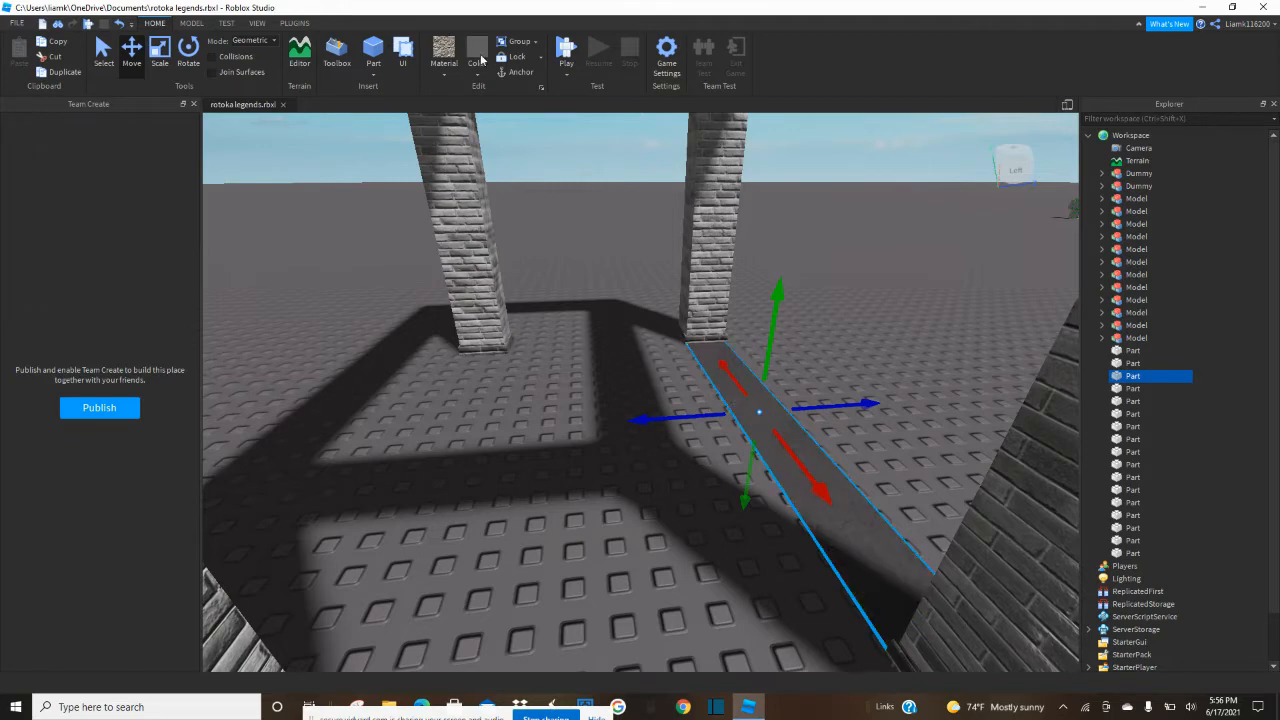
pyautogui.click(478, 73)
pyautogui.click(523, 306)
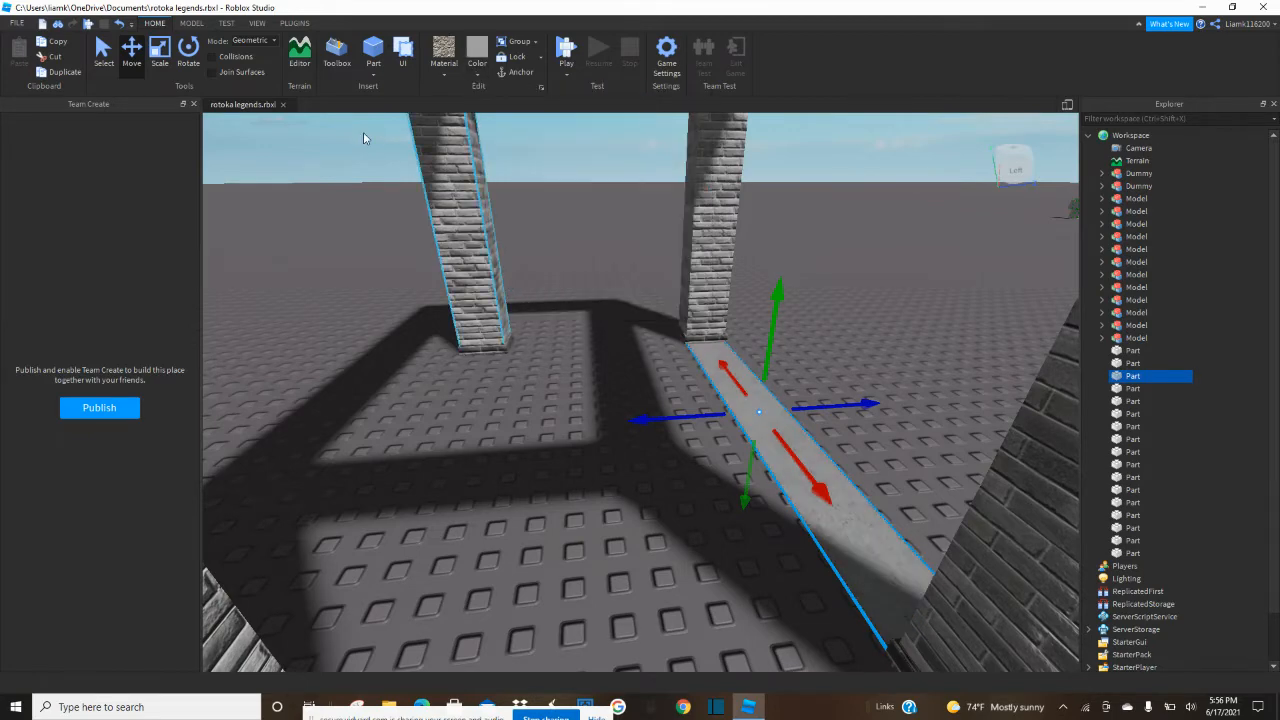
# Stretch the grey floor strip across to the opposite pillars so it fills the floor between all four.
pyautogui.click(157, 62)
pyautogui.moveTo(704, 416); pyautogui.dragTo(366, 441)
pyautogui.click(886, 361)
pyautogui.scroll(-3, 884, 360)
pyautogui.moveTo(884, 360); pyautogui.dragTo(884, 360, button='right')
# Flatten a duplicate of one side beam into a thin panel and stretch it across the frame opening as a roof.
pyautogui.press('d')
pyautogui.press('w')
pyautogui.press('s')
pyautogui.press('w')
pyautogui.click(731, 220)
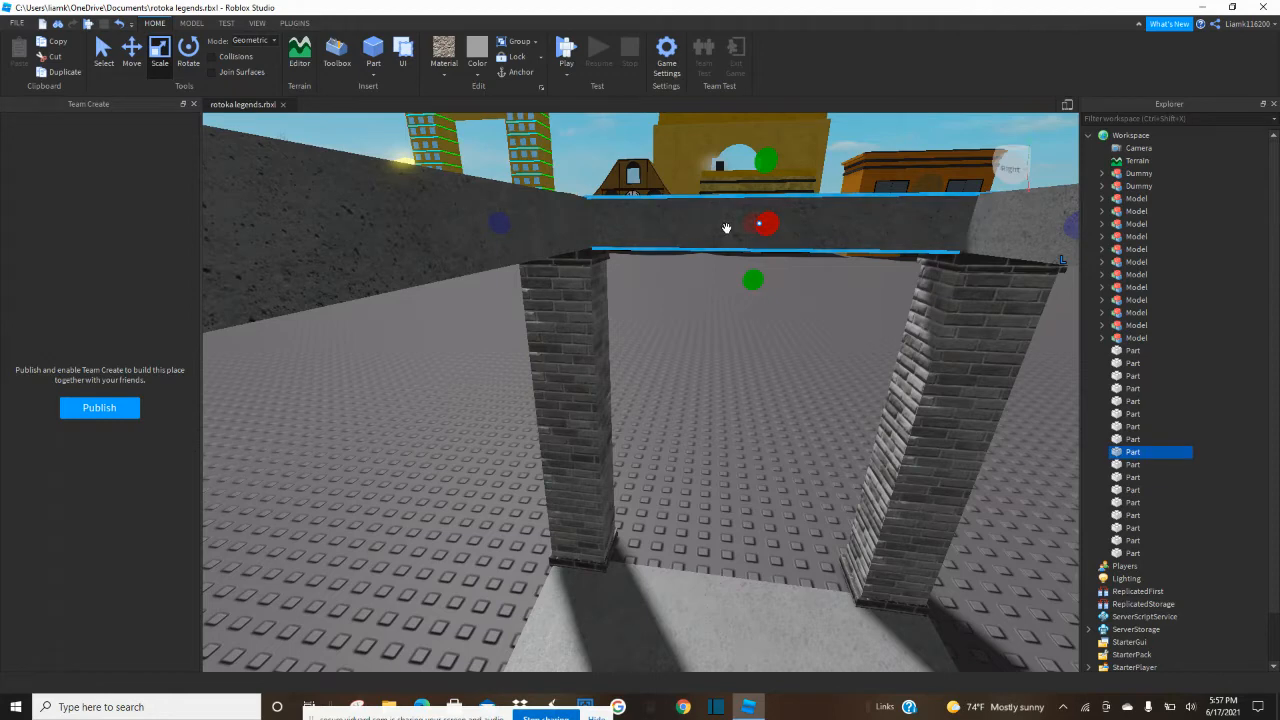
pyautogui.hotkey('ctrl', 'd')
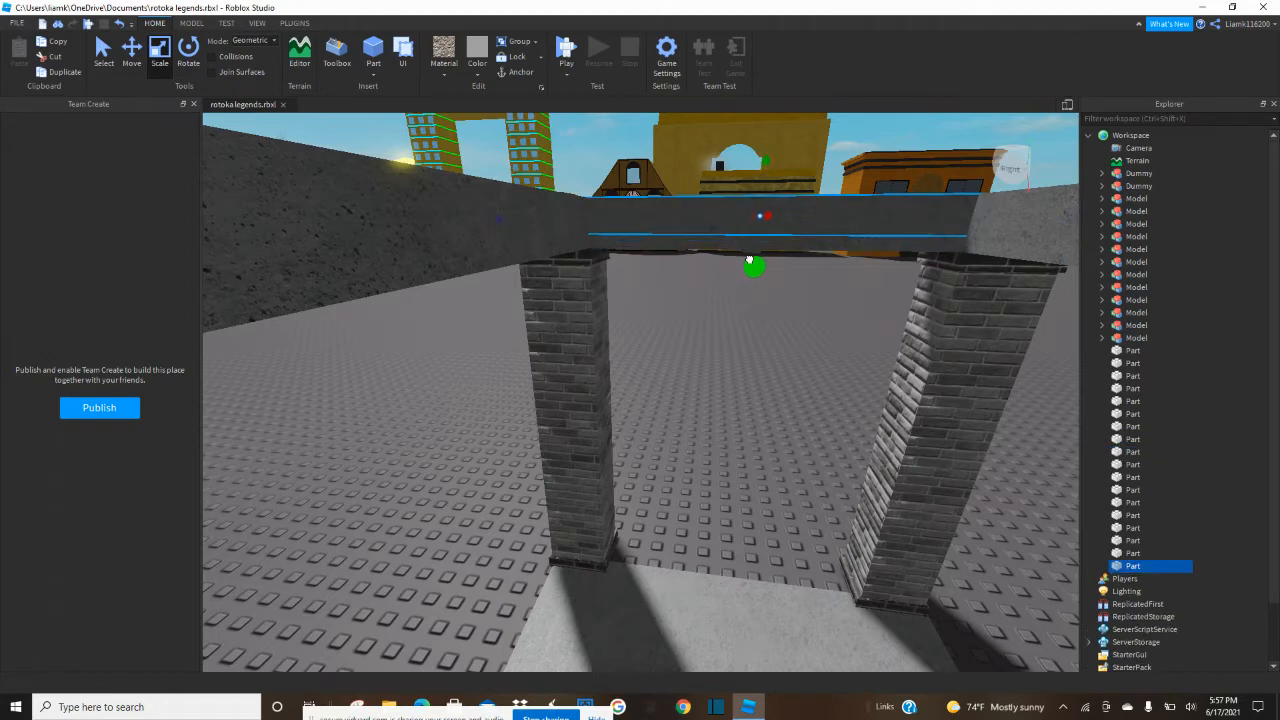
pyautogui.moveTo(748, 258); pyautogui.dragTo(758, 188)
pyautogui.moveTo(755, 197); pyautogui.dragTo(758, 200, button='right')
pyautogui.scroll(-5, 755, 197)
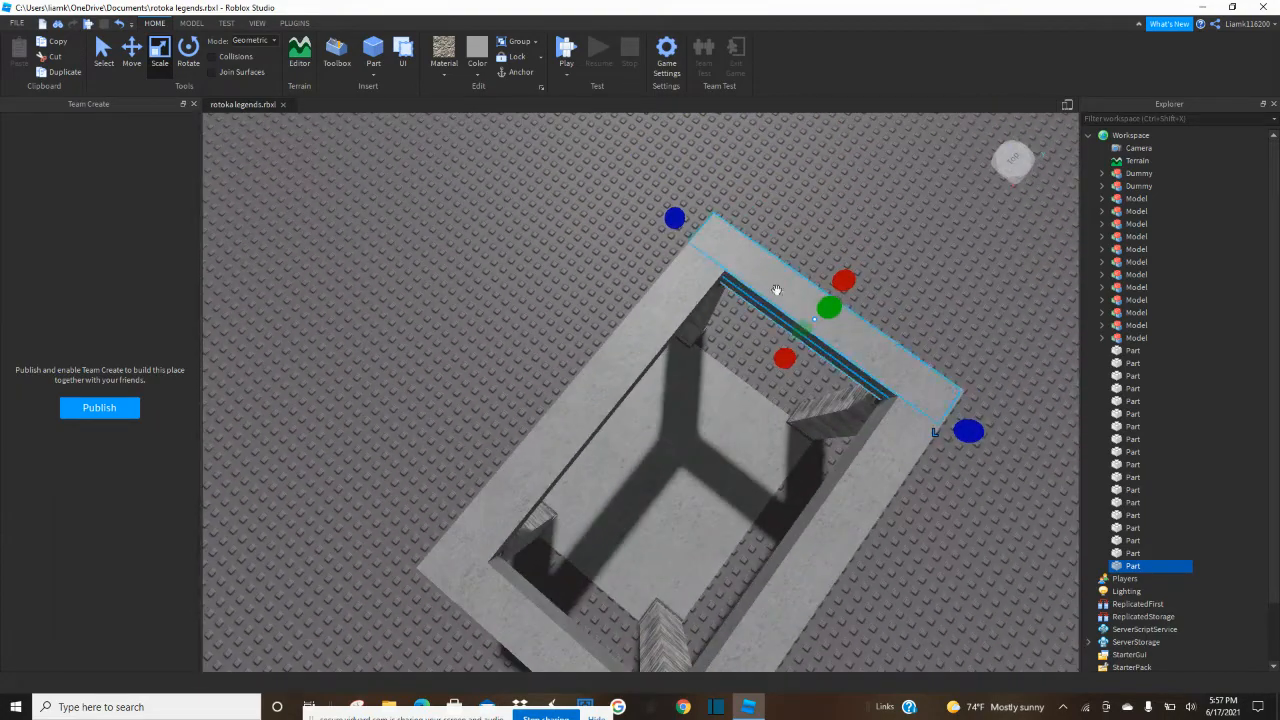
pyautogui.moveTo(787, 357); pyautogui.dragTo(617, 420, button='right')
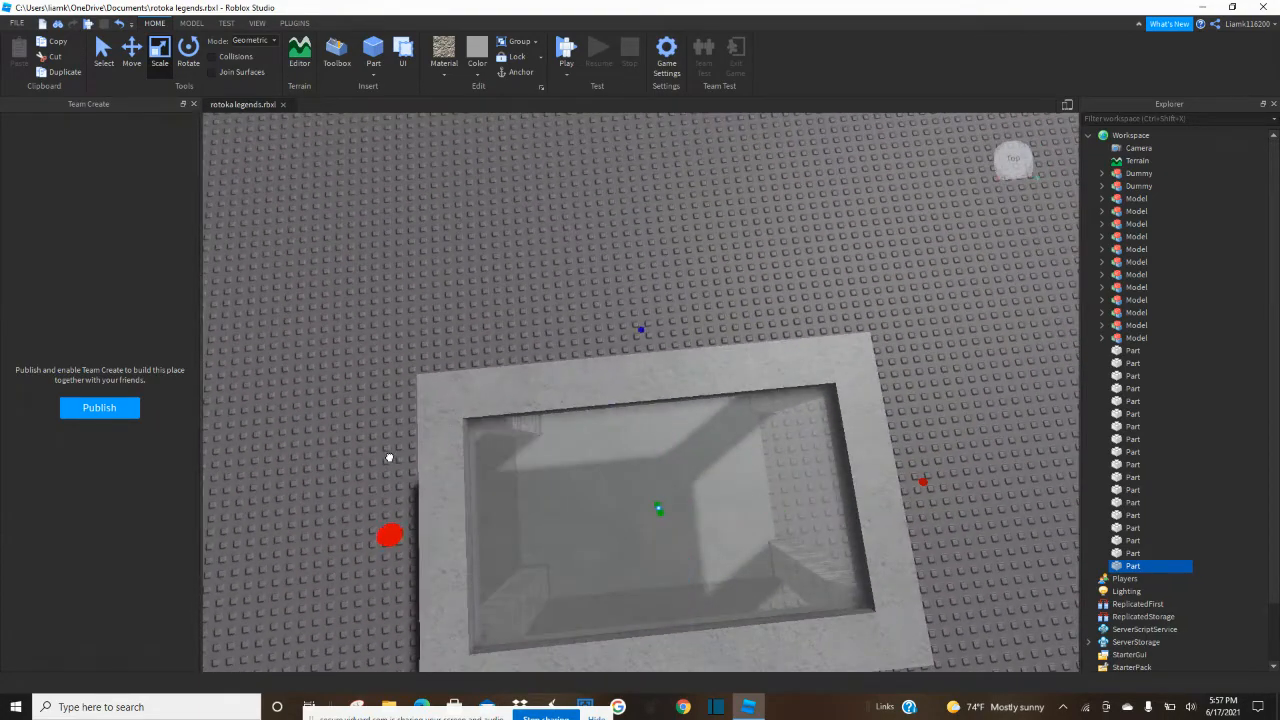
# Set the roof panel's material to Smooth Plastic and its color to Pastel Blue.
pyautogui.click(446, 73)
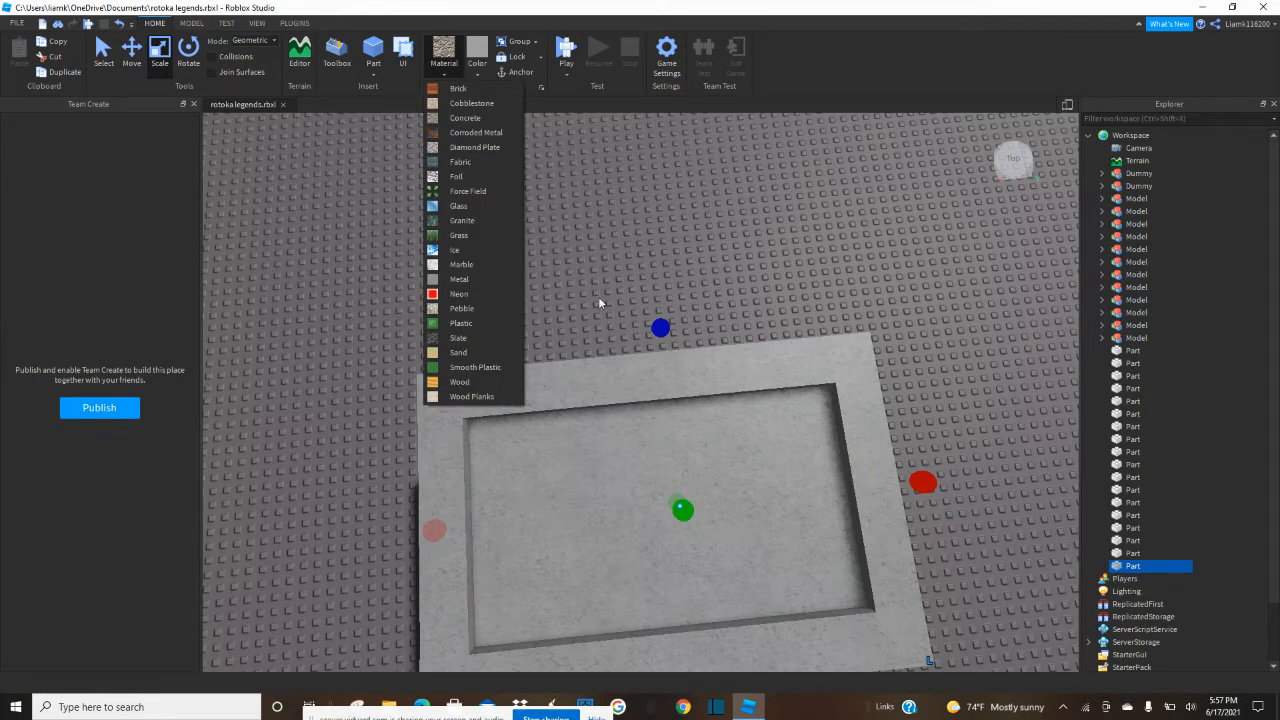
pyautogui.click(475, 367)
pyautogui.click(474, 74)
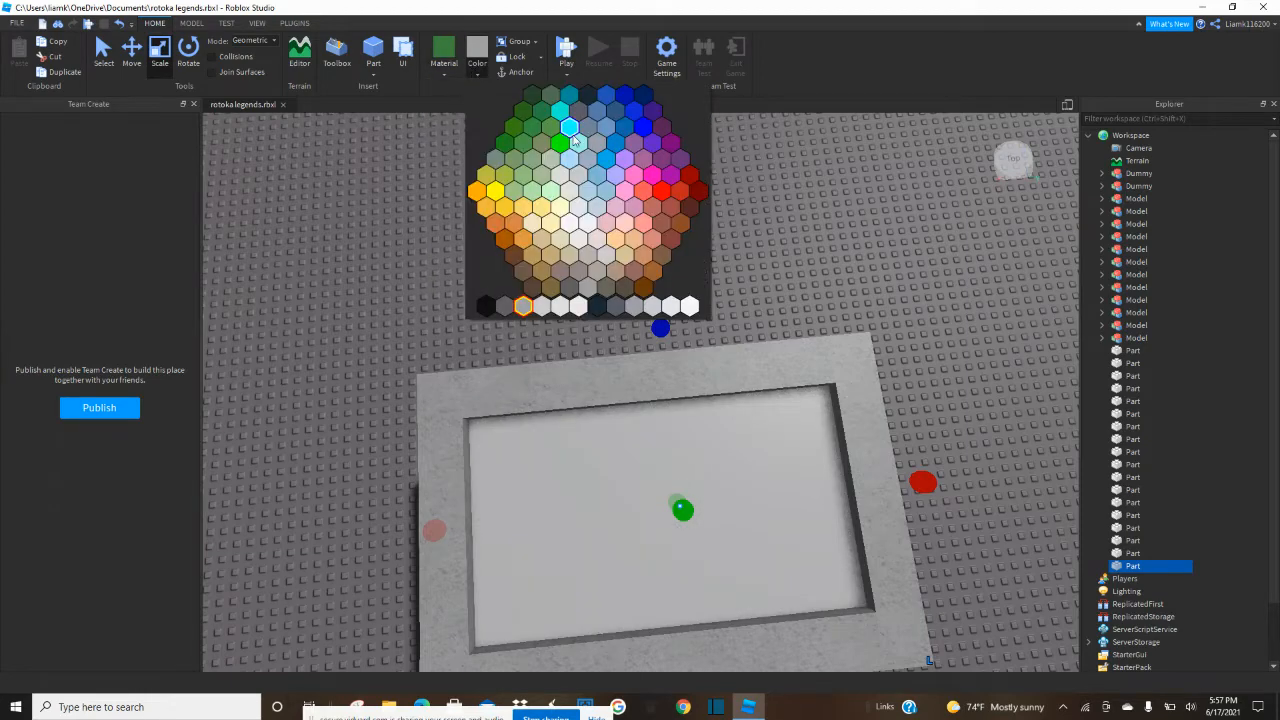
pyautogui.click(598, 177)
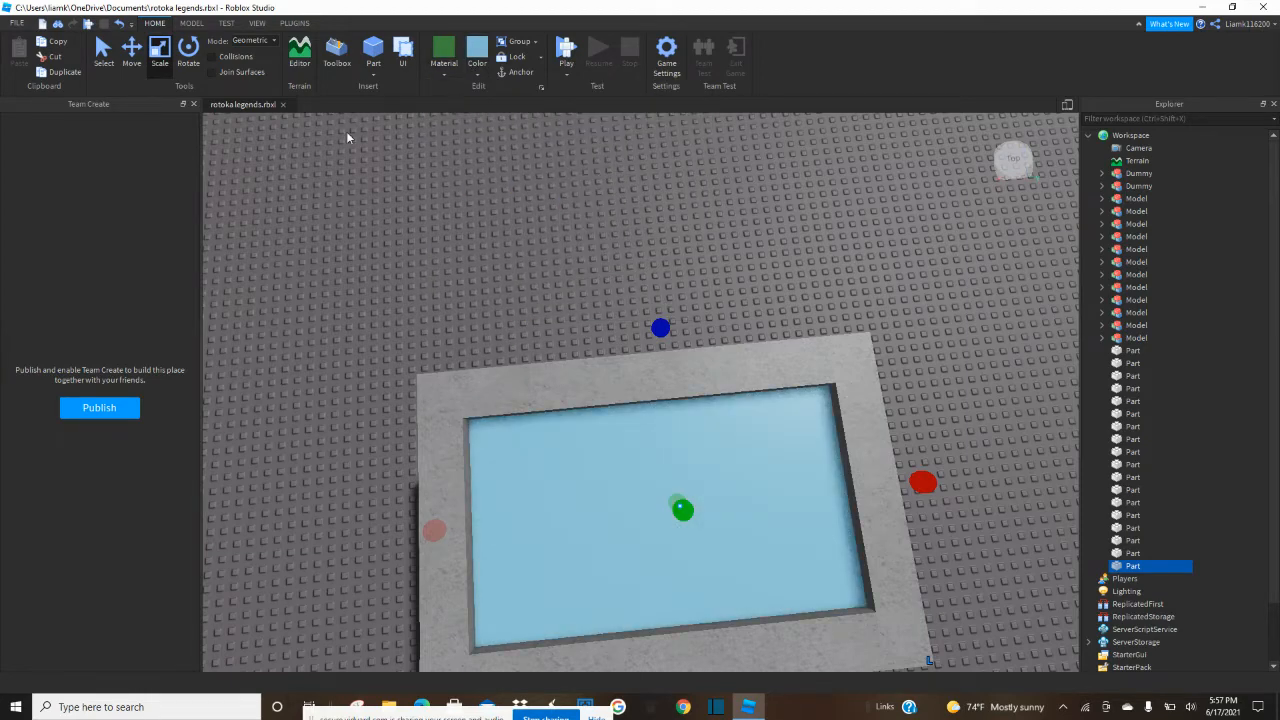
# Replace the Team Create pane with the part properties and set the roof panel's transparency to 0.75.
pyautogui.click(193, 104)
pyautogui.click(257, 22)
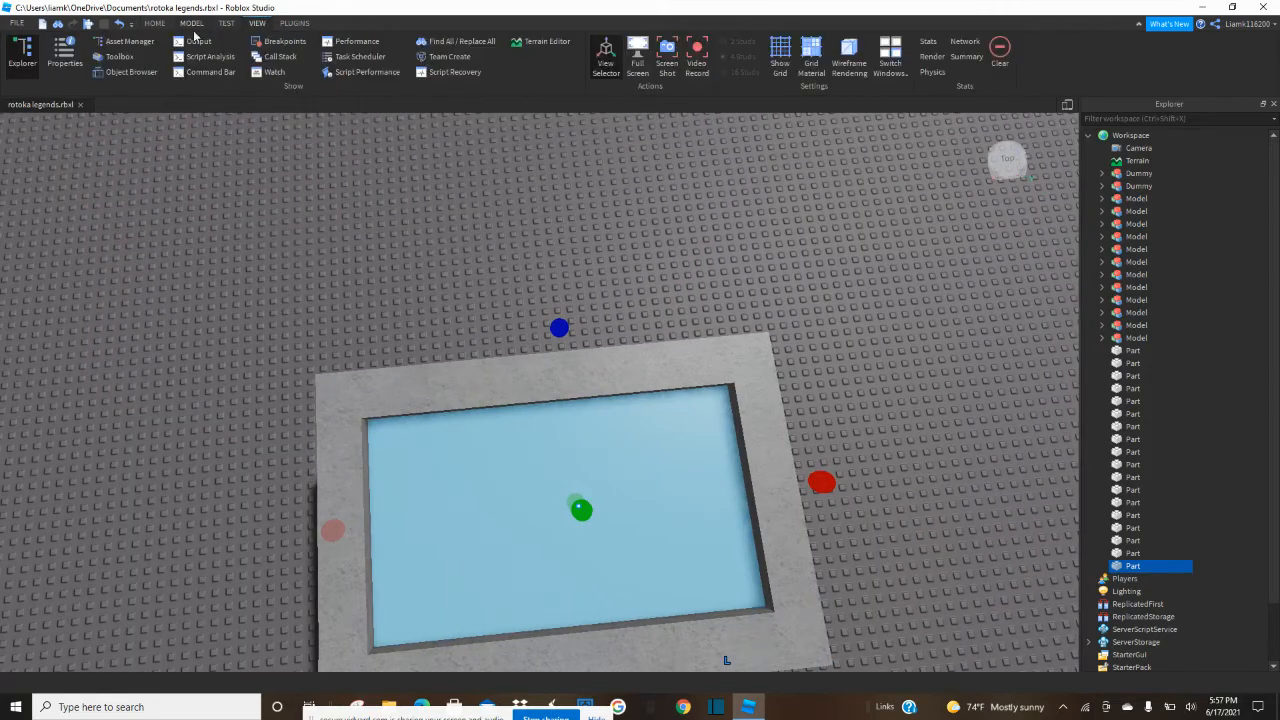
pyautogui.click(63, 50)
pyautogui.click(108, 234)
pyautogui.click(108, 234)
pyautogui.moveTo(145, 236); pyautogui.dragTo(174, 236)
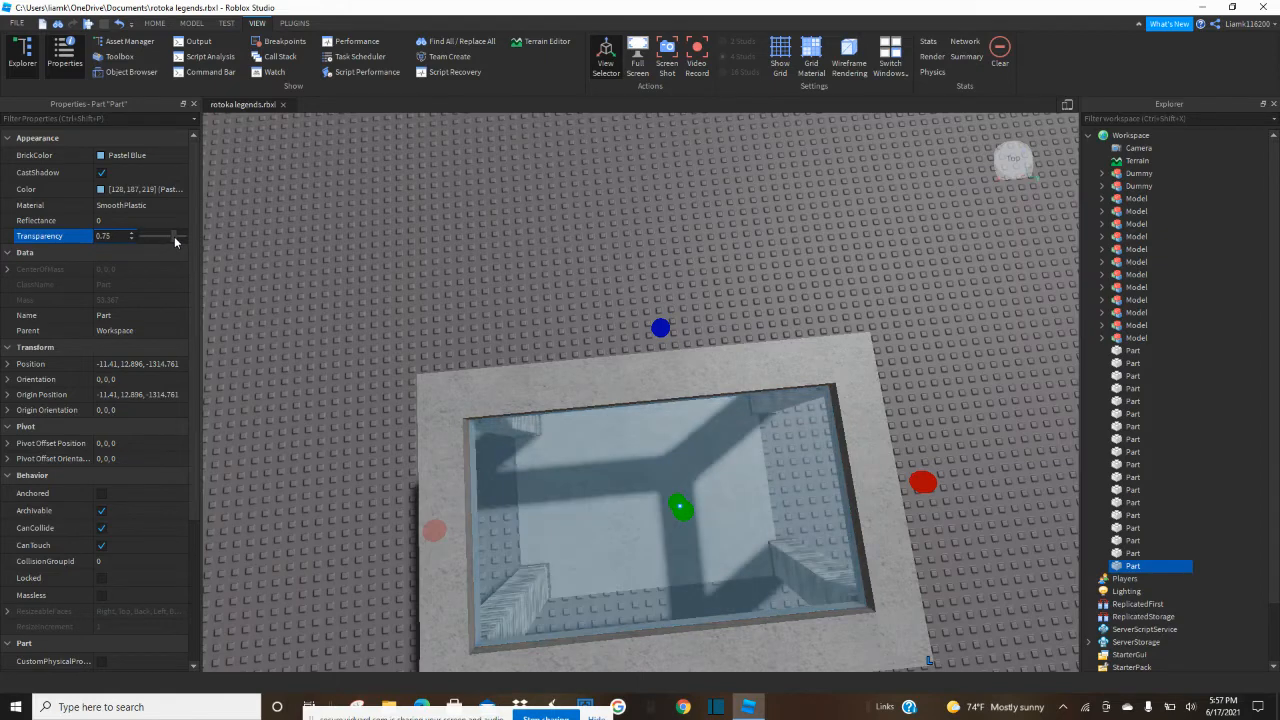
pyautogui.click(501, 263)
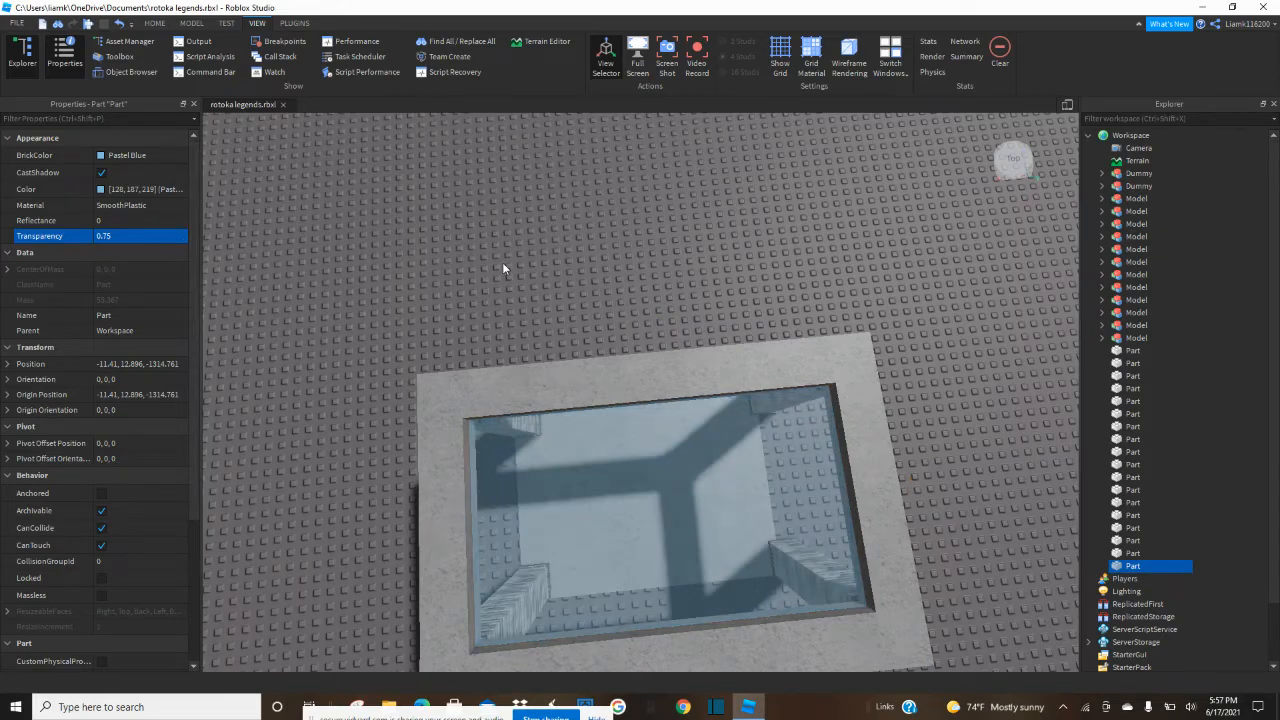
pyautogui.click(591, 474)
# Run the physics simulation to test whether the pavilion holds together, and stop it after viewing the structure.
pyautogui.click(165, 26)
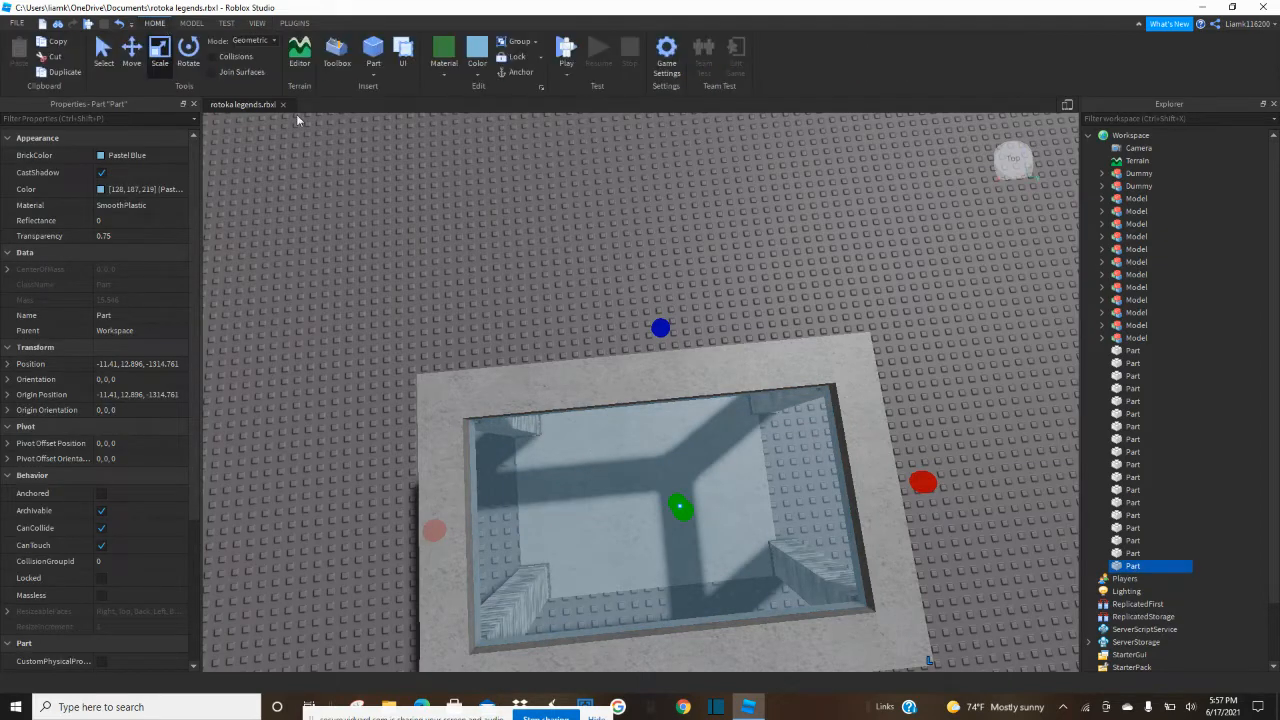
pyautogui.click(549, 263)
pyautogui.scroll(-10, 549, 263)
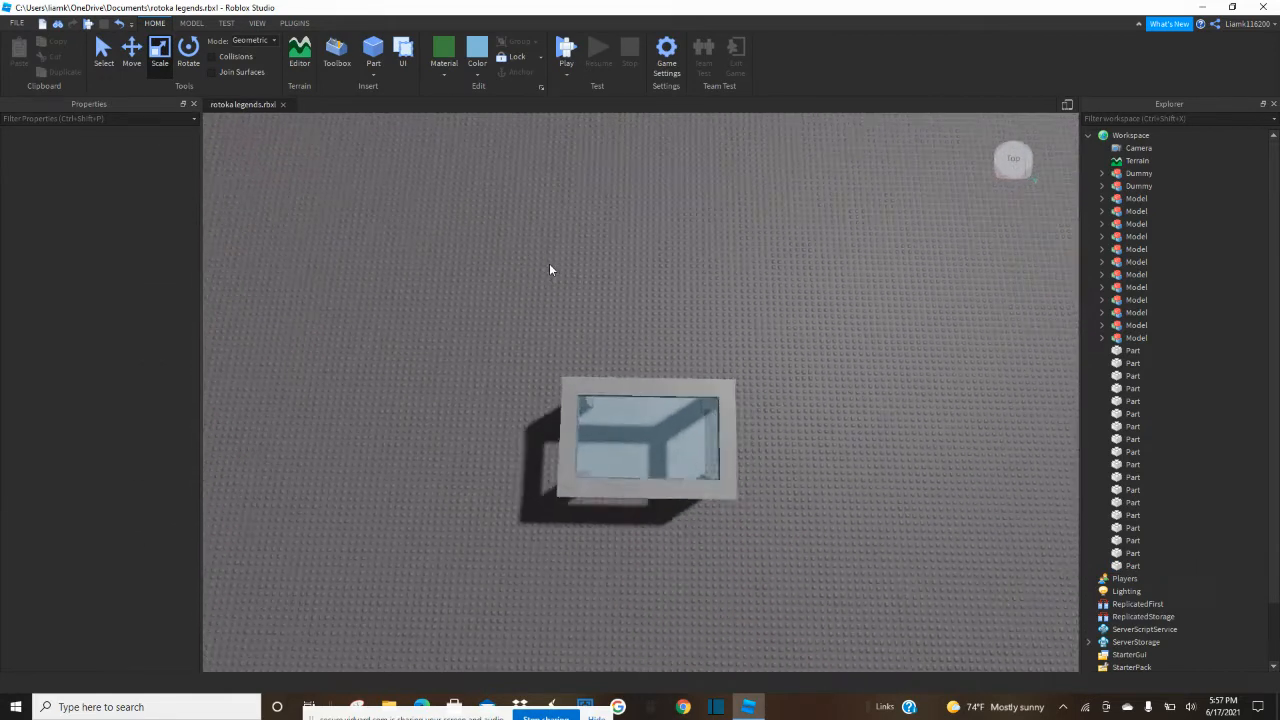
pyautogui.click(566, 73)
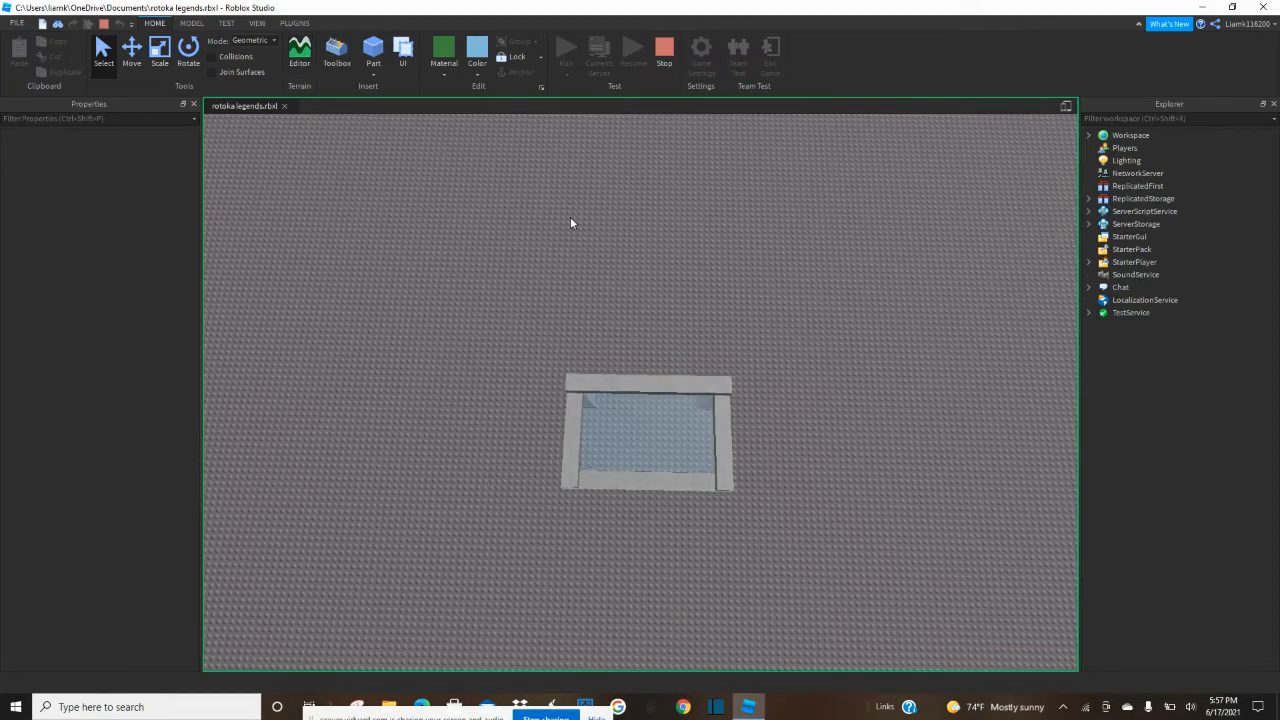
pyautogui.moveTo(570, 217); pyautogui.dragTo(571, 250, button='right')
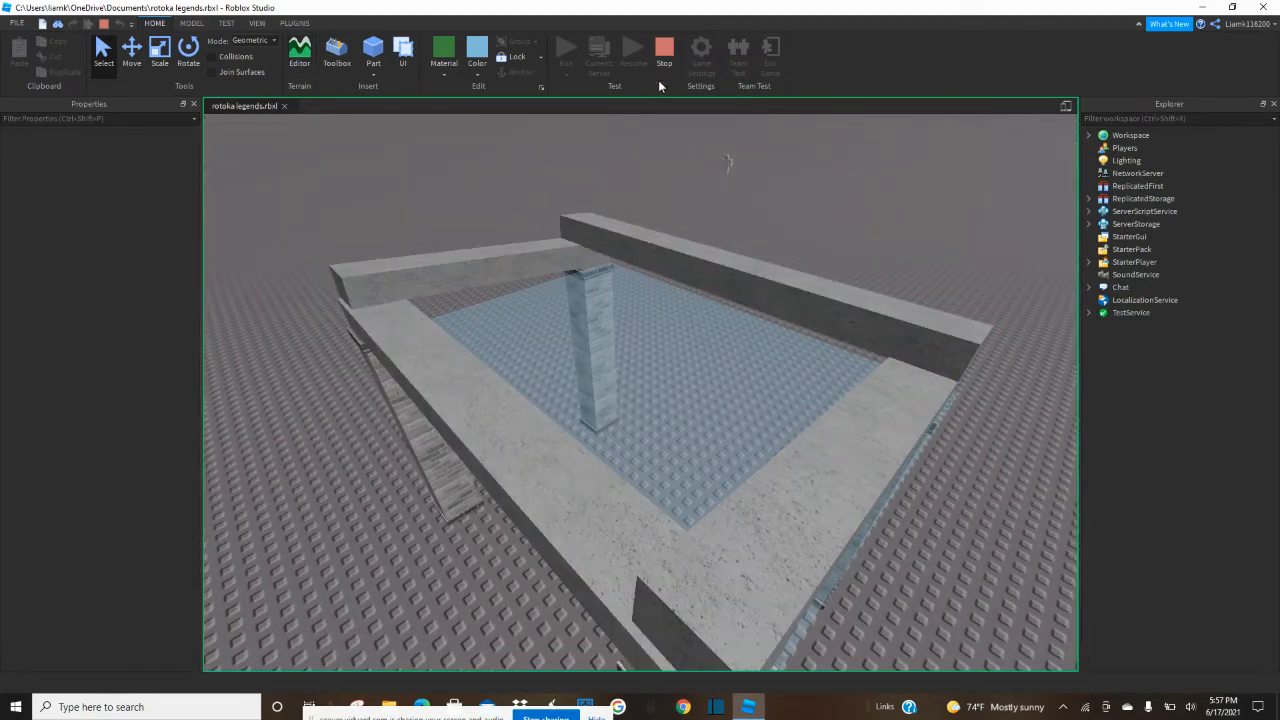
pyautogui.click(663, 60)
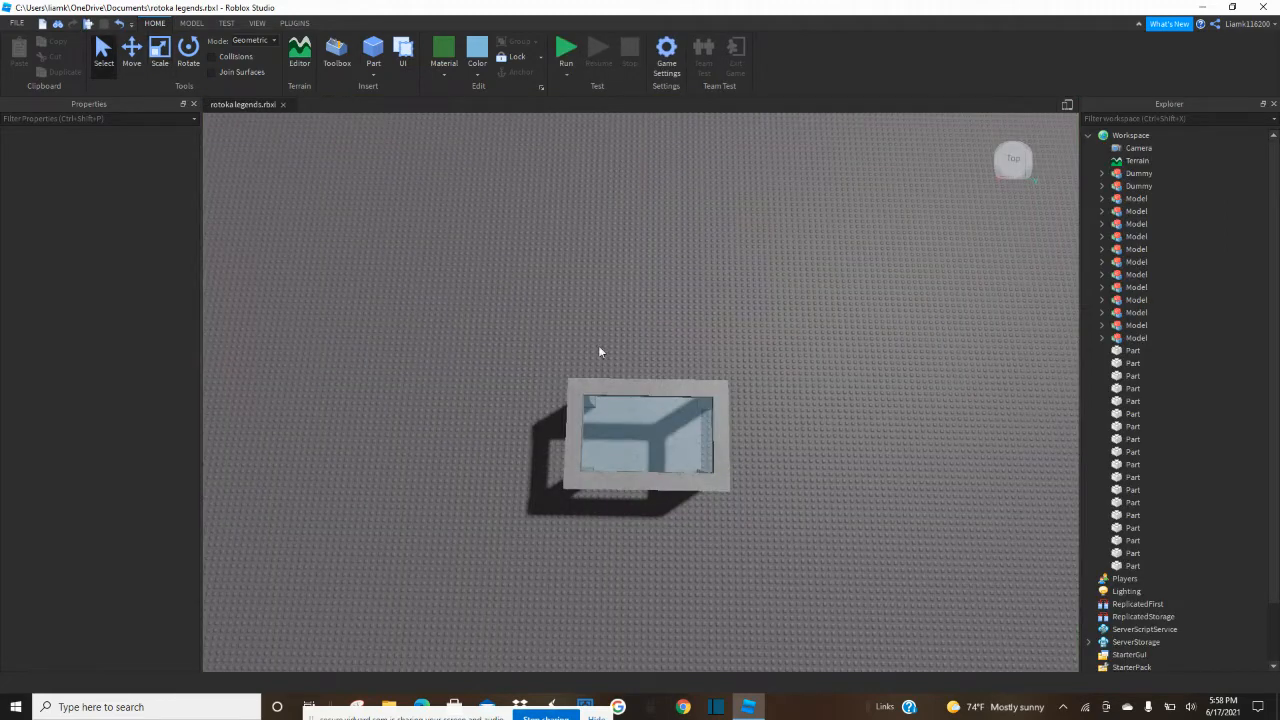
# Select all parts of the pavilion and anchor them.
pyautogui.moveTo(450, 305); pyautogui.dragTo(856, 628)
pyautogui.click(522, 78)
pyautogui.click(641, 219)
pyautogui.moveTo(642, 221); pyautogui.dragTo(642, 221, button='right')
pyautogui.press('w')
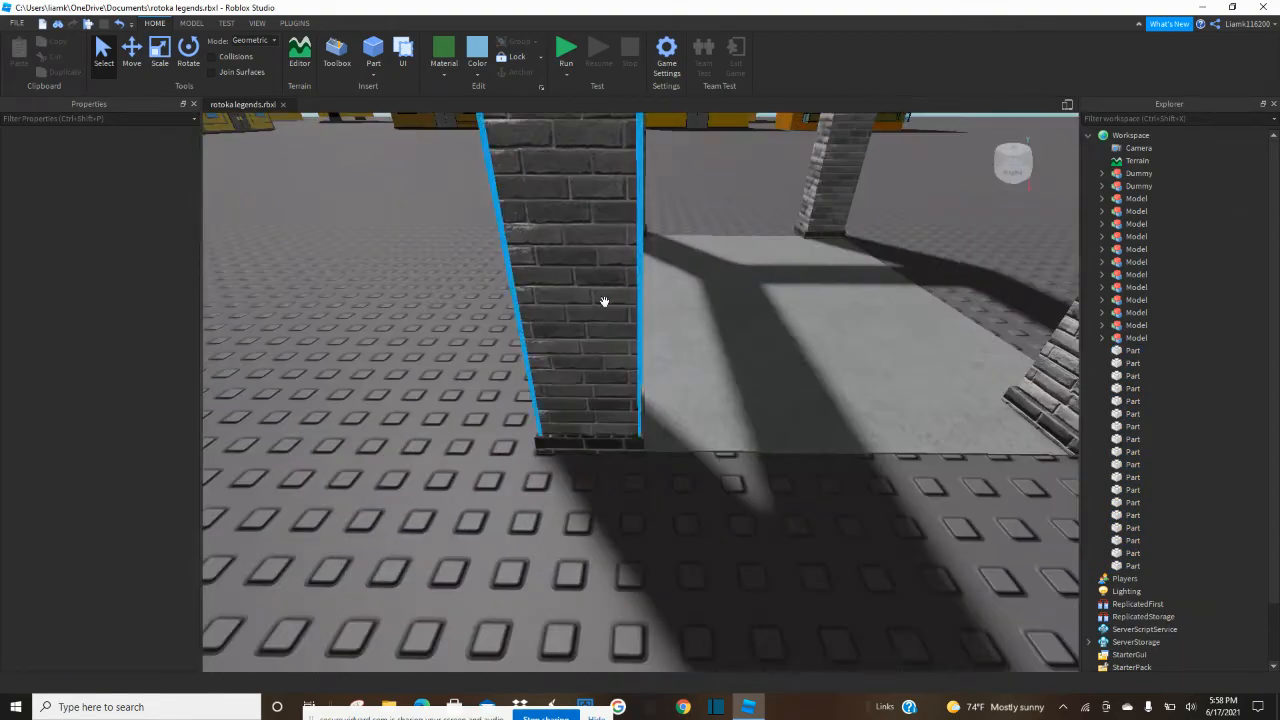
# Duplicate the pavilion's concrete floor and narrow the copy to a thin strip along the floor's edge between two pillars.
pyautogui.click(605, 300)
pyautogui.scroll(-5, 634, 380)
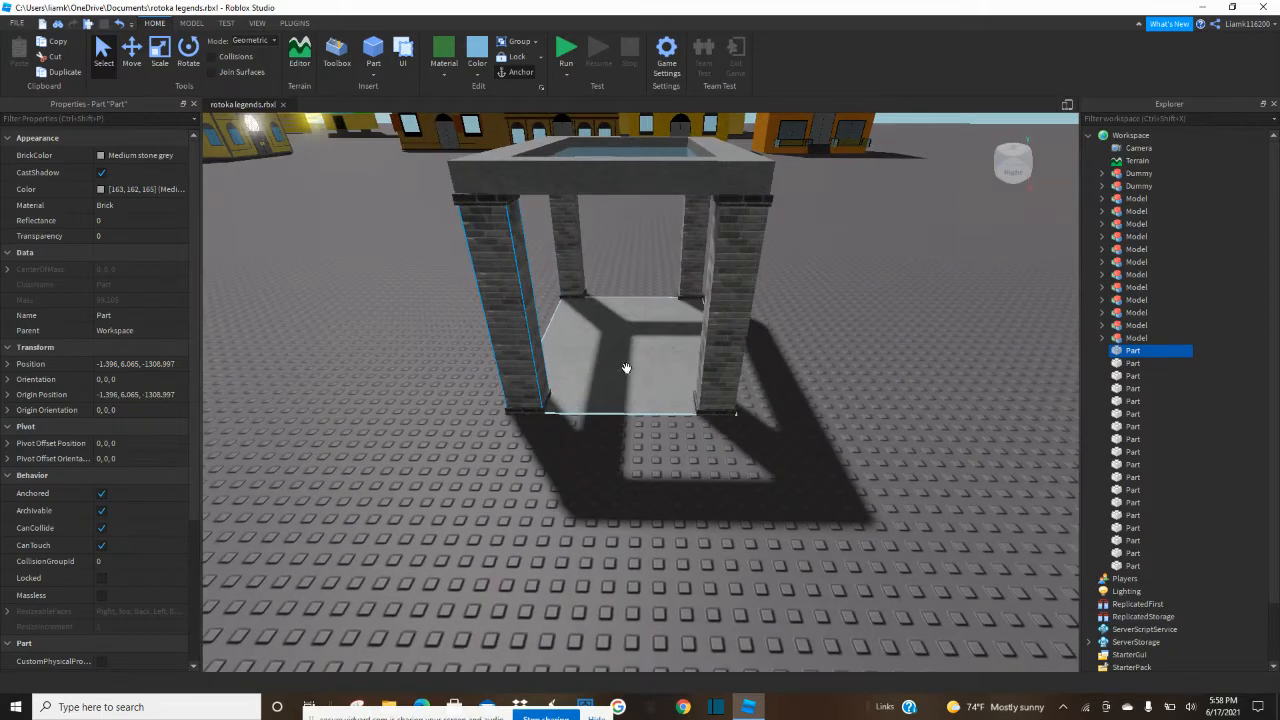
pyautogui.scroll(3, 626, 368)
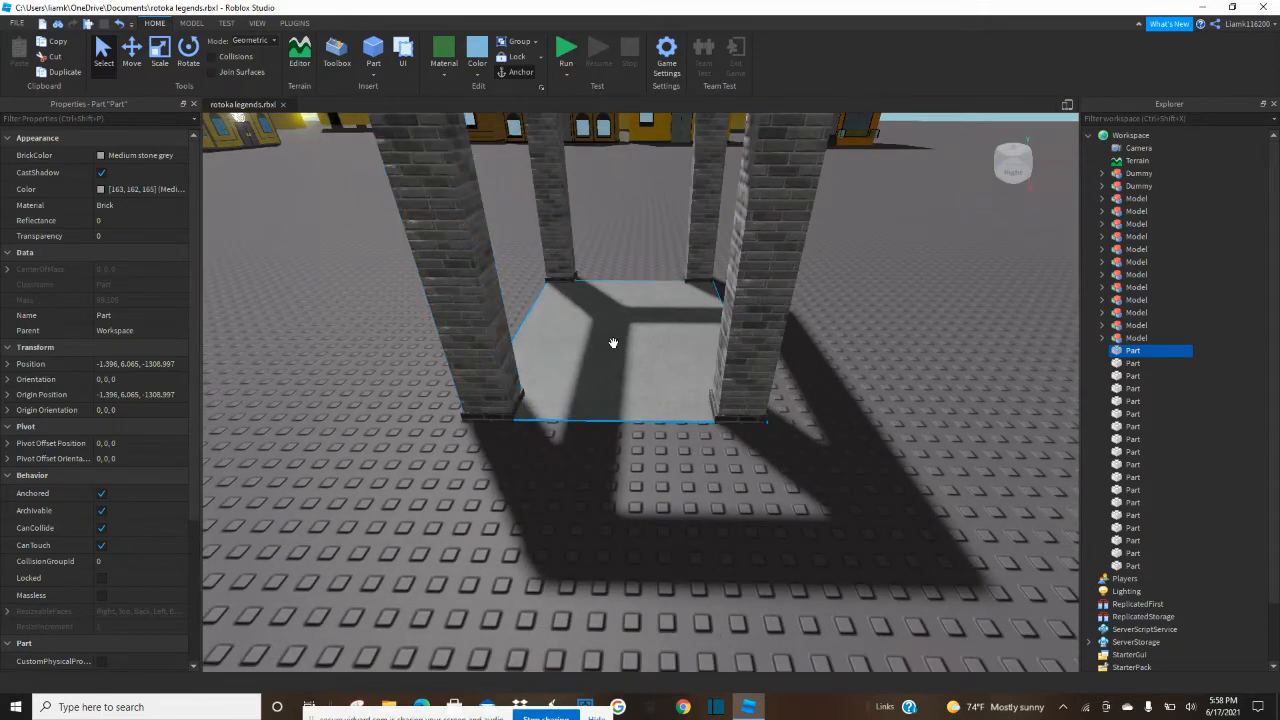
pyautogui.click(613, 343)
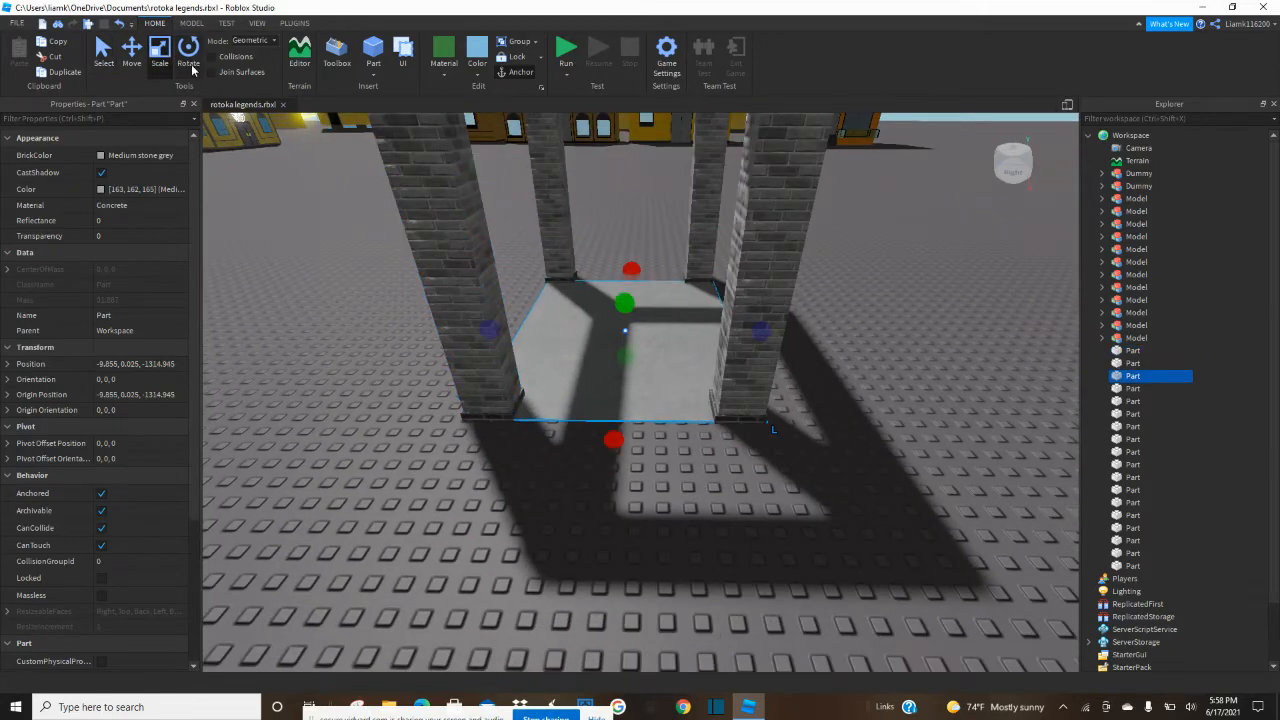
pyautogui.hotkey('ctrl', 'd')
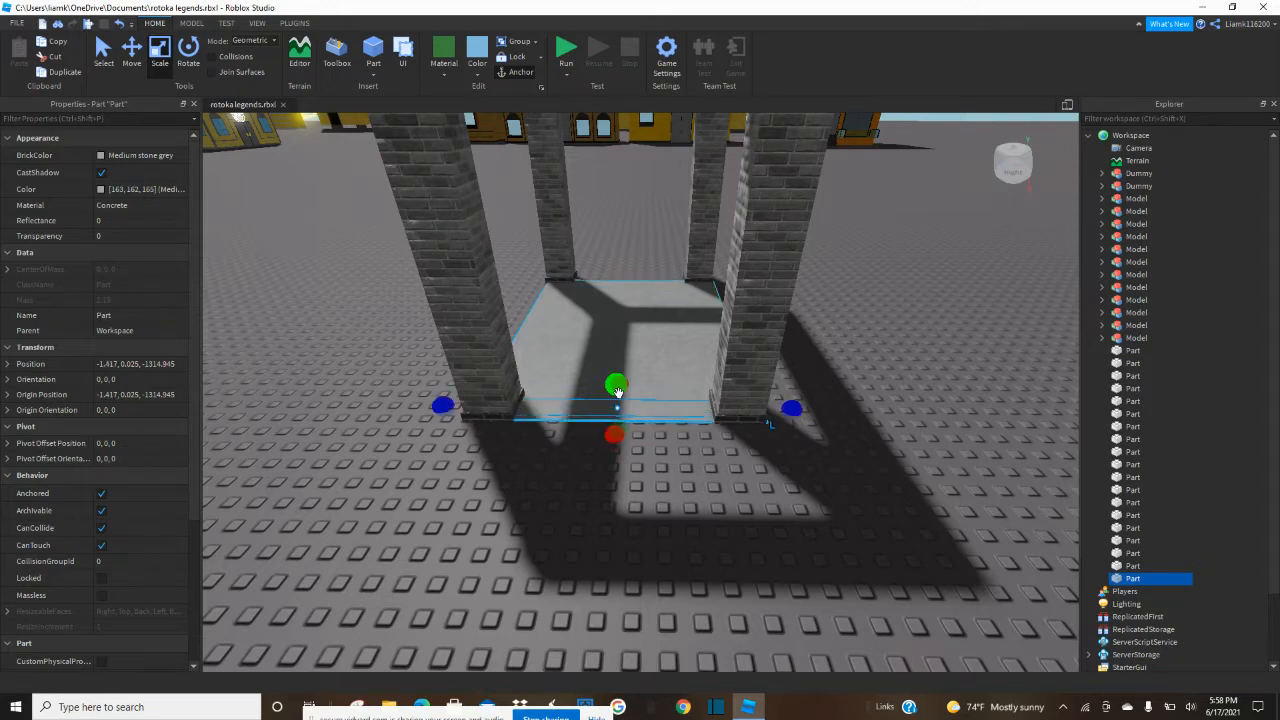
pyautogui.moveTo(620, 390); pyautogui.dragTo(620, 391, button='right')
pyautogui.moveTo(681, 370); pyautogui.dragTo(675, 381)
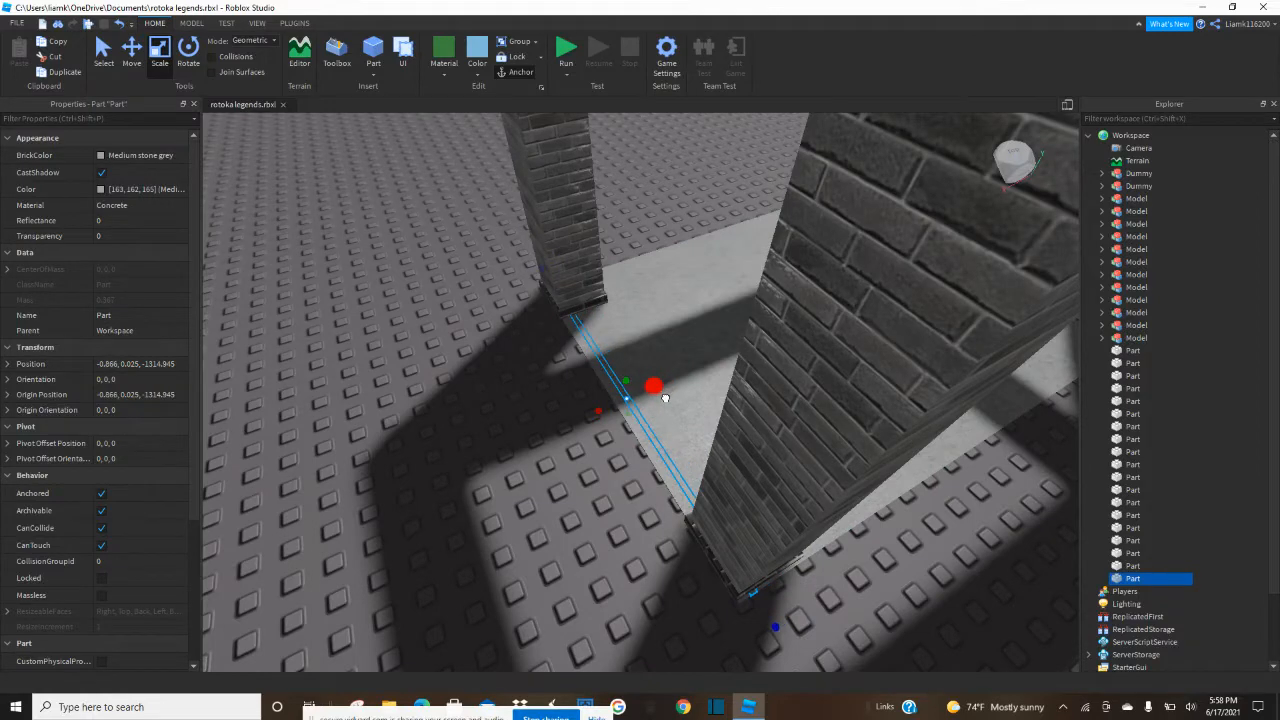
pyautogui.moveTo(662, 399); pyautogui.dragTo(662, 398)
pyautogui.moveTo(662, 398); pyautogui.dragTo(662, 397, button='right')
# Raise the strip into a low concrete wall between the two pillars and adjust its ends, base and top edge to fit.
pyautogui.moveTo(629, 374); pyautogui.dragTo(629, 322)
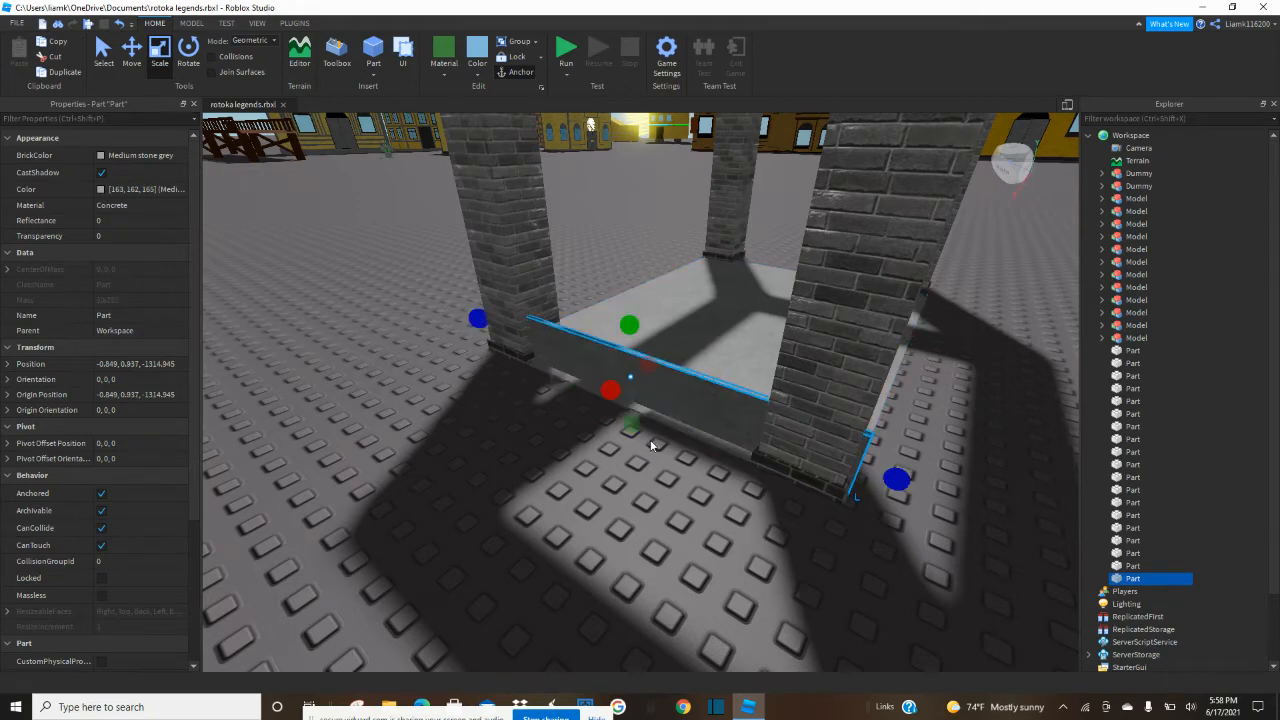
pyautogui.moveTo(883, 473); pyautogui.dragTo(882, 471)
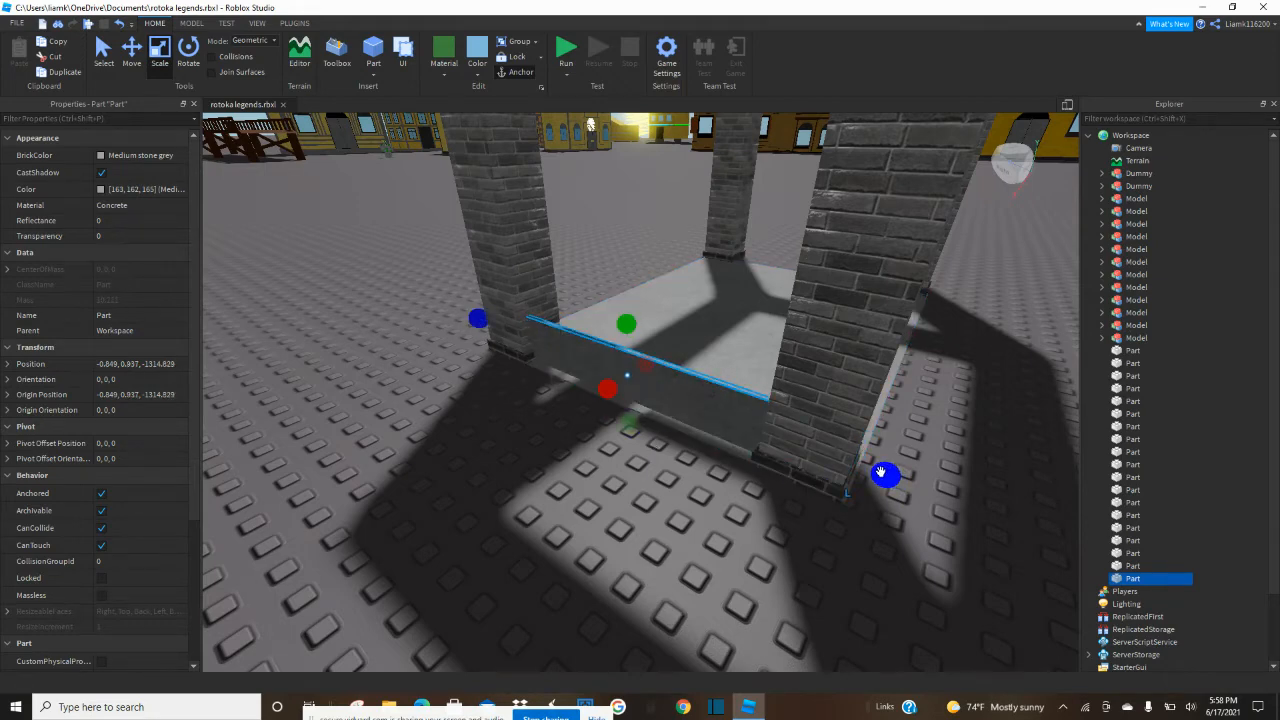
pyautogui.moveTo(683, 458); pyautogui.dragTo(659, 470, button='right')
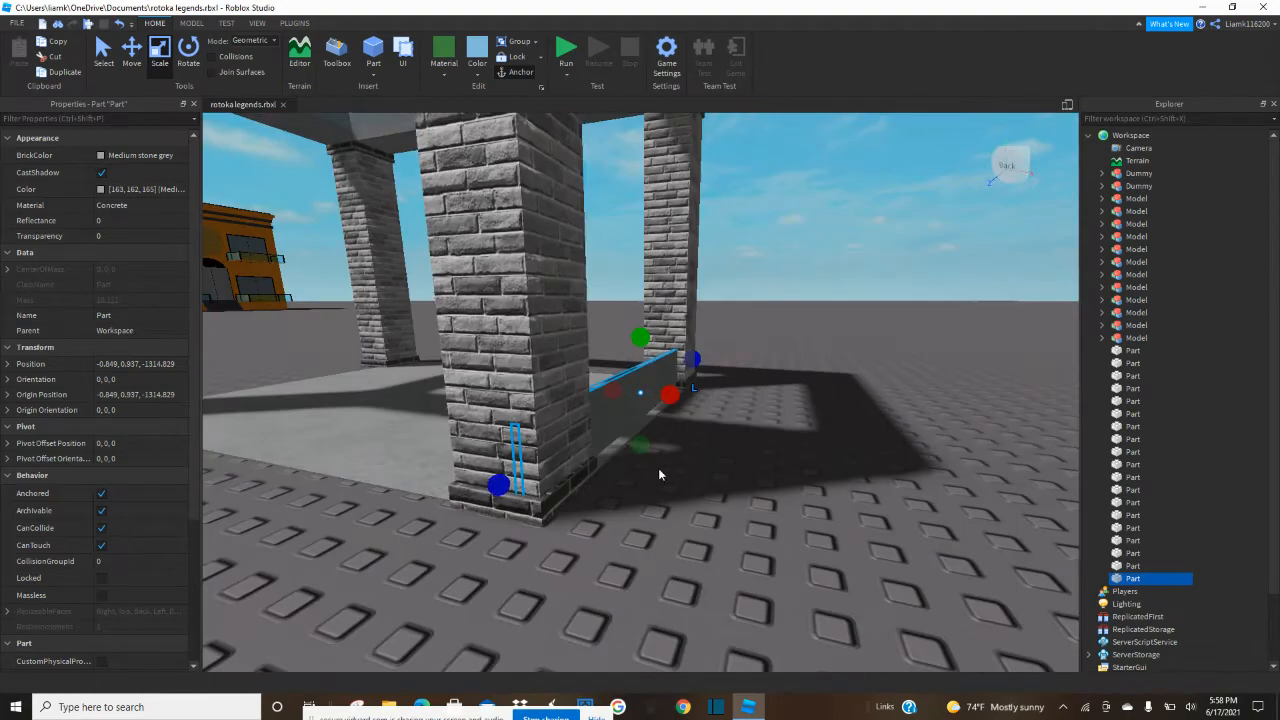
pyautogui.moveTo(598, 517); pyautogui.dragTo(598, 517, button='right')
pyautogui.moveTo(641, 446); pyautogui.dragTo(645, 444)
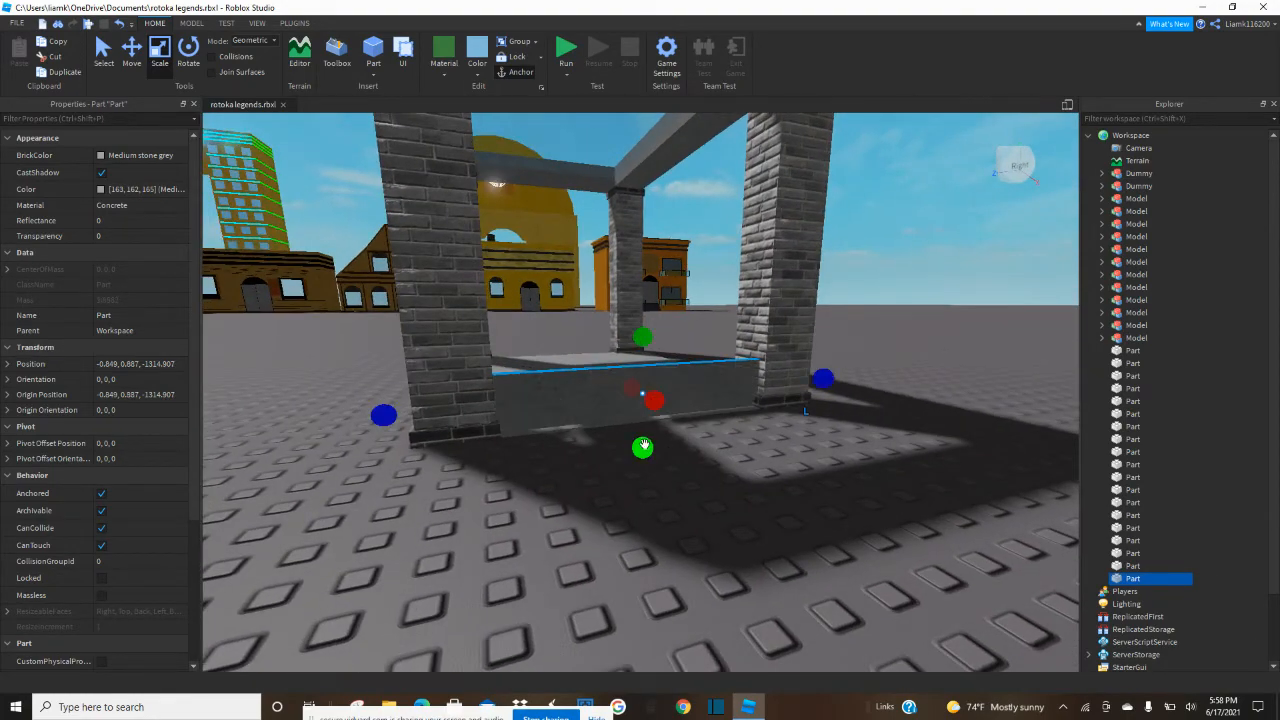
pyautogui.moveTo(647, 444); pyautogui.dragTo(646, 443, button='right')
pyautogui.scroll(3, 646, 443)
pyautogui.scroll(-2, 646, 443)
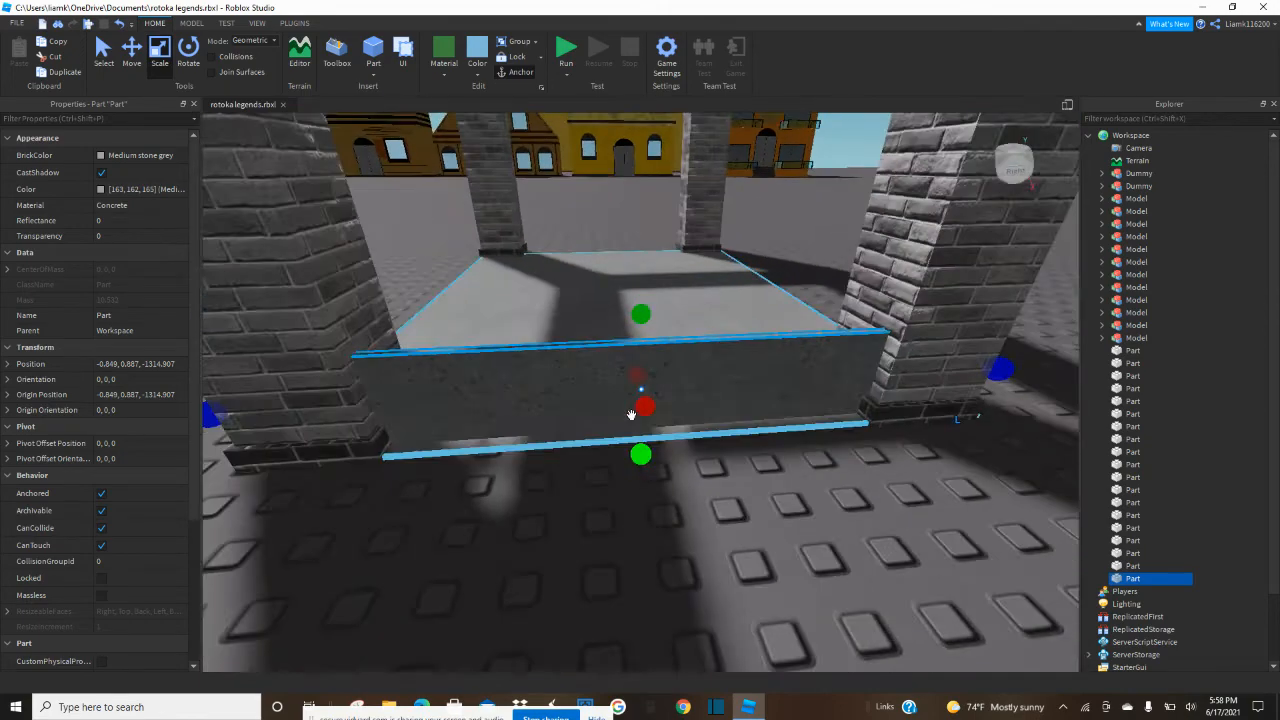
pyautogui.moveTo(634, 315); pyautogui.dragTo(634, 309)
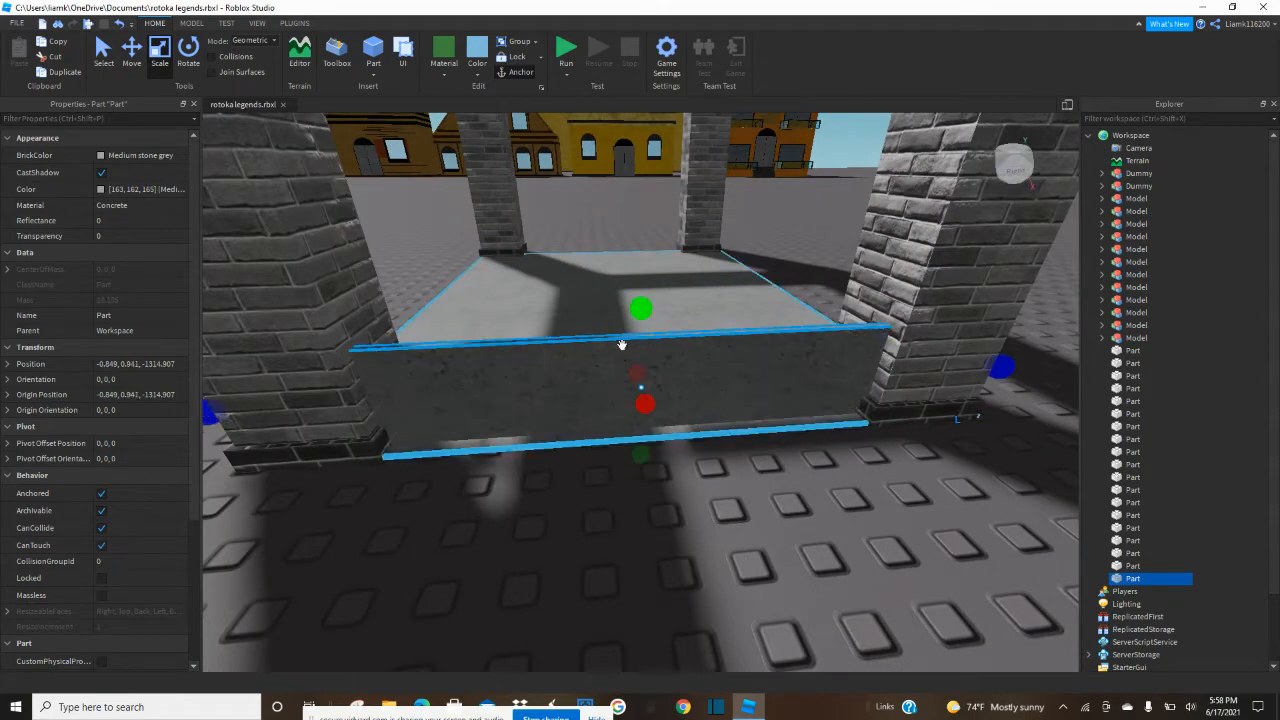
# Duplicate the low wall, shrink the copy to a thin cap along the wall's top, and color it Dark stone grey.
pyautogui.hotkey('ctrl', 'd')
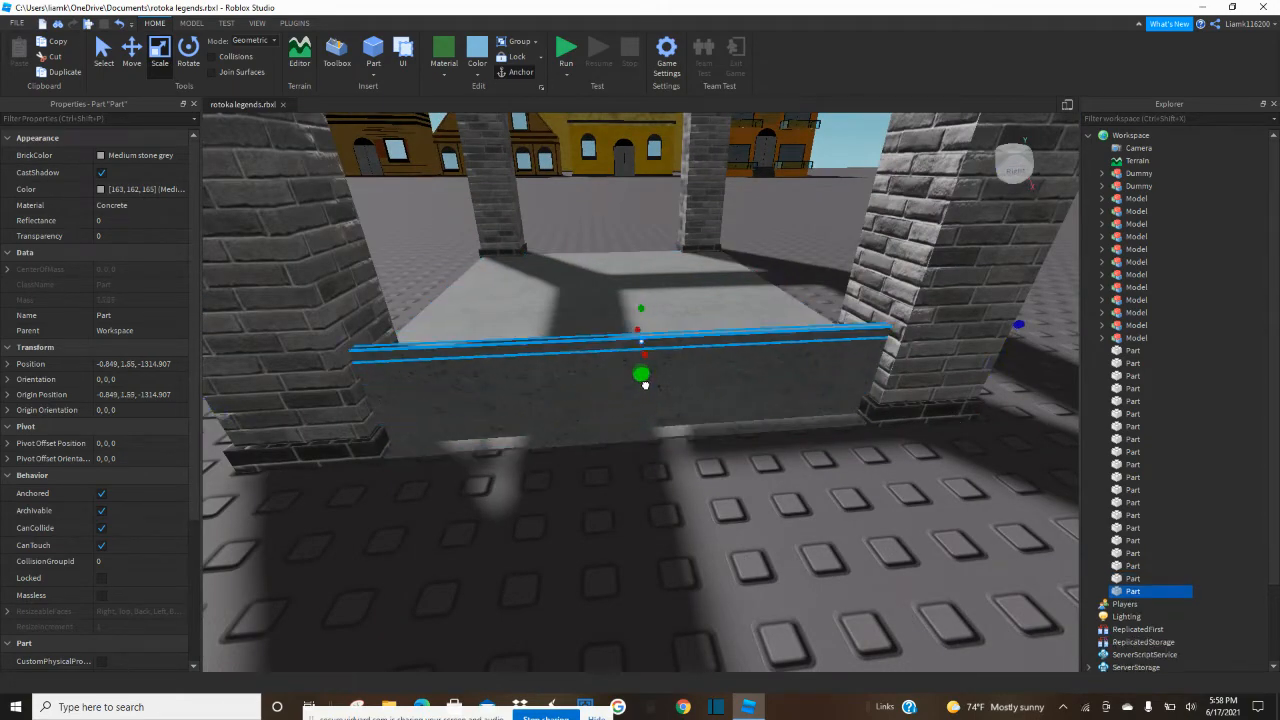
pyautogui.moveTo(645, 385); pyautogui.dragTo(645, 388)
pyautogui.scroll(-2, 645, 388)
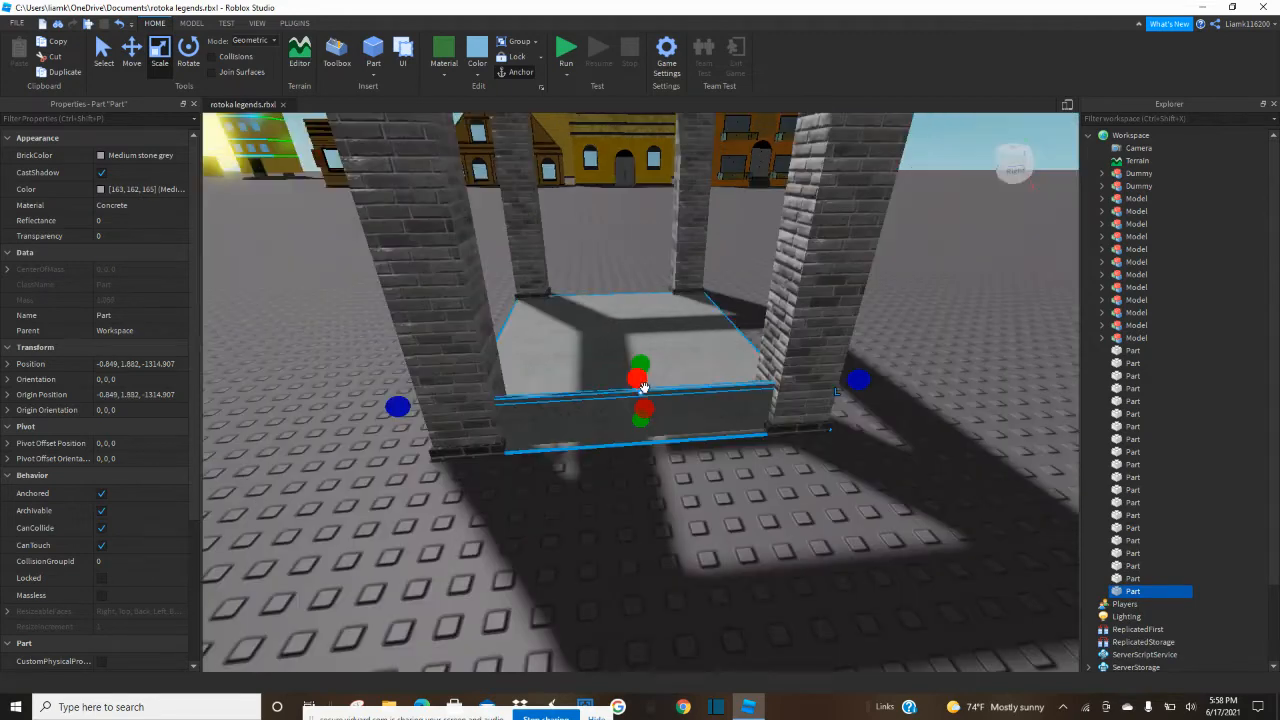
pyautogui.click(477, 64)
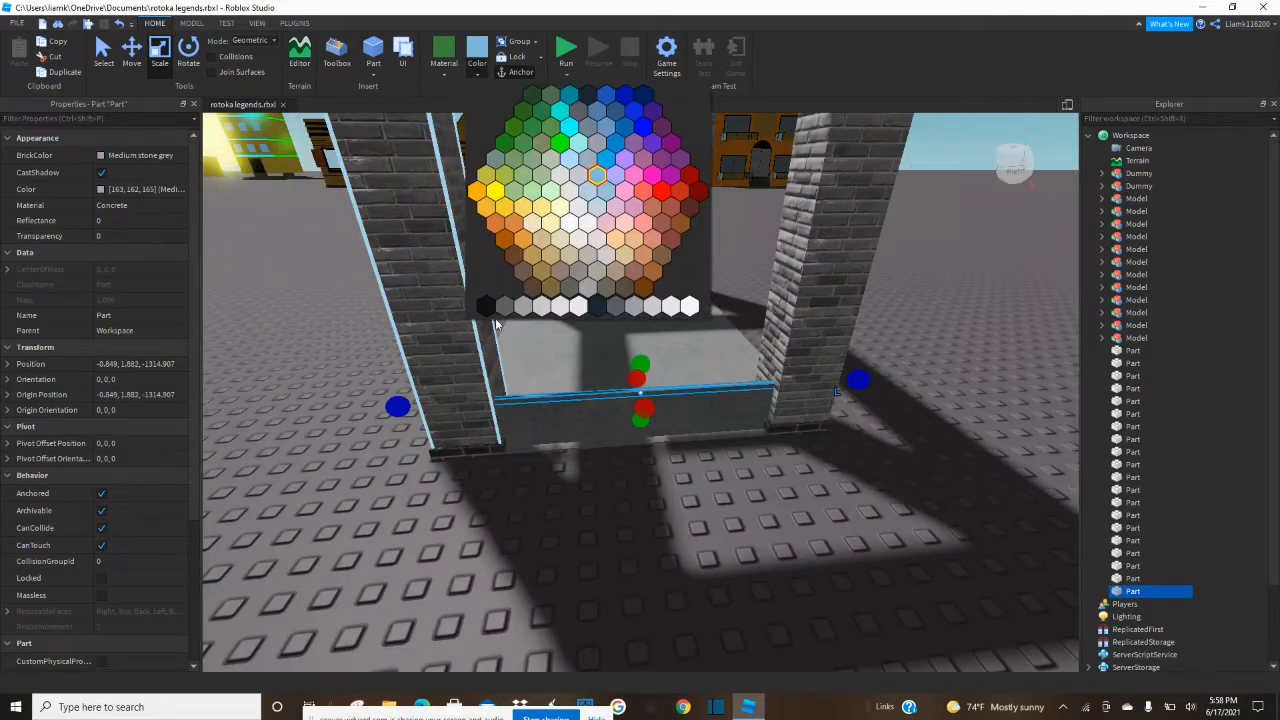
pyautogui.click(501, 310)
# Thicken the dark cap and widen it on both sides so it slightly overhangs the low wall.
pyautogui.scroll(4, 518, 344)
pyautogui.moveTo(608, 266); pyautogui.dragTo(612, 266, button='right')
pyautogui.scroll(2, 615, 266)
pyautogui.press('d')
pyautogui.moveTo(568, 239); pyautogui.dragTo(574, 239)
pyautogui.moveTo(528, 189); pyautogui.dragTo(527, 182)
pyautogui.press('a')
pyautogui.moveTo(529, 182); pyautogui.dragTo(529, 185, button='right')
pyautogui.press('f')
pyautogui.moveTo(365, 327); pyautogui.dragTo(372, 326, button='right')
pyautogui.moveTo(620, 400); pyautogui.dragTo(619, 401)
pyautogui.scroll(3, 619, 401)
pyautogui.moveTo(619, 401); pyautogui.dragTo(615, 393, button='right')
pyautogui.press('s')
pyautogui.press('a')
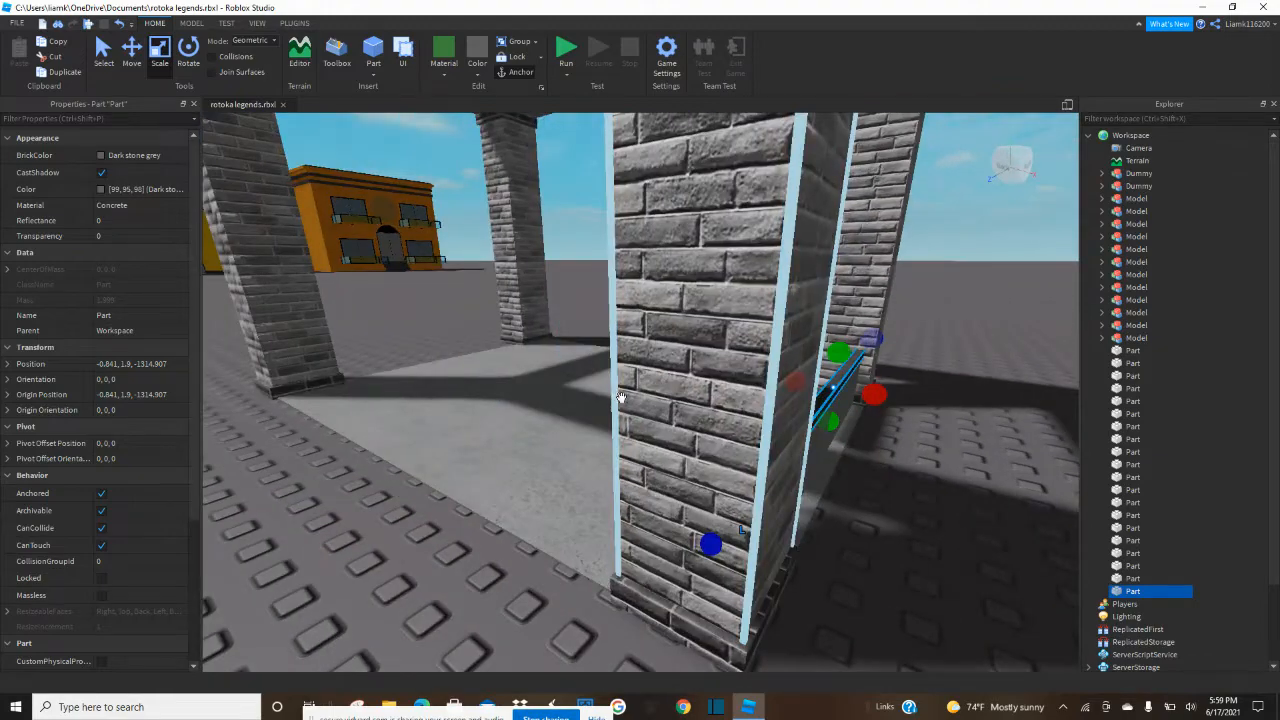
# Select the low wall and its dark cap together and activate the Move tool.
pyautogui.press('d')
pyautogui.click(717, 457)
pyautogui.press('w')
pyautogui.moveTo(711, 457); pyautogui.dragTo(692, 456, button='right')
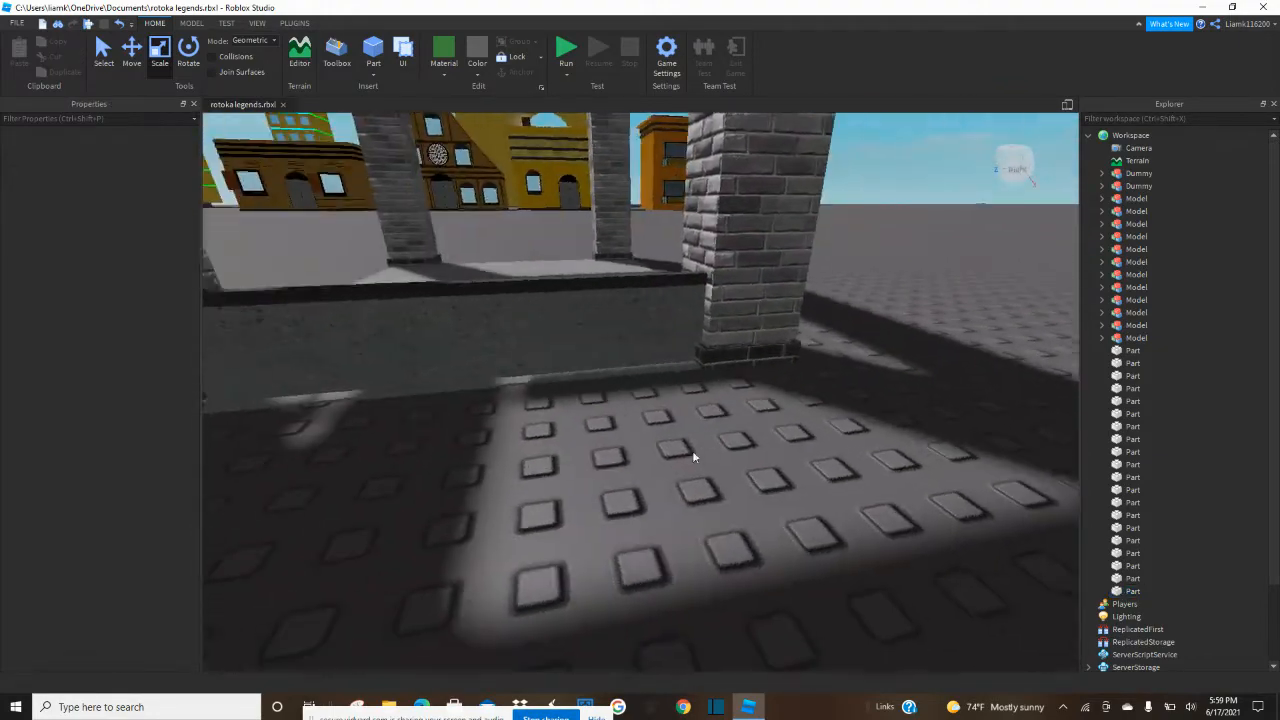
pyautogui.click(567, 327)
pyautogui.keyDown('ctrl'); pyautogui.click(567, 285); pyautogui.keyUp('ctrl')
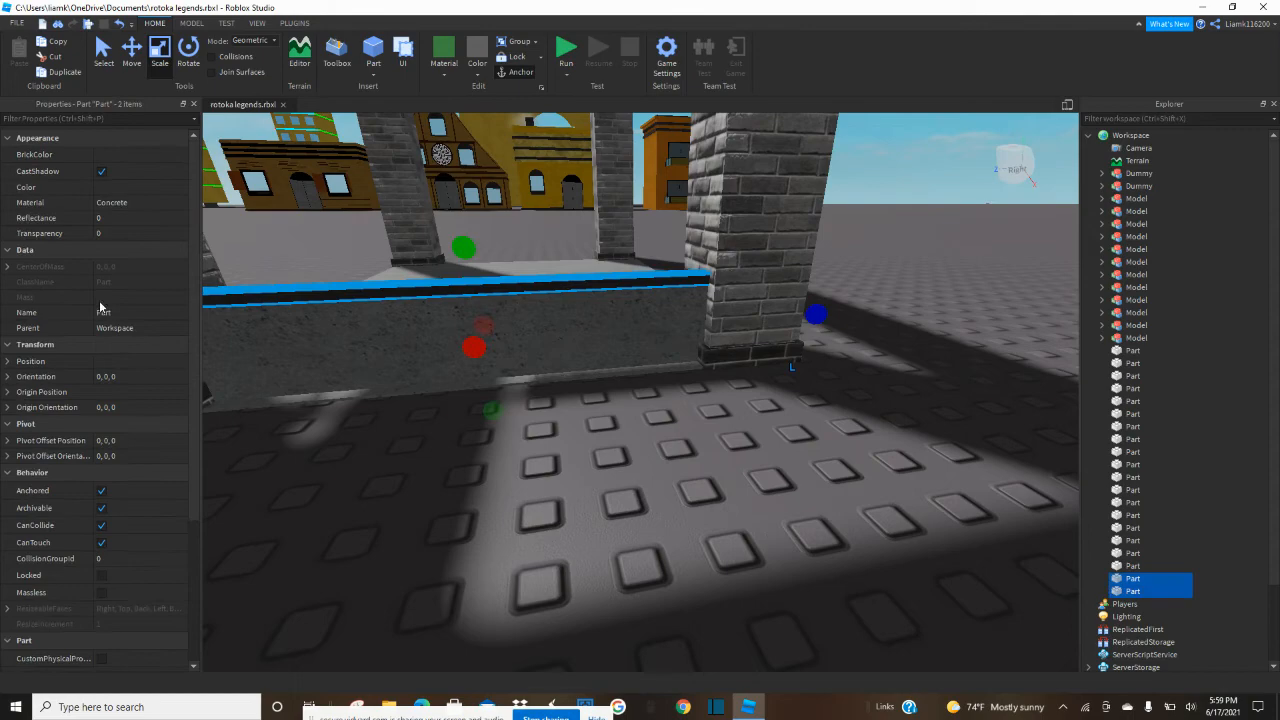
pyautogui.click(137, 70)
pyautogui.press('a')
pyautogui.moveTo(400, 283); pyautogui.dragTo(402, 284, button='right')
pyautogui.moveTo(567, 310); pyautogui.dragTo(604, 300)
pyautogui.hotkey('ctrl', 'z')
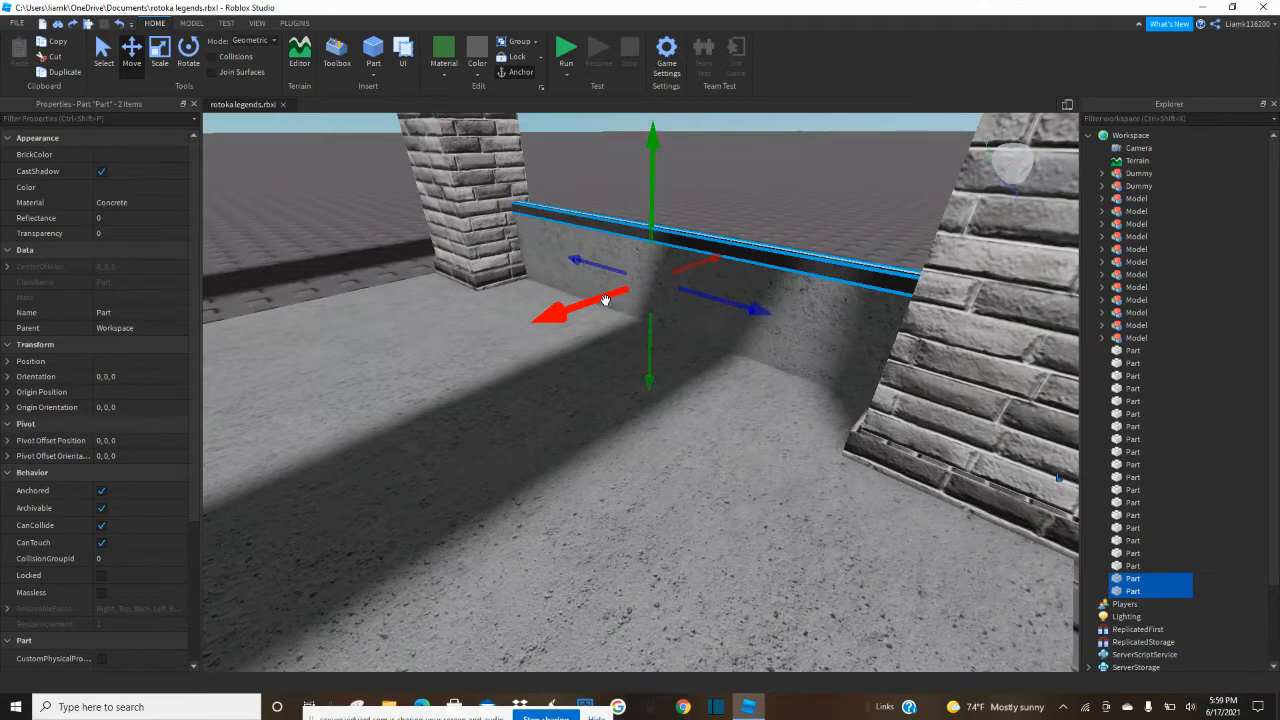
# Duplicate the low wall with its cap and move the copy between the two pillars on the opposite side of the floor.
pyautogui.hotkey('ctrl', 'd')
pyautogui.moveTo(603, 300); pyautogui.dragTo(480, 371)
pyautogui.moveTo(480, 371); pyautogui.dragTo(481, 371, button='right')
pyautogui.press('s')
pyautogui.press('w')
pyautogui.moveTo(481, 371); pyautogui.dragTo(525, 287)
pyautogui.click(491, 366)
pyautogui.press('s')
pyautogui.moveTo(491, 366); pyautogui.dragTo(491, 366, button='right')
pyautogui.press('d')
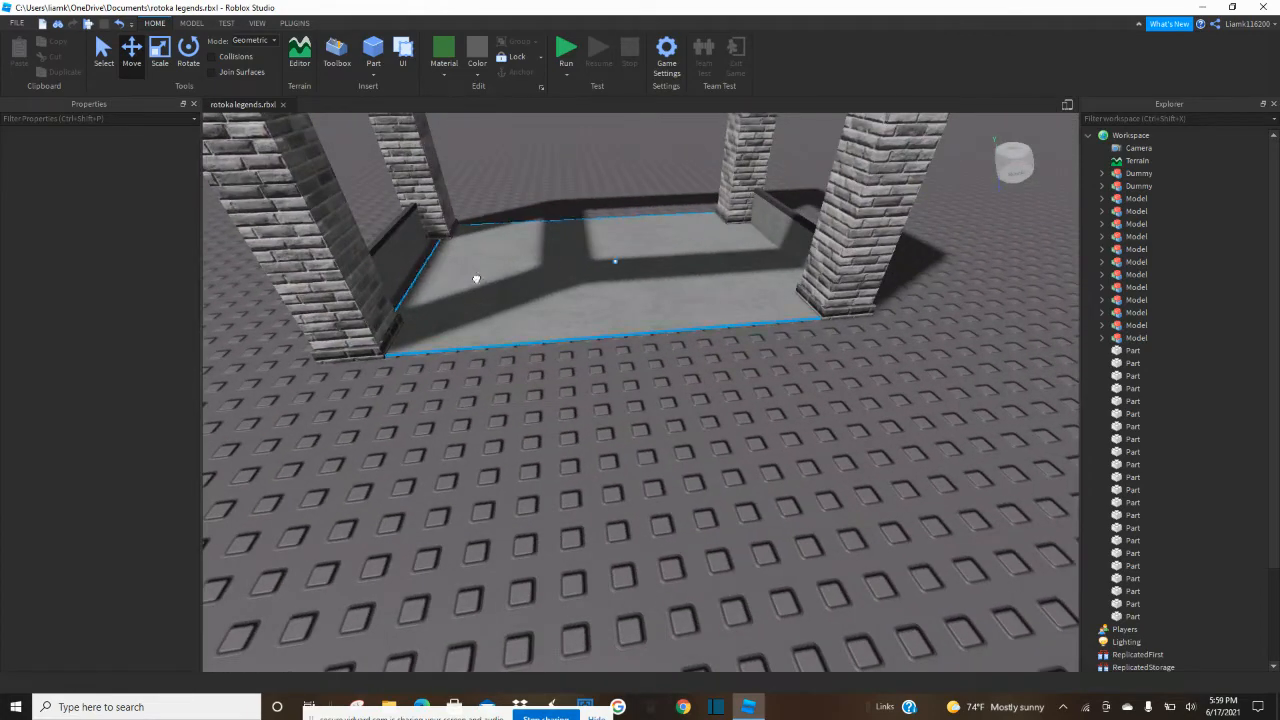
# Extend the concrete floor outward beneath and slightly beyond the copied wall with the Scale tool.
pyautogui.click(500, 303)
pyautogui.click(186, 60)
pyautogui.click(163, 58)
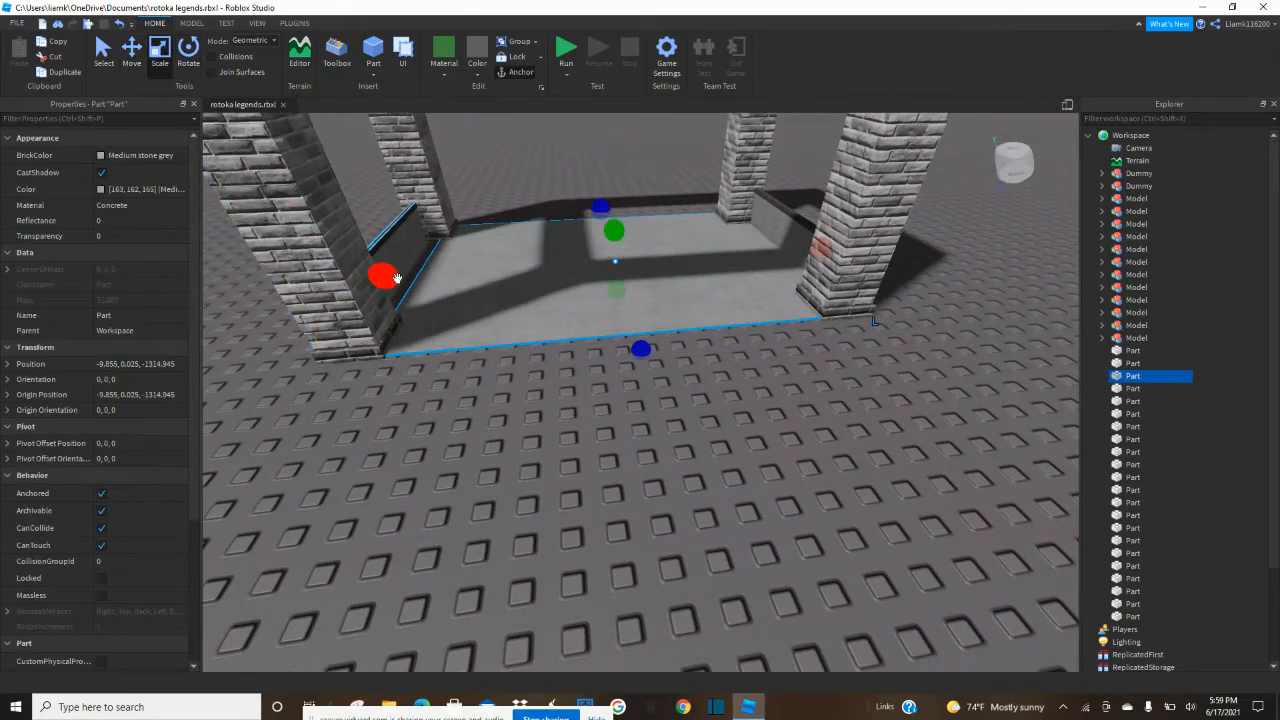
pyautogui.press('a')
pyautogui.moveTo(384, 280); pyautogui.dragTo(385, 280, button='right')
pyautogui.moveTo(659, 303); pyautogui.dragTo(660, 304, button='right')
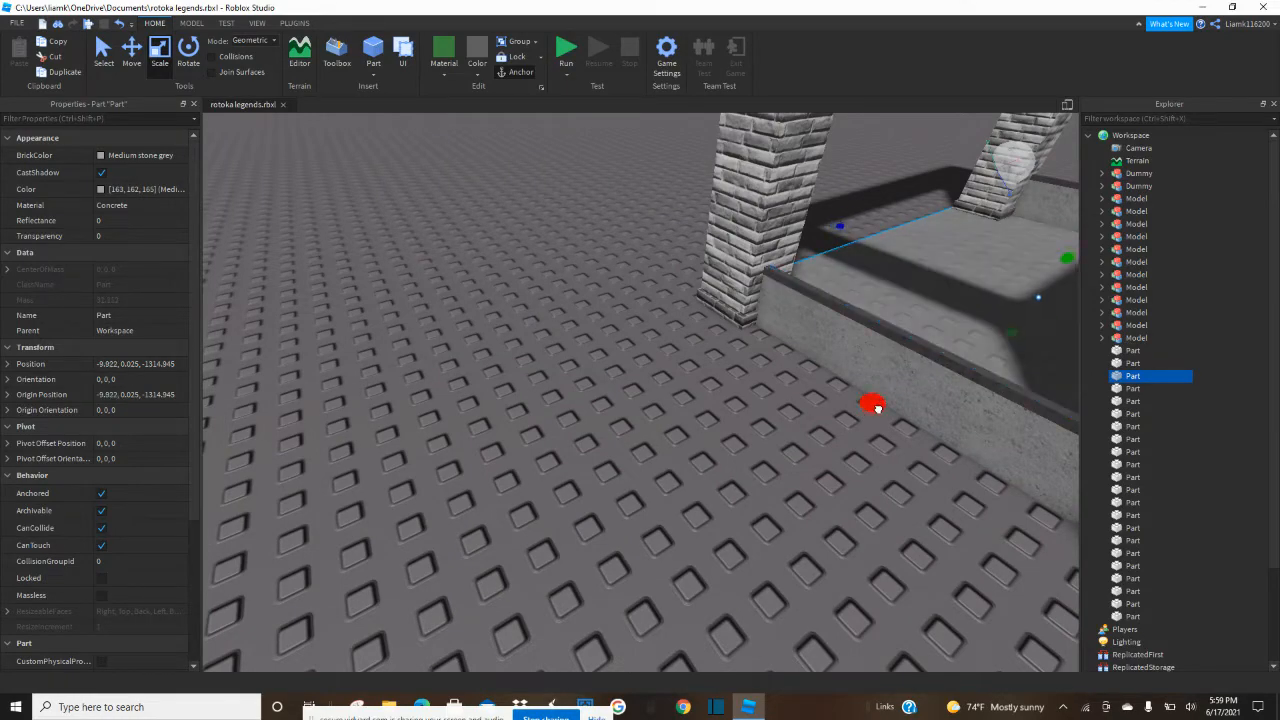
pyautogui.moveTo(885, 392); pyautogui.dragTo(858, 433)
# Duplicate the extended floor and narrow the copy to a thin strip along the outer edge beside the copied wall.
pyautogui.click(666, 483)
pyautogui.press('w')
pyautogui.moveTo(666, 483); pyautogui.dragTo(666, 483, button='right')
pyautogui.press('s')
pyautogui.press('w')
pyautogui.click(1051, 420)
pyautogui.press('a')
pyautogui.moveTo(866, 478); pyautogui.dragTo(866, 478, button='right')
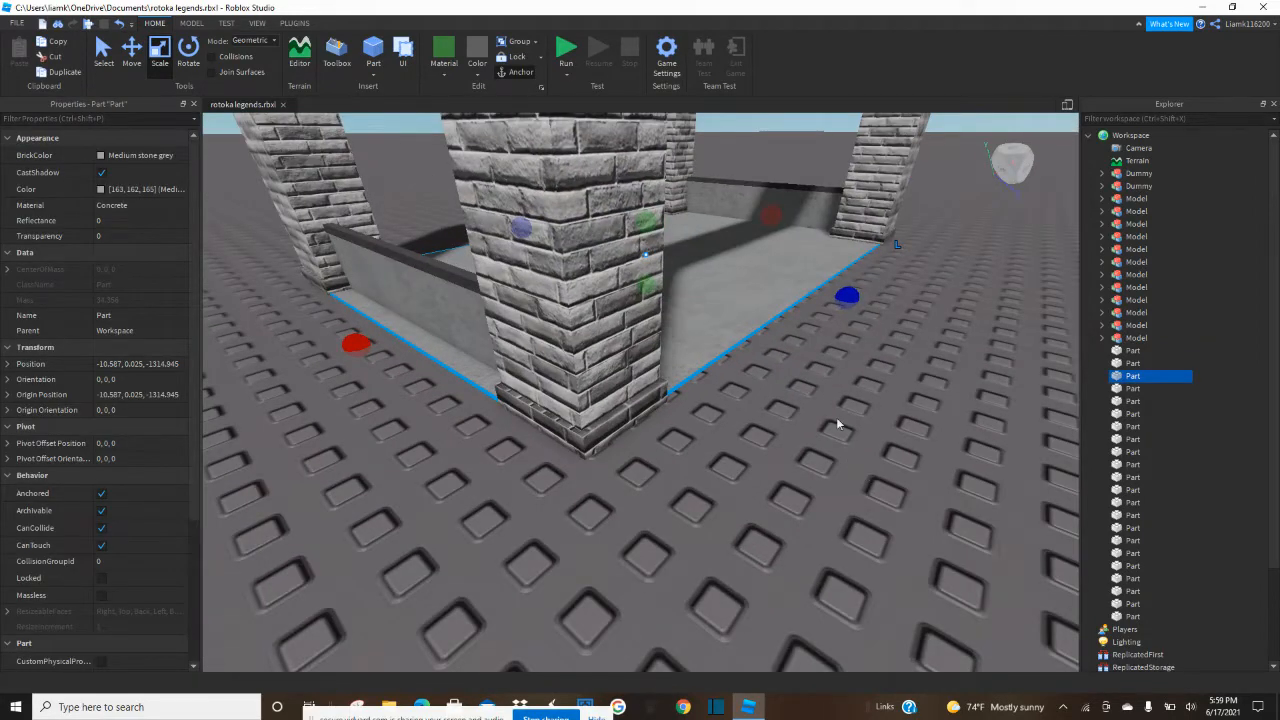
pyautogui.hotkey('ctrl', 'd')
pyautogui.moveTo(771, 219); pyautogui.dragTo(599, 349)
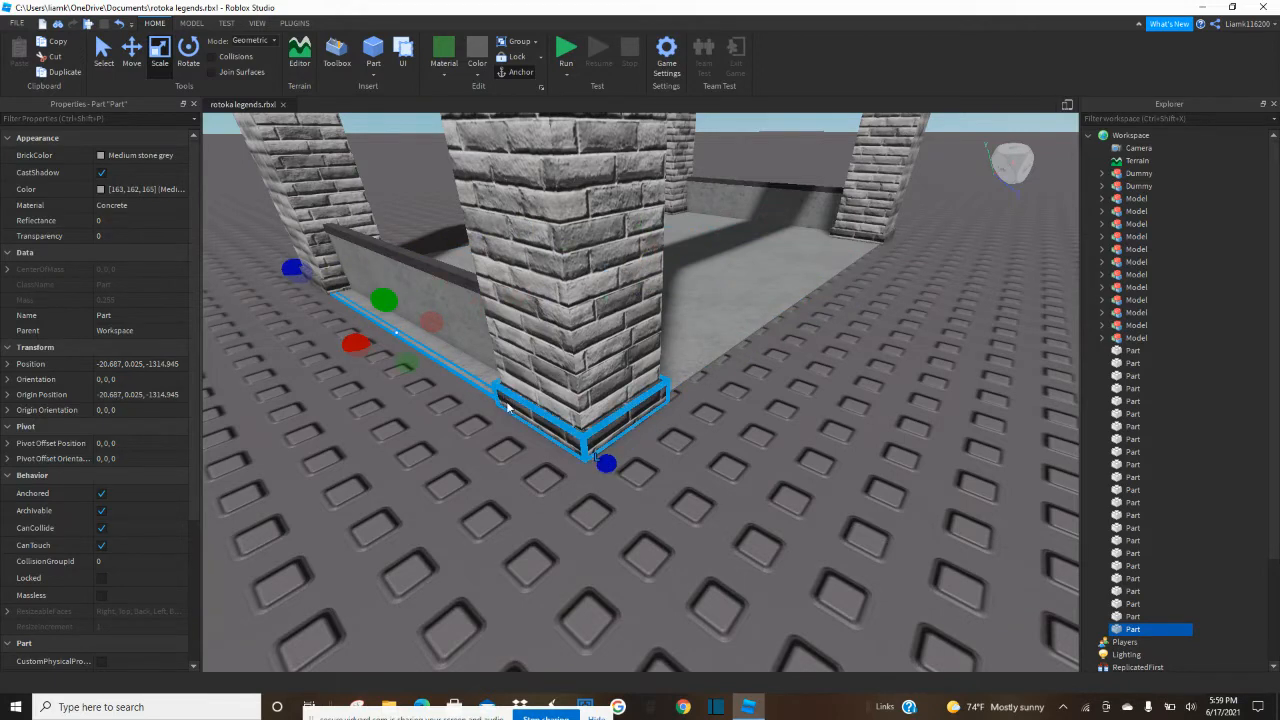
# Color the floor edge strip Dark stone grey and enlarge it slightly upward and outward as a trim.
pyautogui.press('f')
pyautogui.moveTo(507, 407); pyautogui.dragTo(508, 403, button='right')
pyautogui.scroll(4, 508, 403)
pyautogui.click(484, 72)
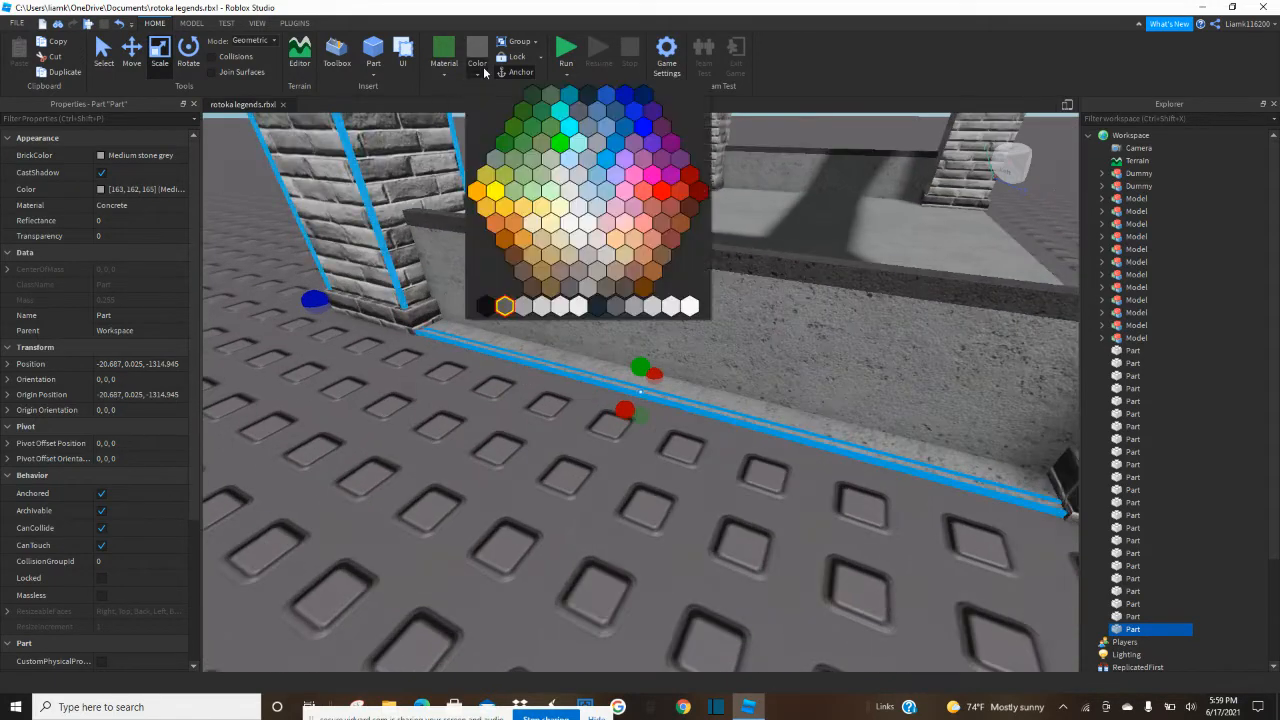
pyautogui.click(503, 304)
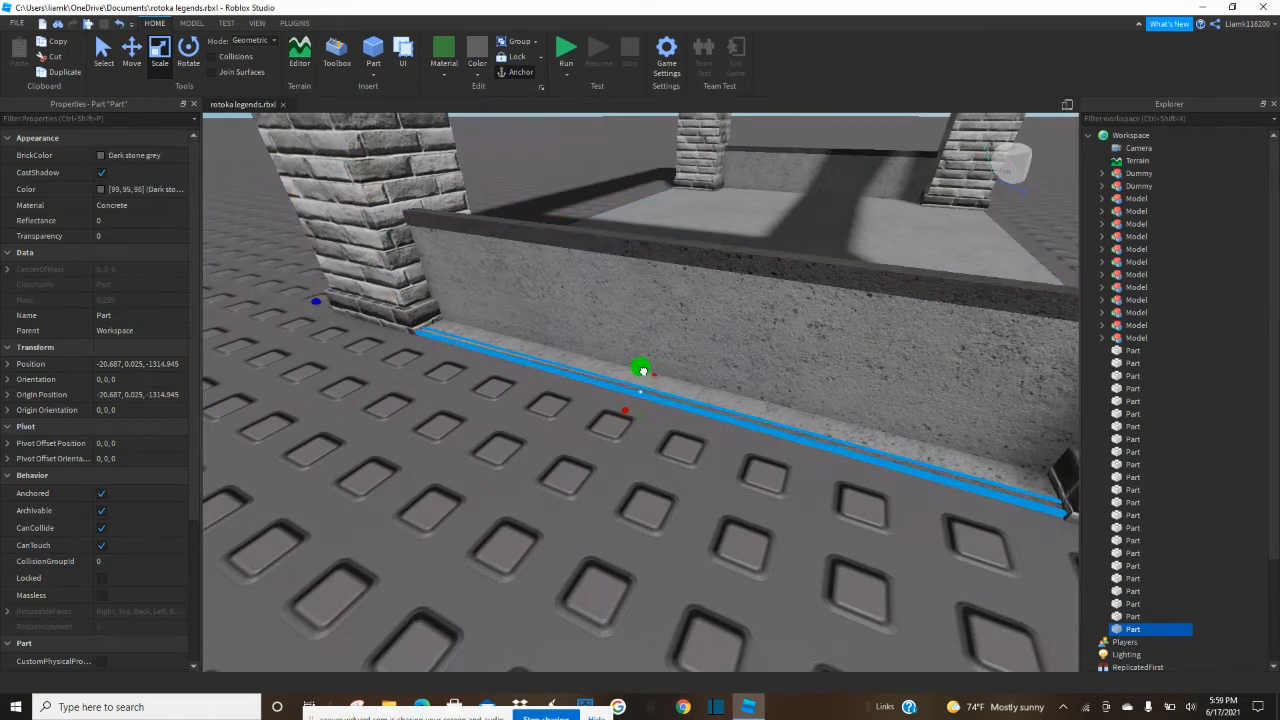
pyautogui.moveTo(645, 371); pyautogui.dragTo(645, 367)
pyautogui.moveTo(625, 411); pyautogui.dragTo(624, 415)
pyautogui.click(595, 455)
pyautogui.moveTo(594, 457); pyautogui.dragTo(591, 454, button='right')
# Duplicate the dark floor trim and move the copy to the opposite floor edge, at the base of the first low wall.
pyautogui.click(771, 343)
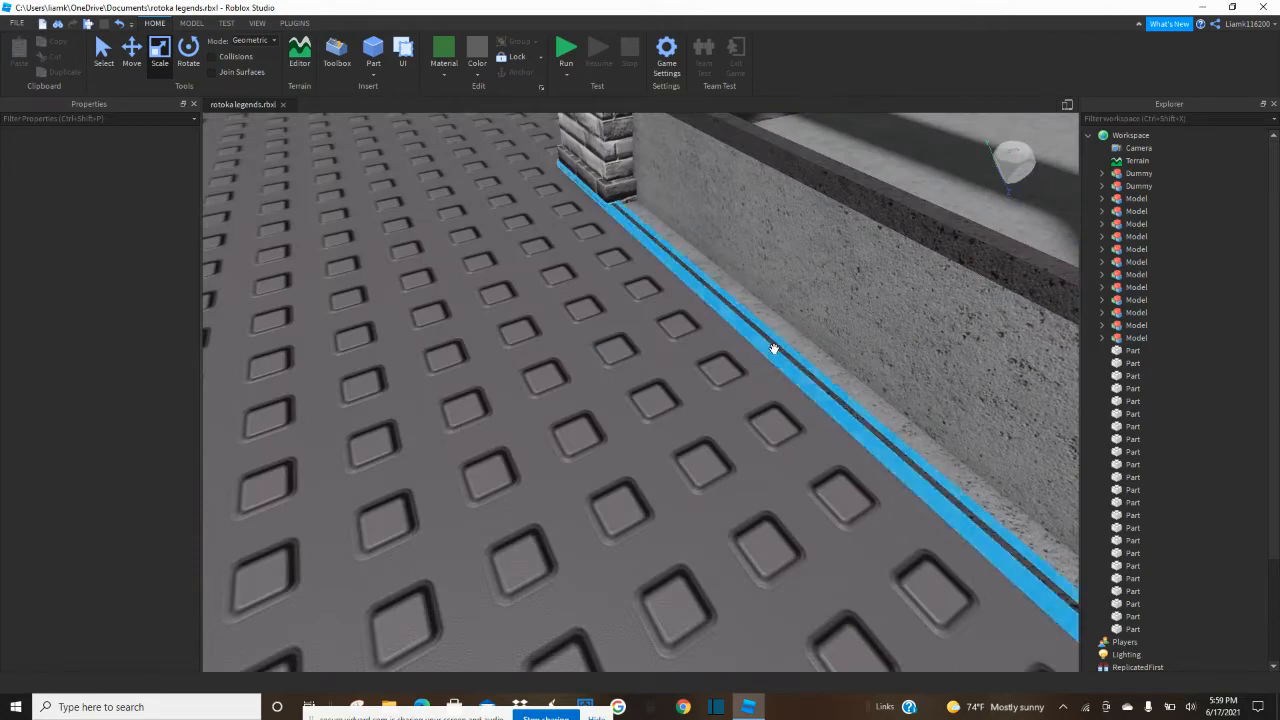
pyautogui.click(133, 52)
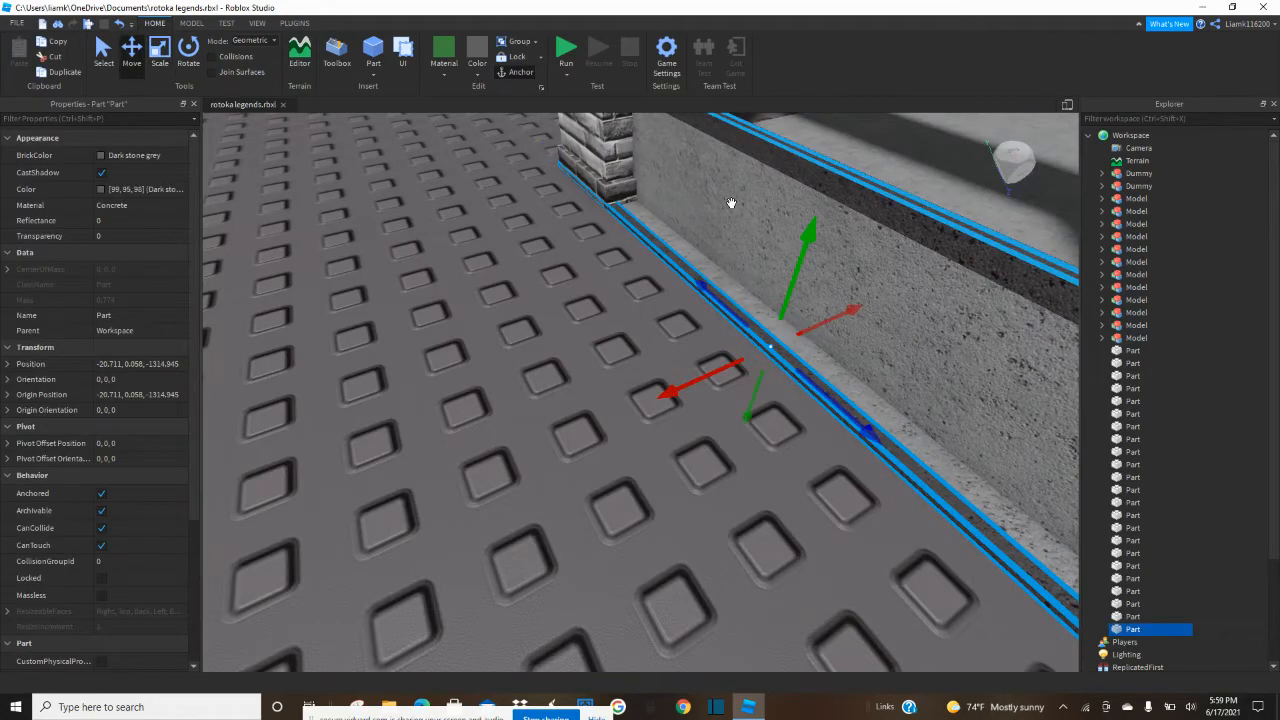
pyautogui.hotkey('ctrl', 'd')
pyautogui.moveTo(692, 375); pyautogui.dragTo(740, 363)
pyautogui.moveTo(740, 363); pyautogui.dragTo(686, 357, button='right')
pyautogui.moveTo(686, 357); pyautogui.dragTo(569, 320)
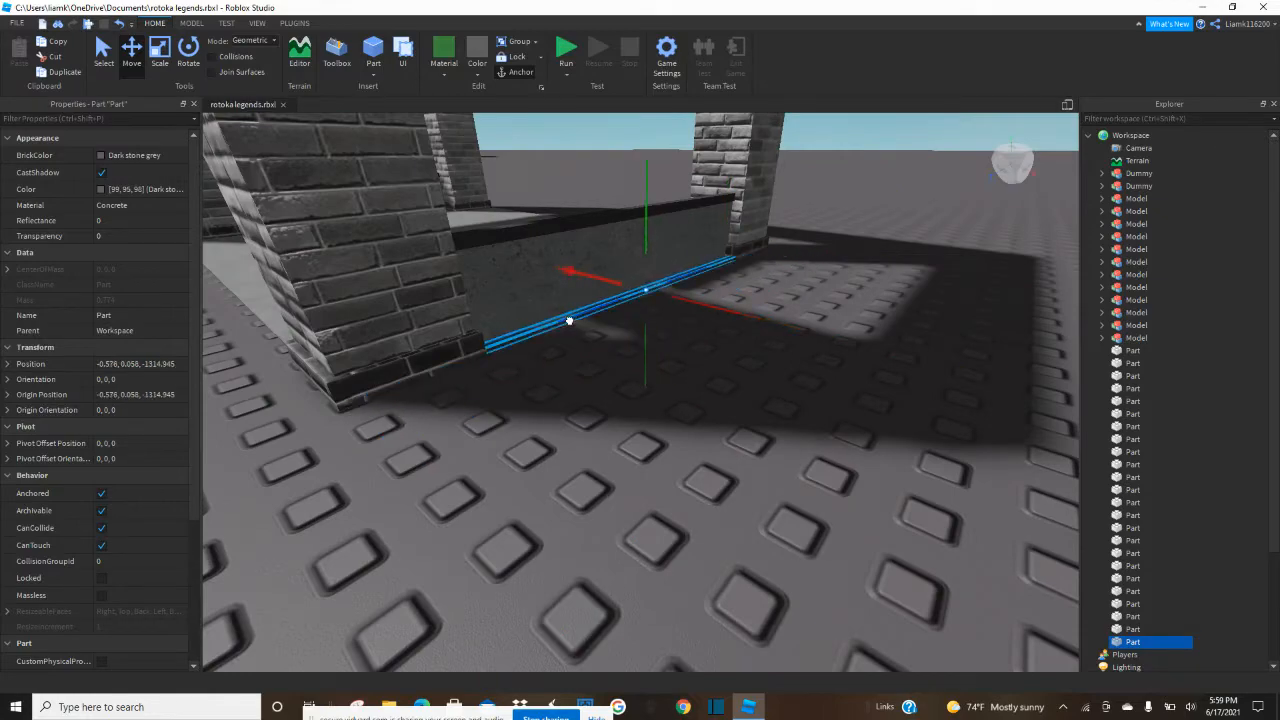
# Examine the new trim, the low walls and the whole pavilion from ground level and from above.
pyautogui.click(570, 401)
pyautogui.scroll(4, 570, 401)
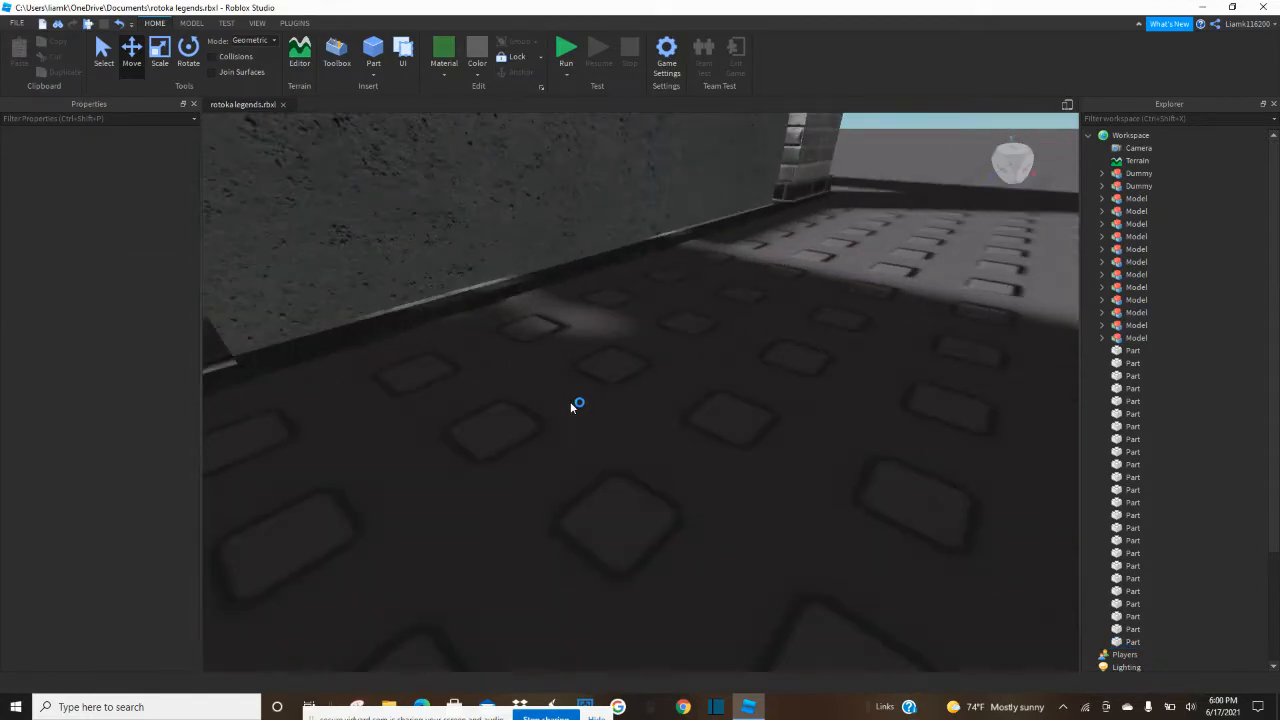
pyautogui.press('e')
pyautogui.press('s')
pyautogui.press('a')
pyautogui.moveTo(730, 481); pyautogui.dragTo(730, 480, button='right')
pyautogui.press('s')
pyautogui.press('e')
pyautogui.press('q')
pyautogui.press('q')
pyautogui.press('a')
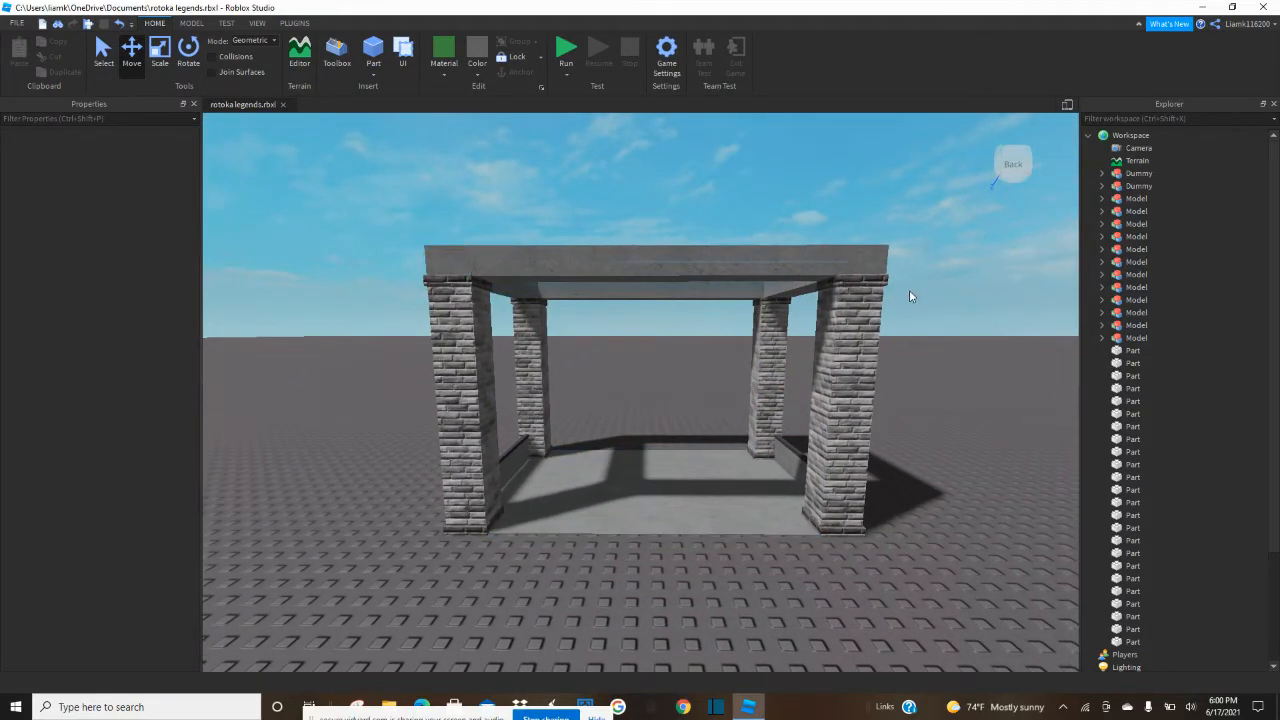
pyautogui.press('e')
pyautogui.moveTo(946, 364); pyautogui.dragTo(946, 364, button='right')
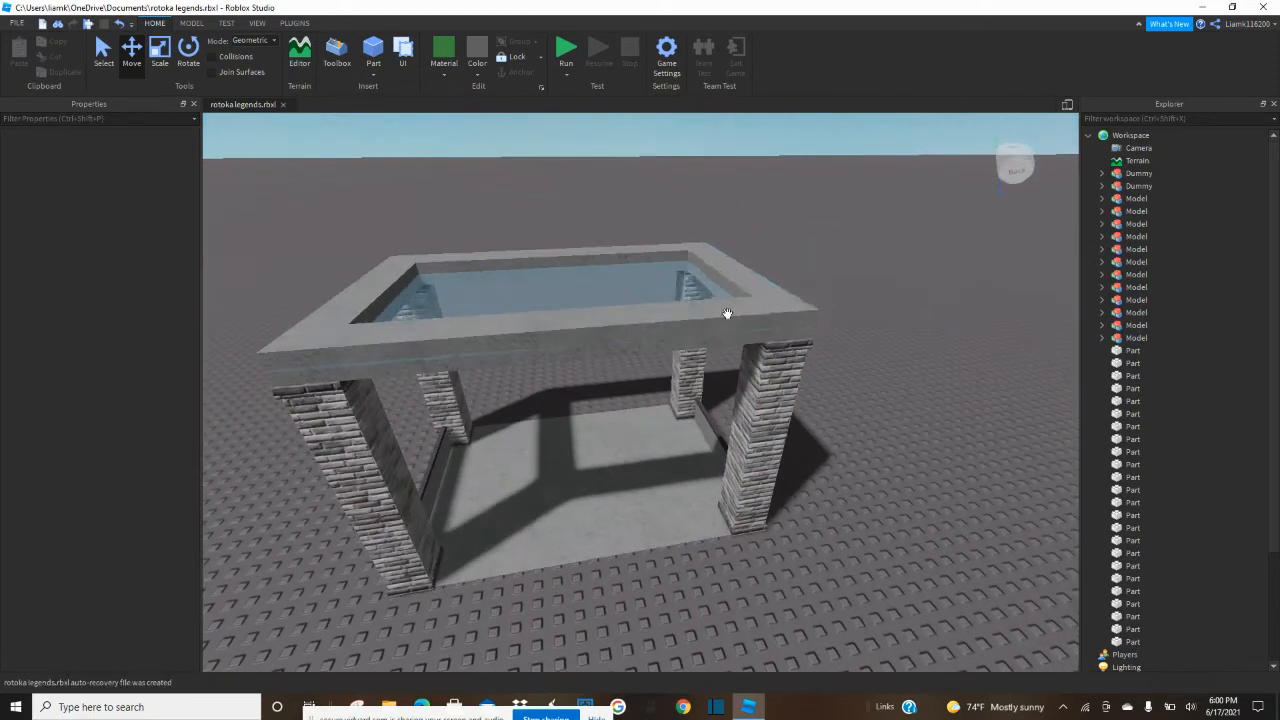
# Shorten the transparent blue roof panel where its edge shows through the outer face of the concrete top frame.
pyautogui.click(651, 338)
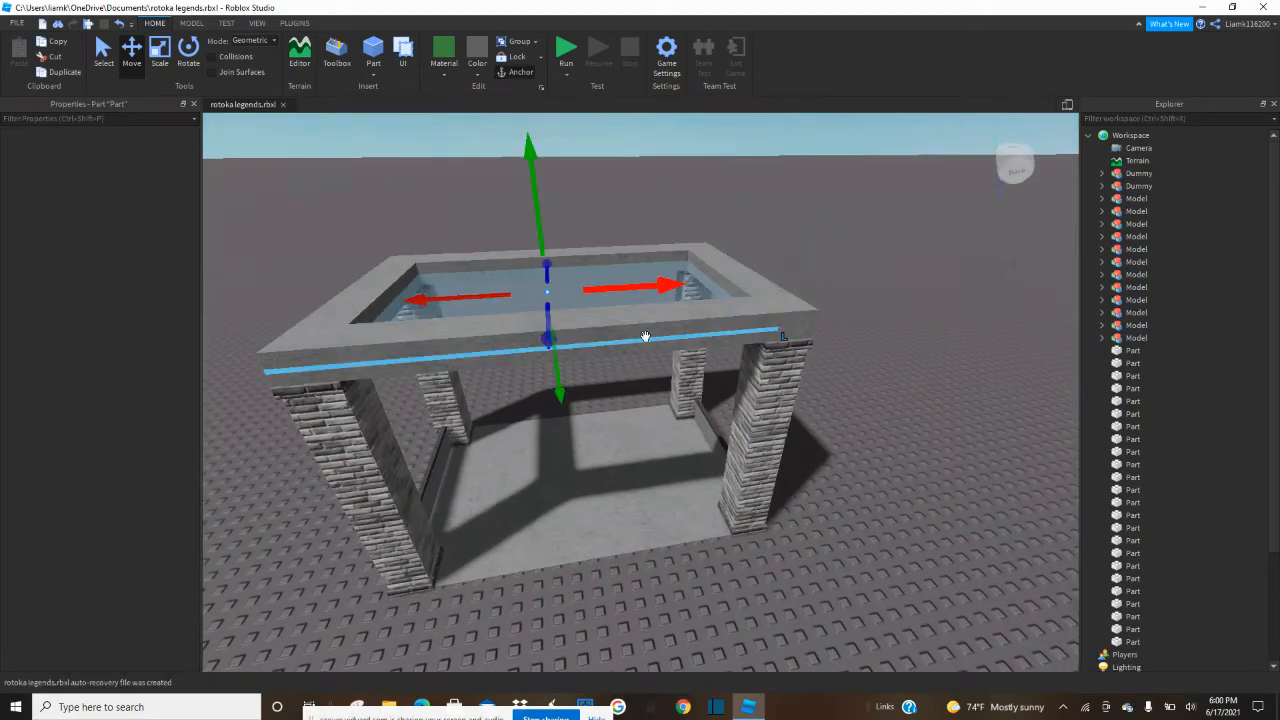
pyautogui.click(158, 50)
pyautogui.moveTo(553, 362); pyautogui.dragTo(553, 362, button='right')
pyautogui.press('w')
pyautogui.moveTo(593, 332); pyautogui.dragTo(591, 328)
# Examine the pavilion from below, from its sides and from inside to check the roof panel and overall build.
pyautogui.click(841, 397)
pyautogui.press('w')
pyautogui.press('a')
pyautogui.moveTo(842, 397); pyautogui.dragTo(841, 397, button='right')
pyautogui.press('a')
pyautogui.press('w')
pyautogui.press('w')
pyautogui.scroll(-5, 737, 328)
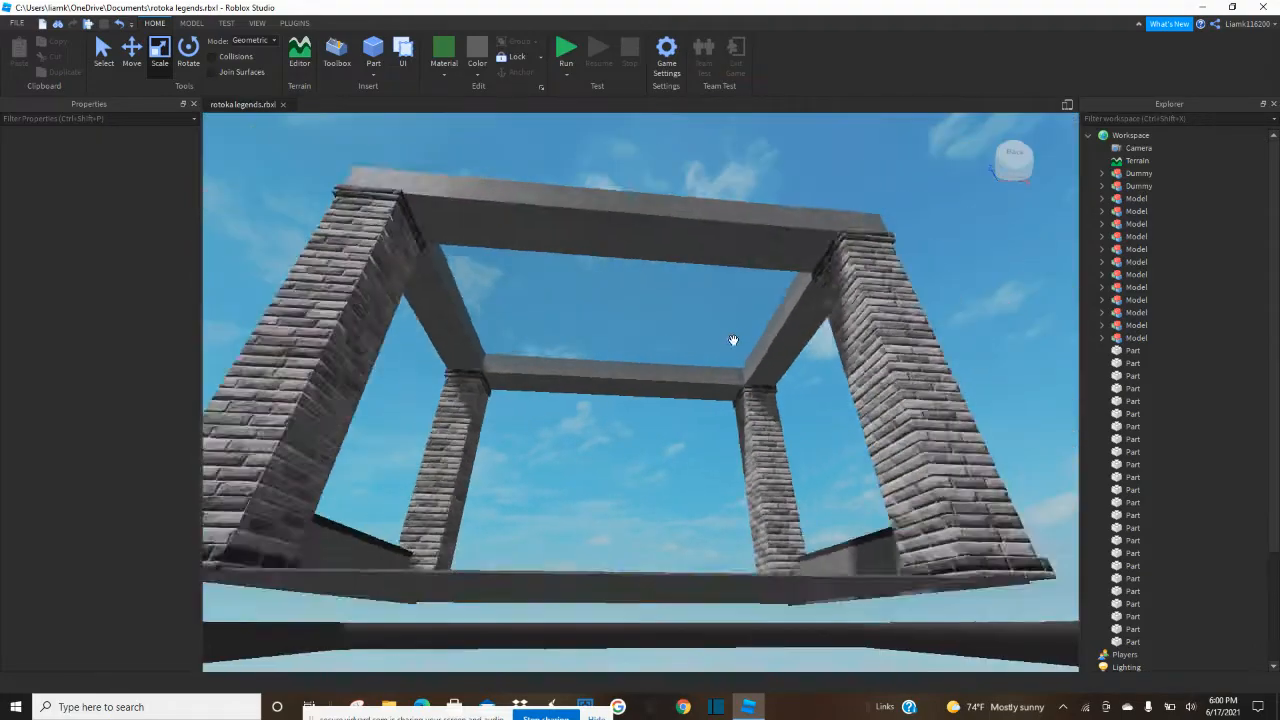
pyautogui.moveTo(757, 525); pyautogui.dragTo(757, 524, button='right')
pyautogui.press('w')
pyautogui.press('s')
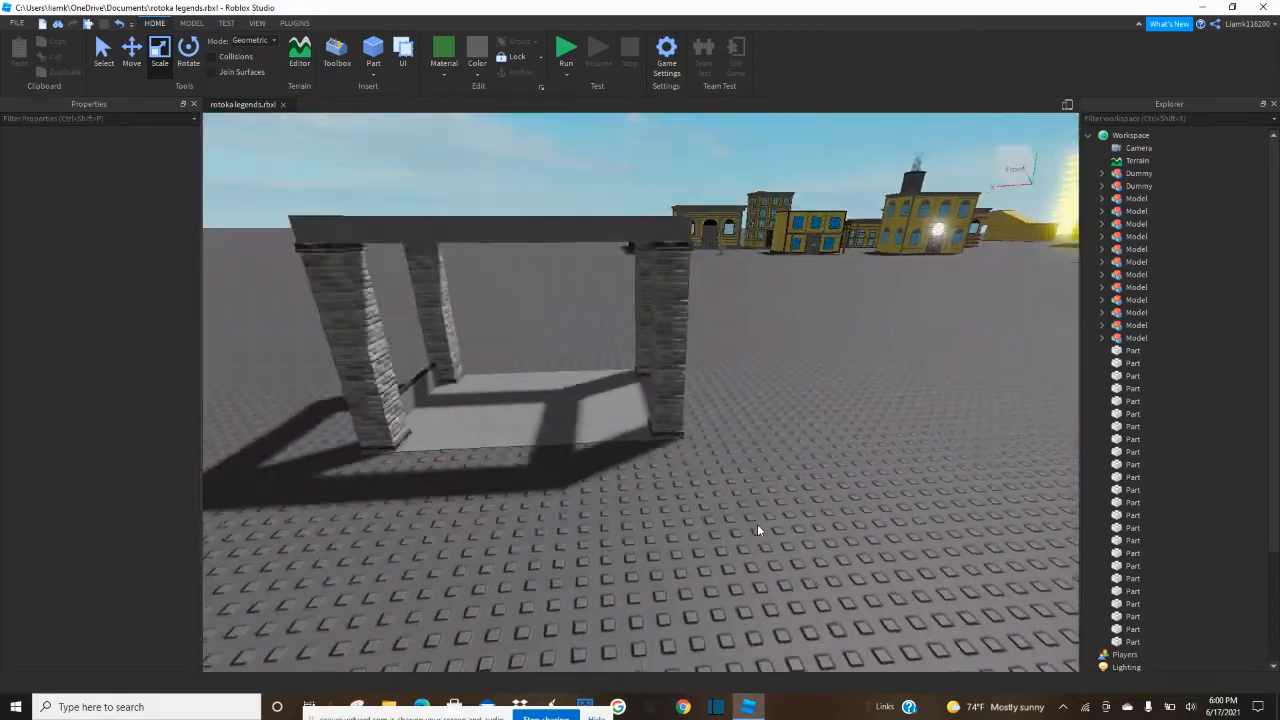
pyautogui.press('w')
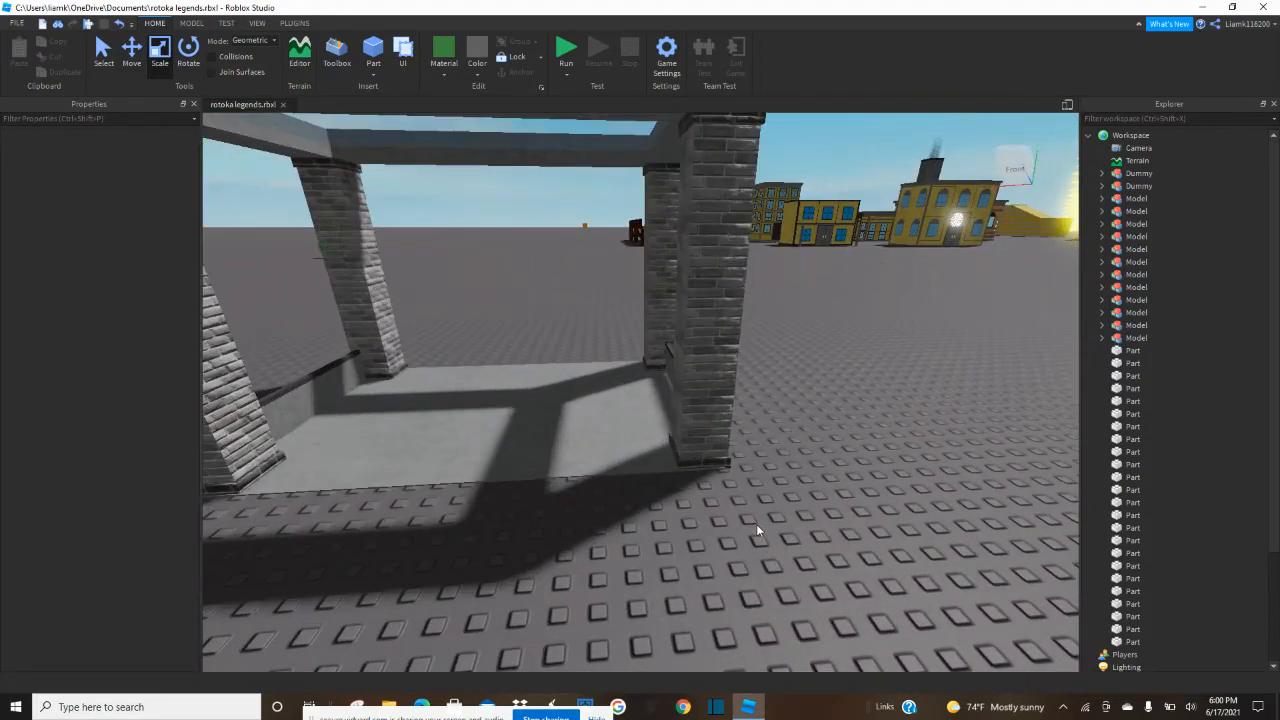
# Insert a block on the open ground beside the pavilion, with Concrete material and Cool yellow color.
pyautogui.press('s')
pyautogui.moveTo(756, 524); pyautogui.dragTo(756, 524, button='right')
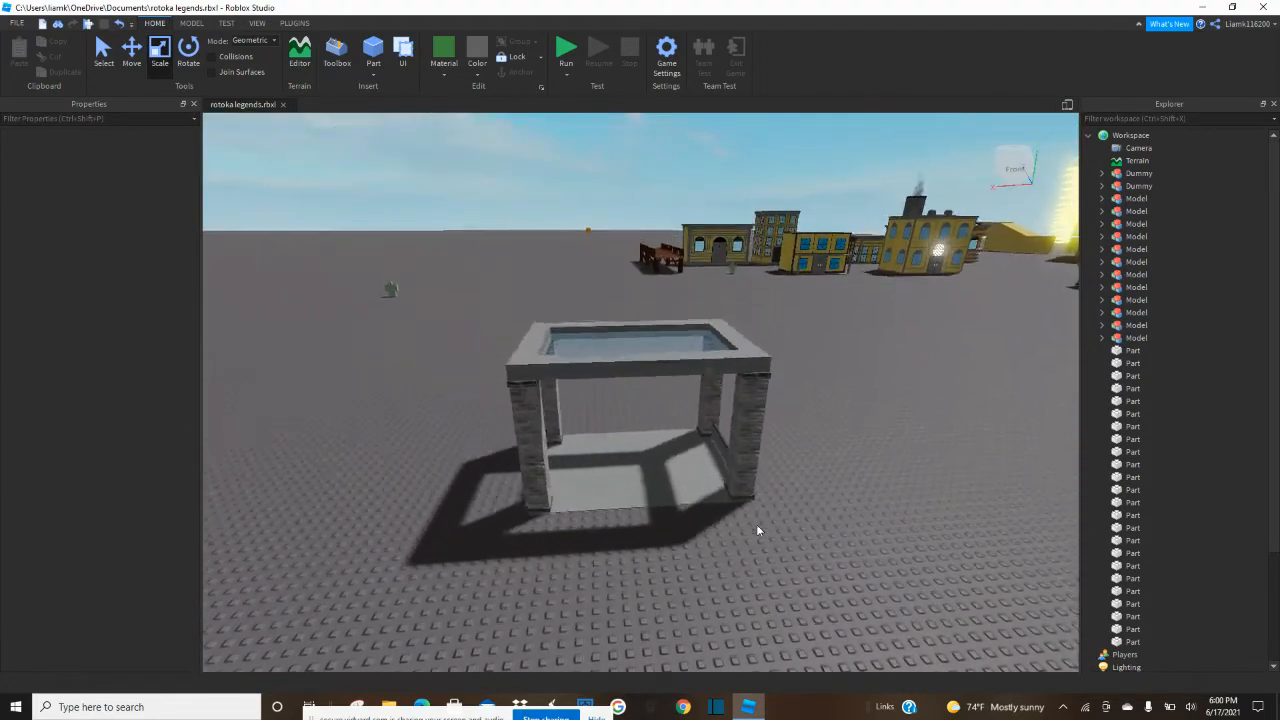
pyautogui.click(644, 485)
pyautogui.press('q')
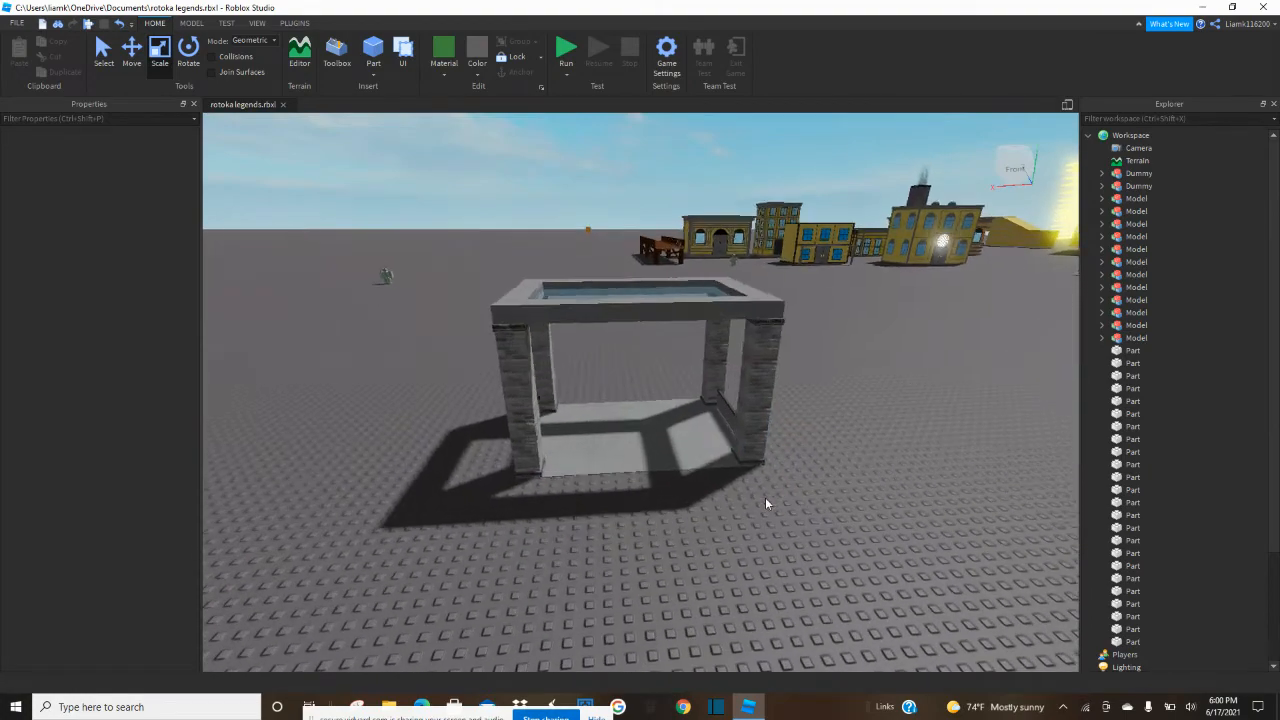
pyautogui.press('d')
pyautogui.moveTo(348, 116); pyautogui.dragTo(358, 107, button='right')
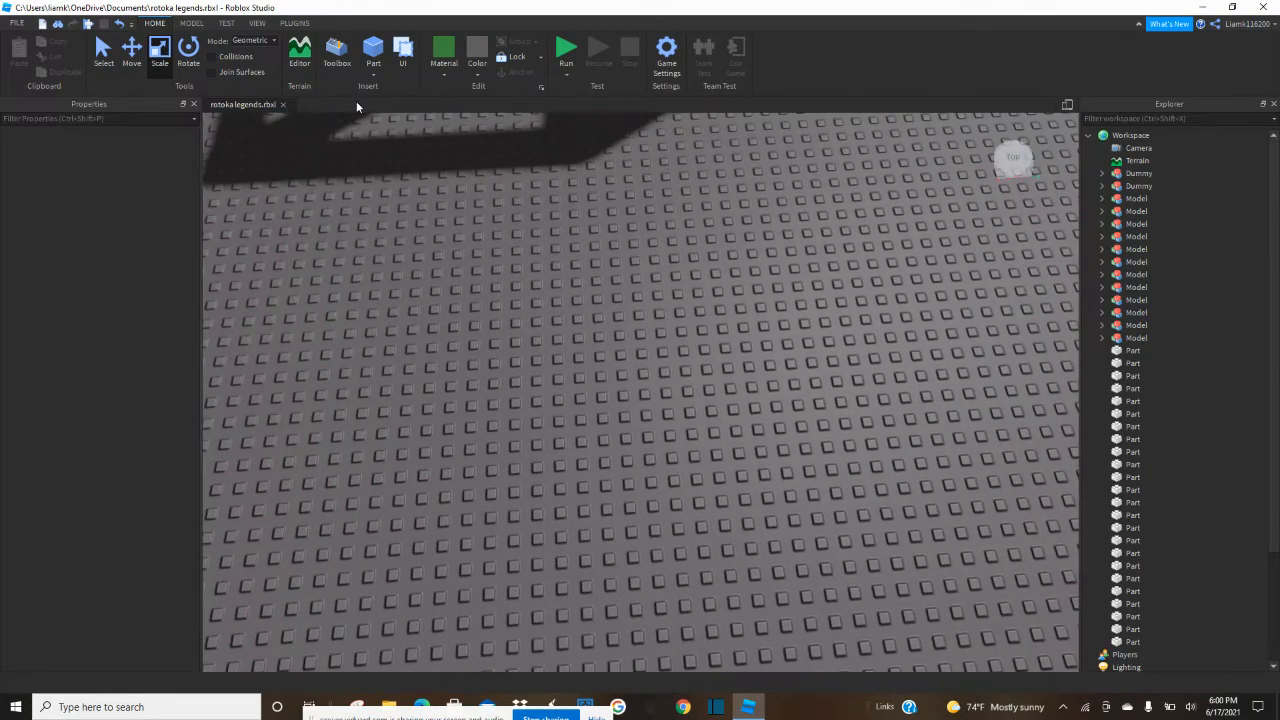
pyautogui.click(376, 50)
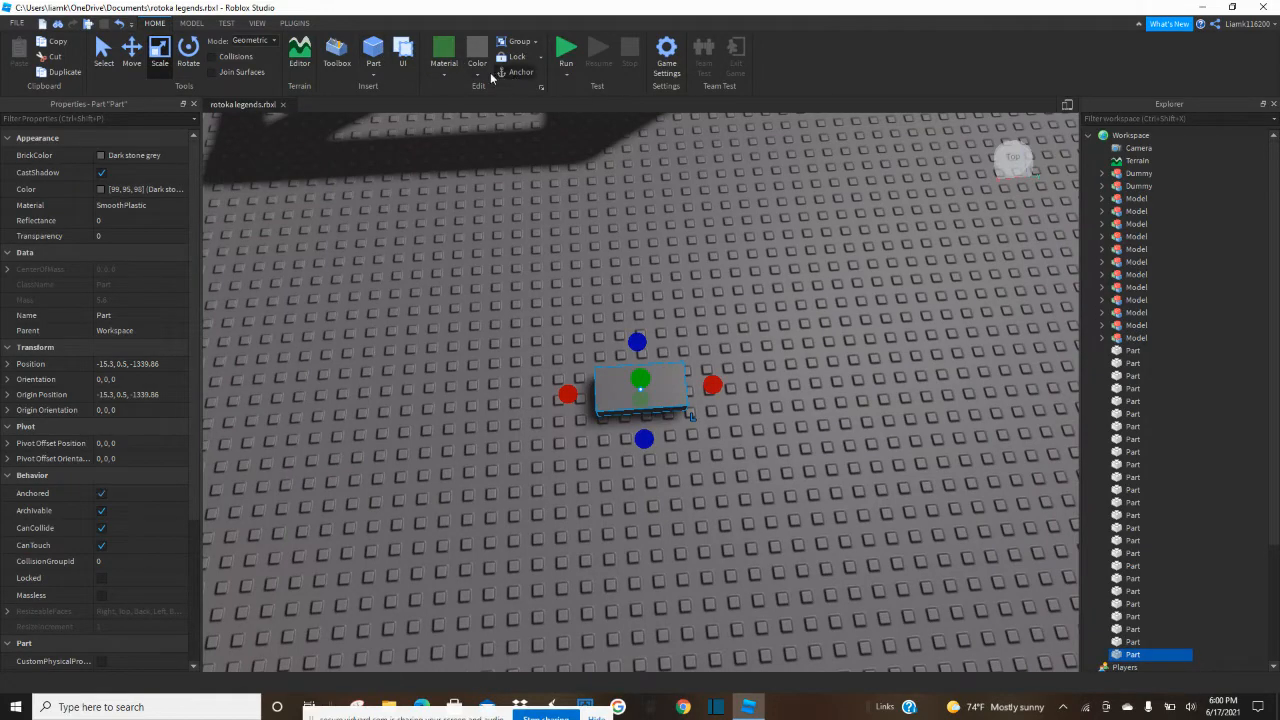
pyautogui.click(442, 78)
pyautogui.click(465, 117)
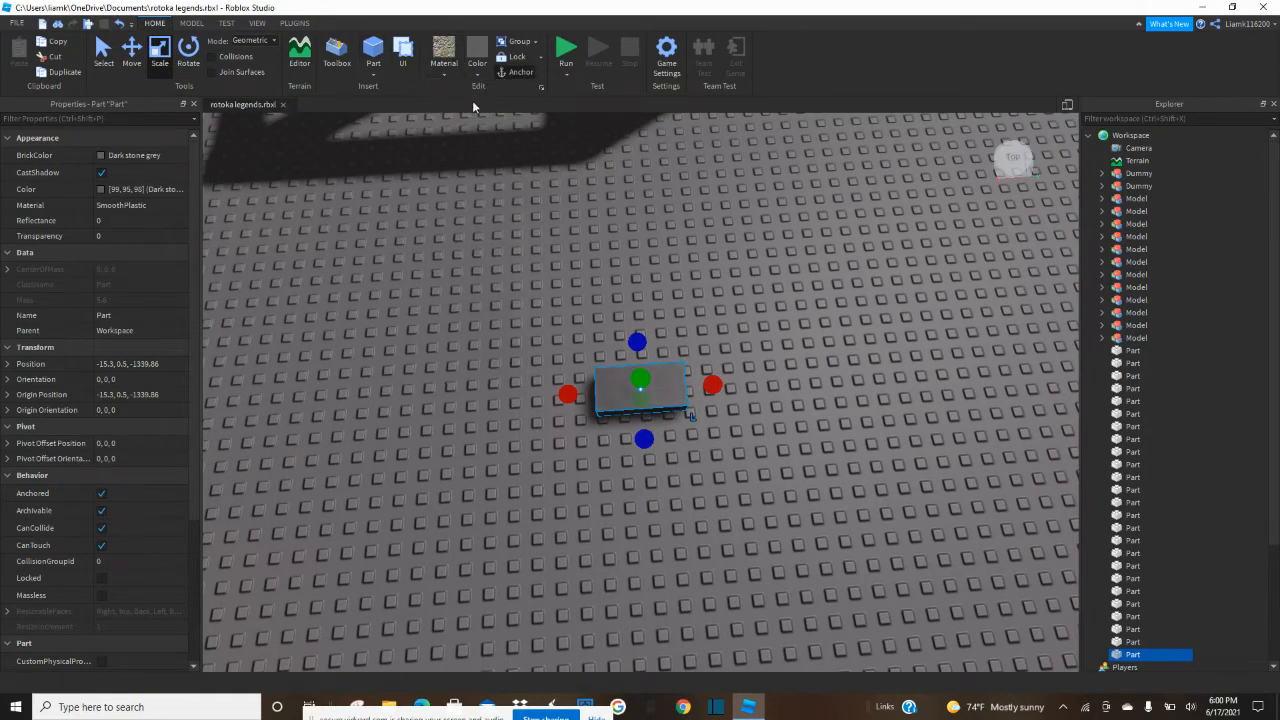
pyautogui.click(477, 72)
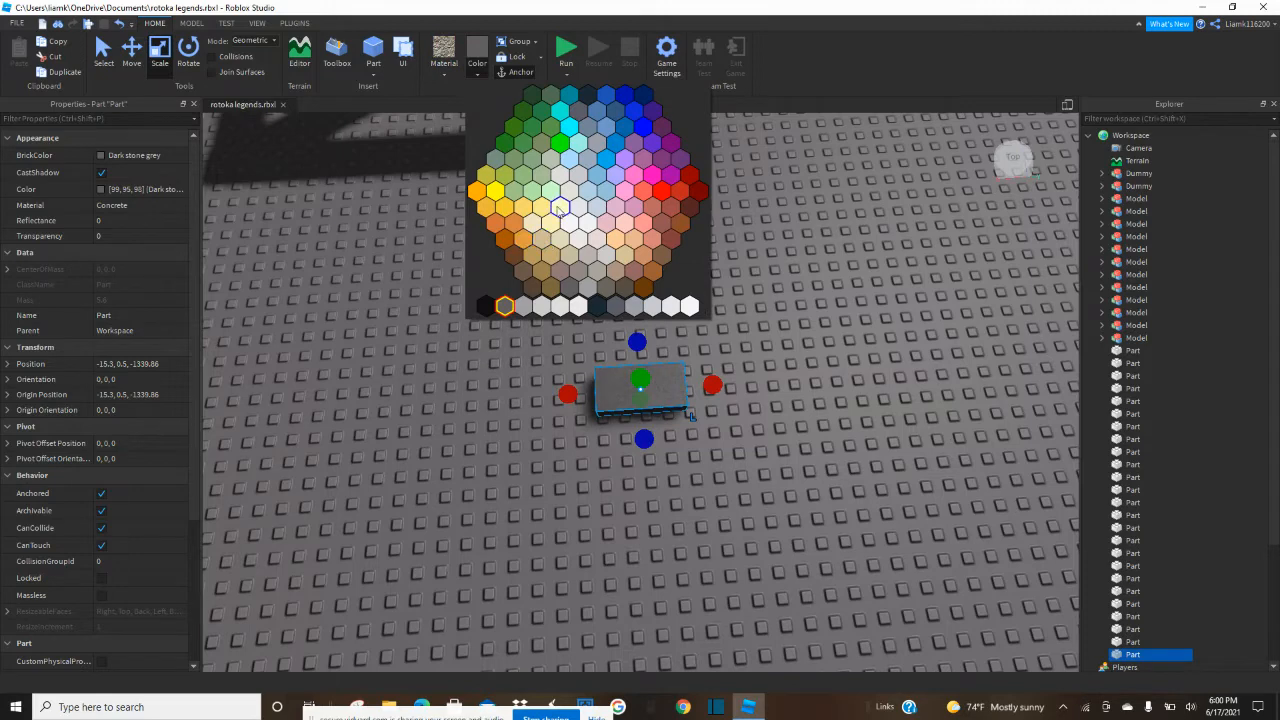
pyautogui.click(544, 208)
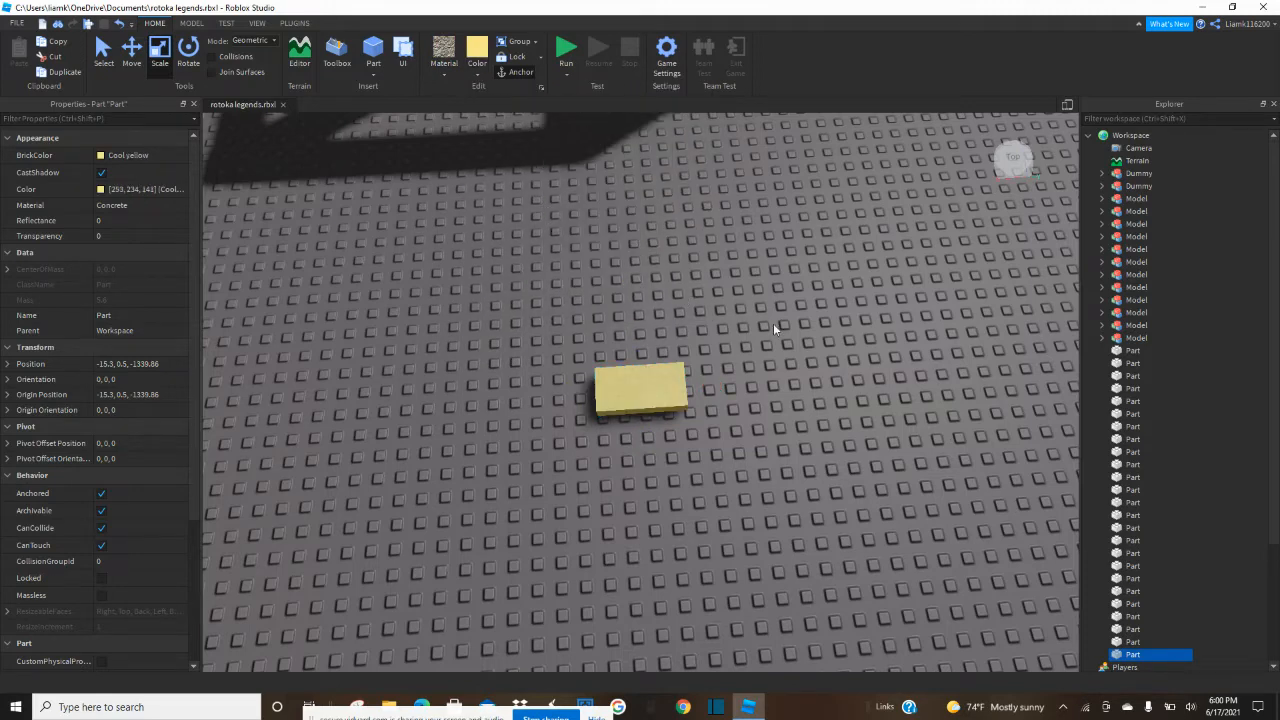
# Move the yellow block to the foot of one pillar and stretch it along the pavilion's open side to the opposite pillar.
pyautogui.click(773, 329)
pyautogui.scroll(1, 637, 393)
pyautogui.moveTo(637, 393); pyautogui.dragTo(637, 364)
pyautogui.moveTo(637, 393); pyautogui.dragTo(637, 364, button='right')
pyautogui.moveTo(637, 364); pyautogui.dragTo(701, 388)
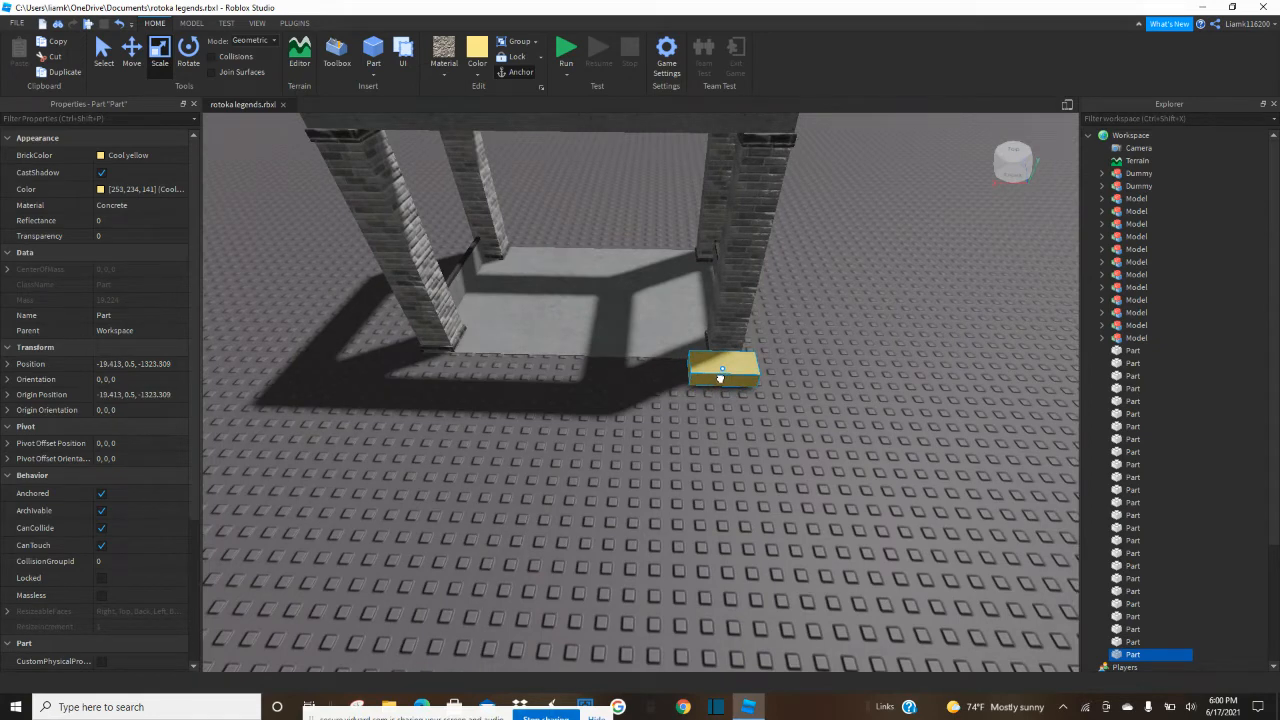
pyautogui.moveTo(648, 369); pyautogui.dragTo(460, 363)
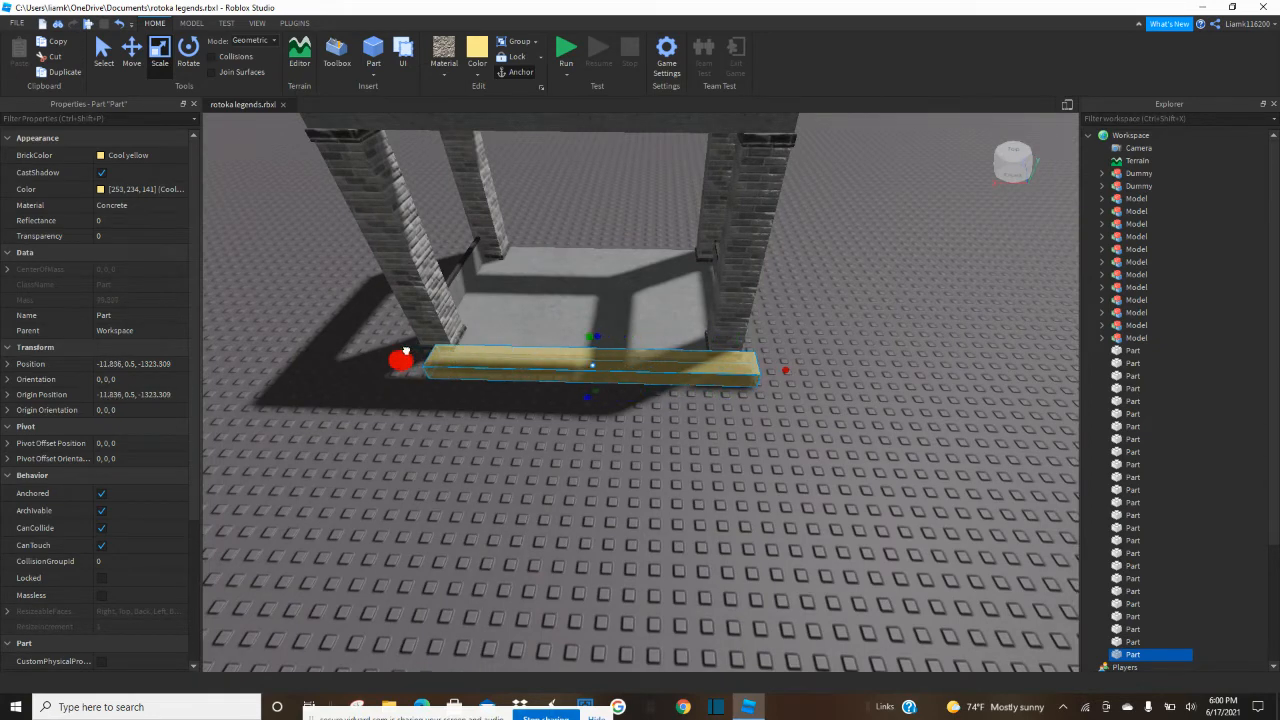
# Raise the yellow block into a tall wall reaching the concrete top frame.
pyautogui.moveTo(590, 338); pyautogui.dragTo(586, 218)
pyautogui.scroll(-3, 586, 330)
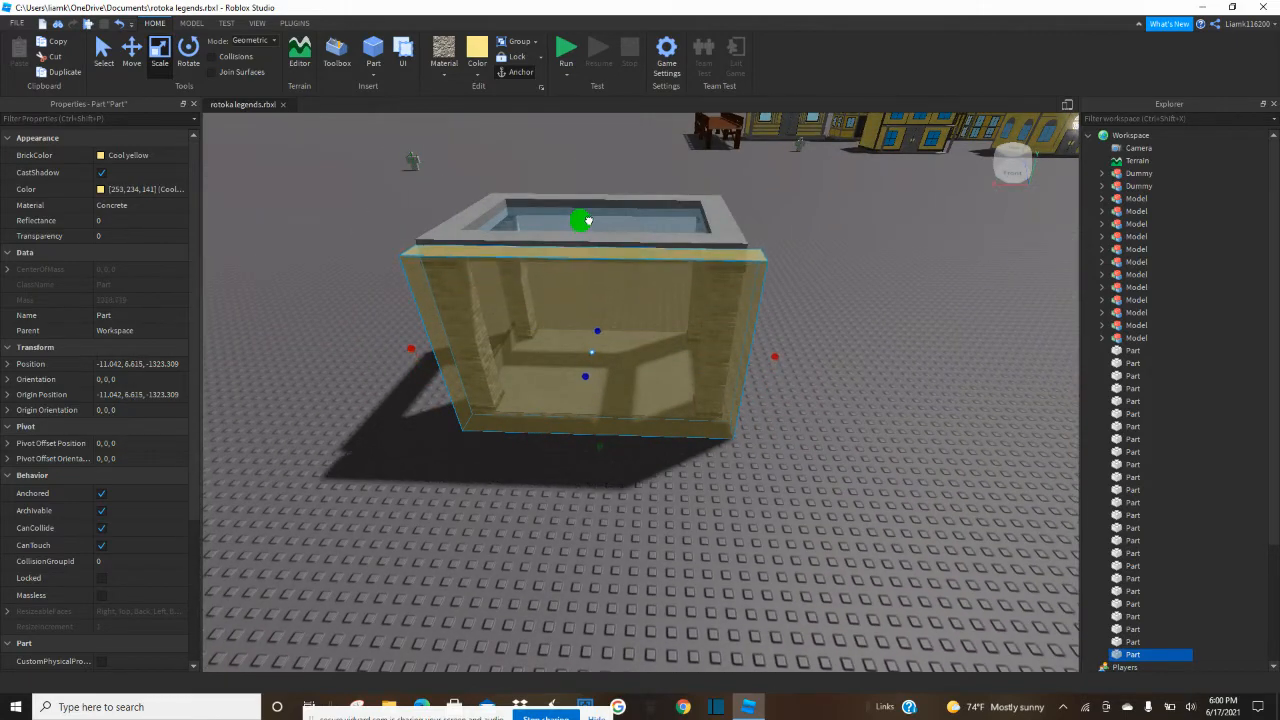
pyautogui.moveTo(586, 218); pyautogui.dragTo(548, 502, button='right')
pyautogui.moveTo(550, 500); pyautogui.dragTo(551, 503)
pyautogui.moveTo(551, 503); pyautogui.dragTo(551, 498, button='right')
pyautogui.moveTo(522, 494); pyautogui.dragTo(530, 494)
pyautogui.click(720, 557)
pyautogui.moveTo(720, 557); pyautogui.dragTo(746, 554, button='right')
pyautogui.scroll(2, 760, 557)
pyautogui.click(747, 547)
pyautogui.scroll(-2, 746, 554)
# Narrow the yellow wall at one end so it fits inside the adjacent brick pillar.
pyautogui.moveTo(664, 470); pyautogui.dragTo(678, 470)
pyautogui.press('a')
pyautogui.moveTo(678, 470); pyautogui.dragTo(679, 471, button='right')
pyautogui.press('w')
pyautogui.press('e')
pyautogui.press('a')
pyautogui.moveTo(745, 474); pyautogui.dragTo(675, 462)
pyautogui.press('a')
pyautogui.moveTo(676, 462); pyautogui.dragTo(676, 456, button='right')
pyautogui.press('a')
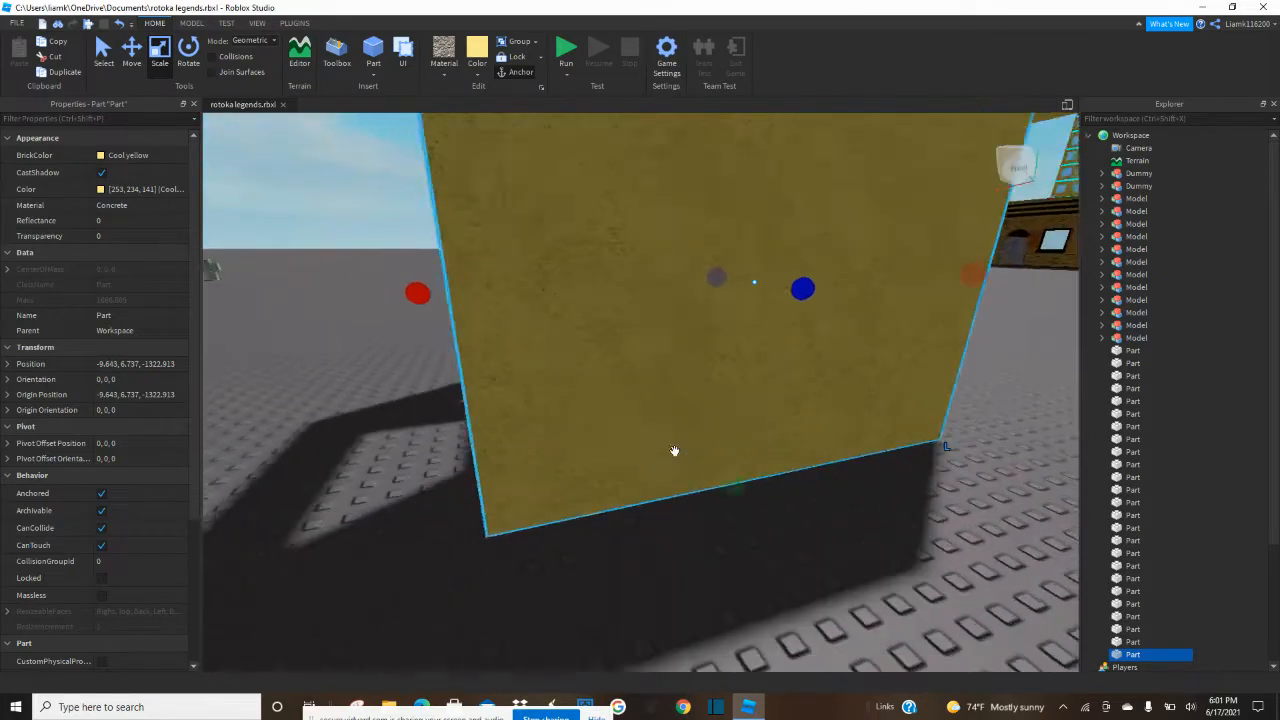
pyautogui.moveTo(627, 293); pyautogui.dragTo(701, 296)
pyautogui.moveTo(700, 297); pyautogui.dragTo(701, 296, button='right')
pyautogui.press('d')
pyautogui.moveTo(701, 296); pyautogui.dragTo(642, 299)
pyautogui.moveTo(568, 498); pyautogui.dragTo(569, 500, button='right')
pyautogui.press('d')
pyautogui.press('s')
pyautogui.press('a')
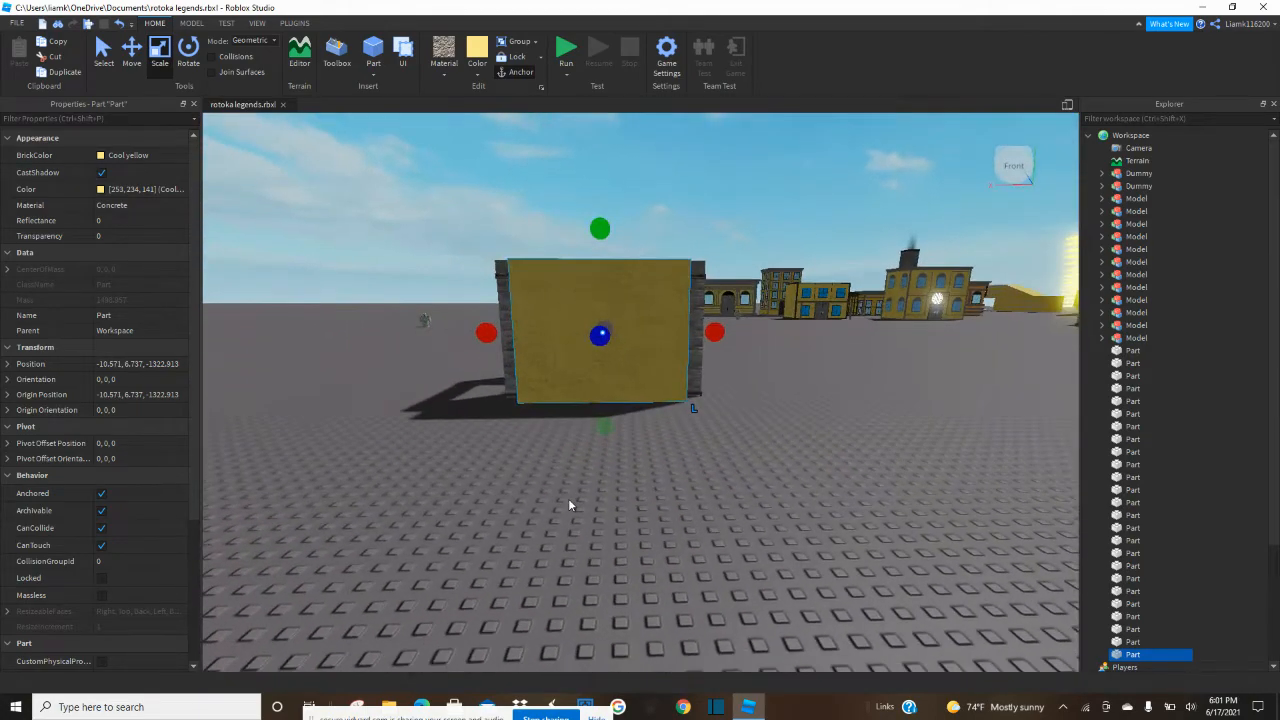
# Adjust the yellow wall's remaining side edge and lower its top edge to fit beneath the concrete top frame.
pyautogui.moveTo(487, 334); pyautogui.dragTo(488, 335)
pyautogui.press('w')
pyautogui.moveTo(505, 331); pyautogui.dragTo(505, 332, button='right')
pyautogui.press('e')
pyautogui.moveTo(518, 494); pyautogui.dragTo(519, 496, button='right')
pyautogui.press('s')
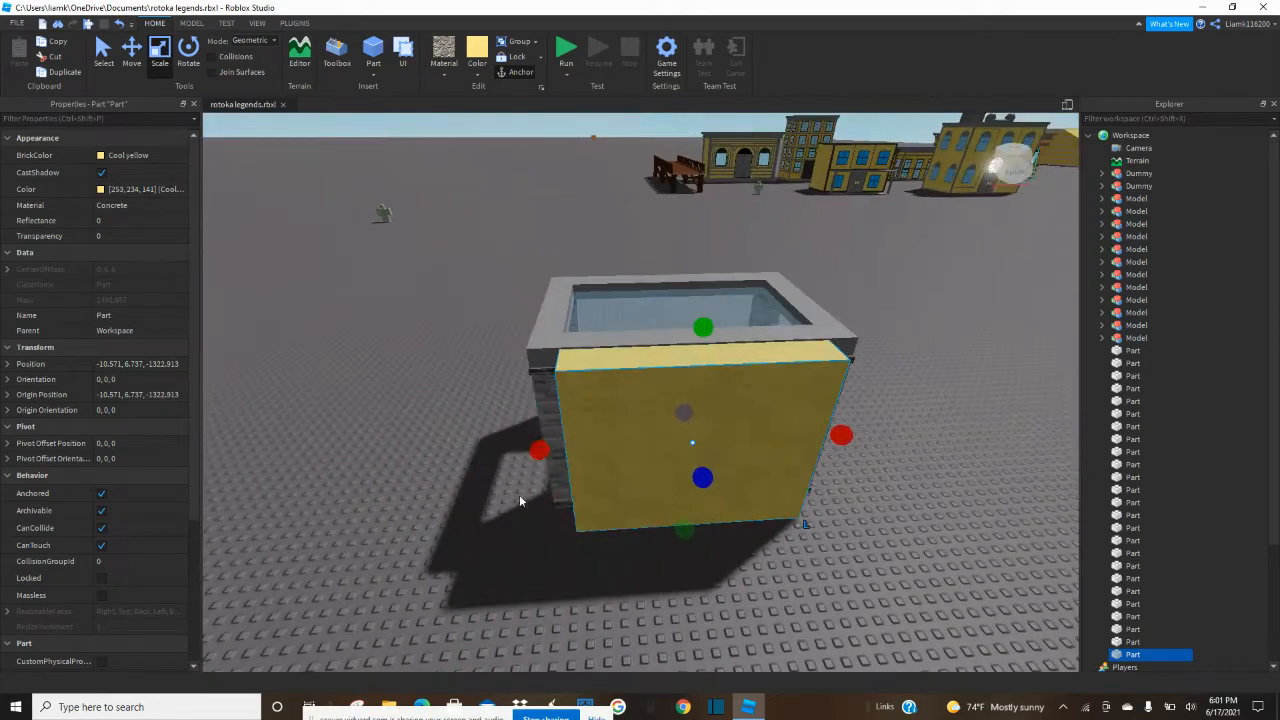
pyautogui.press('w')
pyautogui.moveTo(597, 397); pyautogui.dragTo(645, 386, button='right')
pyautogui.press('a')
pyautogui.press('s')
pyautogui.press('w')
pyautogui.moveTo(698, 383); pyautogui.dragTo(694, 385)
pyautogui.press('d')
pyautogui.moveTo(709, 384); pyautogui.dragTo(703, 366, button='right')
pyautogui.press('w')
pyautogui.moveTo(396, 217); pyautogui.dragTo(411, 284)
# Thin the yellow wall by pushing its outer face in towards the brick pillars.
pyautogui.click(922, 432)
pyautogui.press('d')
pyautogui.moveTo(922, 432); pyautogui.dragTo(921, 431, button='right')
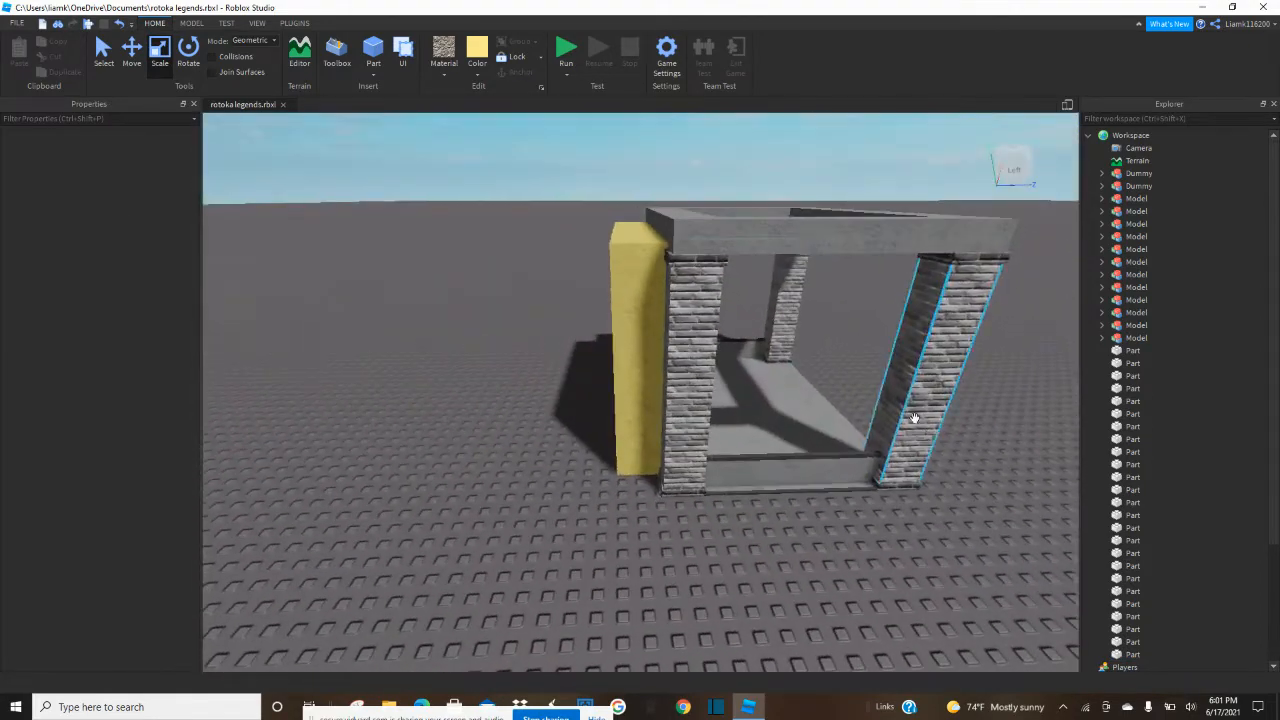
pyautogui.click(644, 363)
pyautogui.moveTo(586, 323); pyautogui.dragTo(599, 334)
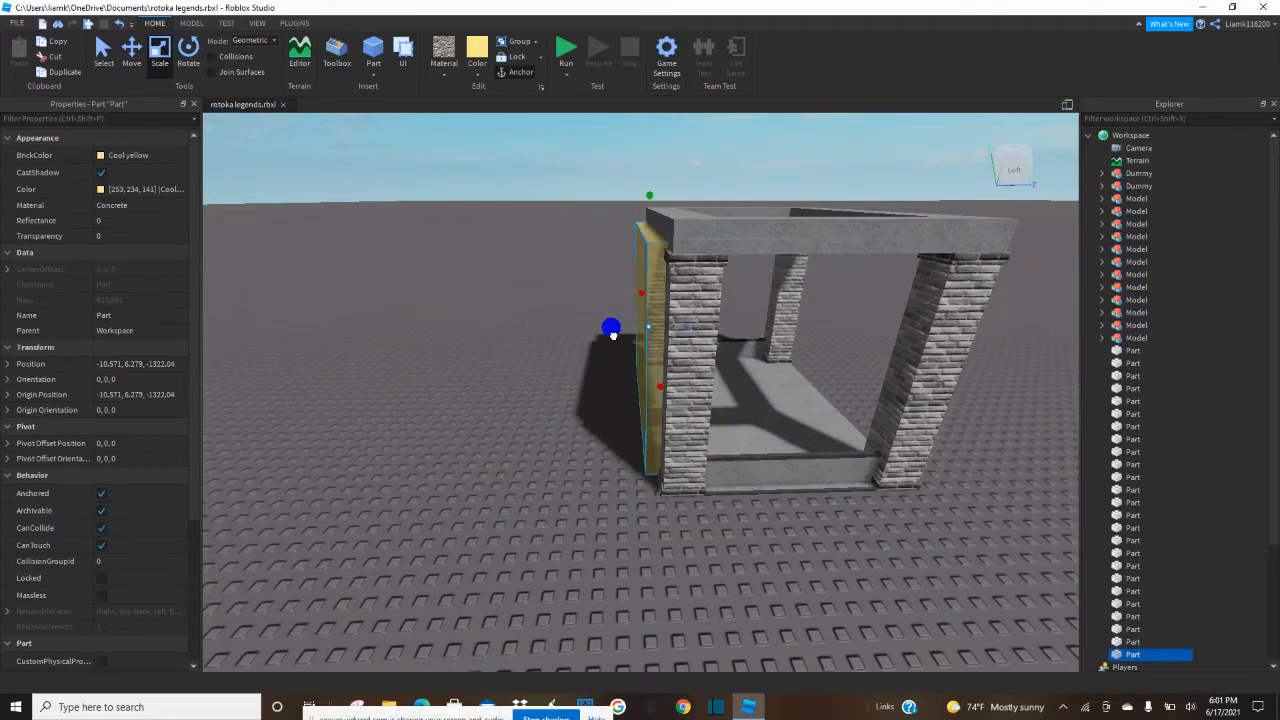
pyautogui.click(579, 394)
pyautogui.press('d')
pyautogui.moveTo(579, 394); pyautogui.dragTo(579, 394, button='right')
# Add another yellow concrete block at the middle of the wall on the floor and widen it to a doorway shape.
pyautogui.press('s')
pyautogui.press('w')
pyautogui.press('w')
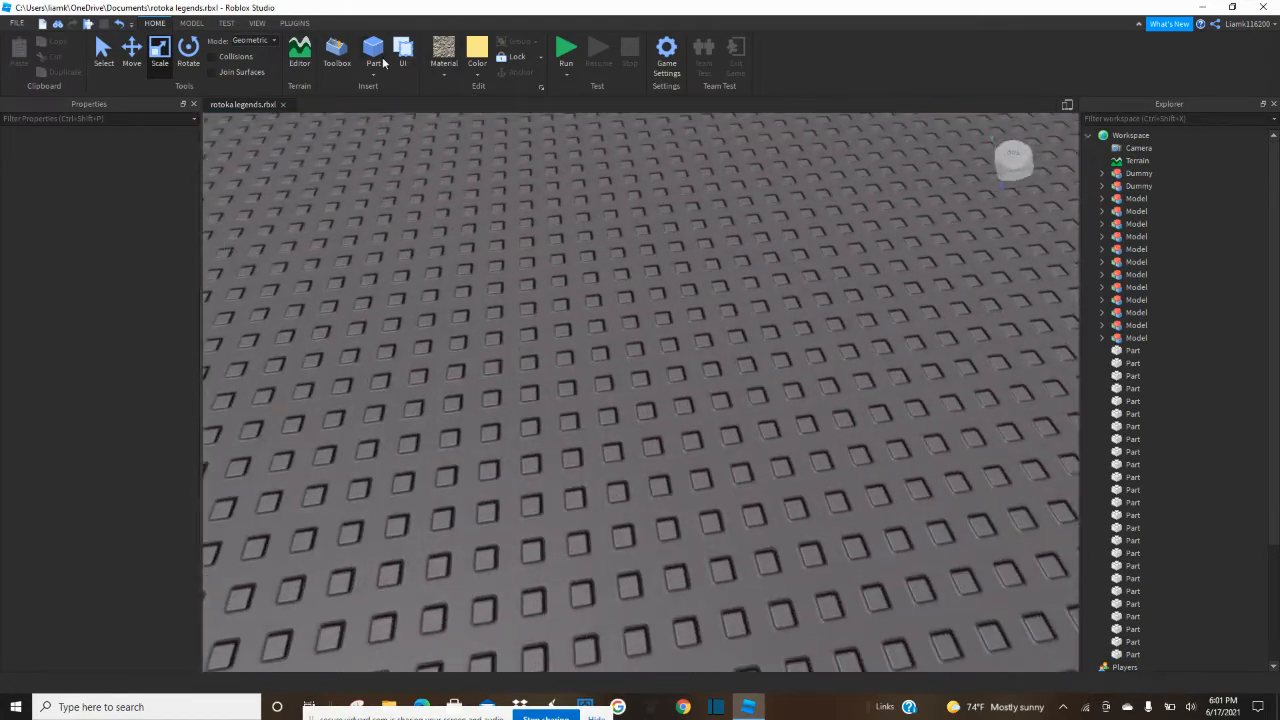
pyautogui.moveTo(568, 297); pyautogui.dragTo(584, 281, button='right')
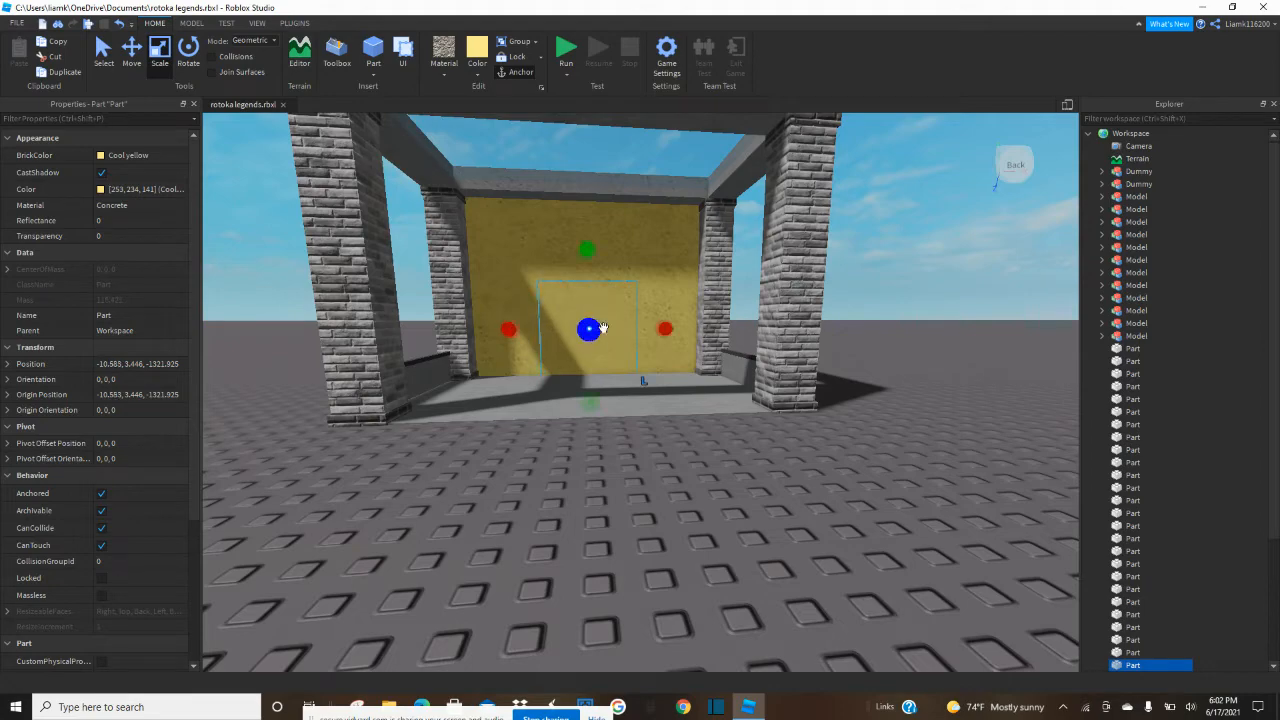
pyautogui.scroll(4, 661, 335)
pyautogui.moveTo(661, 335); pyautogui.dragTo(655, 340, button='right')
# Deepen the doorway block so it passes through both the inner and outer faces of the yellow wall.
pyautogui.moveTo(610, 415); pyautogui.dragTo(605, 487)
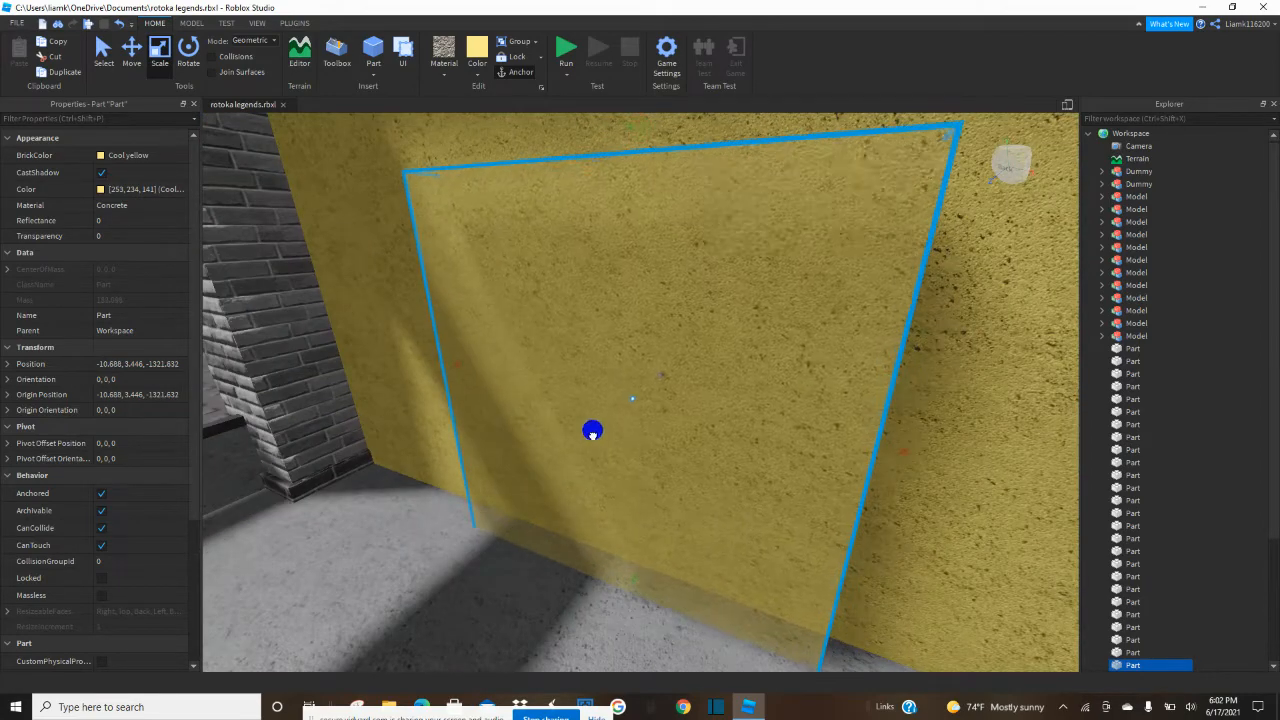
pyautogui.moveTo(609, 487); pyautogui.dragTo(609, 486, button='right')
pyautogui.moveTo(596, 275); pyautogui.dragTo(594, 275)
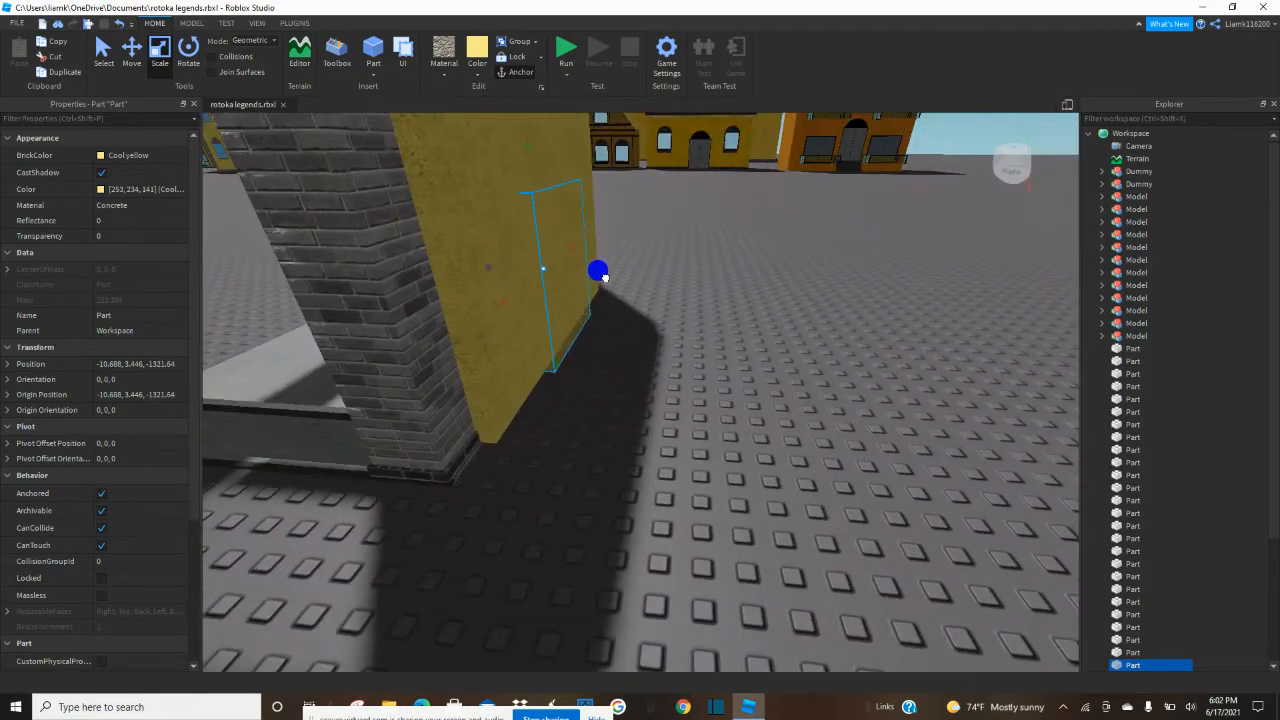
pyautogui.click(727, 384)
pyautogui.press('a')
pyautogui.moveTo(731, 386); pyautogui.dragTo(724, 380, button='right')
pyautogui.click(677, 397)
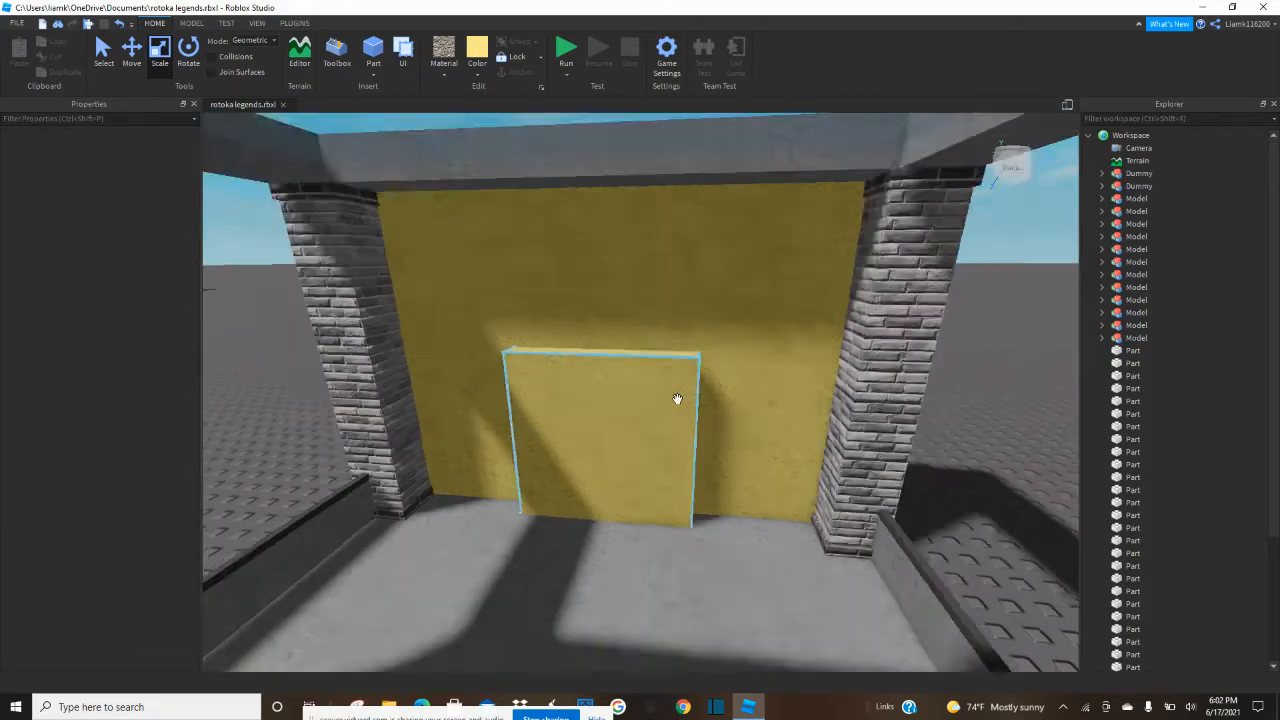
# Insert a cylinder, turn its round end to face the yellow wall, and place it above the doorway block.
pyautogui.scroll(-6, 676, 400)
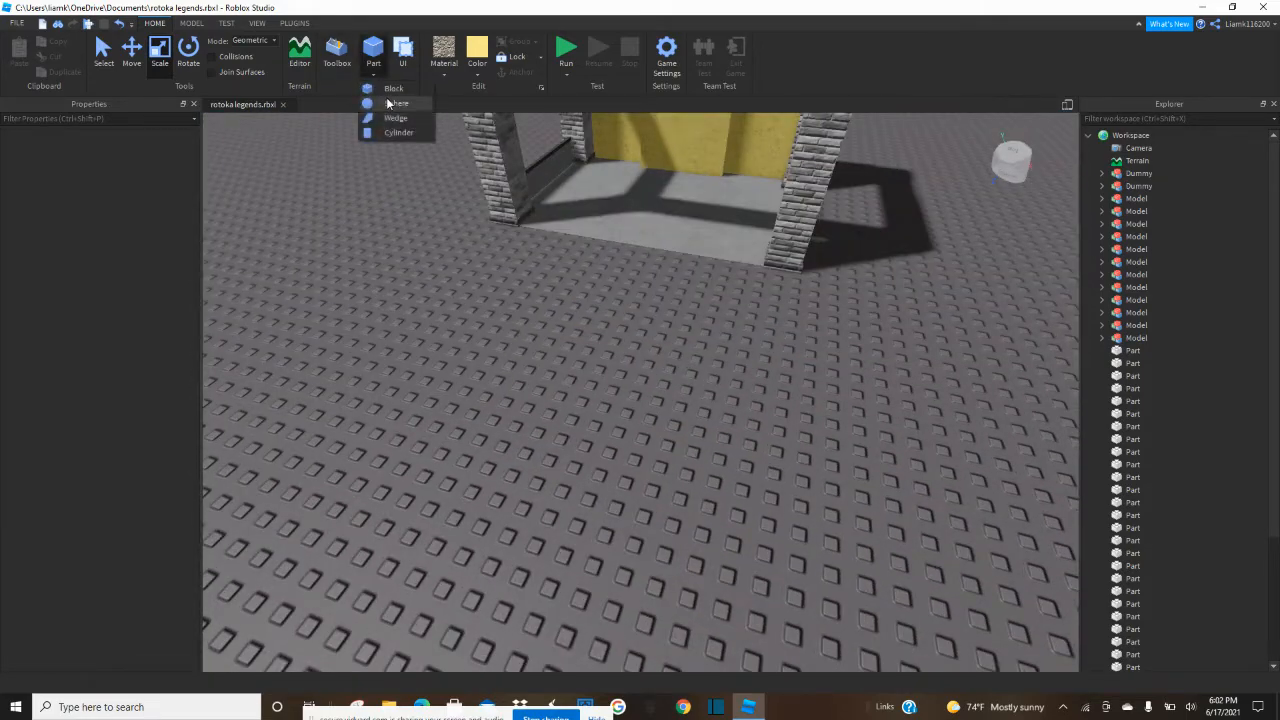
pyautogui.click(399, 133)
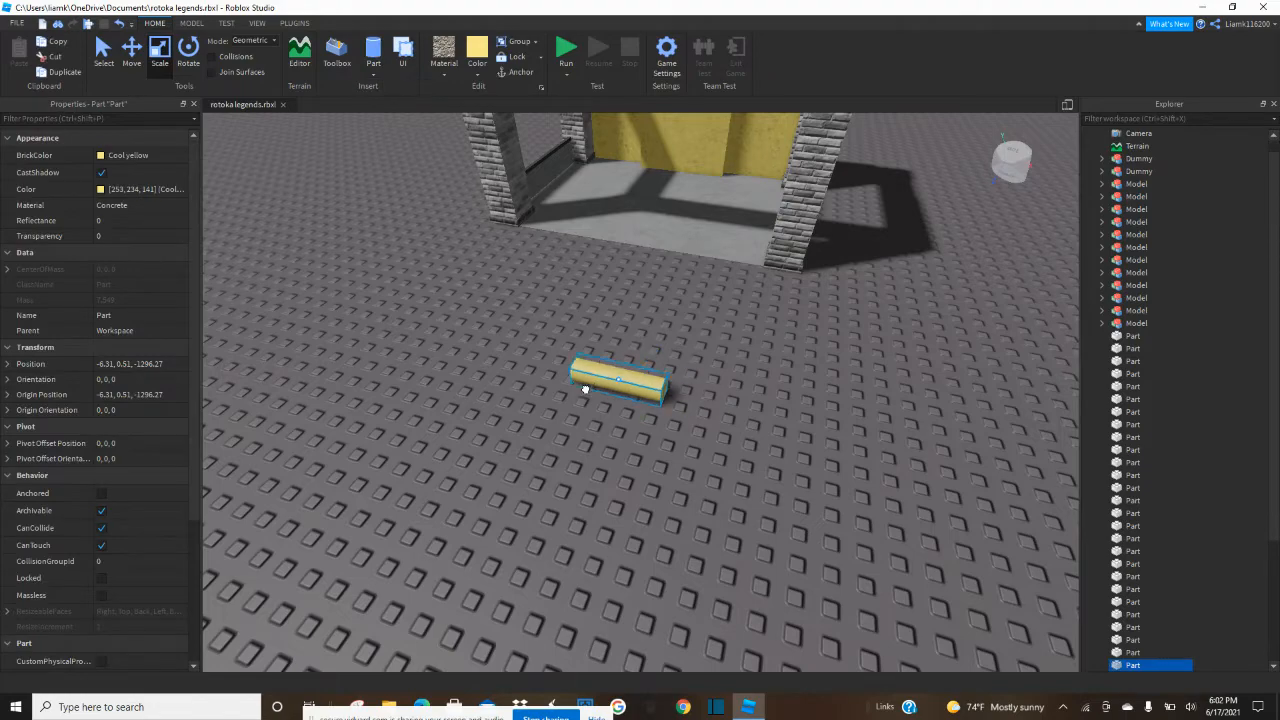
pyautogui.press('t')
pyautogui.press('r')
pyautogui.moveTo(571, 392); pyautogui.dragTo(591, 348)
pyautogui.moveTo(580, 378); pyautogui.dragTo(591, 348, button='right')
pyautogui.press('w')
pyautogui.moveTo(591, 348); pyautogui.dragTo(590, 349)
pyautogui.moveTo(591, 348); pyautogui.dragTo(590, 349, button='right')
pyautogui.moveTo(590, 349); pyautogui.dragTo(519, 316)
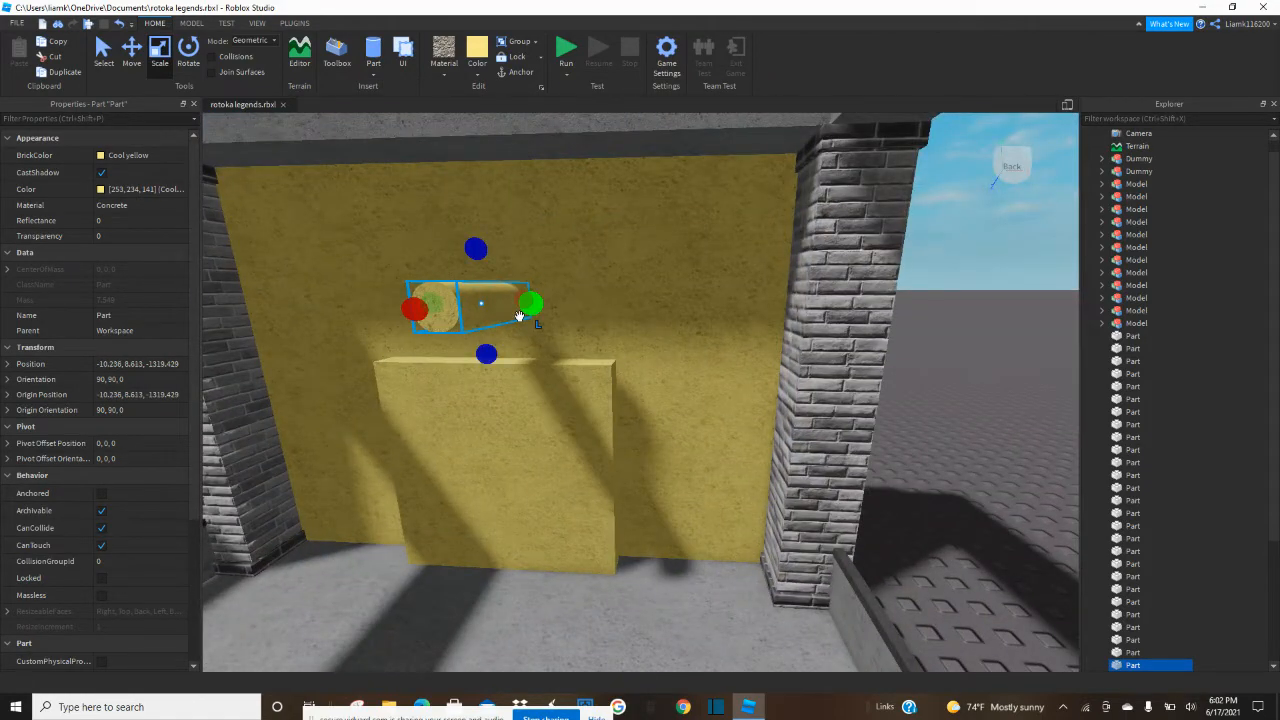
# Shorten the cylinder and enlarge its diameter to about the width of the doorway block.
pyautogui.moveTo(414, 313); pyautogui.dragTo(466, 297)
pyautogui.press('f')
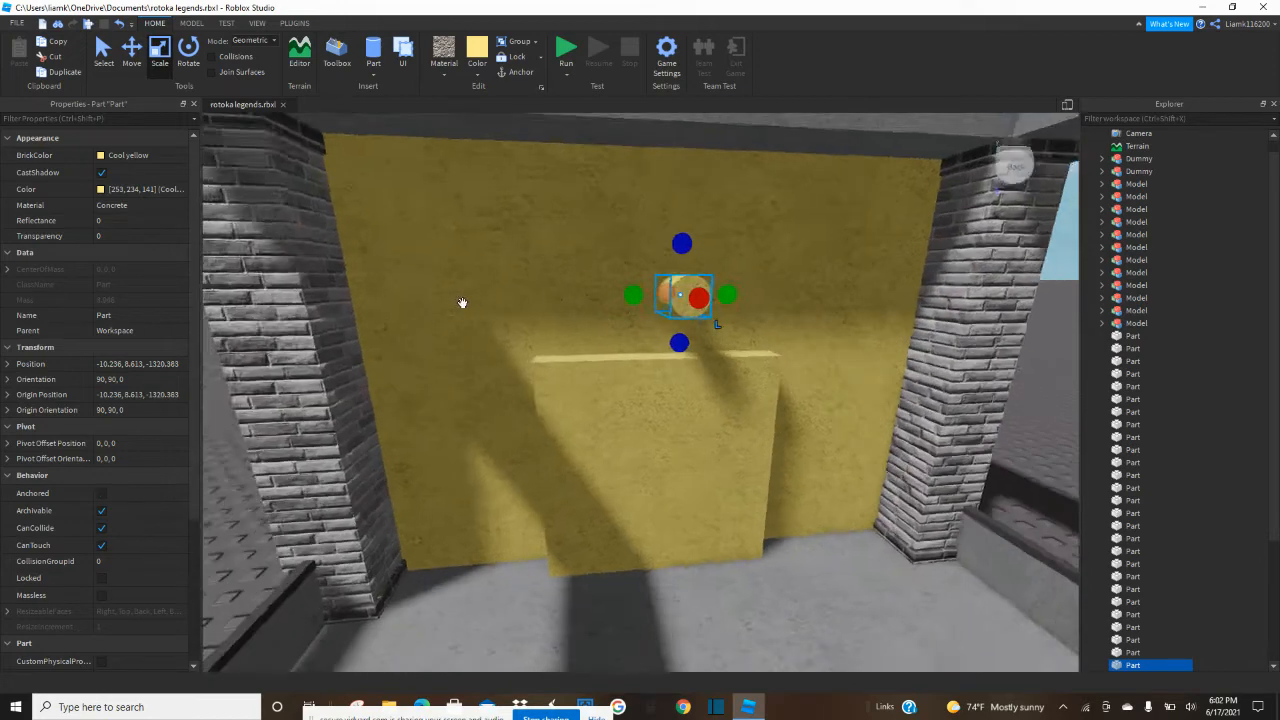
pyautogui.moveTo(605, 297); pyautogui.dragTo(510, 323)
pyautogui.moveTo(614, 342); pyautogui.dragTo(615, 386)
pyautogui.moveTo(612, 241); pyautogui.dragTo(606, 188)
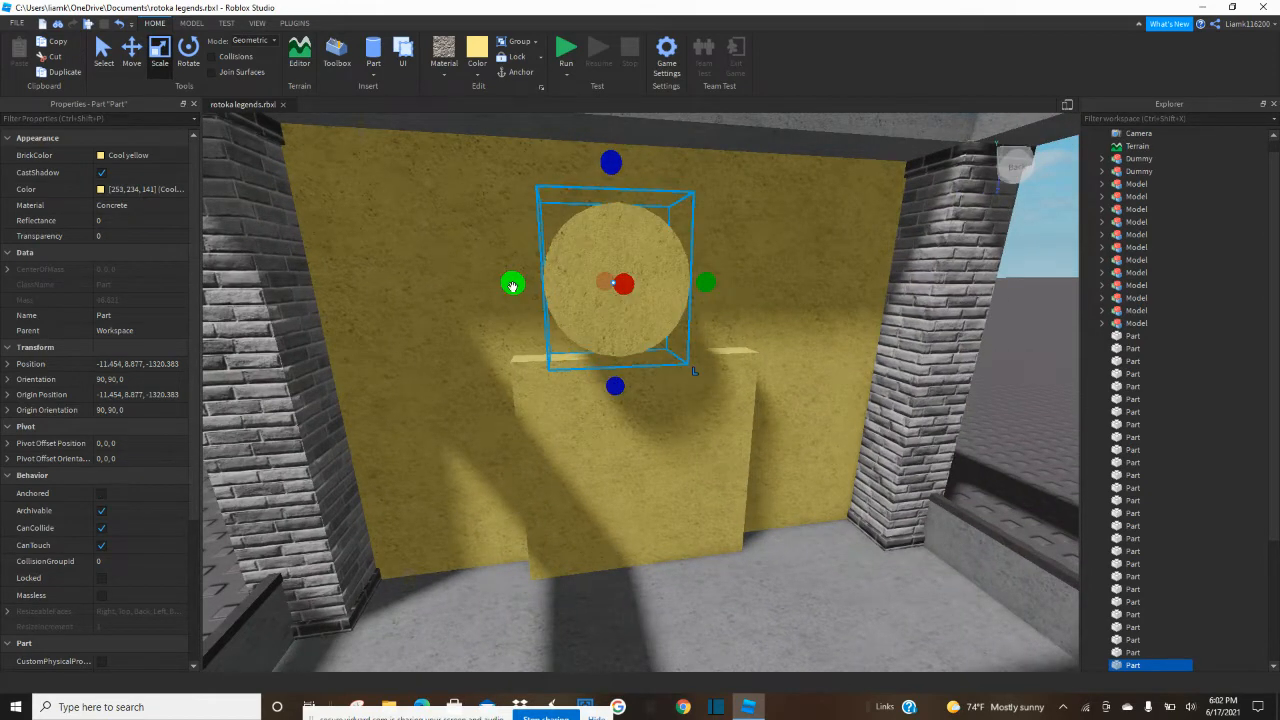
pyautogui.moveTo(513, 286); pyautogui.dragTo(449, 283)
pyautogui.moveTo(706, 283); pyautogui.dragTo(775, 283)
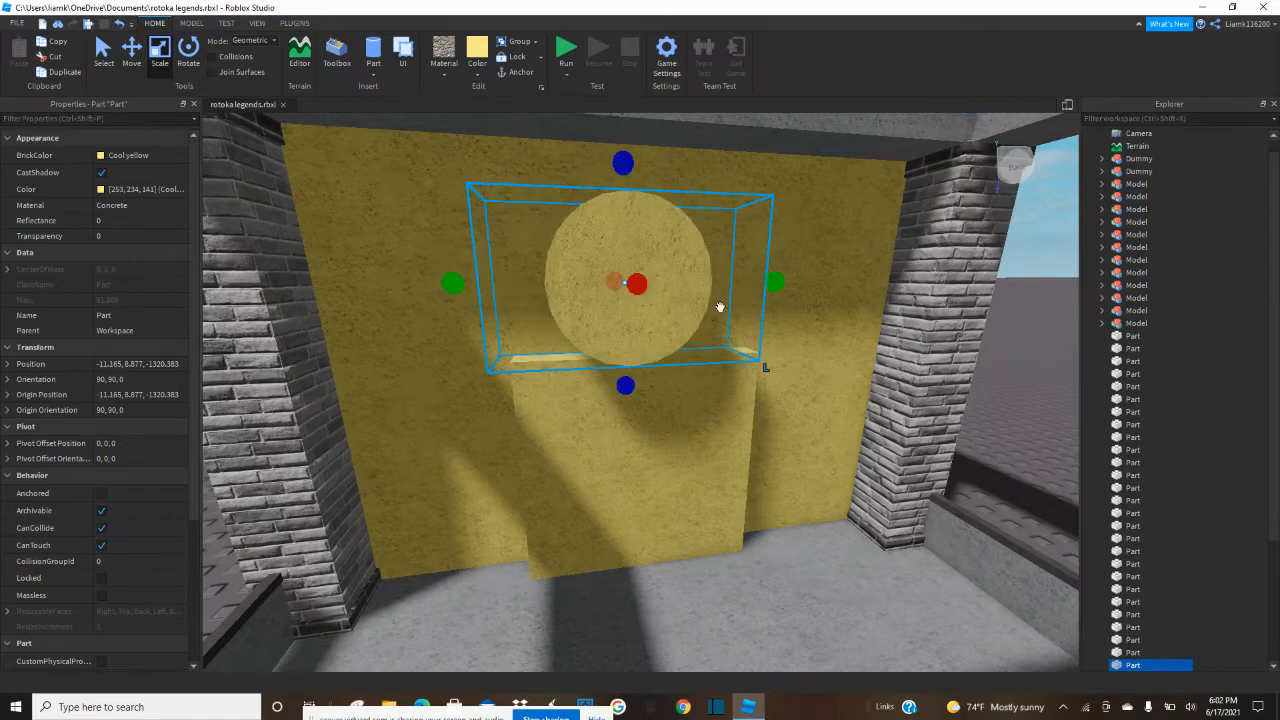
pyautogui.scroll(1, 627, 331)
pyautogui.scroll(-2, 624, 332)
pyautogui.moveTo(633, 394); pyautogui.dragTo(628, 462)
pyautogui.moveTo(749, 343); pyautogui.dragTo(772, 344)
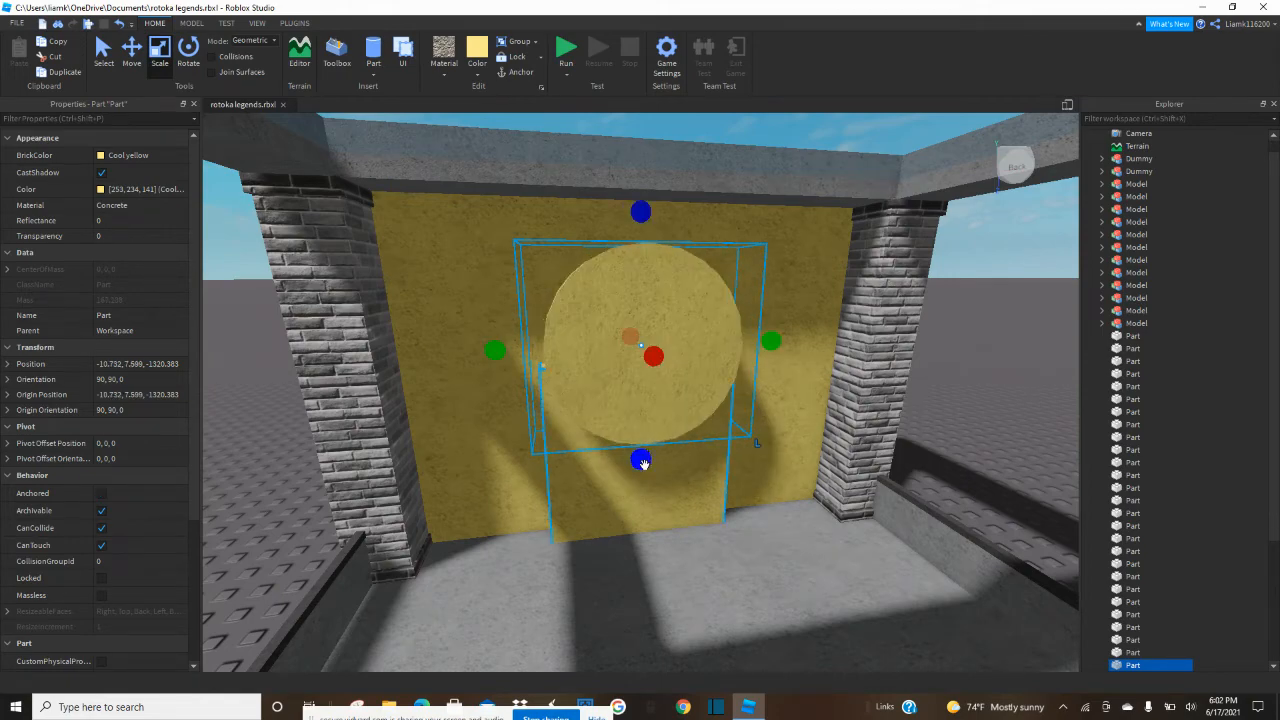
# Fit the cylinder's round top over the doorway block and extend its depth through the yellow wall.
pyautogui.moveTo(640, 459); pyautogui.dragTo(644, 474)
pyautogui.press('d')
pyautogui.moveTo(608, 421); pyautogui.dragTo(607, 420, button='right')
pyautogui.moveTo(513, 358); pyautogui.dragTo(573, 369)
pyautogui.press('a')
pyautogui.moveTo(607, 367); pyautogui.dragTo(608, 367, button='right')
pyautogui.press('w')
pyautogui.moveTo(722, 256); pyautogui.dragTo(771, 260)
pyautogui.press('d')
pyautogui.moveTo(771, 260); pyautogui.dragTo(671, 268, button='right')
pyautogui.moveTo(677, 300); pyautogui.dragTo(612, 320)
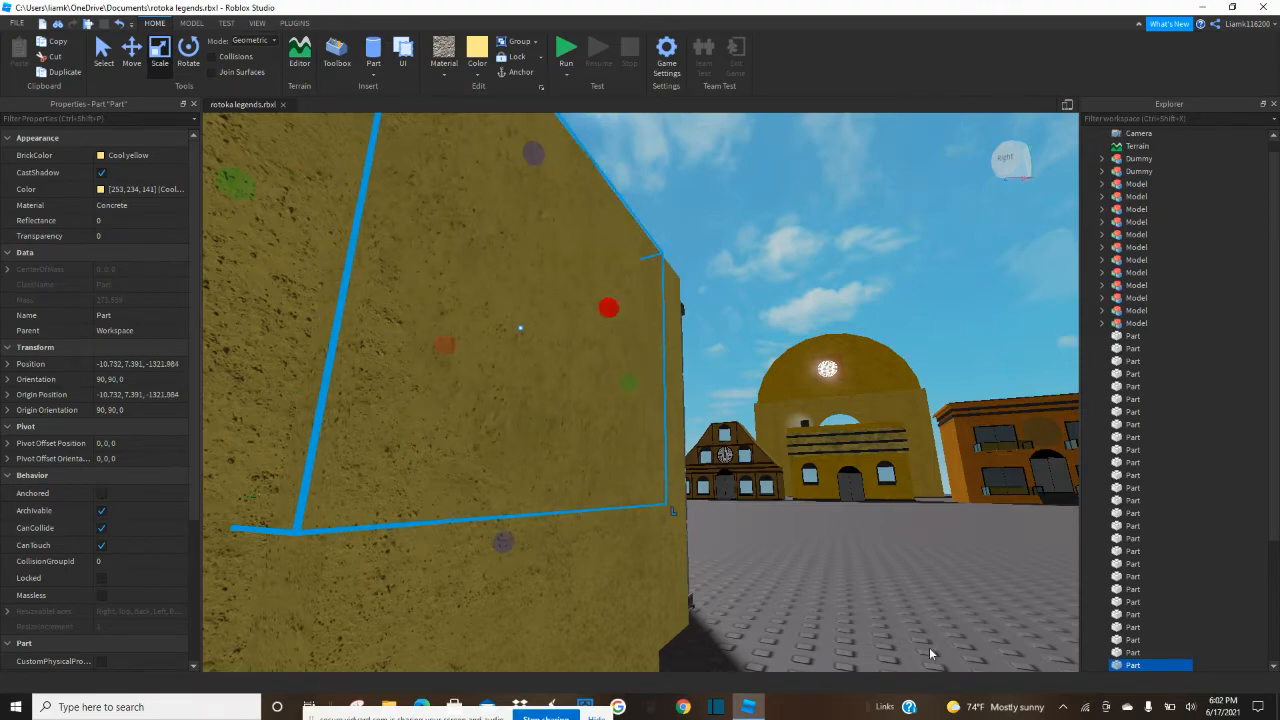
# Fine-tune the cylinder's side extents so its rounded top lines up with the doorway block's edges.
pyautogui.click(885, 602)
pyautogui.press('a')
pyautogui.moveTo(885, 602); pyautogui.dragTo(885, 602, button='right')
pyautogui.press('d')
pyautogui.press('s')
pyautogui.press('a')
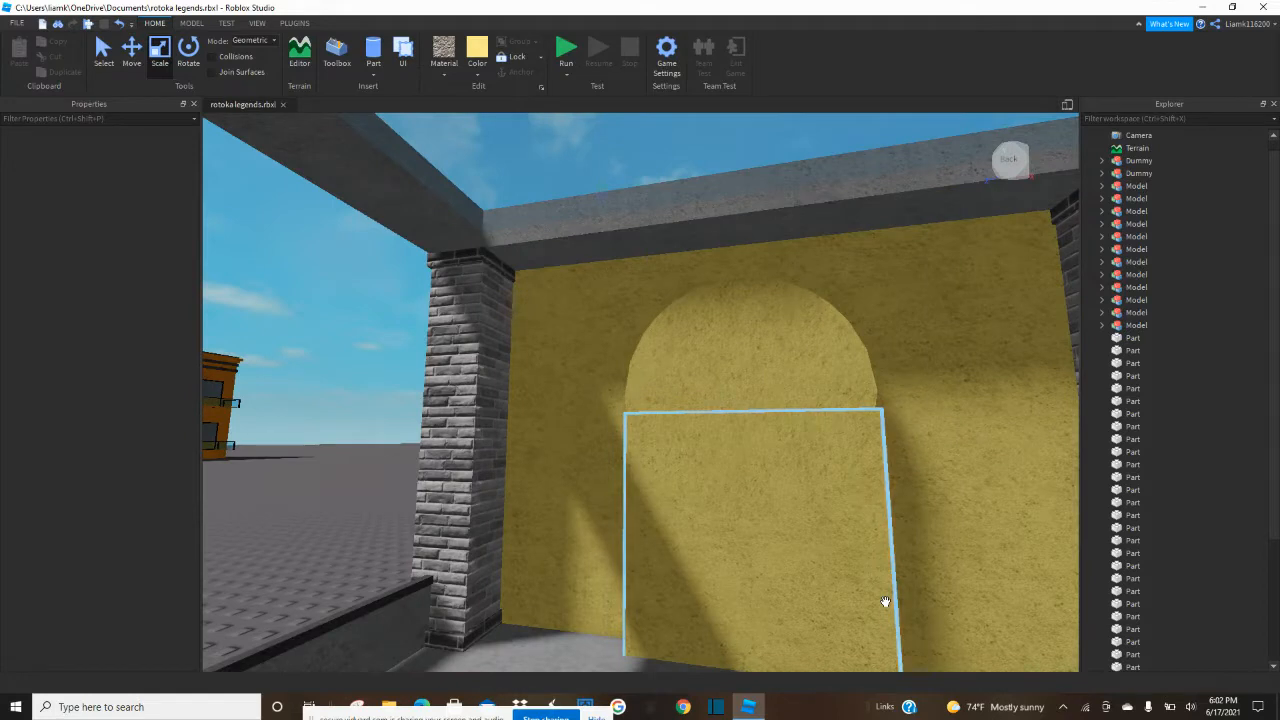
pyautogui.click(706, 355)
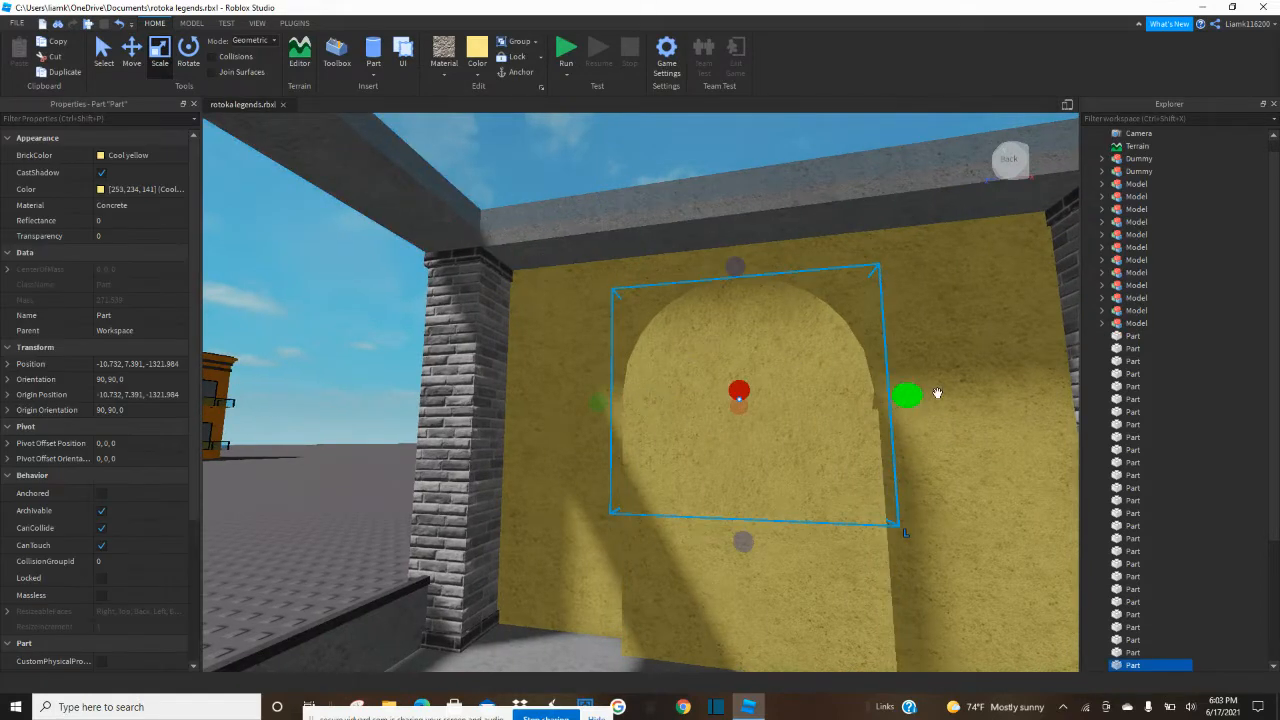
pyautogui.moveTo(916, 399); pyautogui.dragTo(920, 401)
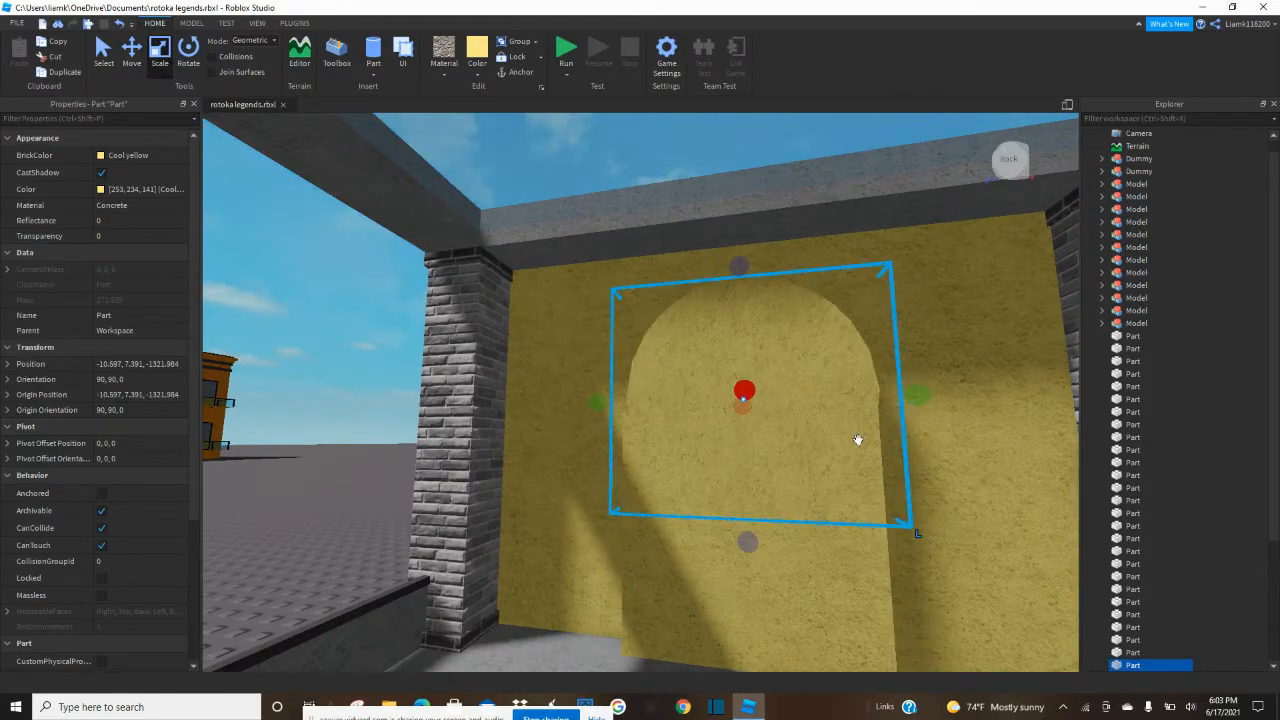
pyautogui.moveTo(605, 404); pyautogui.dragTo(606, 404)
pyautogui.moveTo(606, 404); pyautogui.dragTo(611, 409, button='right')
pyautogui.scroll(-5, 611, 409)
pyautogui.click(670, 523)
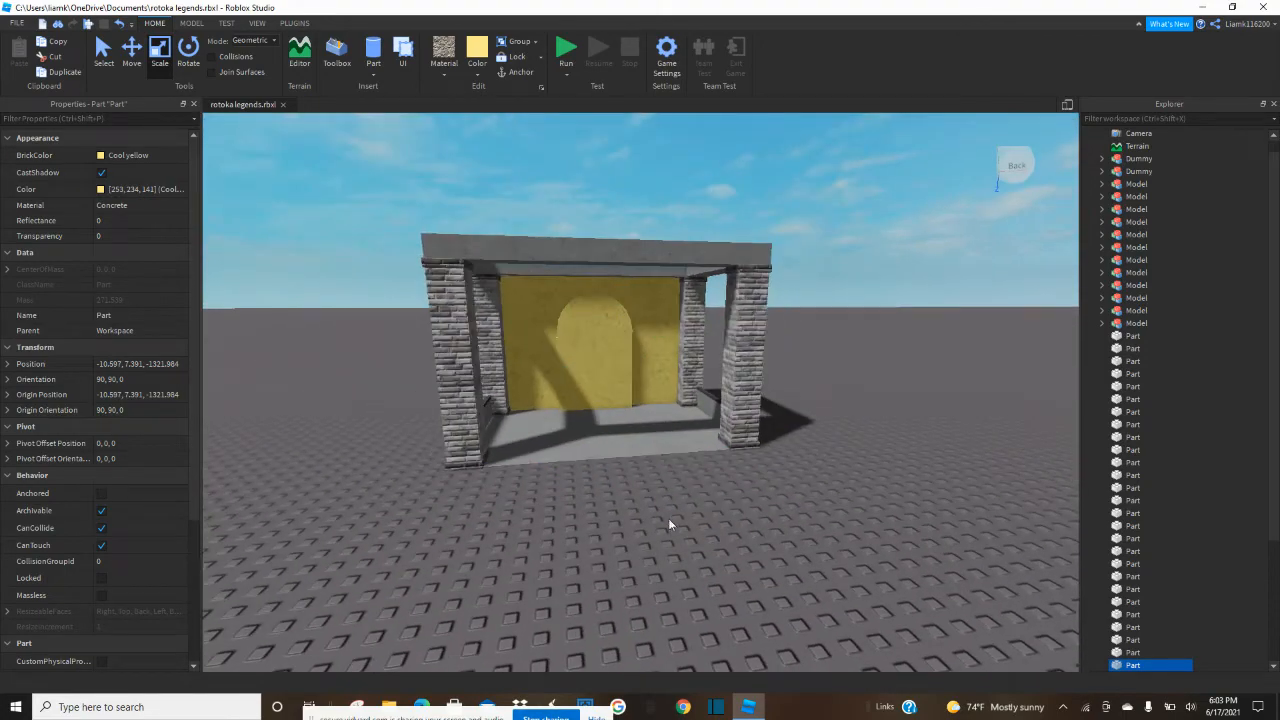
# Negate the doorway block and union it with the yellow wall to cut the rectangular opening.
pyautogui.scroll(3, 670, 523)
pyautogui.press('w')
pyautogui.click(191, 22)
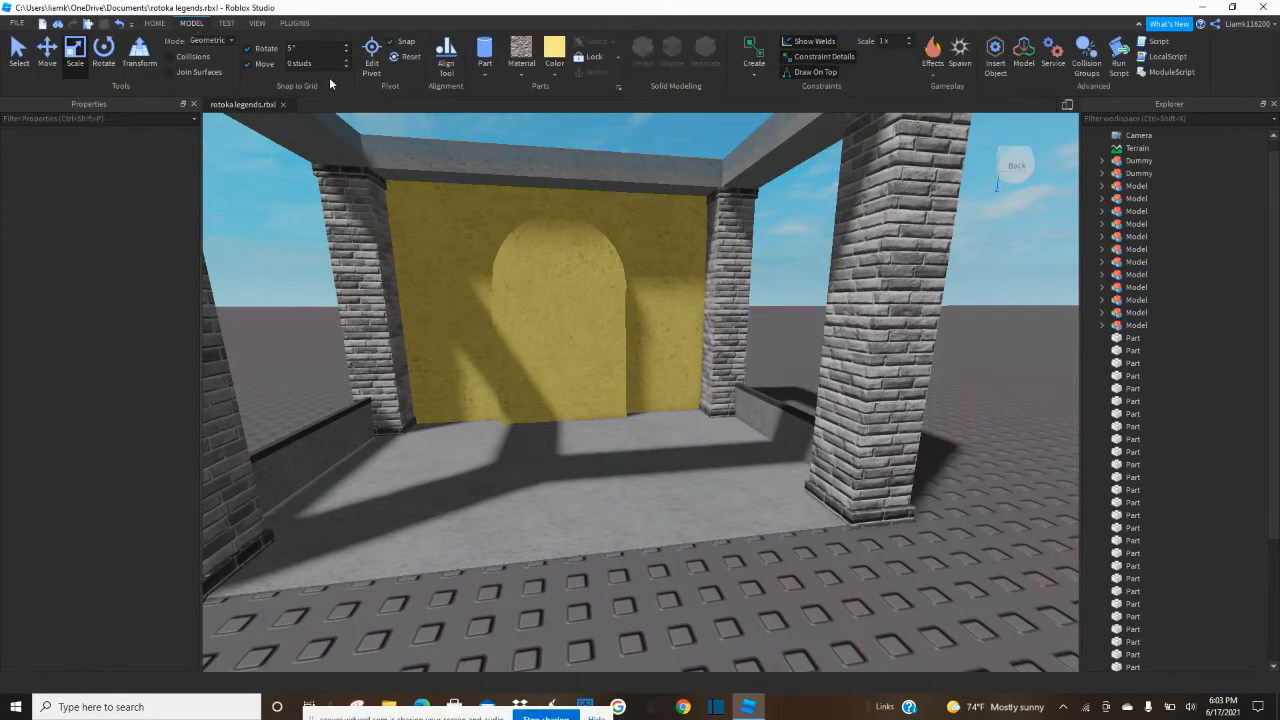
pyautogui.click(605, 372)
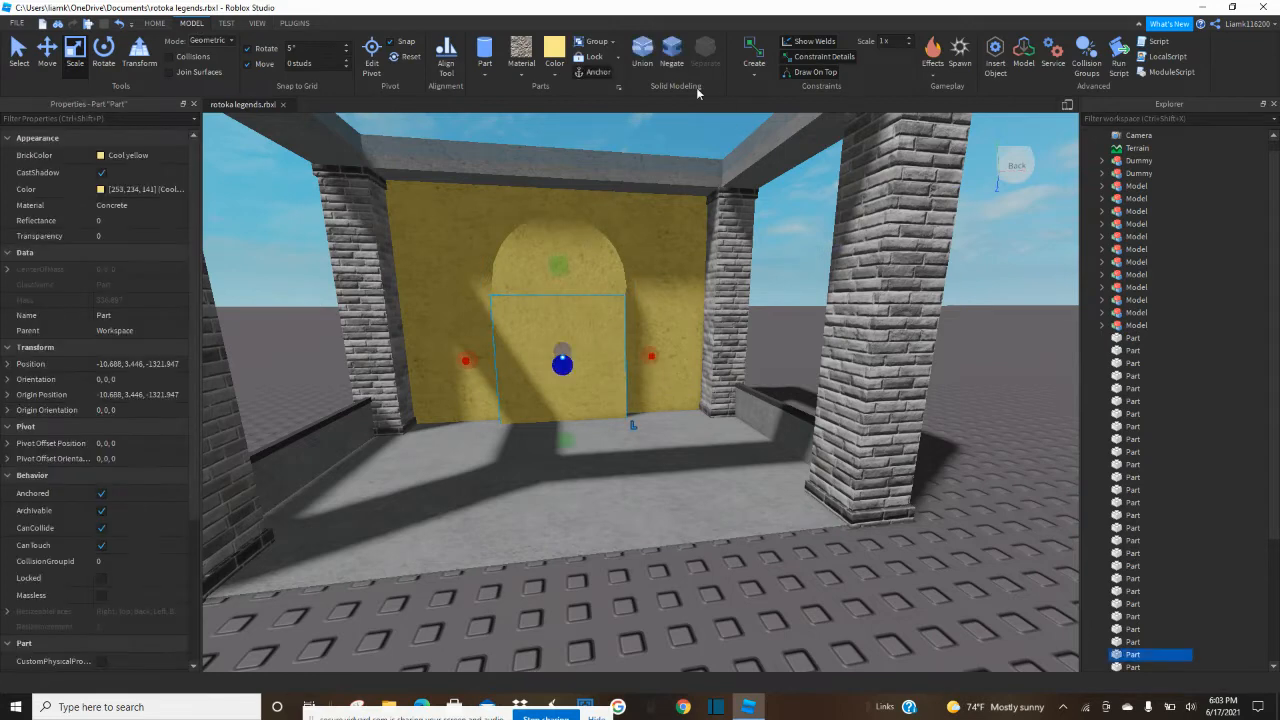
pyautogui.click(667, 52)
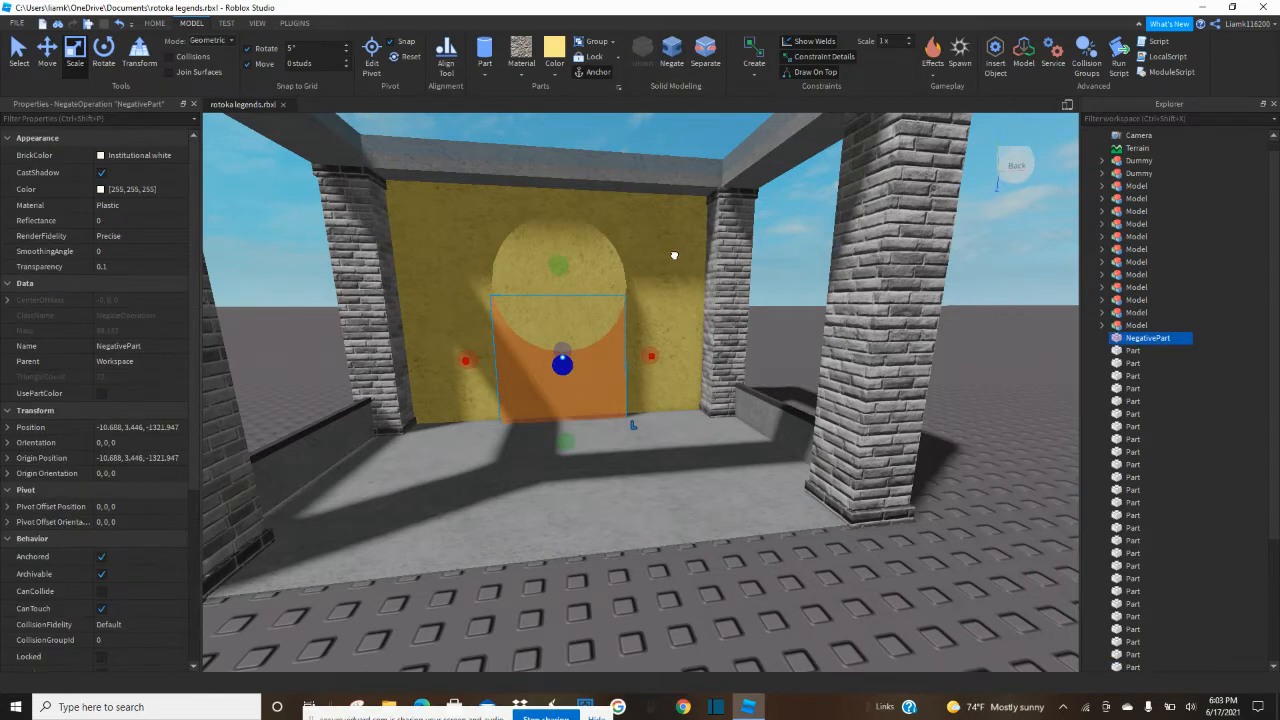
pyautogui.click(641, 55)
# Negate the cylinder and union it with the yellow wall to cut the arched top of the doorway.
pyautogui.click(587, 271)
pyautogui.click(673, 60)
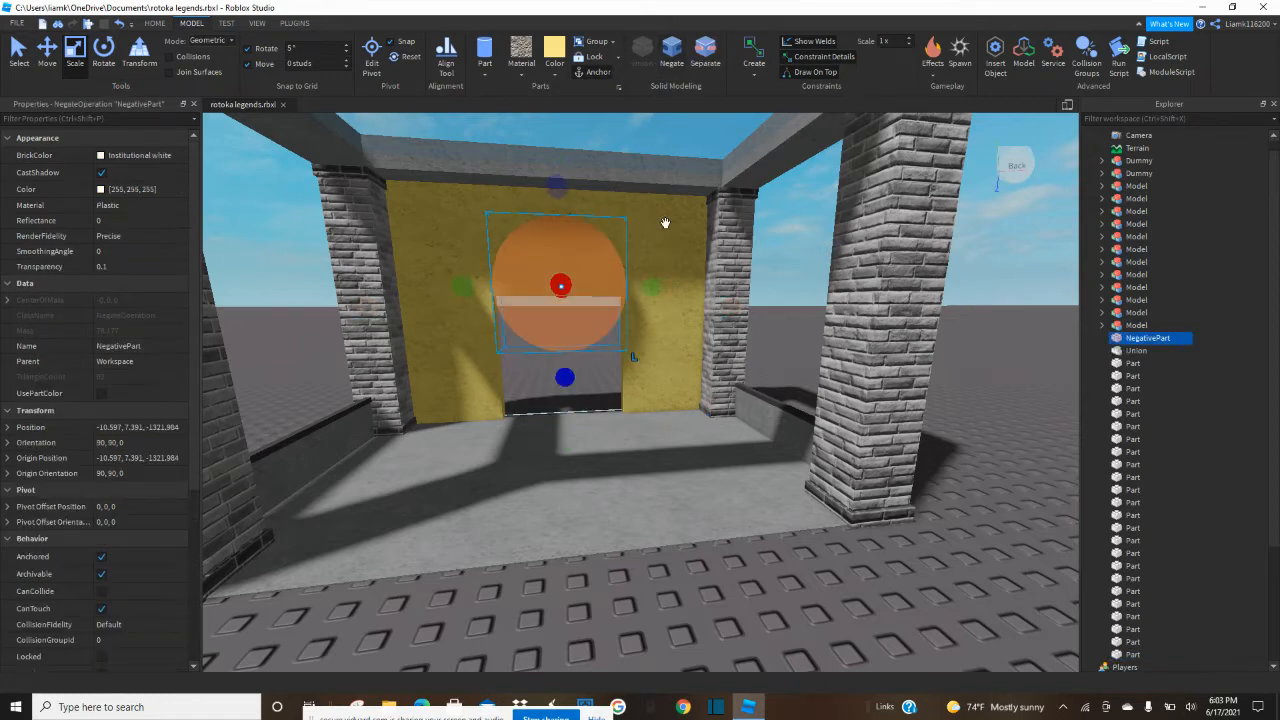
pyautogui.click(643, 62)
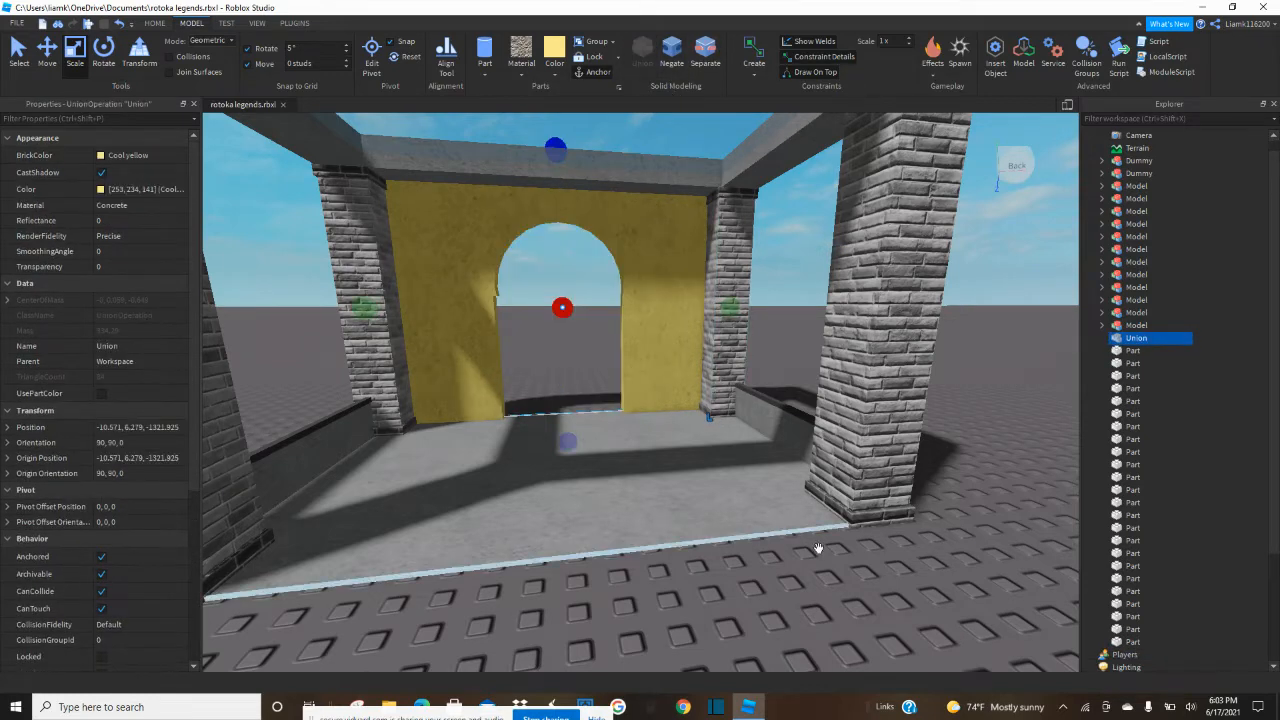
# Separate the yellow wall union back into the wall and the negated cylinder.
pyautogui.click(869, 619)
pyautogui.moveTo(869, 619); pyautogui.dragTo(861, 608, button='right')
pyautogui.press('w')
pyautogui.press('e')
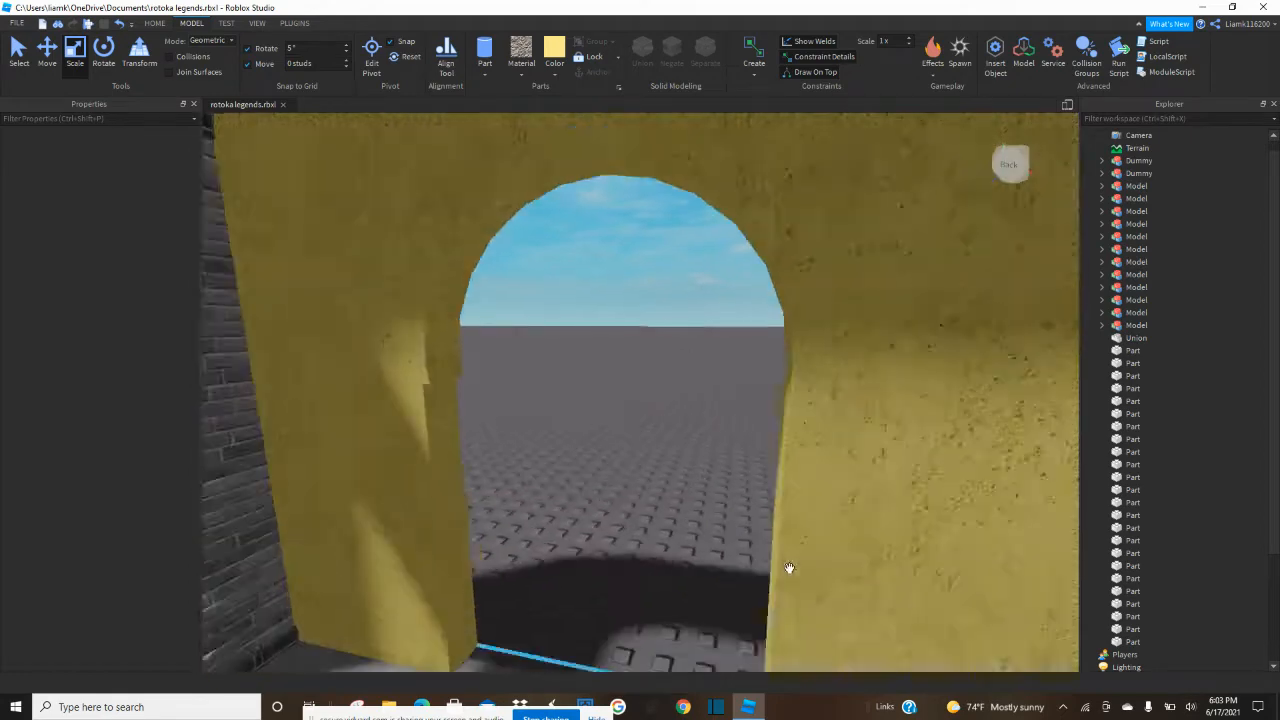
pyautogui.press('s')
pyautogui.moveTo(583, 367); pyautogui.dragTo(554, 386, button='right')
pyautogui.press('w')
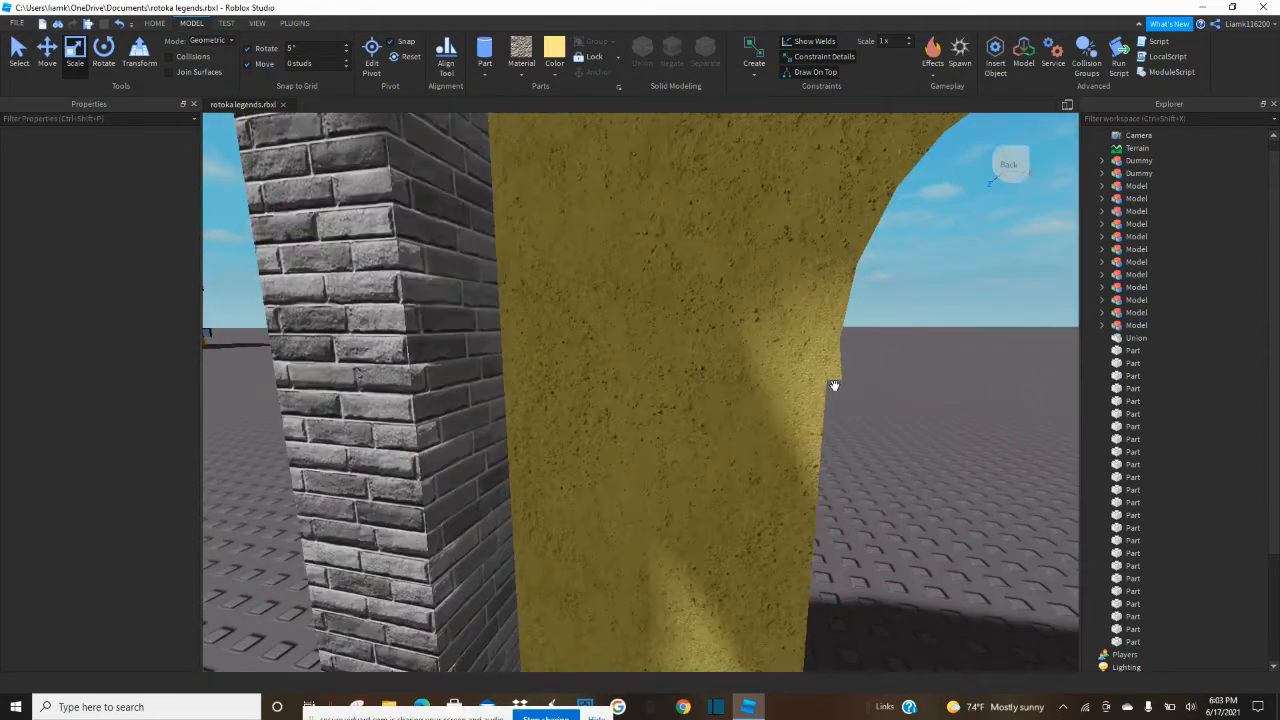
pyautogui.press('s')
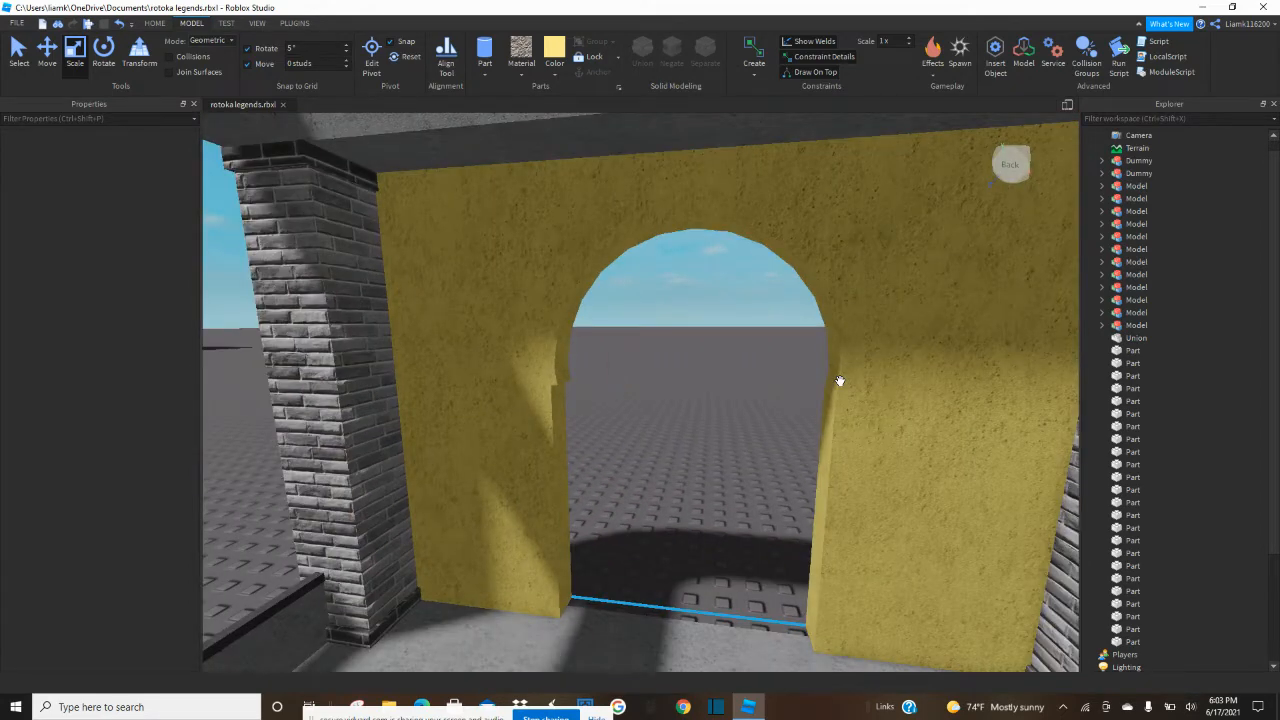
pyautogui.click(903, 278)
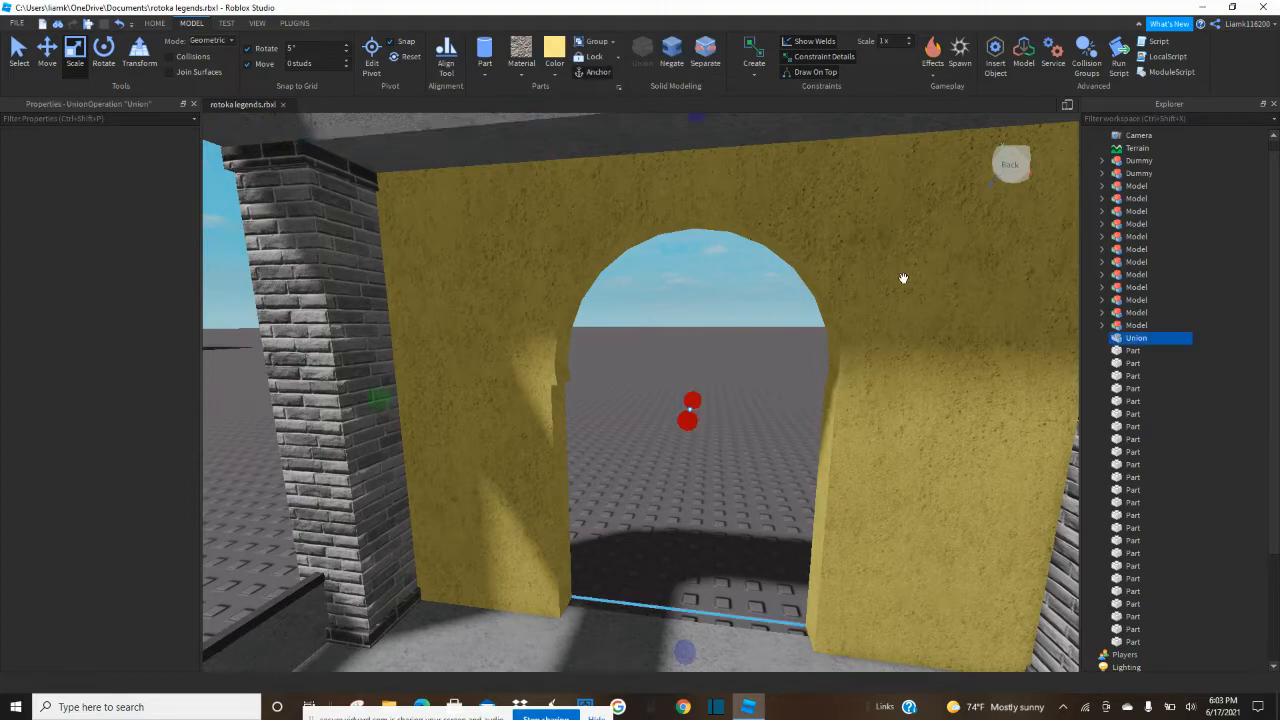
pyautogui.click(706, 63)
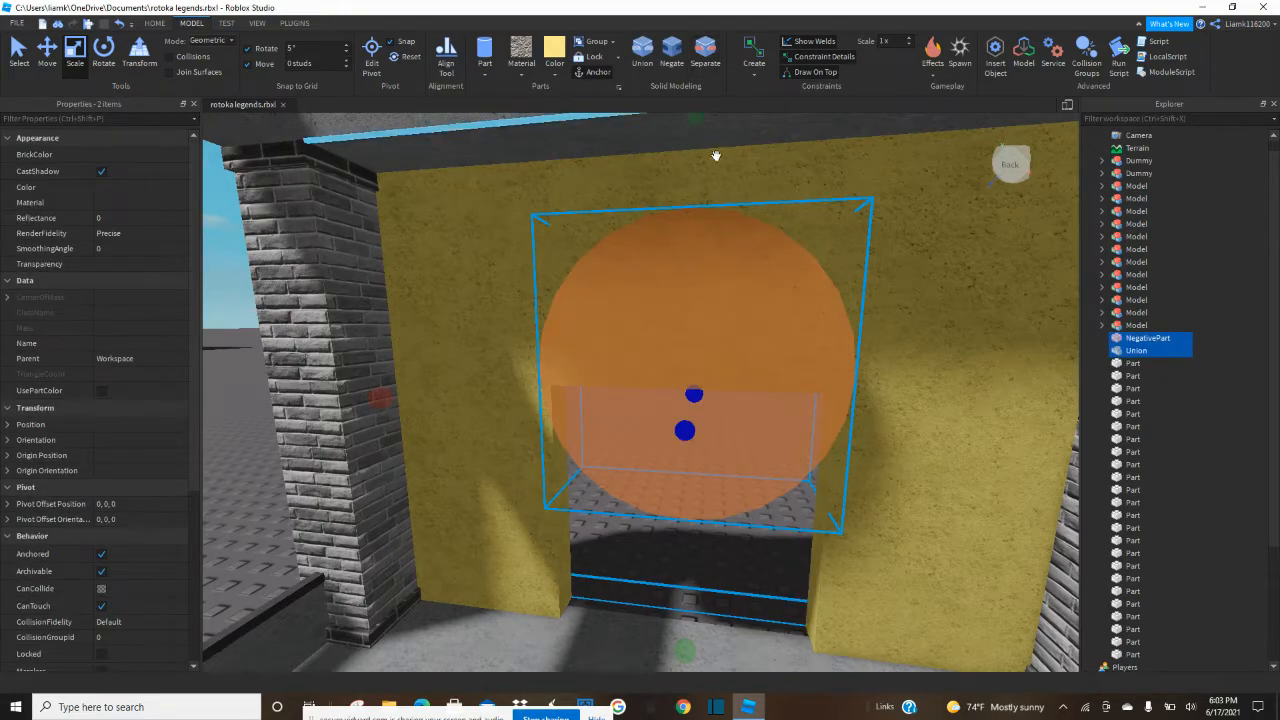
# Separate the negated cylinder on its own to restore it as a solid part.
pyautogui.moveTo(714, 155); pyautogui.dragTo(717, 160, button='right')
pyautogui.press('s')
pyautogui.press('d')
pyautogui.press('q')
pyautogui.click(795, 292)
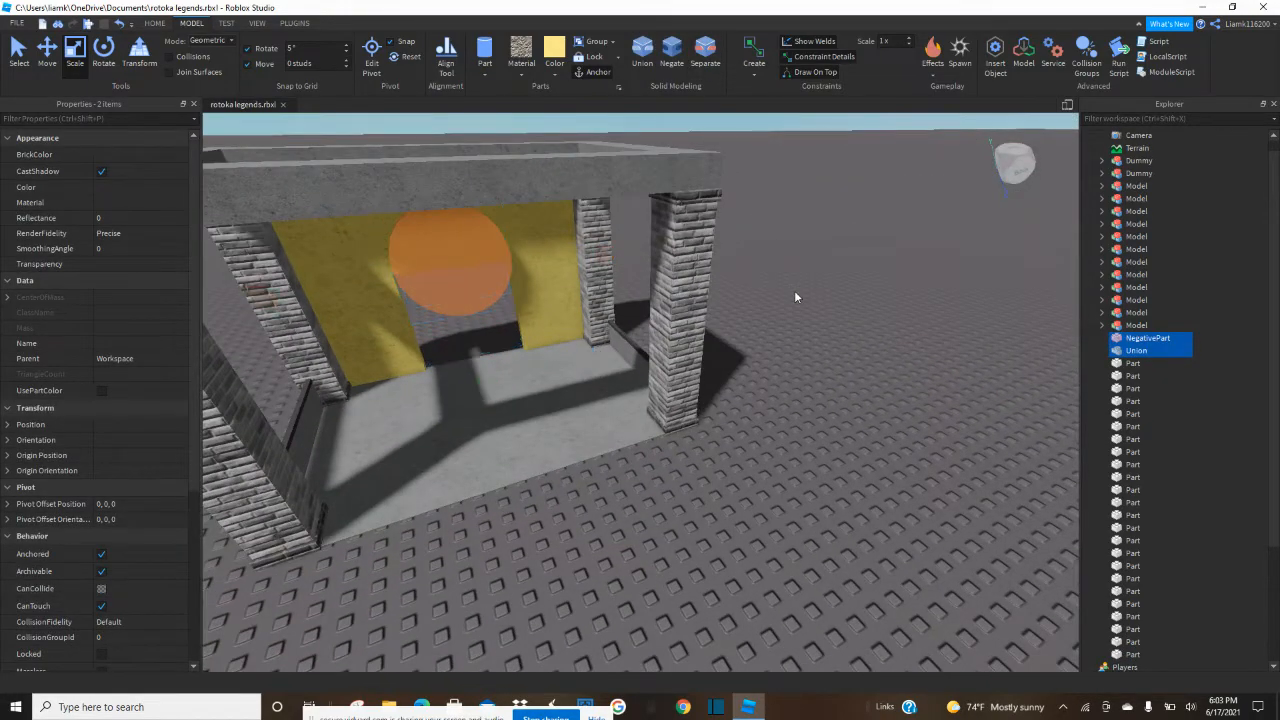
pyautogui.click(452, 262)
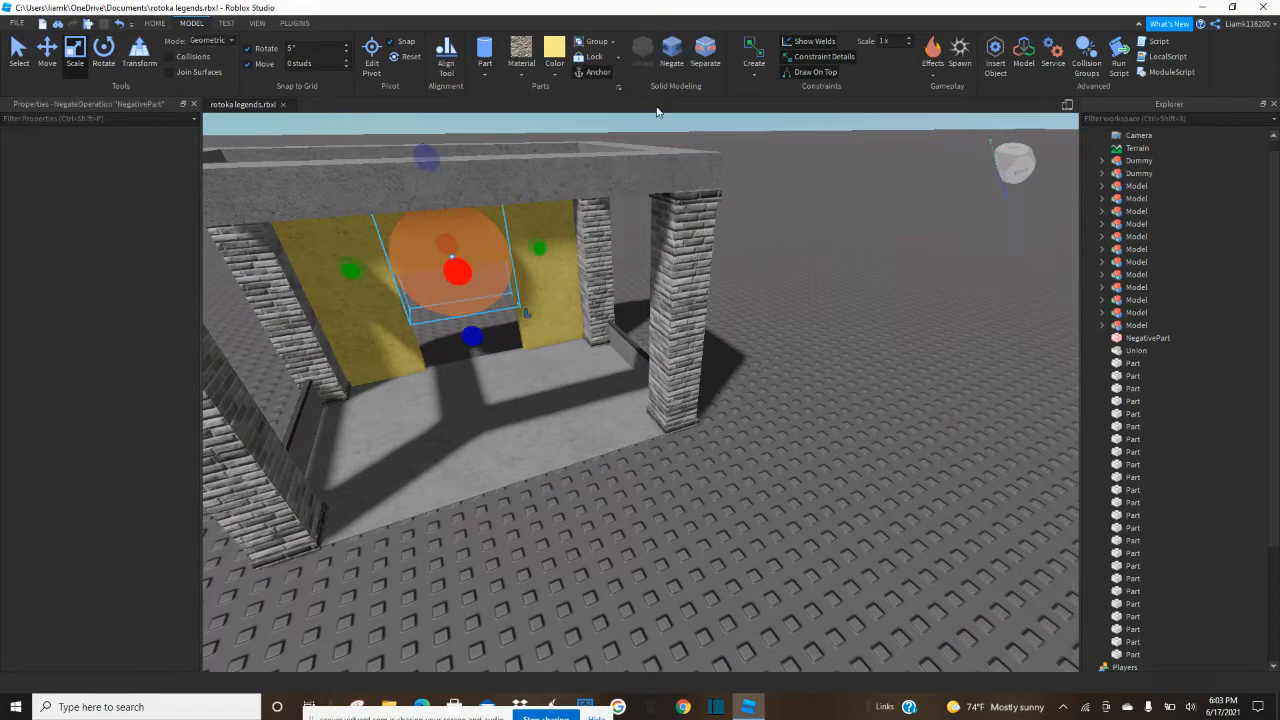
pyautogui.click(711, 52)
# Resize the cylinder's side and lower extents so its round edge fits the doorway opening more closely.
pyautogui.click(786, 342)
pyautogui.moveTo(786, 342); pyautogui.dragTo(788, 348, button='right')
pyautogui.press('d')
pyautogui.press('w')
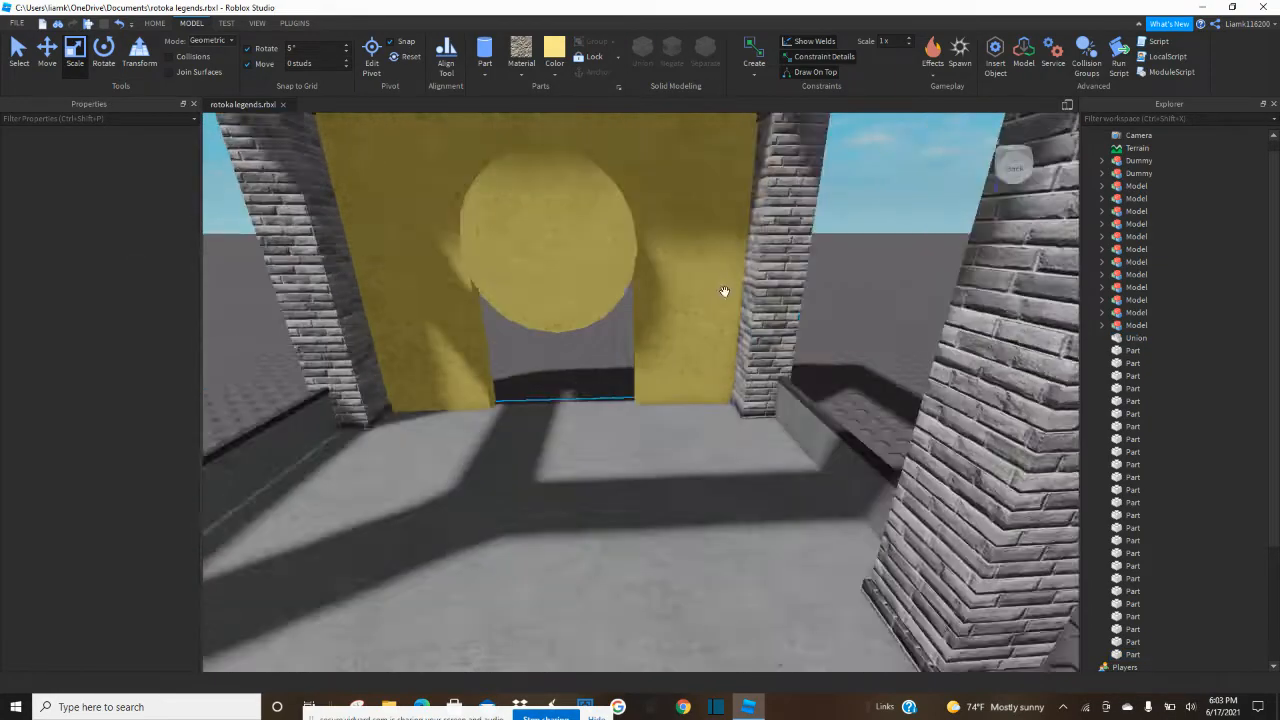
pyautogui.click(694, 234)
pyautogui.press('f')
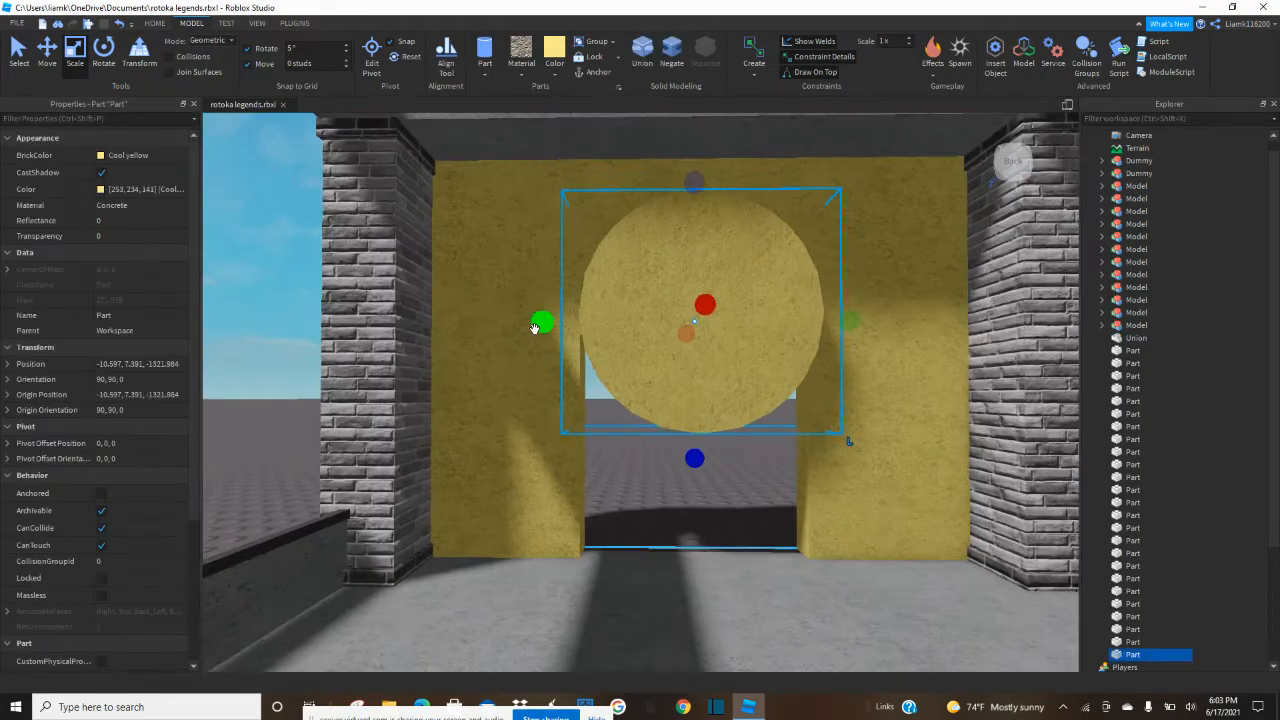
pyautogui.moveTo(694, 458); pyautogui.dragTo(694, 463)
pyautogui.moveTo(553, 332); pyautogui.dragTo(538, 325)
pyautogui.click(523, 406)
# Negate the resized cylinder and union it with the yellow wall to recut the arched doorway top.
pyautogui.click(677, 310)
pyautogui.click(671, 50)
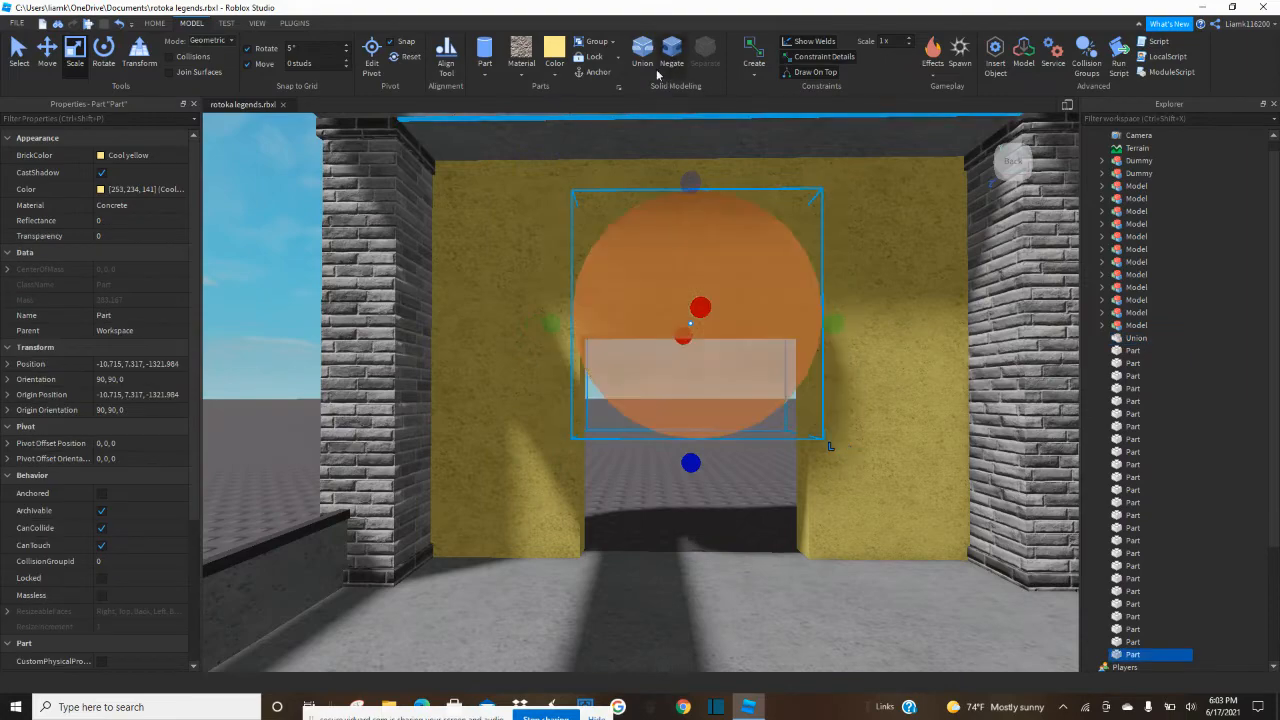
pyautogui.keyDown('ctrl'); pyautogui.click(508, 250); pyautogui.keyUp('ctrl')
pyautogui.click(647, 59)
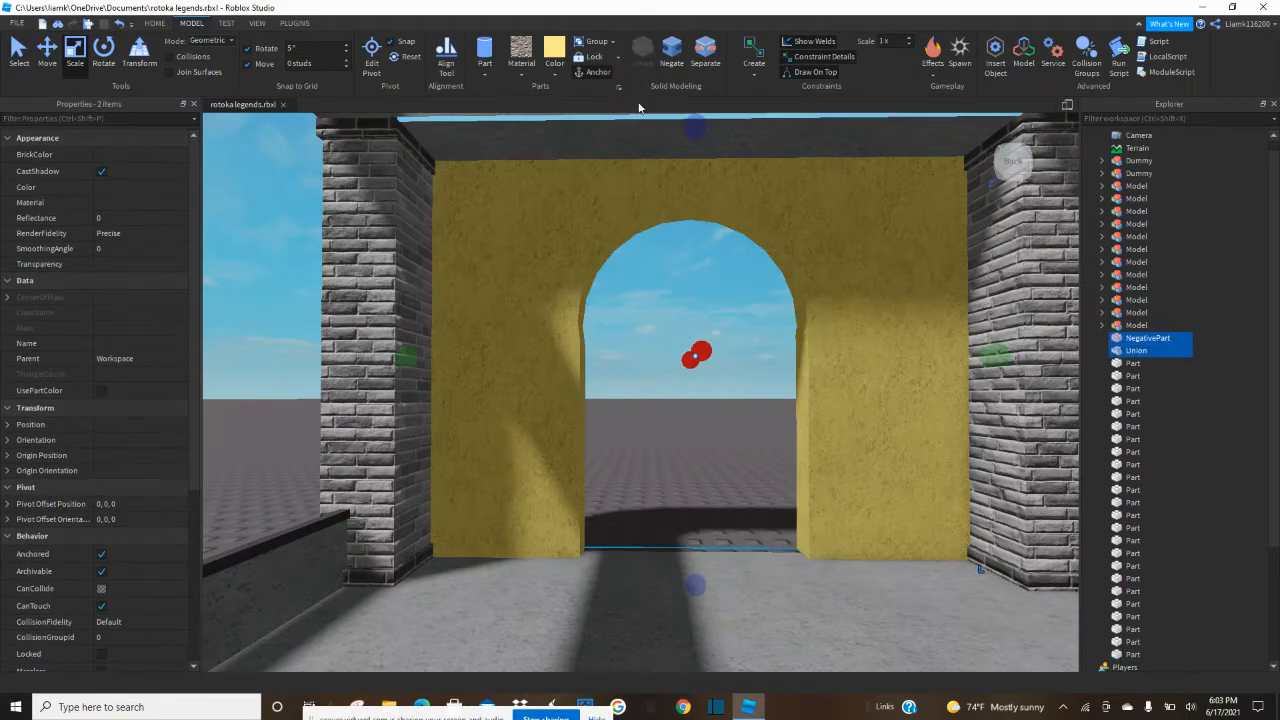
# Examine the recut arched doorway and the pavilion interior for uneven edges.
pyautogui.moveTo(696, 271); pyautogui.dragTo(703, 281, button='right')
pyautogui.scroll(-6, 703, 281)
pyautogui.click(756, 568)
pyautogui.scroll(7, 752, 561)
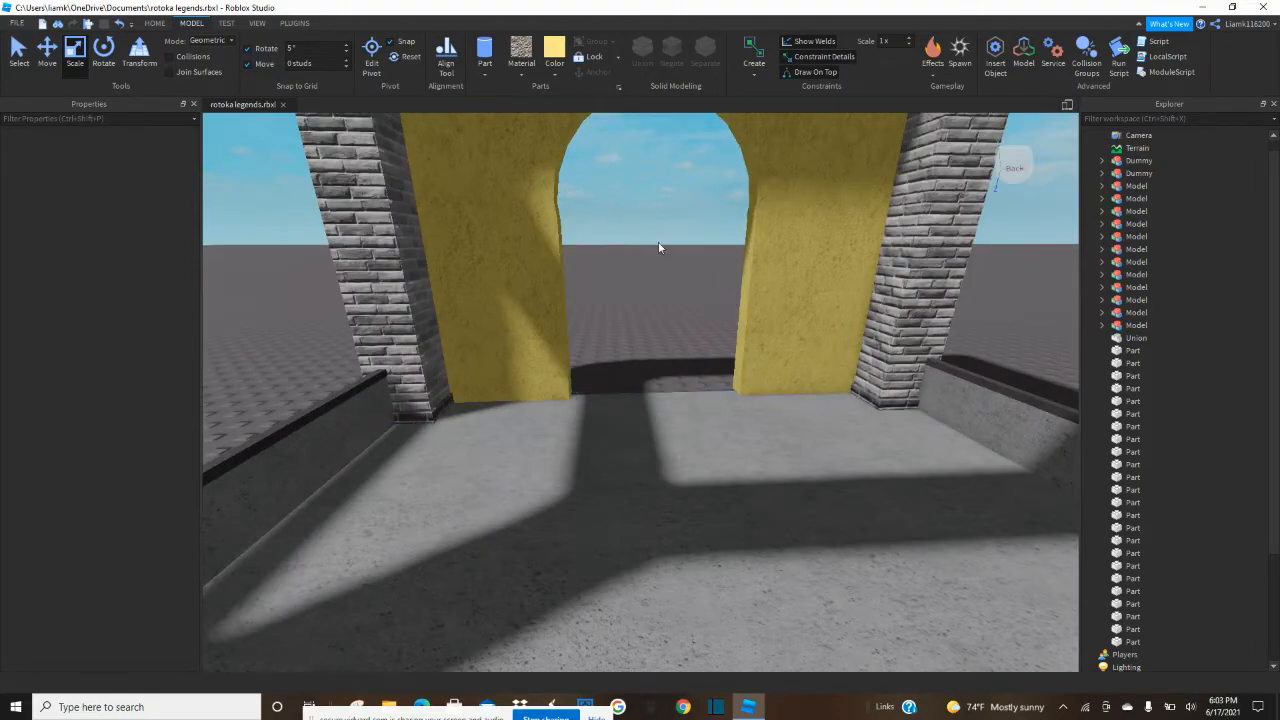
pyautogui.scroll(-7, 695, 417)
pyautogui.press('d')
pyautogui.scroll(4, 716, 556)
pyautogui.scroll(-6, 716, 556)
pyautogui.press('d')
# Insert a block part on the ground outside the yellow wall and move it closer to the wall.
pyautogui.moveTo(716, 551); pyautogui.dragTo(716, 551, button='right')
pyautogui.press('w')
pyautogui.press('e')
pyautogui.moveTo(624, 396); pyautogui.dragTo(624, 396, button='right')
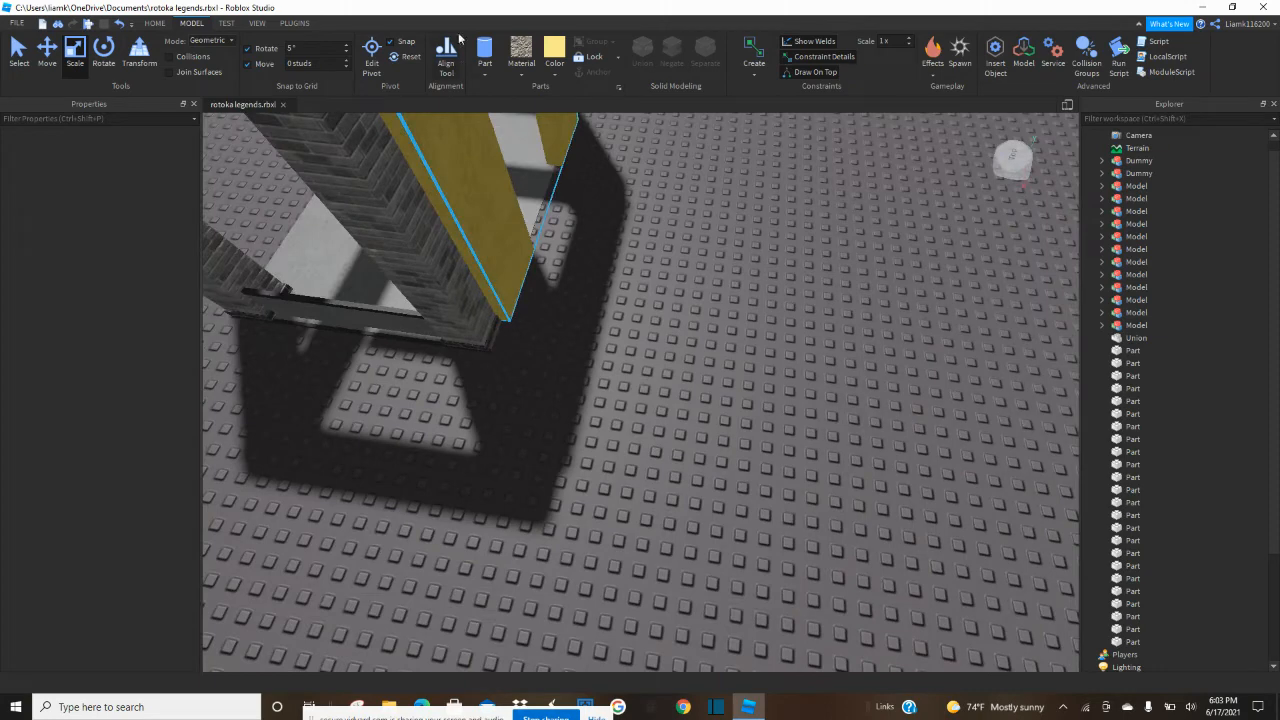
pyautogui.click(489, 76)
pyautogui.click(497, 93)
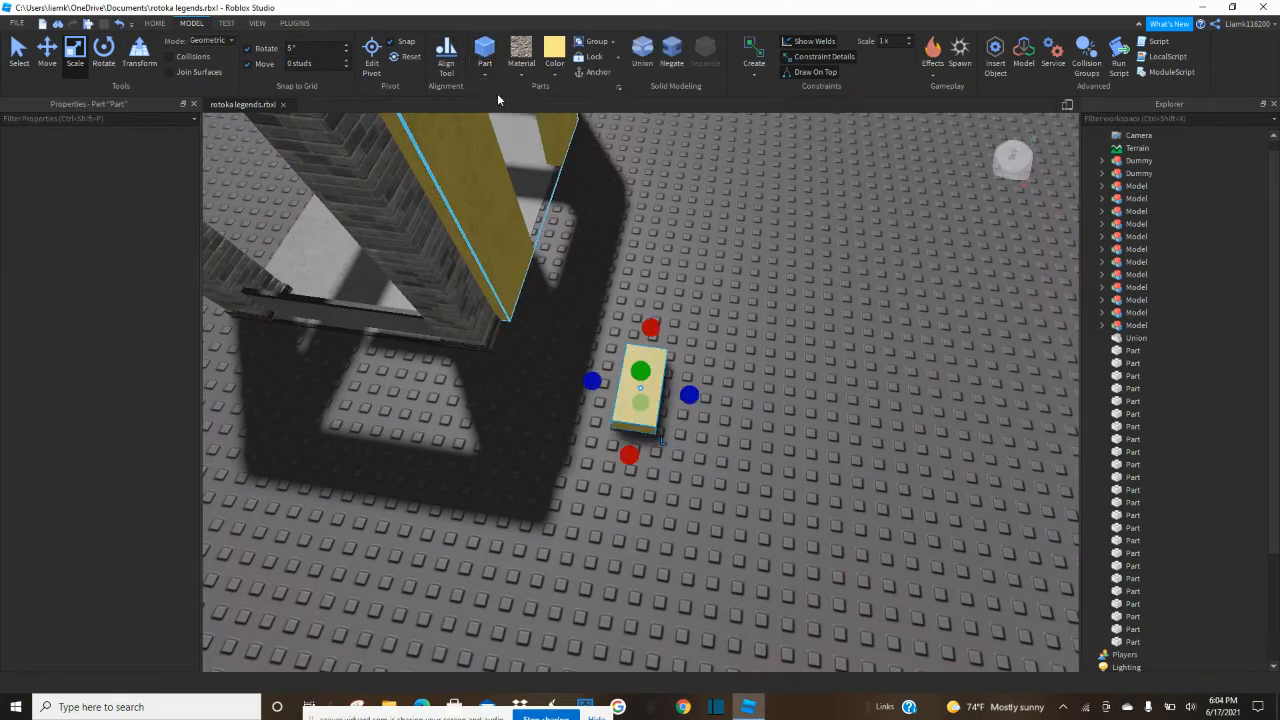
pyautogui.moveTo(656, 362); pyautogui.dragTo(578, 342)
# Anchor the new block and move it against the outer base corner of the yellow wall.
pyautogui.scroll(2, 605, 324)
pyautogui.click(447, 341)
pyautogui.click(710, 322)
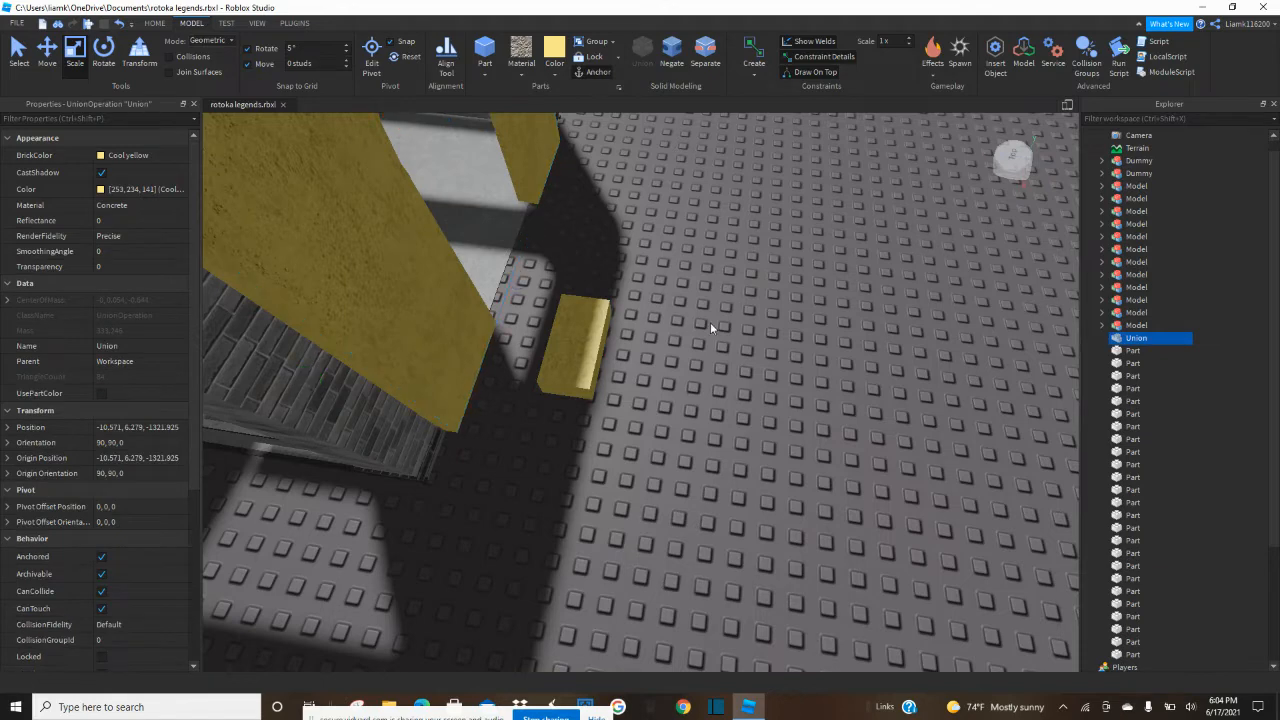
pyautogui.click(573, 344)
pyautogui.click(599, 74)
pyautogui.click(564, 350)
pyautogui.moveTo(560, 354); pyautogui.dragTo(441, 482)
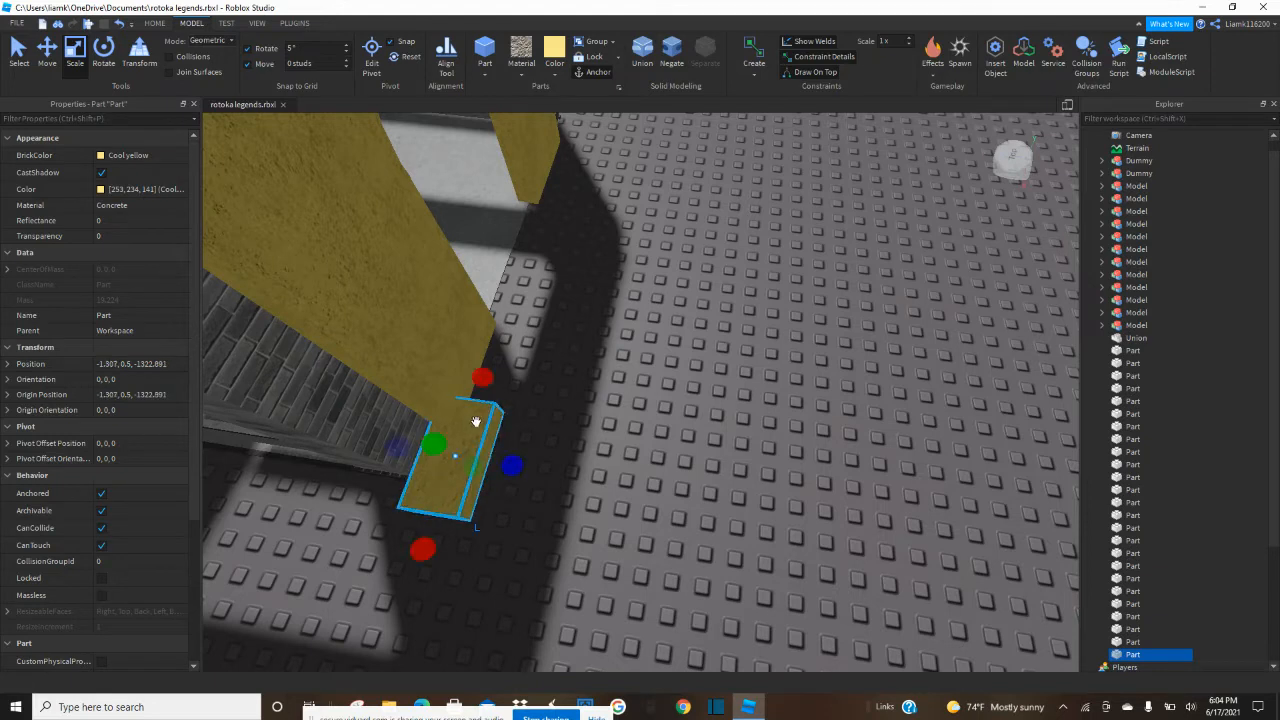
# Scale the block to a thin strip at the yellow wall's end and raise it to the wall's height.
pyautogui.moveTo(480, 376); pyautogui.dragTo(480, 404)
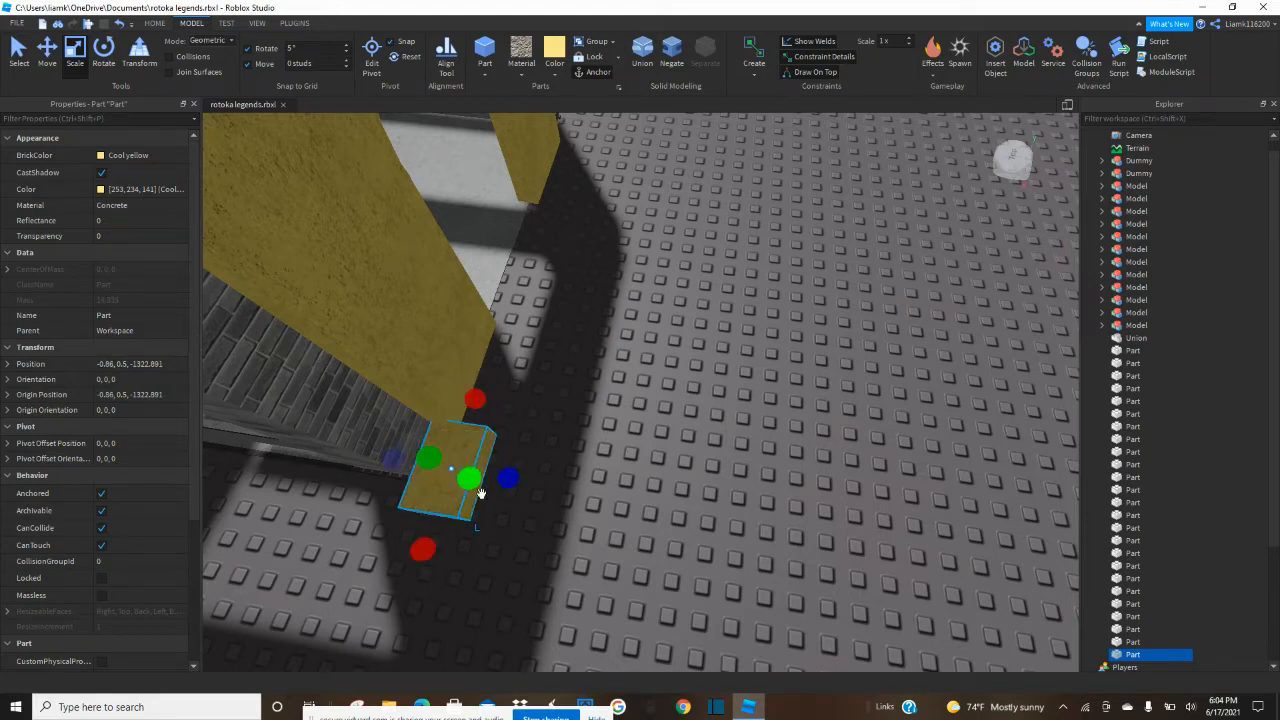
pyautogui.moveTo(435, 548); pyautogui.dragTo(439, 461)
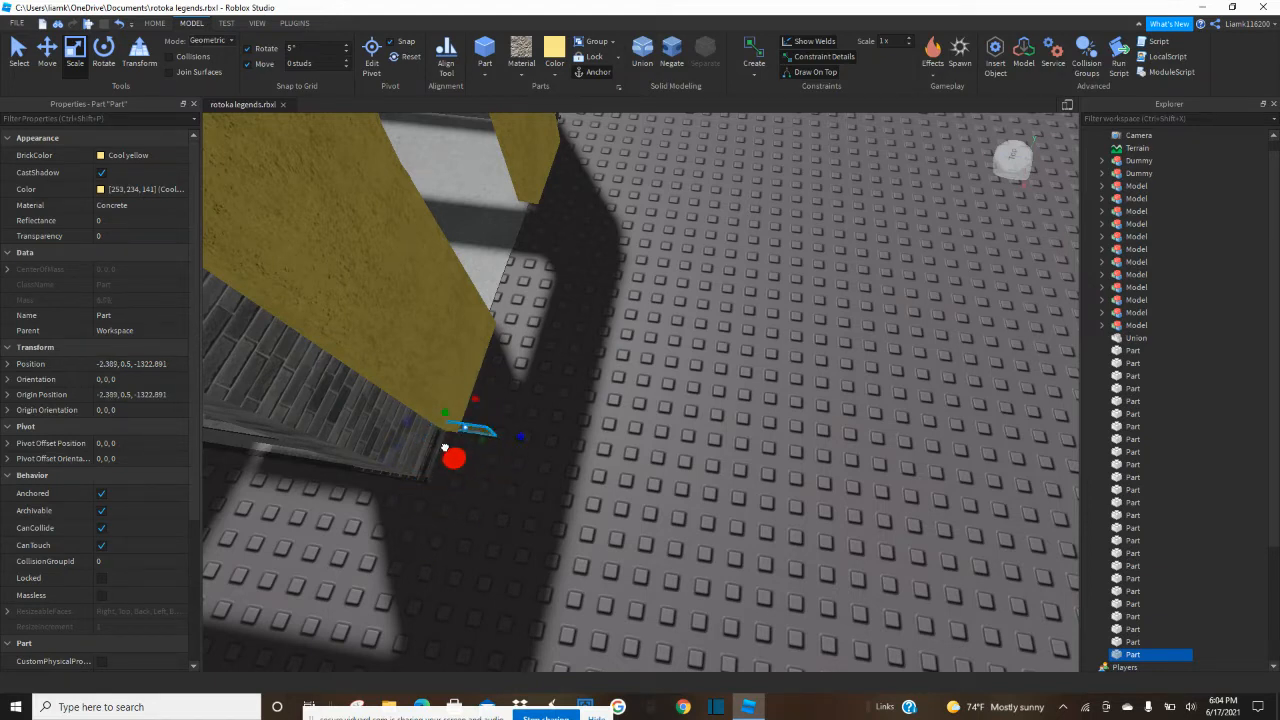
pyautogui.scroll(-4, 454, 449)
pyautogui.moveTo(553, 419); pyautogui.dragTo(506, 293)
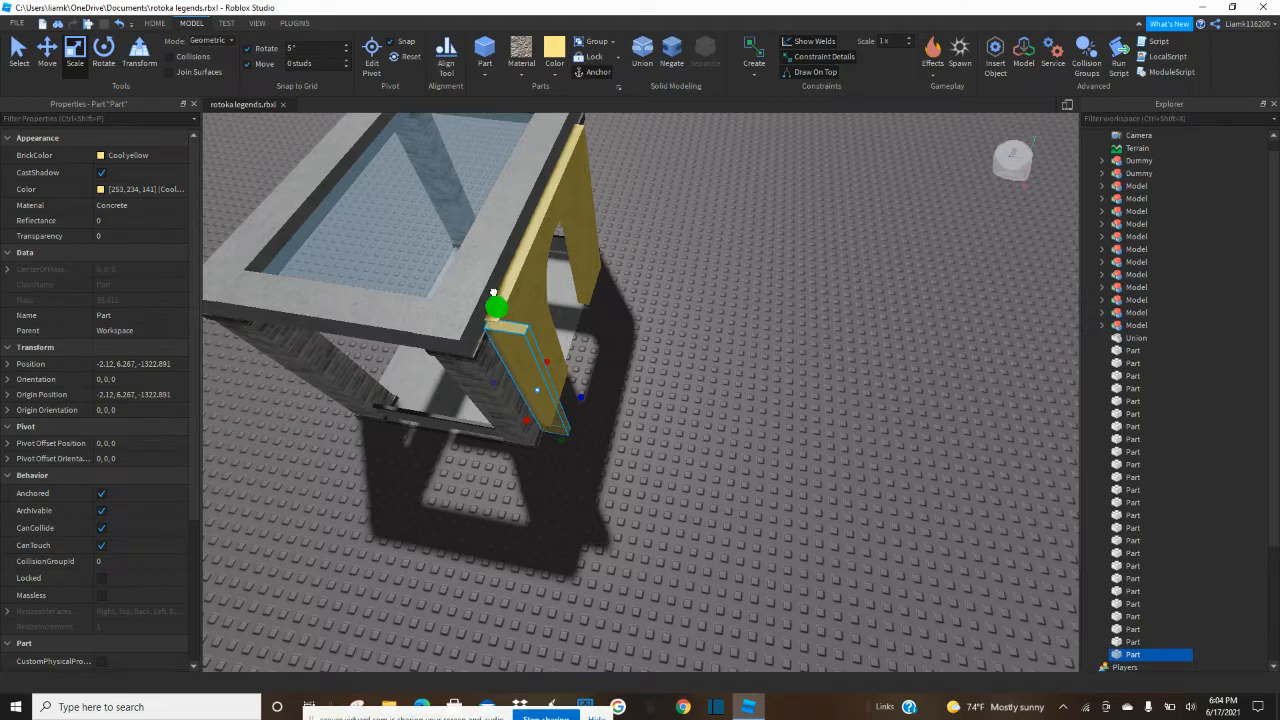
pyautogui.moveTo(527, 415); pyautogui.dragTo(524, 414)
pyautogui.moveTo(552, 410); pyautogui.dragTo(552, 410, button='right')
# Extend the thin strip outward from the pavilion to form a side wall perpendicular to the doorway wall.
pyautogui.moveTo(475, 349); pyautogui.dragTo(531, 379)
pyautogui.press('w')
pyautogui.moveTo(487, 298); pyautogui.dragTo(483, 298, button='right')
pyautogui.press('d')
pyautogui.moveTo(325, 309); pyautogui.dragTo(322, 320)
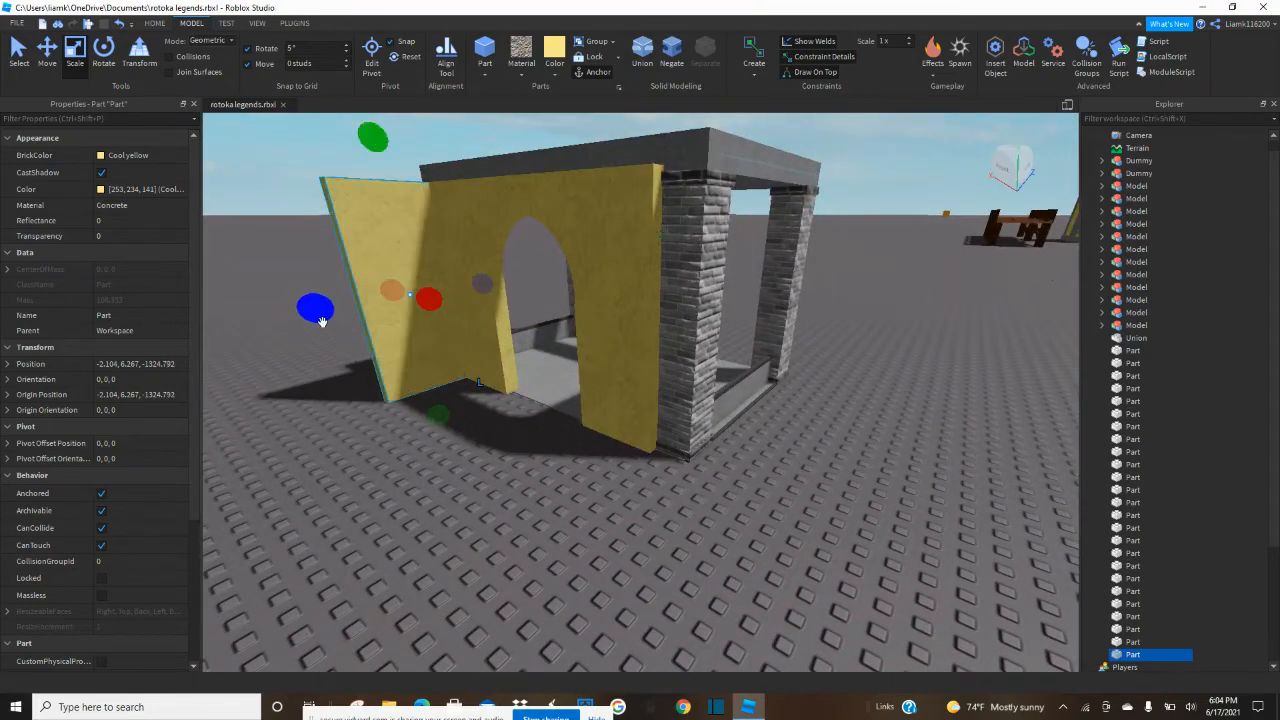
# Duplicate the perpendicular side wall and move the copy to the opposite end of the doorway wall.
pyautogui.click(356, 447)
pyautogui.press('a')
pyautogui.moveTo(356, 448); pyautogui.dragTo(354, 446, button='right')
pyautogui.press('s')
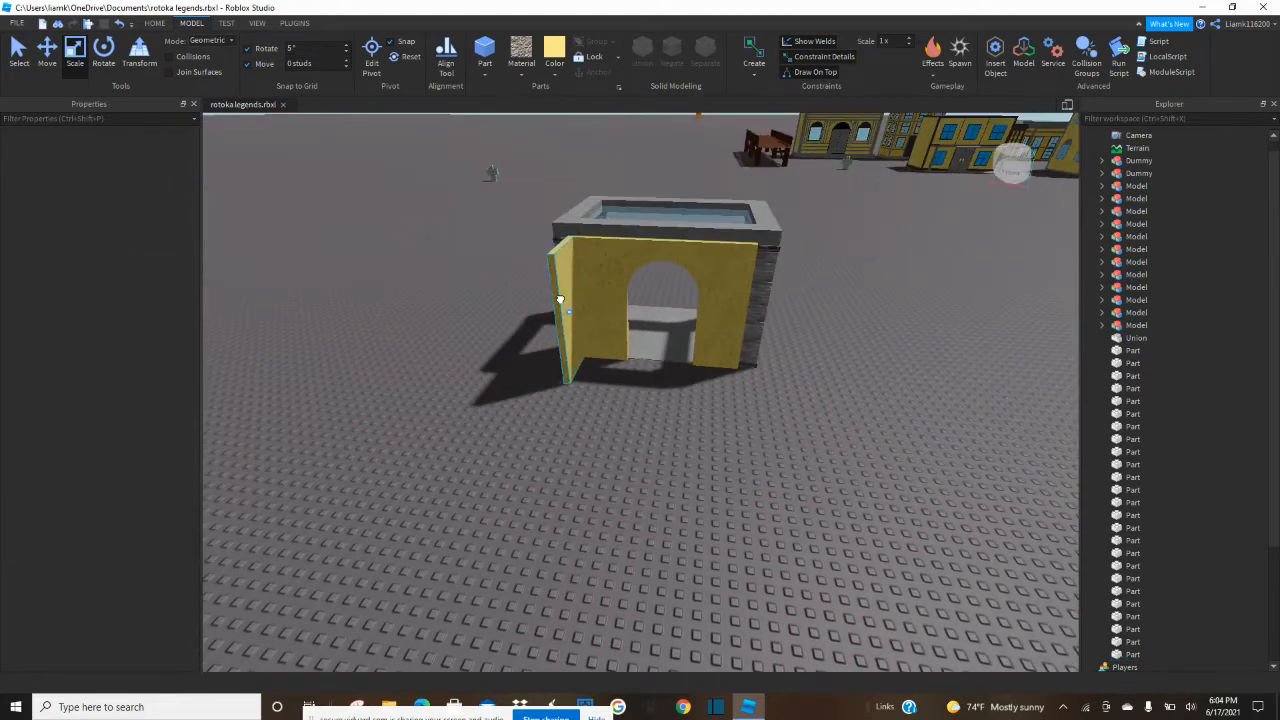
pyautogui.click(560, 300)
pyautogui.click(55, 52)
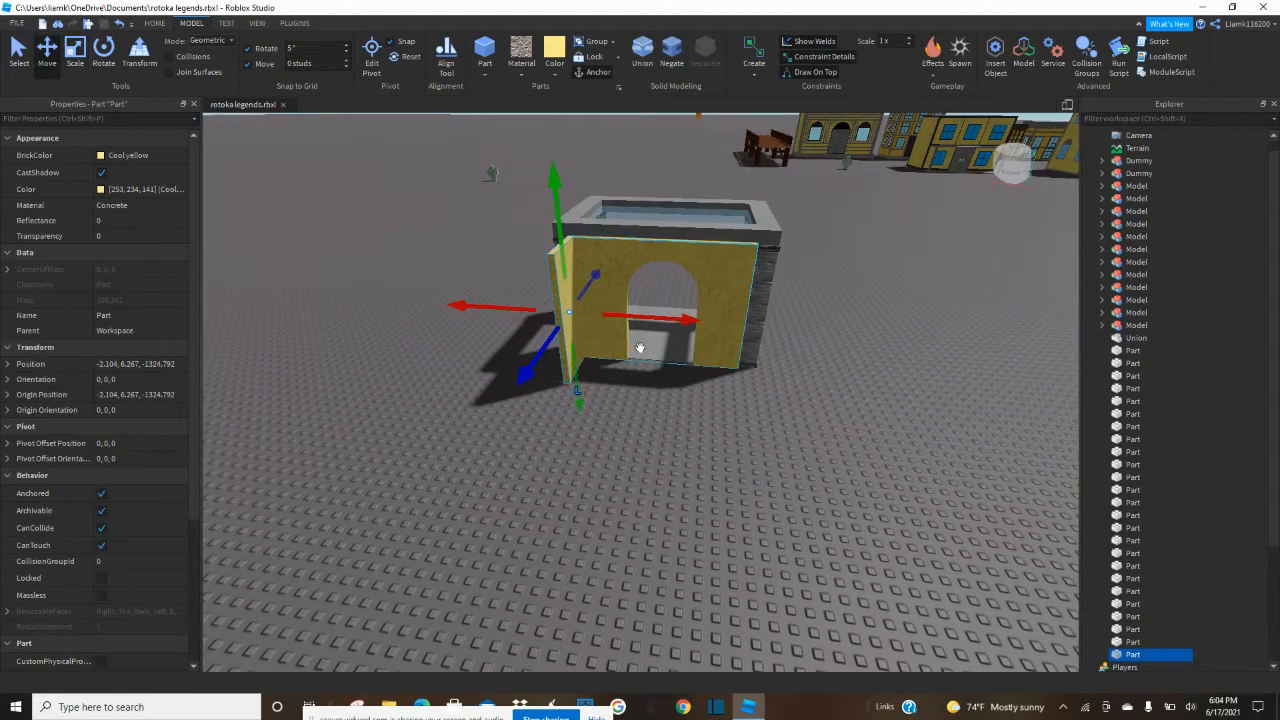
pyautogui.moveTo(672, 329); pyautogui.dragTo(864, 378)
pyautogui.press('f')
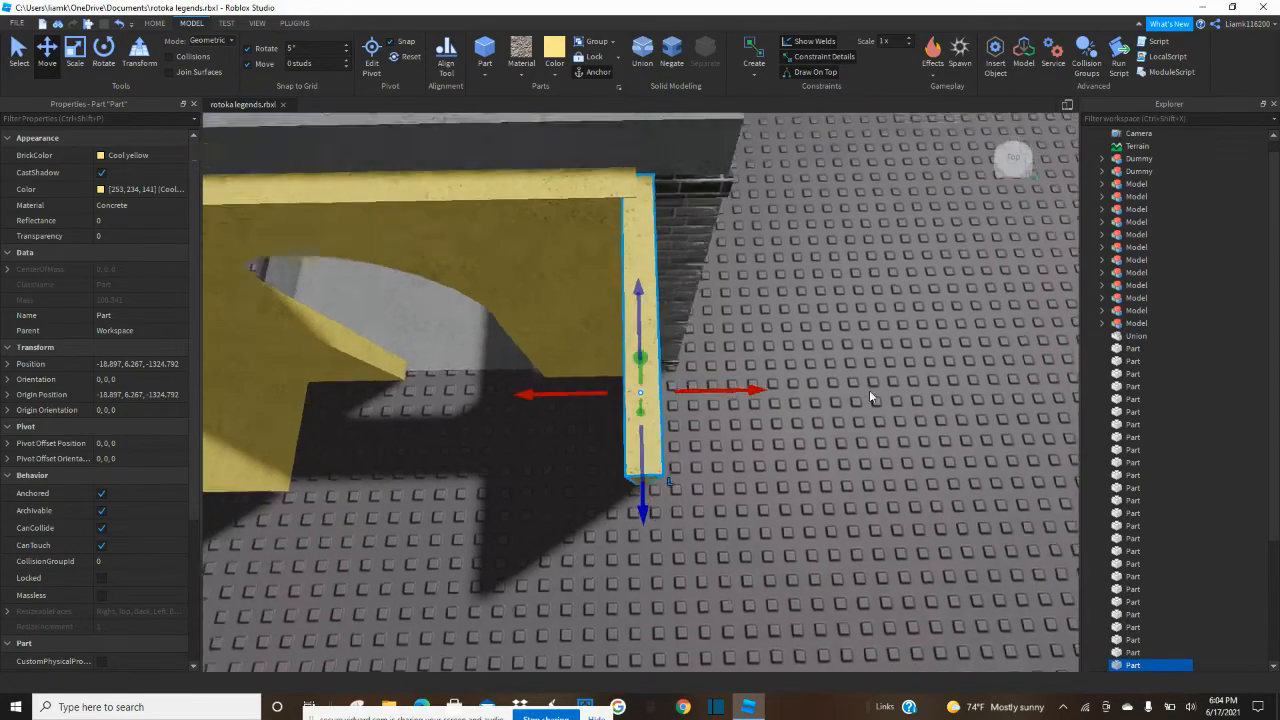
pyautogui.scroll(-4, 869, 389)
pyautogui.click(894, 429)
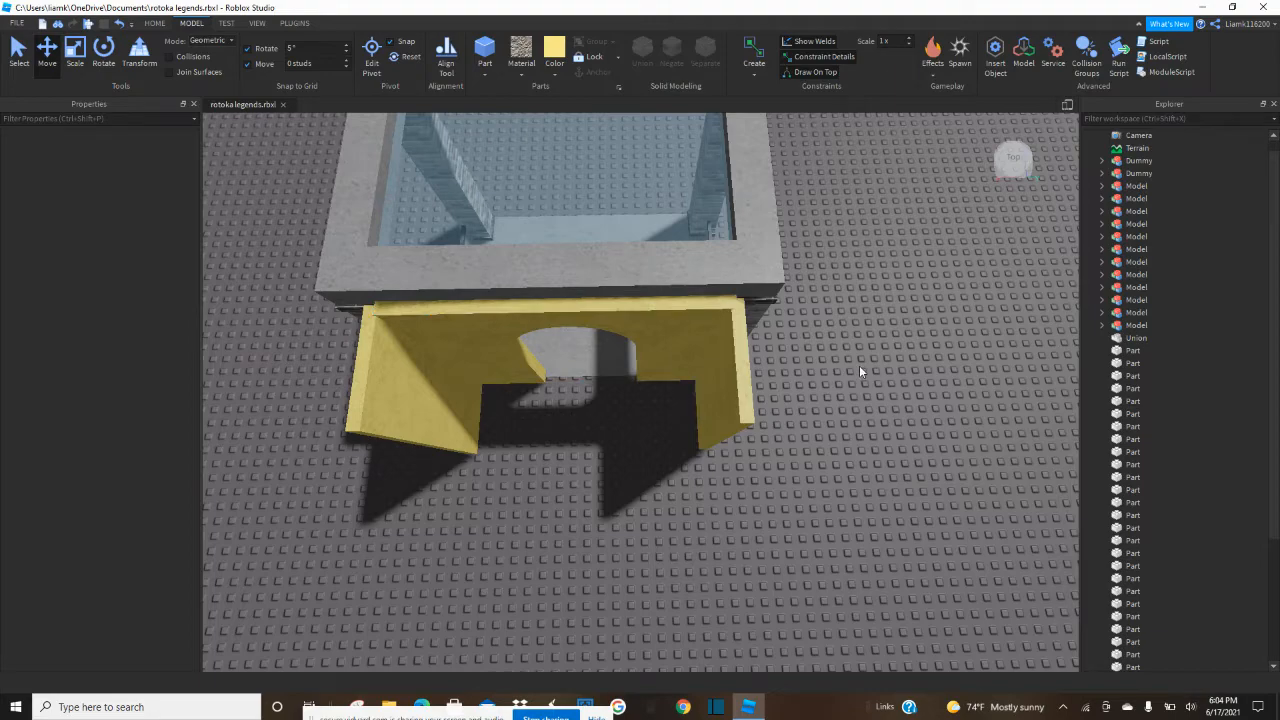
# Duplicate the second side wall and shrink the copy's length down to its outer end.
pyautogui.moveTo(412, 332); pyautogui.dragTo(412, 332, button='right')
pyautogui.scroll(2, 497, 251)
pyautogui.moveTo(510, 288)
pyautogui.mouseDown(button='right')
pyautogui.moveTo(486, 272)
pyautogui.moveTo(509, 280)
pyautogui.mouseUp(button='right')
pyautogui.scroll(1, 503, 278)
pyautogui.press('s')
pyautogui.press('q')
pyautogui.press('d')
pyautogui.press('d')
pyautogui.press('d')
pyautogui.click(490, 260)
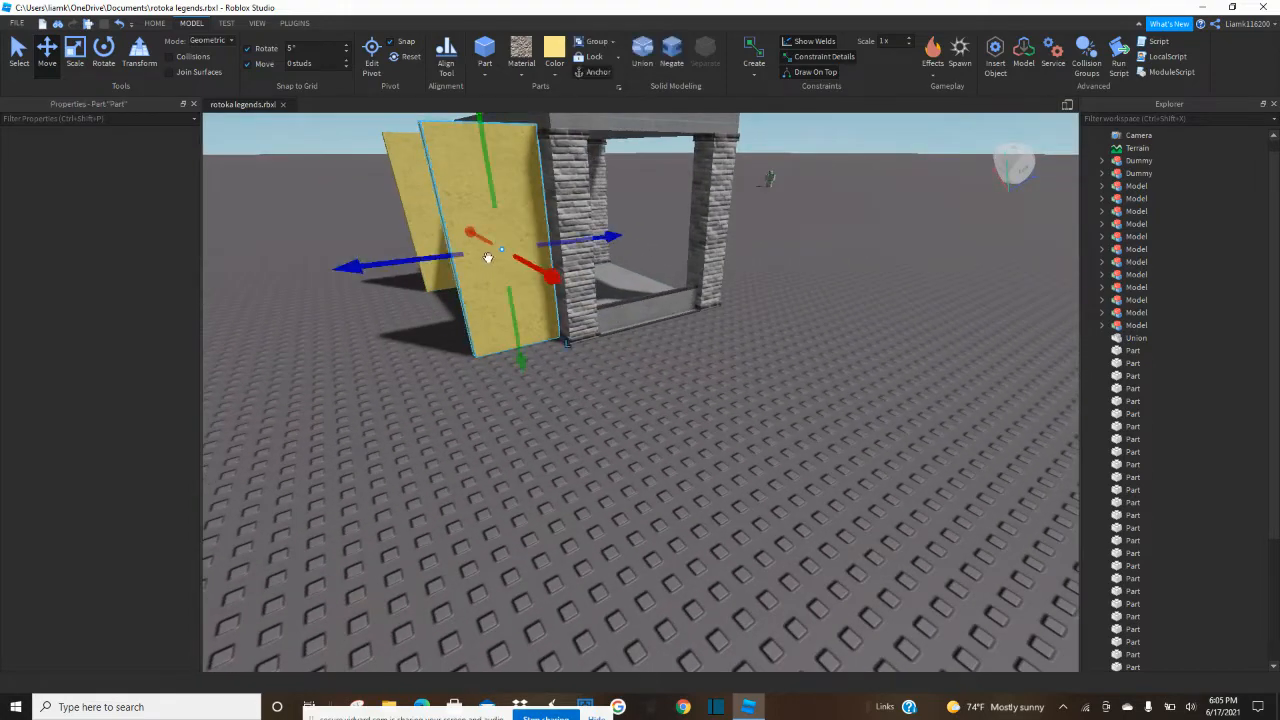
pyautogui.click(75, 49)
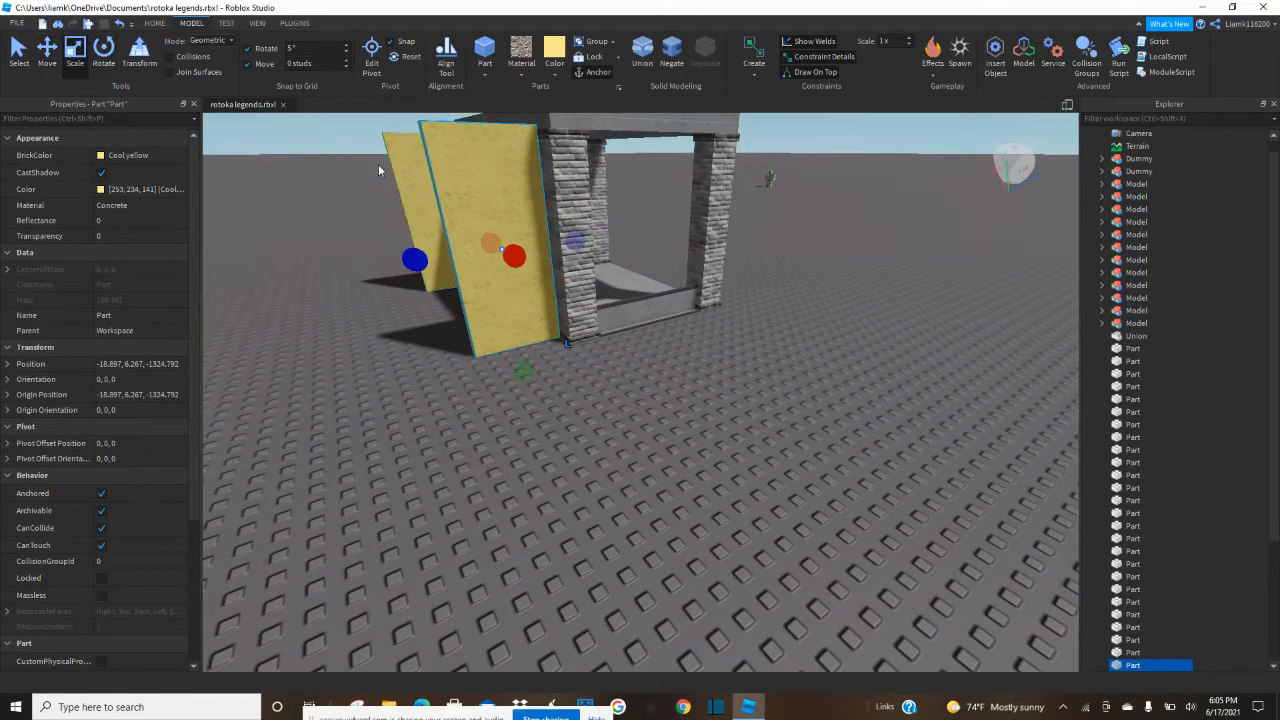
pyautogui.moveTo(571, 243); pyautogui.dragTo(497, 266)
# Extend the shortened copy sideways from the side wall's outer end, parallel to the doorway wall.
pyautogui.moveTo(497, 266); pyautogui.dragTo(660, 256, button='right')
pyautogui.scroll(-5, 718, 256)
pyautogui.moveTo(701, 248); pyautogui.dragTo(747, 277)
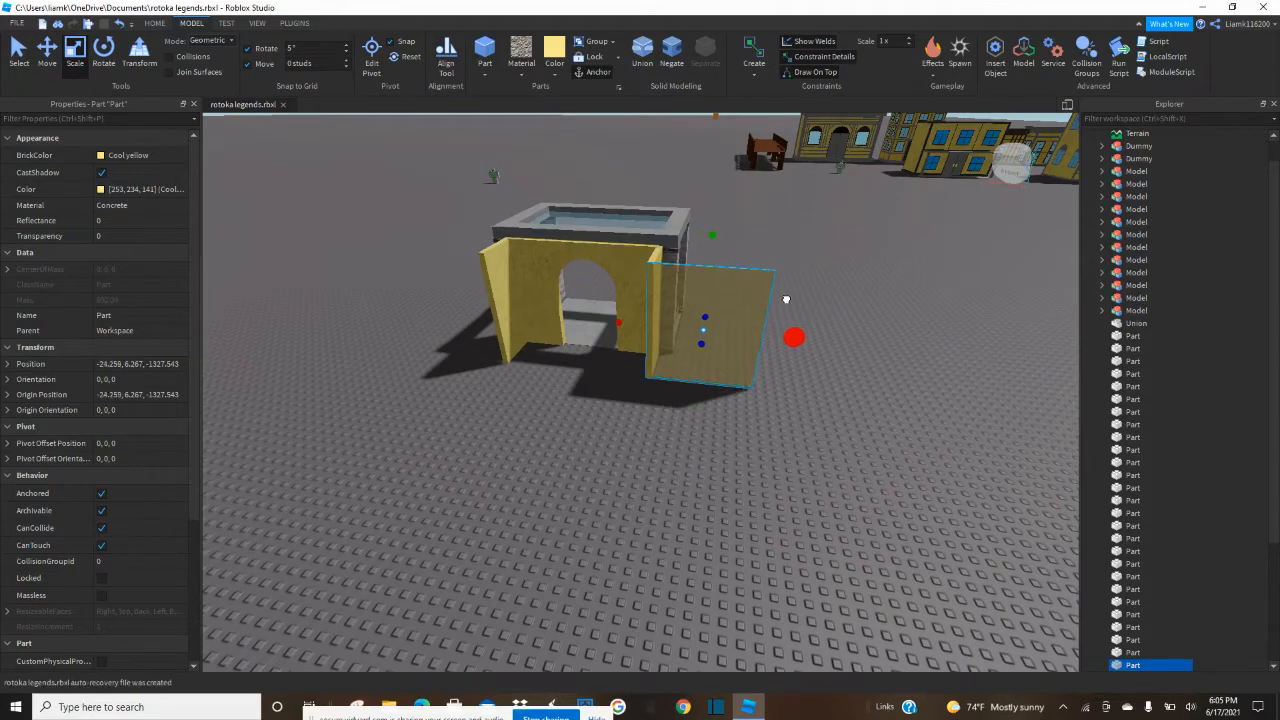
pyautogui.moveTo(787, 300); pyautogui.dragTo(804, 301)
# Duplicate the sideways wall, narrow the copy to its far end and extend it into a long perpendicular wall.
pyautogui.moveTo(625, 323); pyautogui.dragTo(701, 357)
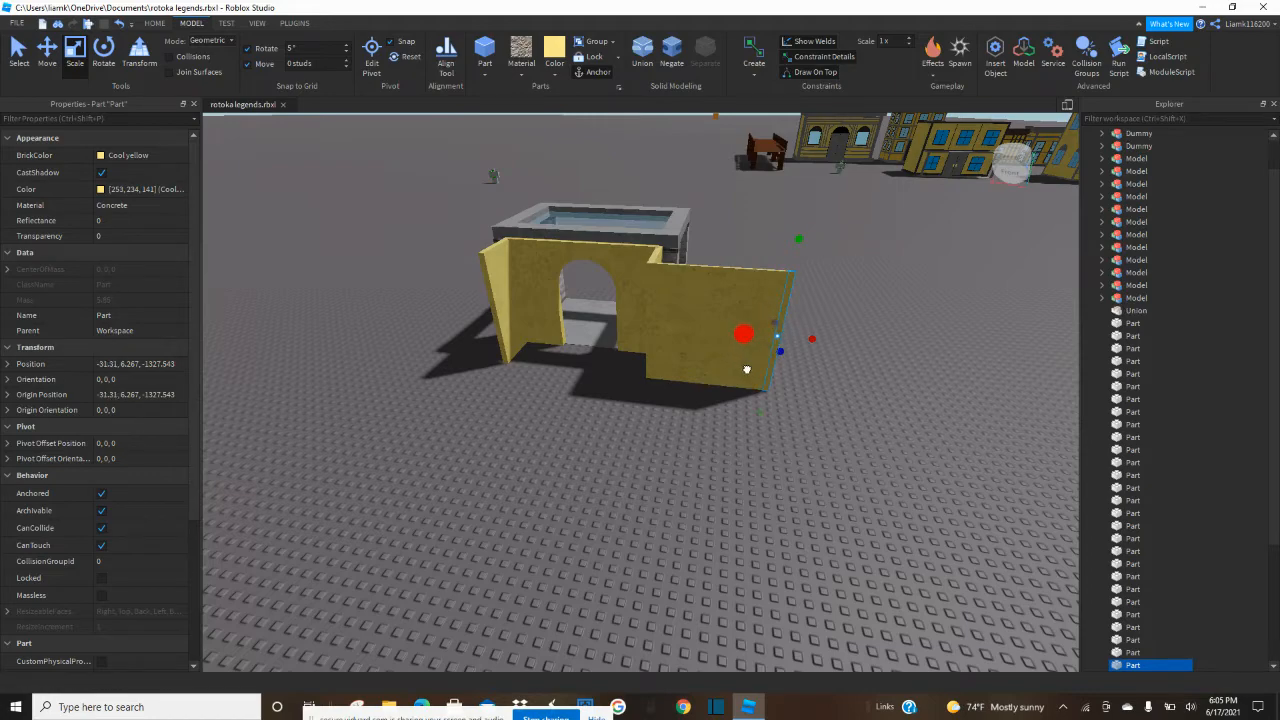
pyautogui.moveTo(782, 358); pyautogui.dragTo(813, 523)
pyautogui.scroll(5, 815, 524)
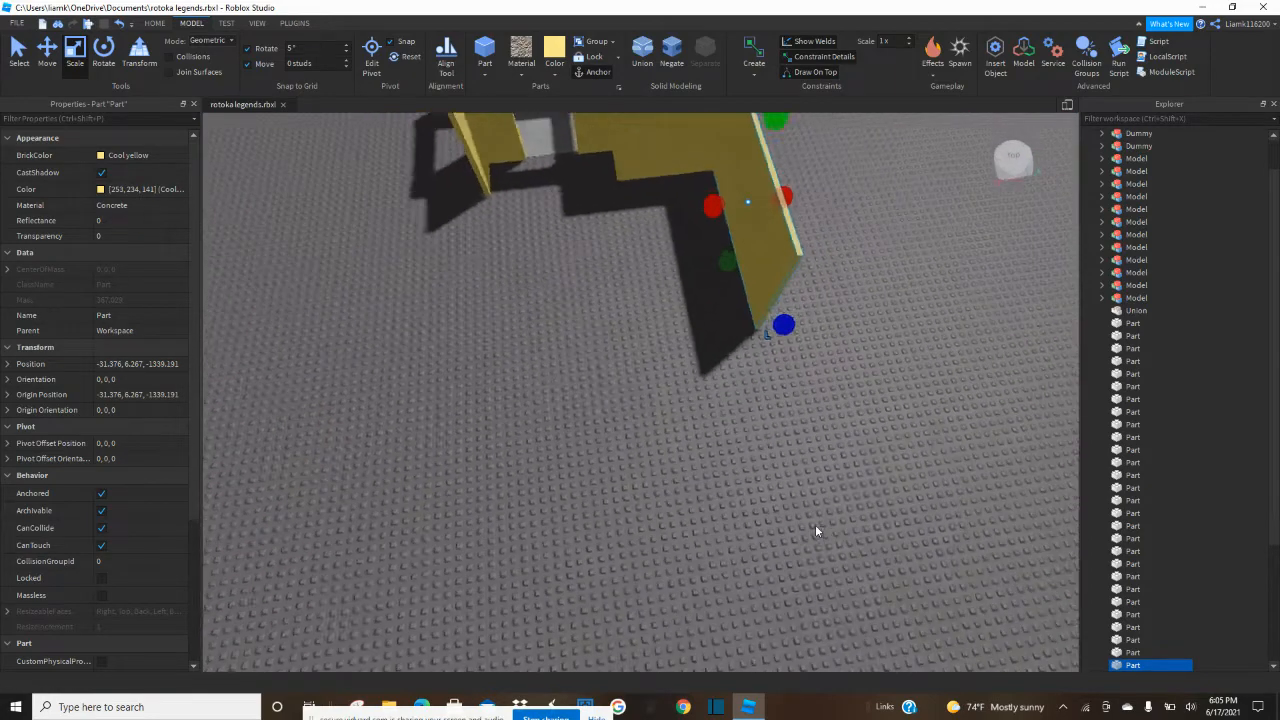
pyautogui.scroll(-5, 815, 524)
pyautogui.moveTo(815, 524); pyautogui.dragTo(811, 516, button='right')
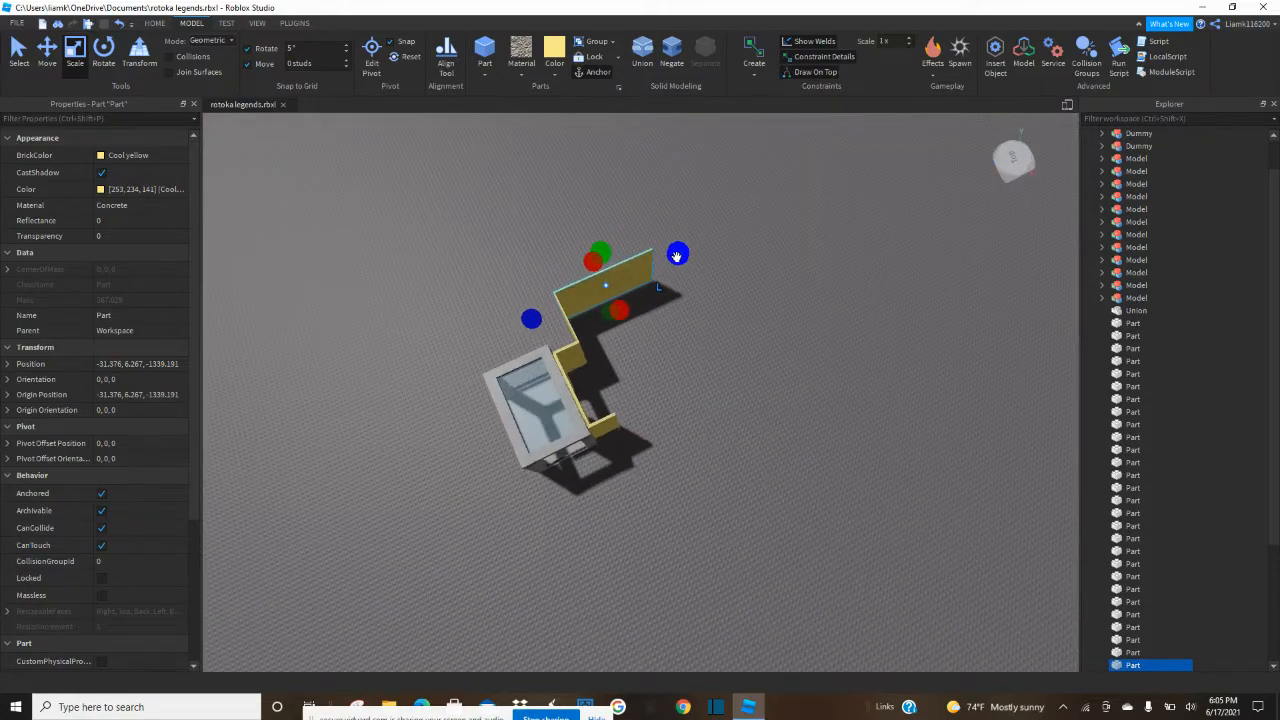
pyautogui.moveTo(676, 257); pyautogui.dragTo(686, 255)
# Duplicate the sideways wall section and move the copy to the opposite side of the doorway.
pyautogui.click(725, 317)
pyautogui.moveTo(725, 317); pyautogui.dragTo(690, 299, button='right')
pyautogui.scroll(6, 725, 317)
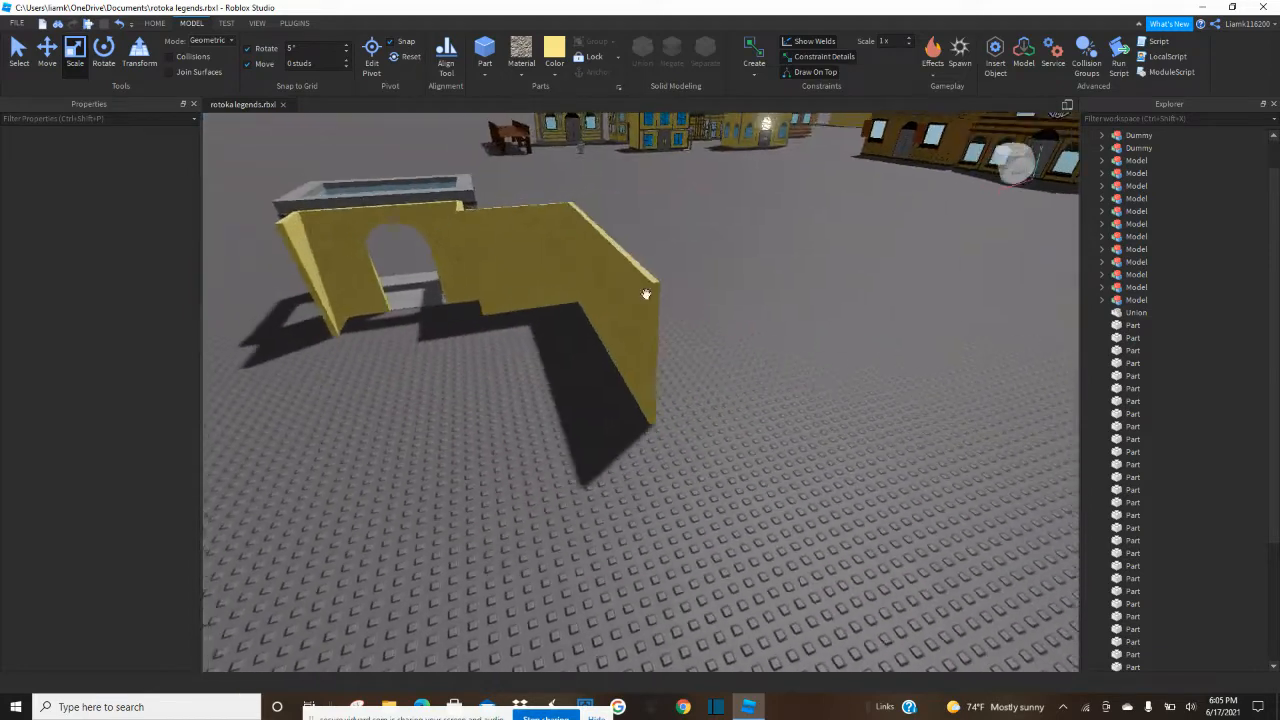
pyautogui.scroll(-3, 690, 299)
pyautogui.click(546, 267)
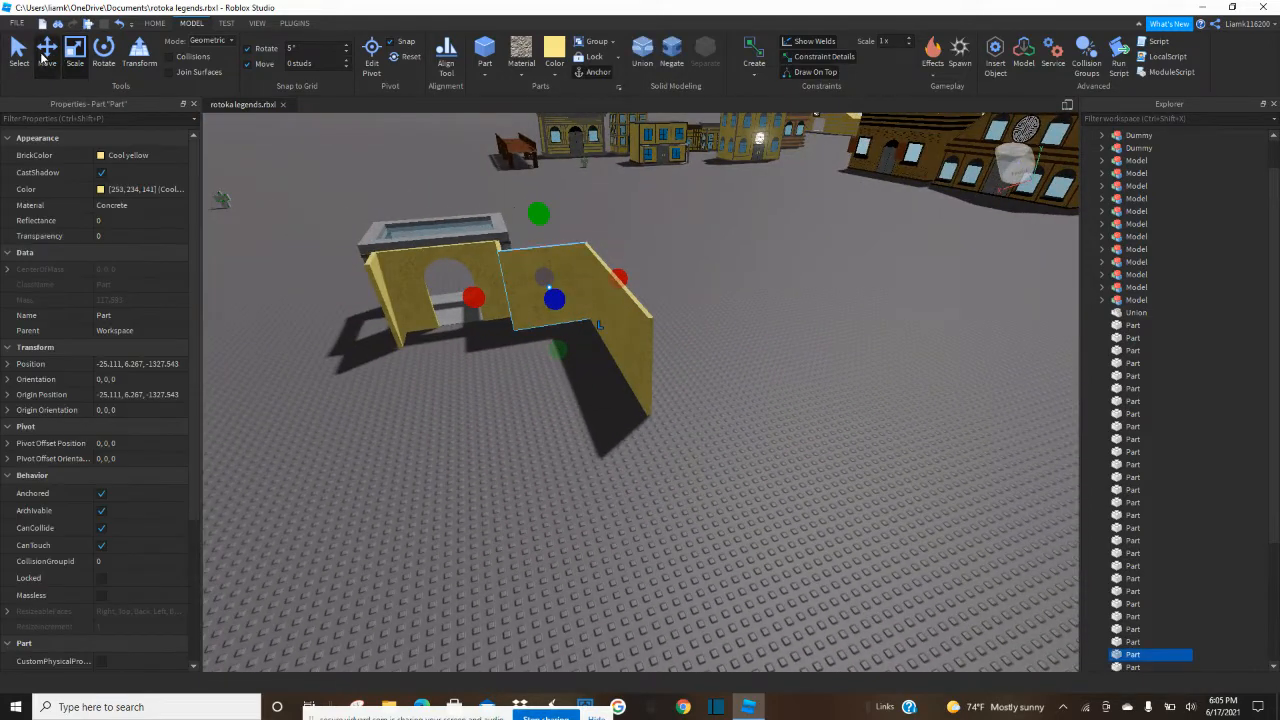
pyautogui.click(46, 55)
pyautogui.moveTo(664, 274); pyautogui.dragTo(476, 304)
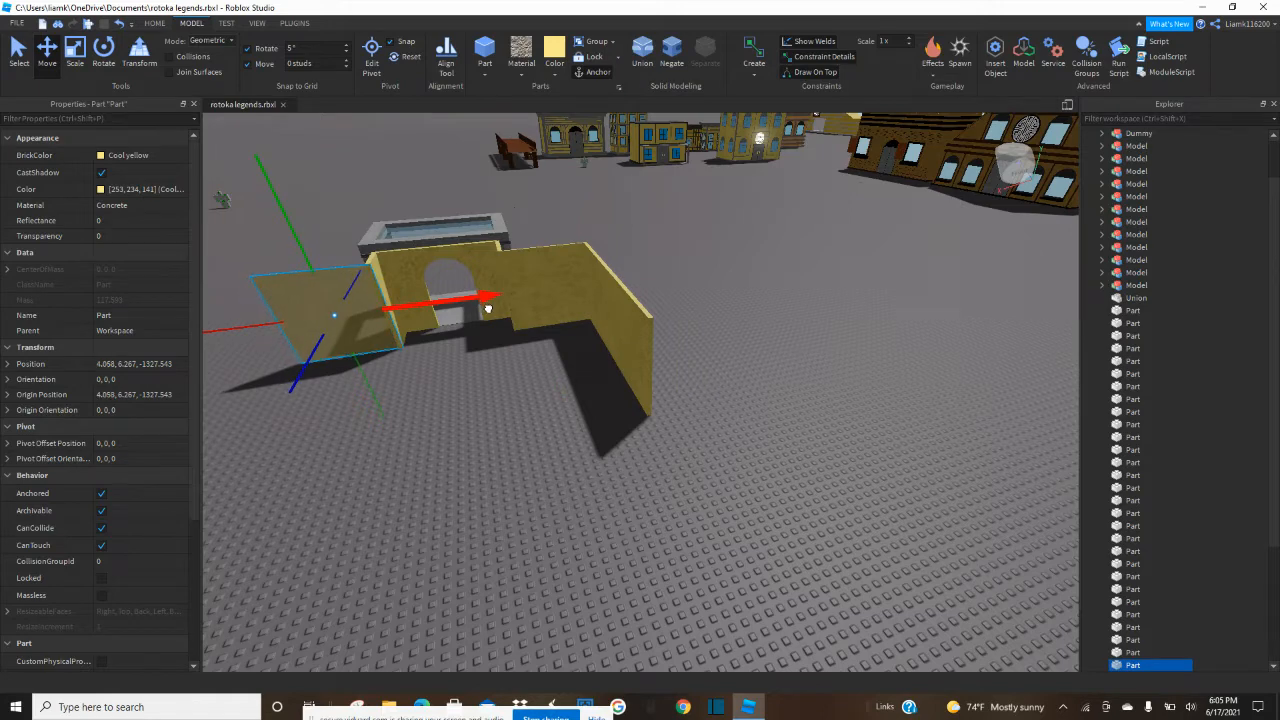
# Fine-tune the copied section's position so its edge meets the outer end of the first side wall.
pyautogui.scroll(5, 488, 308)
pyautogui.moveTo(488, 308); pyautogui.dragTo(478, 325, button='right')
pyautogui.moveTo(449, 349); pyautogui.dragTo(805, 367)
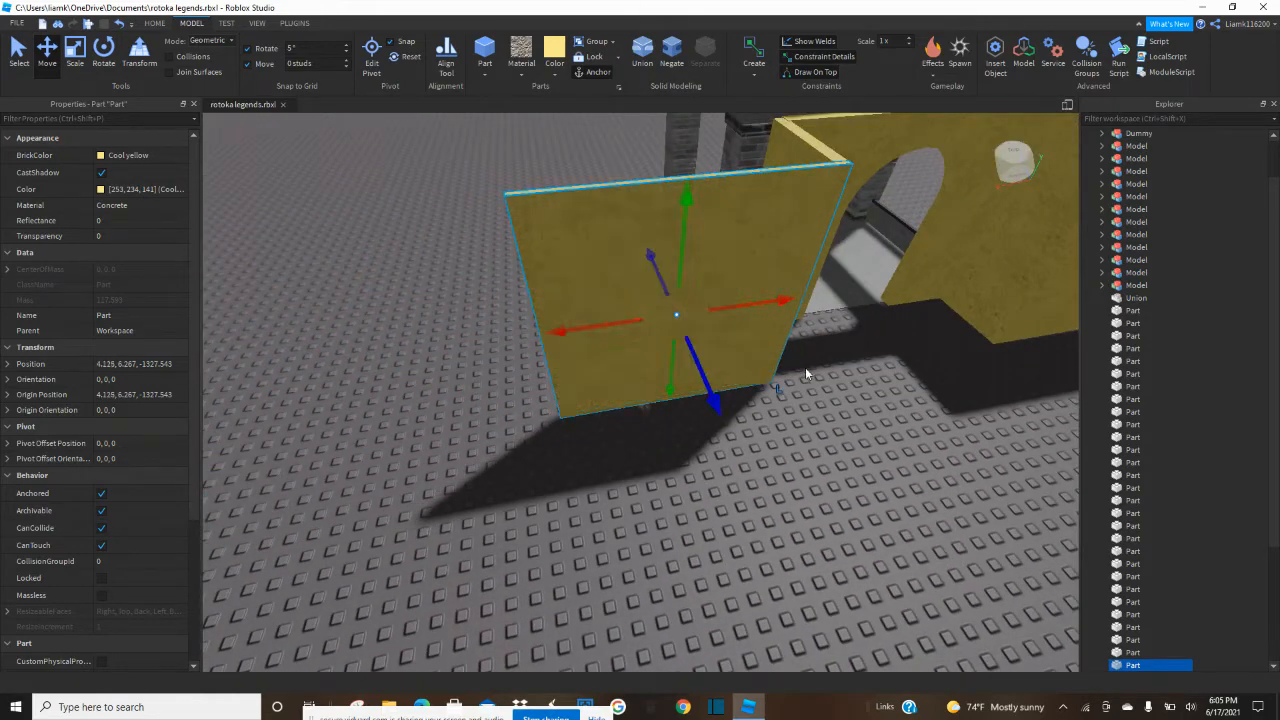
pyautogui.click(835, 448)
pyautogui.scroll(-4, 835, 448)
pyautogui.moveTo(835, 448); pyautogui.dragTo(835, 448, button='right')
pyautogui.scroll(-4, 835, 453)
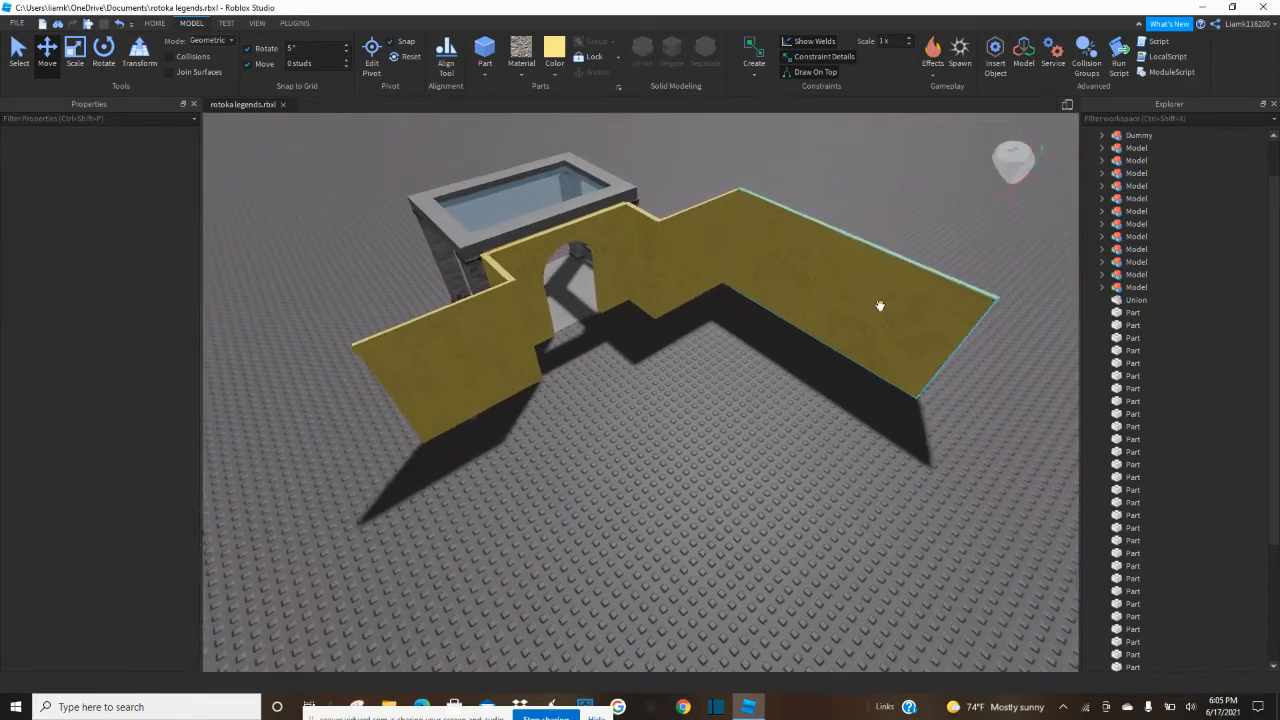
# Duplicate the long perpendicular wall and move the copy to the outer end of the sideways wall on the doorway's opposite side.
pyautogui.click(869, 305)
pyautogui.moveTo(752, 331); pyautogui.dragTo(292, 489)
pyautogui.click(803, 424)
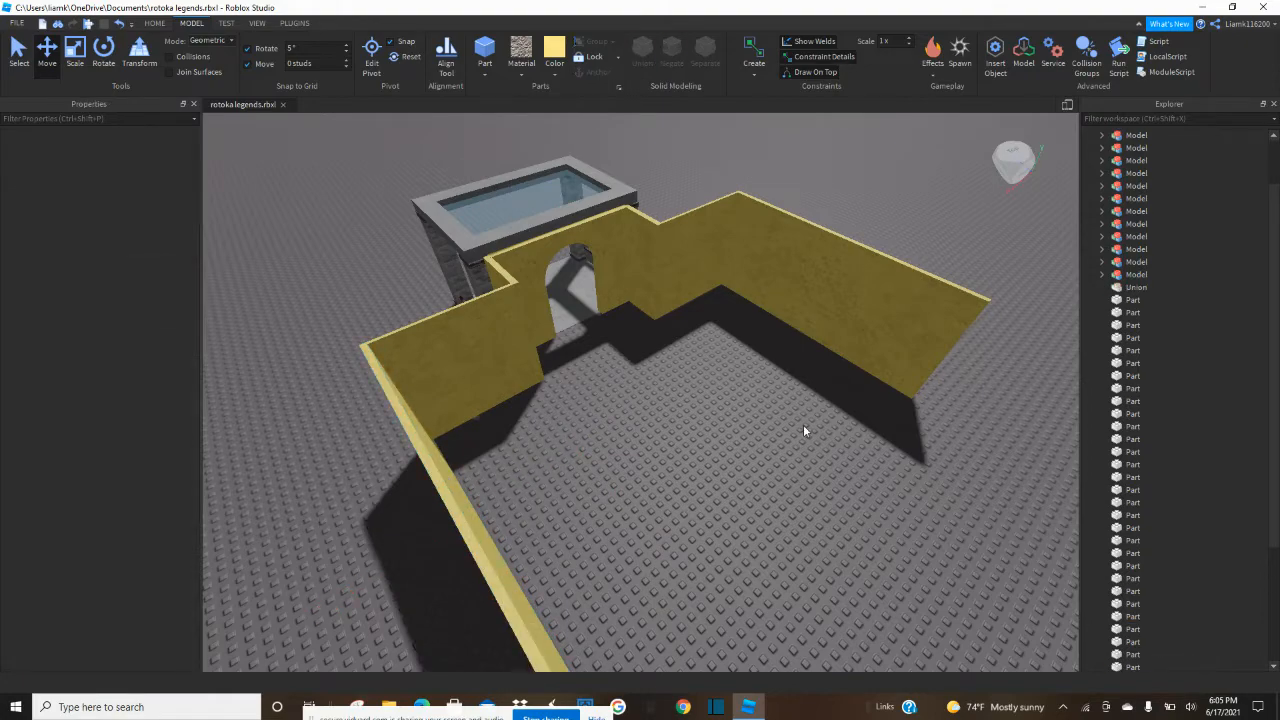
# Duplicate one of the long side walls and shorten the copy to a short section at its far end.
pyautogui.scroll(8, 756, 446)
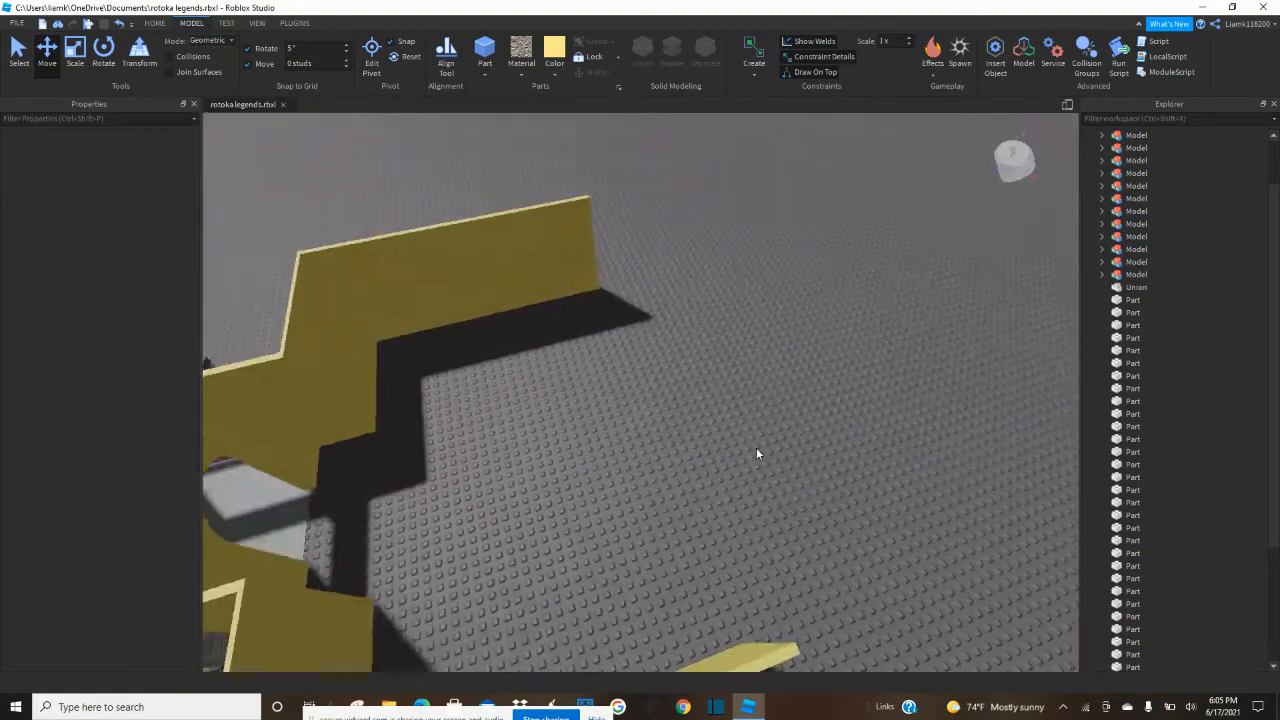
pyautogui.scroll(-6, 757, 449)
pyautogui.moveTo(760, 448); pyautogui.dragTo(756, 446, button='right')
pyautogui.scroll(-1, 742, 430)
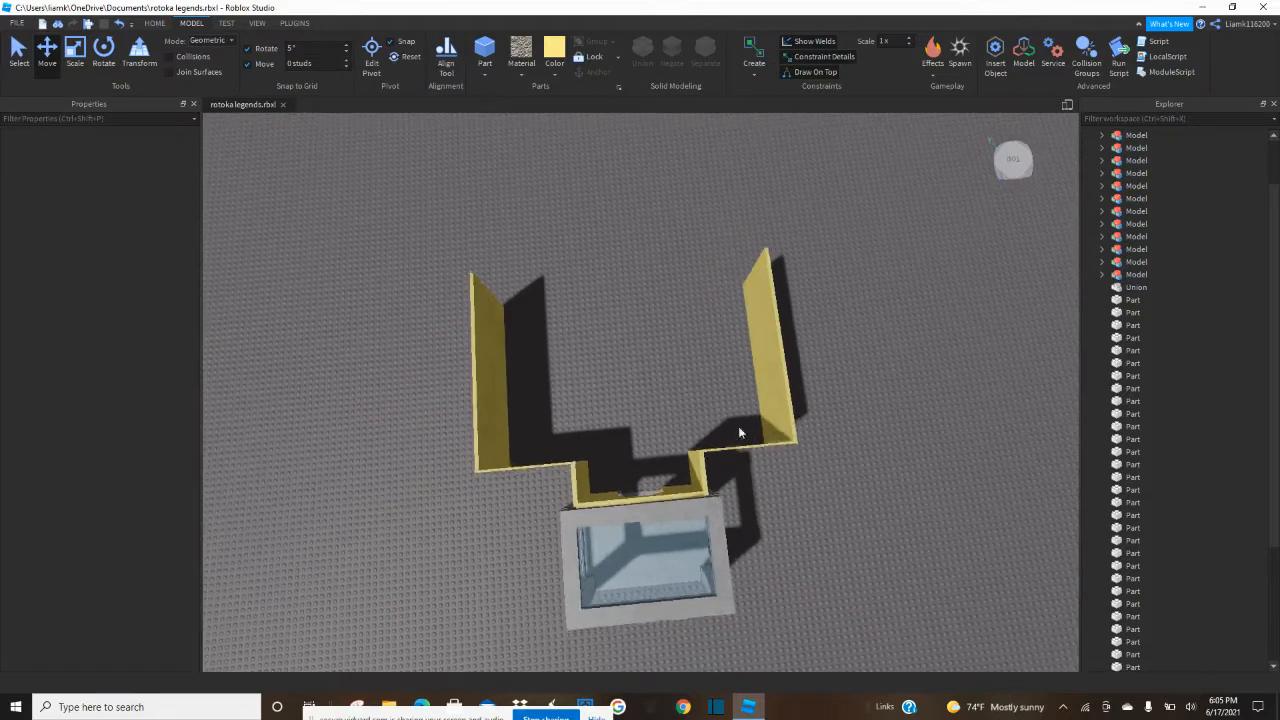
pyautogui.scroll(2, 620, 370)
pyautogui.click(474, 306)
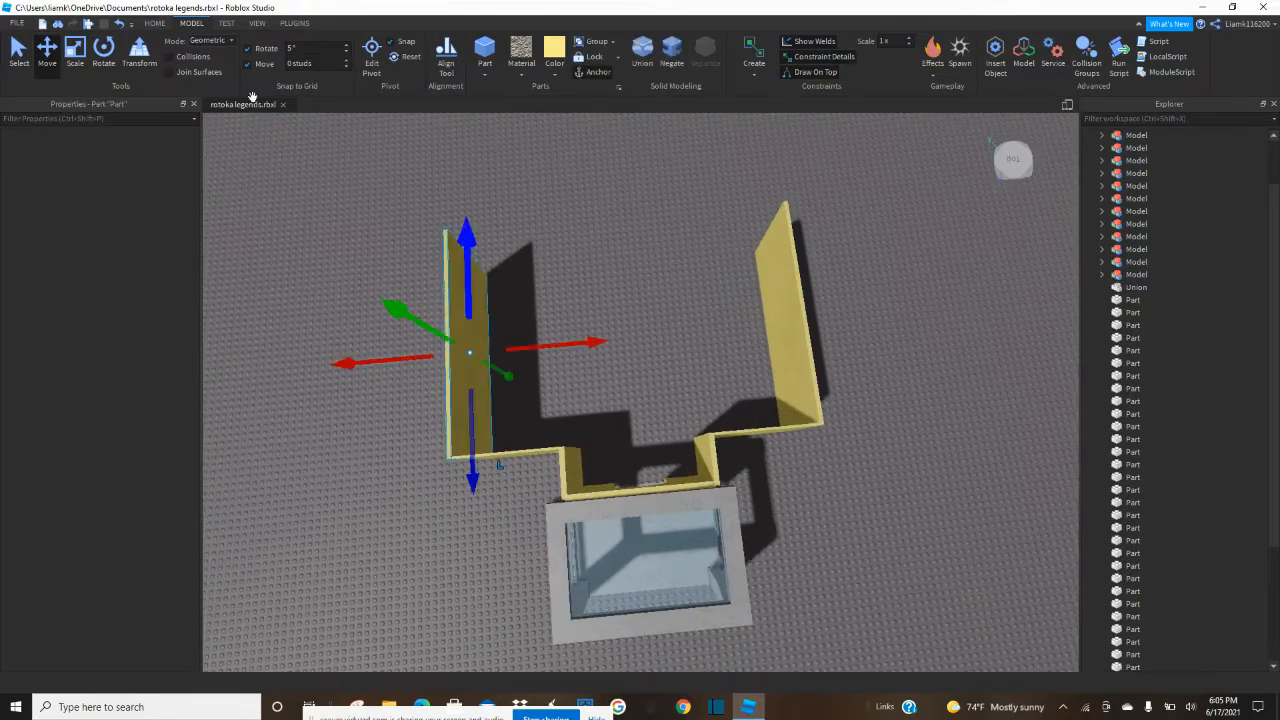
pyautogui.click(78, 52)
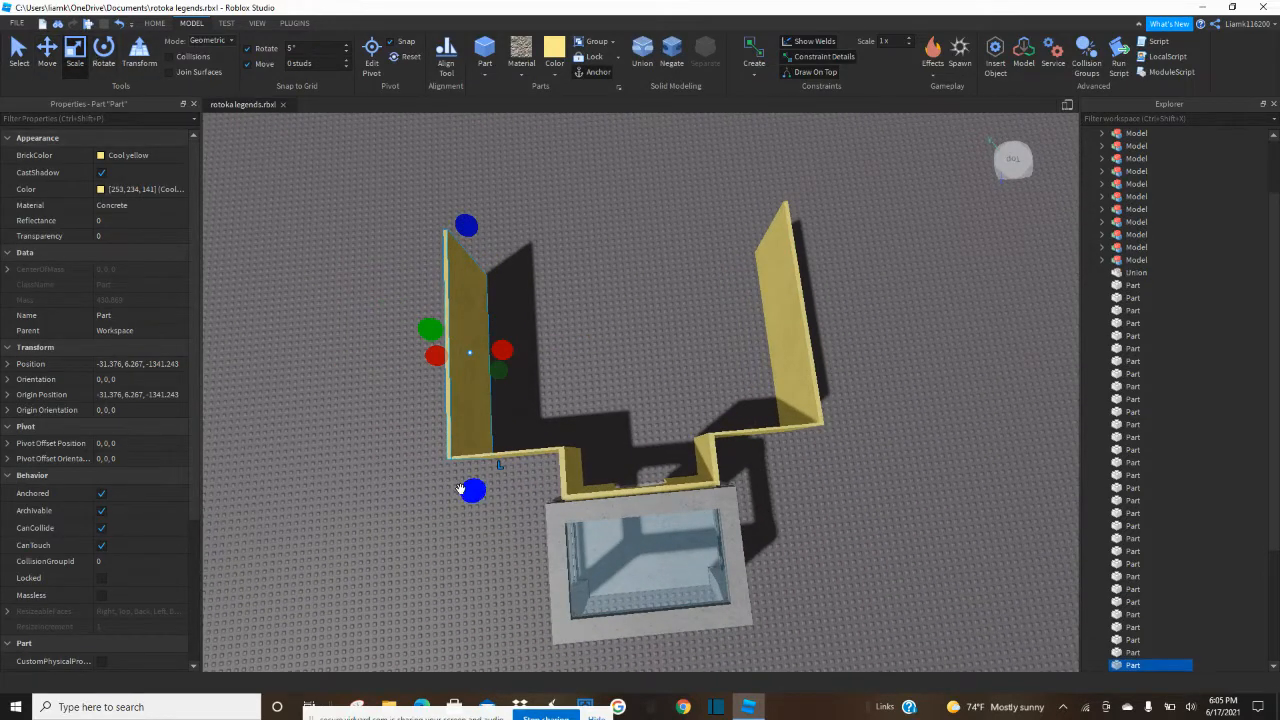
pyautogui.moveTo(472, 486); pyautogui.dragTo(462, 357)
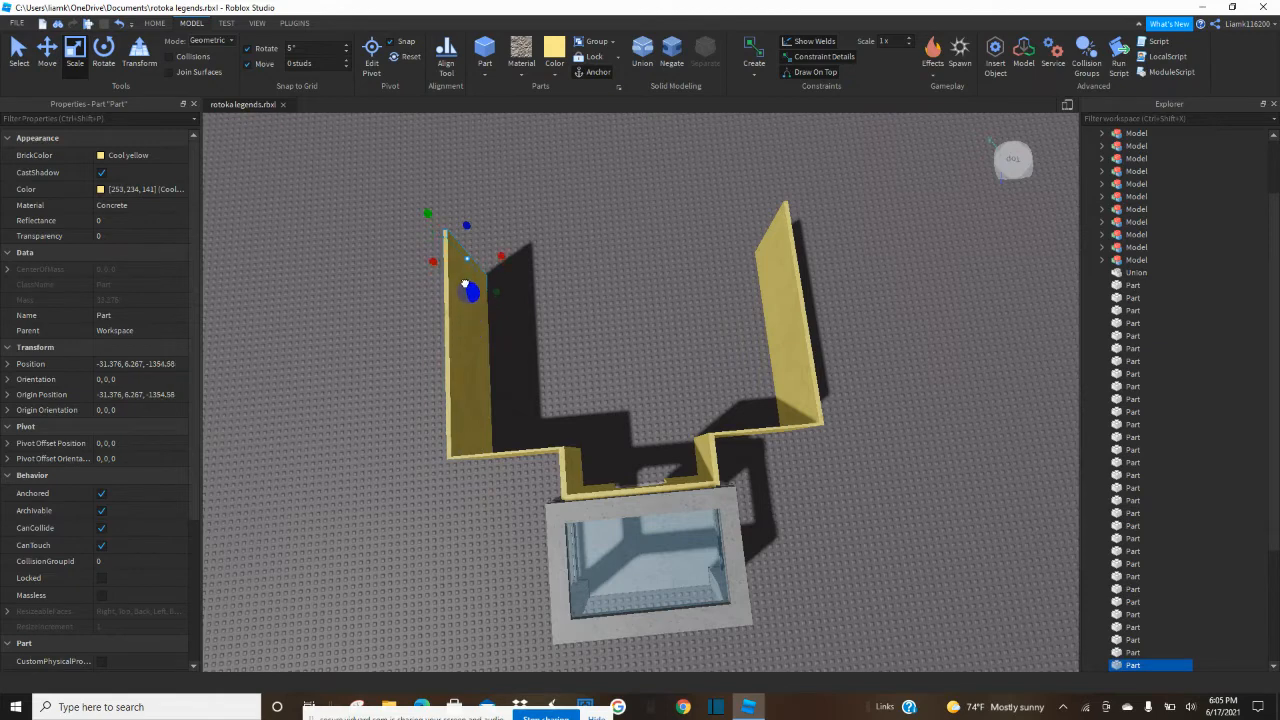
# Extend the shortened copy across to the opposite long wall, closing the enclosure, and adjust its thickness.
pyautogui.moveTo(503, 254); pyautogui.dragTo(760, 246)
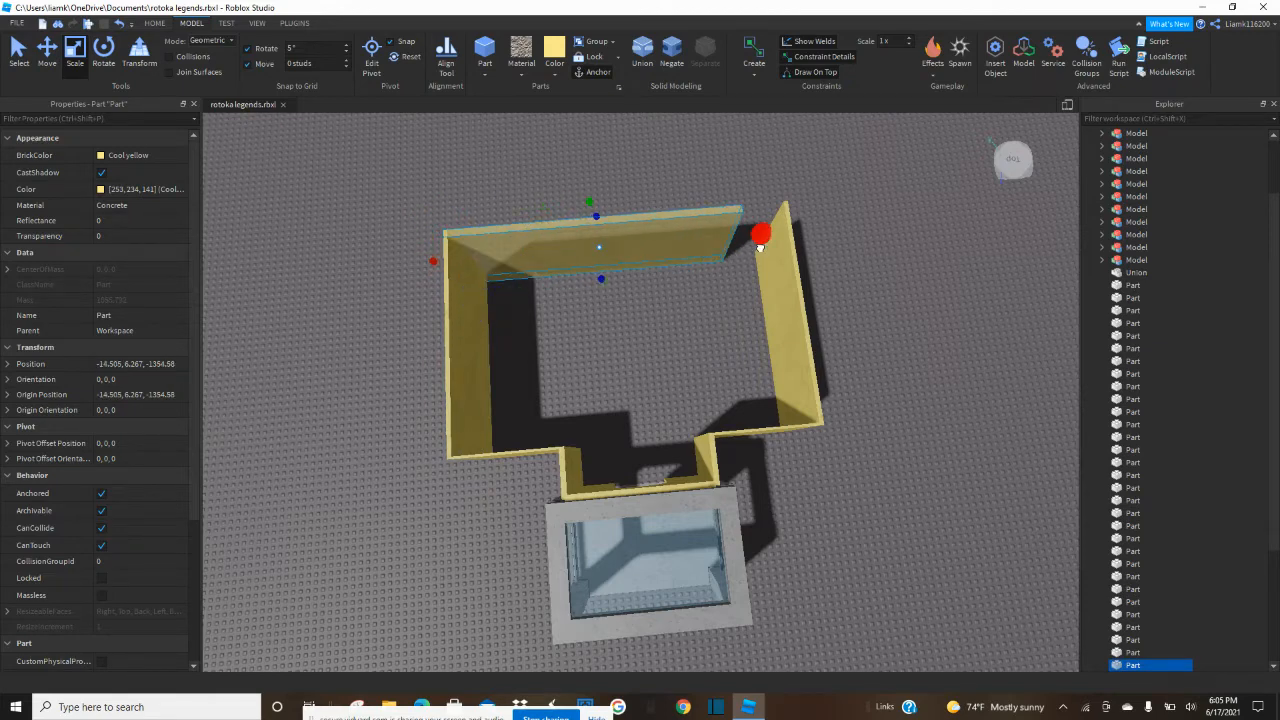
pyautogui.moveTo(622, 277); pyautogui.dragTo(622, 274)
pyautogui.rightClick(622, 273)
pyautogui.click(912, 282)
# Insert a new part on the ground inside the enclosure, anchor it and flatten it into a thin slab.
pyautogui.scroll(1, 916, 277)
pyautogui.scroll(6, 728, 347)
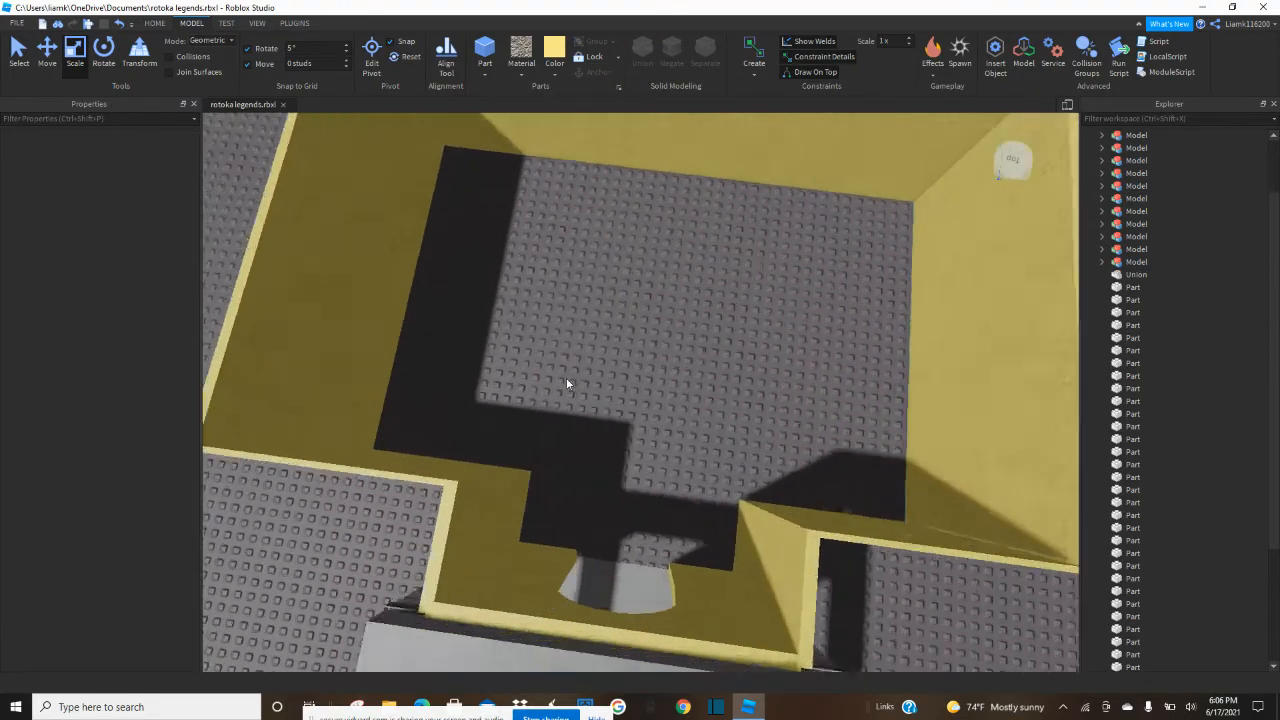
pyautogui.scroll(-5, 657, 318)
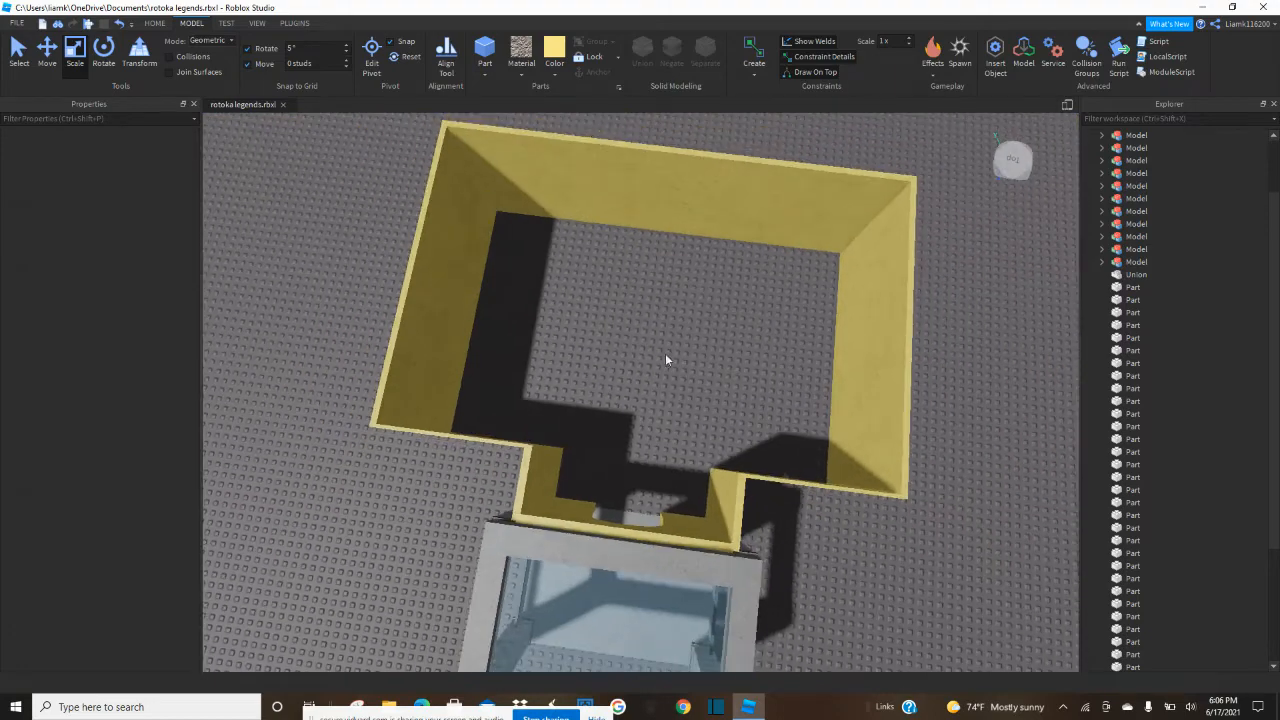
pyautogui.scroll(-2, 690, 265)
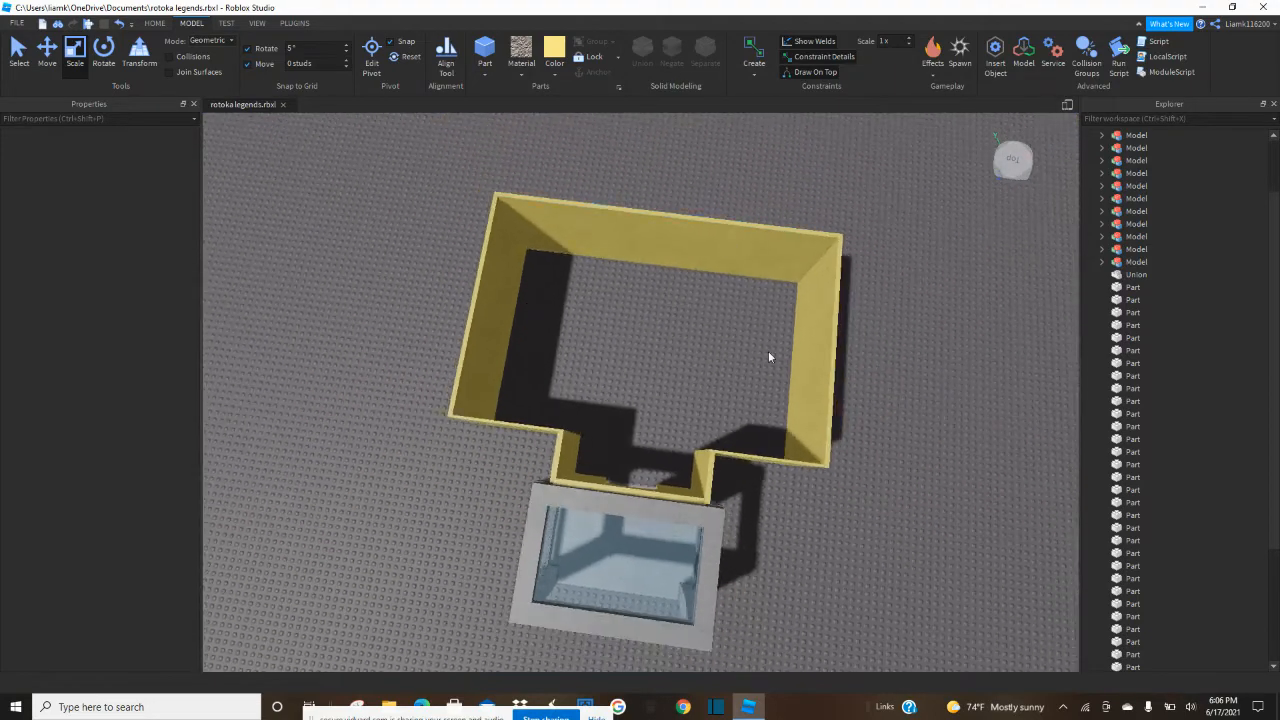
pyautogui.scroll(10, 611, 358)
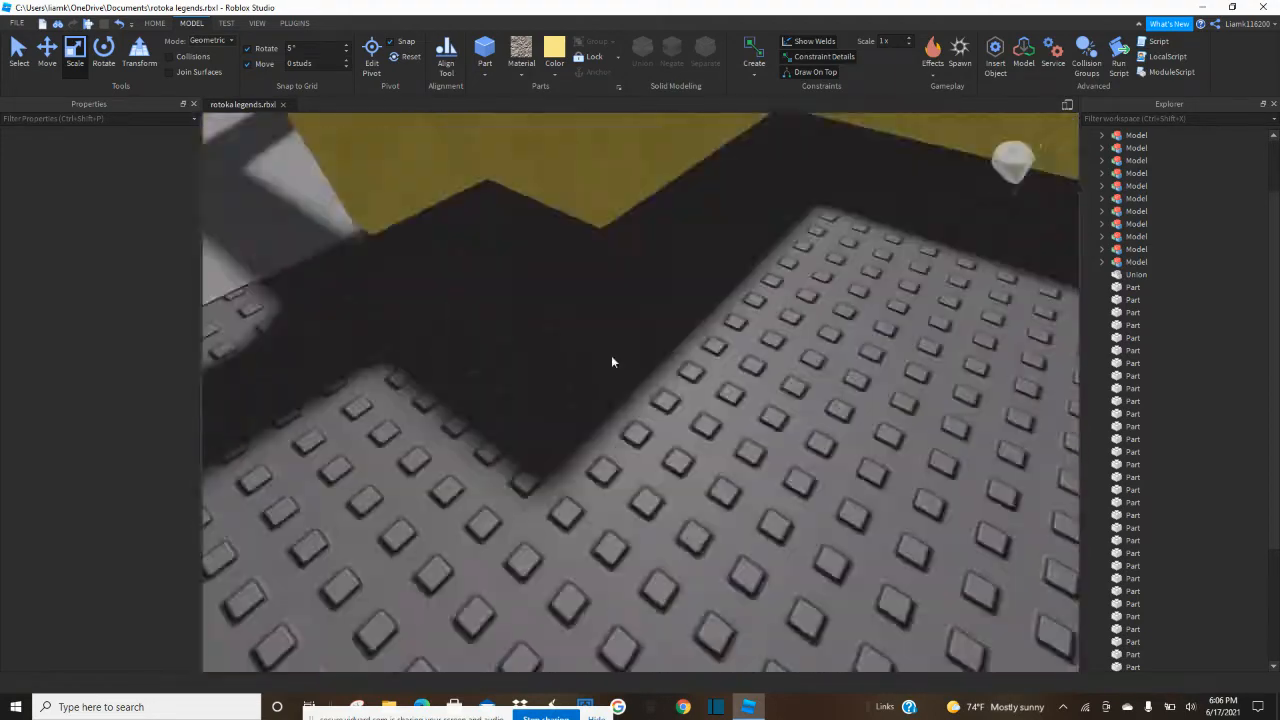
pyautogui.scroll(-10, 611, 358)
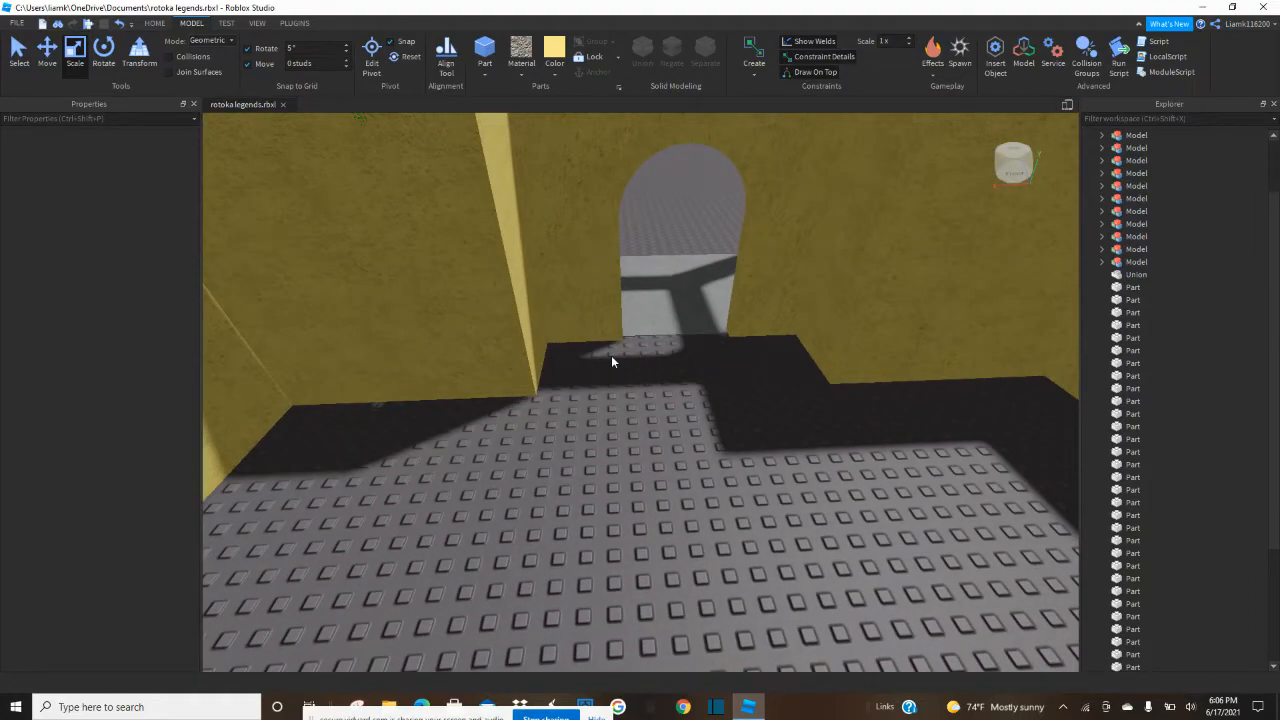
pyautogui.moveTo(611, 356); pyautogui.dragTo(611, 357, button='right')
pyautogui.click(481, 52)
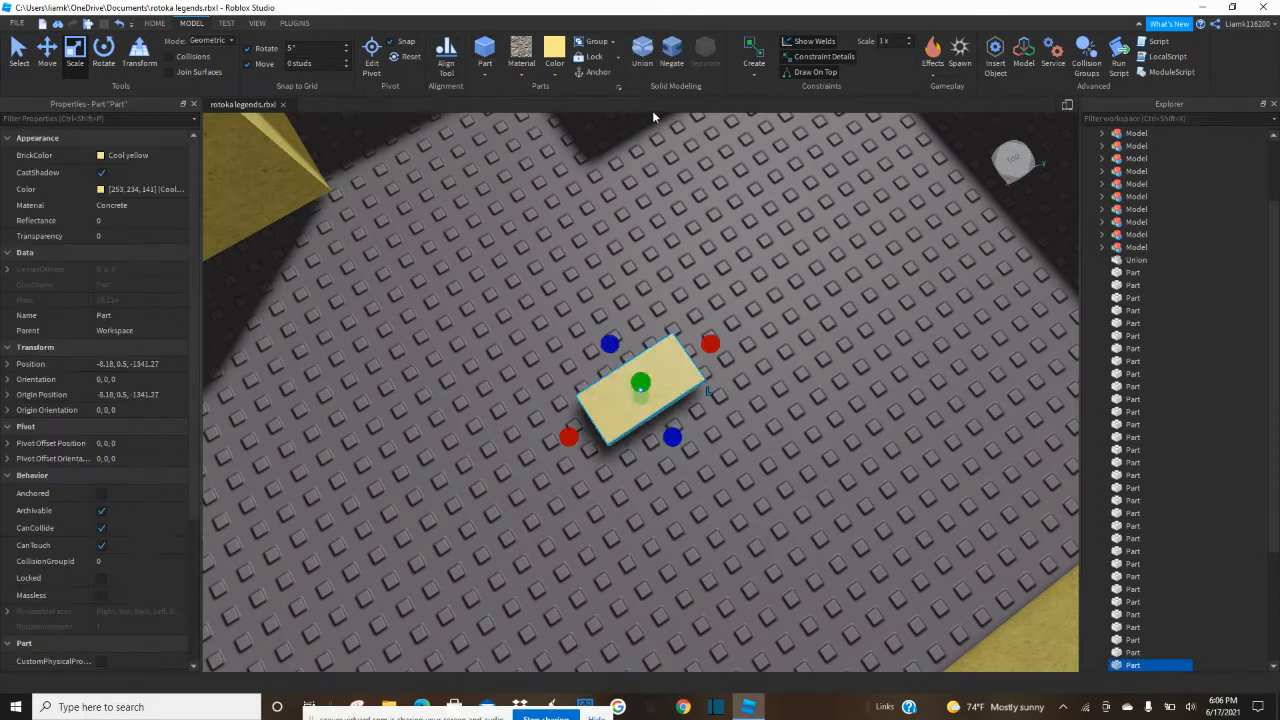
pyautogui.moveTo(659, 396); pyautogui.dragTo(659, 399)
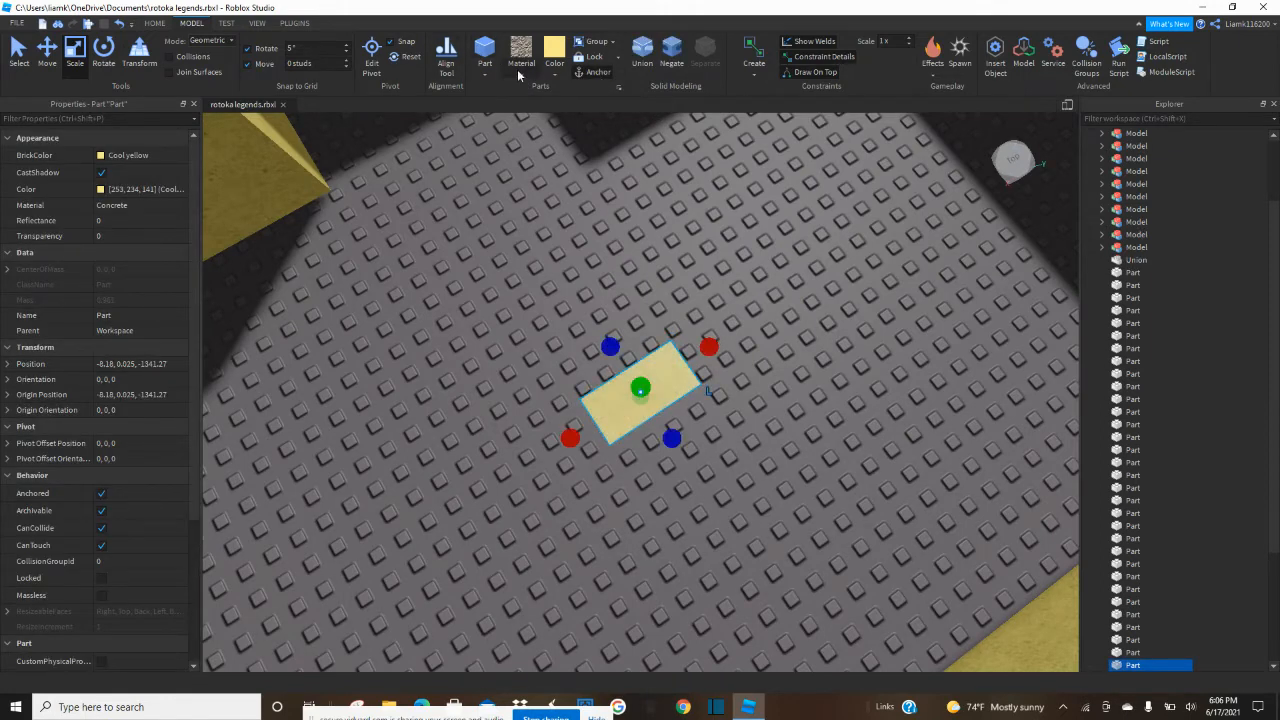
# Try Brick, Slate and Cobblestone on the thin slab and set its material to Smooth Plastic.
pyautogui.click(518, 69)
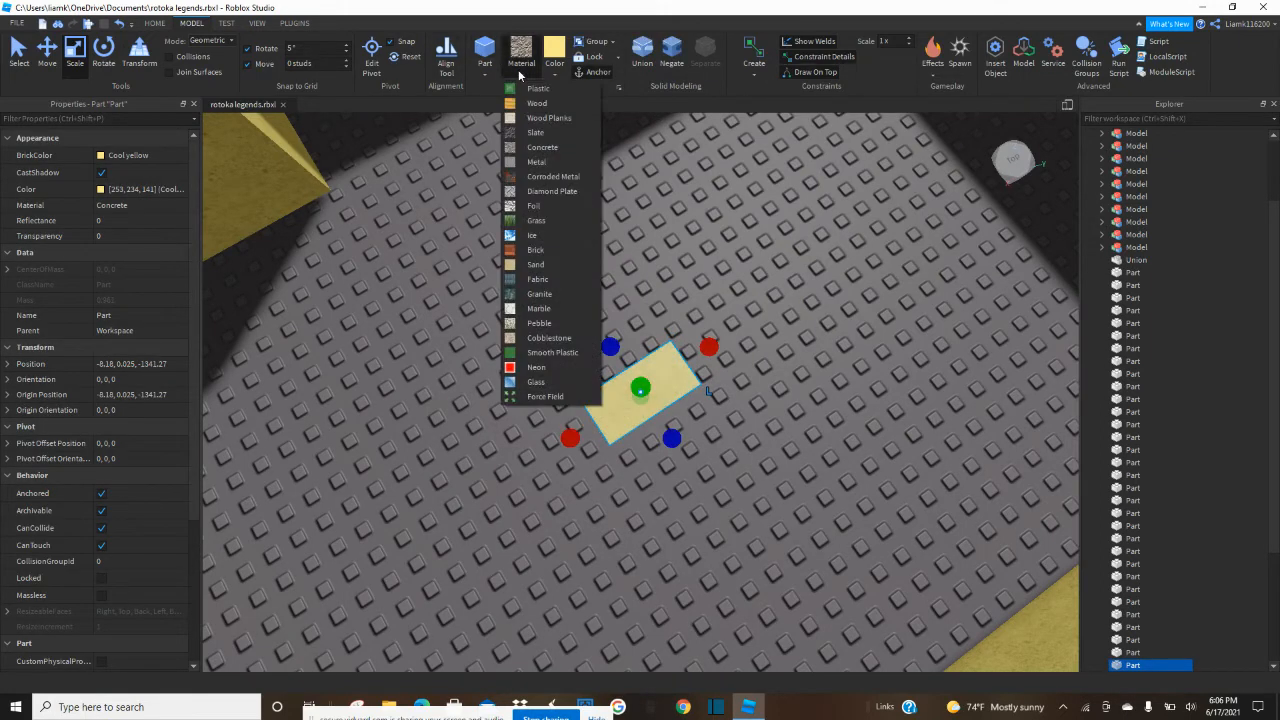
pyautogui.click(537, 264)
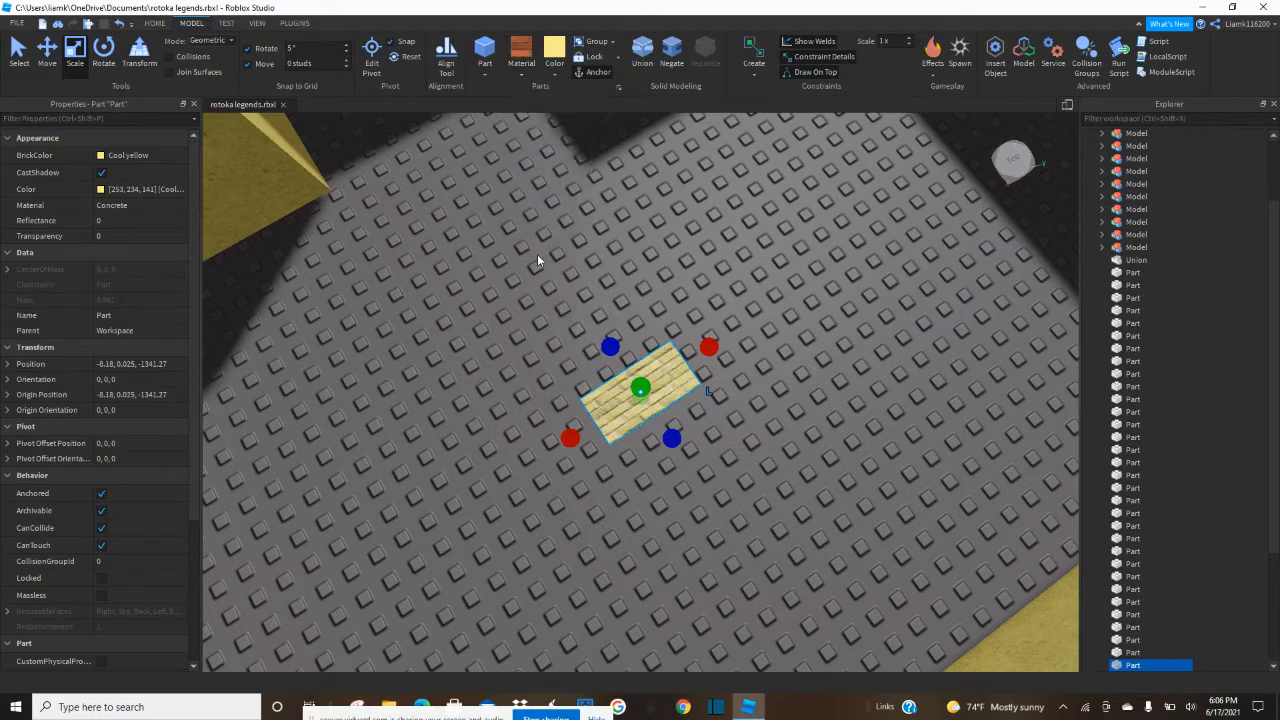
pyautogui.click(521, 60)
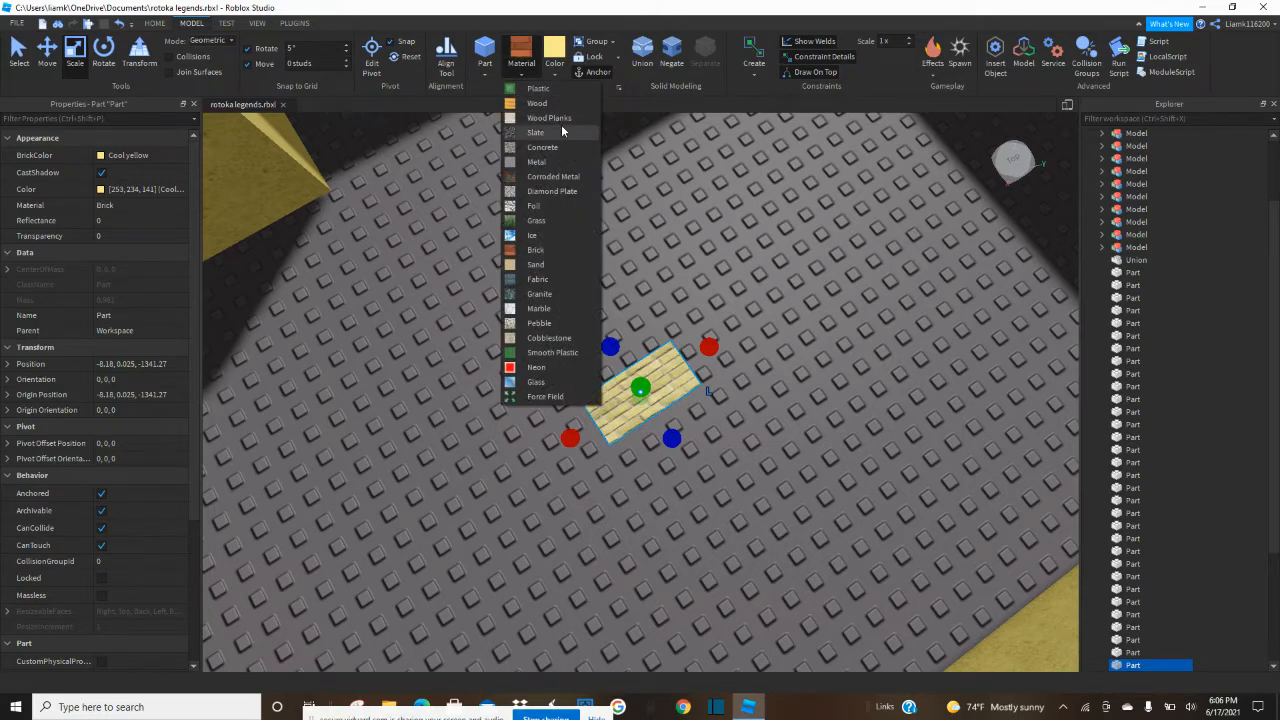
pyautogui.click(561, 129)
pyautogui.click(528, 72)
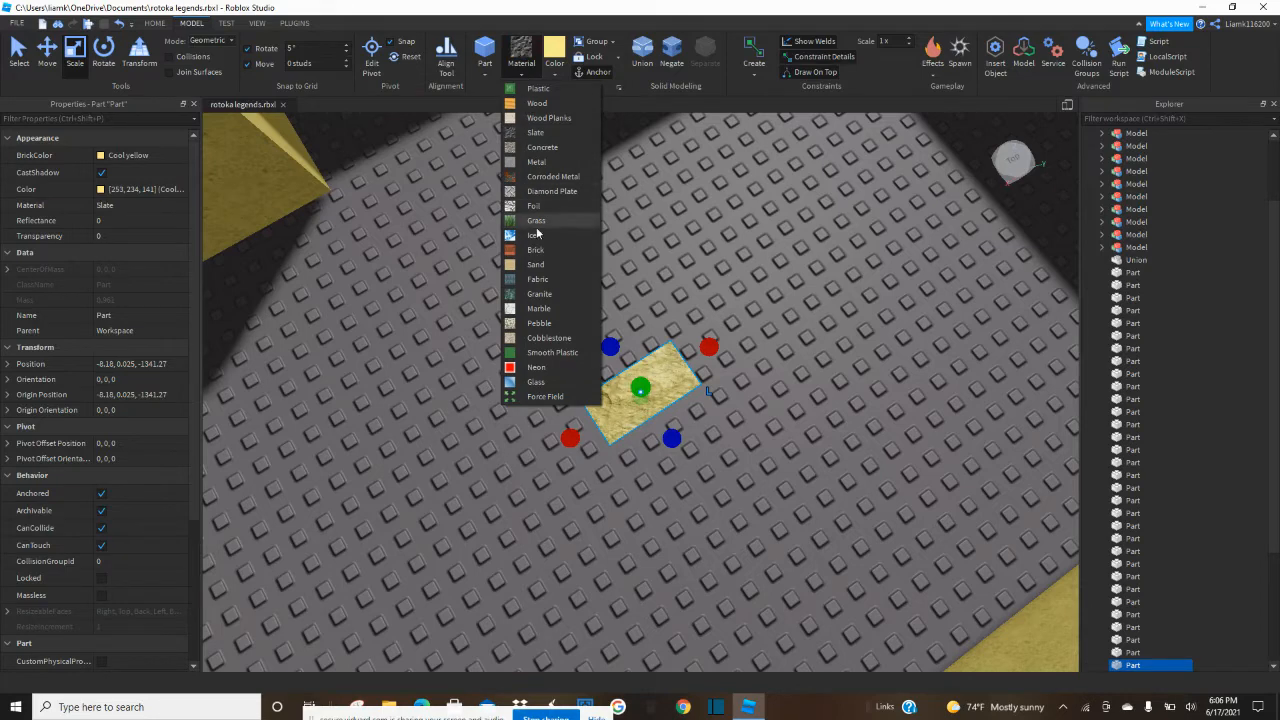
pyautogui.click(550, 342)
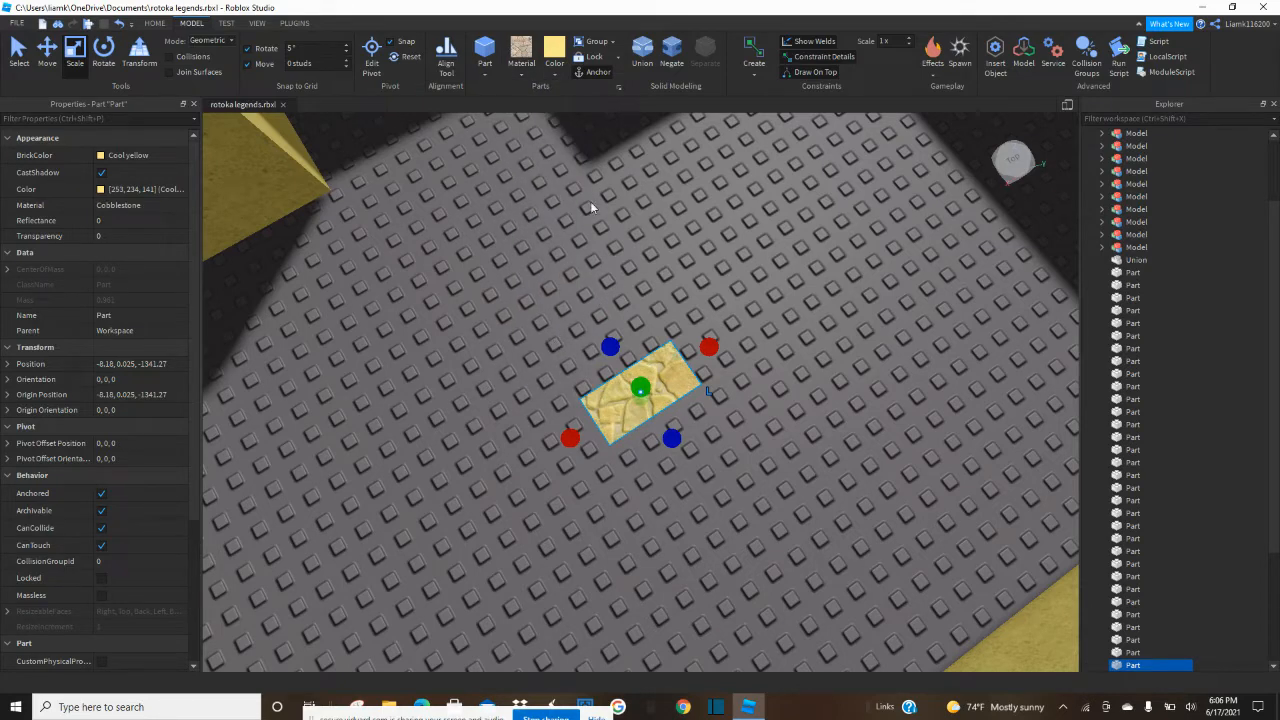
pyautogui.click(512, 72)
pyautogui.click(545, 353)
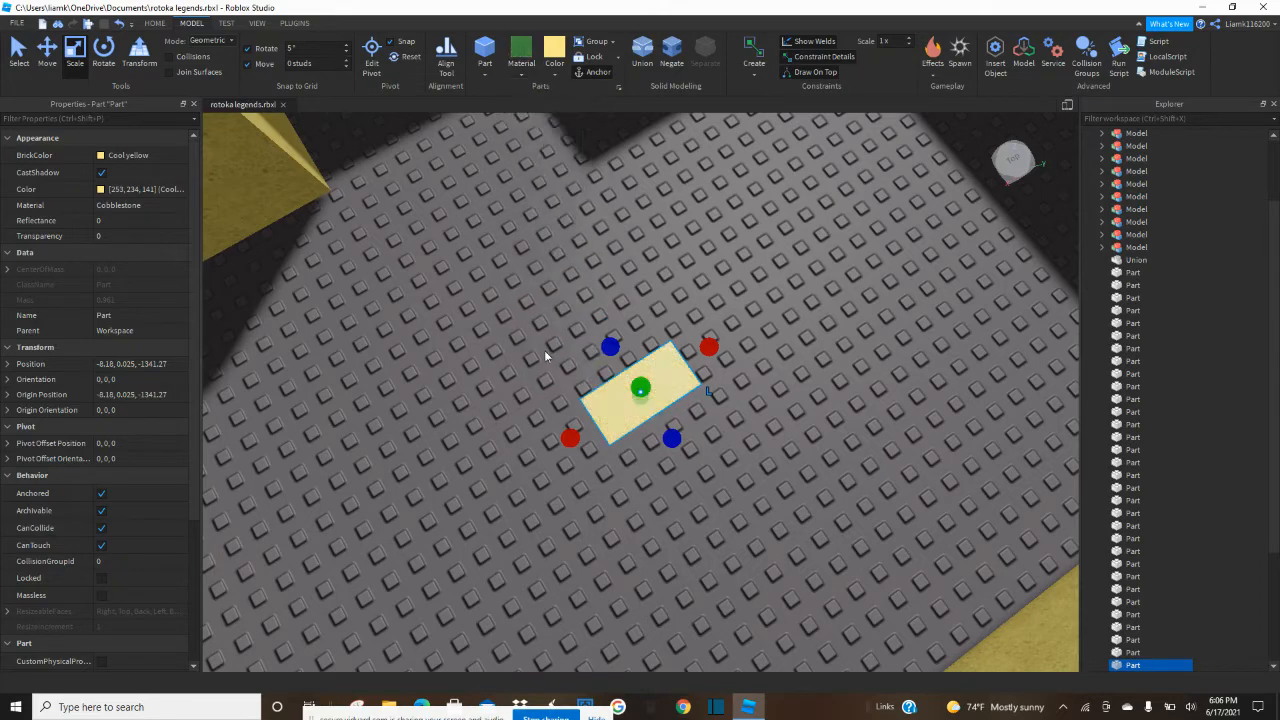
# Open the Toolbox and show the My Models inventory.
pyautogui.click(158, 25)
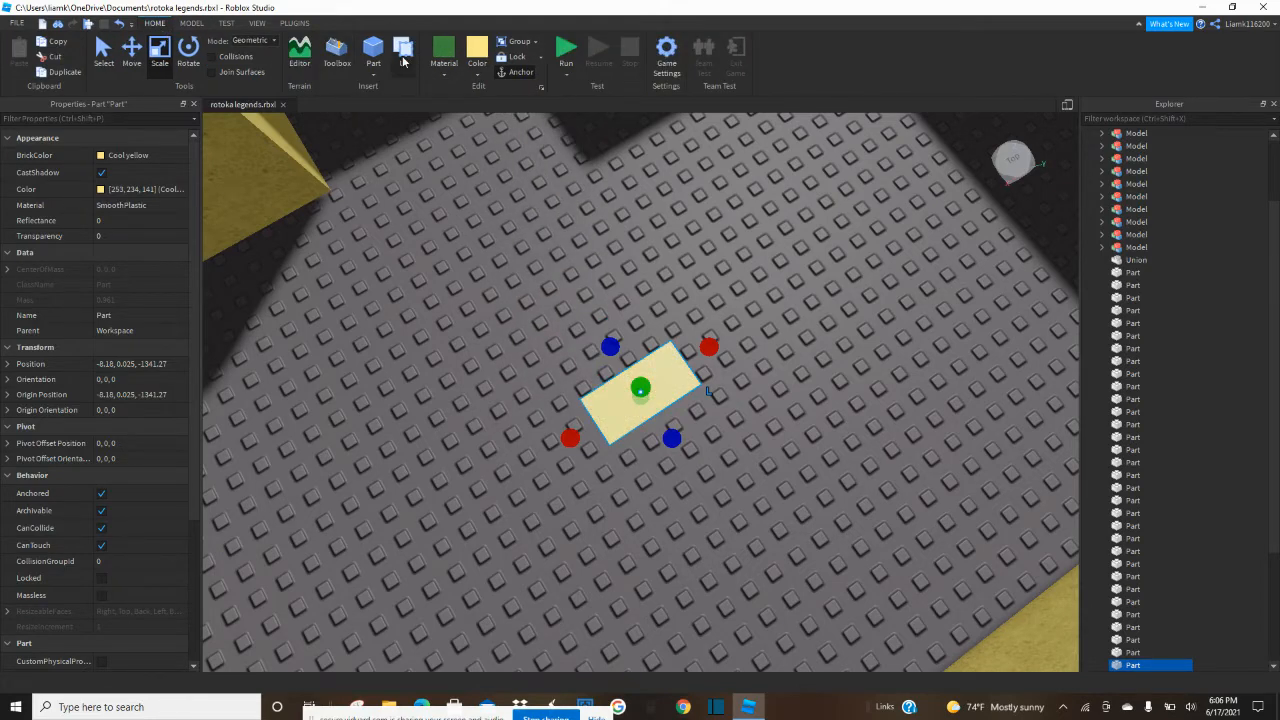
pyautogui.click(340, 58)
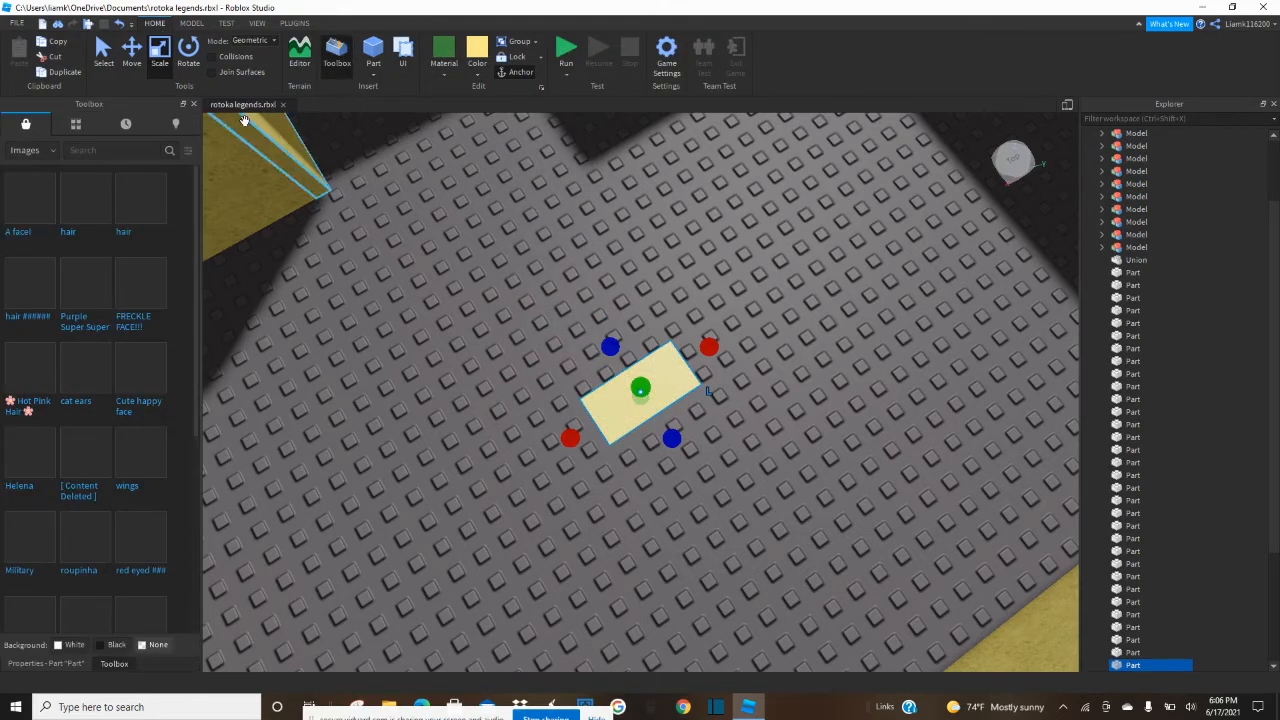
pyautogui.click(84, 153)
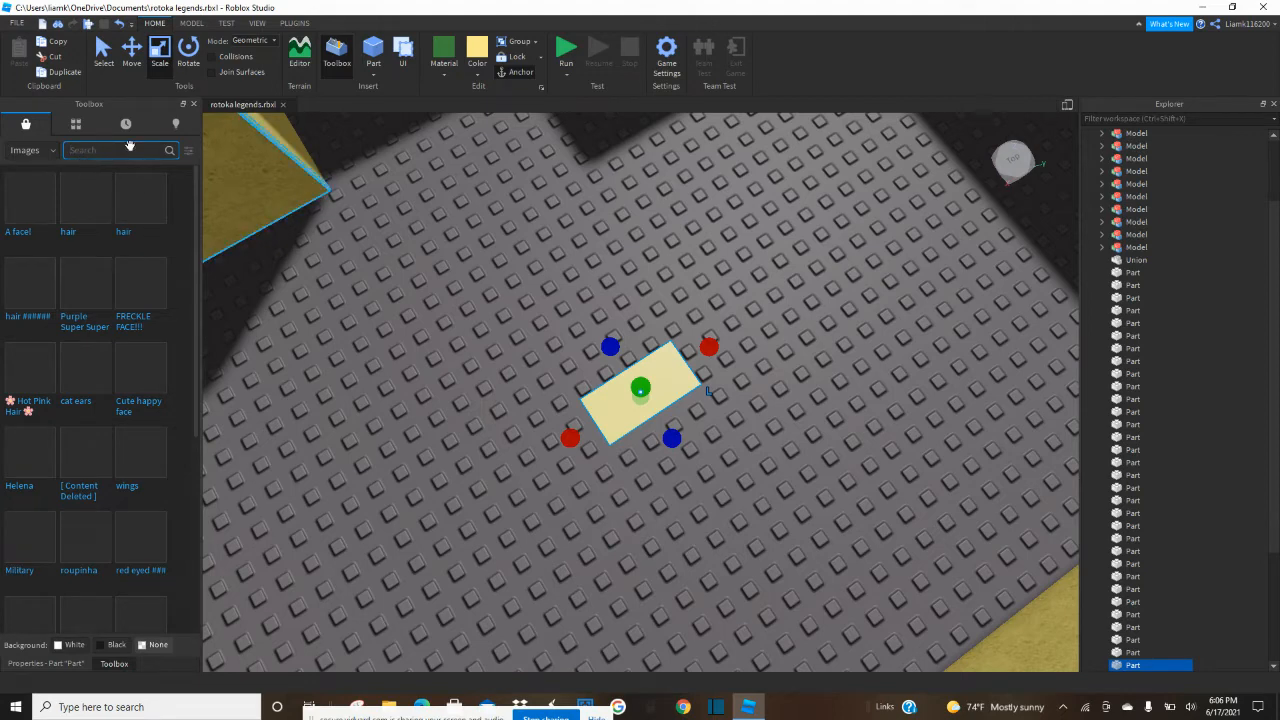
pyautogui.click(76, 123)
pyautogui.scroll(10, 424, 319)
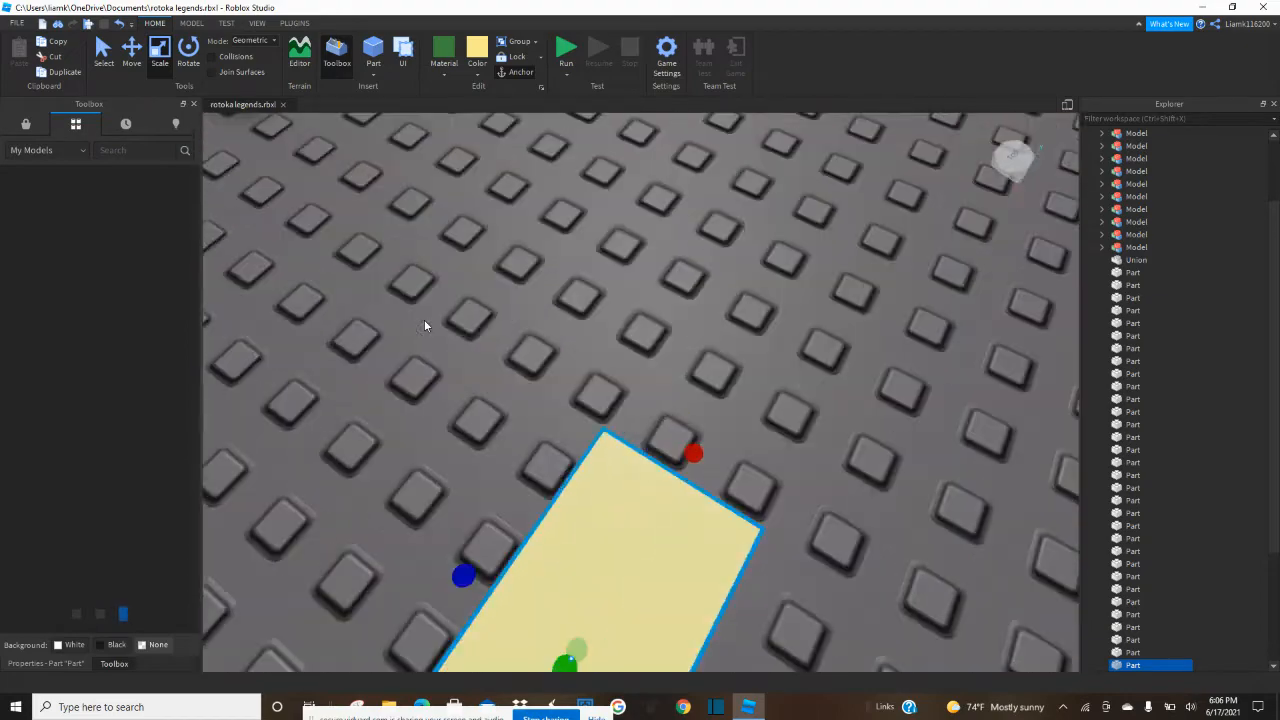
pyautogui.scroll(-10, 424, 319)
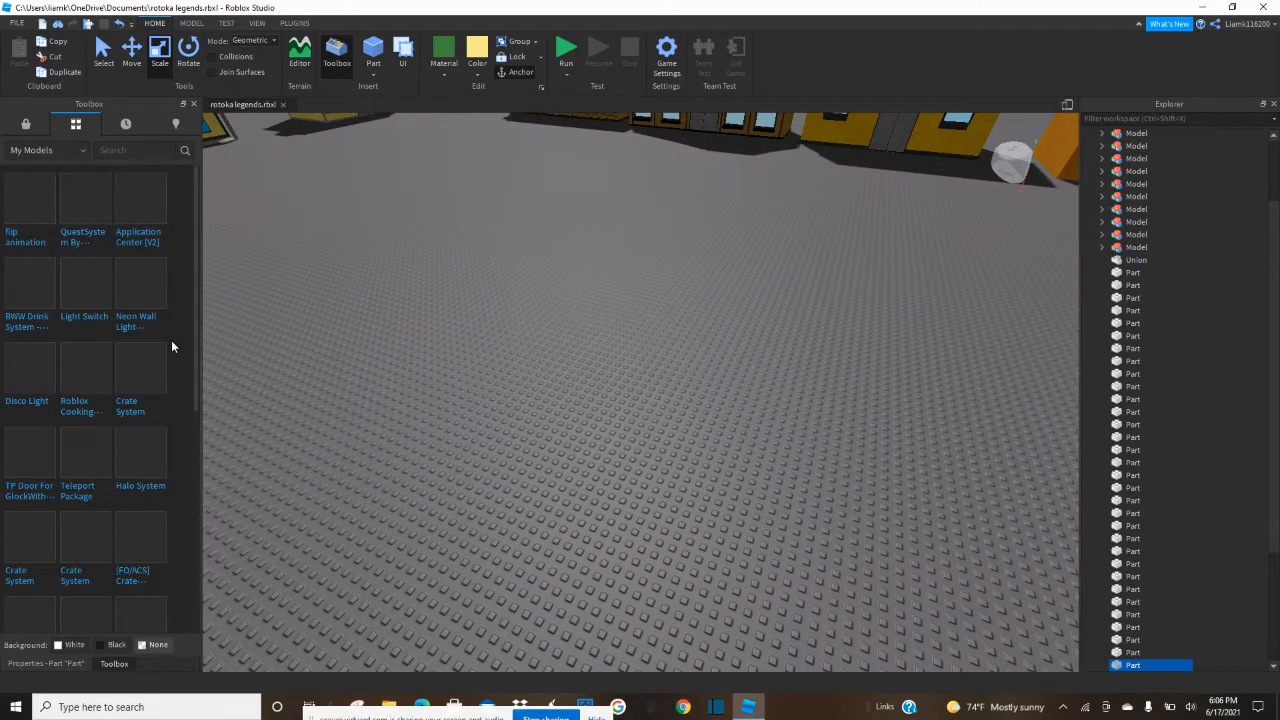
# Look through the My Models inventory for a model with textures.
pyautogui.scroll(-5, 171, 346)
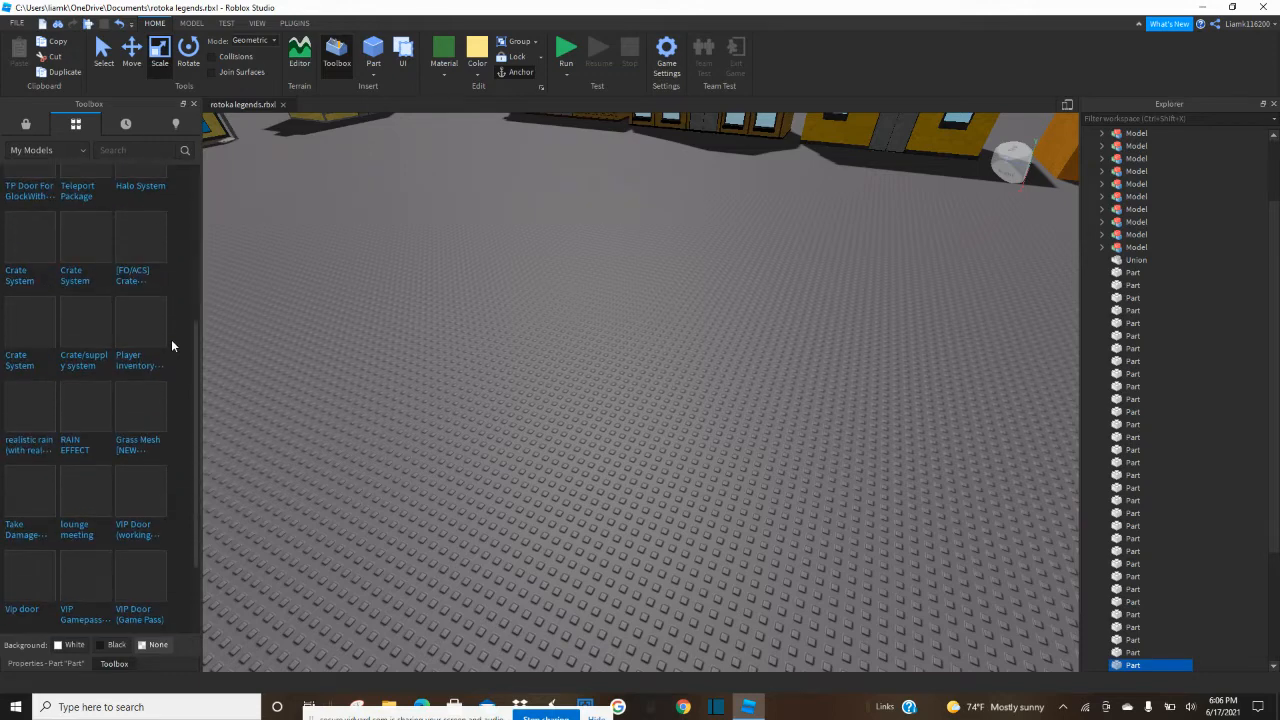
pyautogui.scroll(-2, 171, 346)
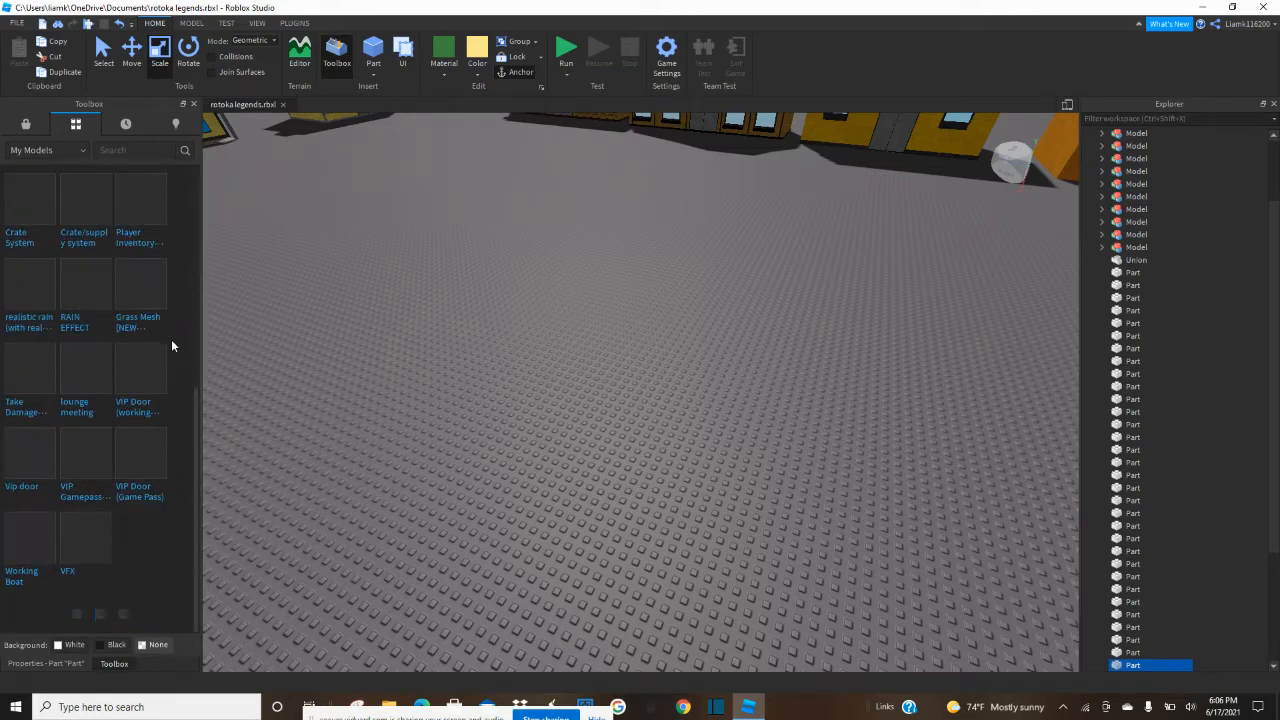
pyautogui.scroll(-6, 171, 346)
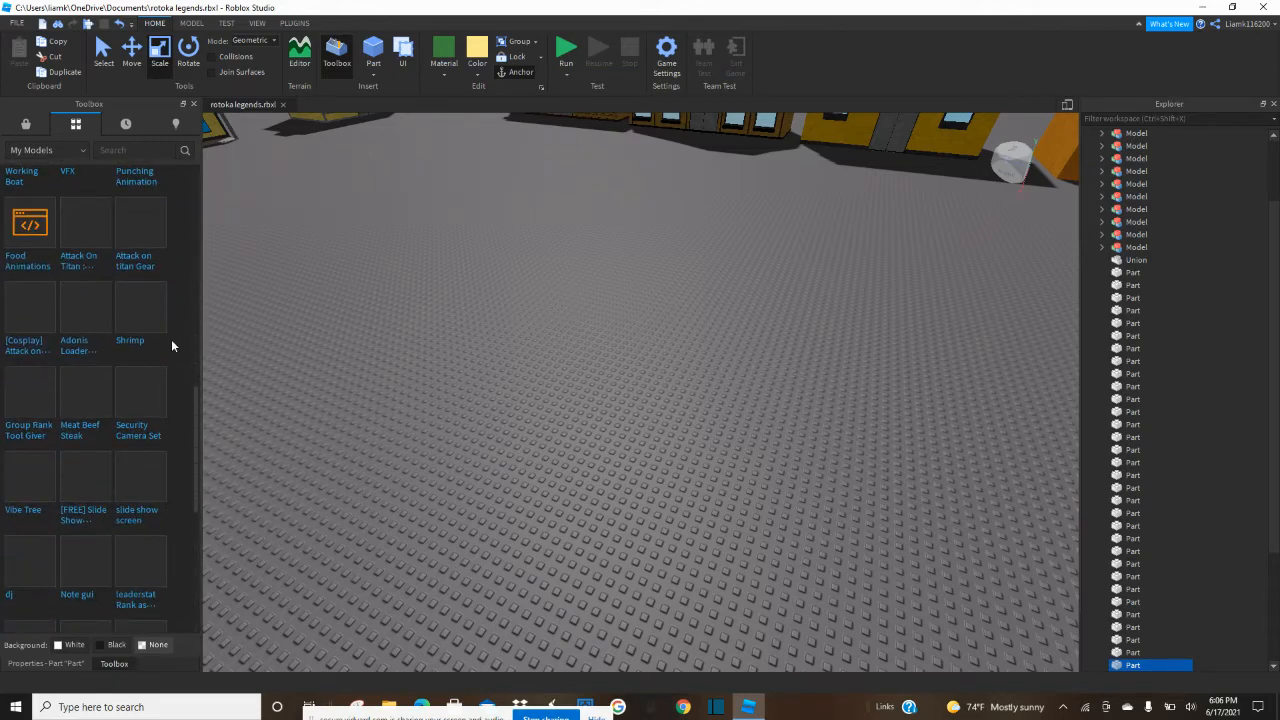
pyautogui.scroll(-5, 171, 346)
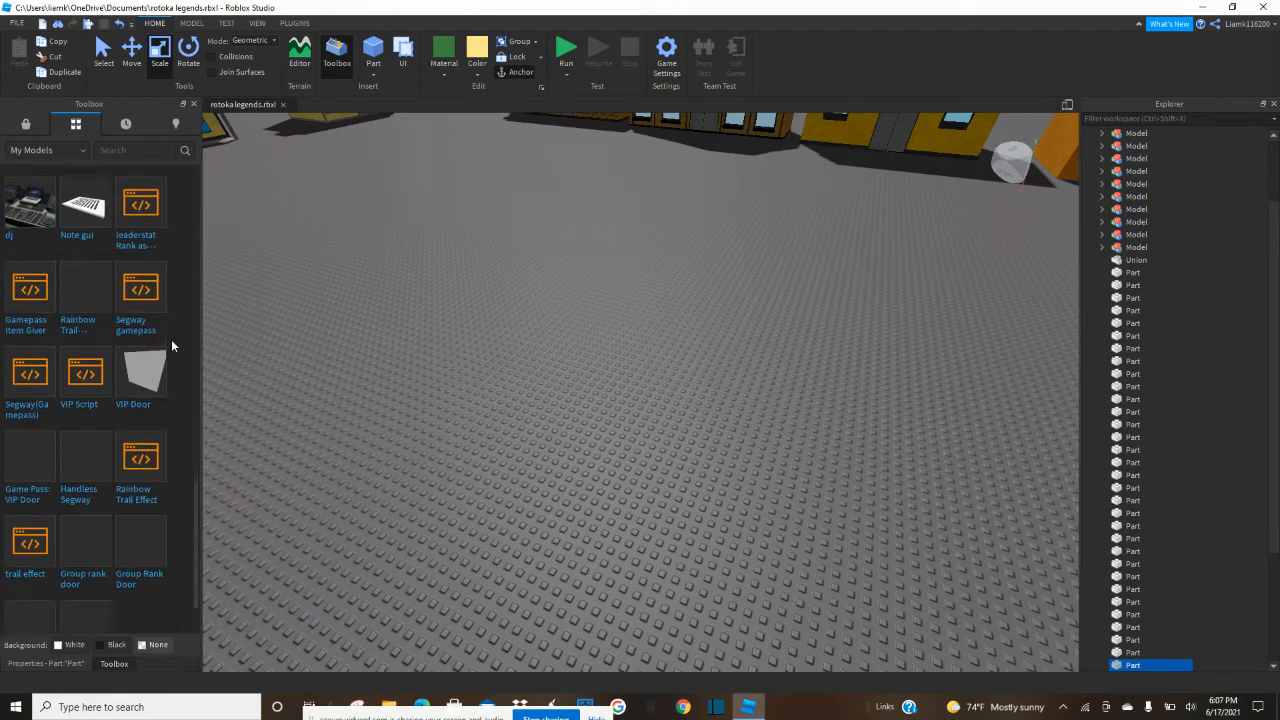
pyautogui.scroll(-1, 171, 346)
pyautogui.scroll(-8, 171, 346)
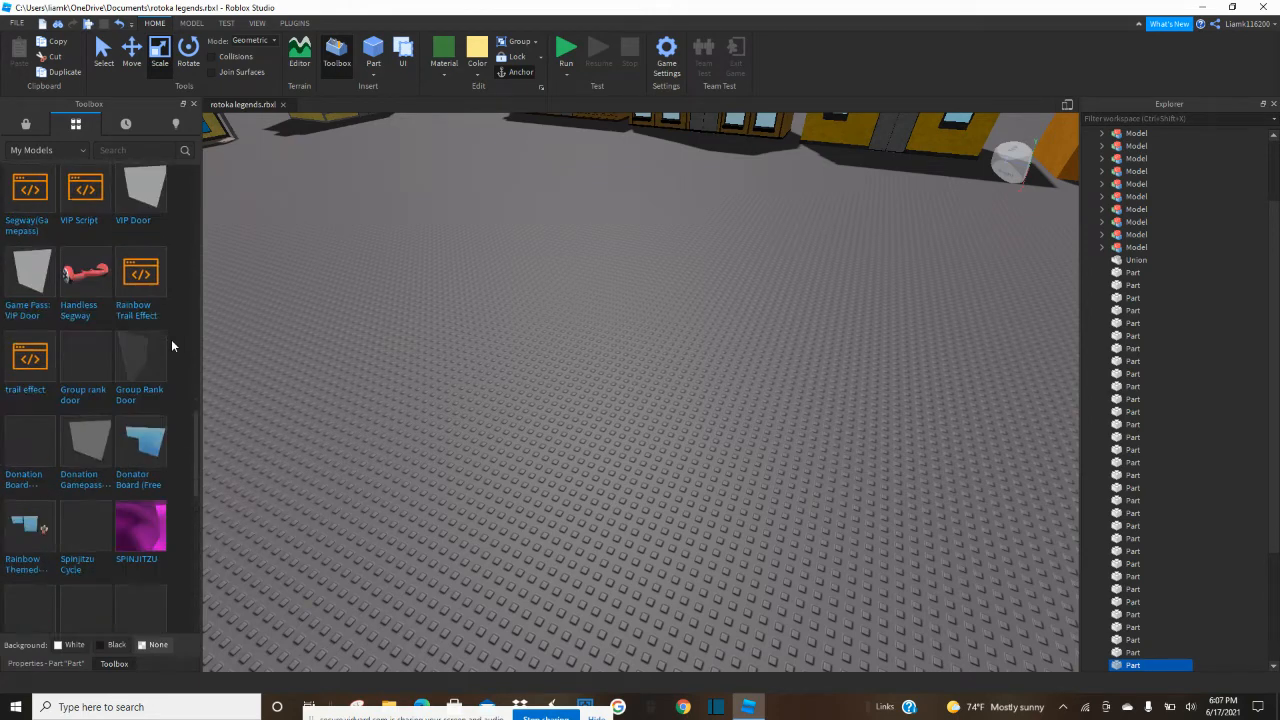
pyautogui.scroll(-3, 171, 346)
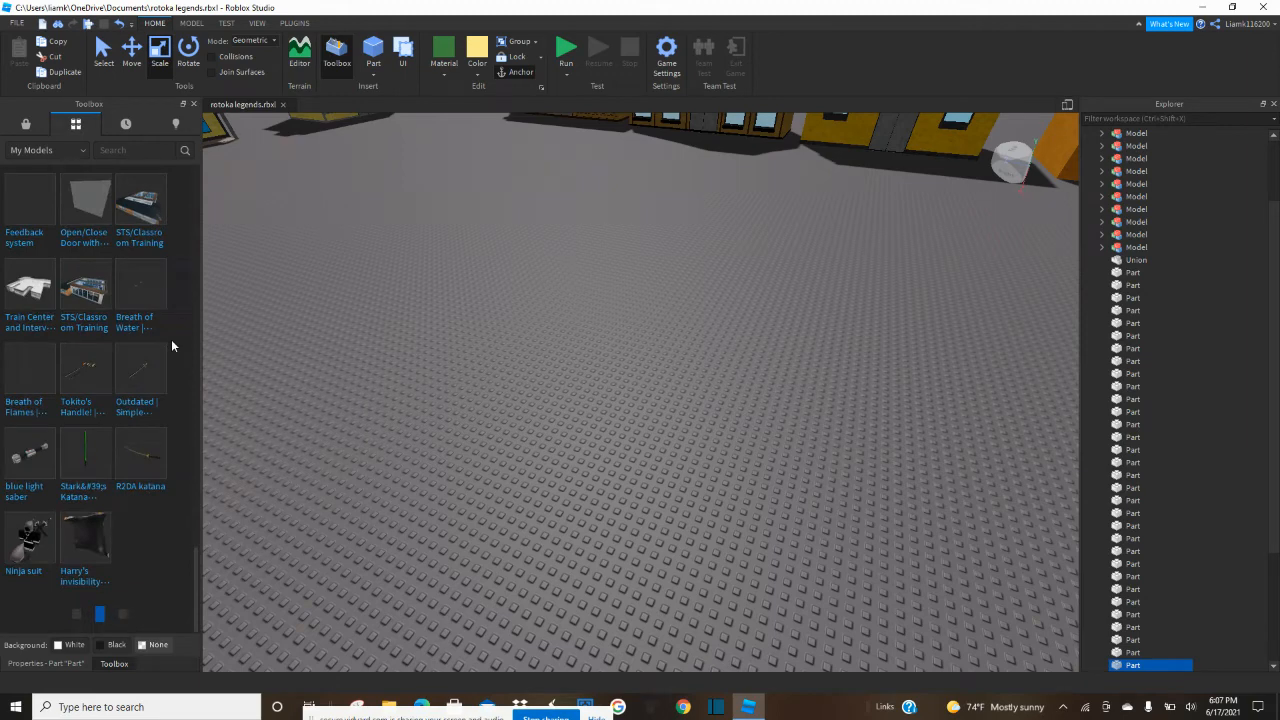
pyautogui.scroll(-5, 172, 345)
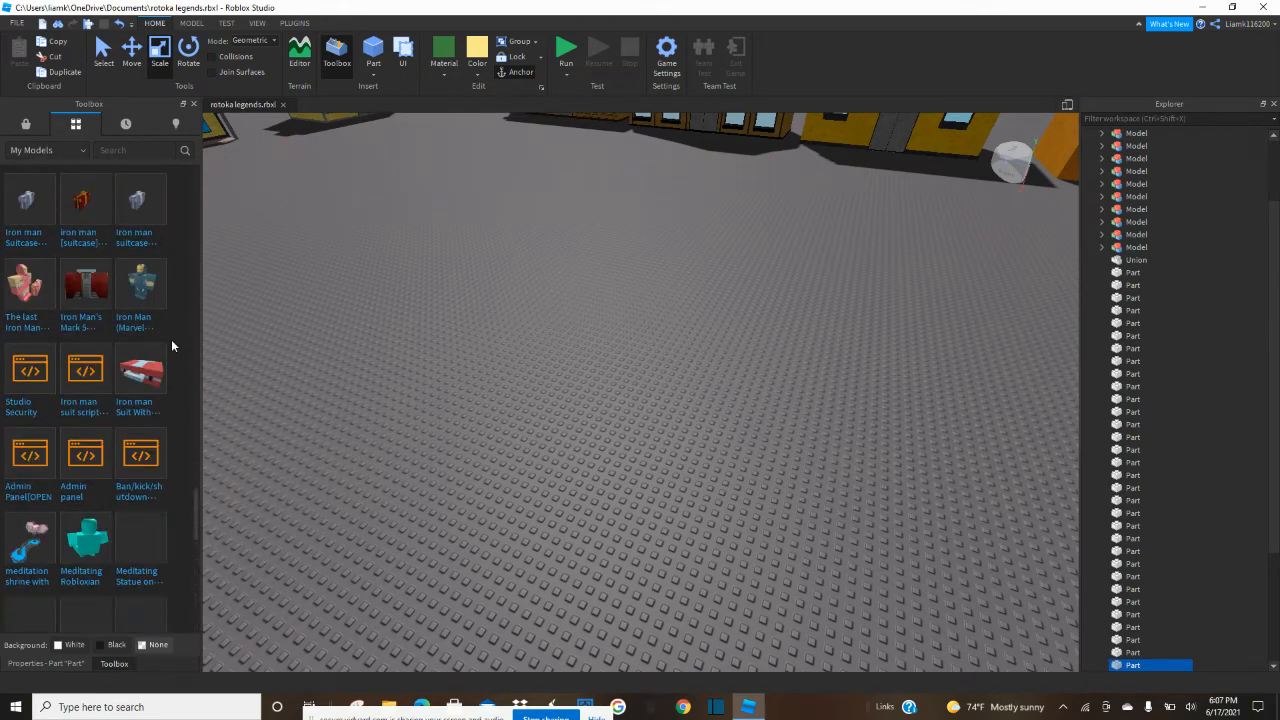
pyautogui.scroll(-5, 171, 342)
pyautogui.scroll(-3, 171, 346)
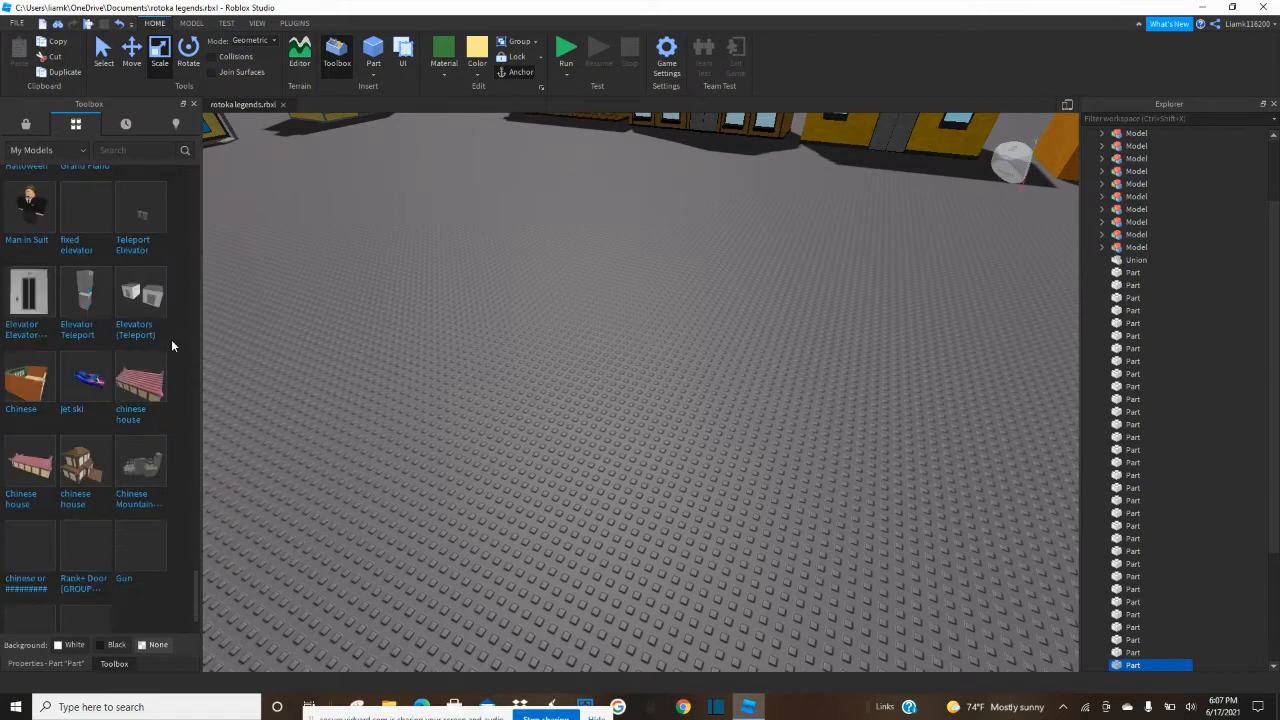
pyautogui.scroll(-6, 171, 346)
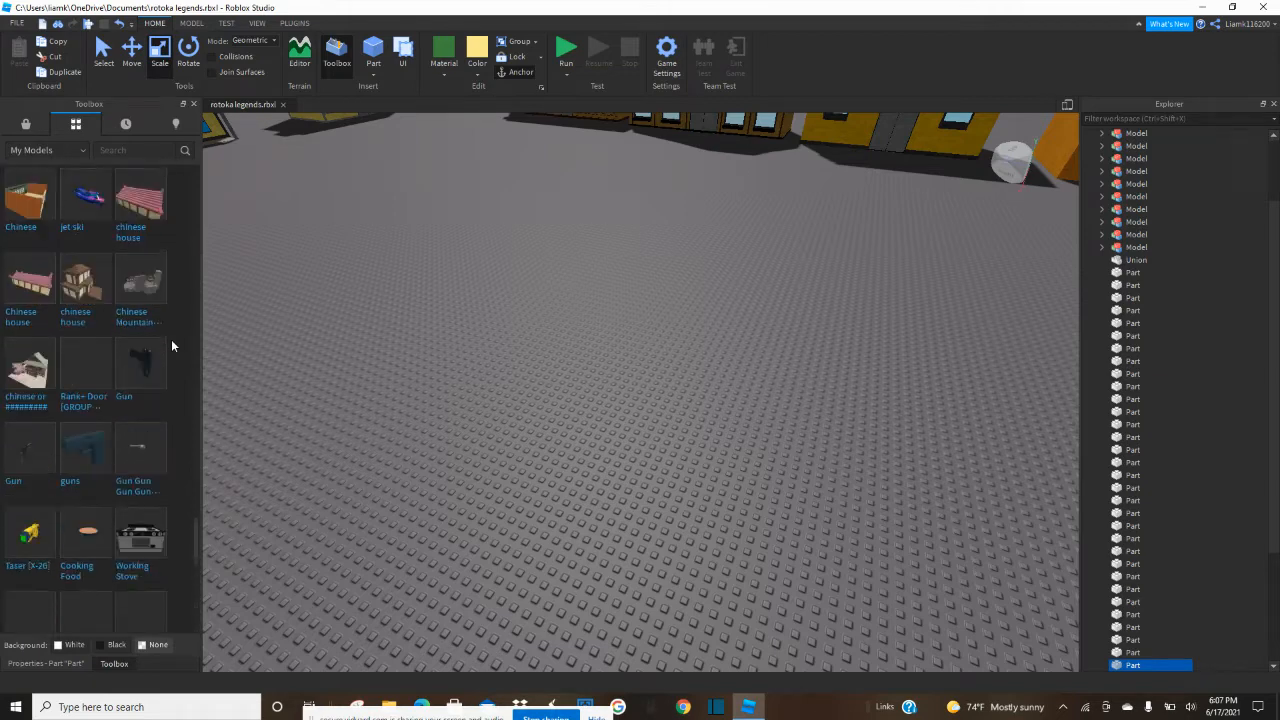
pyautogui.scroll(-4, 171, 346)
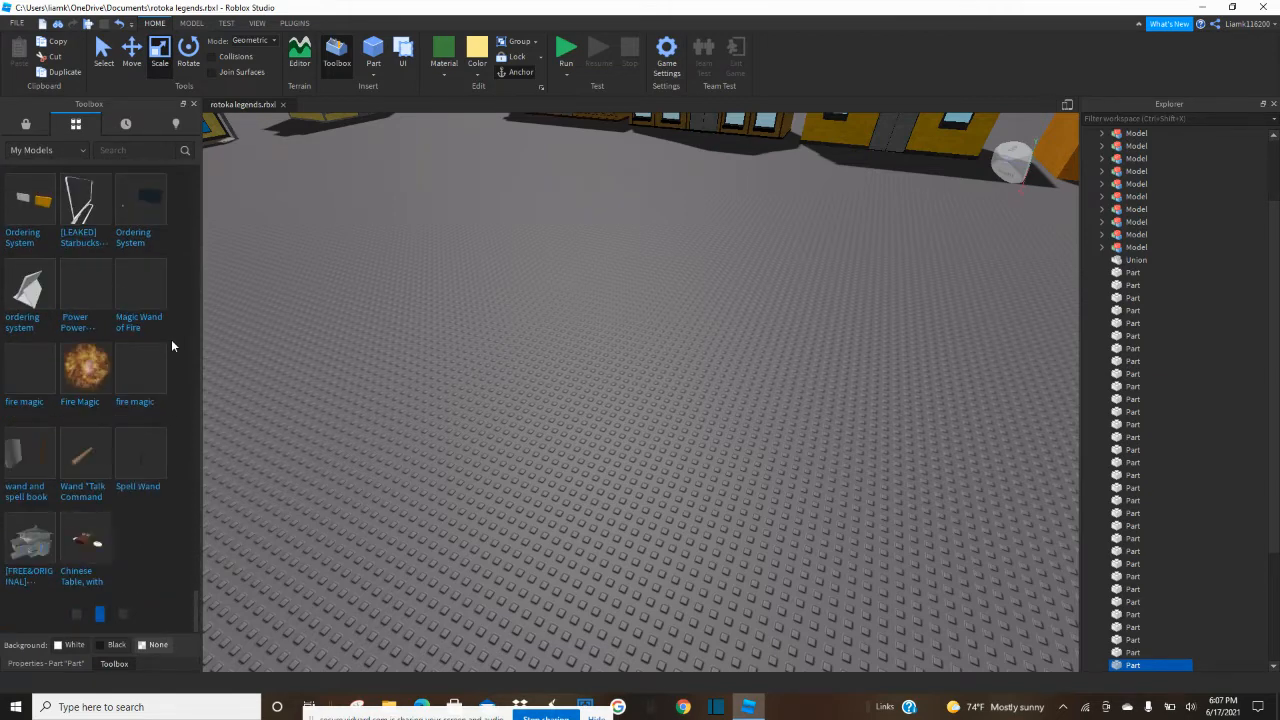
pyautogui.scroll(-5, 171, 346)
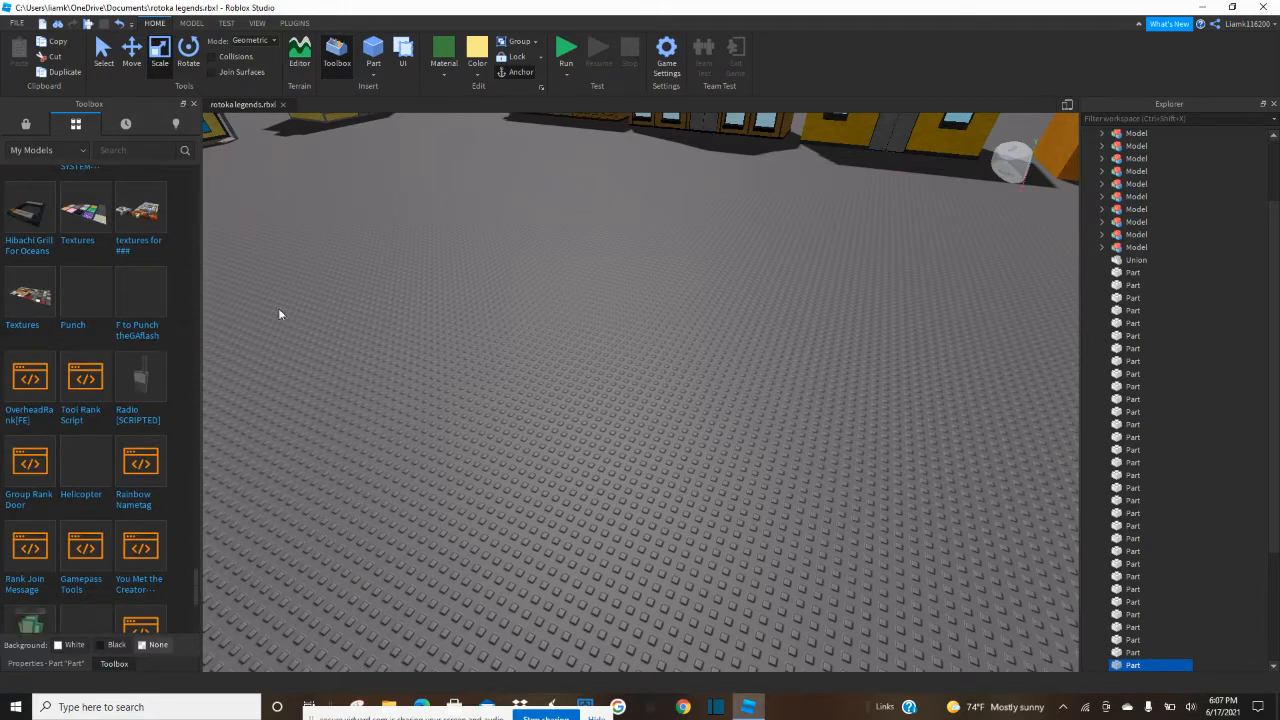
pyautogui.moveTo(285, 233); pyautogui.dragTo(400, 265)
pyautogui.moveTo(463, 367); pyautogui.dragTo(447, 357, button='right')
pyautogui.press('s')
pyautogui.press('Delete')
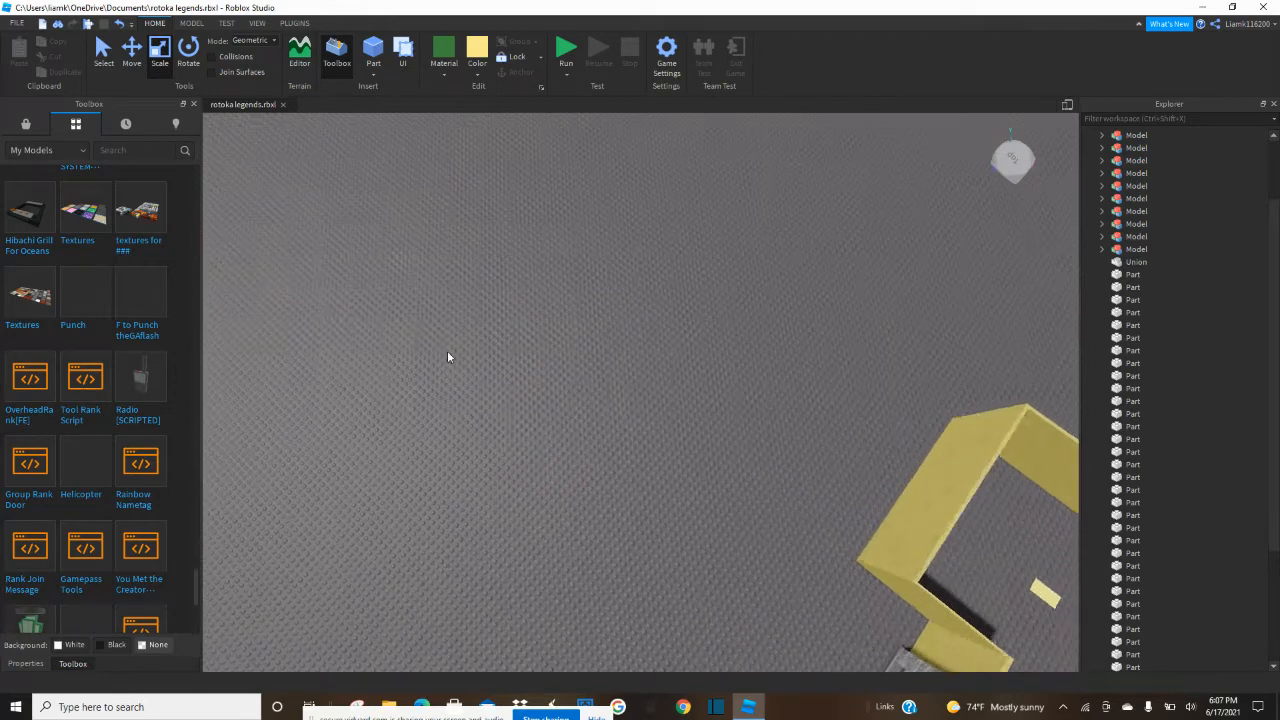
# Insert the "textures for ###" model from My Models and move it onto open ground away from the yellow enclosure.
pyautogui.press('w')
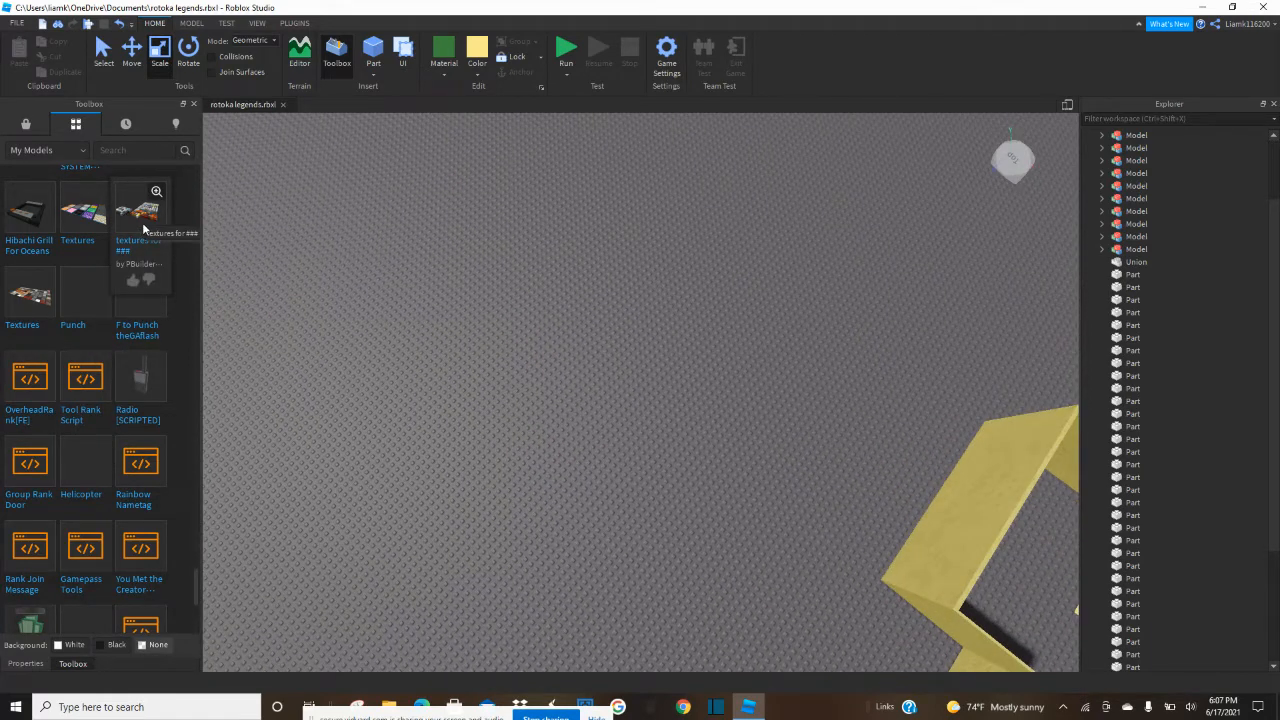
pyautogui.hotkey('ctrl', 'z')
pyautogui.press('f')
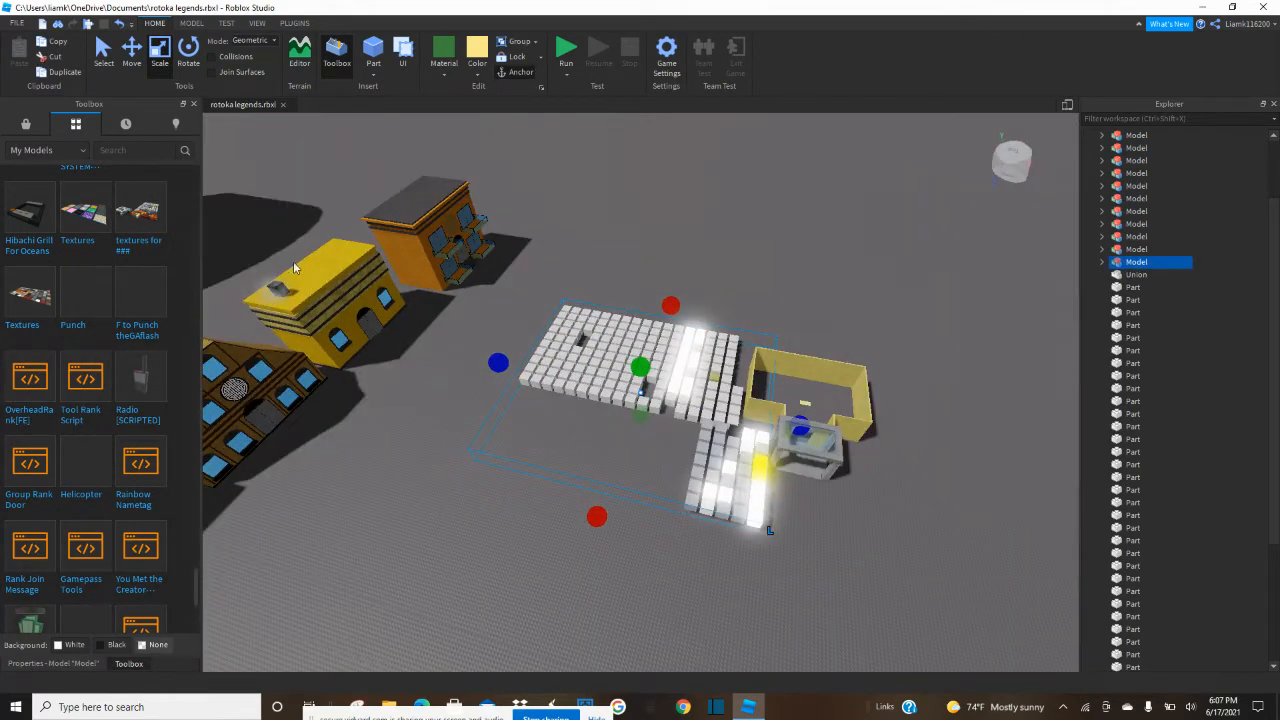
pyautogui.press('w')
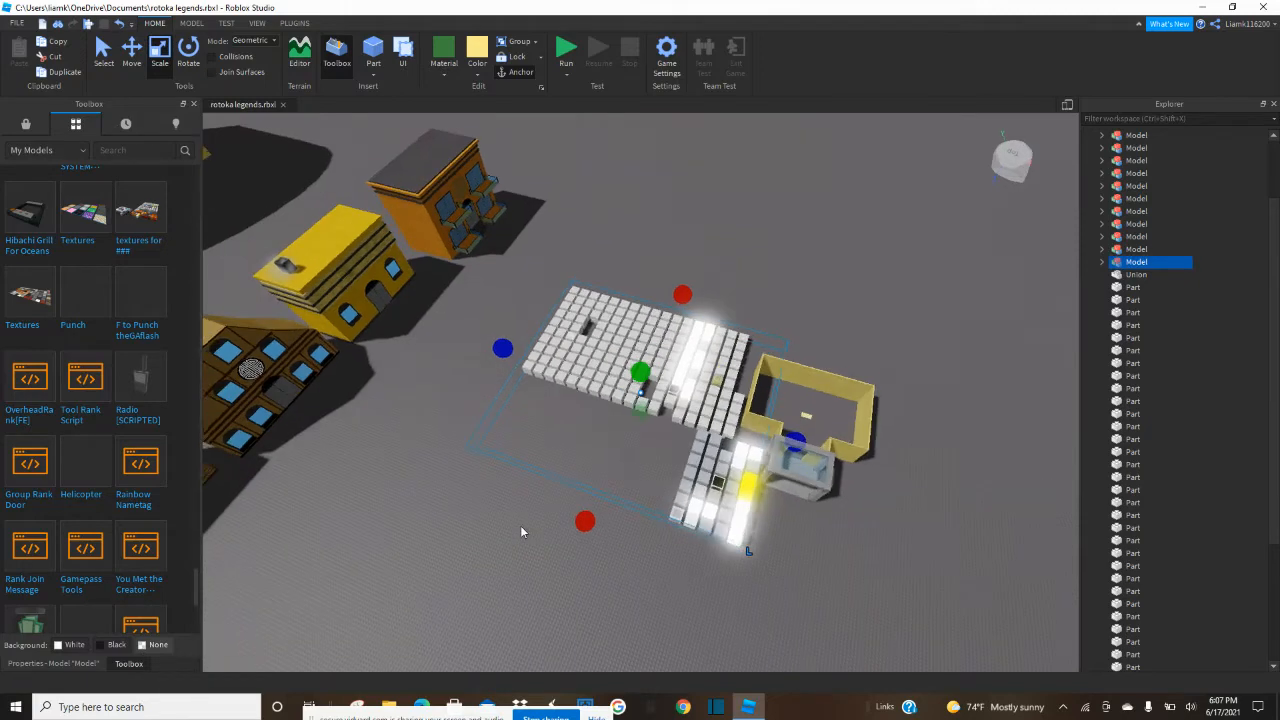
pyautogui.moveTo(603, 372); pyautogui.dragTo(716, 172)
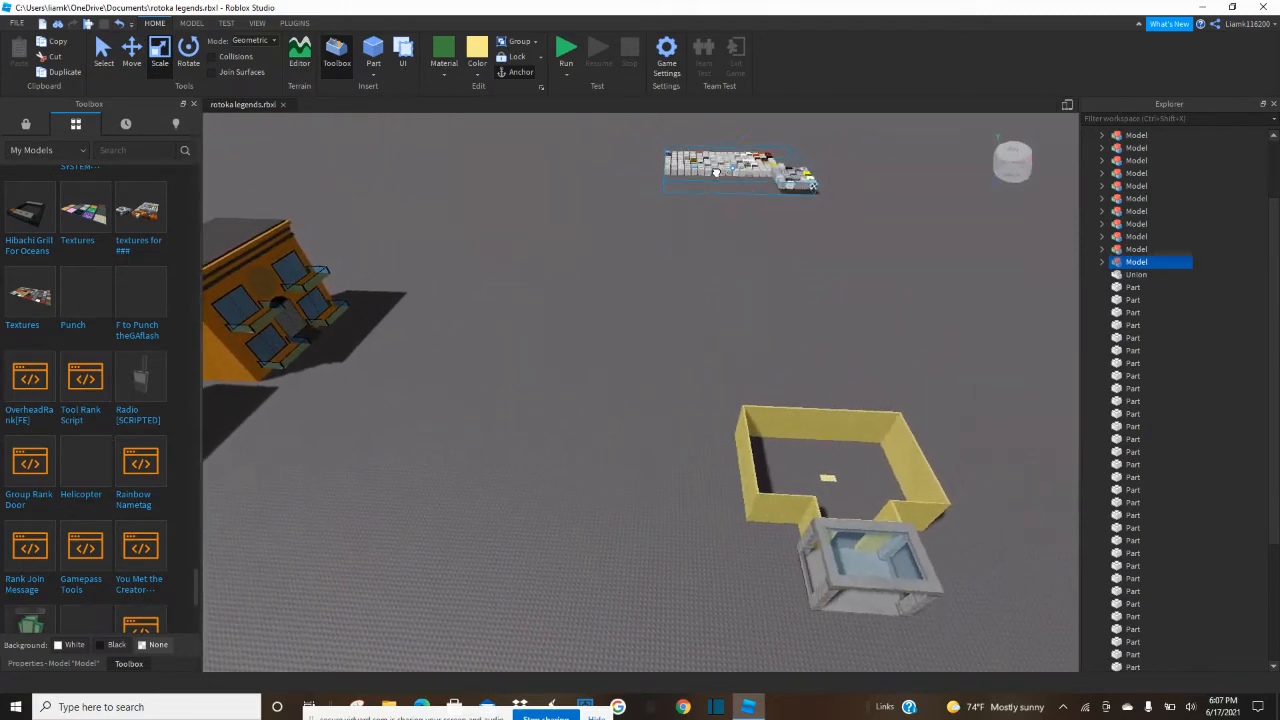
pyautogui.click(616, 303)
# Examine the textured sample blocks of the inserted model for a suitable floor texture.
pyautogui.moveTo(616, 303); pyautogui.dragTo(644, 260, button='right')
pyautogui.press('w')
pyautogui.press('w')
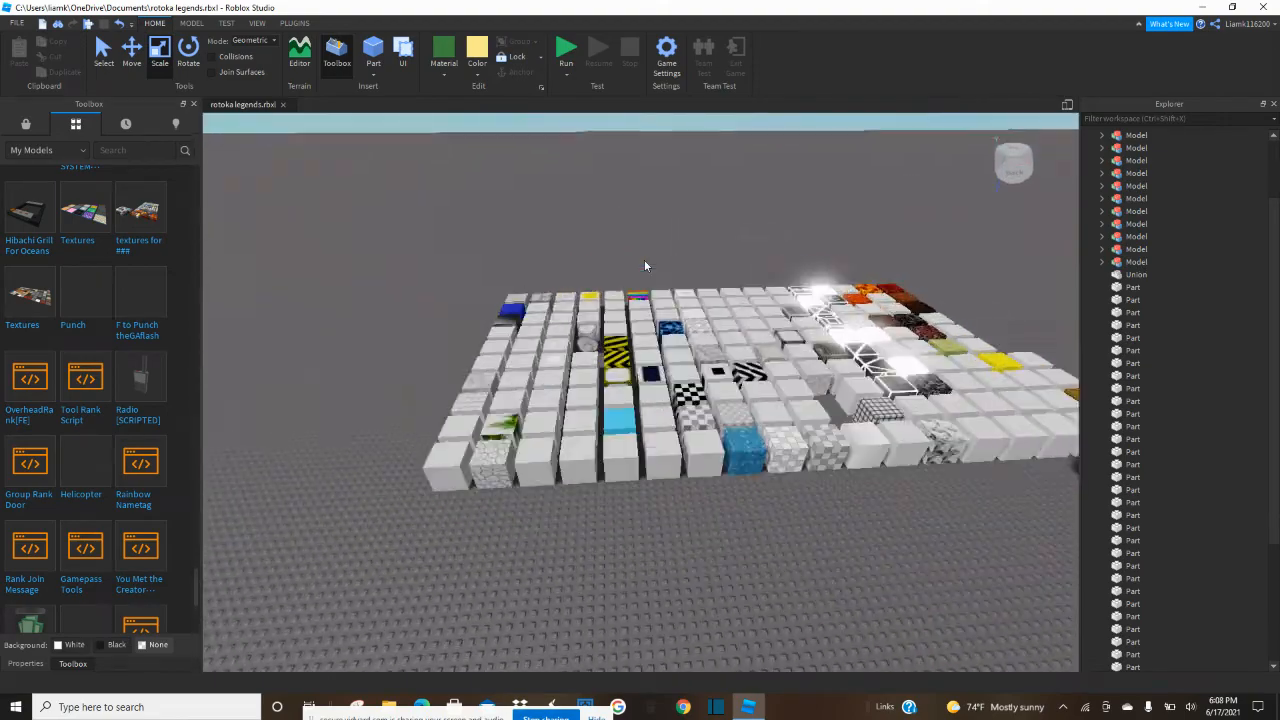
pyautogui.moveTo(644, 260); pyautogui.dragTo(644, 260, button='right')
pyautogui.press('s')
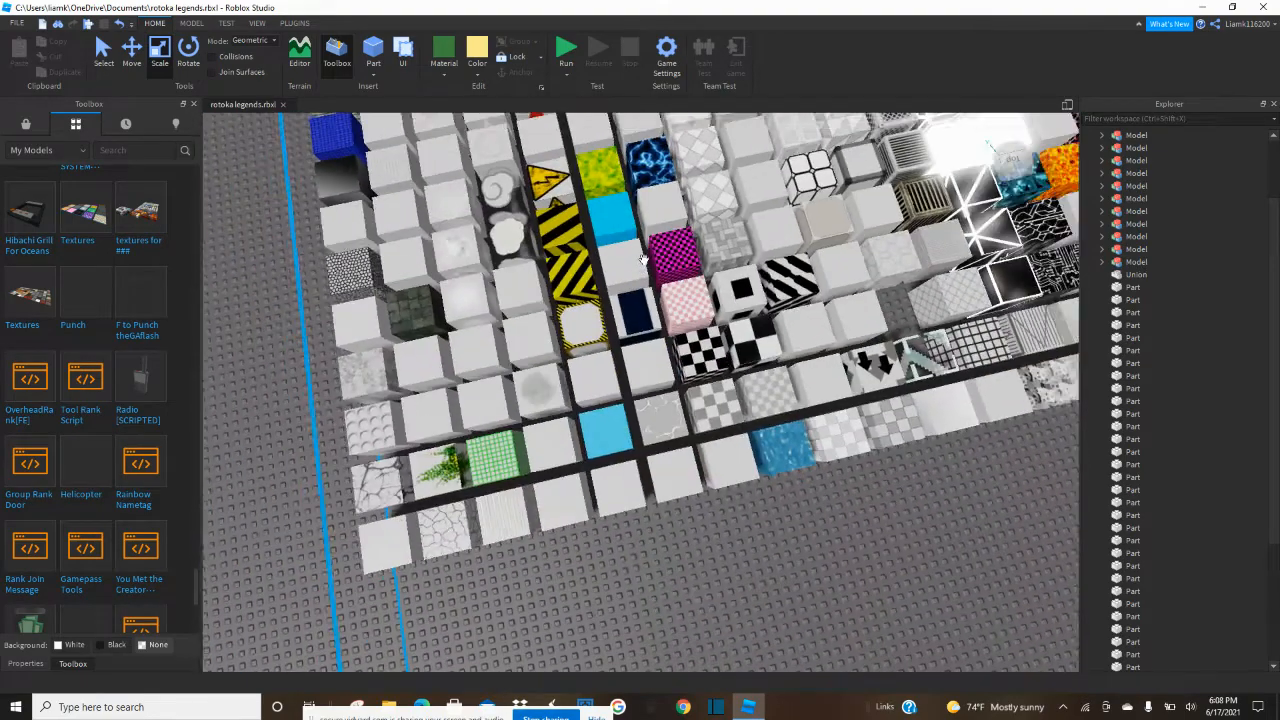
pyautogui.press('d')
pyautogui.press('w')
pyautogui.press('d')
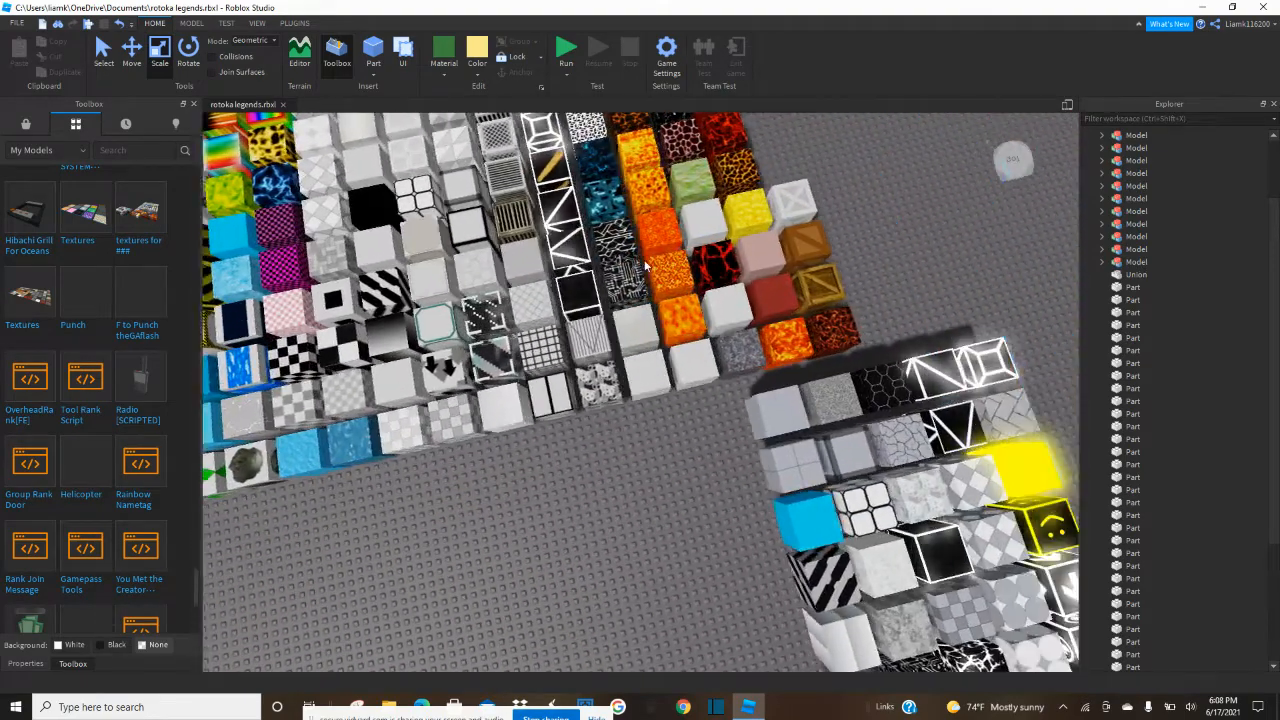
pyautogui.press('w')
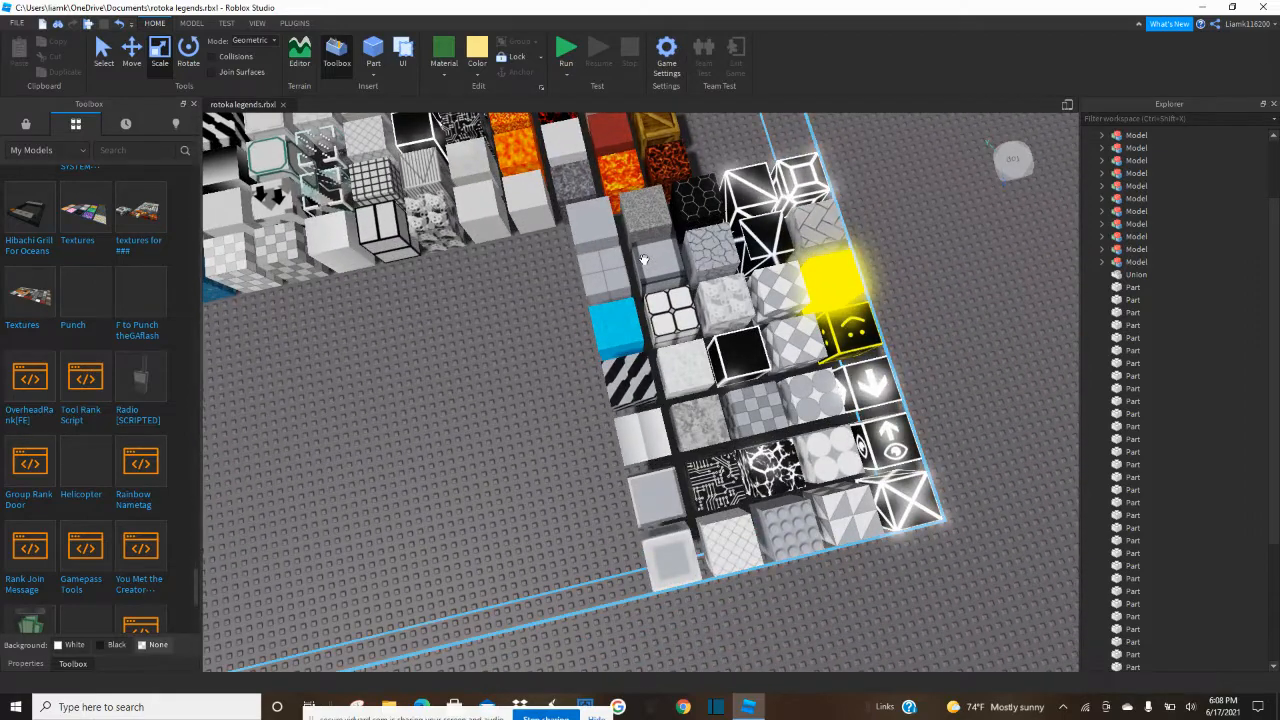
pyautogui.press('w')
pyautogui.moveTo(644, 260); pyautogui.dragTo(644, 260, button='right')
pyautogui.press('w')
pyautogui.press('e')
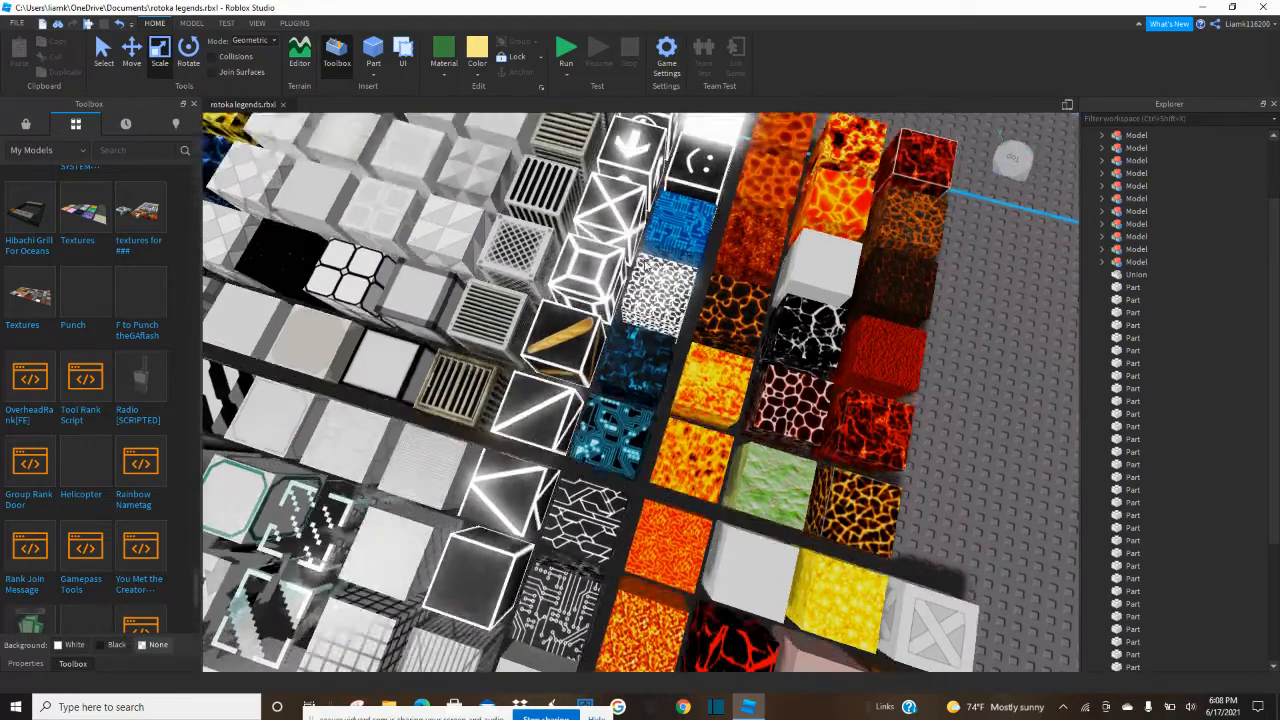
pyautogui.press('w')
pyautogui.press('e')
pyautogui.press('a')
pyautogui.press('a')
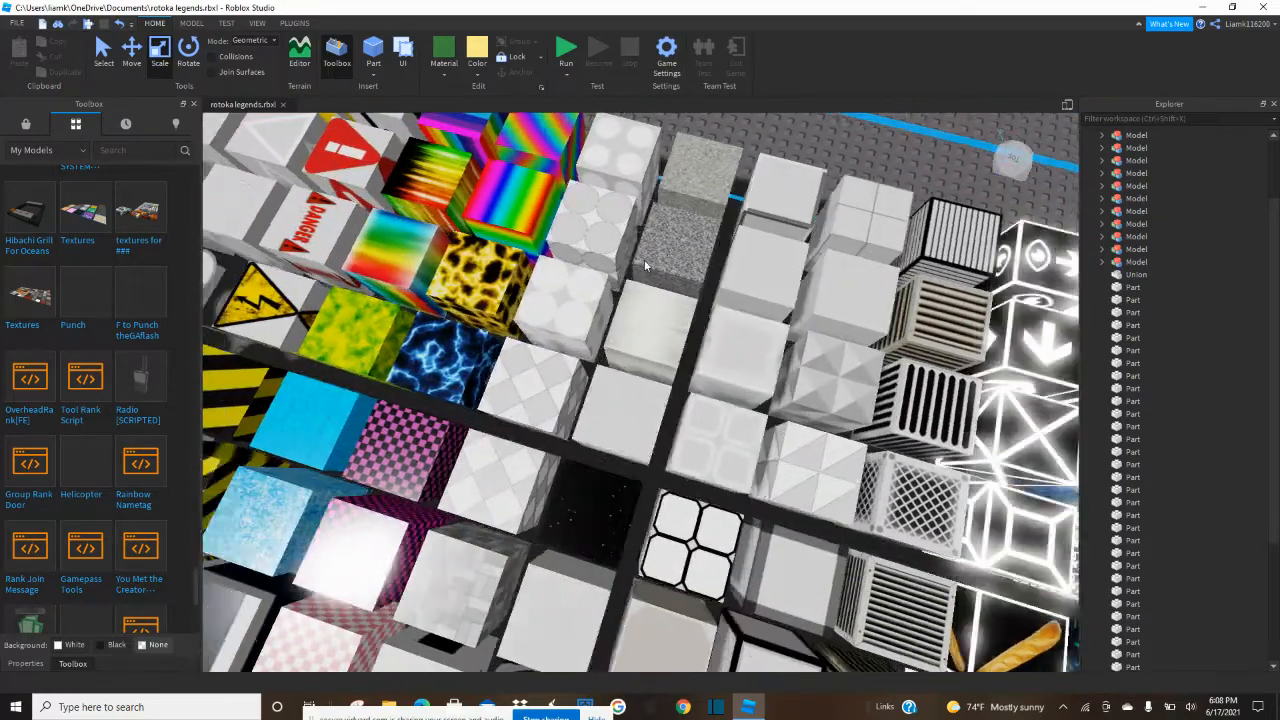
pyautogui.press('e')
# Insert the Textures model with flat floor samples from My Models onto the ground near the sample blocks.
pyautogui.moveTo(77, 202)
pyautogui.press('e')
pyautogui.moveTo(42, 306)
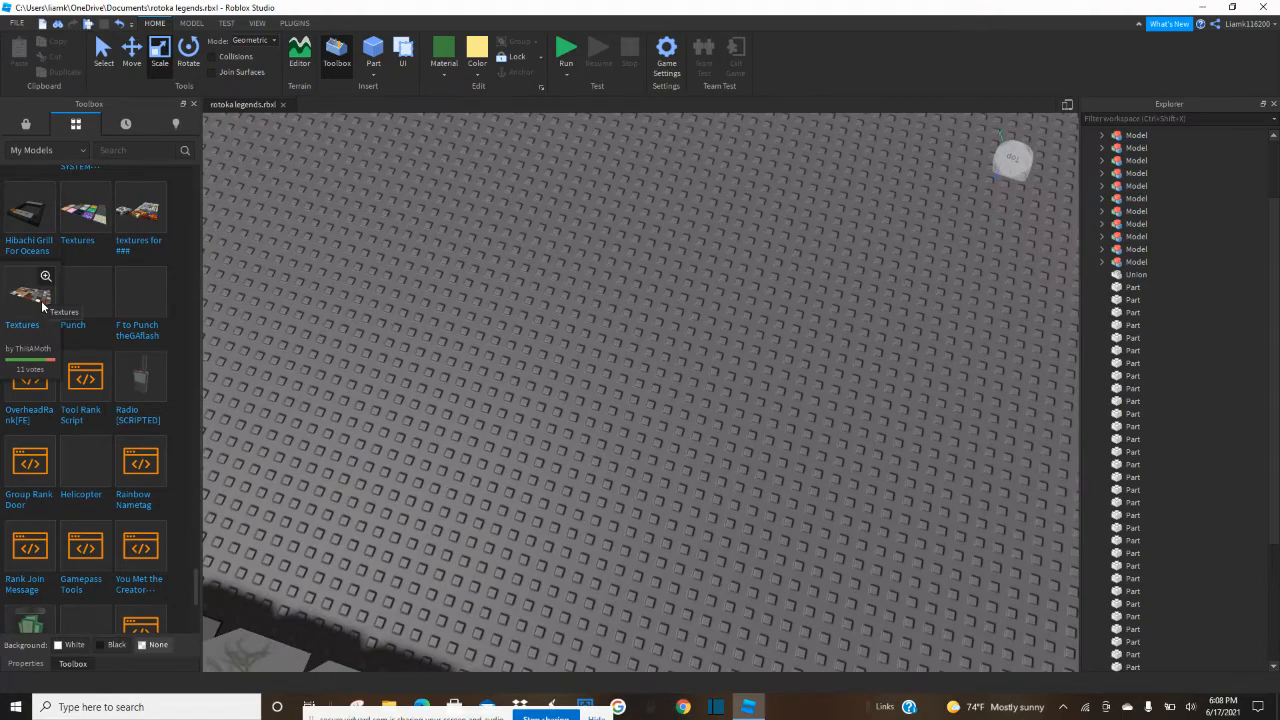
pyautogui.moveTo(300, 306); pyautogui.dragTo(300, 306, button='right')
pyautogui.scroll(-5, 300, 306)
pyautogui.moveTo(29, 303)
pyautogui.moveTo(29, 306); pyautogui.dragTo(457, 537)
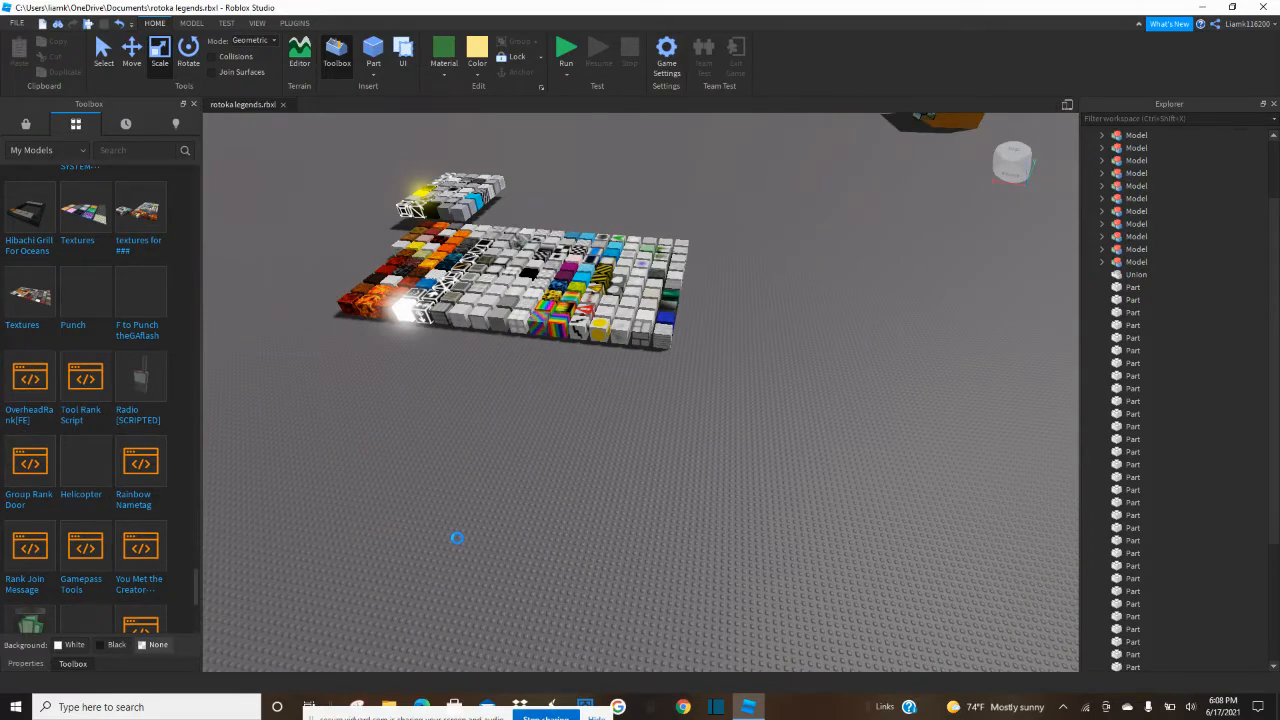
pyautogui.moveTo(486, 531); pyautogui.dragTo(486, 531, button='right')
pyautogui.moveTo(550, 497); pyautogui.dragTo(480, 508)
pyautogui.press('f')
pyautogui.click(412, 514)
# Ungroup the flat floor samples model into separate parts and deselect them.
pyautogui.scroll(2, 412, 514)
pyautogui.scroll(8, 411, 509)
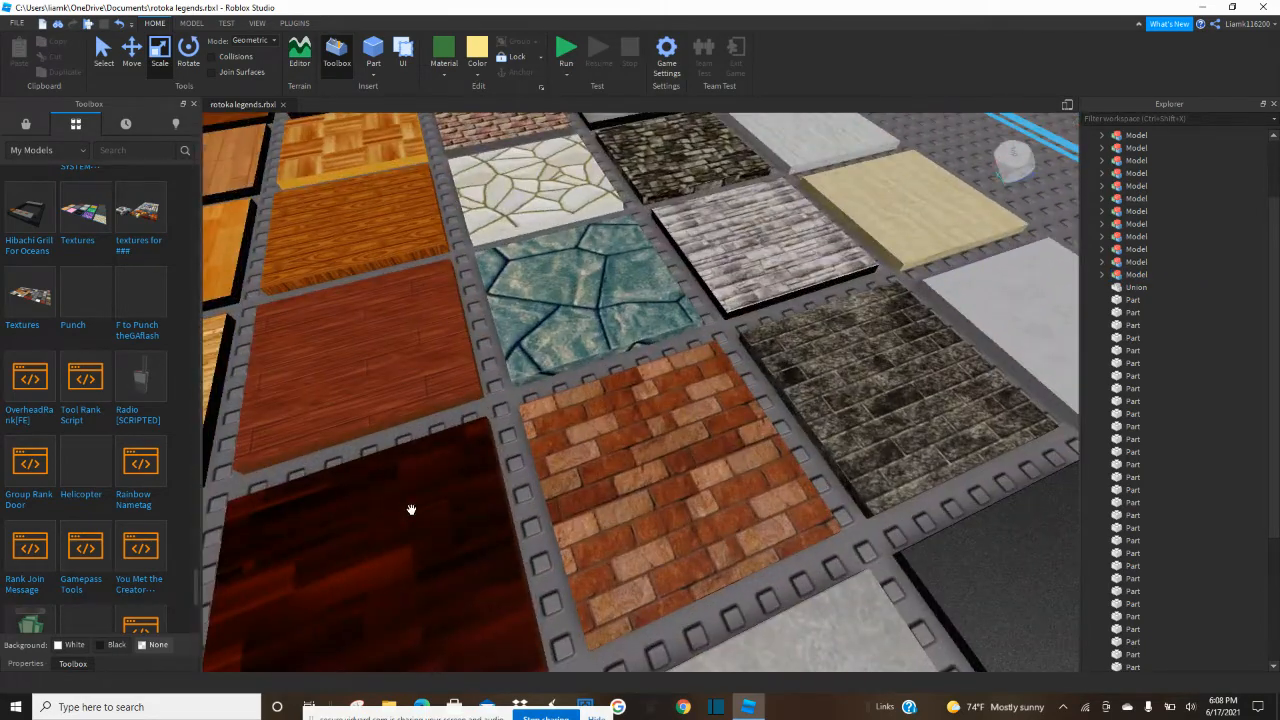
pyautogui.scroll(-4, 411, 510)
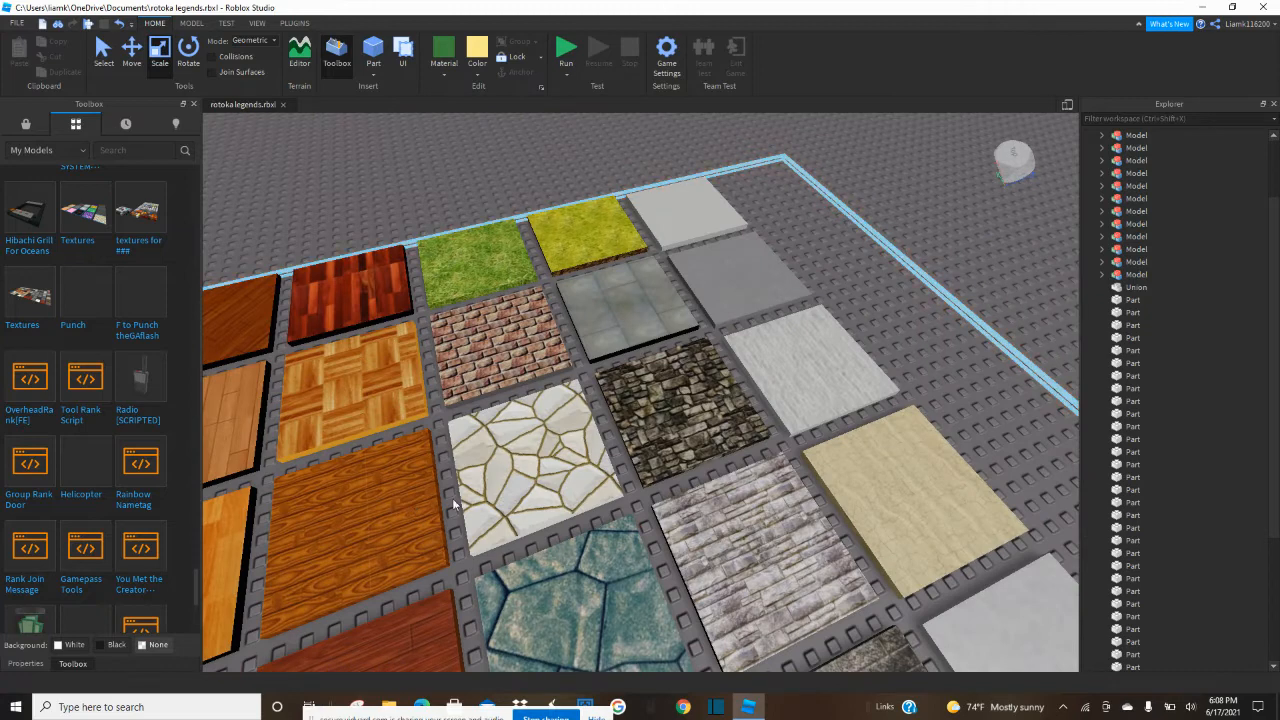
pyautogui.click(530, 470)
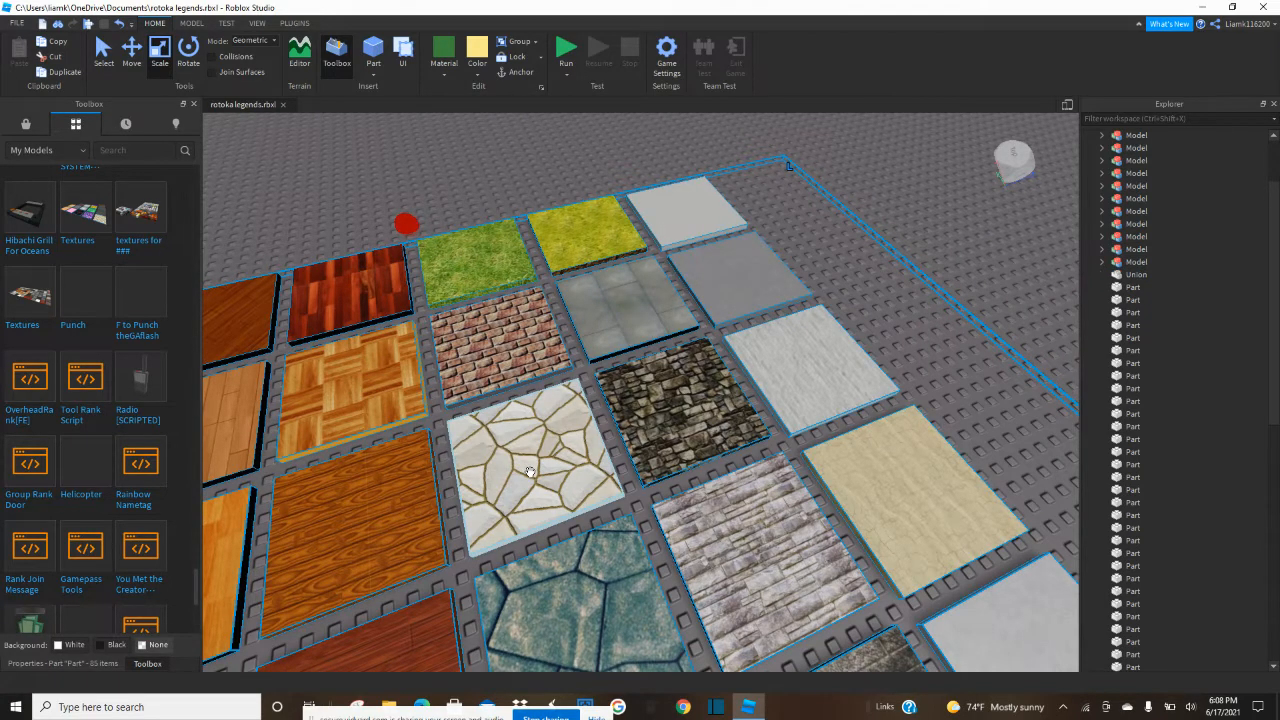
pyautogui.press('XF86AudioMicMute')
pyautogui.click(462, 166)
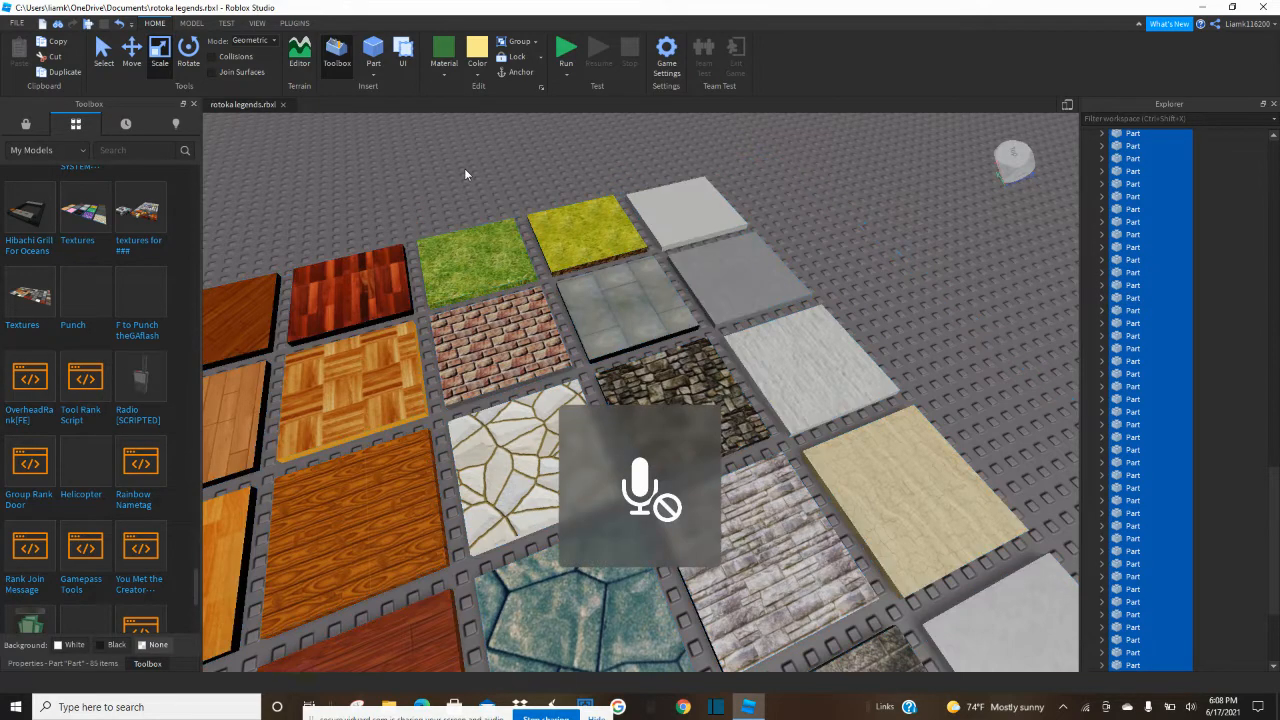
# Duplicate the teal cracked-stone tile among the flat floor samples.
pyautogui.moveTo(520, 415); pyautogui.dragTo(520, 415, button='right')
pyautogui.press('s')
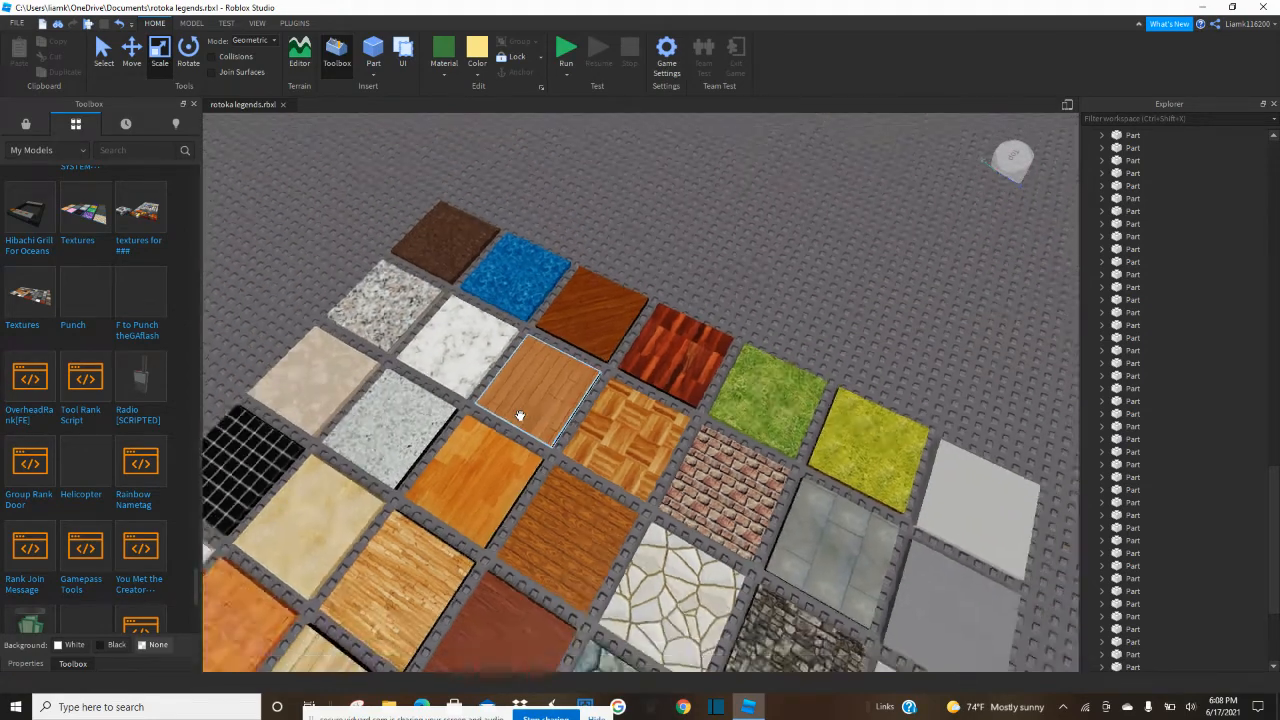
pyautogui.press('a')
pyautogui.press('w')
pyautogui.press('s')
pyautogui.press('d')
pyautogui.moveTo(520, 416); pyautogui.dragTo(520, 416, button='right')
pyautogui.moveTo(628, 482); pyautogui.dragTo(630, 480, button='right')
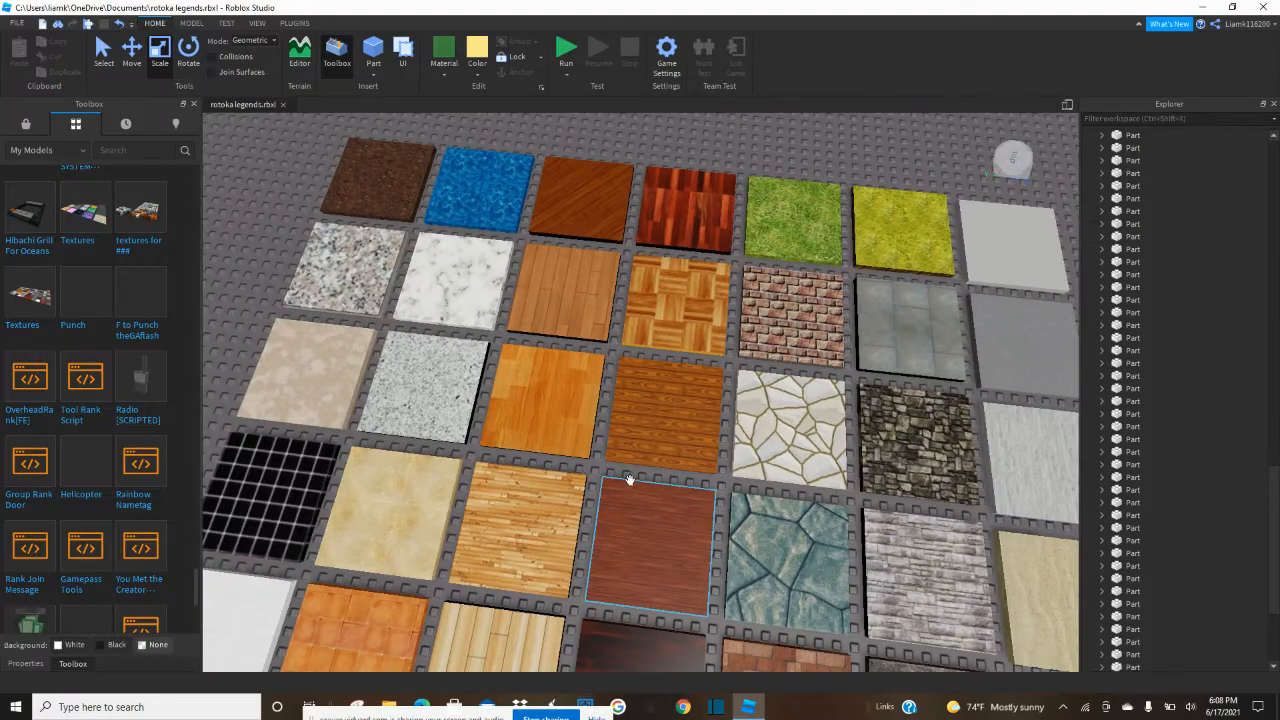
pyautogui.click(783, 535)
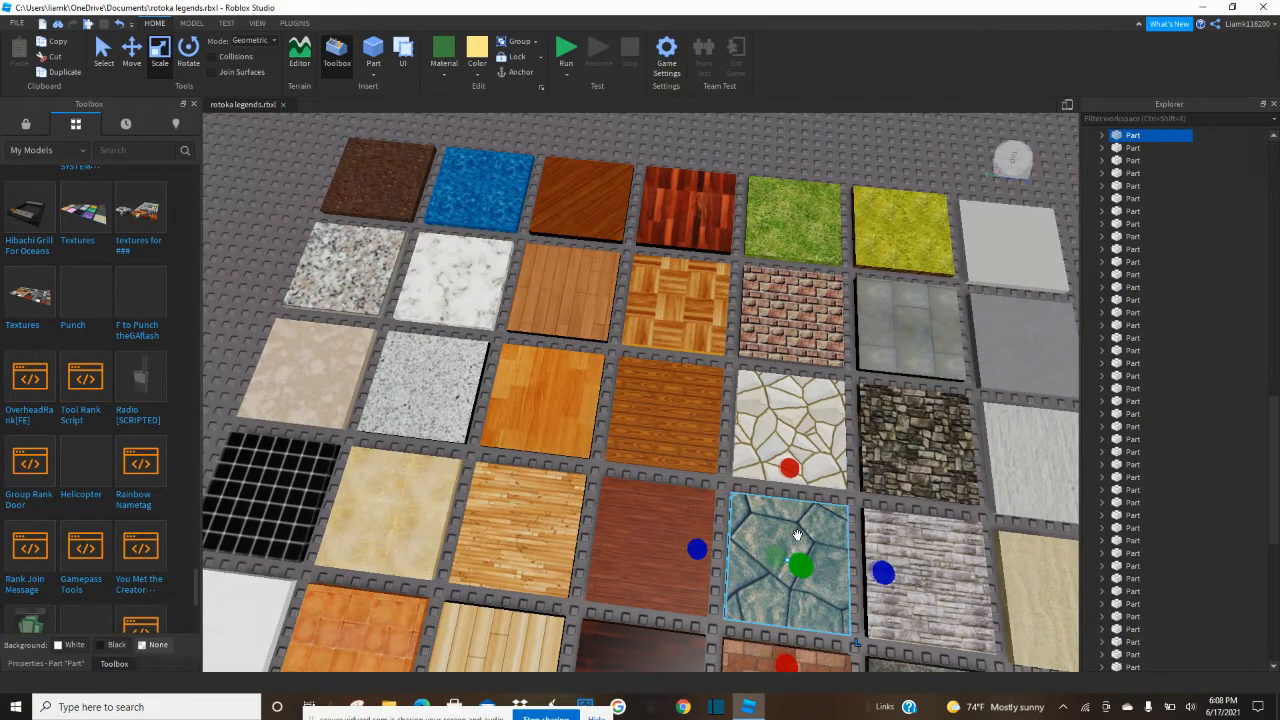
pyautogui.hotkey('ctrl', 'd')
# Move the teal stone copy onto the ground inside the yellow enclosure and delete the thin yellow slab there.
pyautogui.moveTo(797, 535); pyautogui.dragTo(908, 486)
pyautogui.moveTo(908, 486); pyautogui.dragTo(908, 486, button='right')
pyautogui.moveTo(908, 486); pyautogui.dragTo(908, 486)
pyautogui.moveTo(908, 486); pyautogui.dragTo(908, 486, button='right')
pyautogui.press('w')
pyautogui.moveTo(908, 486); pyautogui.dragTo(615, 338)
pyautogui.press('f')
pyautogui.moveTo(615, 338); pyautogui.dragTo(615, 338, button='right')
pyautogui.moveTo(615, 338); pyautogui.dragTo(527, 443)
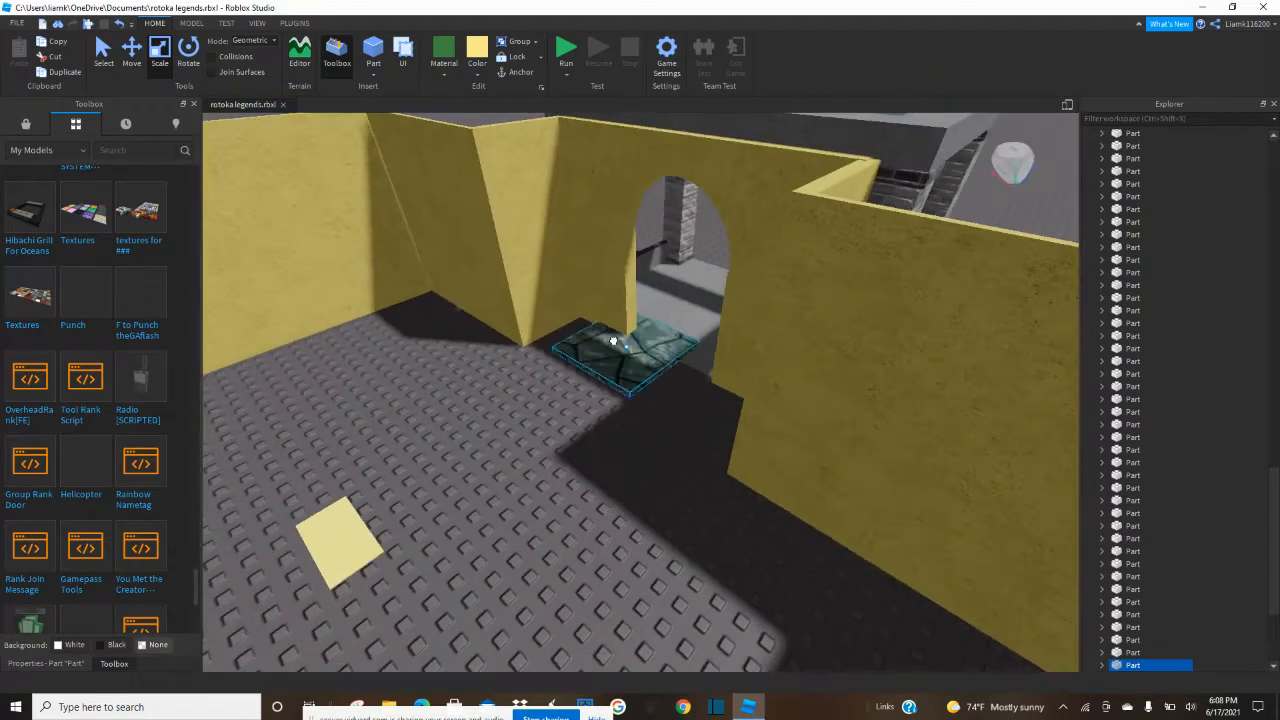
pyautogui.click(352, 526)
pyautogui.press('Delete')
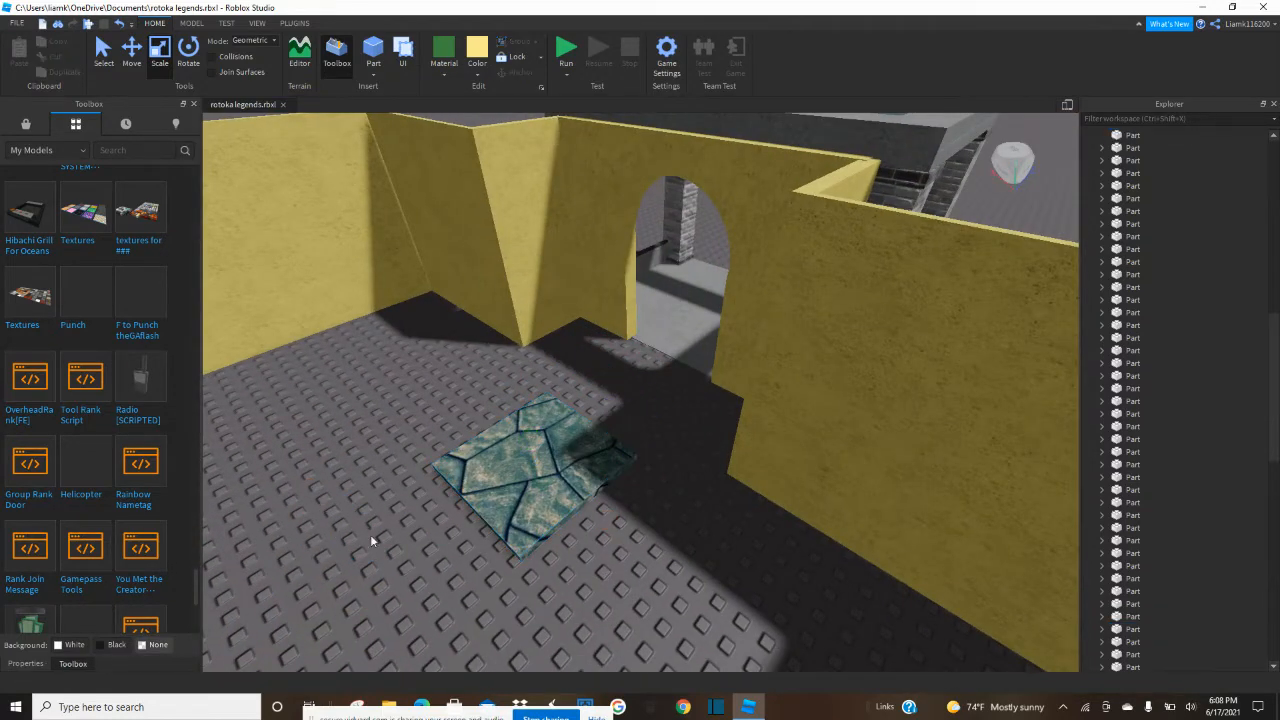
# Scale the teal stone tile lengthwise in both directions so it spans between the enclosure's two side walls.
pyautogui.click(523, 441)
pyautogui.moveTo(523, 441); pyautogui.dragTo(866, 546)
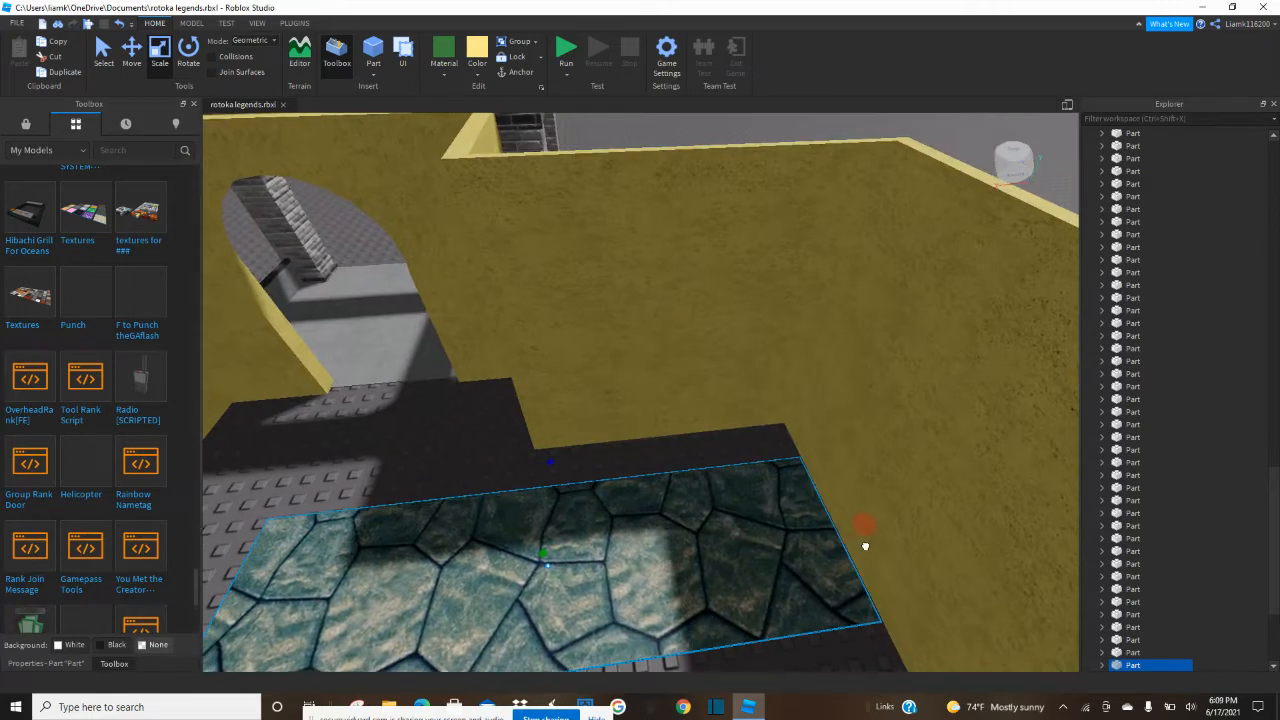
pyautogui.moveTo(857, 536); pyautogui.dragTo(853, 542, button='right')
pyautogui.press('a')
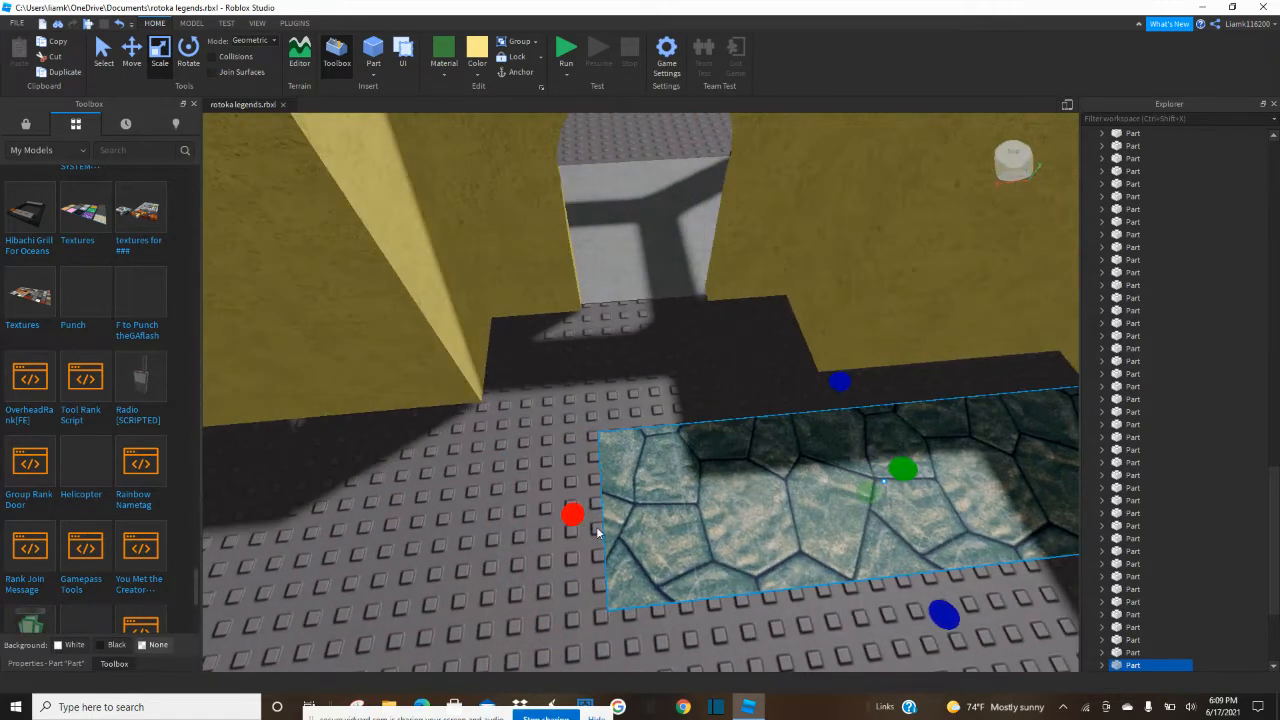
pyautogui.moveTo(551, 518); pyautogui.dragTo(336, 523)
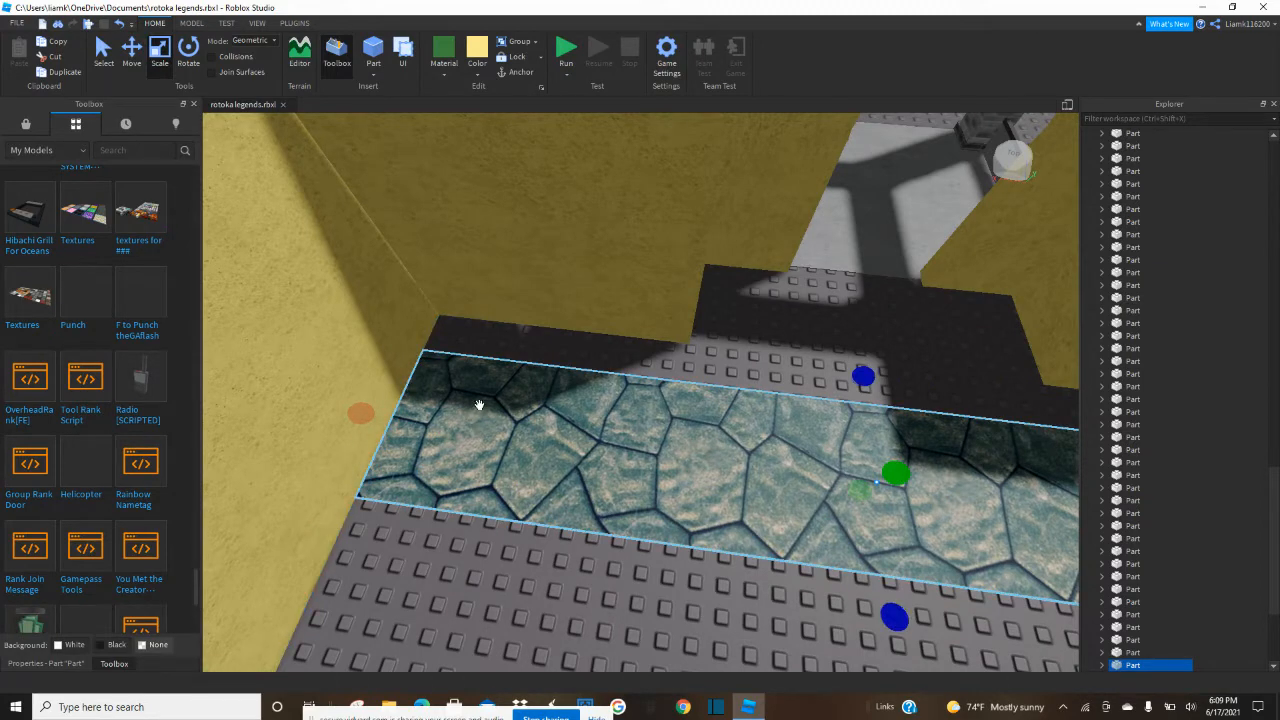
# Widen the teal stone strip so it covers the ground from the doorway-side walls to the opposite wall.
pyautogui.moveTo(865, 376); pyautogui.dragTo(852, 339)
pyautogui.moveTo(876, 370); pyautogui.dragTo(816, 428, button='right')
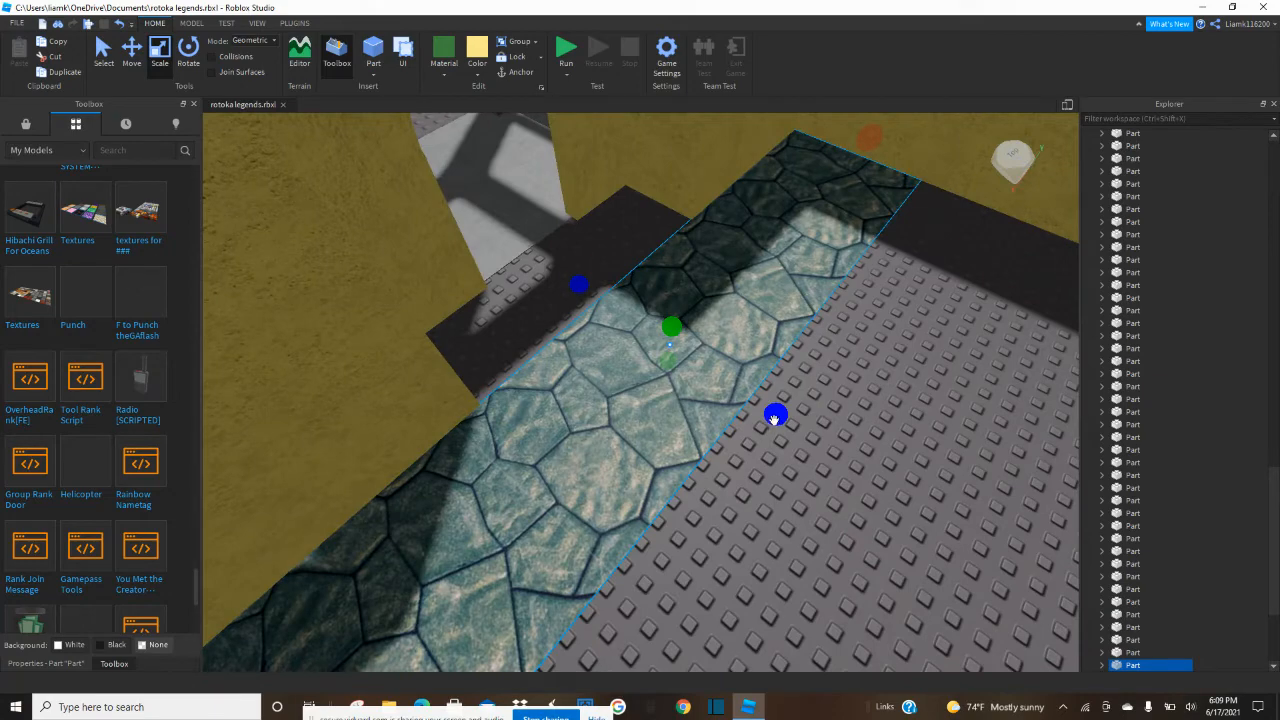
pyautogui.moveTo(774, 420); pyautogui.dragTo(823, 423)
pyautogui.moveTo(800, 424); pyautogui.dragTo(823, 423, button='right')
pyautogui.moveTo(823, 423); pyautogui.dragTo(831, 420)
pyautogui.moveTo(823, 423); pyautogui.dragTo(831, 420, button='right')
pyautogui.moveTo(831, 420); pyautogui.dragTo(903, 394)
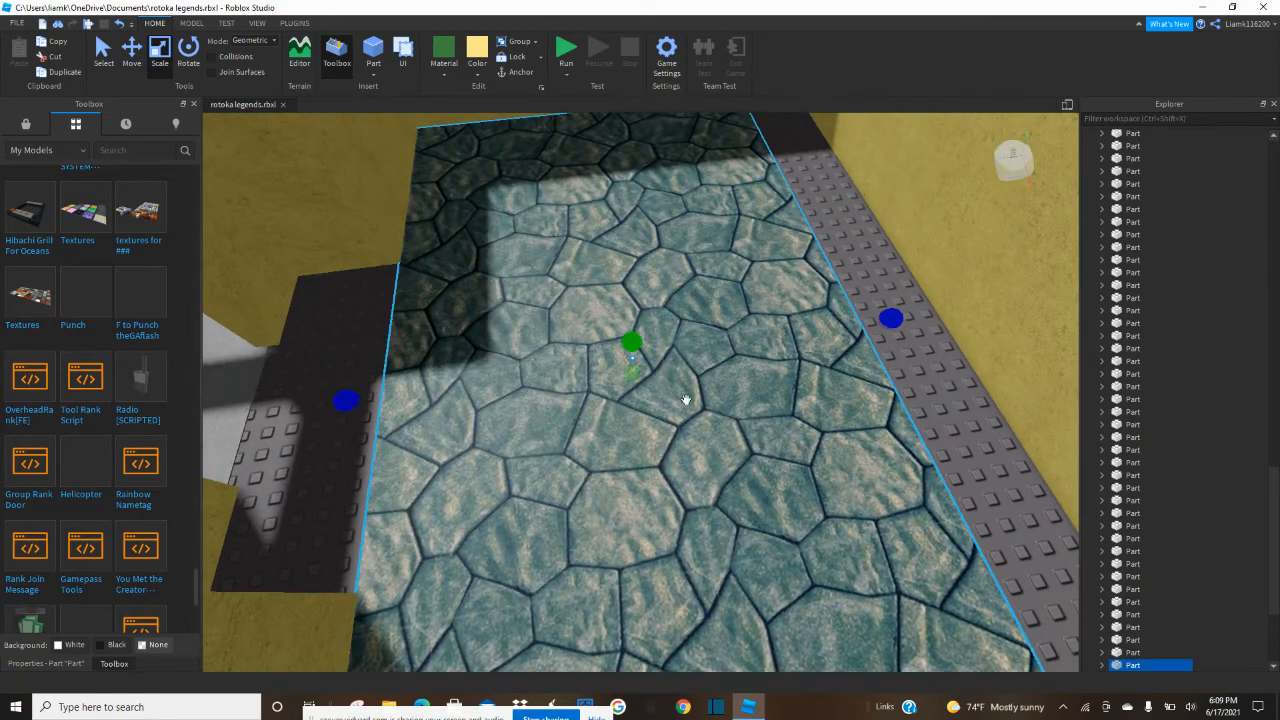
pyautogui.moveTo(892, 320); pyautogui.dragTo(972, 310)
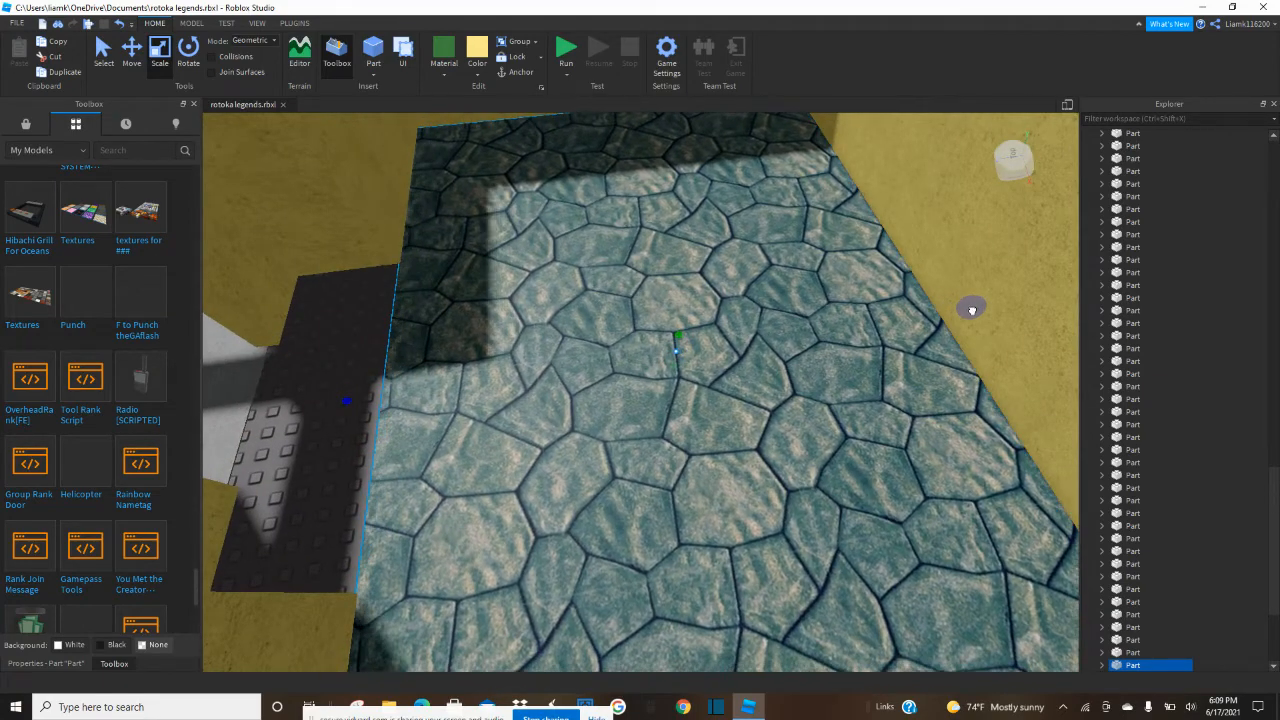
# Duplicate the stone floor and resize the copy to fill the recess in front of the arched doorway.
pyautogui.scroll(-6, 782, 342)
pyautogui.click(486, 545)
pyautogui.scroll(2, 661, 408)
pyautogui.scroll(3, 661, 408)
pyautogui.click(670, 409)
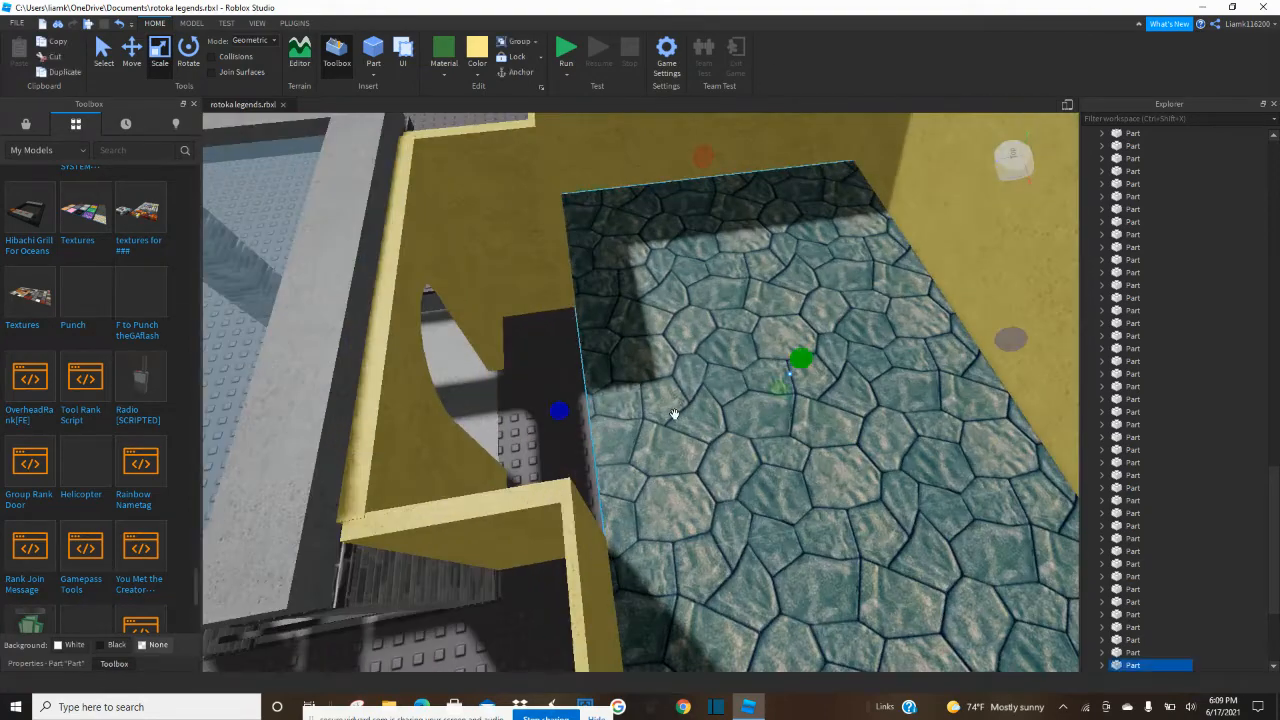
pyautogui.moveTo(672, 409); pyautogui.dragTo(674, 418, button='right')
pyautogui.moveTo(935, 439); pyautogui.dragTo(840, 442)
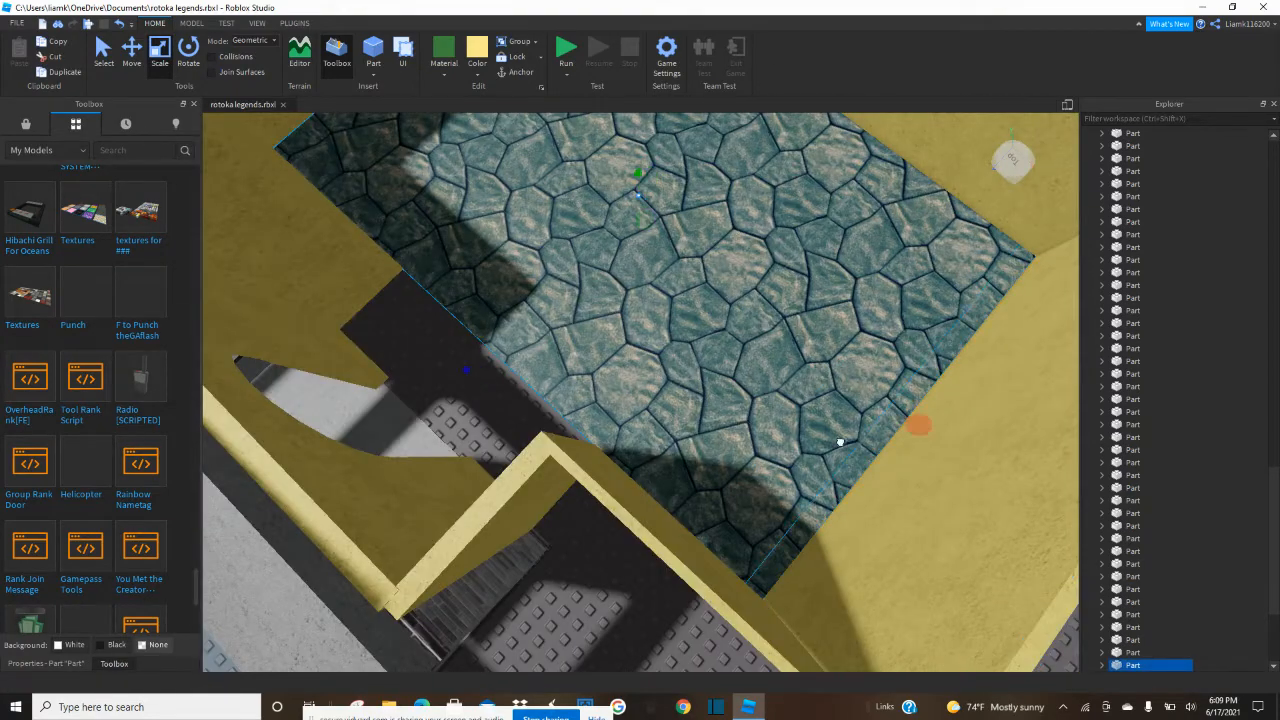
pyautogui.moveTo(680, 392); pyautogui.dragTo(633, 228, button='right')
pyautogui.moveTo(612, 162); pyautogui.dragTo(663, 250)
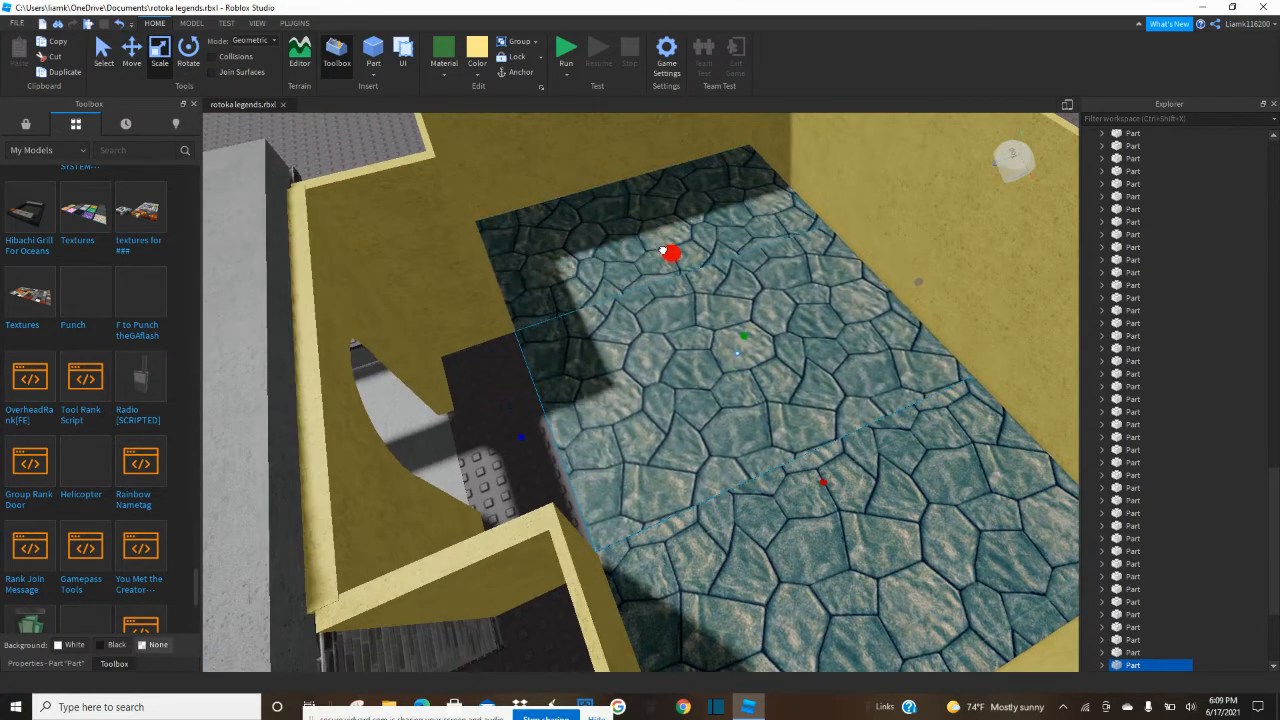
pyautogui.moveTo(914, 287); pyautogui.dragTo(428, 481)
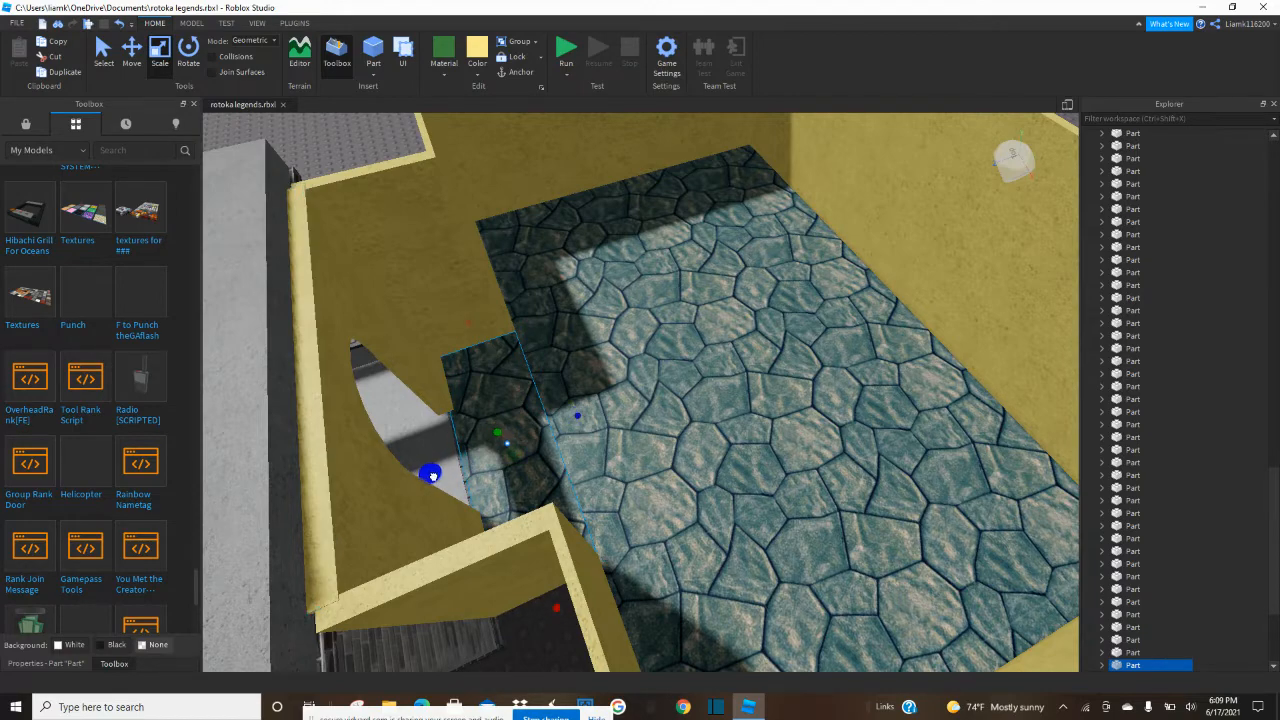
# Examine the stone floor, the yellow walls and the adjoining pavilion from several sides.
pyautogui.scroll(-4, 507, 664)
pyautogui.click(583, 637)
pyautogui.scroll(4, 585, 634)
pyautogui.scroll(5, 589, 631)
pyautogui.moveTo(589, 631); pyautogui.dragTo(587, 630, button='right')
pyautogui.scroll(5, 668, 430)
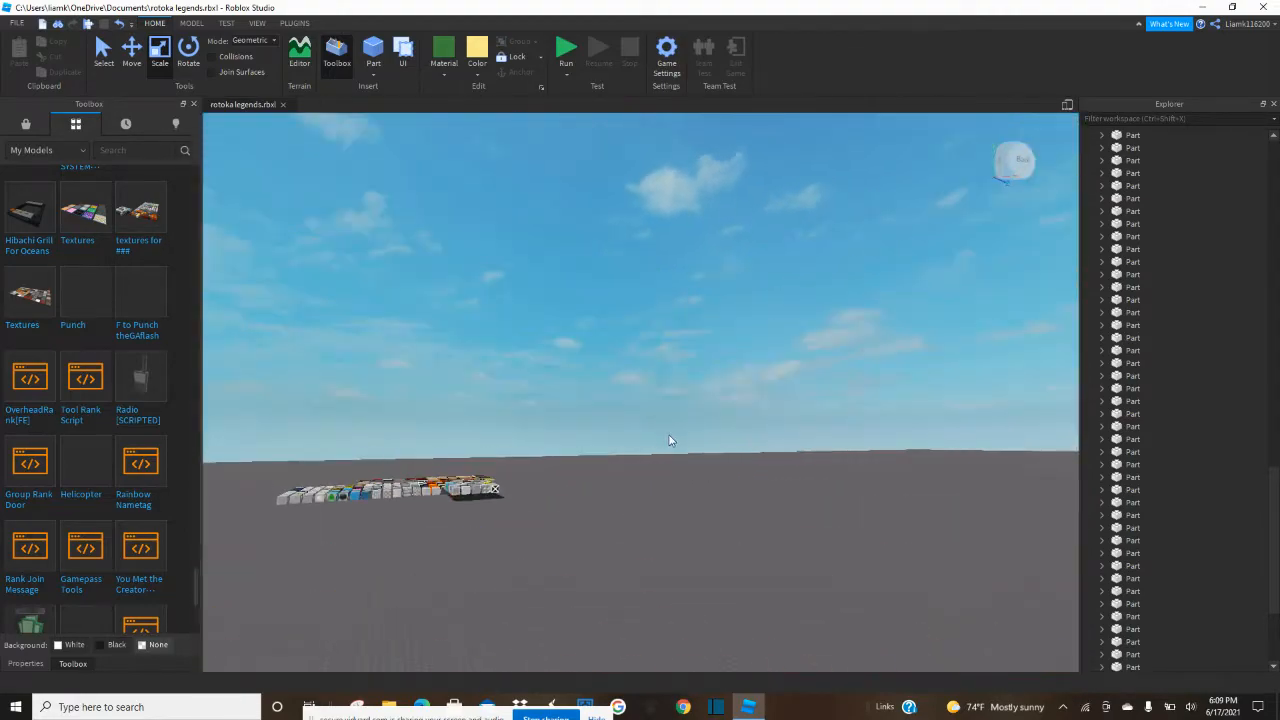
pyautogui.moveTo(670, 433); pyautogui.dragTo(678, 448, button='right')
pyautogui.scroll(-7, 677, 447)
pyautogui.scroll(10, 677, 500)
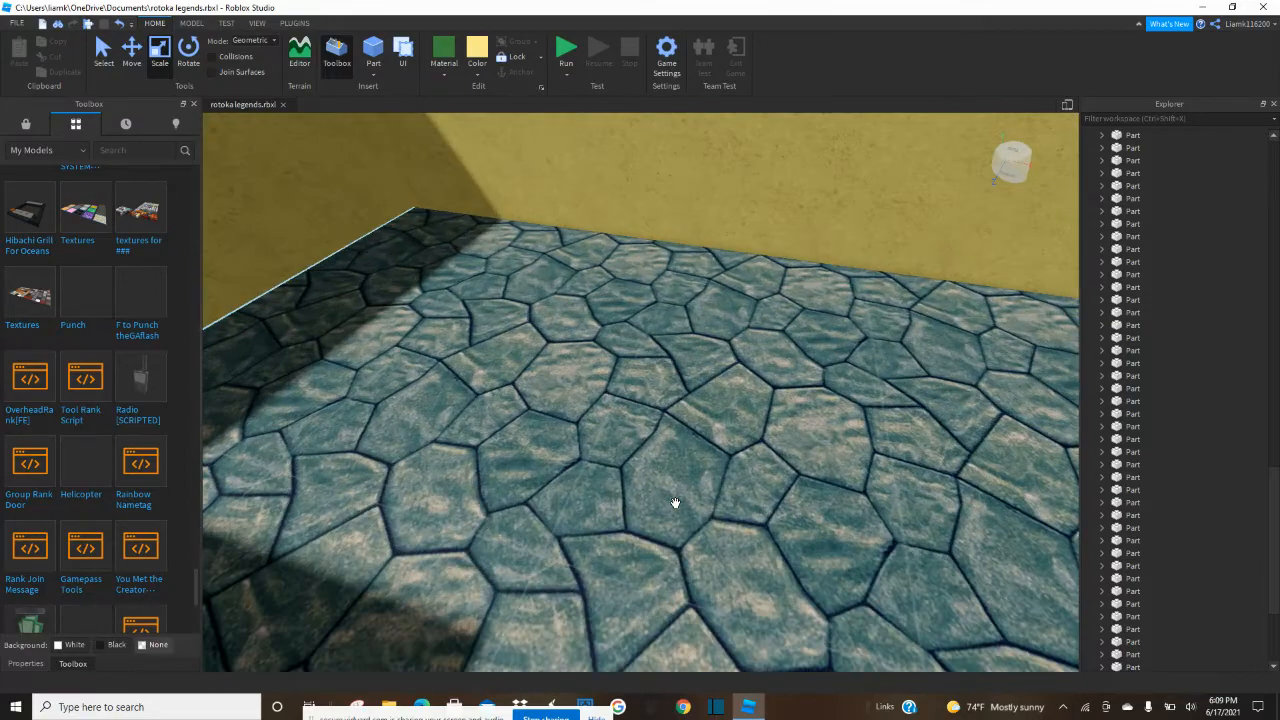
pyautogui.scroll(-5, 675, 502)
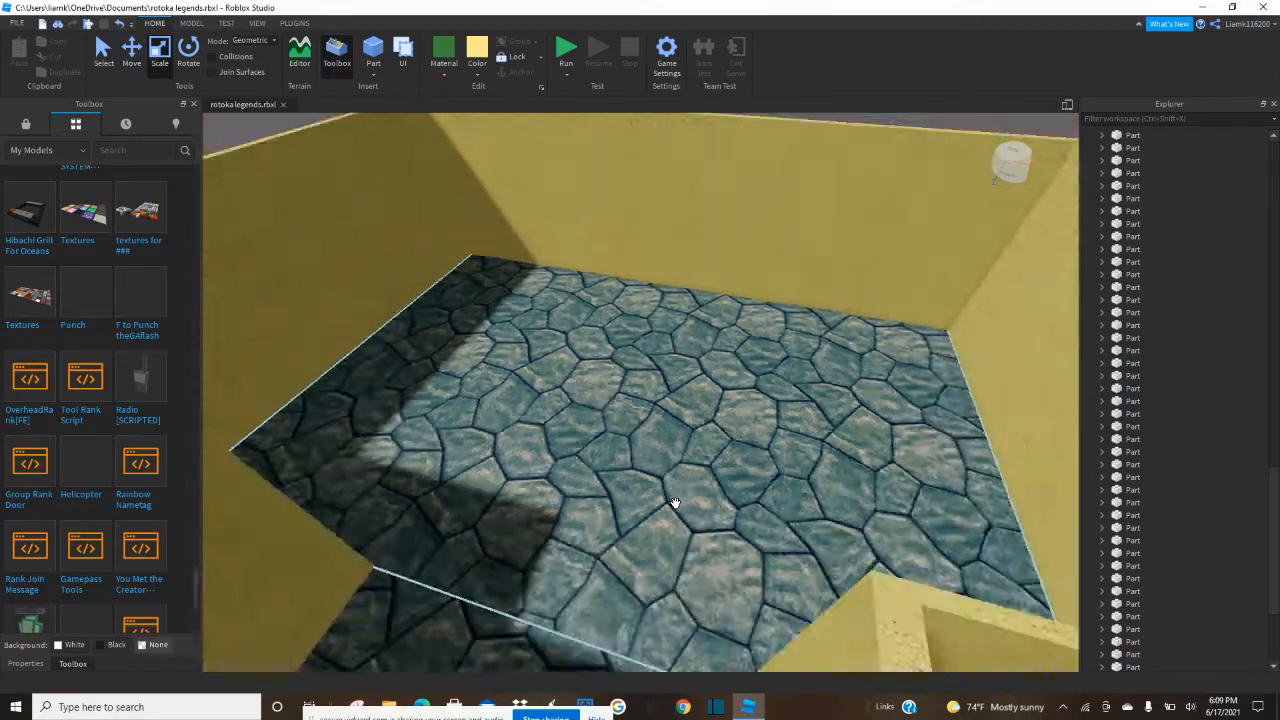
pyautogui.scroll(5, 674, 530)
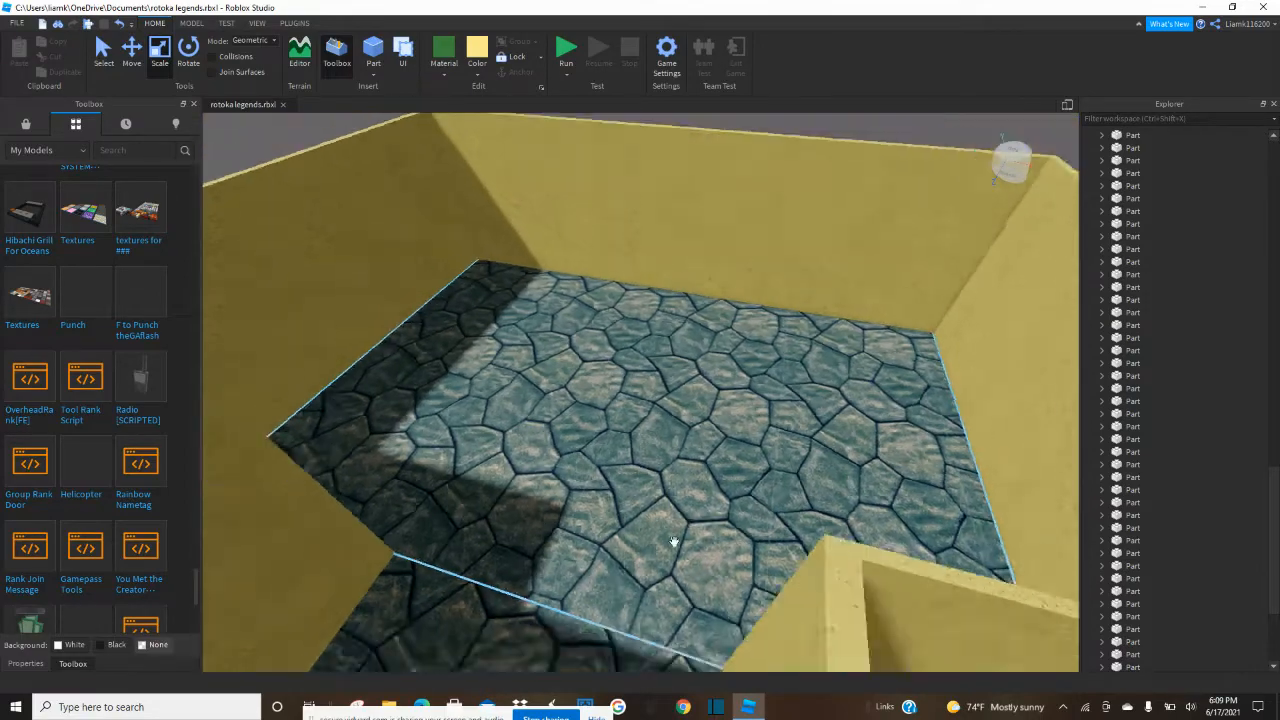
pyautogui.scroll(-5, 674, 541)
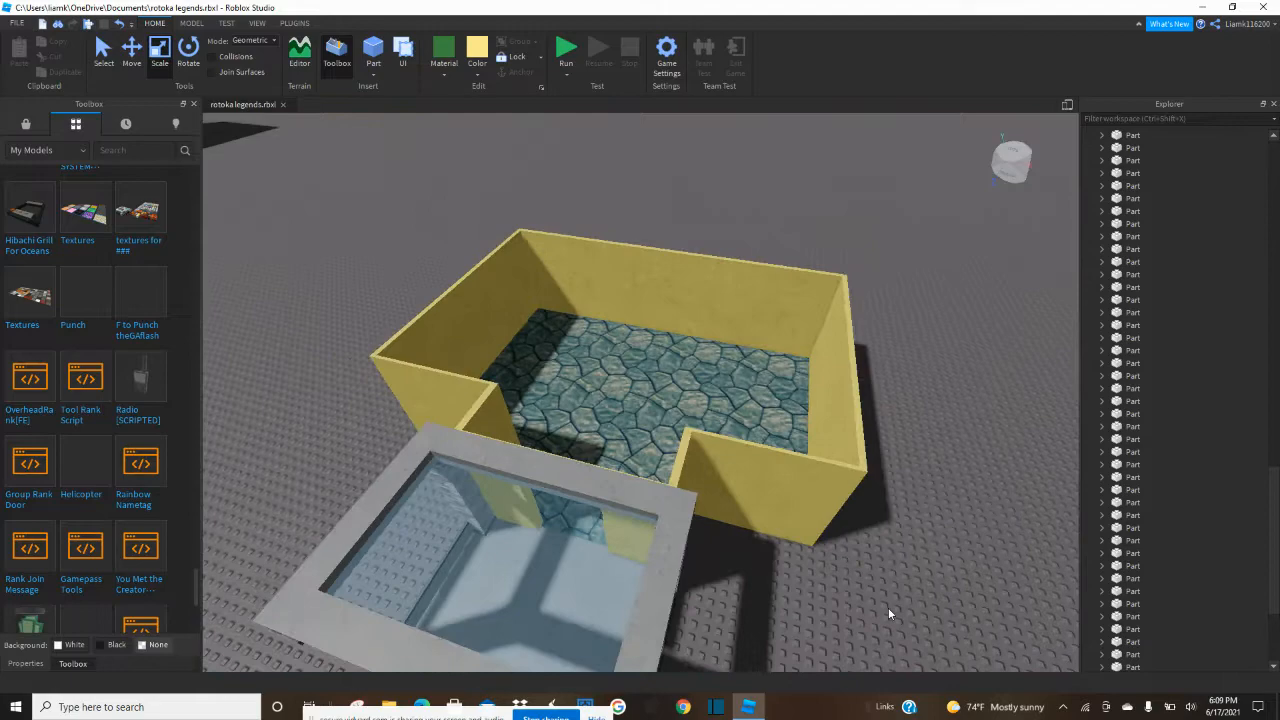
# Inspect the pavilion entrance, the arched doorway and the stone-floored enclosure up close, and view the whole build from above.
pyautogui.scroll(5, 887, 601)
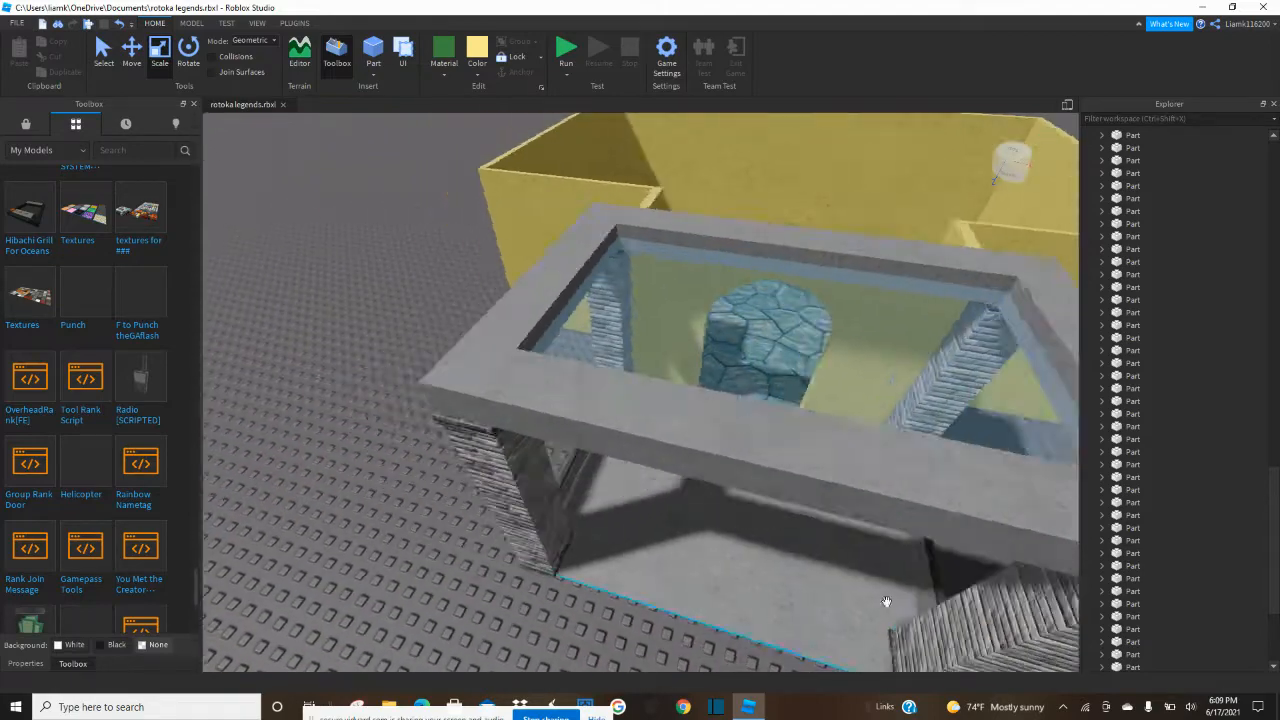
pyautogui.scroll(-3, 886, 601)
pyautogui.scroll(4, 717, 609)
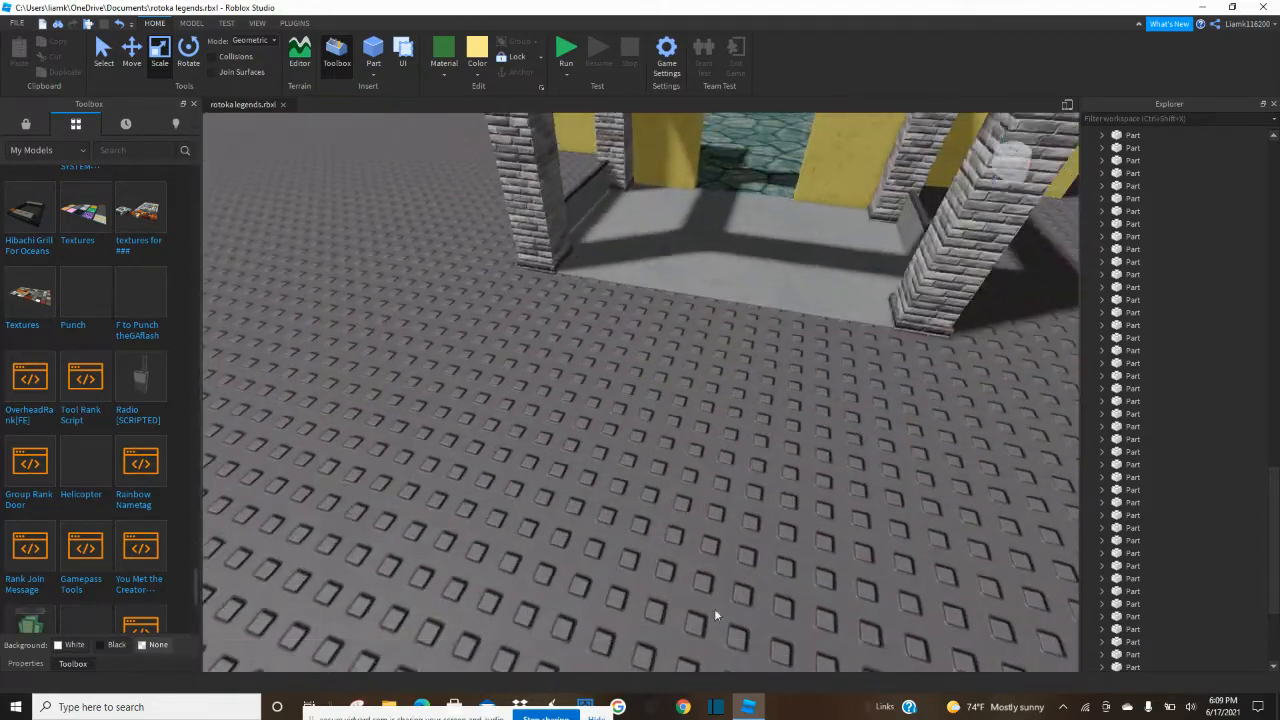
pyautogui.moveTo(760, 498); pyautogui.dragTo(760, 498, button='right')
pyautogui.scroll(4, 760, 498)
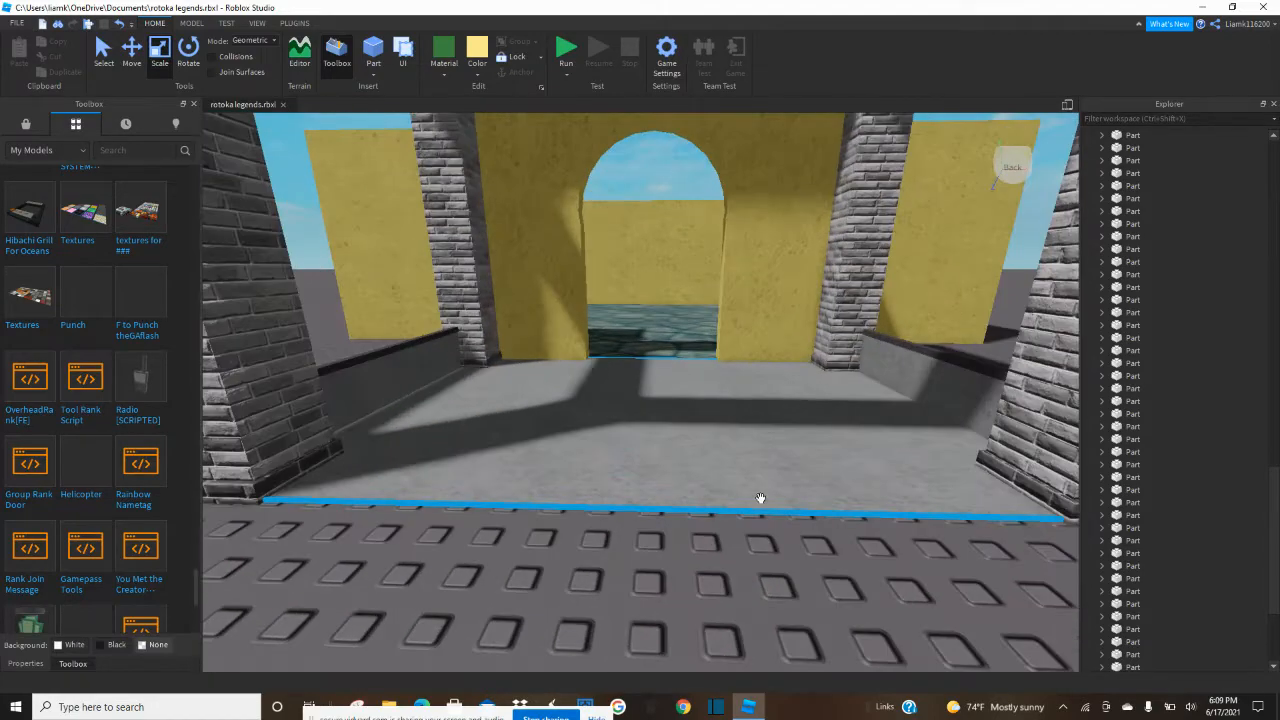
pyautogui.press('e')
pyautogui.press('w')
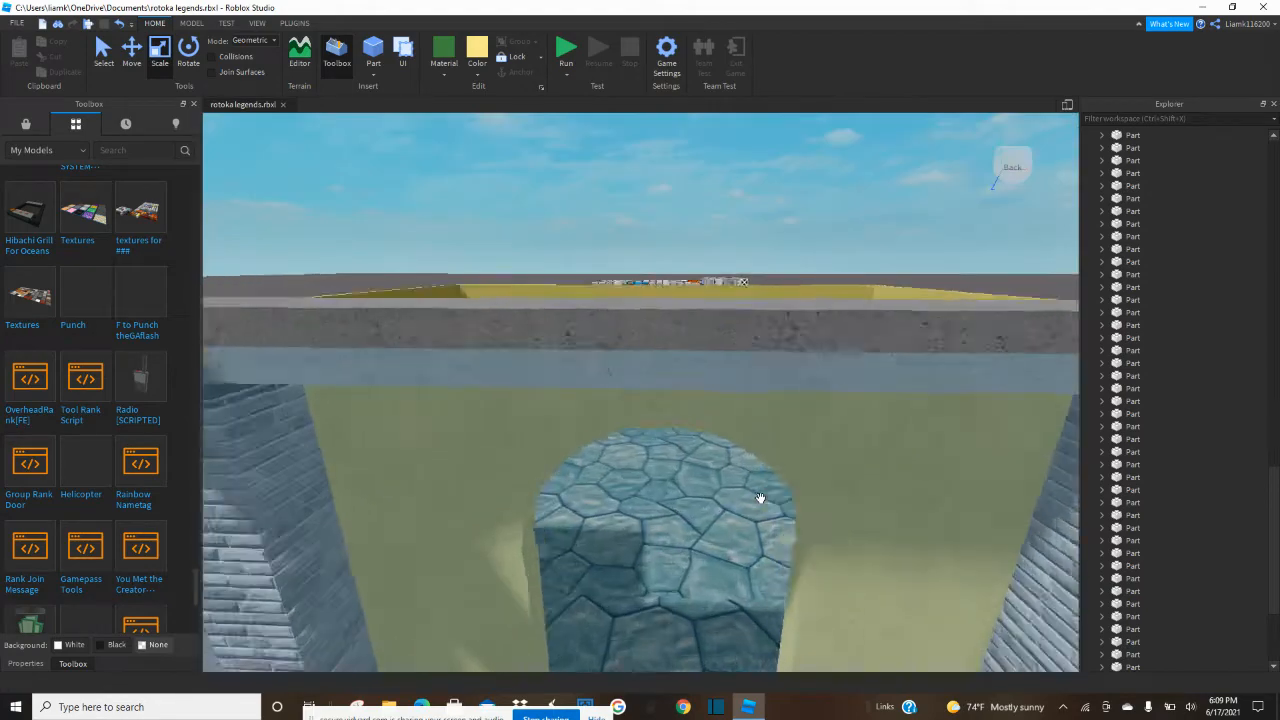
pyautogui.moveTo(760, 498); pyautogui.dragTo(760, 498, button='right')
pyautogui.press('w')
pyautogui.press('s')
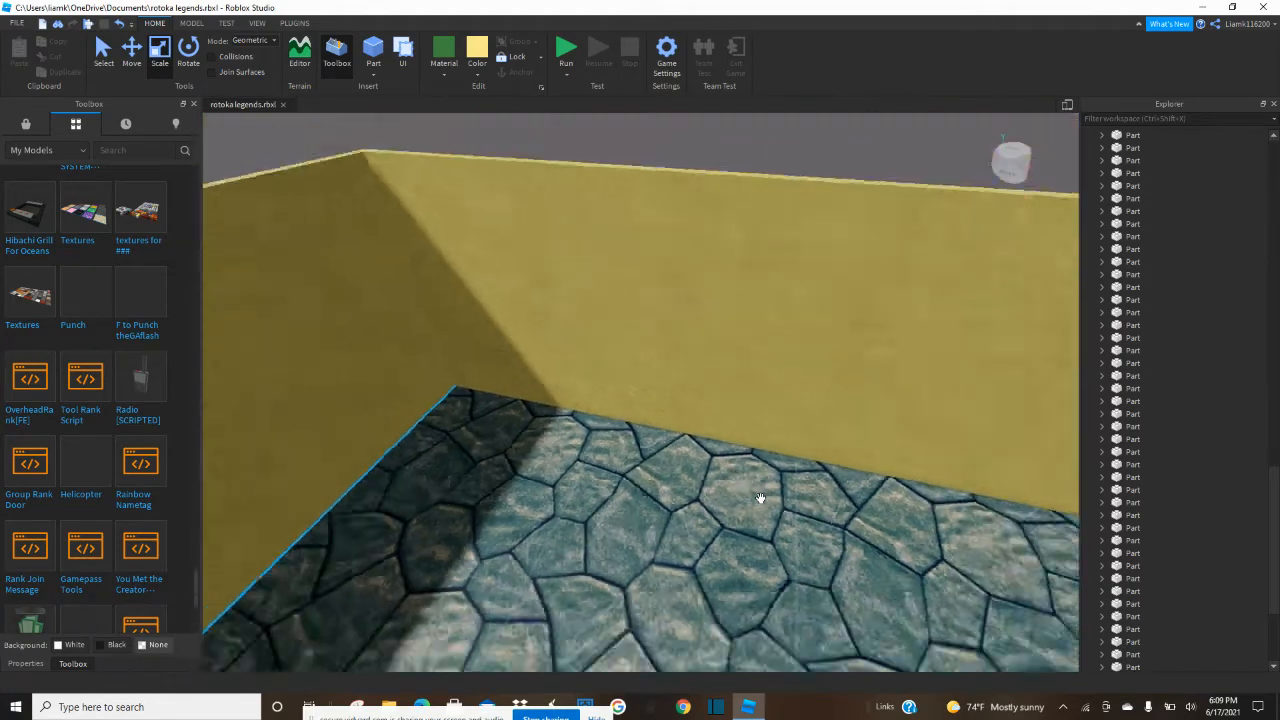
pyautogui.press('d')
pyautogui.press('s')
pyautogui.press('a')
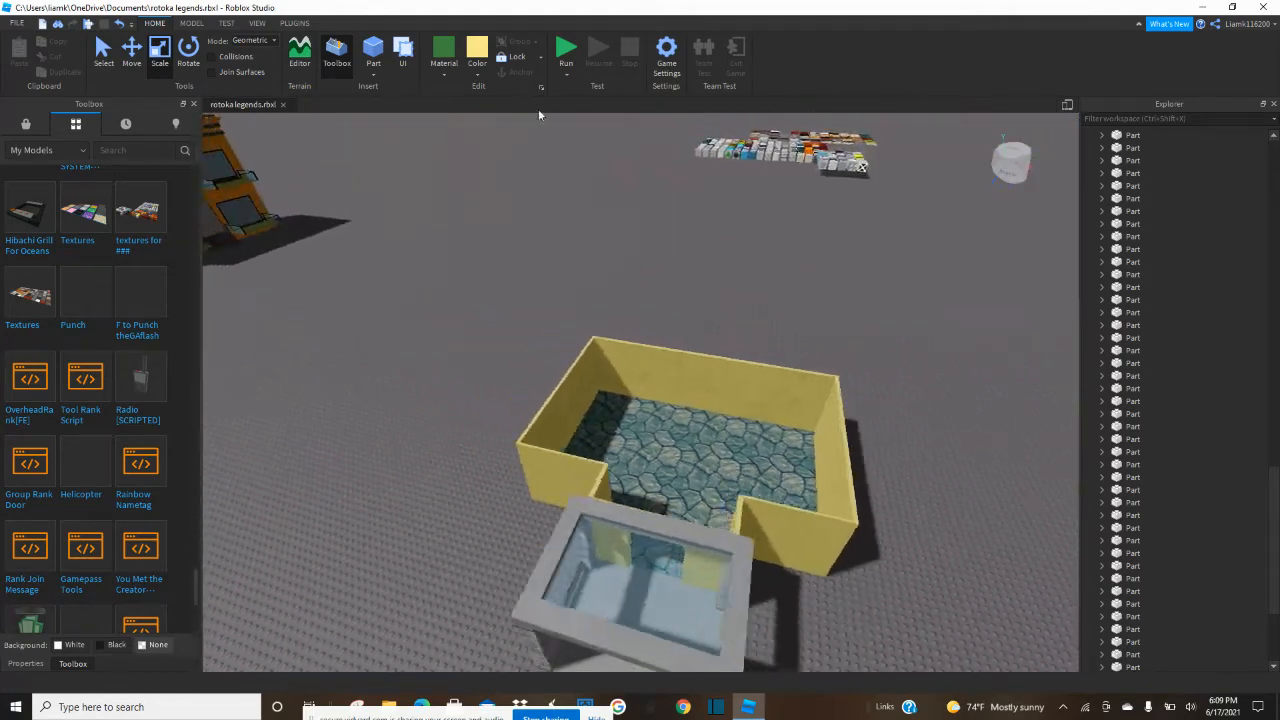
pyautogui.press('w')
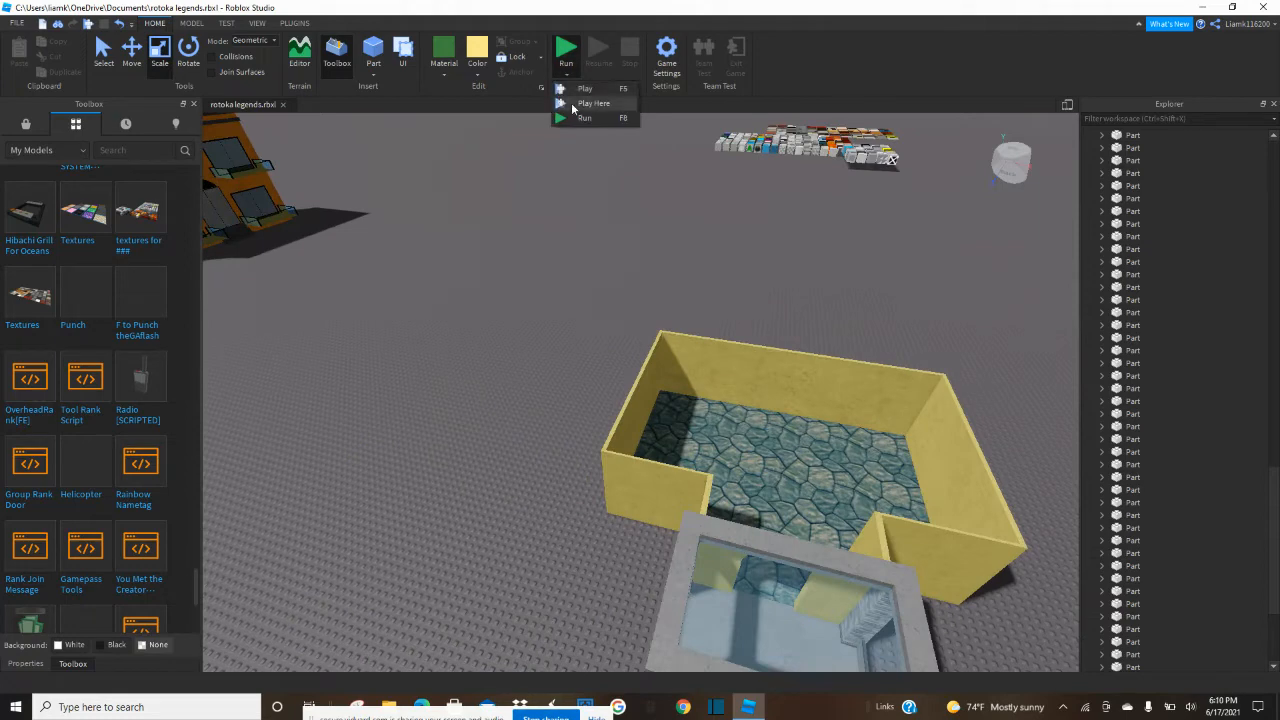
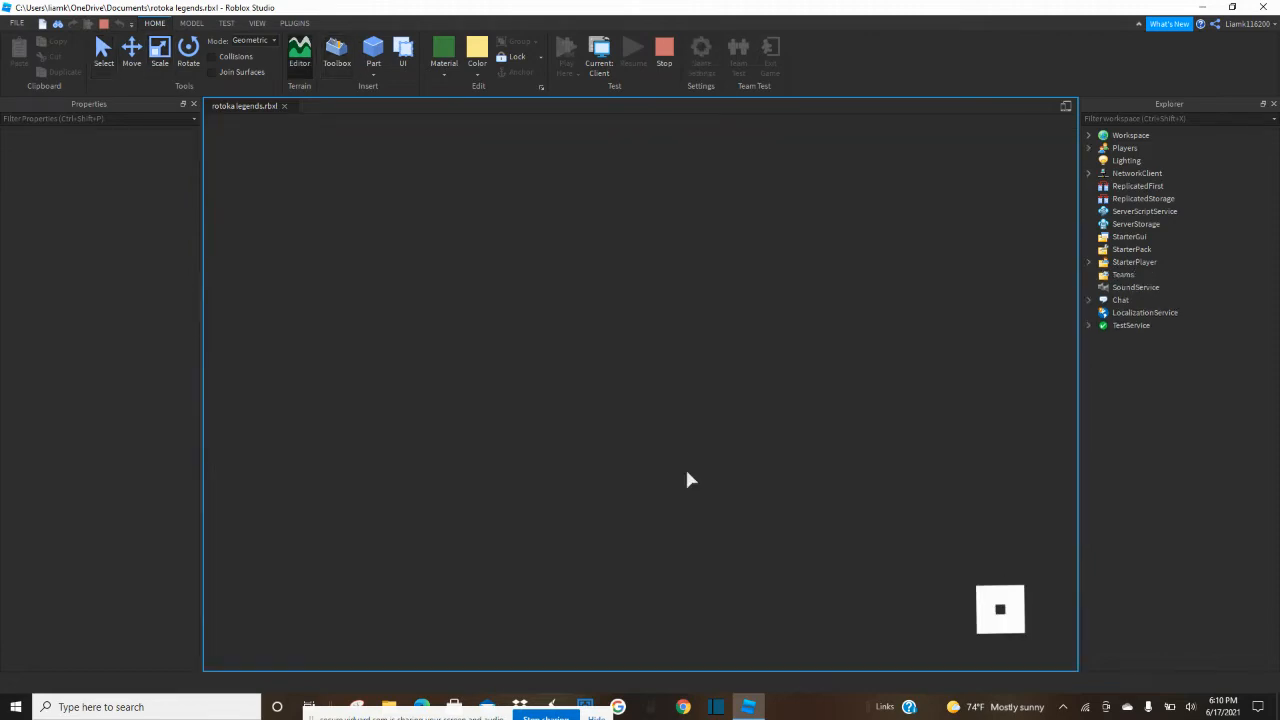
# Playtest the build by walking through the pavilion and arched doorway and jumping at the enclosure walls, and end the test.
pyautogui.press('w')
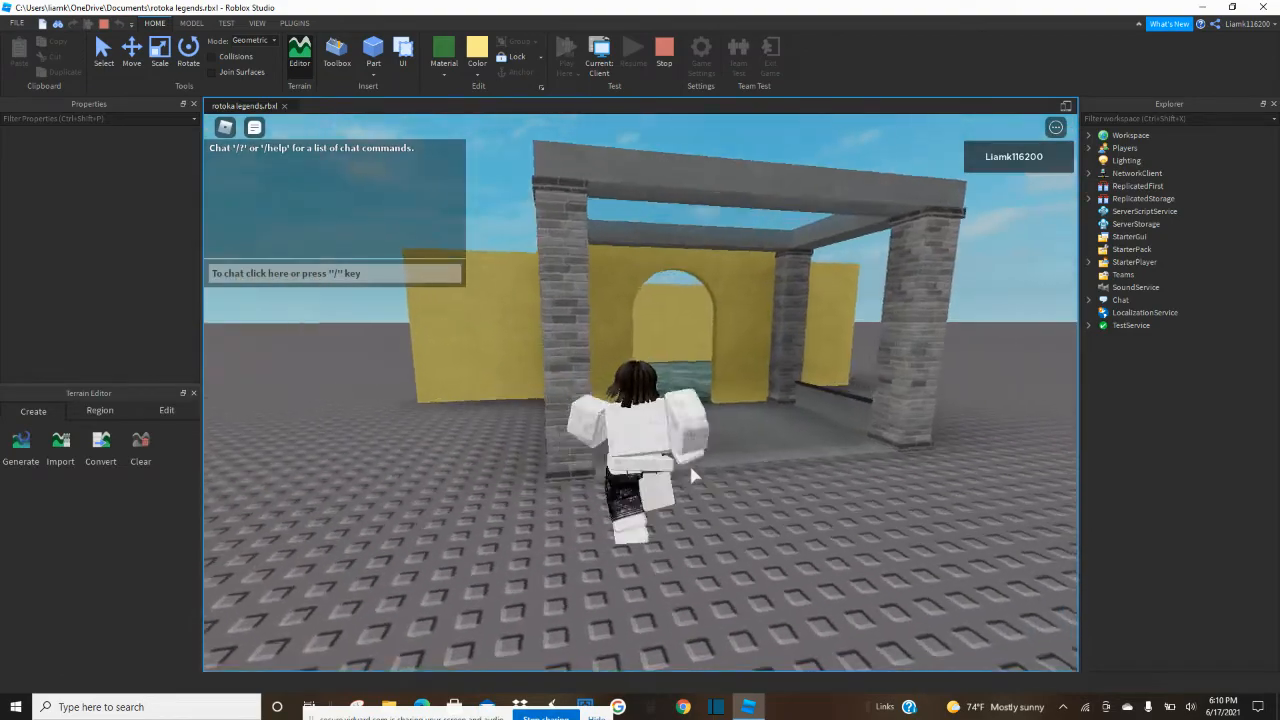
pyautogui.press('space')
pyautogui.press('space')
pyautogui.press('space')
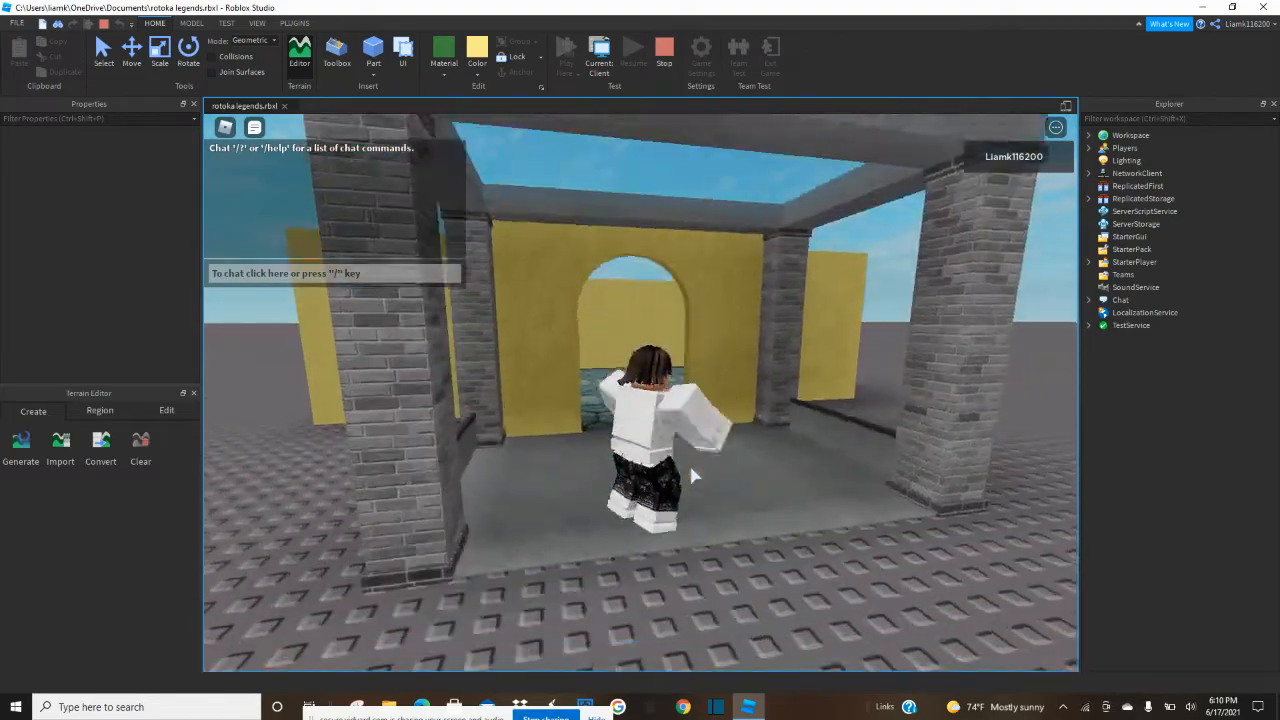
pyautogui.press('space')
pyautogui.press('space')
pyautogui.press('w')
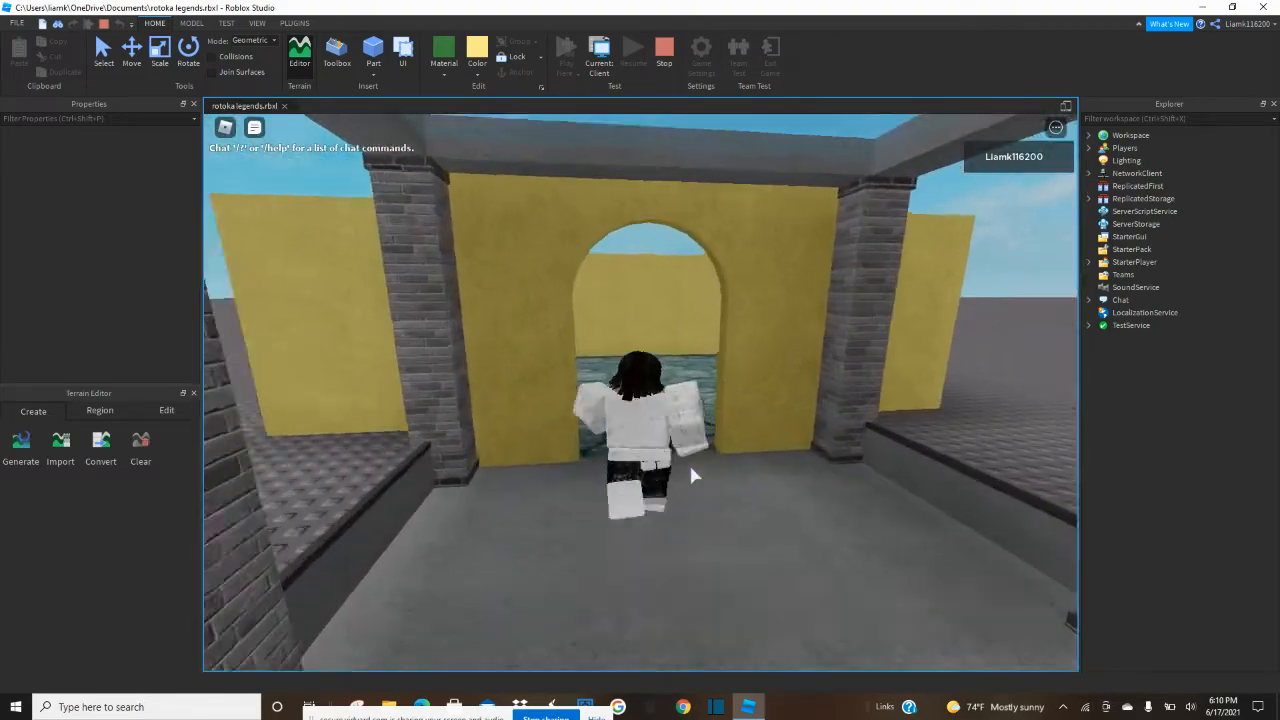
pyautogui.press('w')
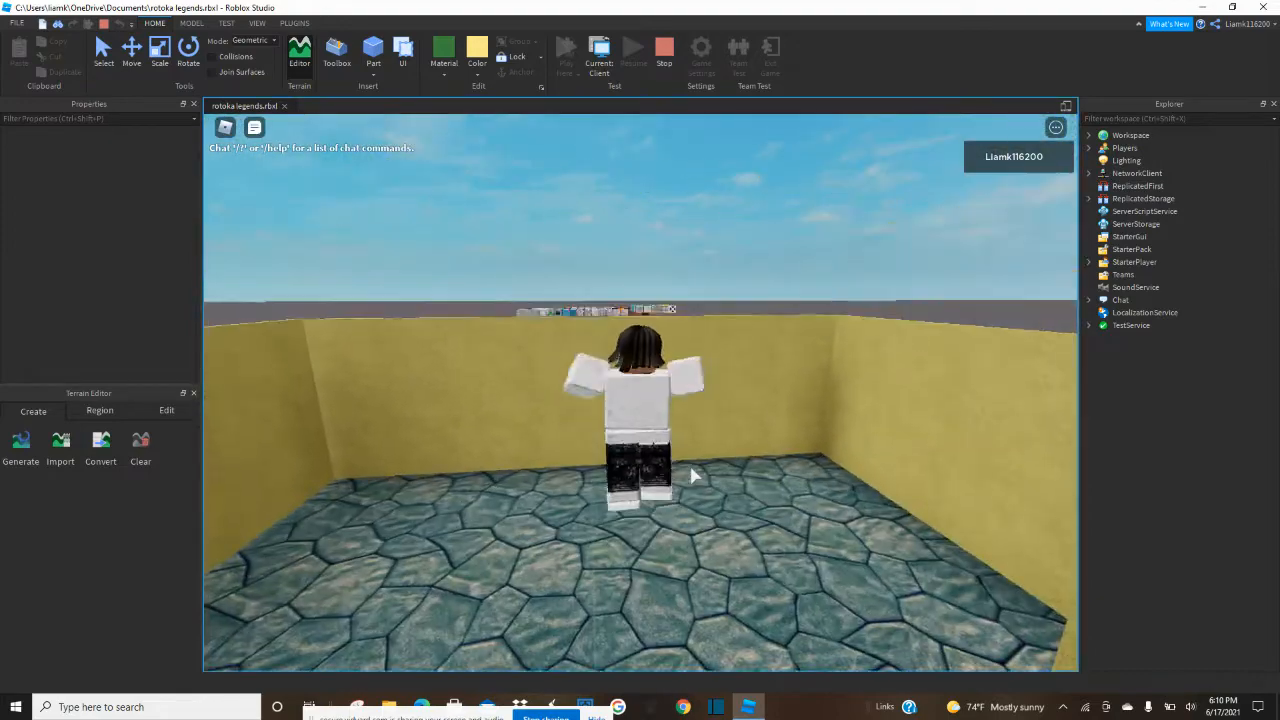
pyautogui.press('w')
pyautogui.press('space')
pyautogui.press('space')
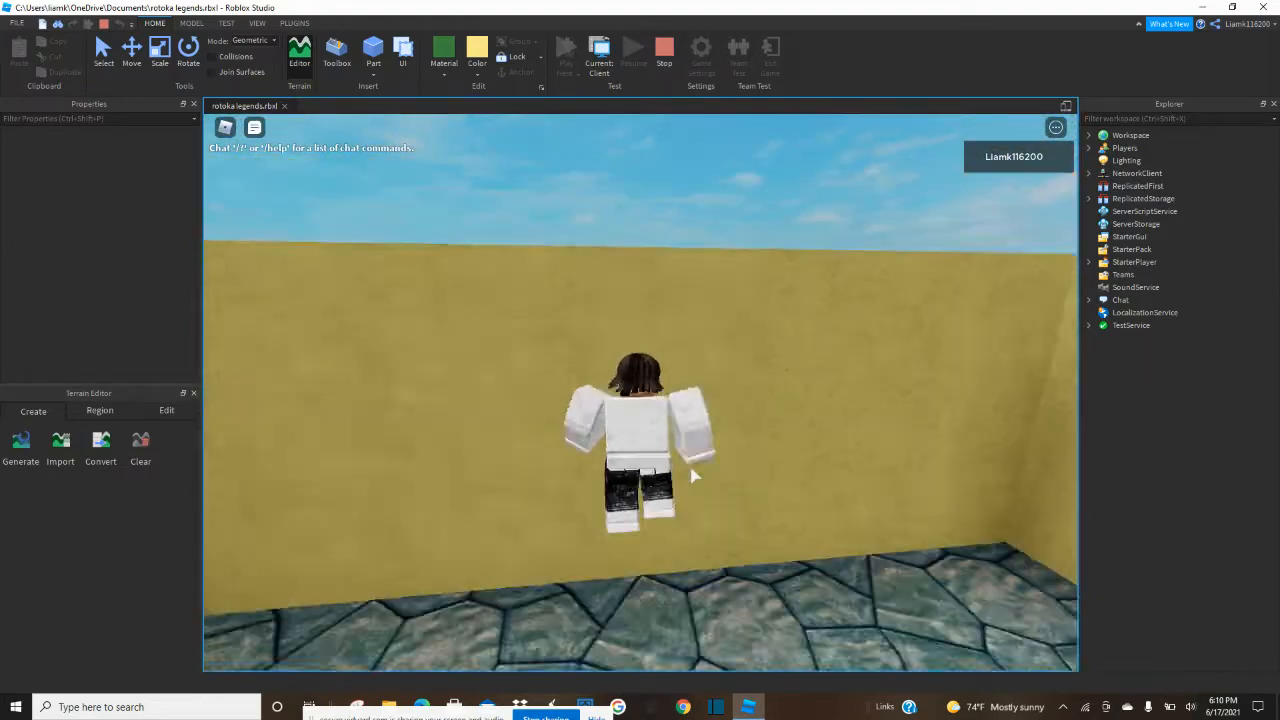
pyautogui.press('w')
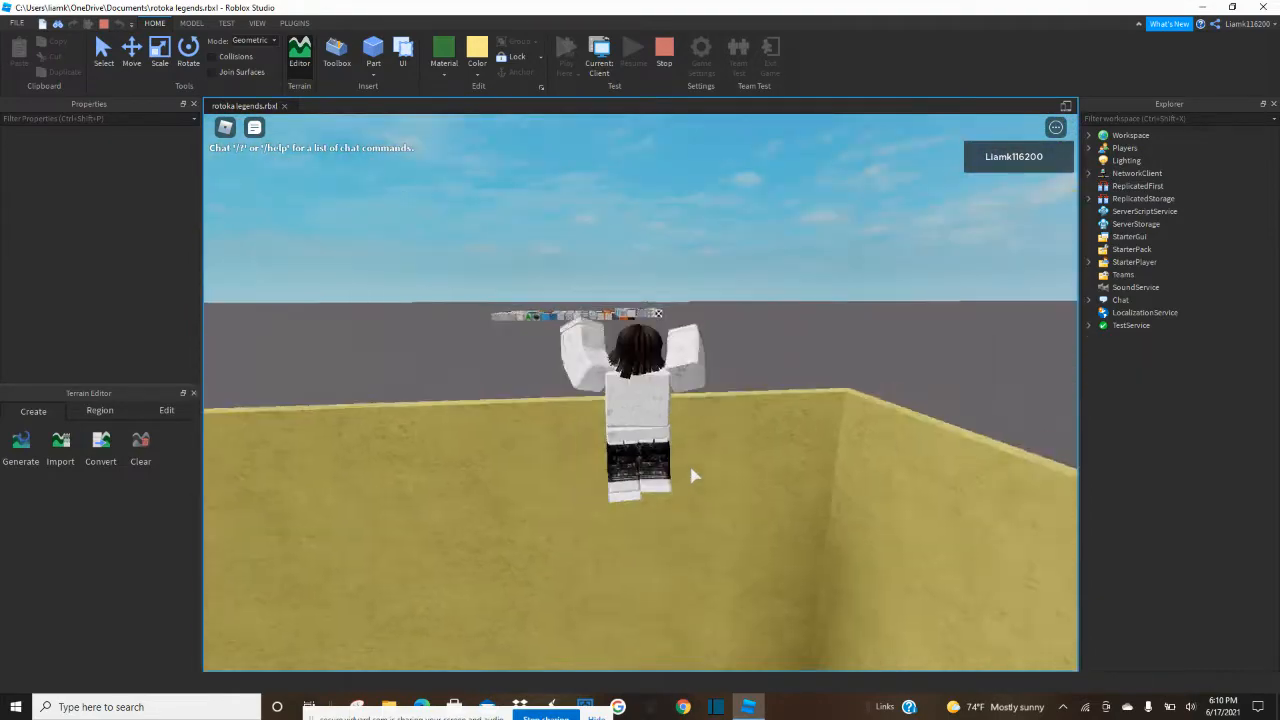
pyautogui.press('space')
pyautogui.press('s')
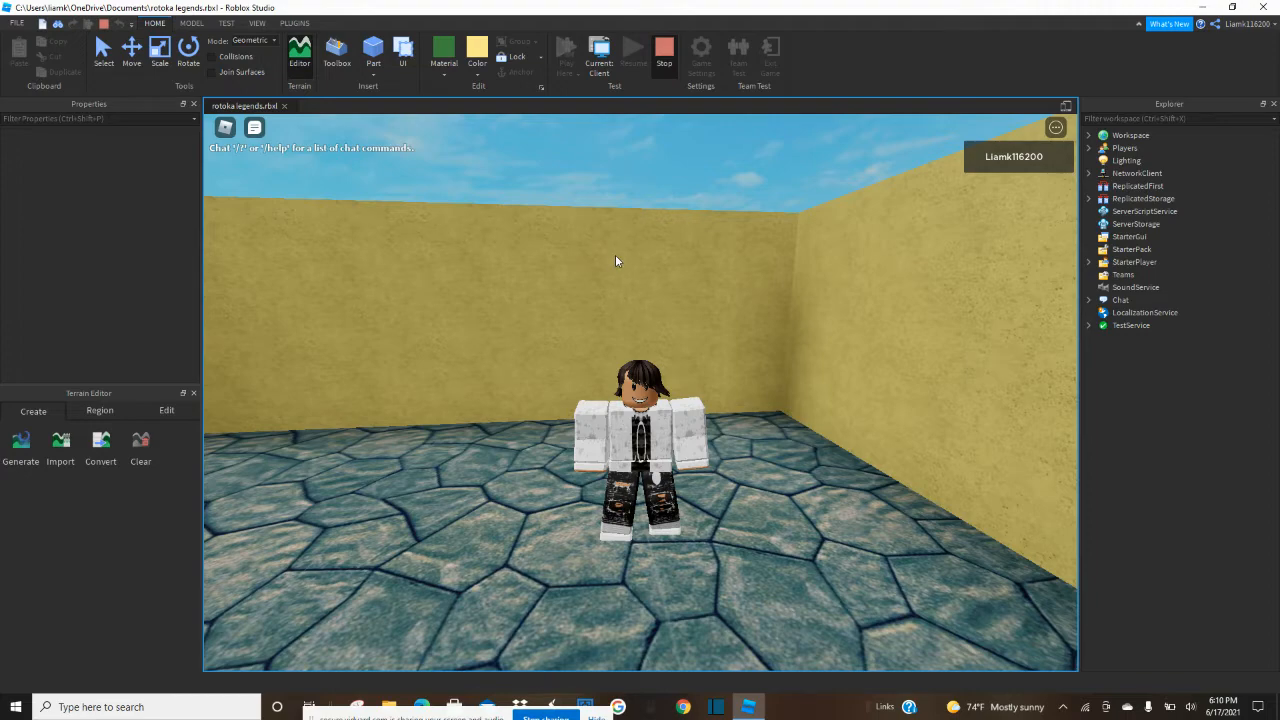
pyautogui.click(649, 70)
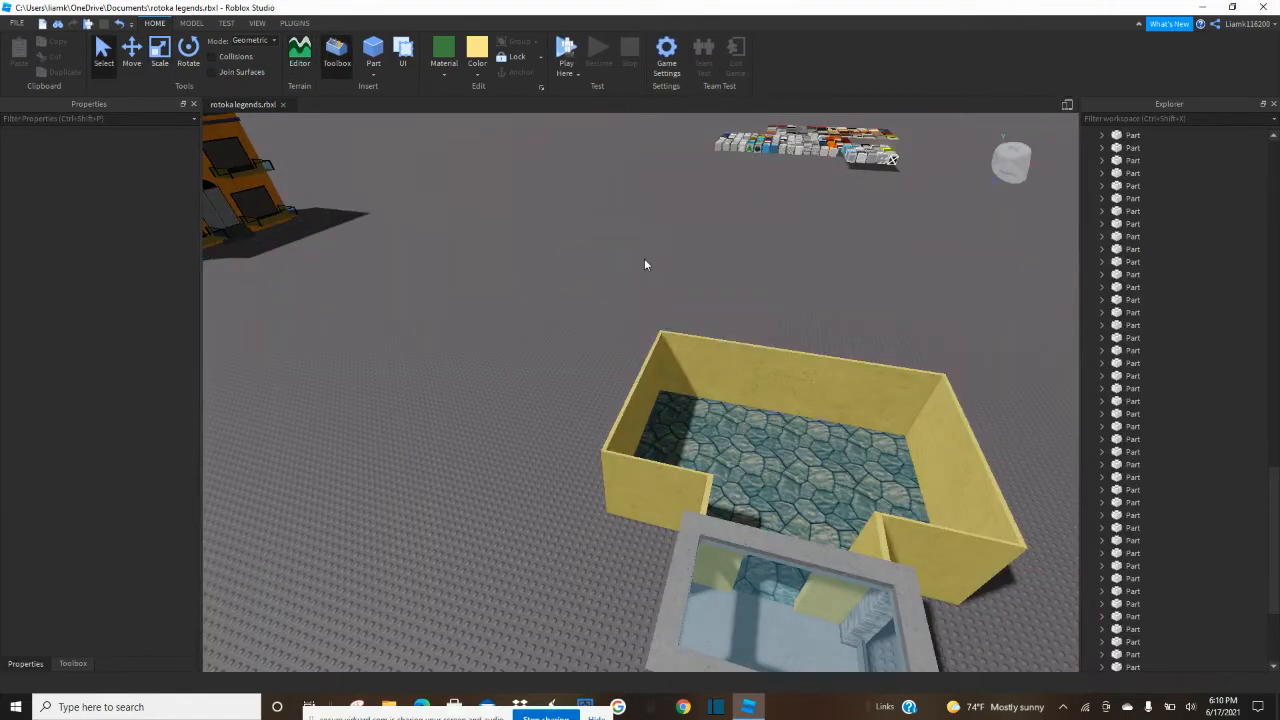
# Examine the enclosure's yellow walls, arched doorway and stone floor from above and from inside.
pyautogui.moveTo(644, 258); pyautogui.dragTo(644, 258, button='right')
pyautogui.press('w')
pyautogui.press('a')
pyautogui.press('a')
pyautogui.press('w')
pyautogui.scroll(-5, 728, 223)
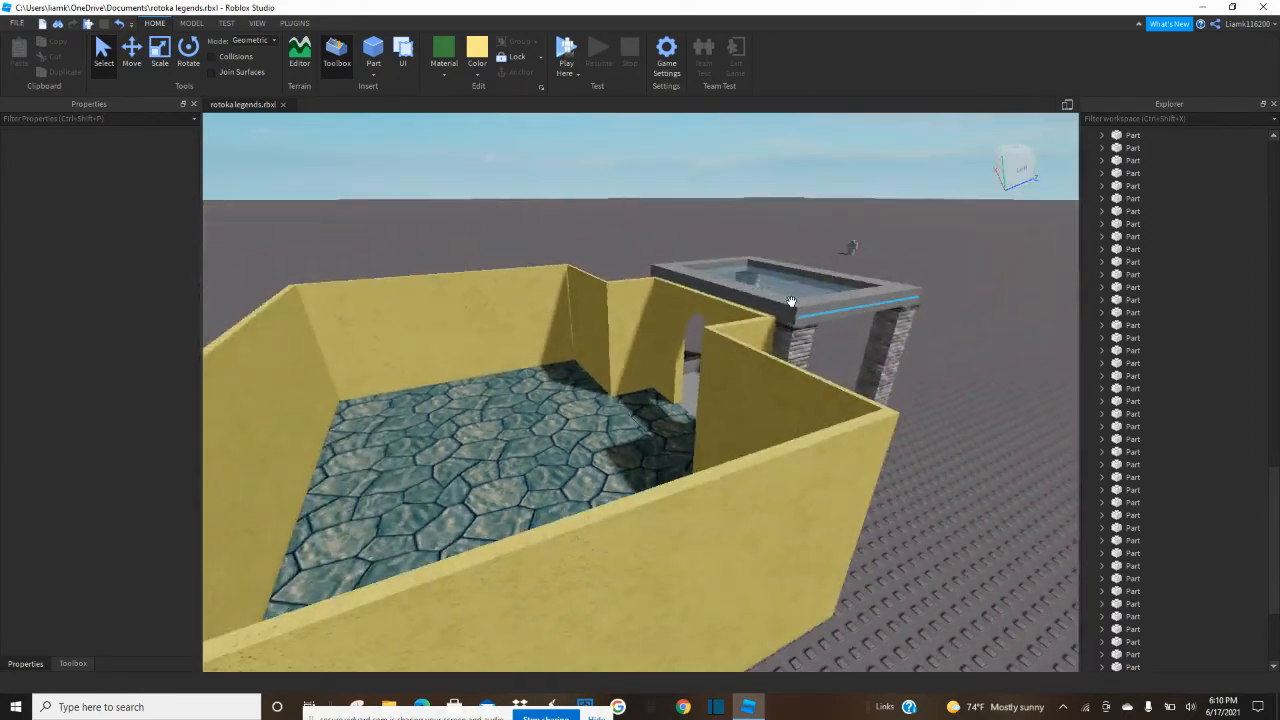
pyautogui.scroll(4, 880, 505)
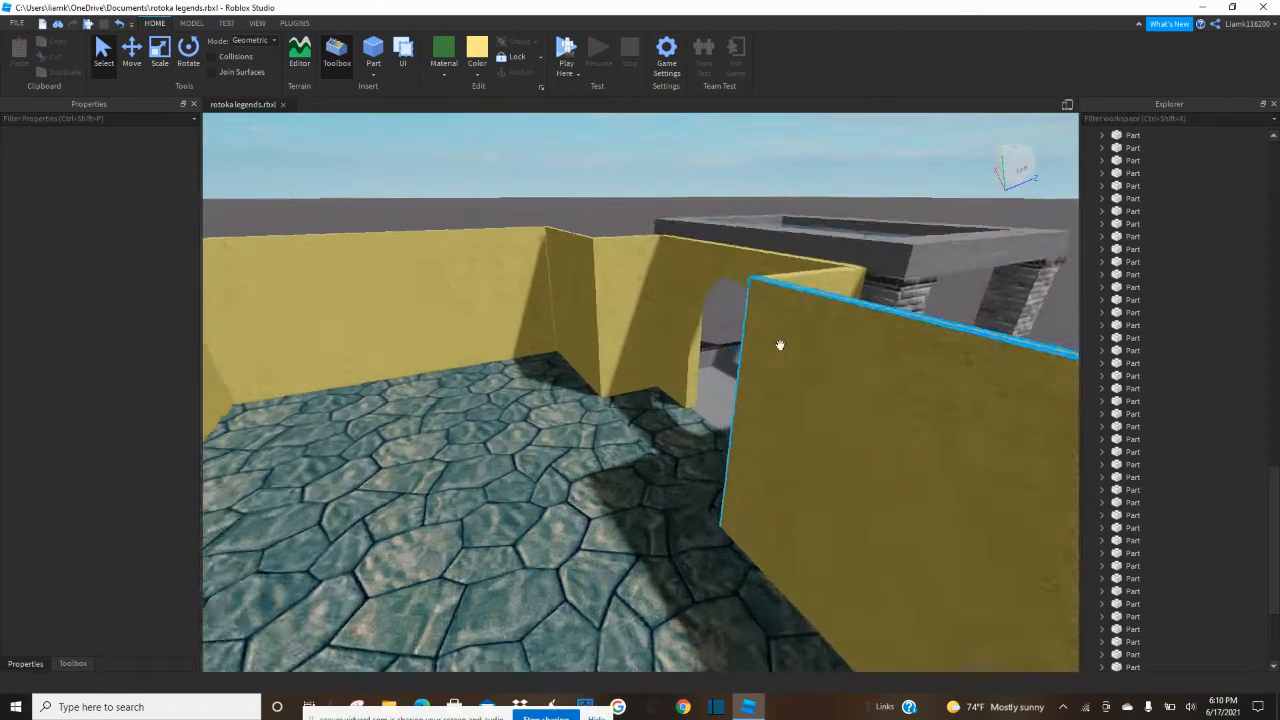
pyautogui.scroll(-3, 629, 409)
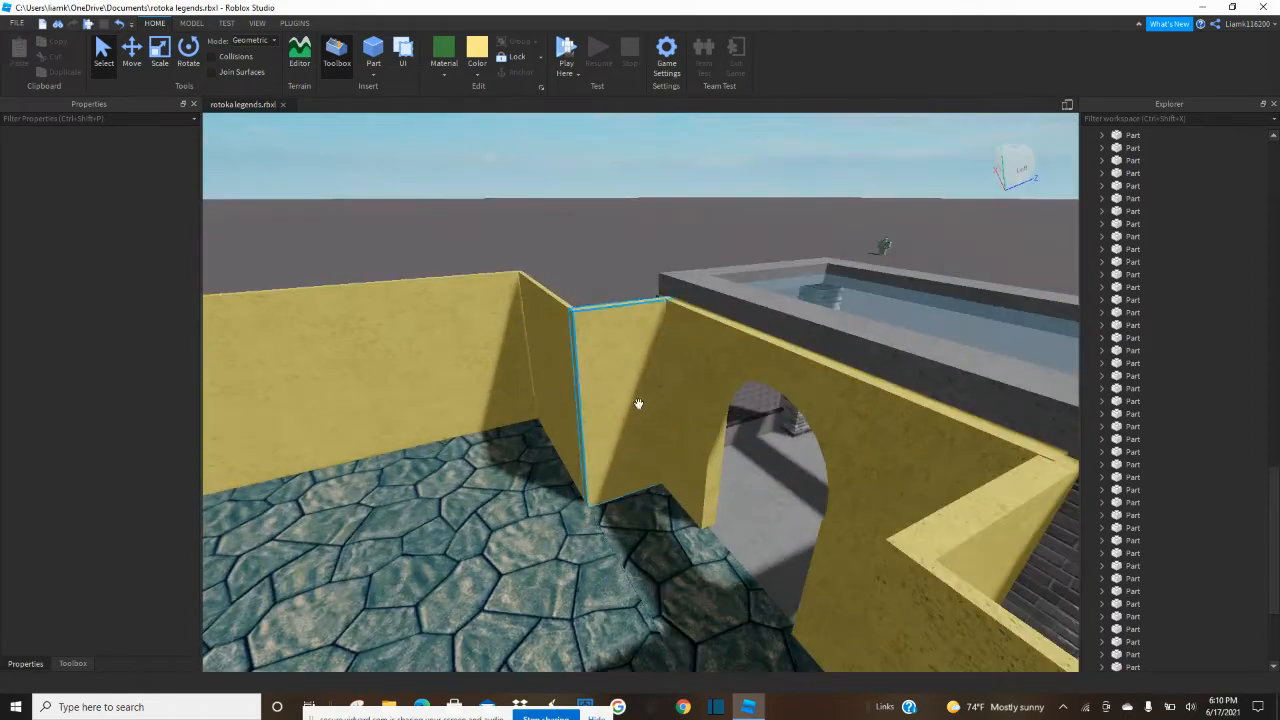
pyautogui.scroll(5, 686, 420)
pyautogui.moveTo(686, 420); pyautogui.dragTo(686, 420, button='right')
pyautogui.scroll(-2, 686, 420)
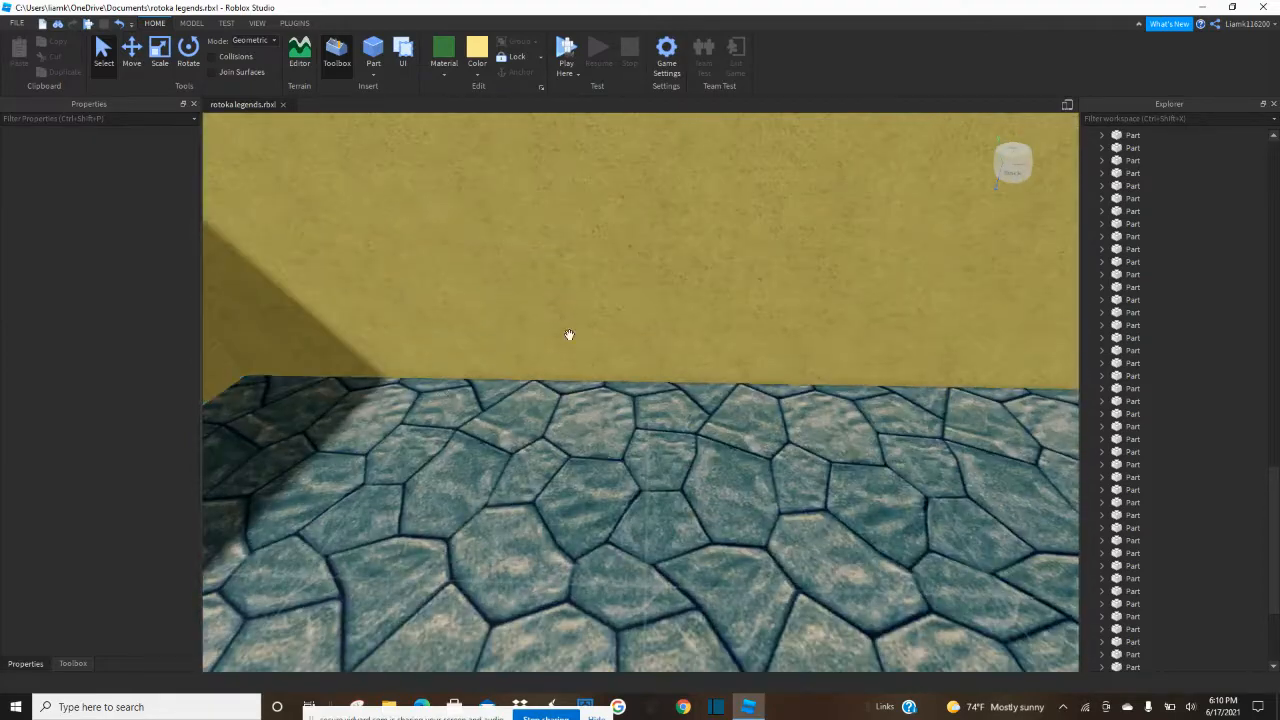
# Duplicate the wall opposite the doorway and resize the copy into a low, shorter block projecting over the stone floor.
pyautogui.click(648, 264)
pyautogui.scroll(-5, 630, 263)
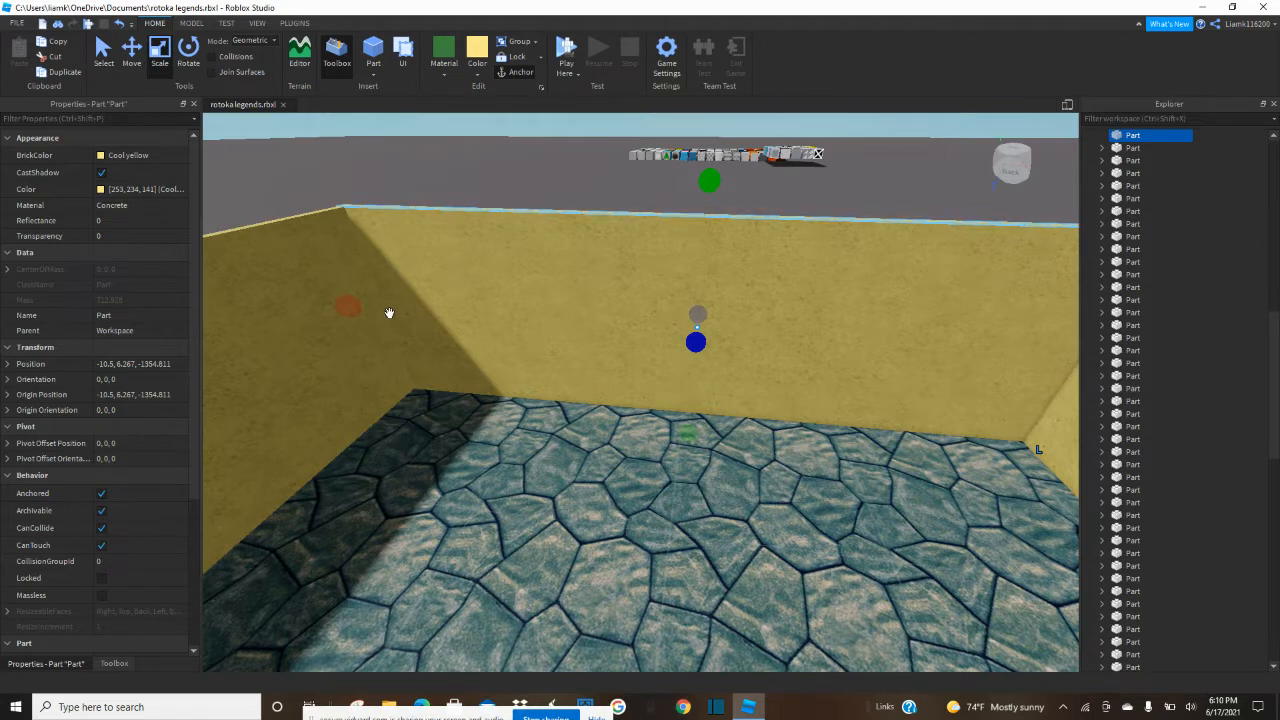
pyautogui.moveTo(348, 307); pyautogui.dragTo(533, 334)
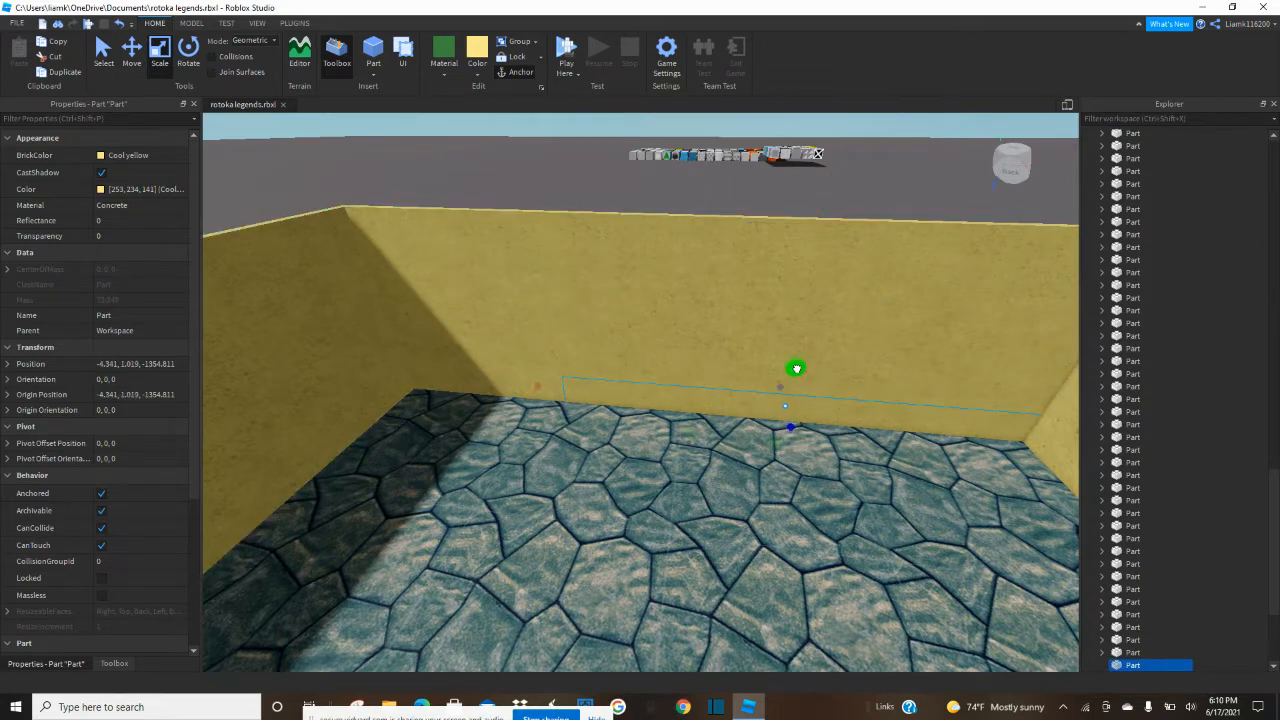
pyautogui.moveTo(796, 369); pyautogui.dragTo(797, 364)
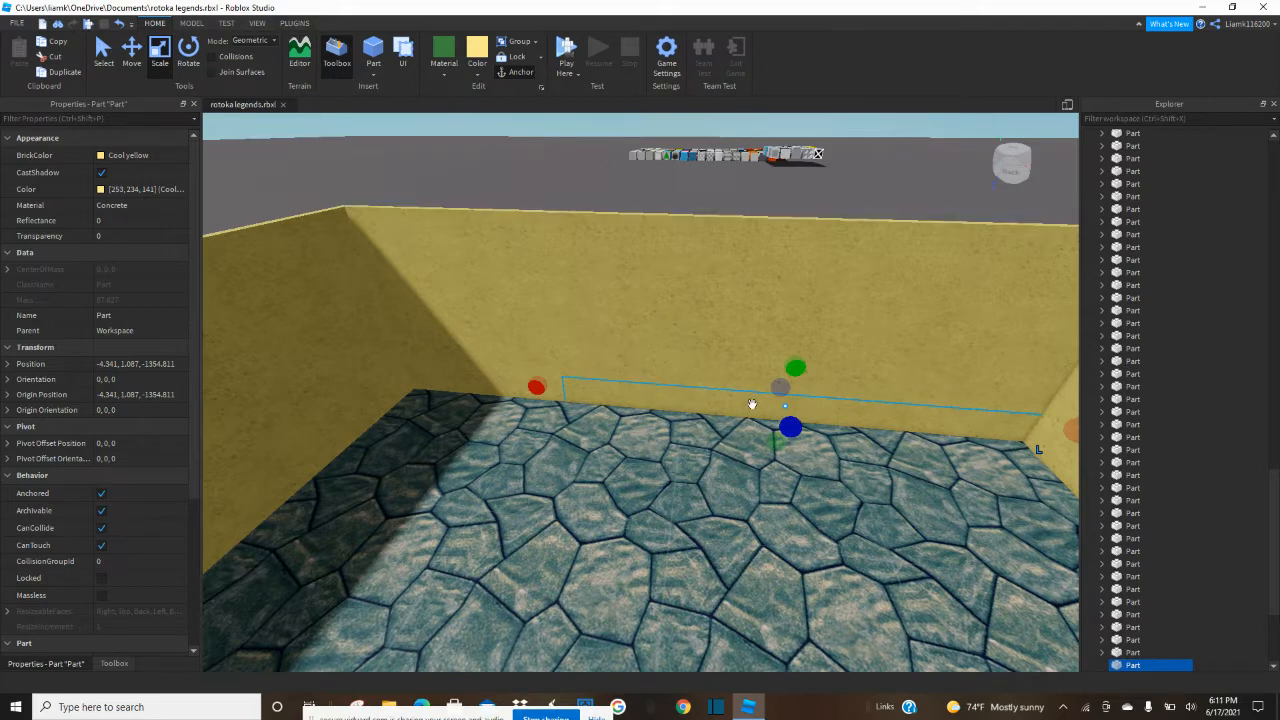
pyautogui.moveTo(787, 429); pyautogui.dragTo(735, 421)
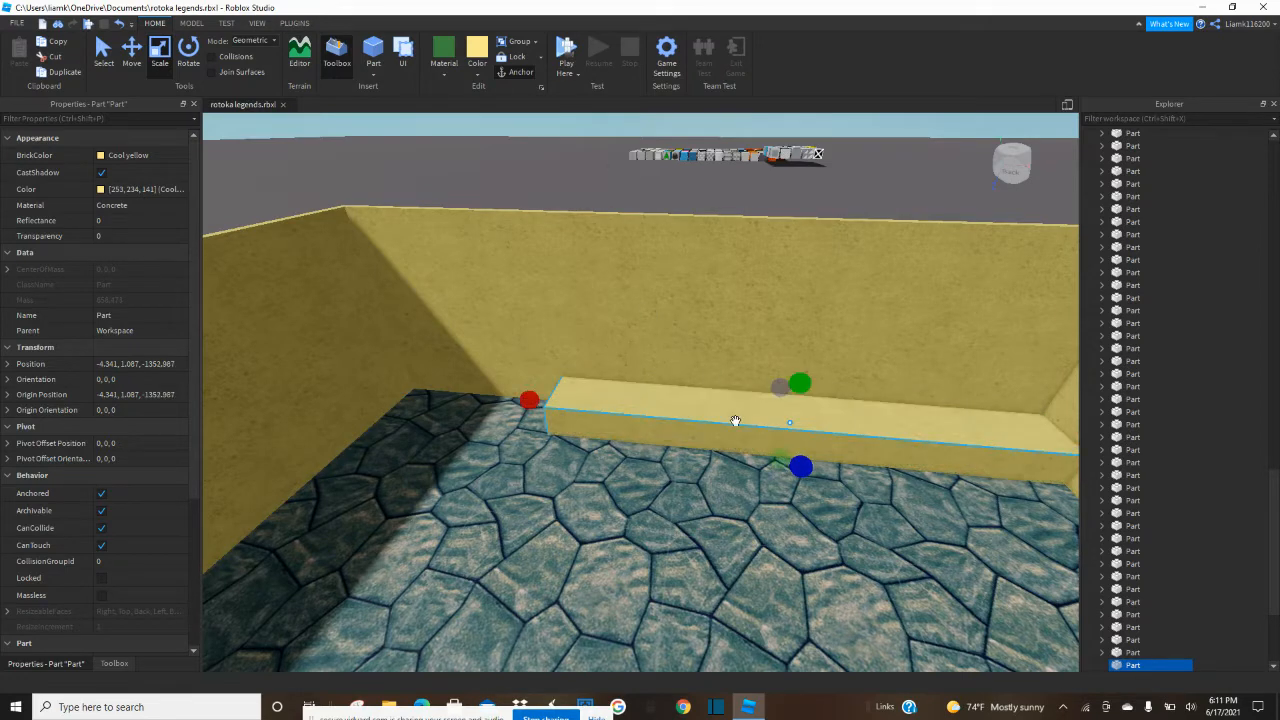
# Insert an R6 Block Rig and place it on the stone floor before the low yellow block, rotated to face the doorway.
pyautogui.click(295, 23)
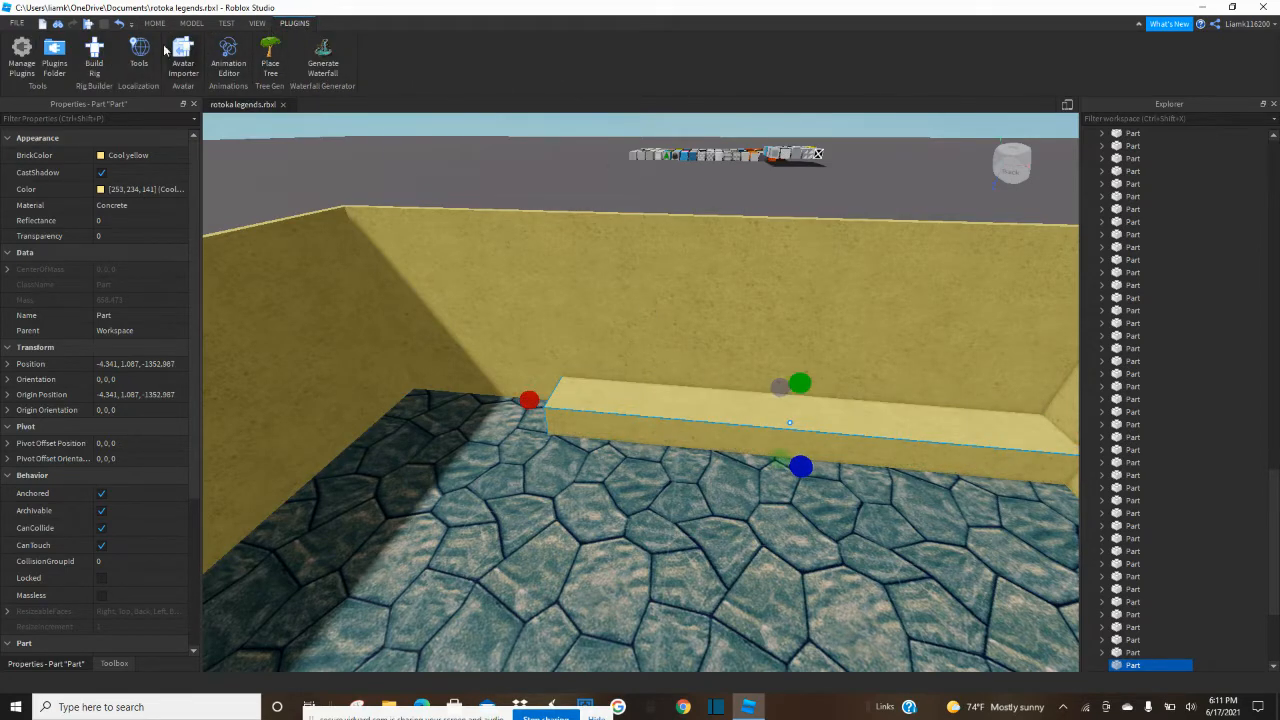
pyautogui.click(96, 62)
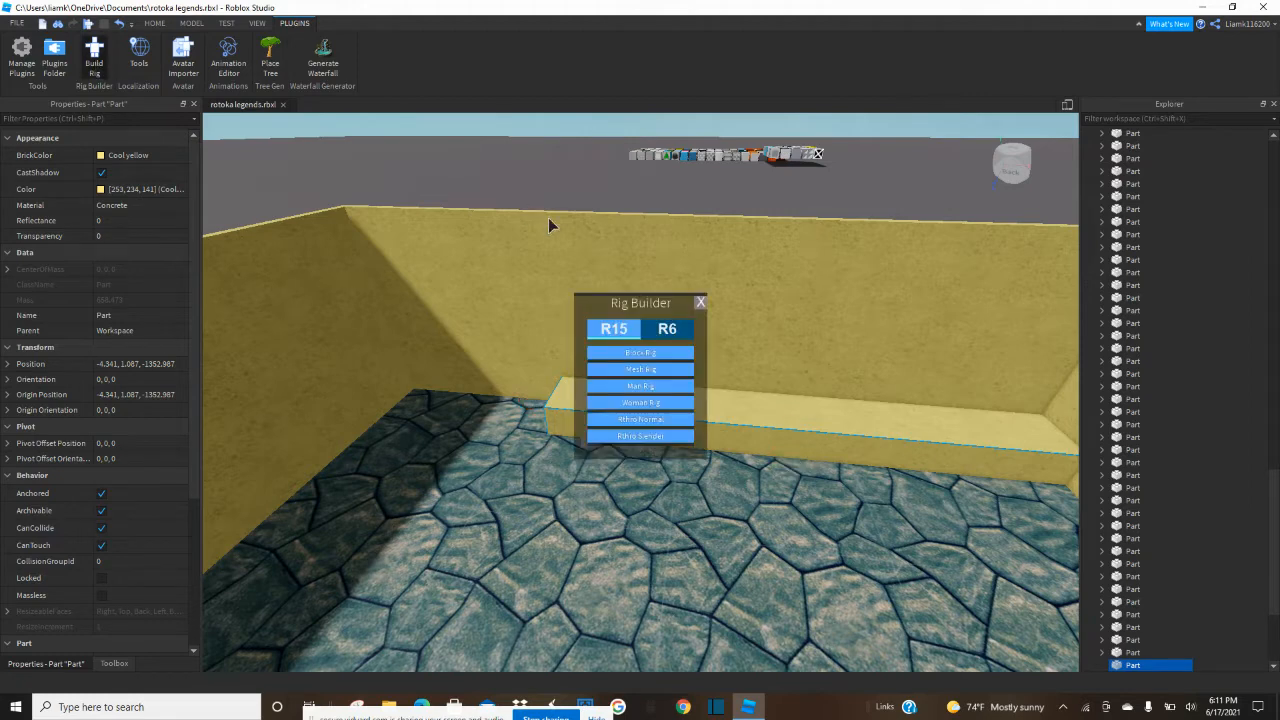
pyautogui.click(664, 333)
pyautogui.click(652, 351)
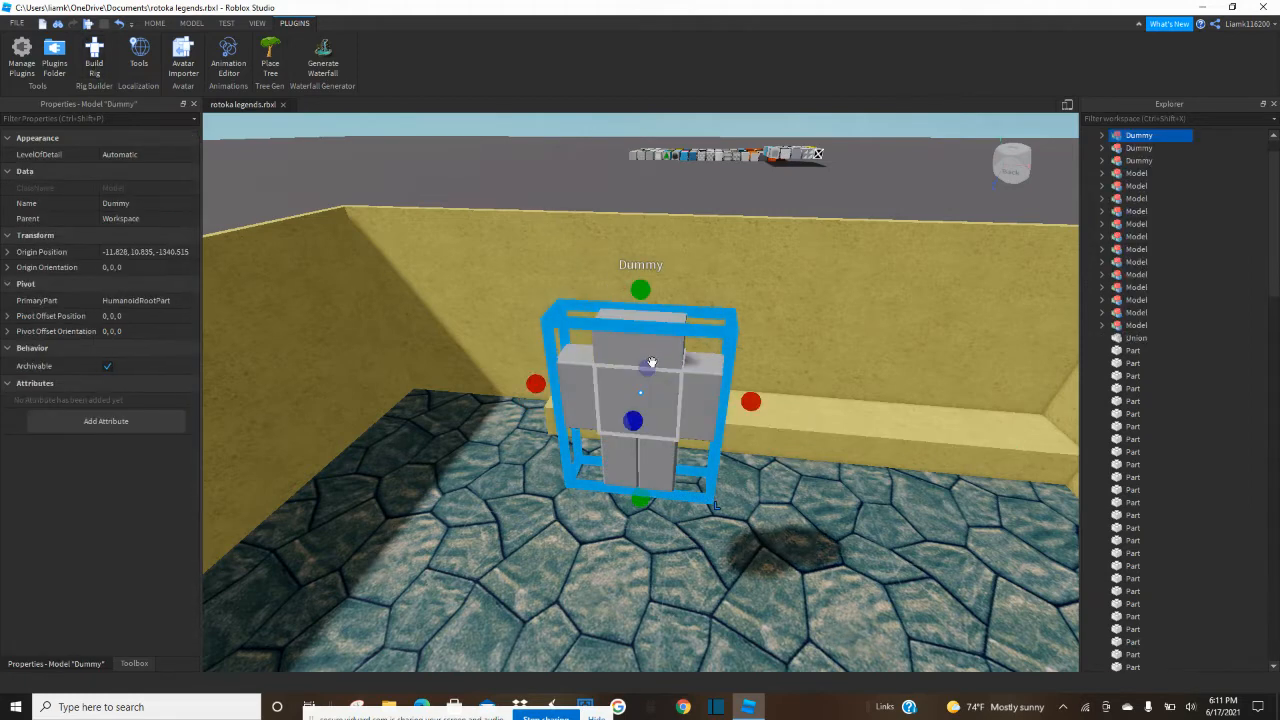
pyautogui.moveTo(679, 393); pyautogui.dragTo(696, 464)
pyautogui.hotkey('ctrl', 'r')
pyautogui.hotkey('ctrl', 'r')
pyautogui.scroll(-5, 690, 463)
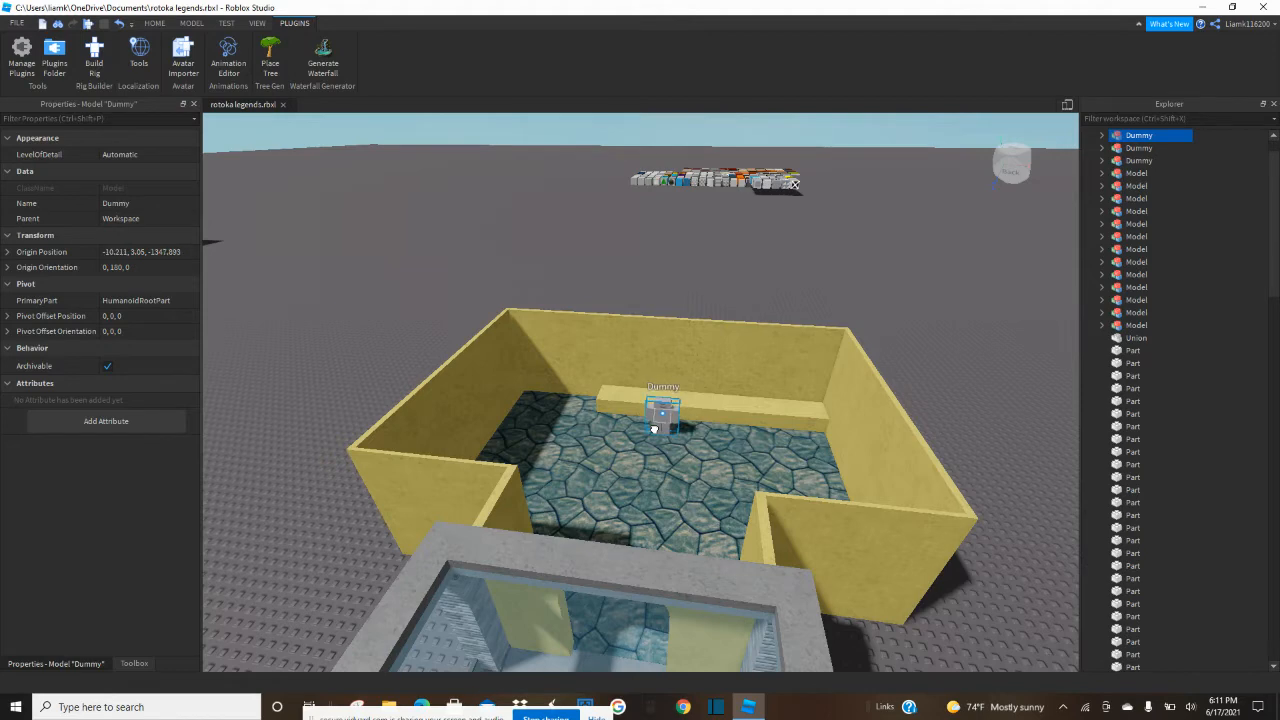
pyautogui.moveTo(654, 428); pyautogui.dragTo(654, 432, button='right')
pyautogui.moveTo(654, 432); pyautogui.dragTo(646, 435)
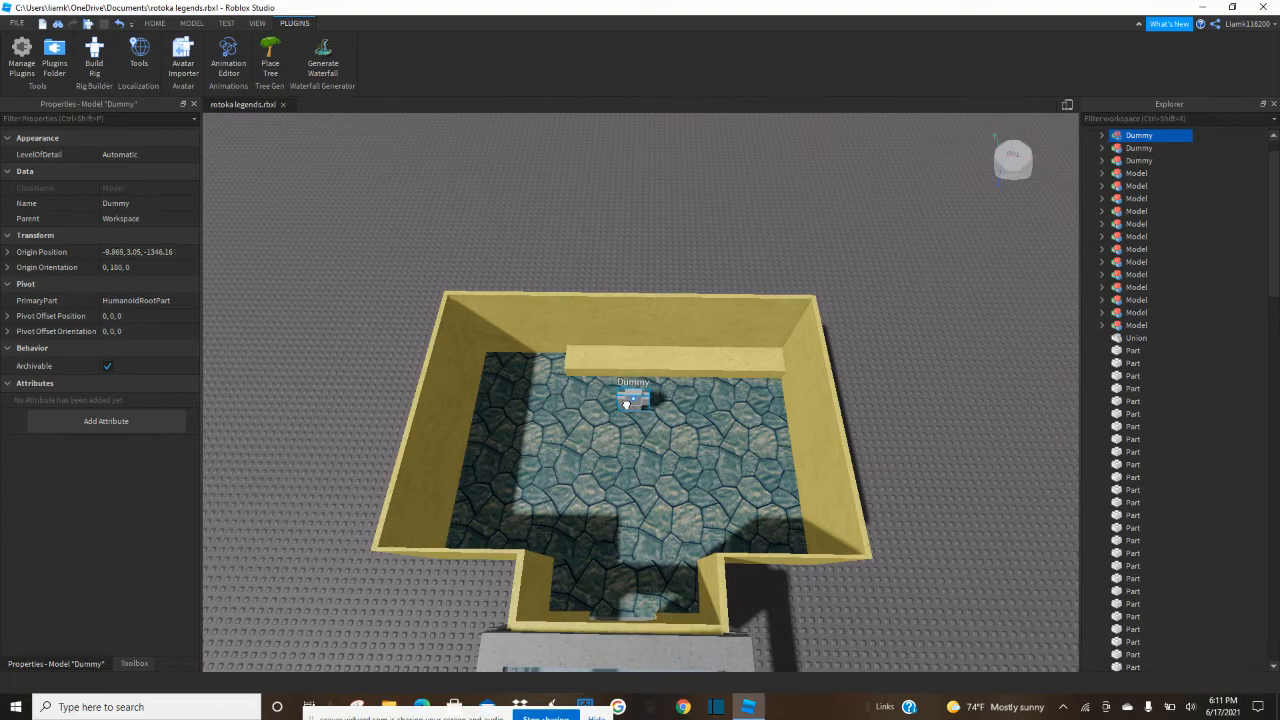
# Resize the low yellow block so it is centred behind the dummy and extends forward past it, clear of both side walls.
pyautogui.click(918, 350)
pyautogui.press('w')
pyautogui.moveTo(918, 350); pyautogui.dragTo(917, 348, button='right')
pyautogui.click(843, 329)
pyautogui.moveTo(1016, 318); pyautogui.dragTo(875, 313)
pyautogui.moveTo(859, 361); pyautogui.dragTo(857, 361)
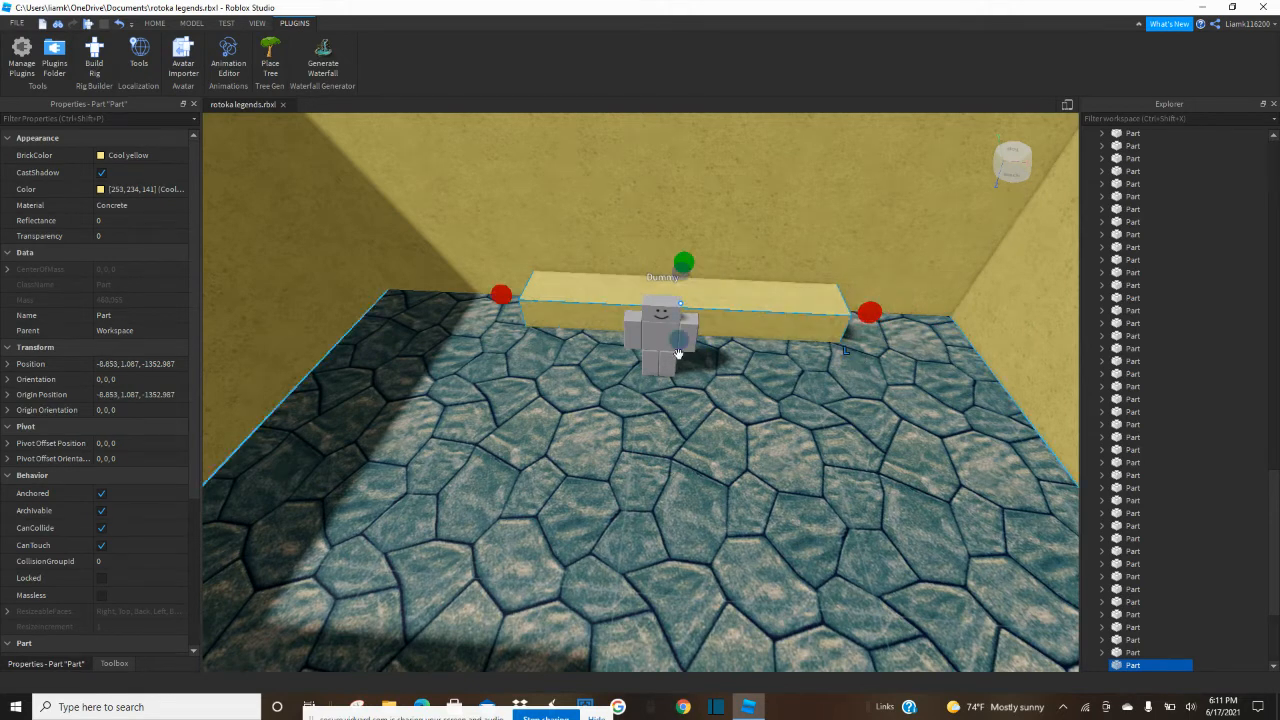
pyautogui.moveTo(671, 337); pyautogui.dragTo(666, 425)
pyautogui.moveTo(471, 316); pyautogui.dragTo(464, 318)
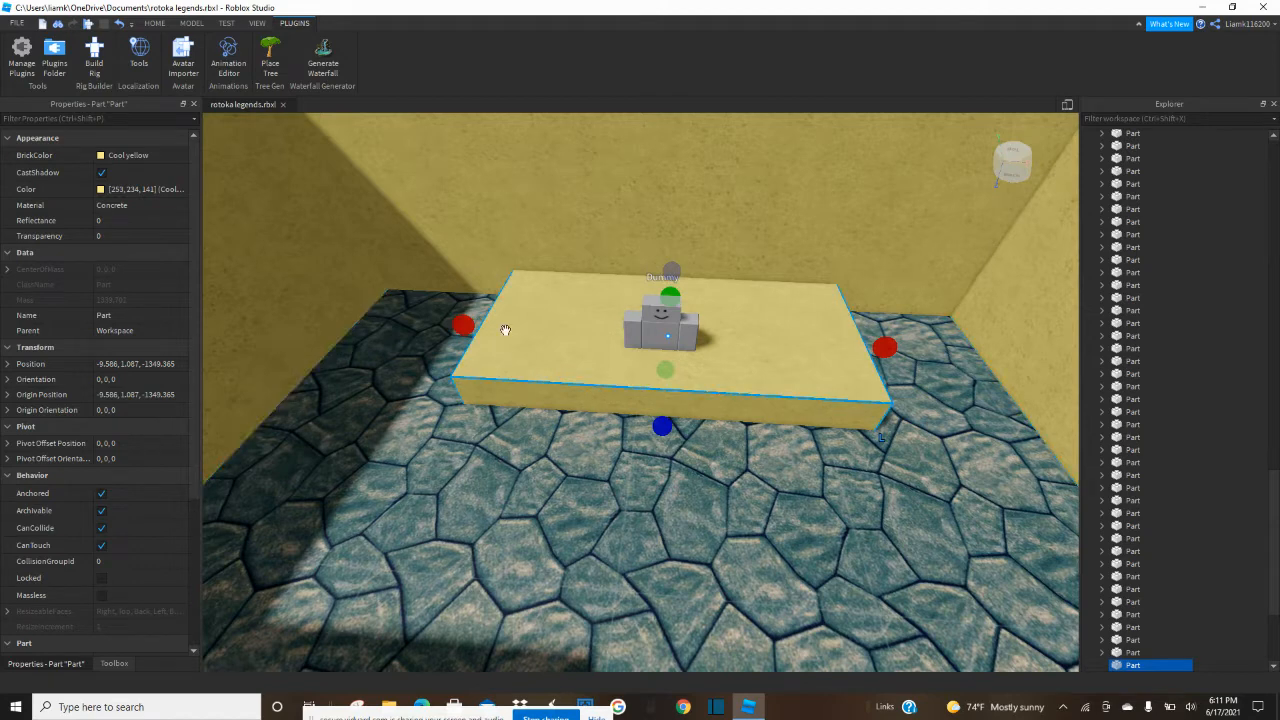
pyautogui.moveTo(884, 343); pyautogui.dragTo(890, 345)
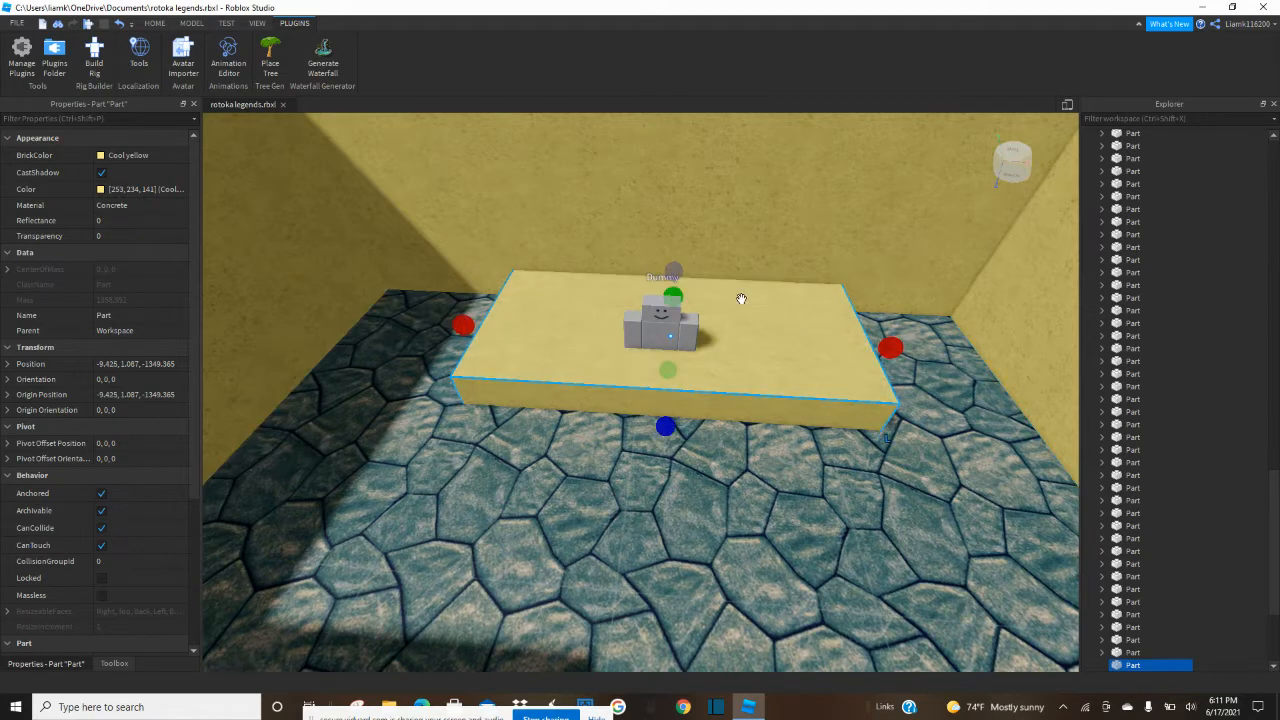
# Make the low block around the dummy slightly taller and recolour it Medium stone grey.
pyautogui.click(155, 23)
pyautogui.press('w')
pyautogui.moveTo(544, 254); pyautogui.dragTo(544, 254, button='right')
pyautogui.moveTo(680, 205); pyautogui.dragTo(688, 190)
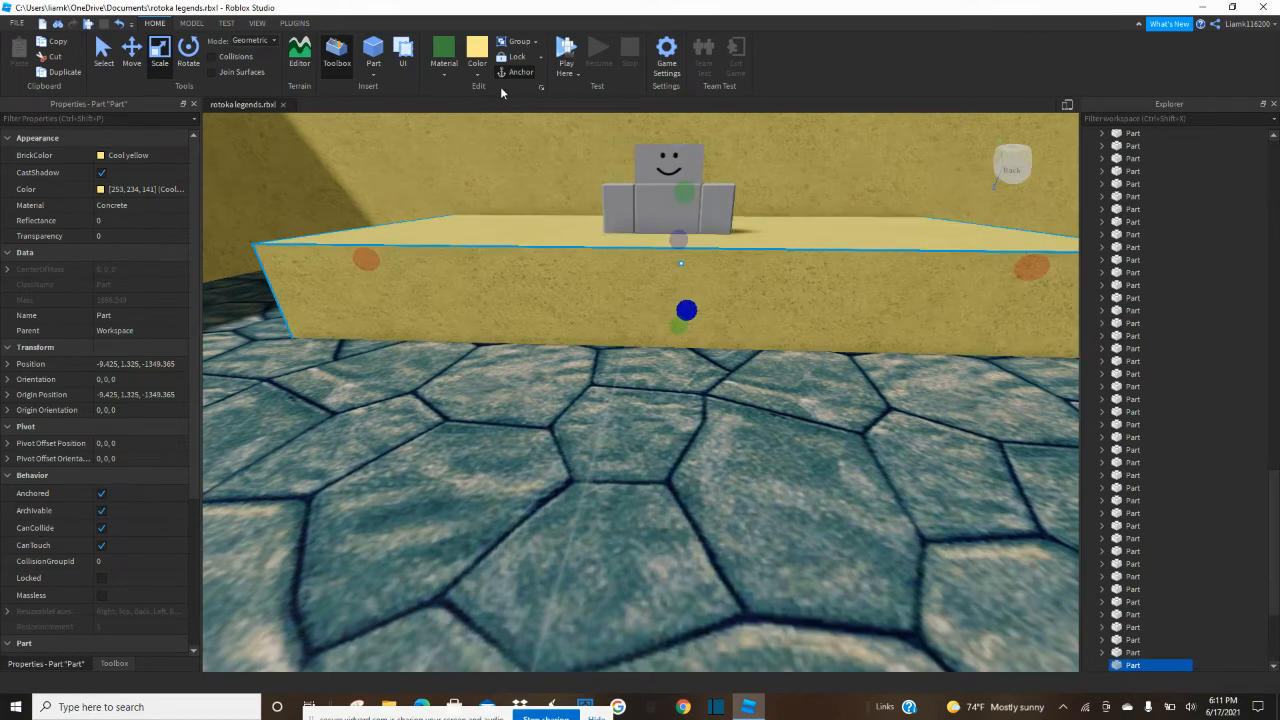
pyautogui.click(475, 64)
pyautogui.click(522, 306)
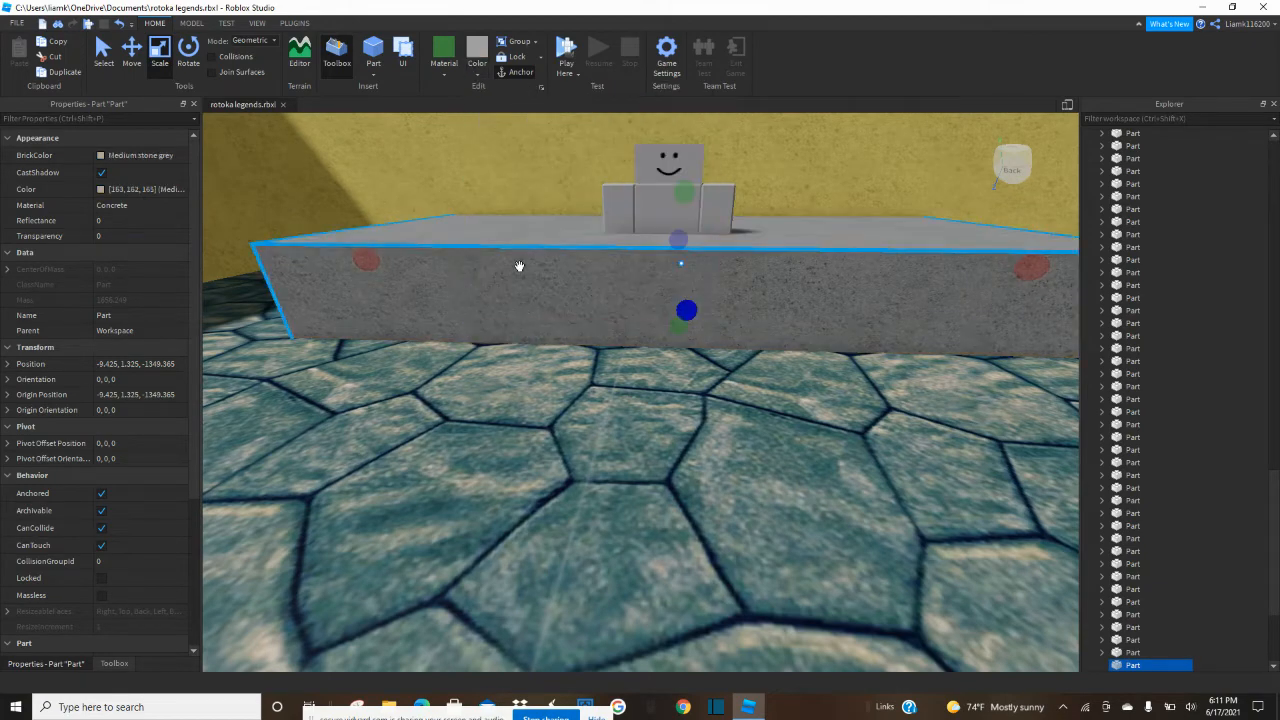
# Reduce the grey block's depth from both sides to leave a narrow counter in front of the dummy.
pyautogui.scroll(5, 537, 229)
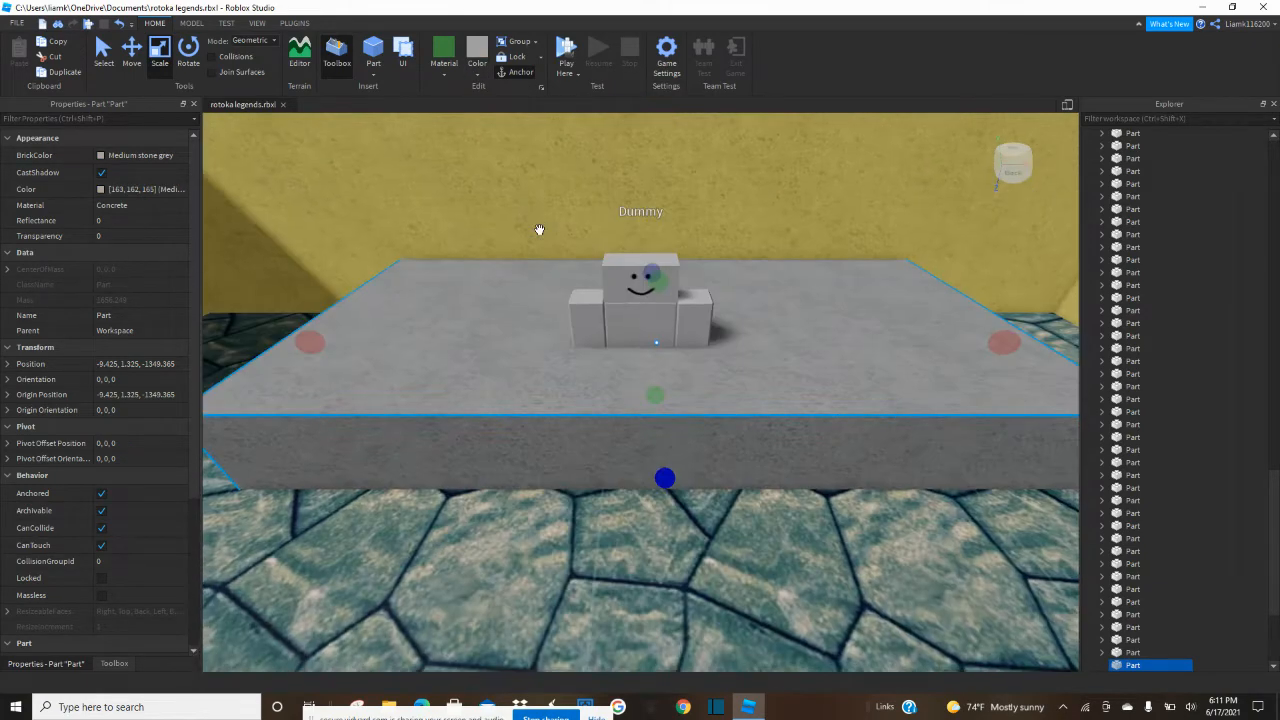
pyautogui.moveTo(540, 230); pyautogui.dragTo(592, 257, button='right')
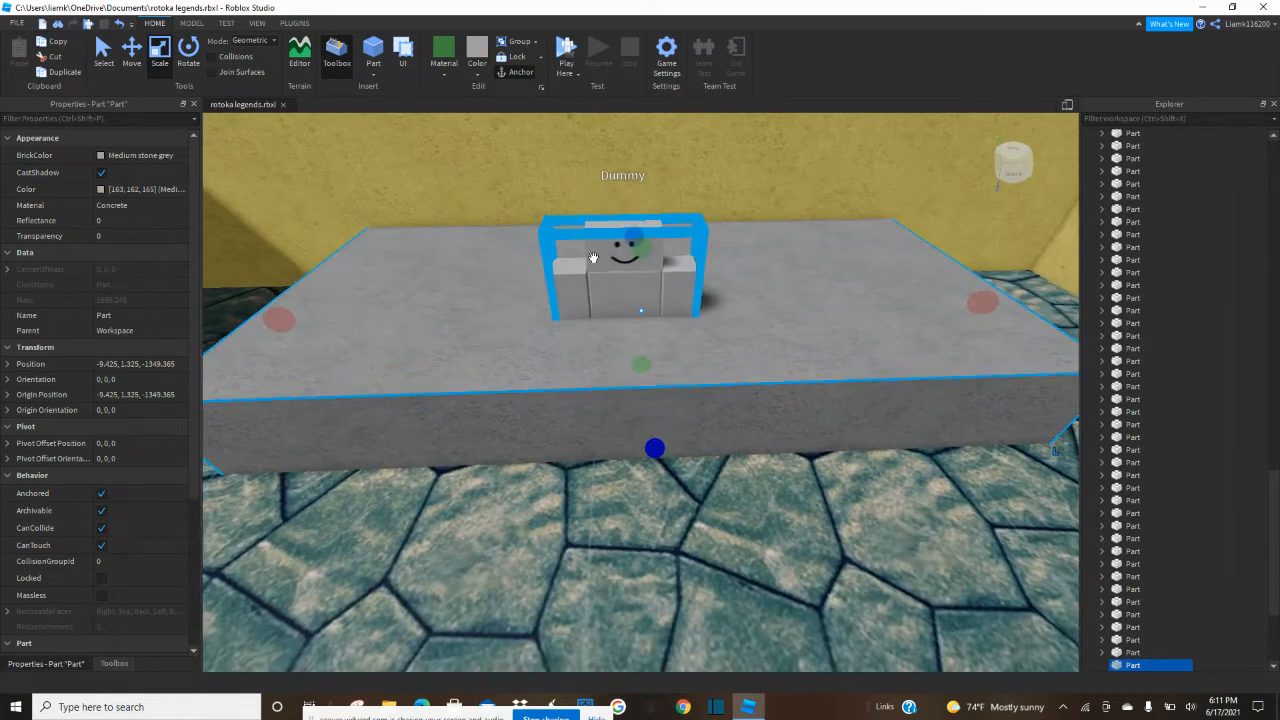
pyautogui.moveTo(638, 228); pyautogui.dragTo(642, 319)
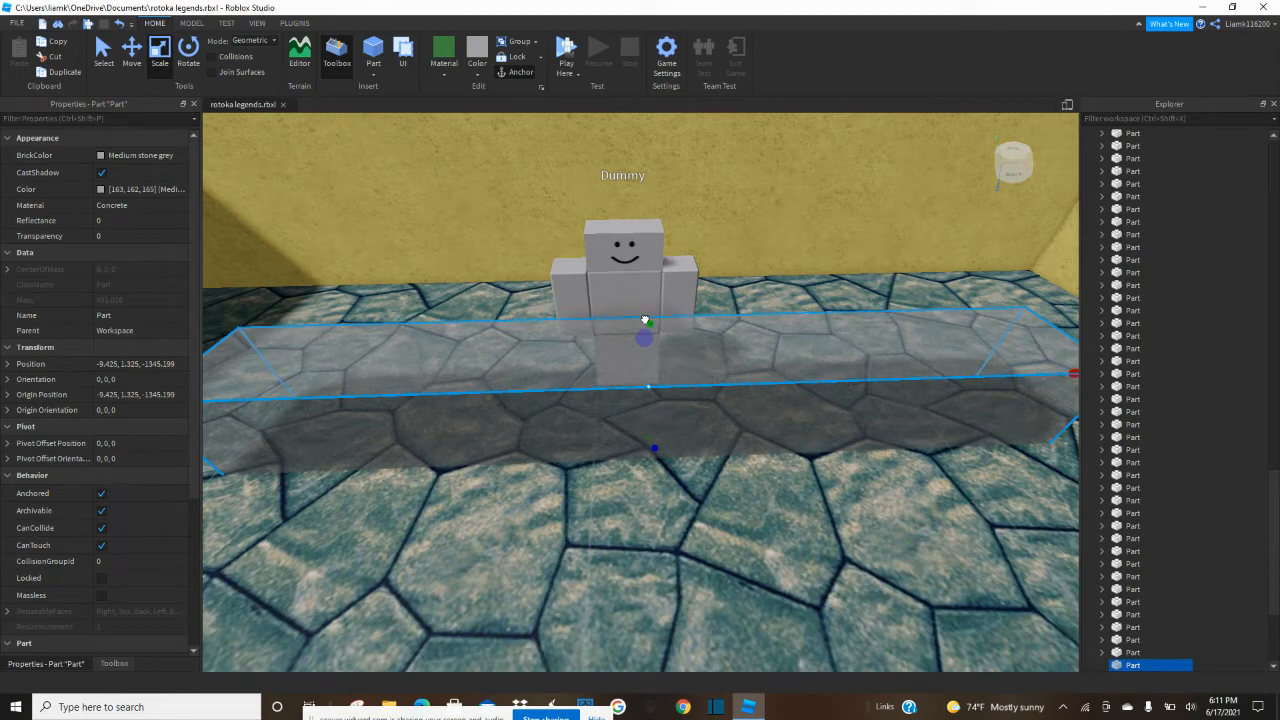
pyautogui.moveTo(646, 321); pyautogui.dragTo(647, 322)
pyautogui.moveTo(656, 450); pyautogui.dragTo(657, 422)
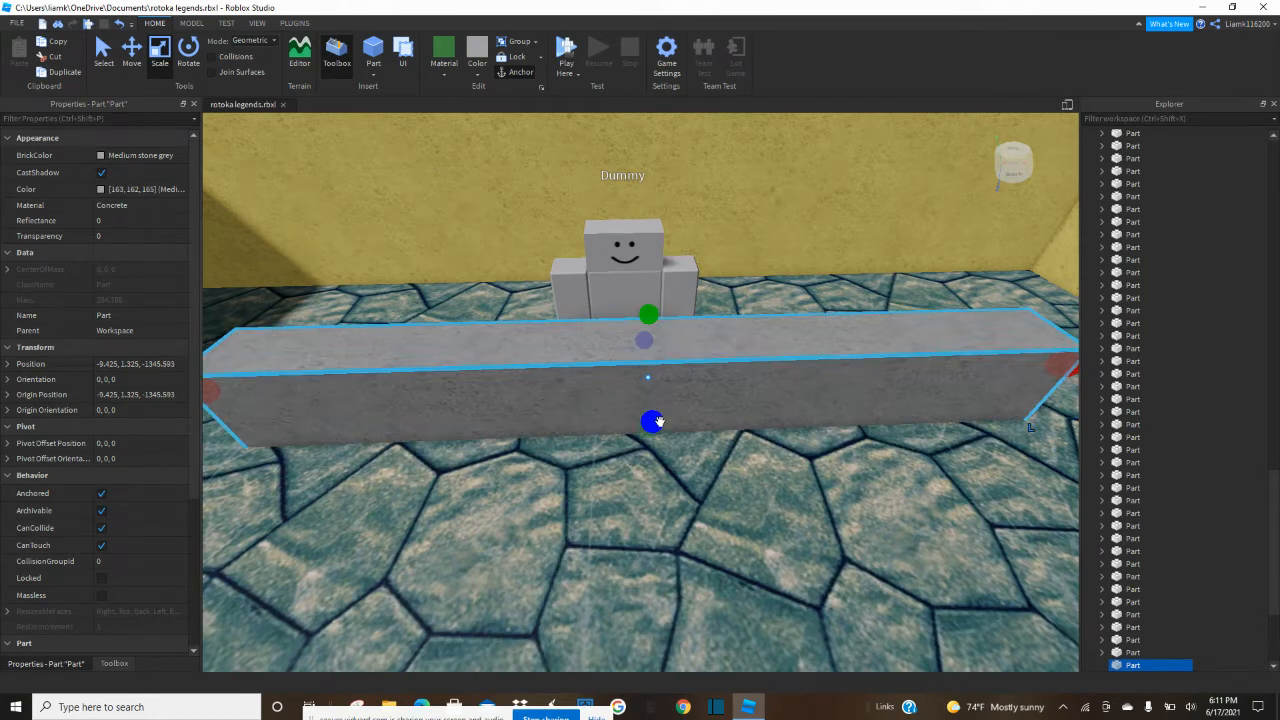
# Duplicate the counter and resize the copy into a side segment running from one end back to the wall.
pyautogui.scroll(5, 661, 418)
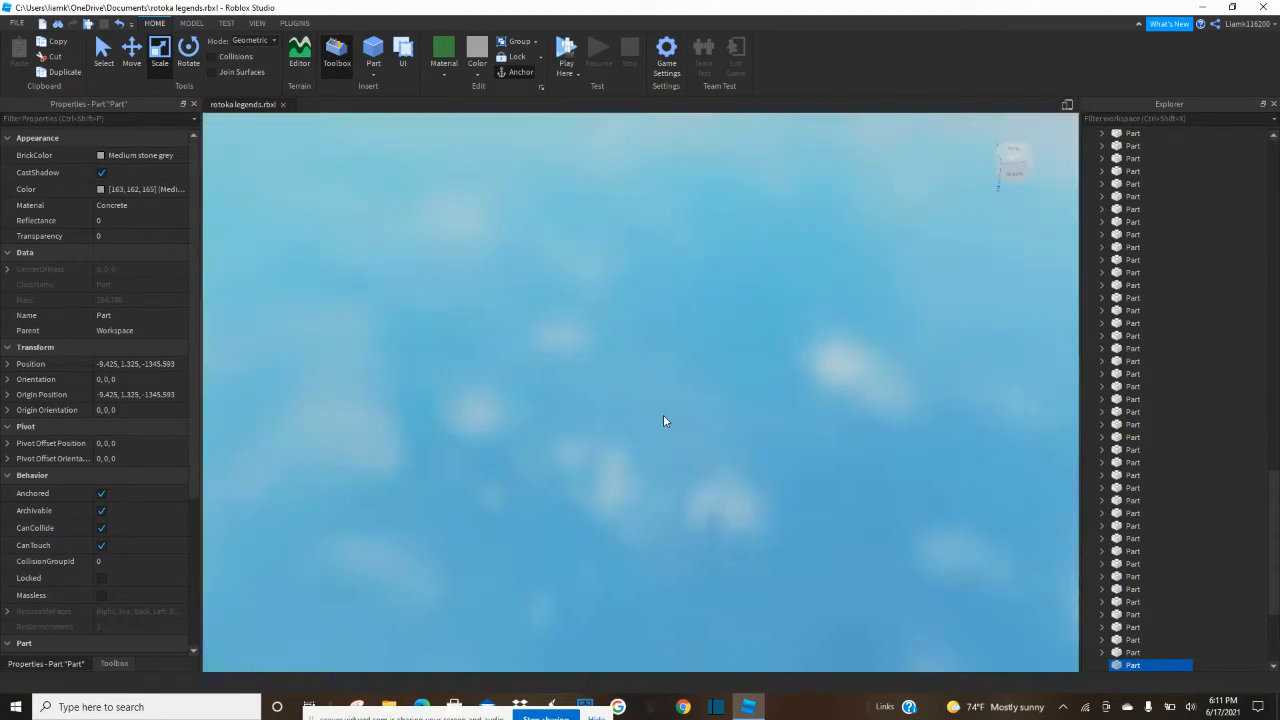
pyautogui.scroll(-9, 663, 417)
pyautogui.moveTo(663, 417); pyautogui.dragTo(626, 419, button='right')
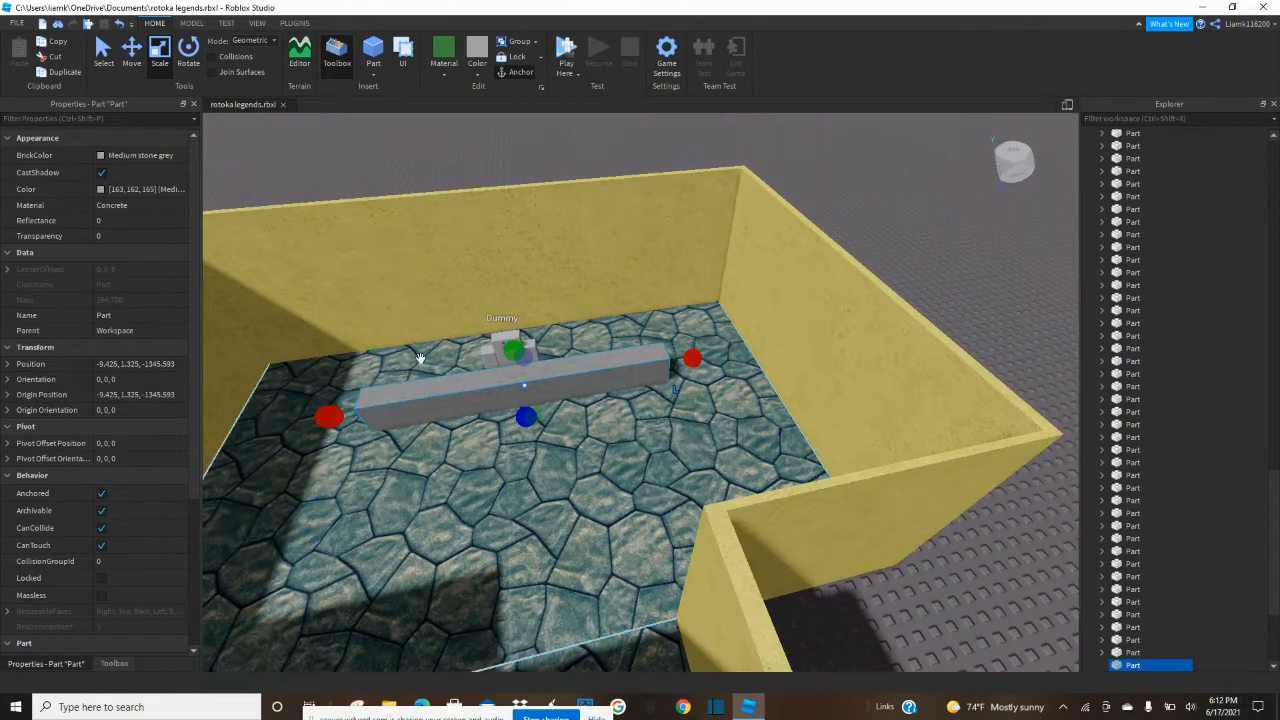
pyautogui.moveTo(698, 366); pyautogui.dragTo(557, 392)
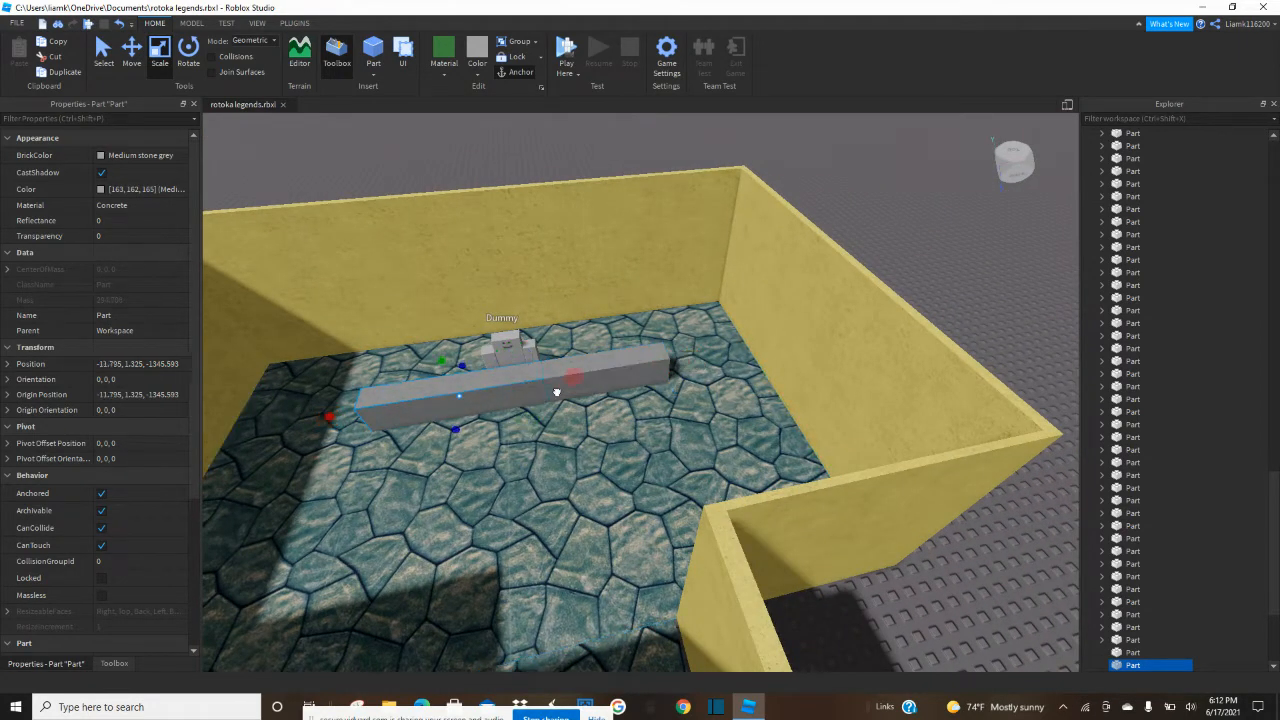
pyautogui.moveTo(429, 401); pyautogui.dragTo(418, 386)
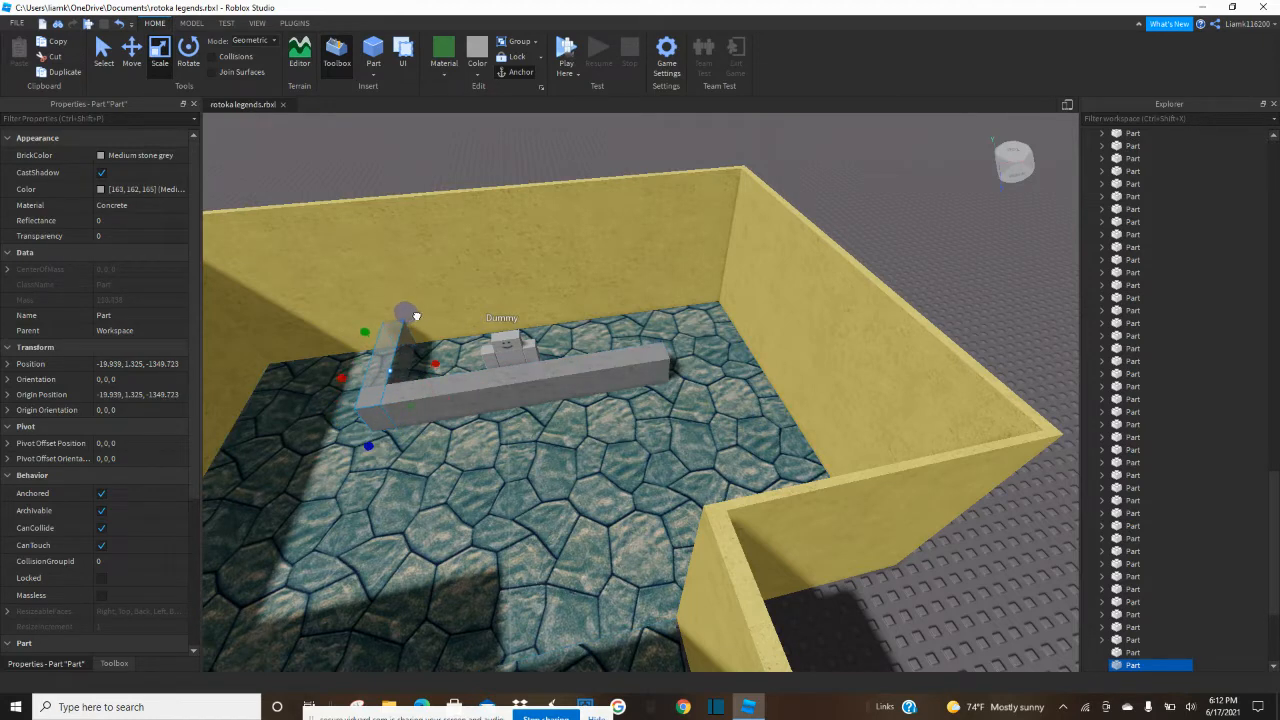
pyautogui.moveTo(416, 316); pyautogui.dragTo(417, 318)
# Duplicate the counter's side segment and move the copy to the opposite end of the counter.
pyautogui.click(140, 60)
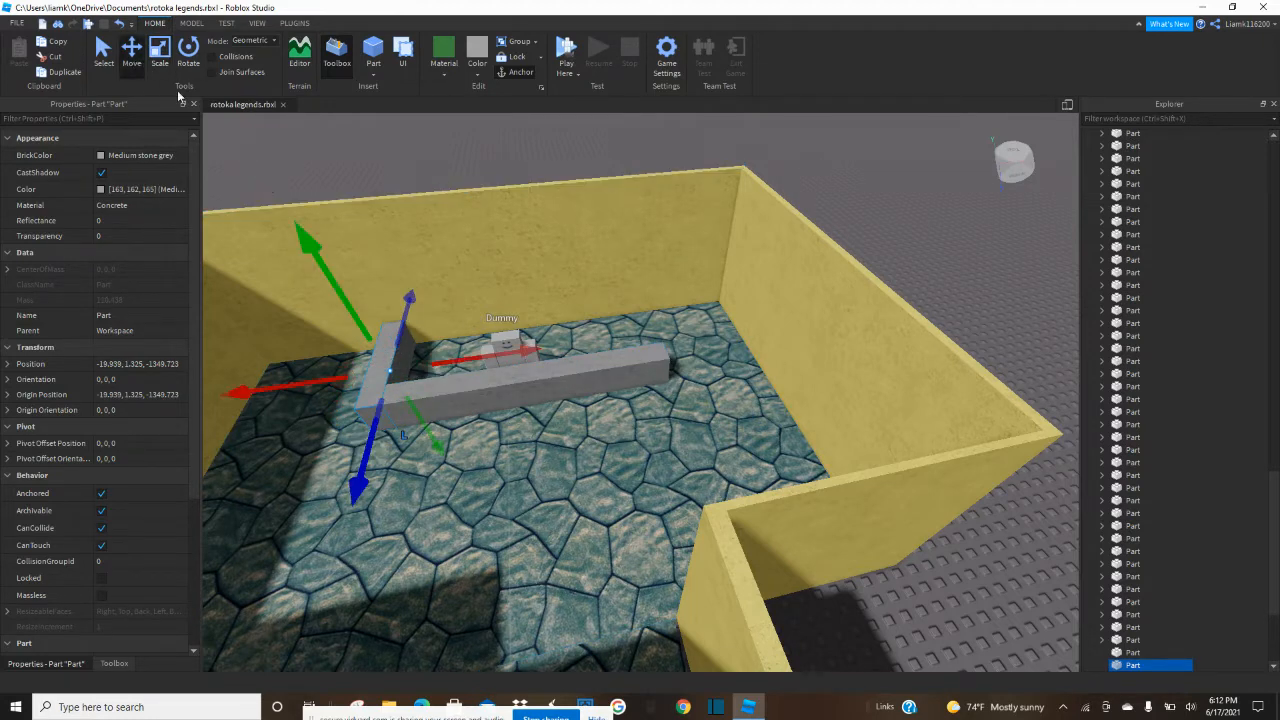
pyautogui.moveTo(573, 354); pyautogui.dragTo(759, 342)
pyautogui.click(852, 218)
# Duplicate the front counter, flatten the copy into a thin slab at floor level and set its material to Cobblestone.
pyautogui.moveTo(936, 277); pyautogui.dragTo(933, 278, button='right')
pyautogui.press('w')
pyautogui.press('d')
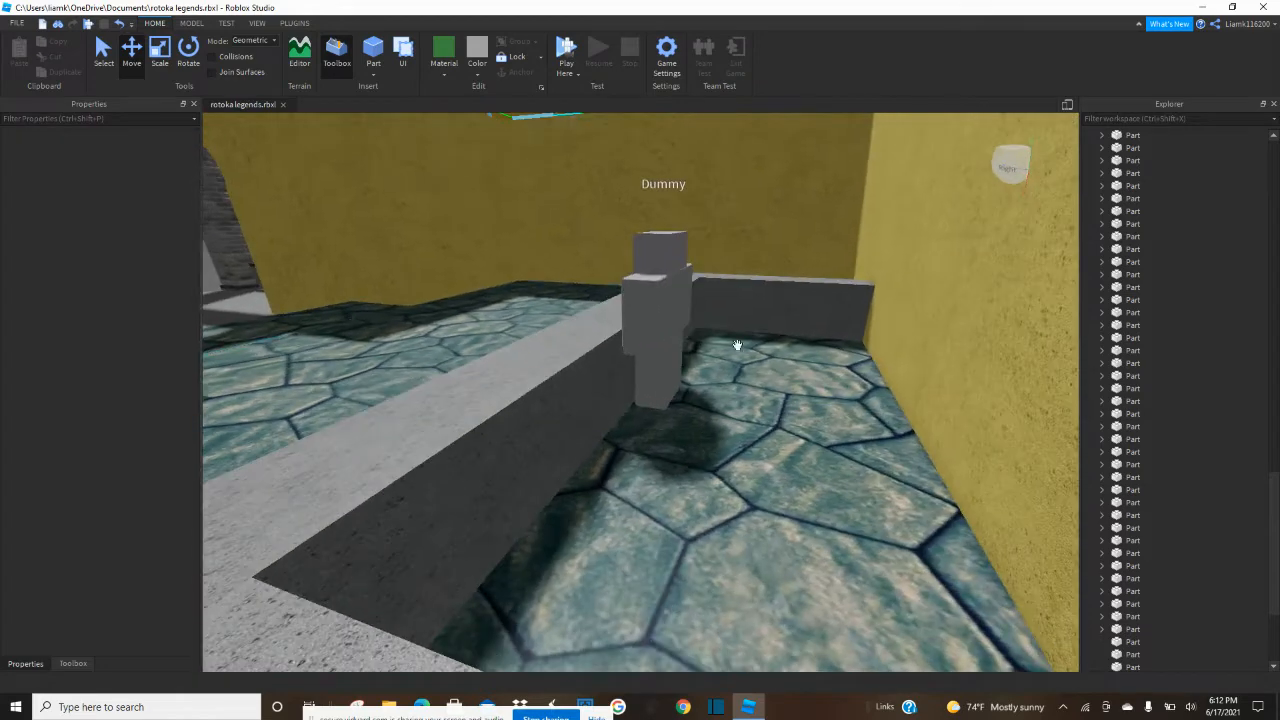
pyautogui.click(588, 406)
pyautogui.hotkey('ctrl', '3')
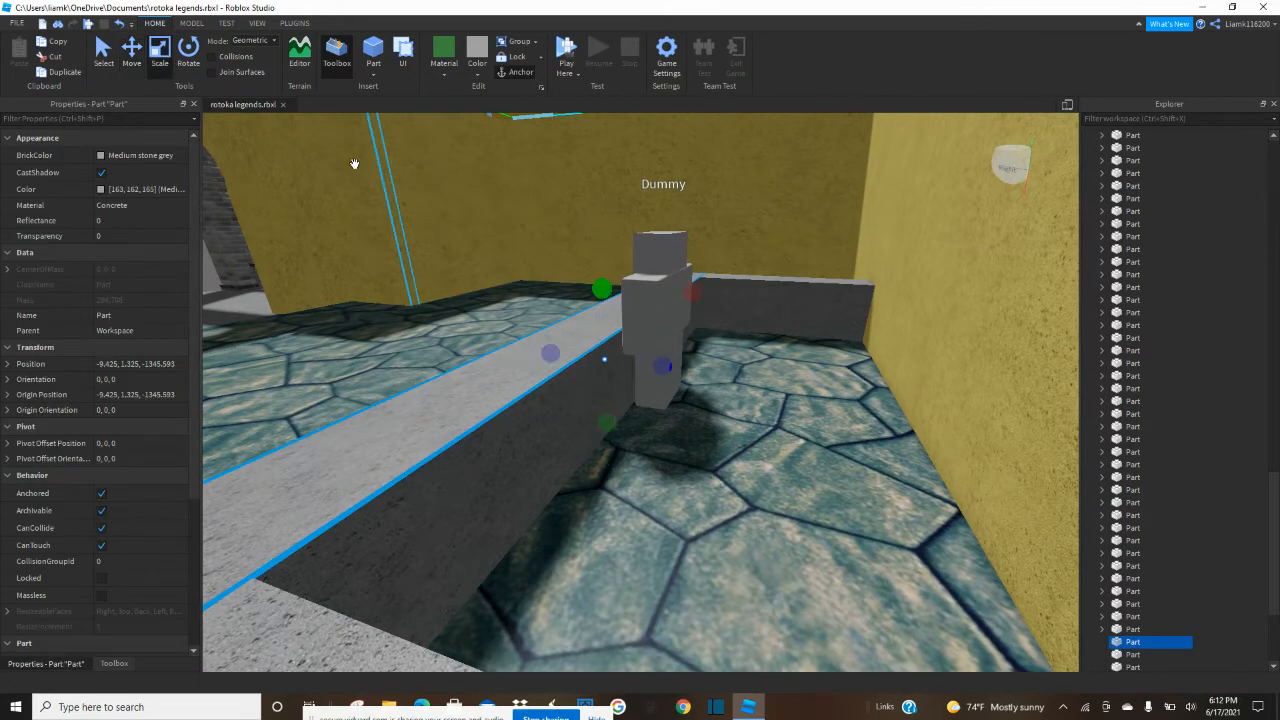
pyautogui.moveTo(601, 289); pyautogui.dragTo(604, 379)
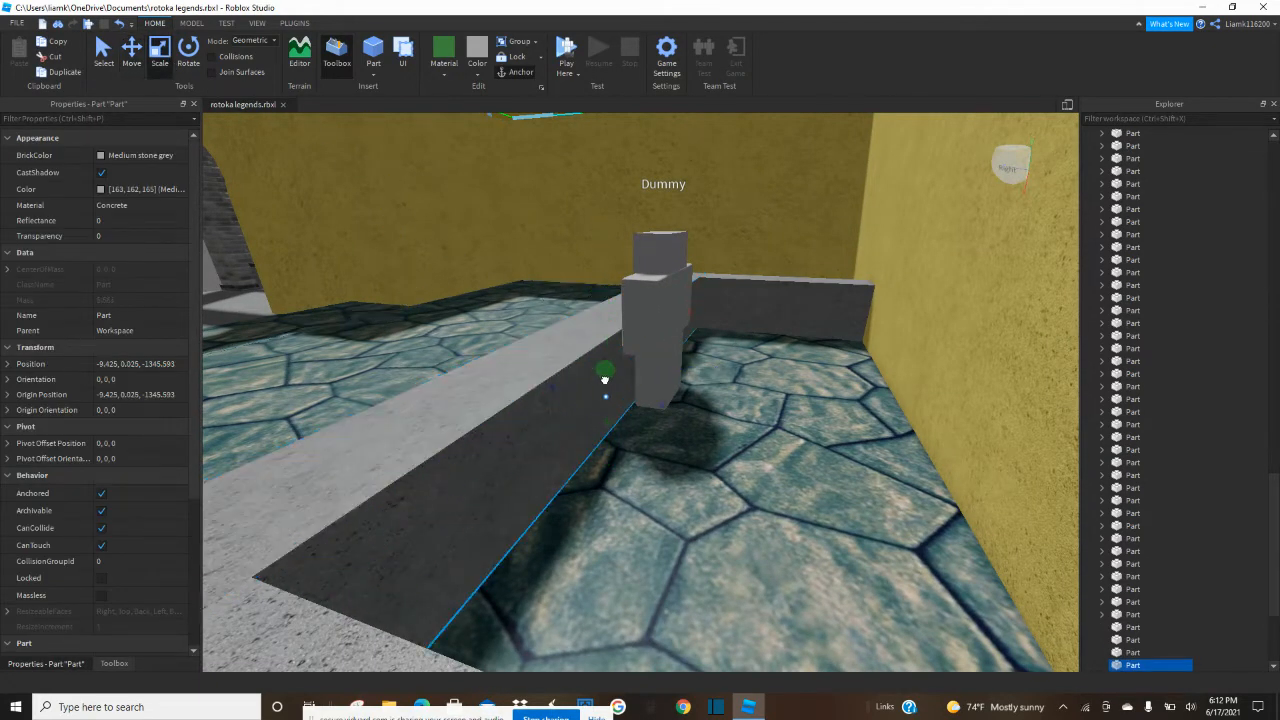
pyautogui.click(448, 74)
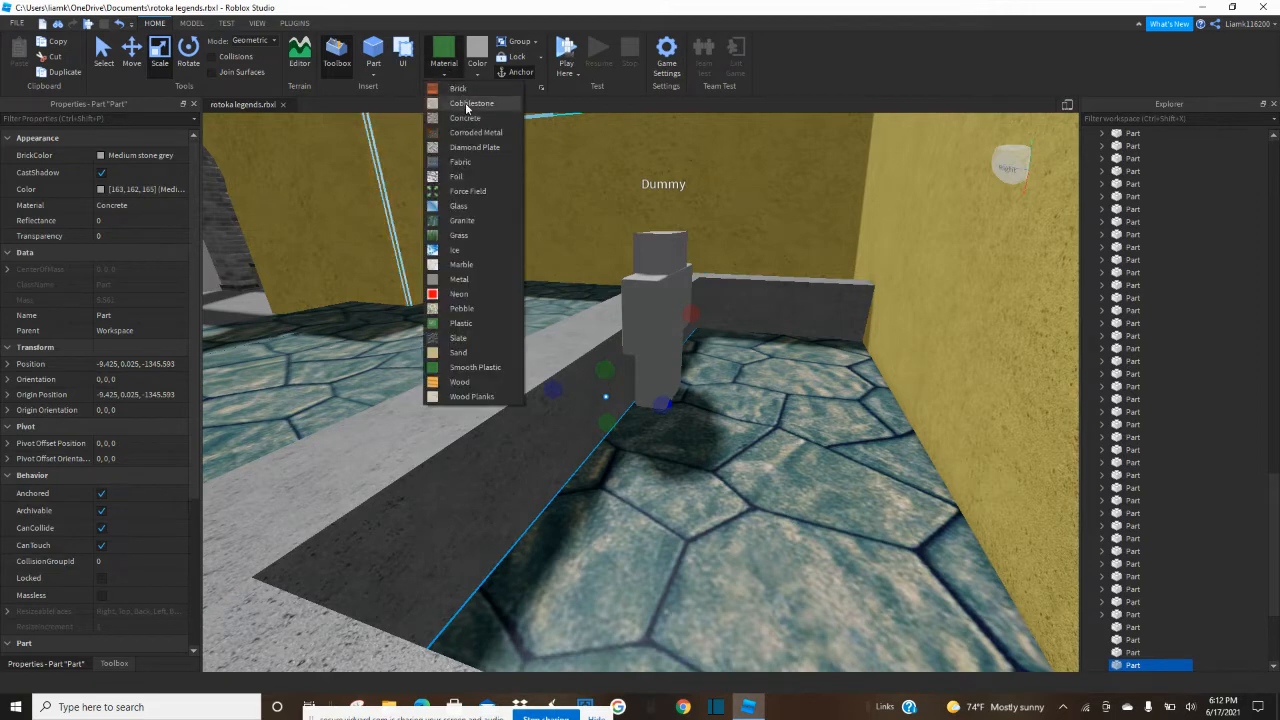
pyautogui.click(466, 104)
# Extend the cobblestone slab back to the wall to cover the floor behind the counter, and adjust its thickness.
pyautogui.moveTo(663, 403); pyautogui.dragTo(966, 449)
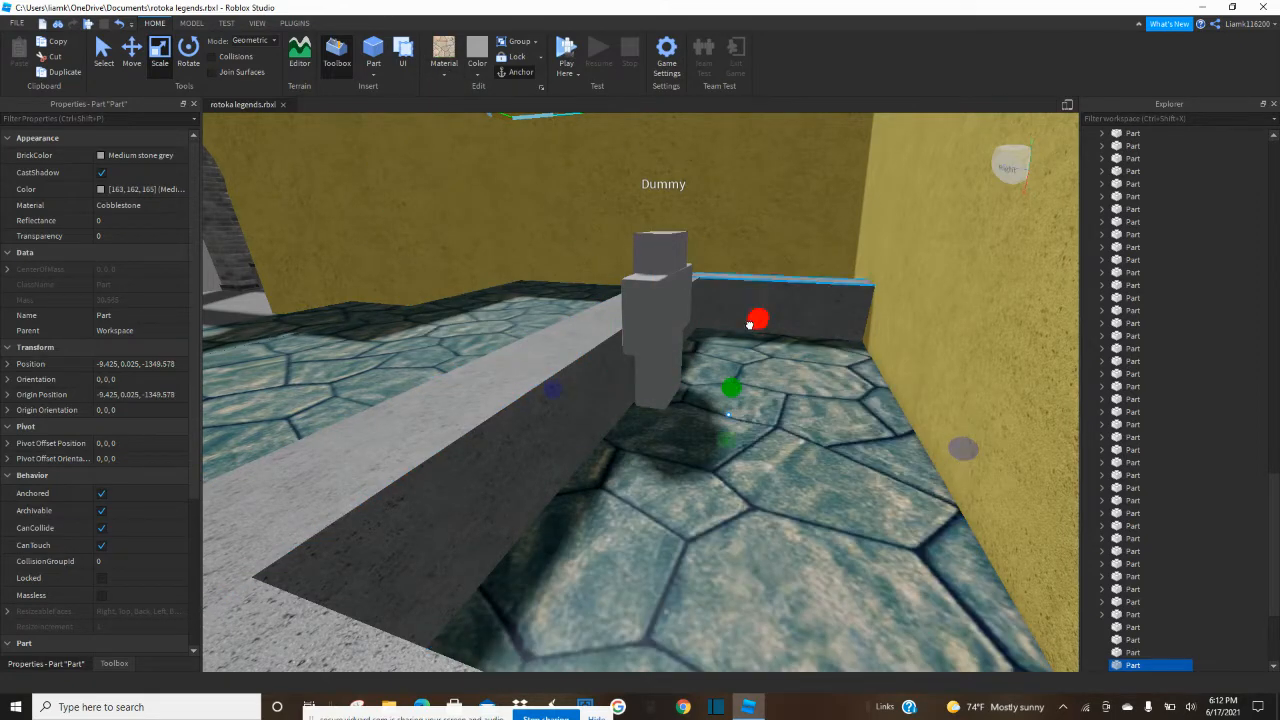
pyautogui.moveTo(751, 323); pyautogui.dragTo(753, 316)
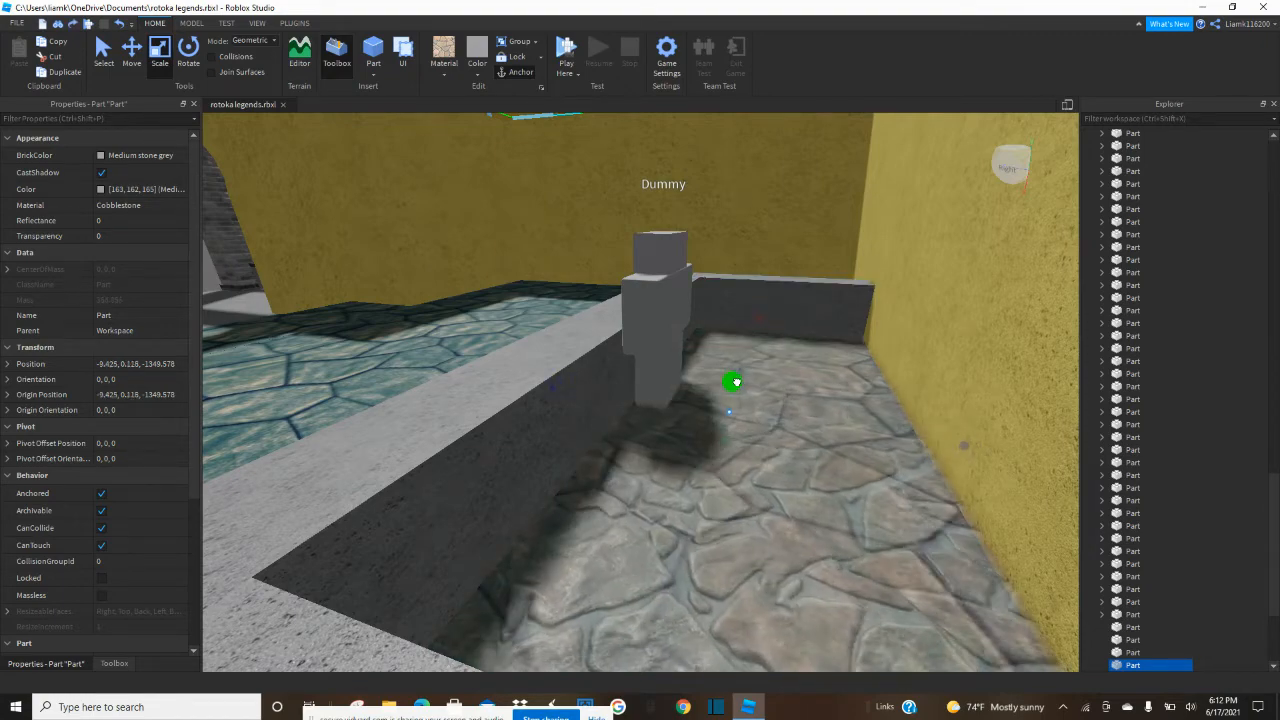
pyautogui.moveTo(733, 386); pyautogui.dragTo(734, 384)
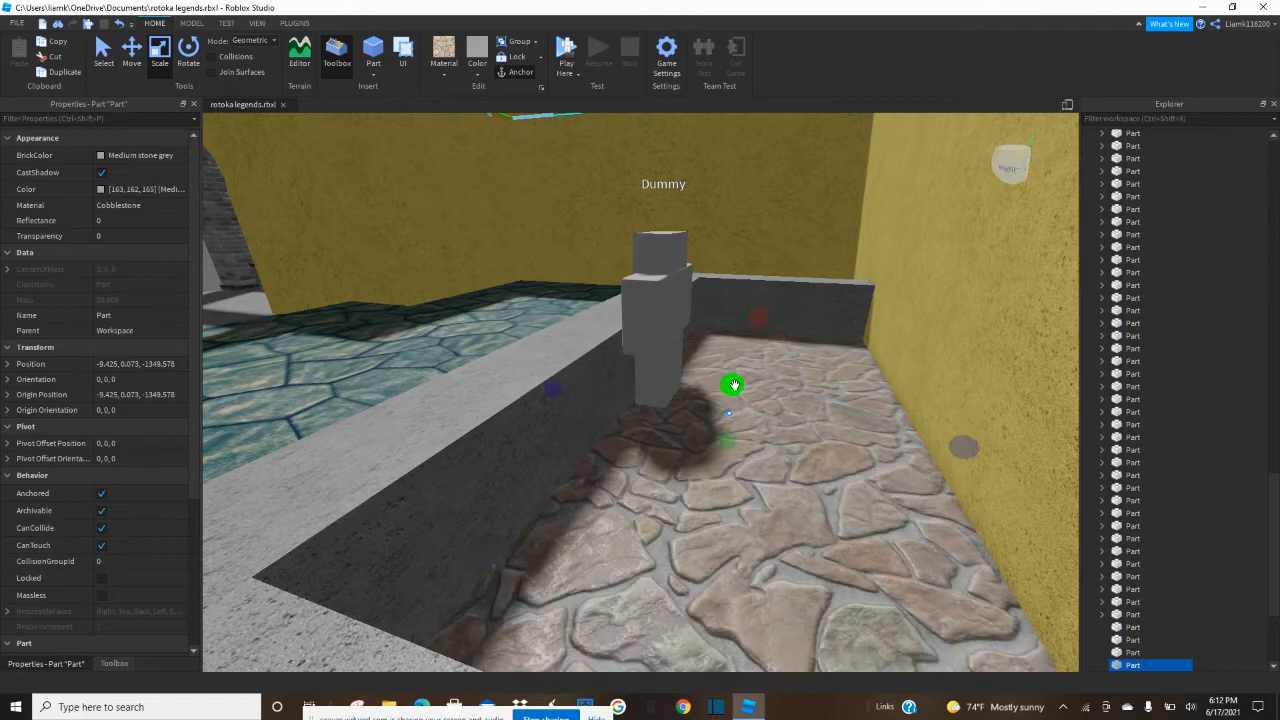
# Recolour the cobblestone floor behind the counter Dark stone grey.
pyautogui.moveTo(708, 393); pyautogui.dragTo(709, 397, button='right')
pyautogui.press('a')
pyautogui.press('d')
pyautogui.click(457, 79)
pyautogui.click(474, 76)
pyautogui.click(503, 305)
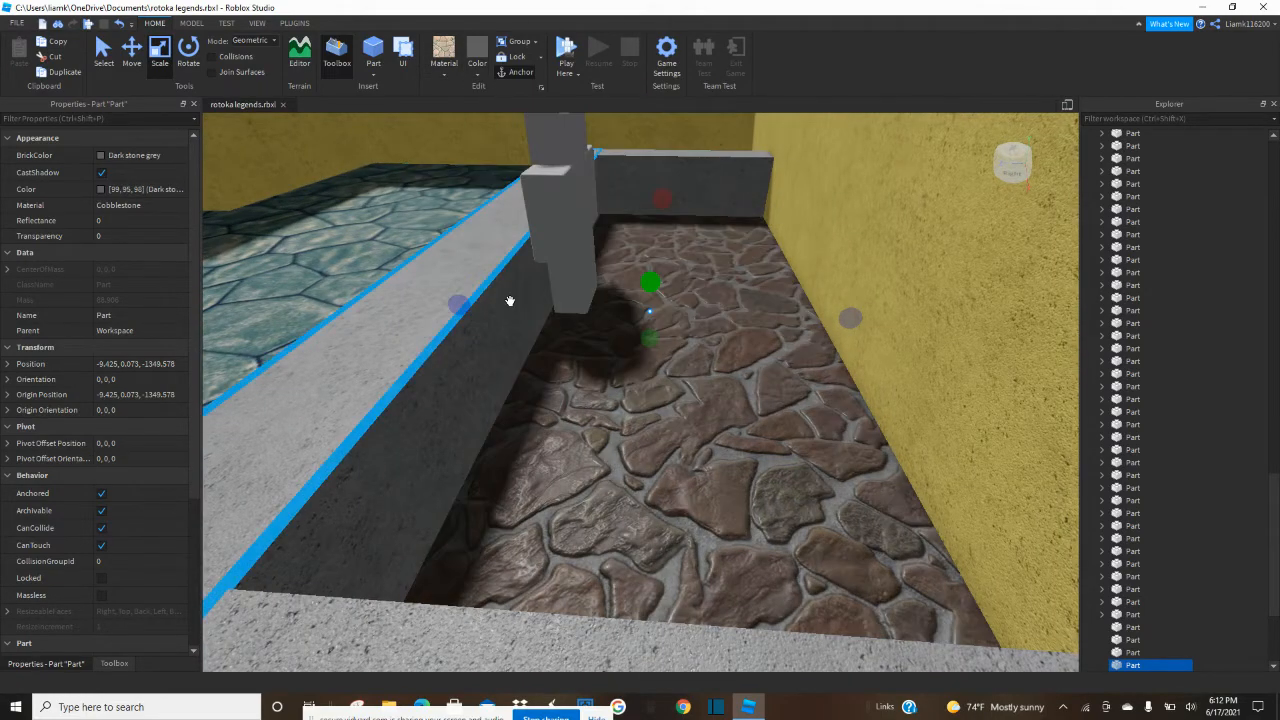
pyautogui.scroll(-10, 509, 300)
pyautogui.scroll(-3, 799, 318)
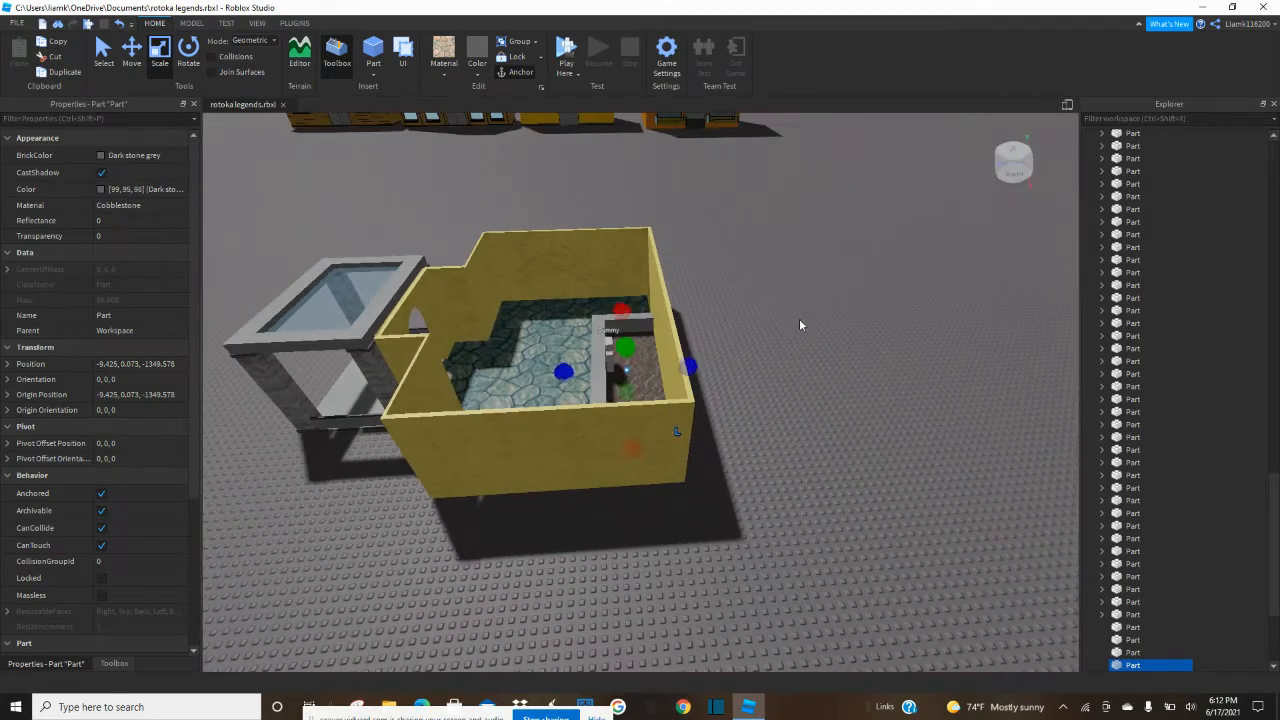
# Try a Dark stone grey copy of the front counter.
pyautogui.click(799, 318)
pyautogui.scroll(10, 799, 318)
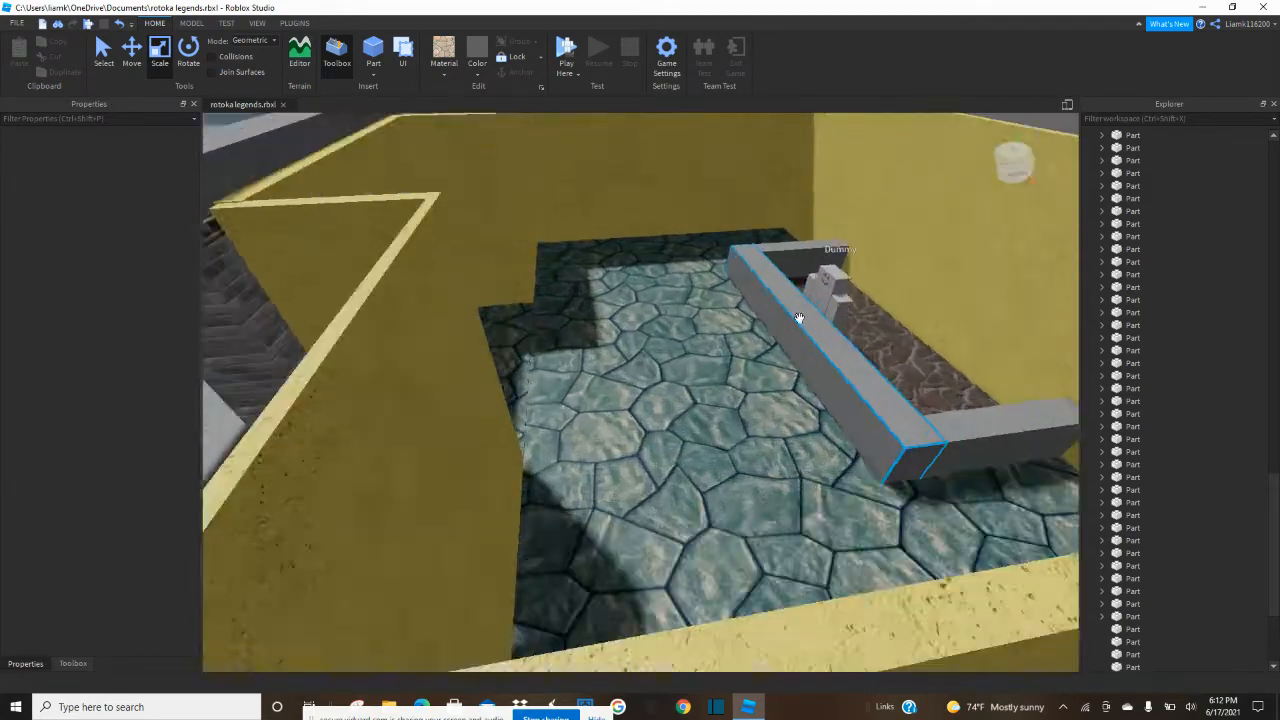
pyautogui.scroll(4, 799, 318)
pyautogui.moveTo(799, 318); pyautogui.dragTo(799, 318, button='right')
pyautogui.click(798, 300)
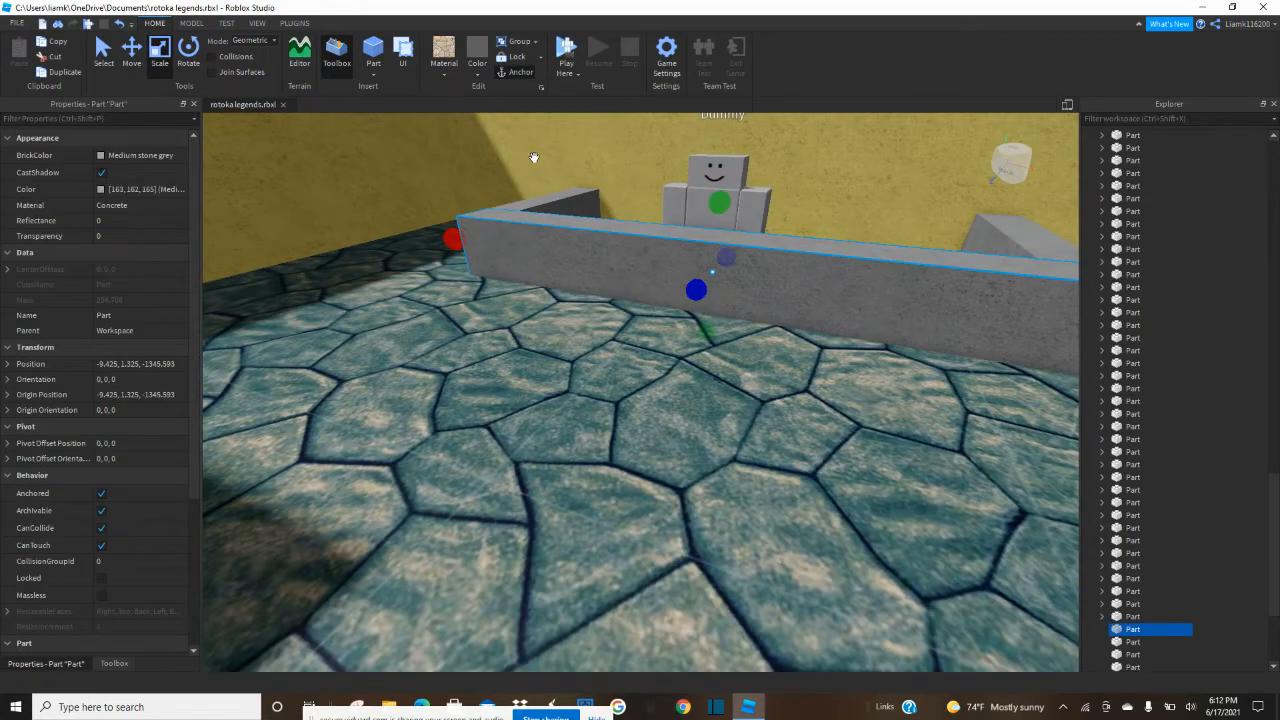
pyautogui.click(474, 52)
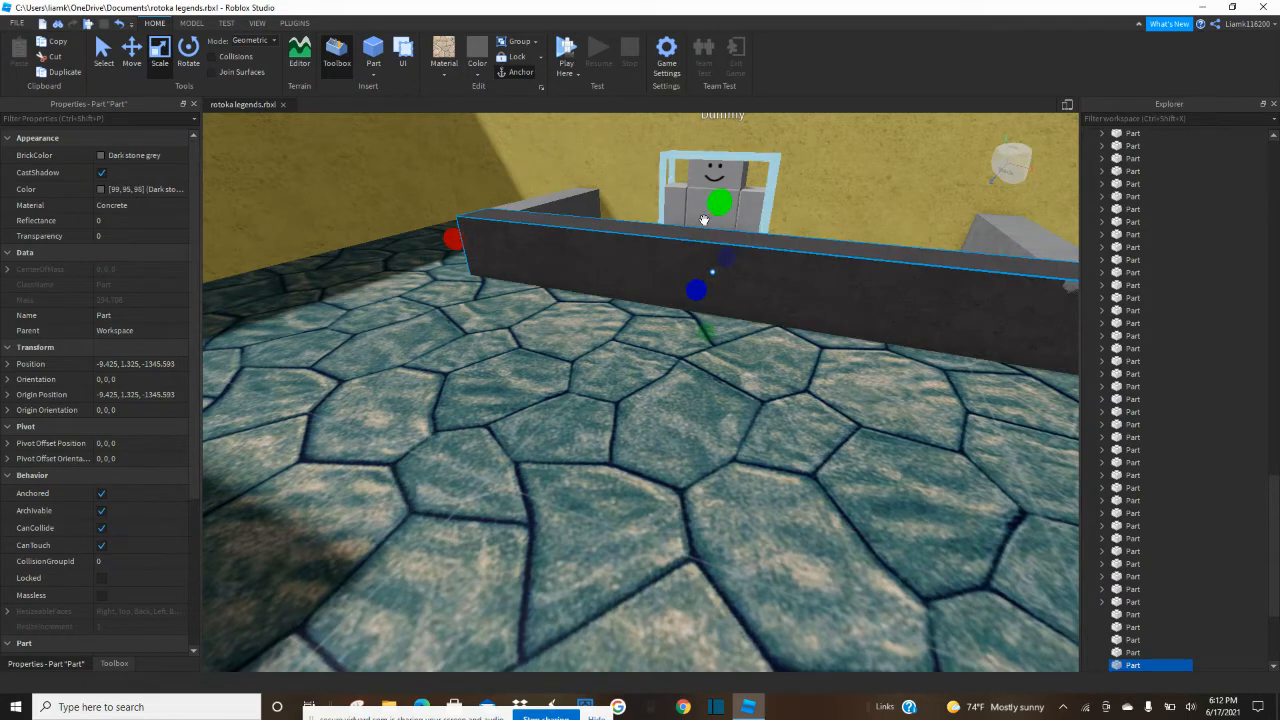
pyautogui.moveTo(706, 341)
pyautogui.mouseDown()
pyautogui.moveTo(708, 313)
pyautogui.moveTo(705, 337)
pyautogui.mouseUp()
pyautogui.click(702, 310)
pyautogui.click(704, 300)
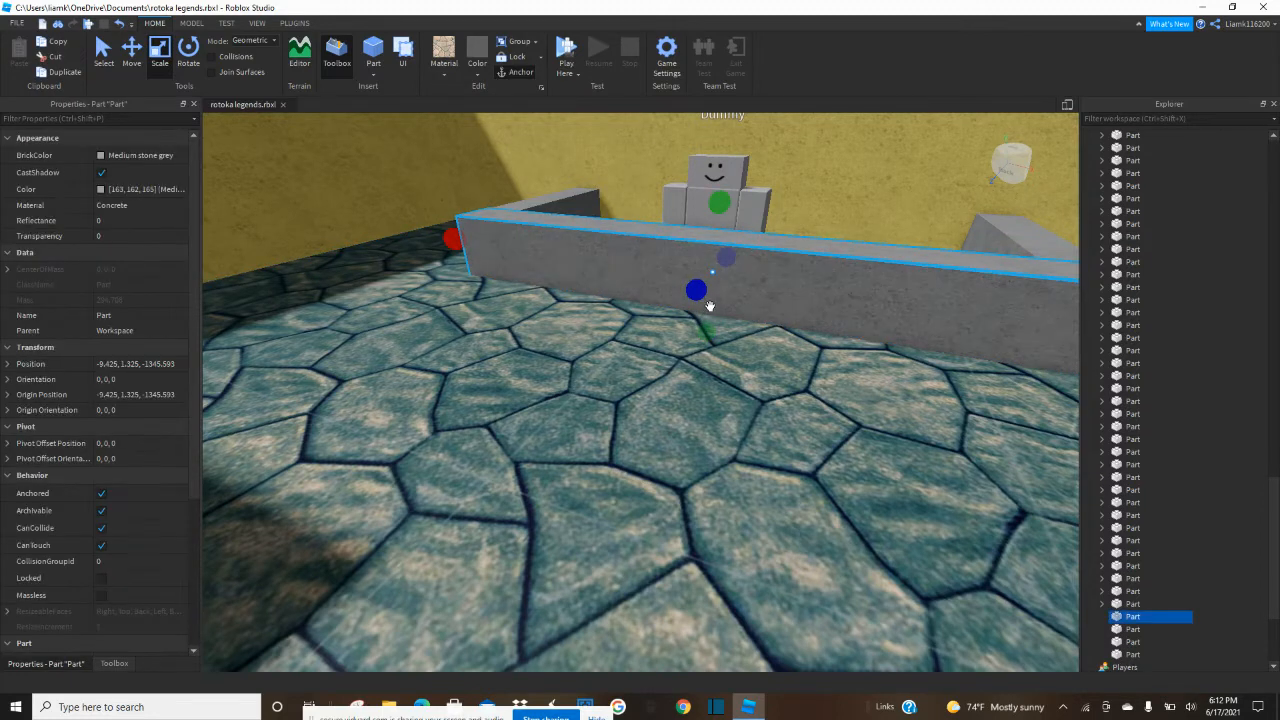
# Duplicate the front counter, flatten the copy into a thin, slightly wider countertop slab and set its material to Granite.
pyautogui.hotkey('ctrl', 'd')
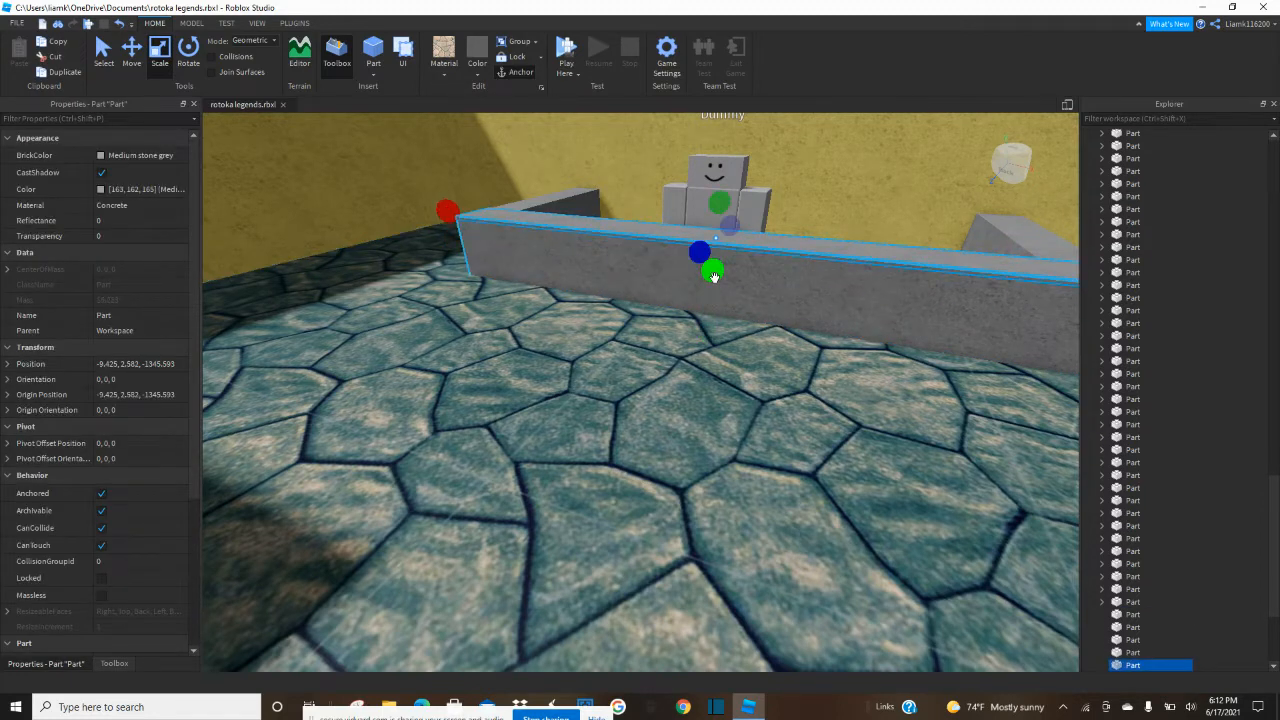
pyautogui.scroll(-5, 714, 277)
pyautogui.scroll(5, 681, 375)
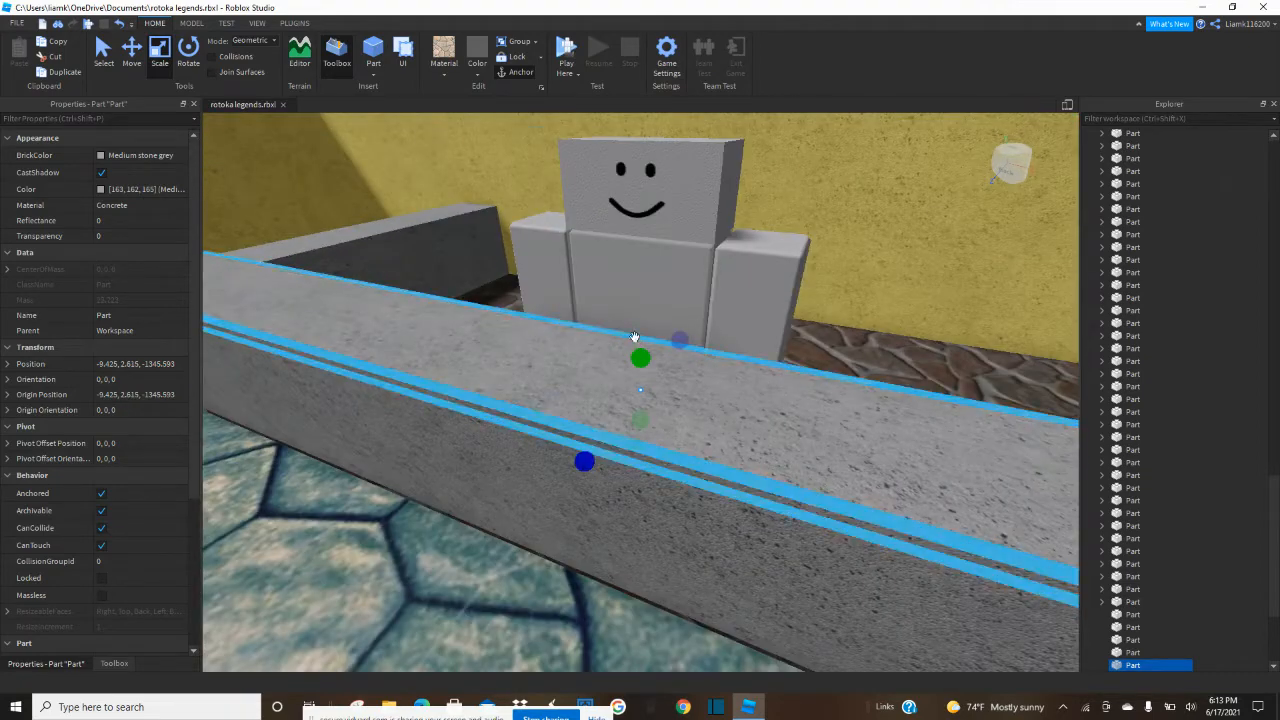
pyautogui.moveTo(586, 461); pyautogui.dragTo(588, 463)
pyautogui.press('d')
pyautogui.scroll(-4, 589, 463)
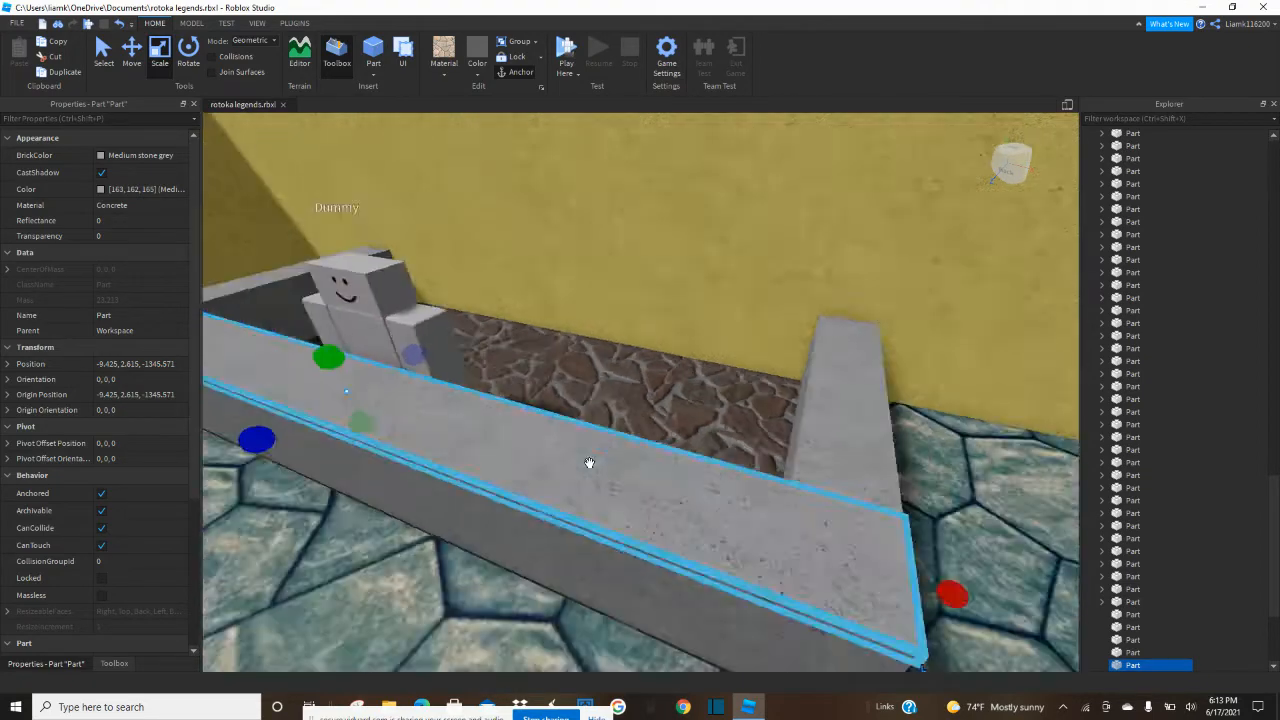
pyautogui.click(453, 74)
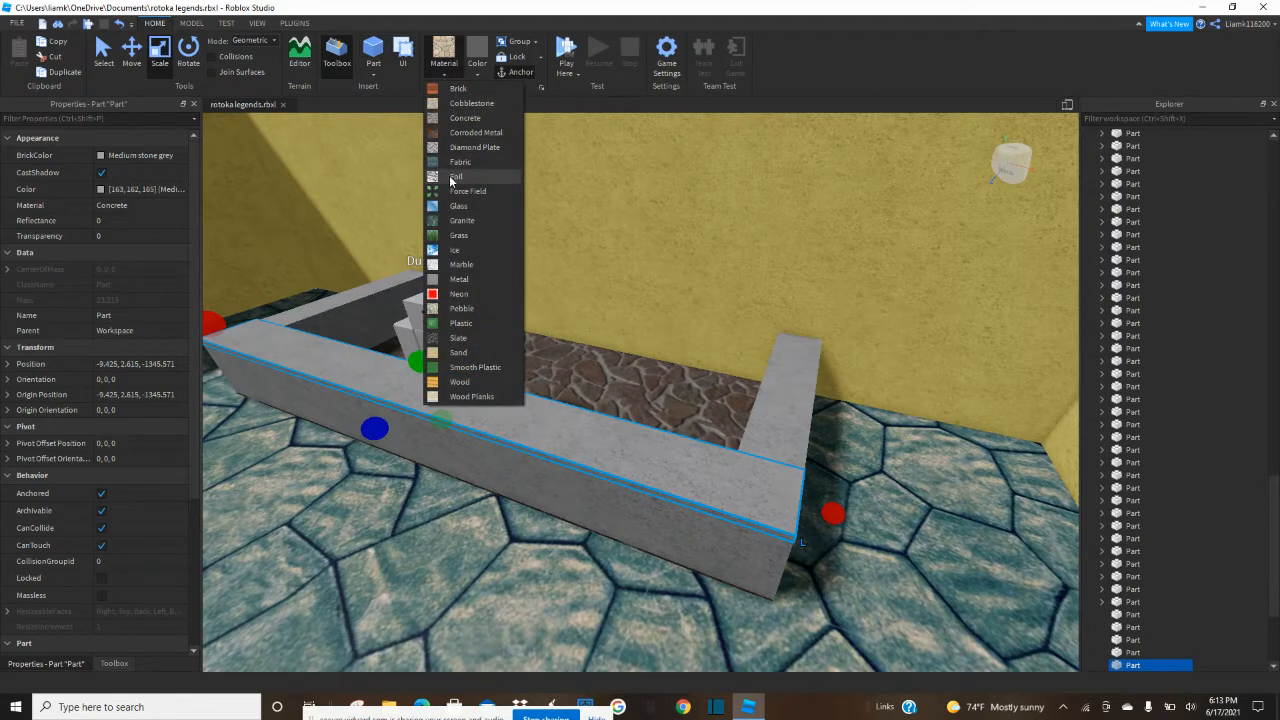
pyautogui.click(460, 220)
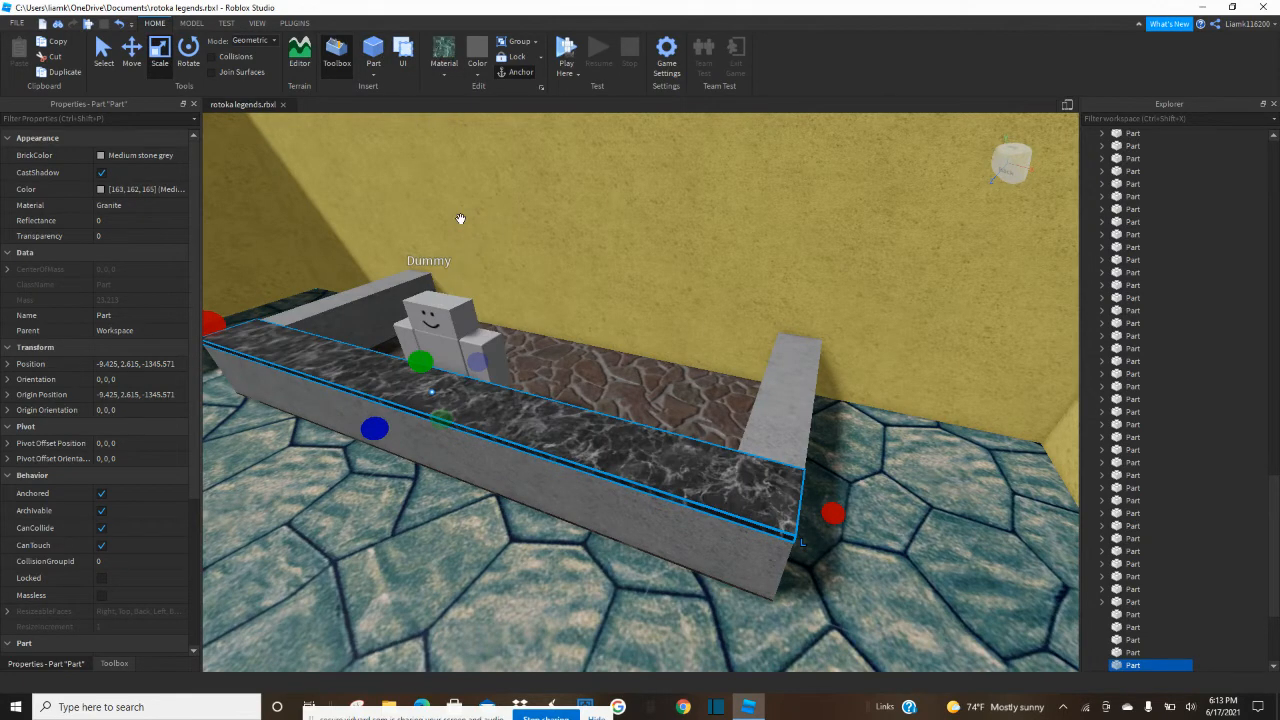
# Duplicate the granite countertop, shorten the copy to one corner and stretch it back to the wall over the side segment.
pyautogui.moveTo(460, 218); pyautogui.dragTo(464, 227, button='right')
pyautogui.click(456, 250)
pyautogui.click(674, 249)
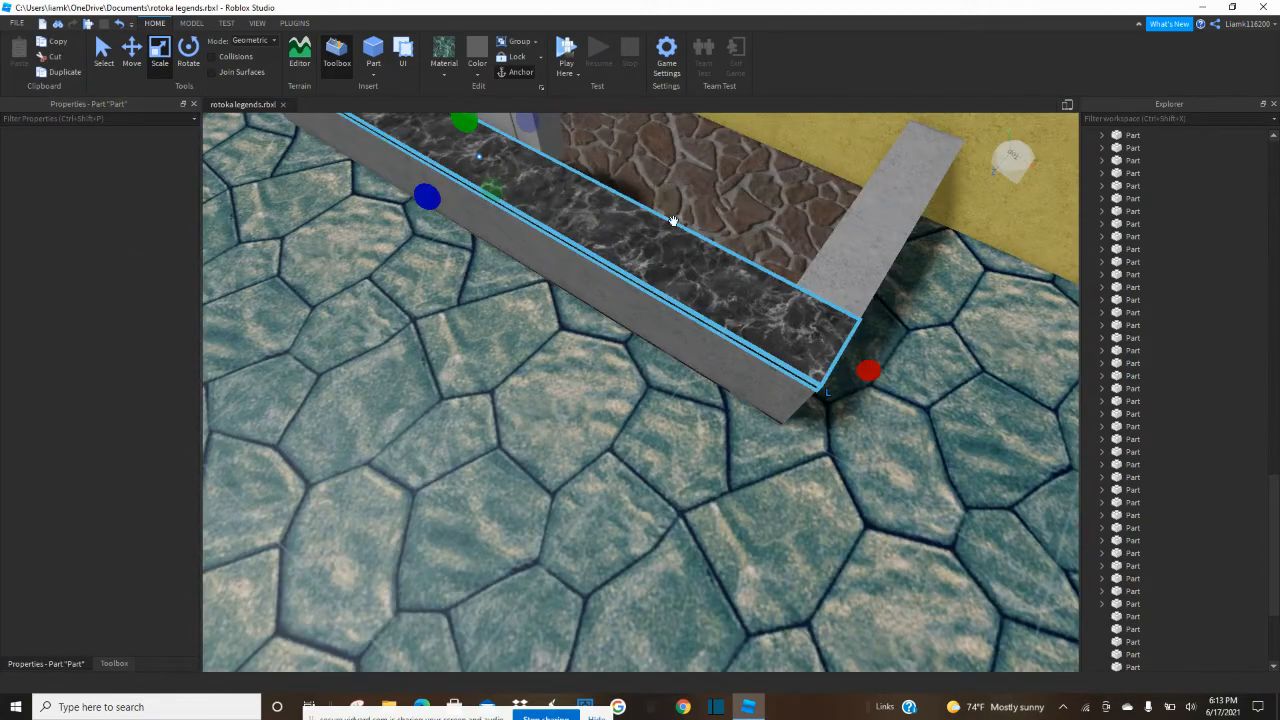
pyautogui.press('f')
pyautogui.moveTo(320, 170); pyautogui.dragTo(720, 394)
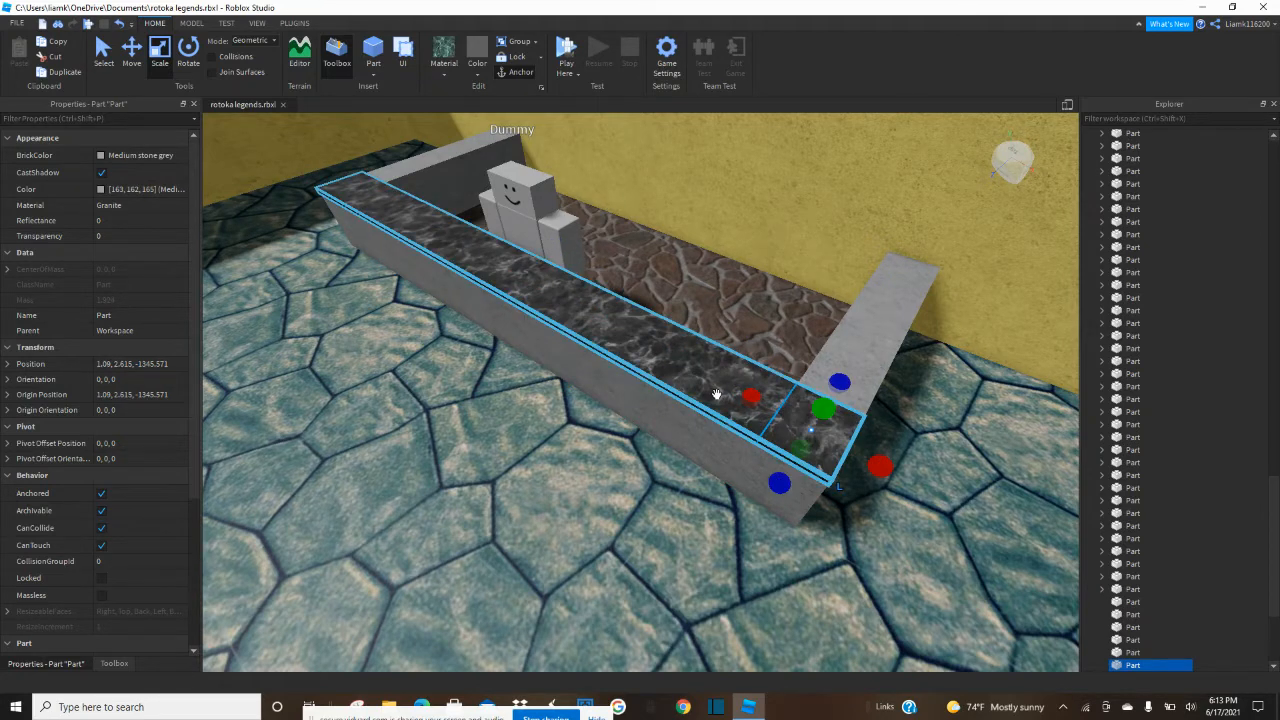
pyautogui.moveTo(870, 341); pyautogui.dragTo(912, 240)
# Duplicate the side granite countertop and move the copy onto the counter's opposite side segment.
pyautogui.scroll(-5, 810, 291)
pyautogui.moveTo(810, 291); pyautogui.dragTo(810, 291, button='right')
pyautogui.hotkey('ctrl', '2')
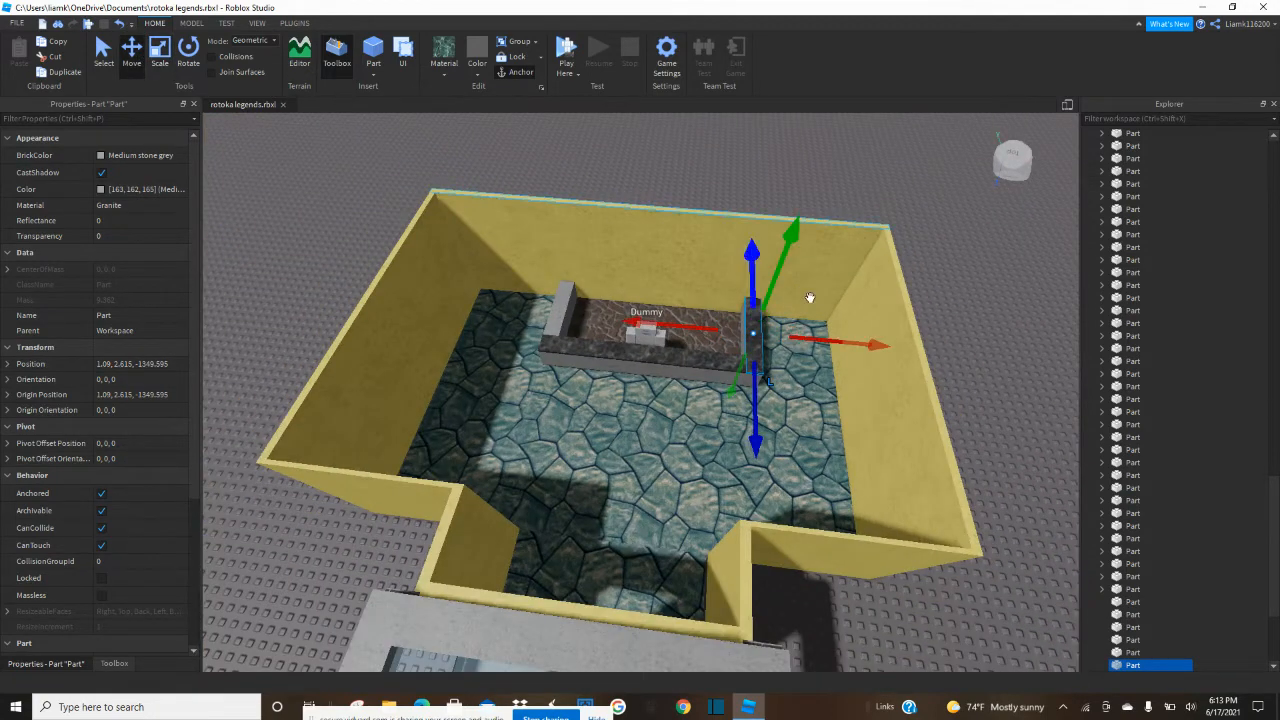
pyautogui.moveTo(845, 345); pyautogui.dragTo(650, 343)
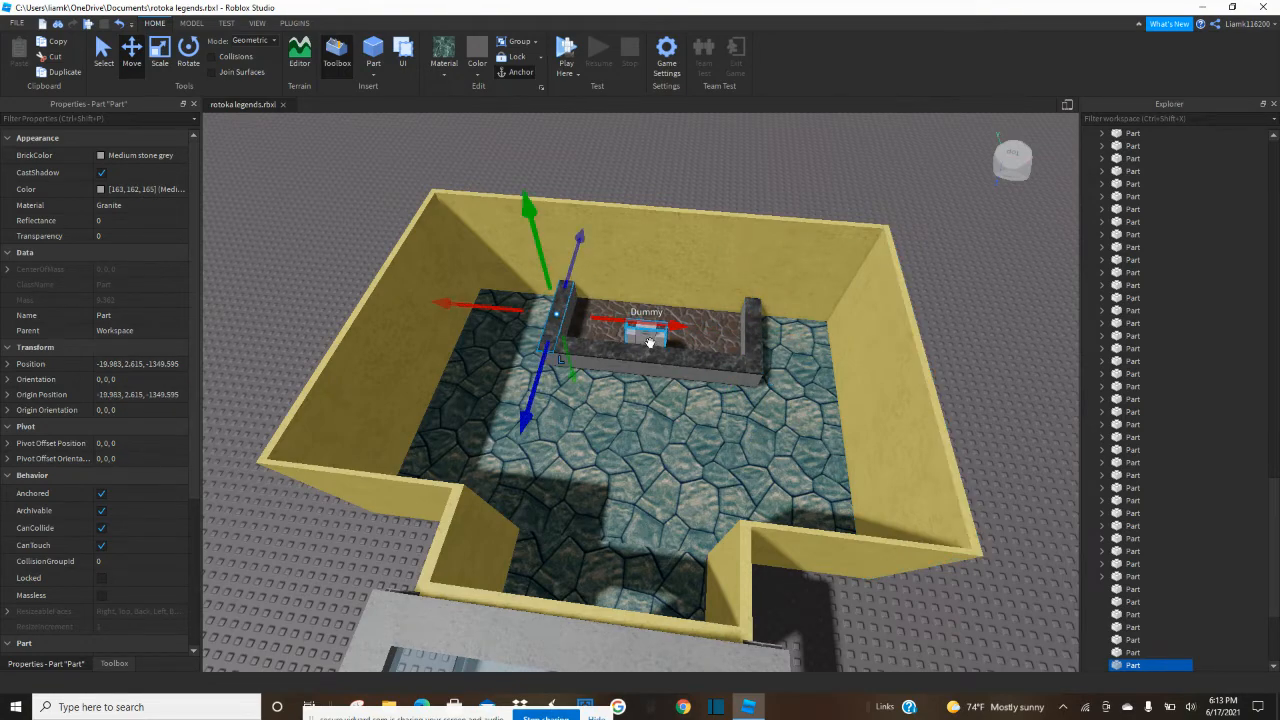
pyautogui.press('f')
pyautogui.scroll(-3, 700, 386)
pyautogui.scroll(-5, 599, 182)
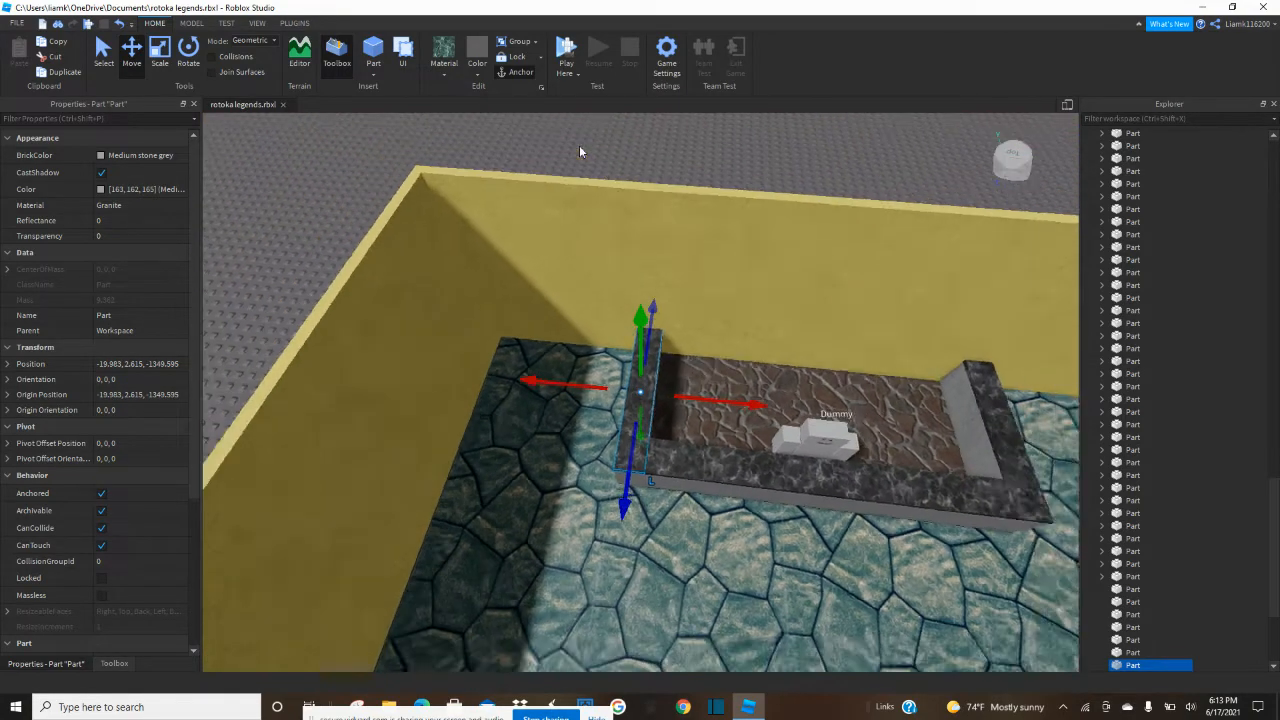
# Nudge the copied granite countertop into alignment with the side segment beneath it, and review the finished counter from the front.
pyautogui.click(400, 206)
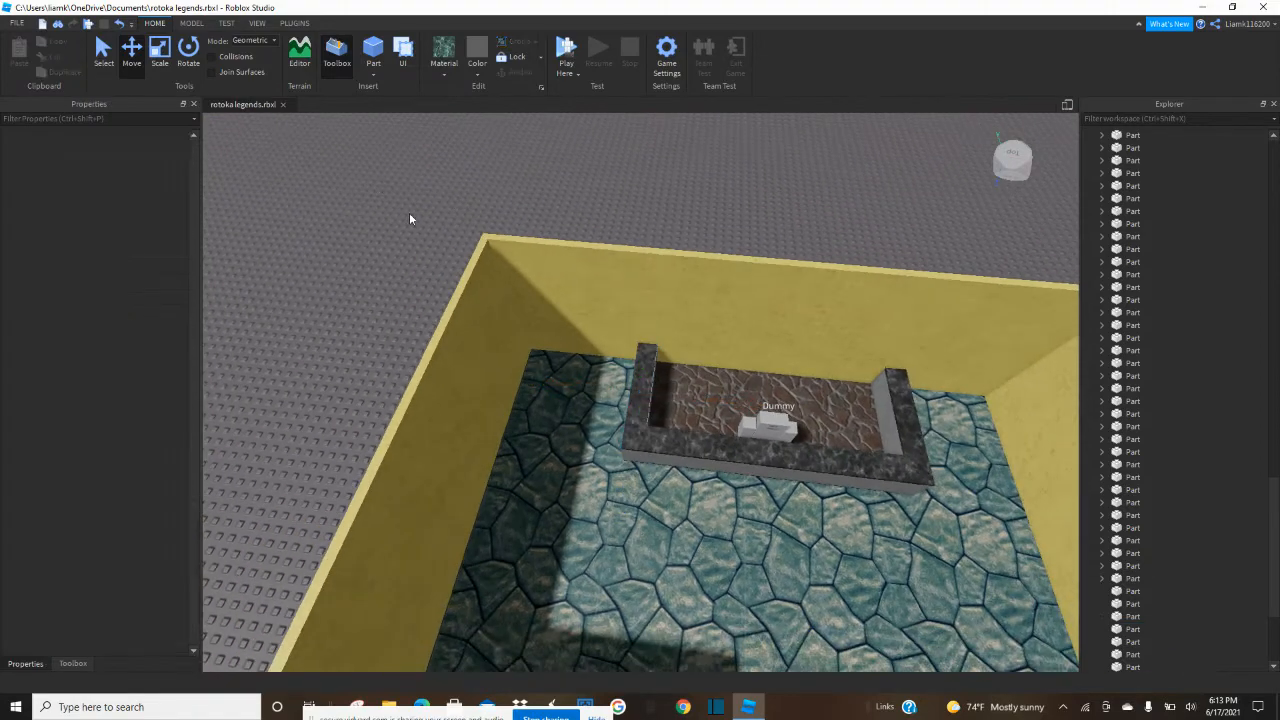
pyautogui.scroll(10, 600, 320)
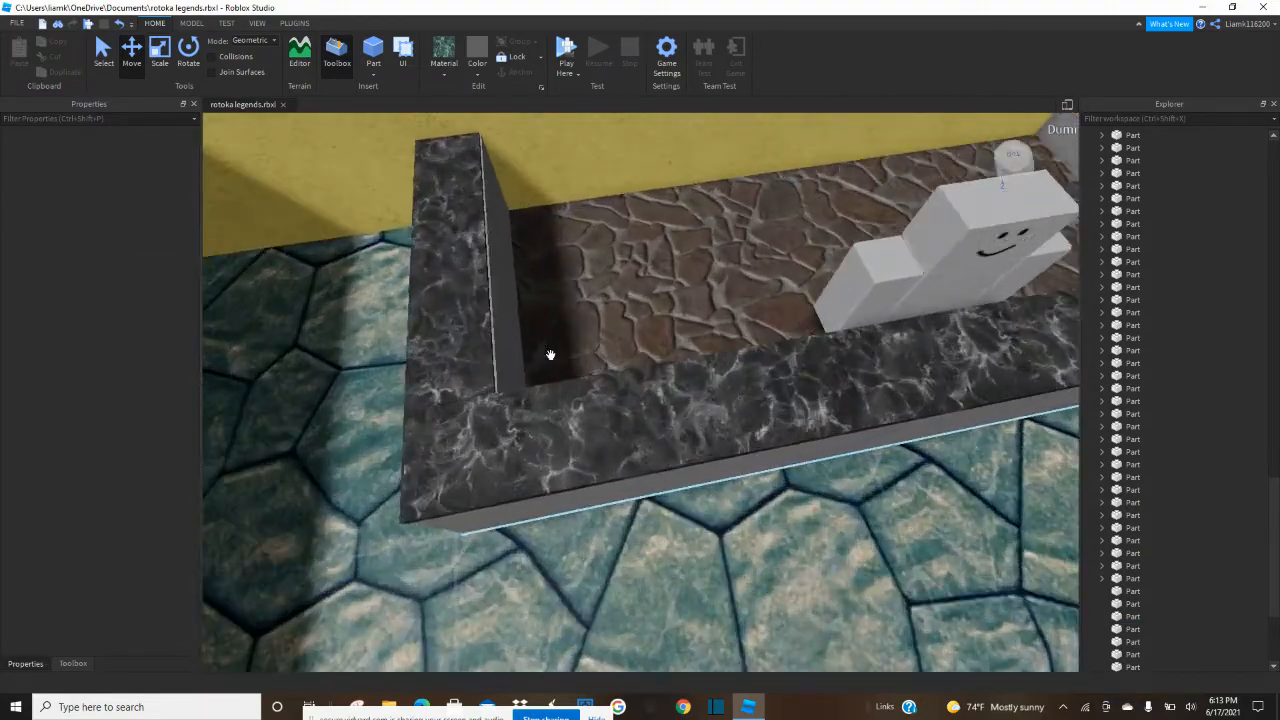
pyautogui.scroll(2, 550, 355)
pyautogui.click(531, 323)
pyautogui.scroll(2, 565, 260)
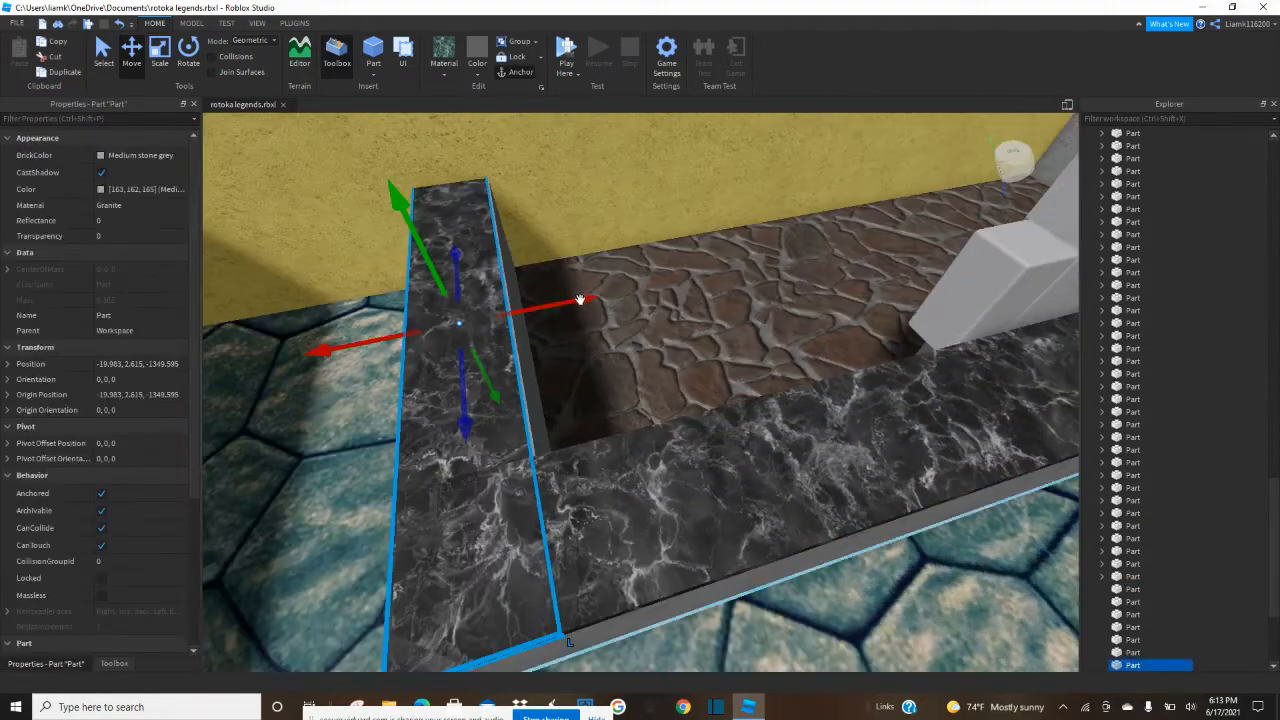
pyautogui.moveTo(580, 300); pyautogui.dragTo(586, 304)
pyautogui.scroll(-5, 586, 304)
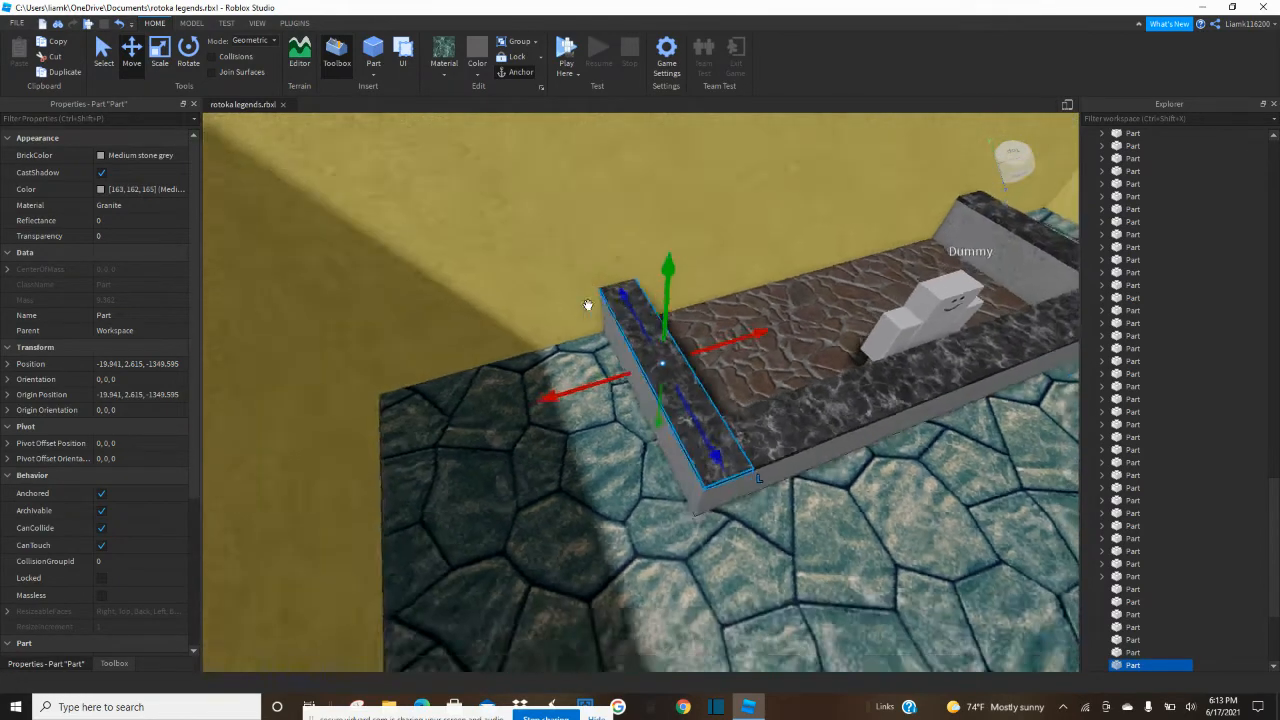
pyautogui.scroll(-5, 588, 305)
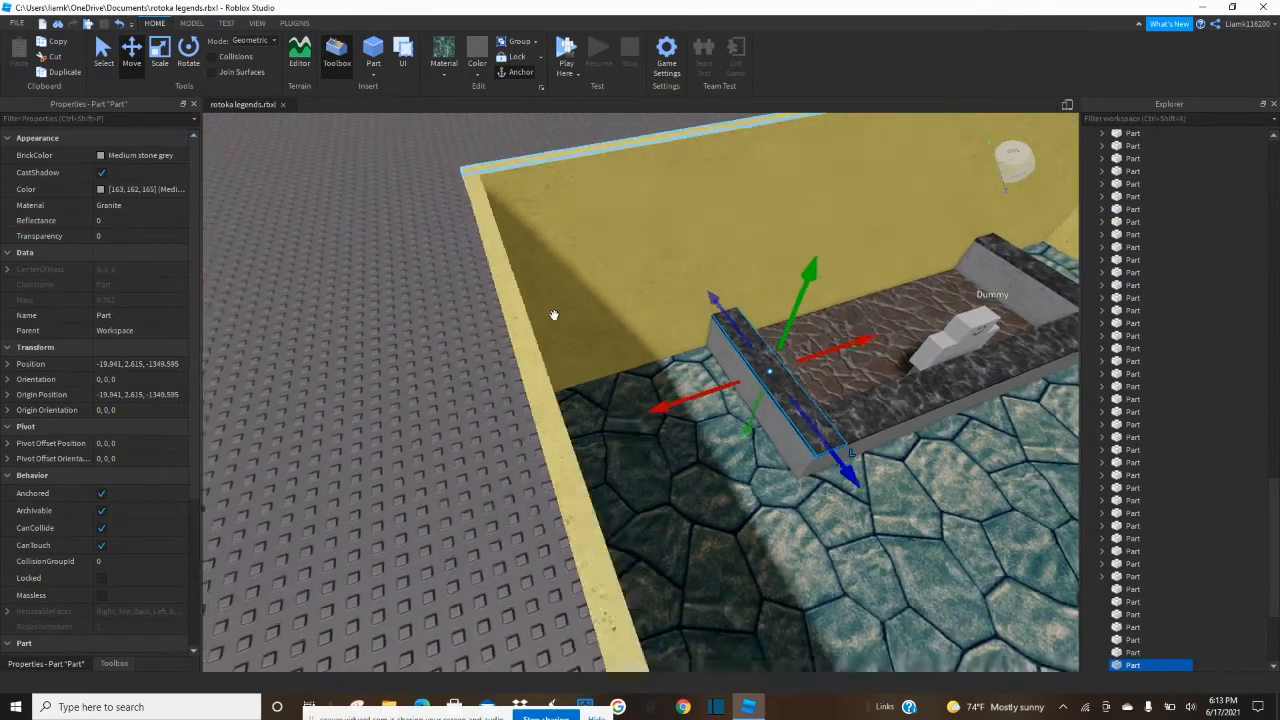
pyautogui.click(478, 336)
pyautogui.scroll(3, 528, 341)
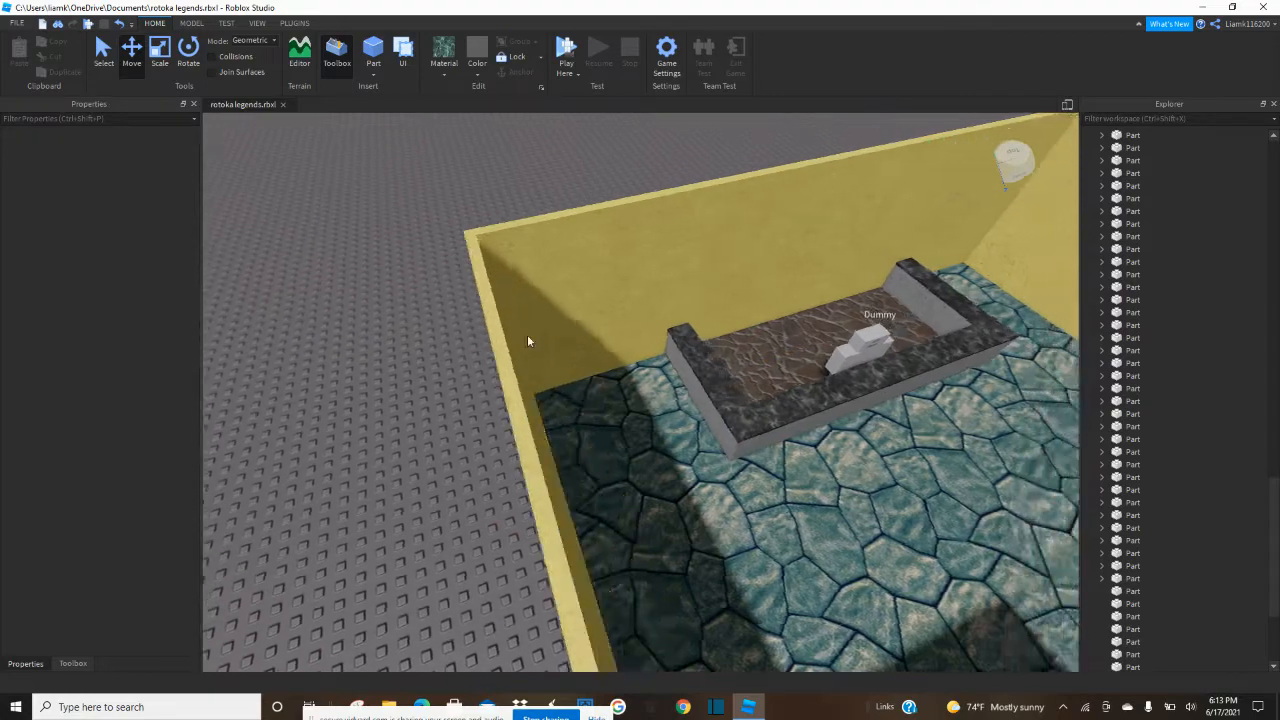
pyautogui.moveTo(528, 341); pyautogui.dragTo(478, 336, button='right')
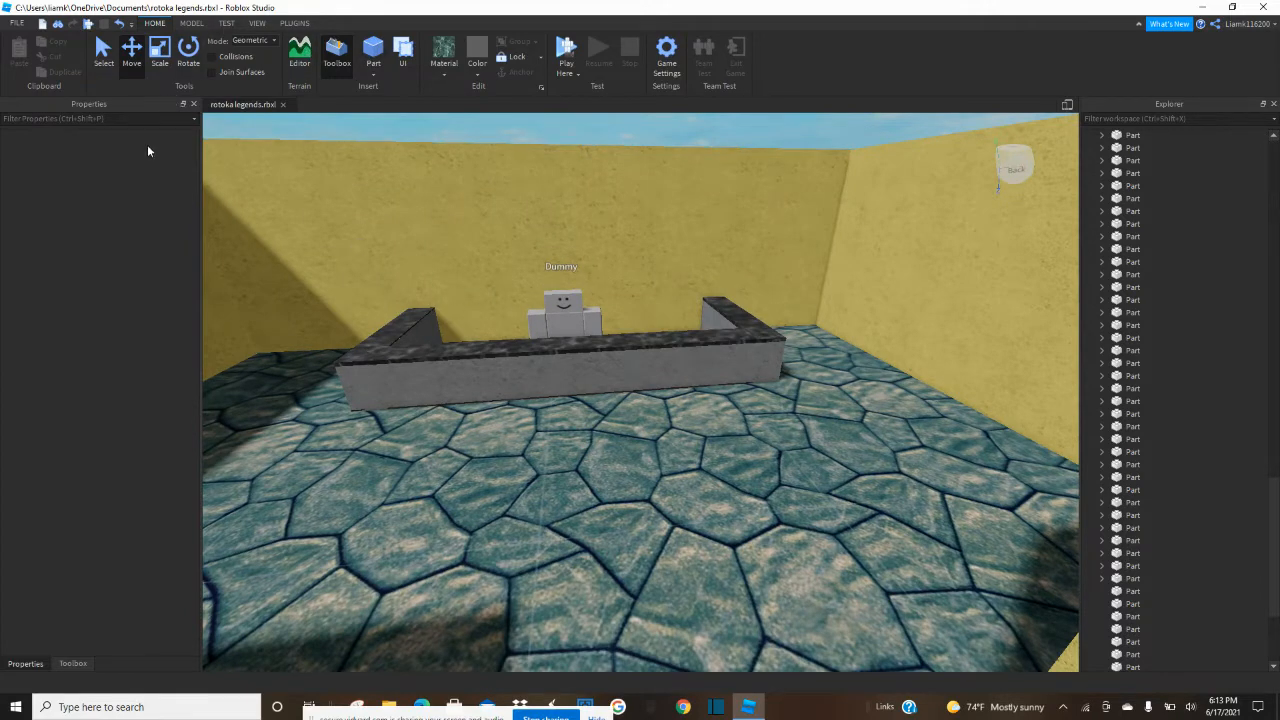
# Close the object properties and search My Models in the Toolbox for "symbol".
pyautogui.click(194, 104)
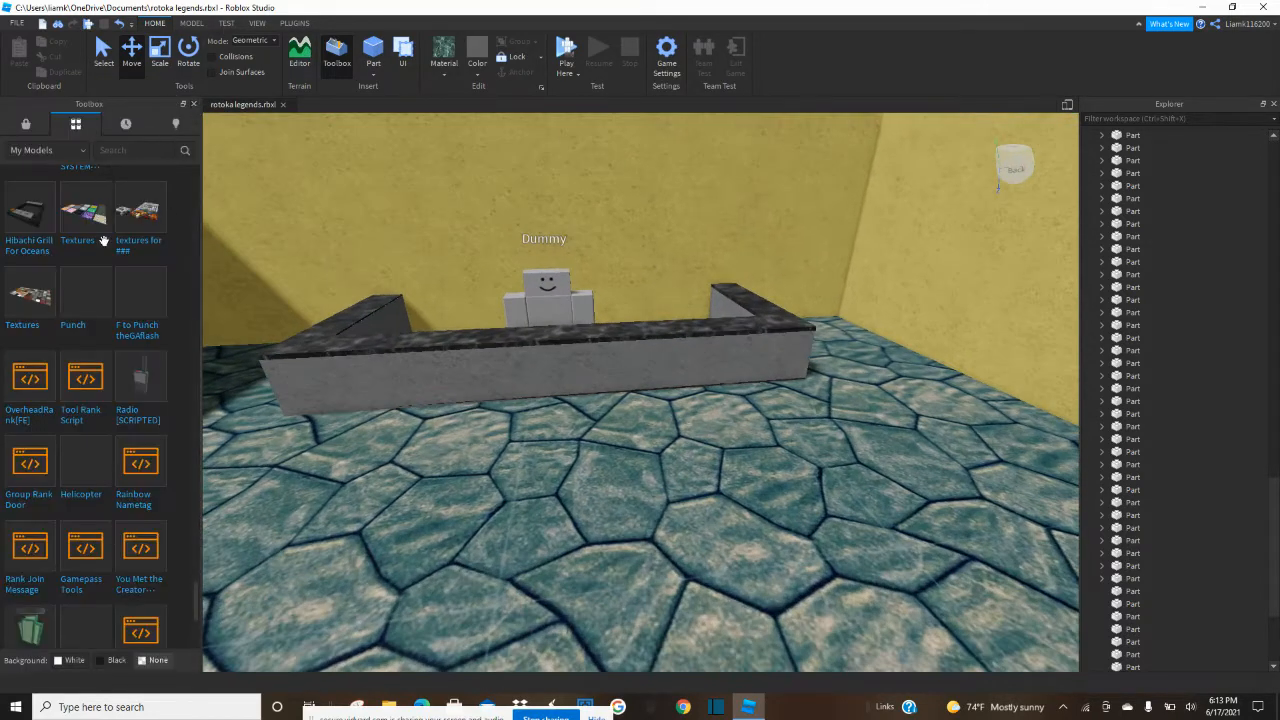
pyautogui.scroll(-10, 100, 216)
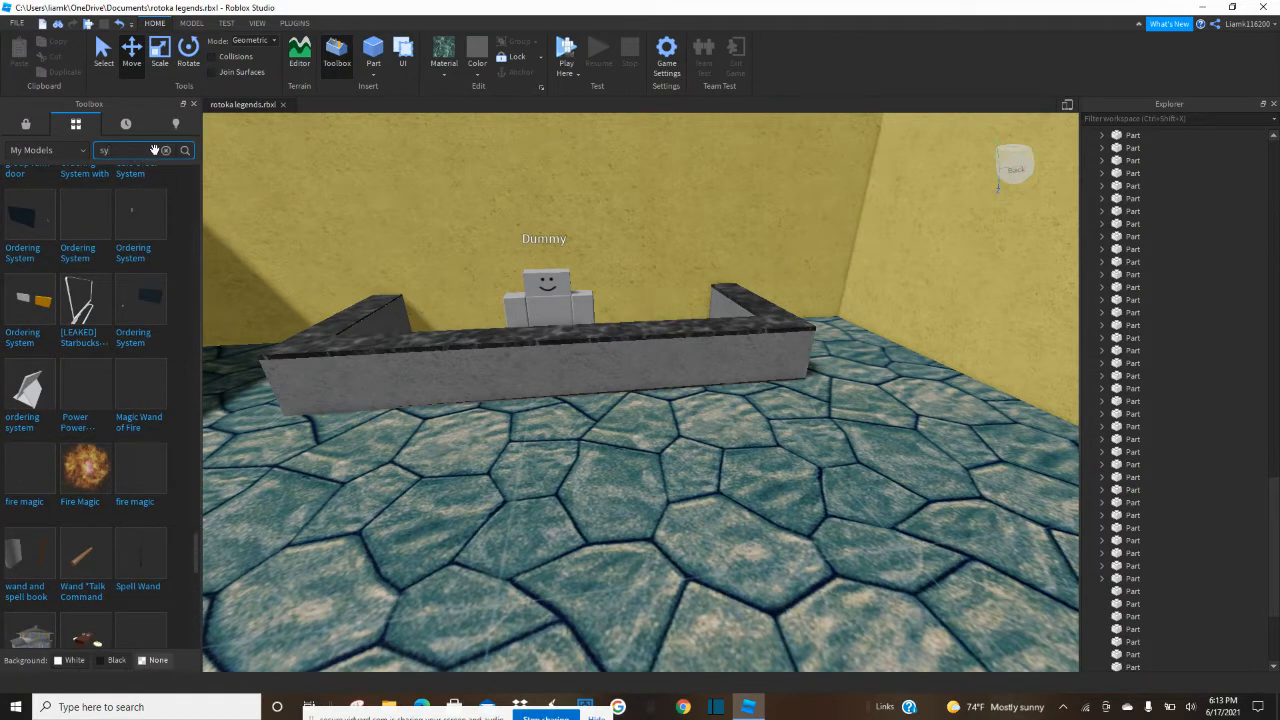
pyautogui.click(155, 150)
pyautogui.write('symbol')
pyautogui.press('Return')
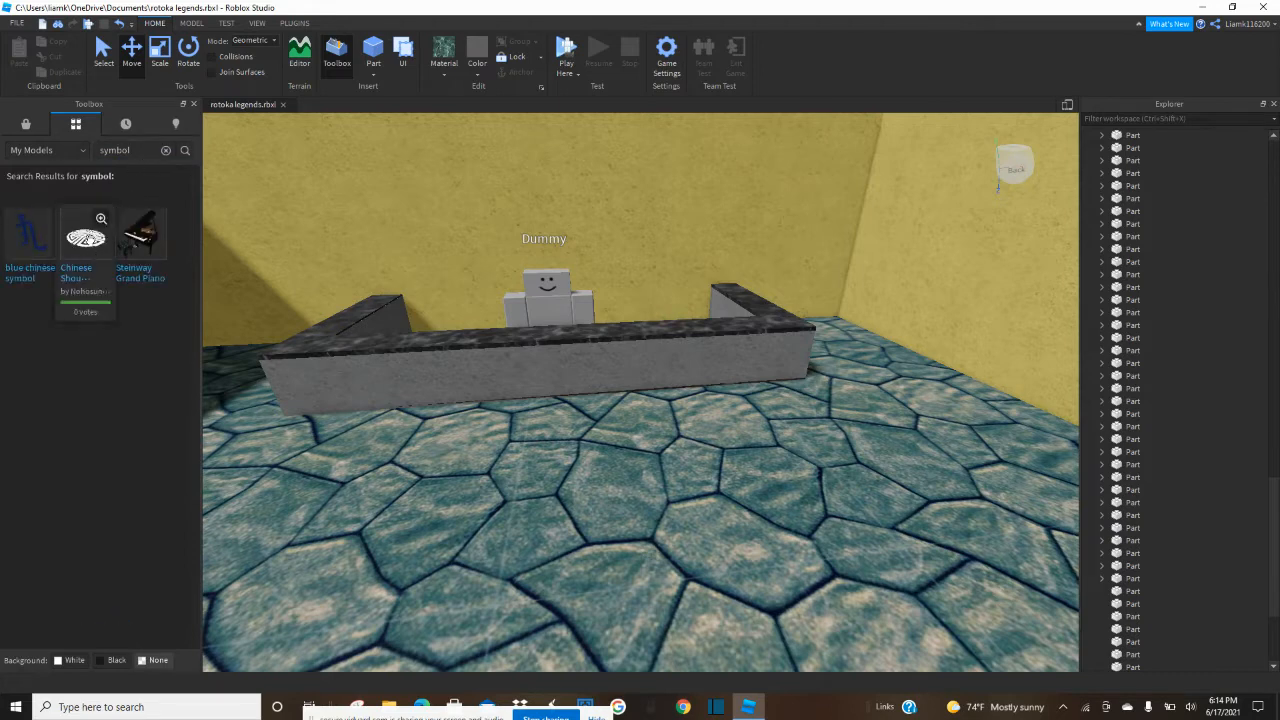
# Insert the Chinese Shou Symbol model on the floor in front of the counter and inspect its parts in the Explorer.
pyautogui.moveTo(228, 385); pyautogui.dragTo(568, 542)
pyautogui.click(1102, 136)
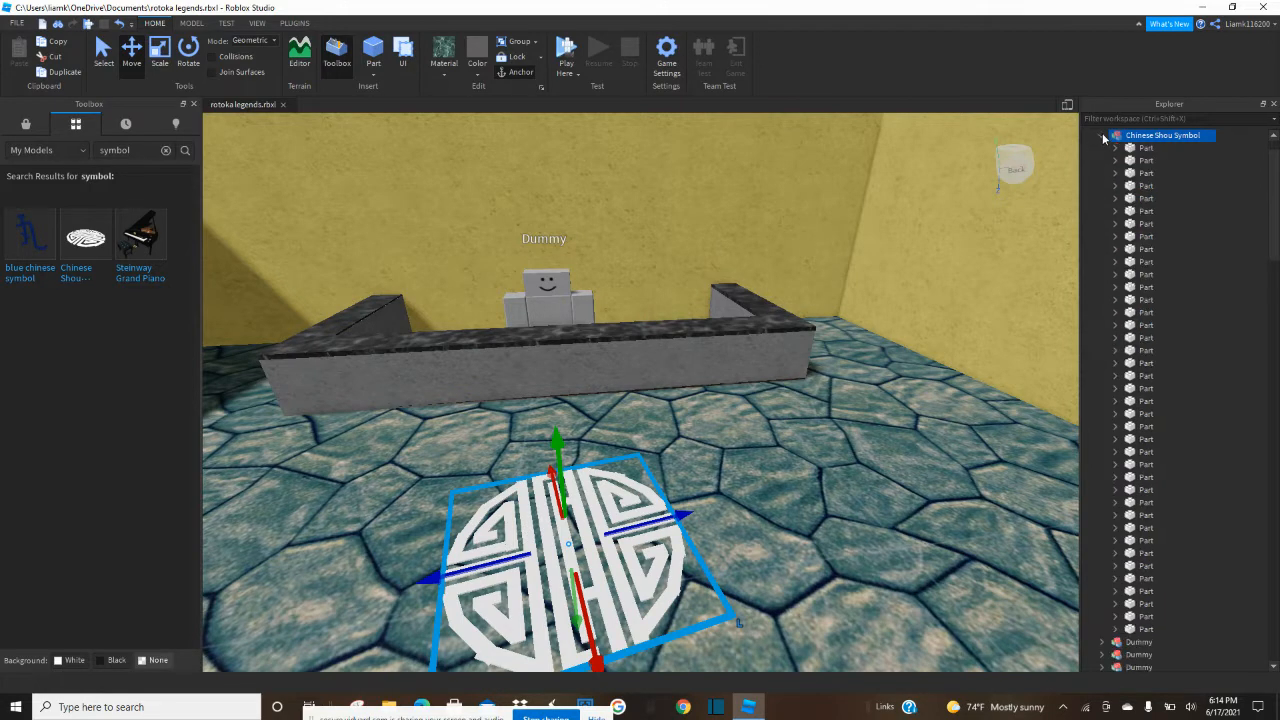
pyautogui.click(1116, 149)
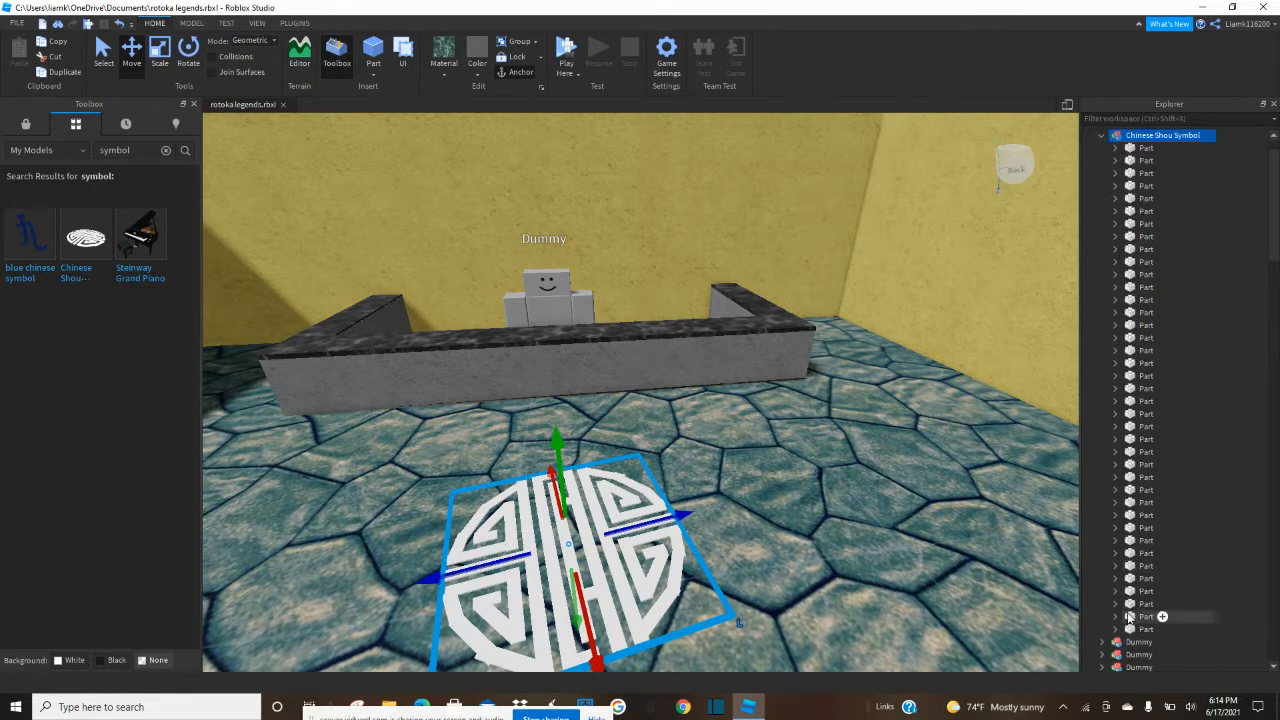
pyautogui.click(1100, 136)
# Move the Chinese Shou Symbol onto the back wall behind the dummy and adjust its rotation.
pyautogui.moveTo(688, 538); pyautogui.dragTo(601, 244)
pyautogui.press('f')
pyautogui.moveTo(601, 246); pyautogui.dragTo(598, 310, button='right')
pyautogui.scroll(-2, 600, 248)
pyautogui.click(188, 52)
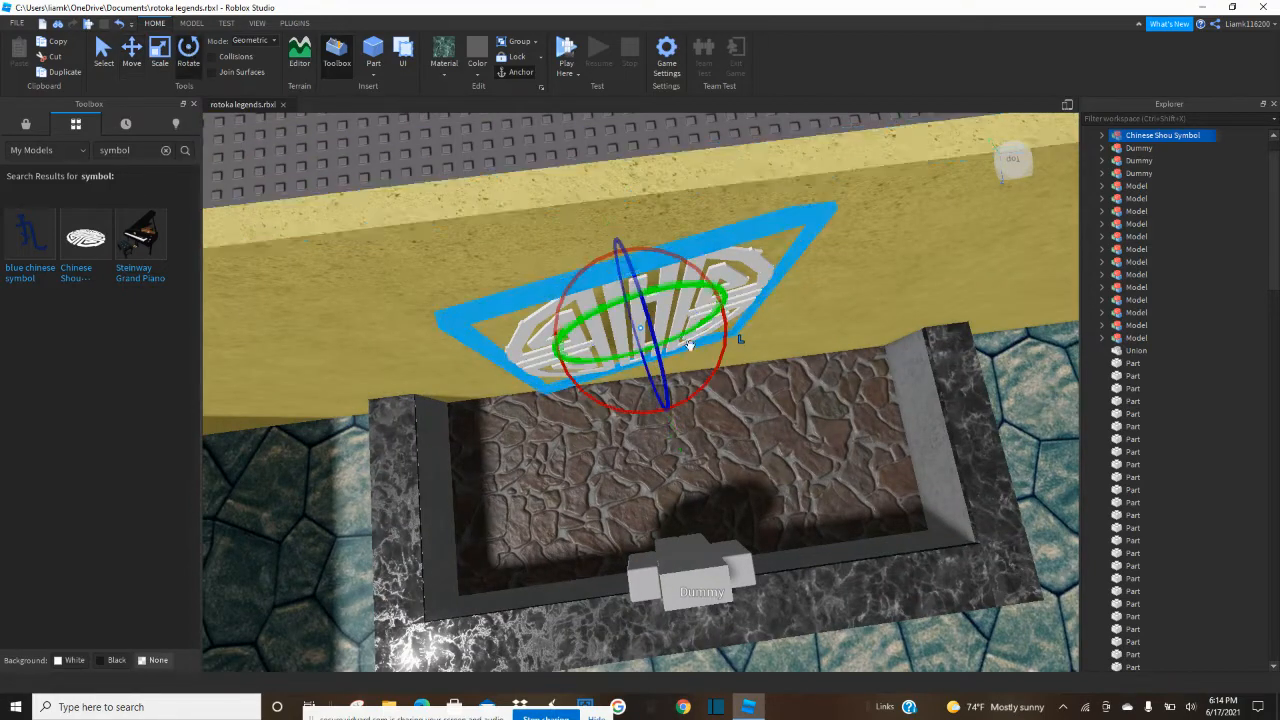
pyautogui.moveTo(721, 361); pyautogui.dragTo(716, 375)
pyautogui.moveTo(716, 375); pyautogui.dragTo(704, 364, button='right')
# Move the wall symbol closer to the back wall so it sits flush against the surface.
pyautogui.click(137, 52)
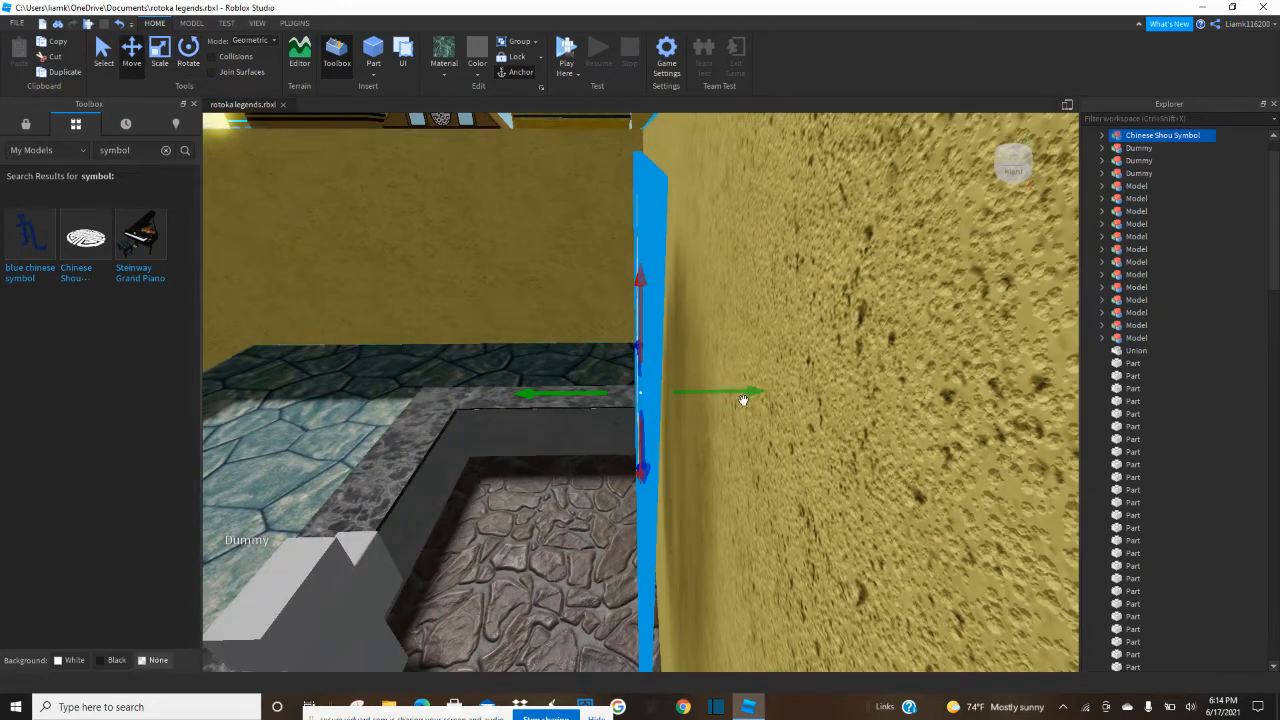
pyautogui.moveTo(744, 397); pyautogui.dragTo(781, 400, button='right')
pyautogui.moveTo(647, 426); pyautogui.dragTo(649, 430)
pyautogui.moveTo(649, 430); pyautogui.dragTo(652, 428, button='right')
pyautogui.click(756, 193)
pyautogui.moveTo(751, 195); pyautogui.dragTo(651, 256, button='right')
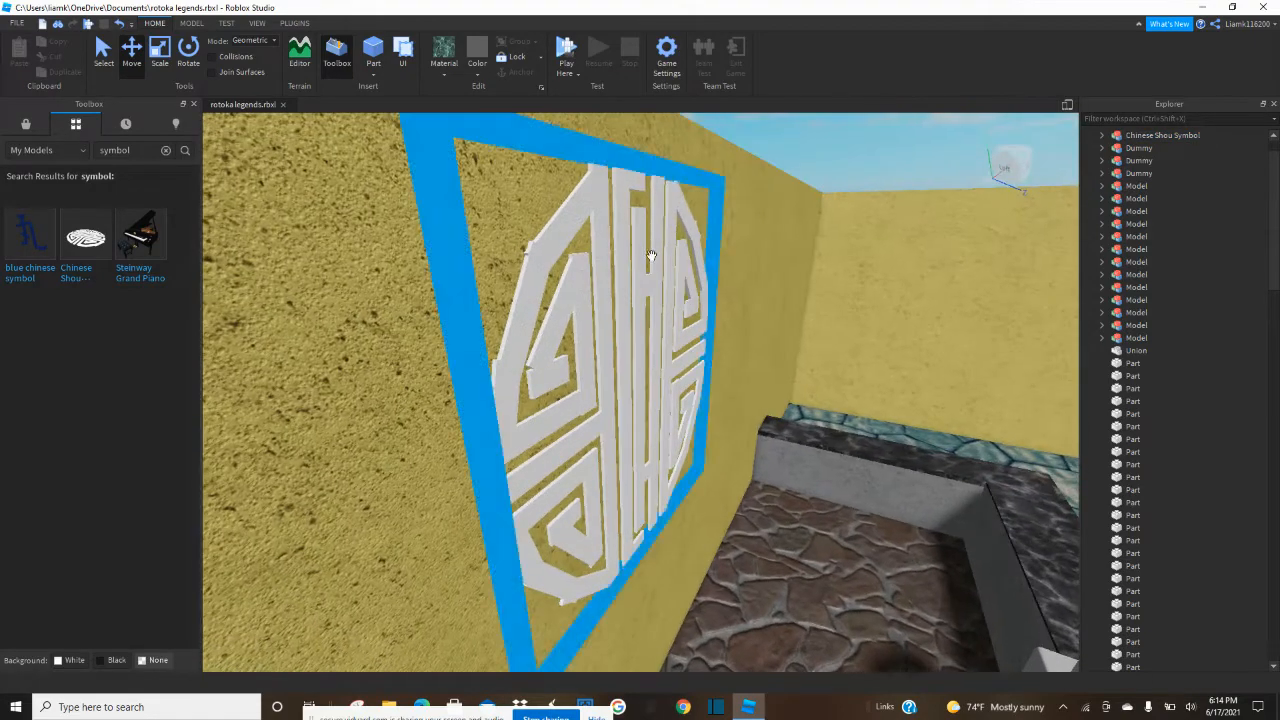
# Set the Chinese Shou Symbol's material to Neon.
pyautogui.click(648, 258)
pyautogui.click(443, 62)
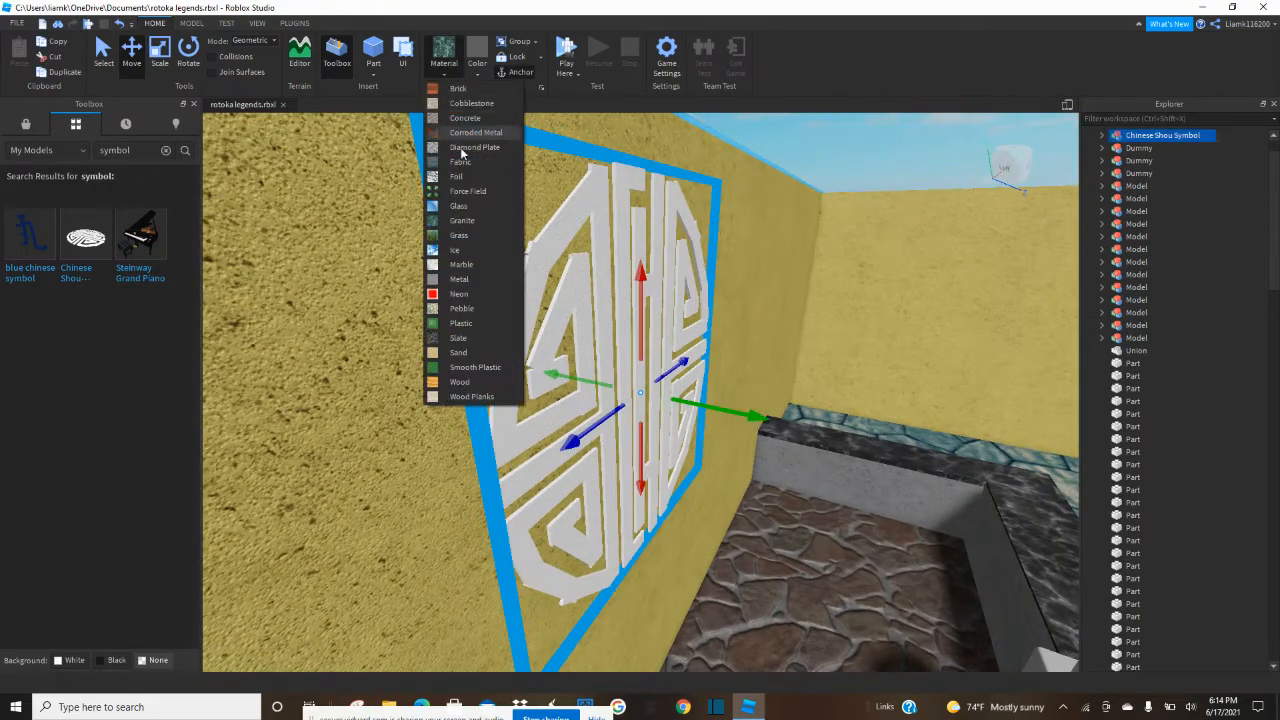
pyautogui.click(466, 293)
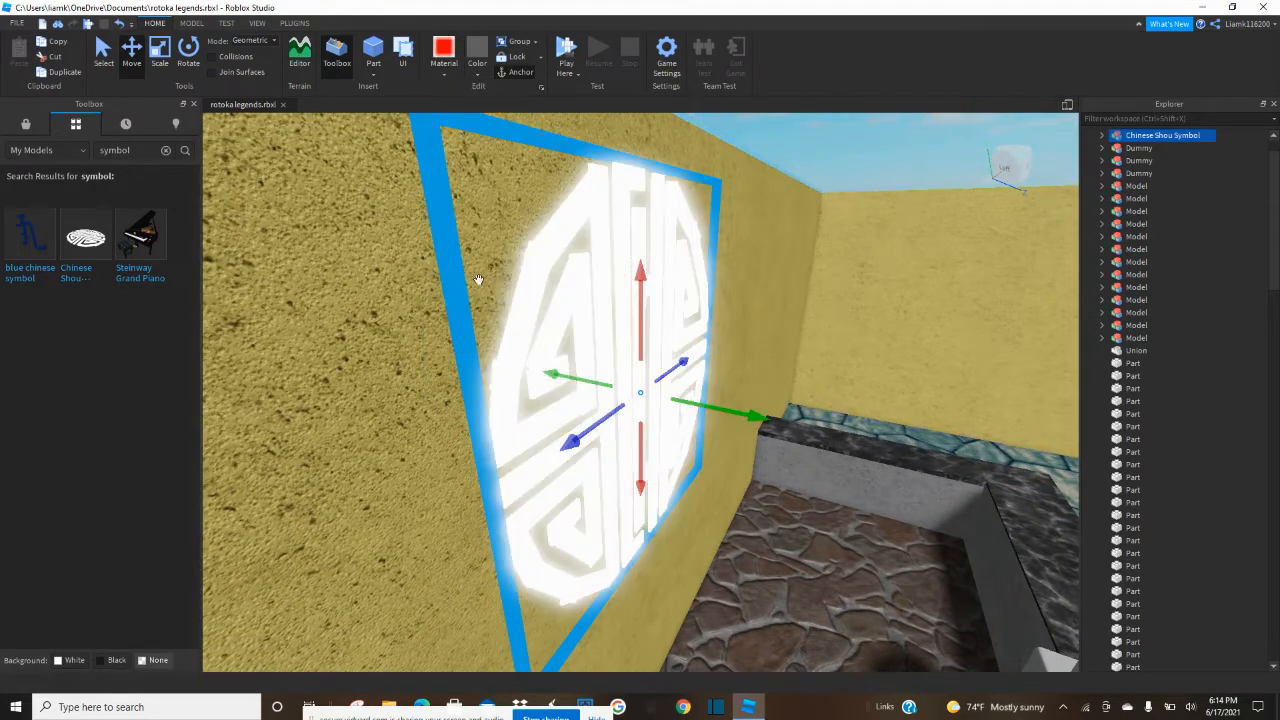
# Try a pale yellow on the wall-mounted Chinese Shou Symbol, then set its color to a deeper golden yellow.
pyautogui.click(792, 155)
pyautogui.moveTo(761, 158); pyautogui.dragTo(604, 210, button='right')
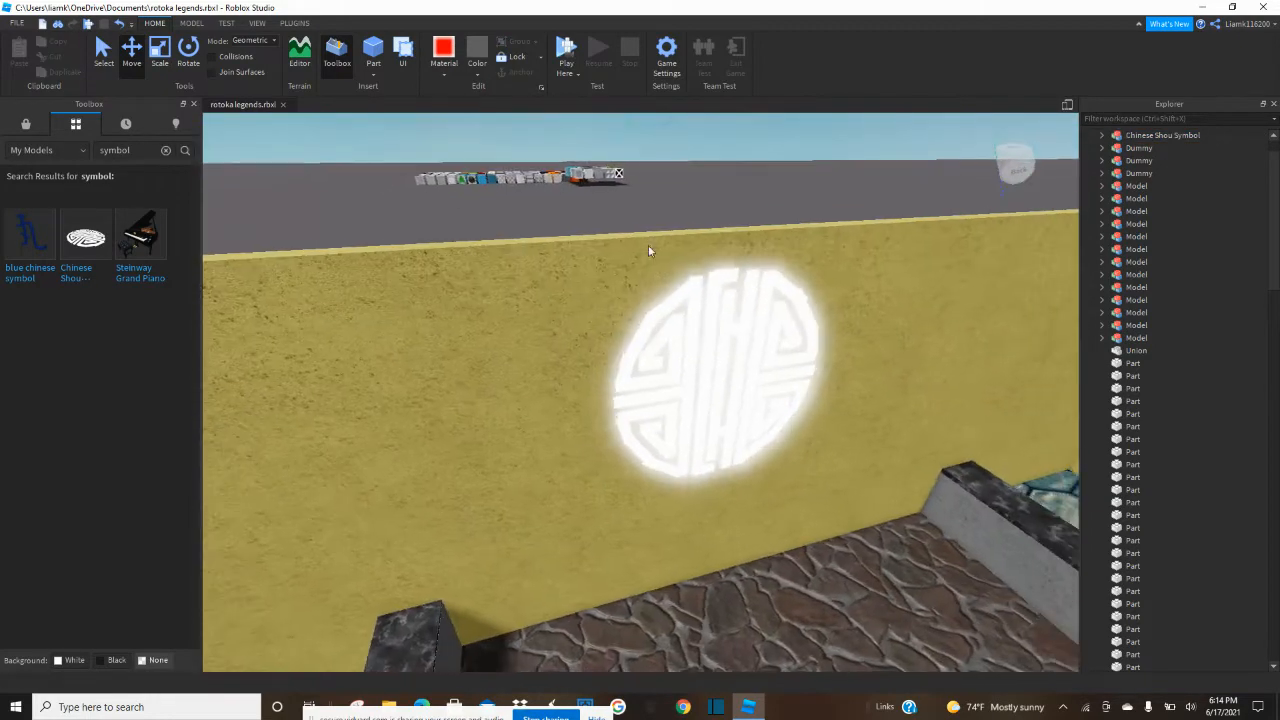
pyautogui.click(697, 286)
pyautogui.click(477, 66)
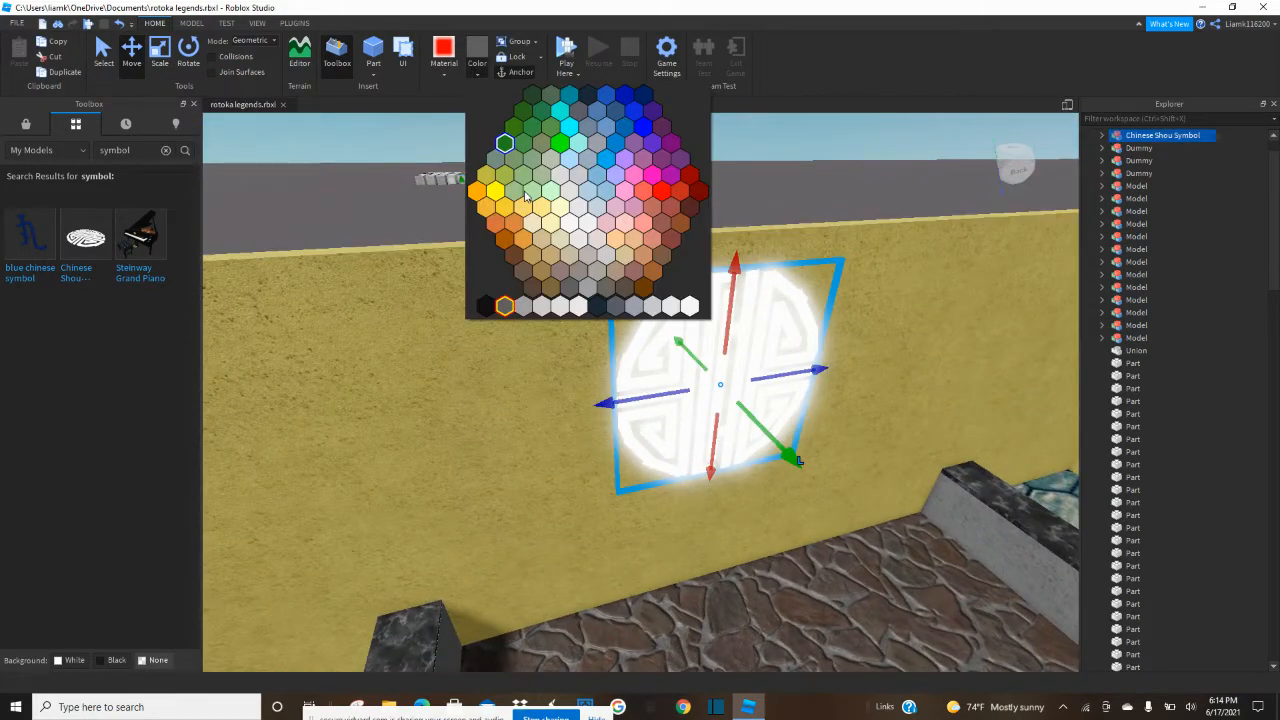
pyautogui.click(542, 207)
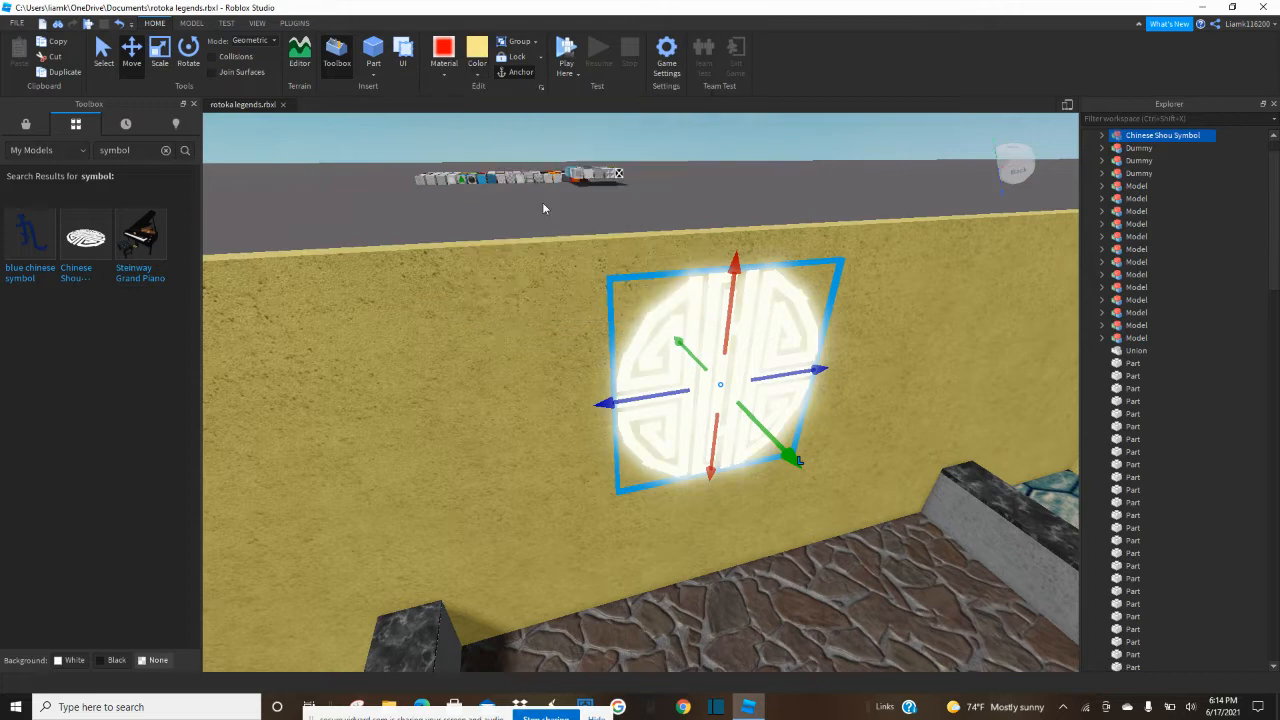
pyautogui.click(482, 72)
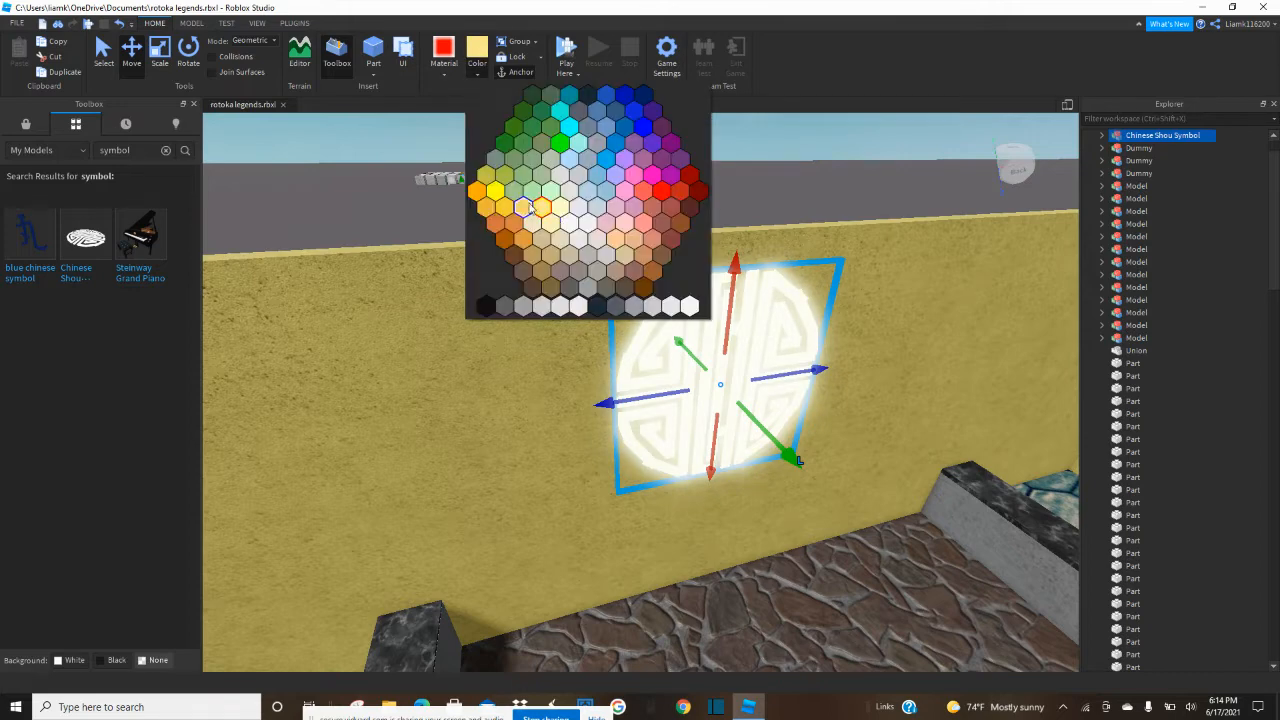
pyautogui.click(528, 202)
pyautogui.click(705, 182)
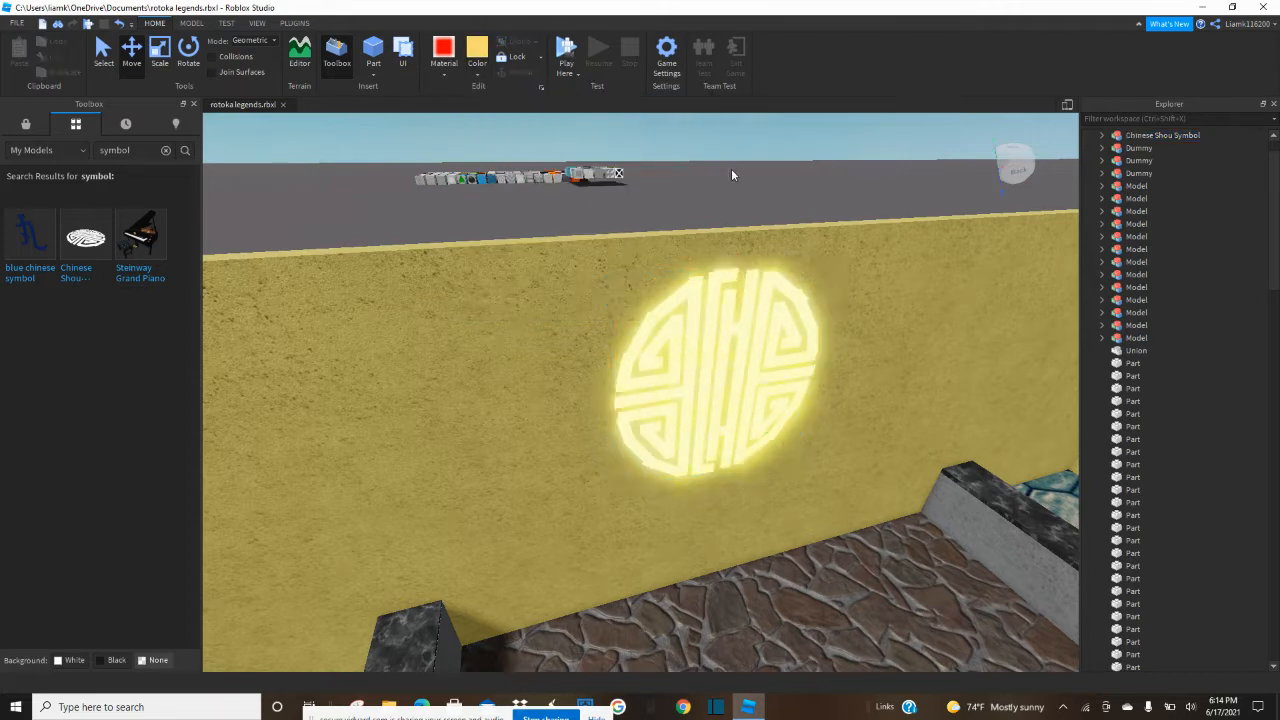
# Examine the yellow-walled room and adjoining pavilion from farther out, then return to the area beside the counter.
pyautogui.press('s')
pyautogui.press('d')
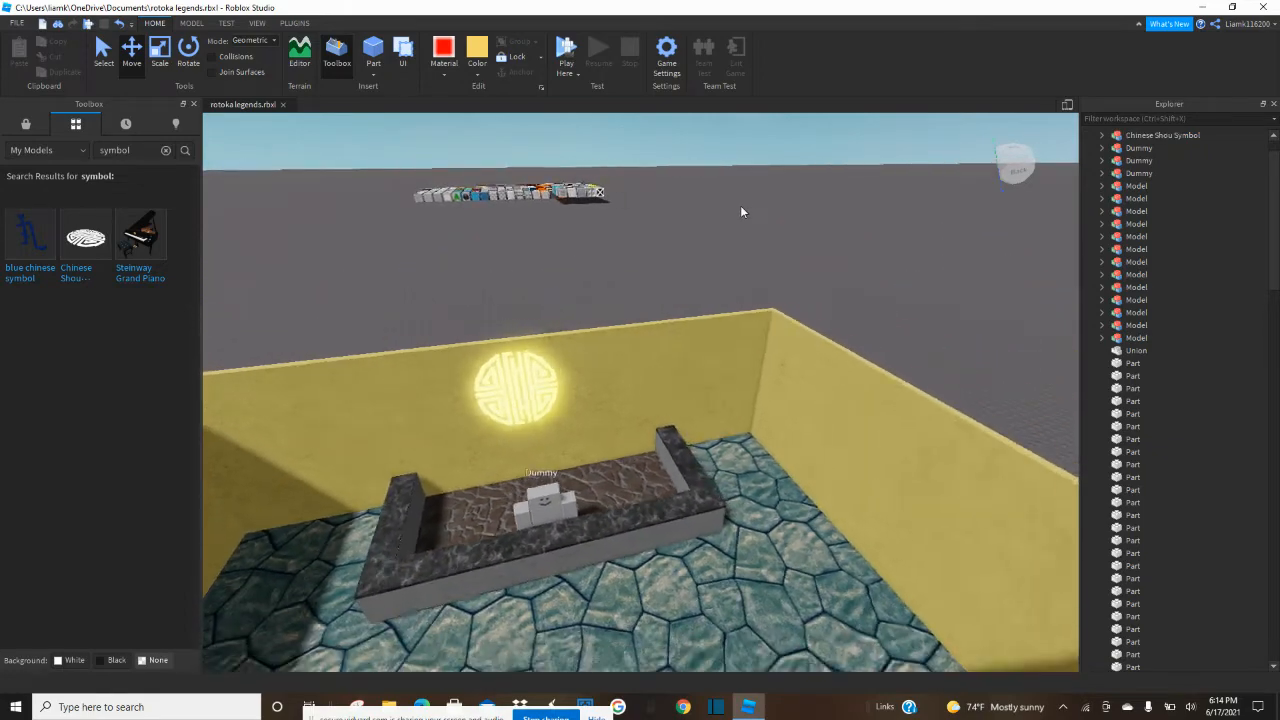
pyautogui.press('s')
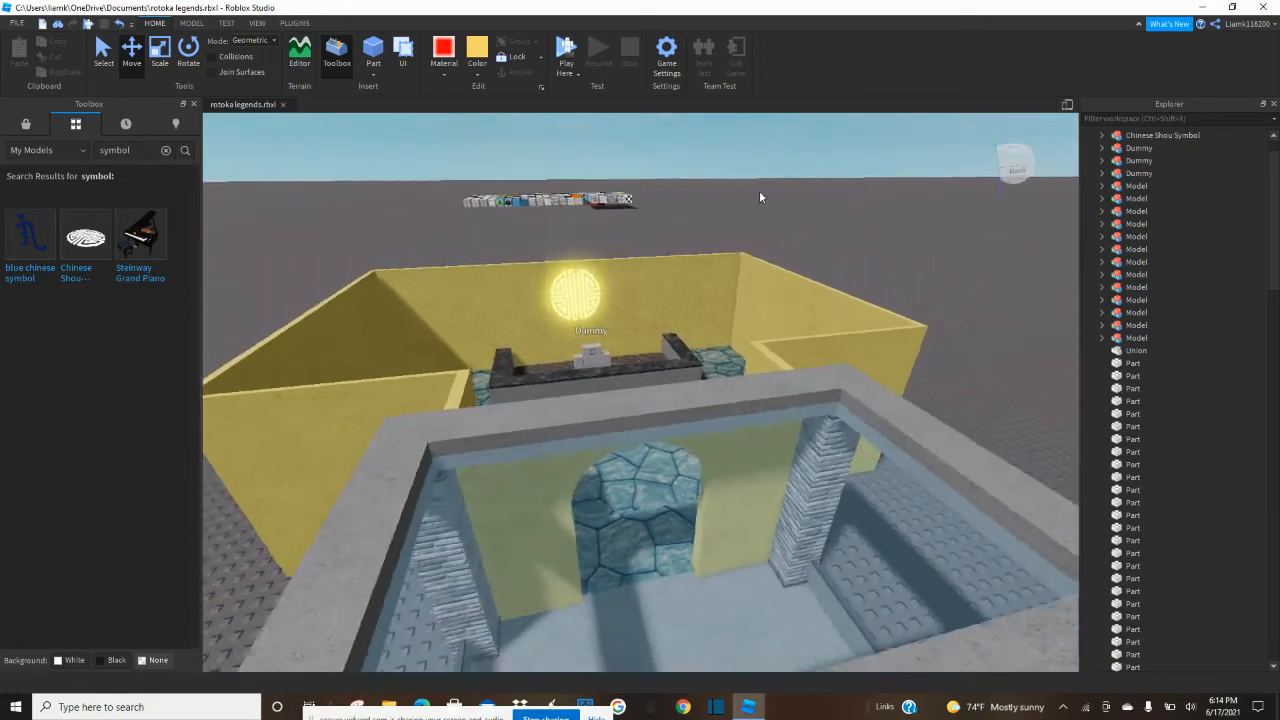
pyautogui.press('s')
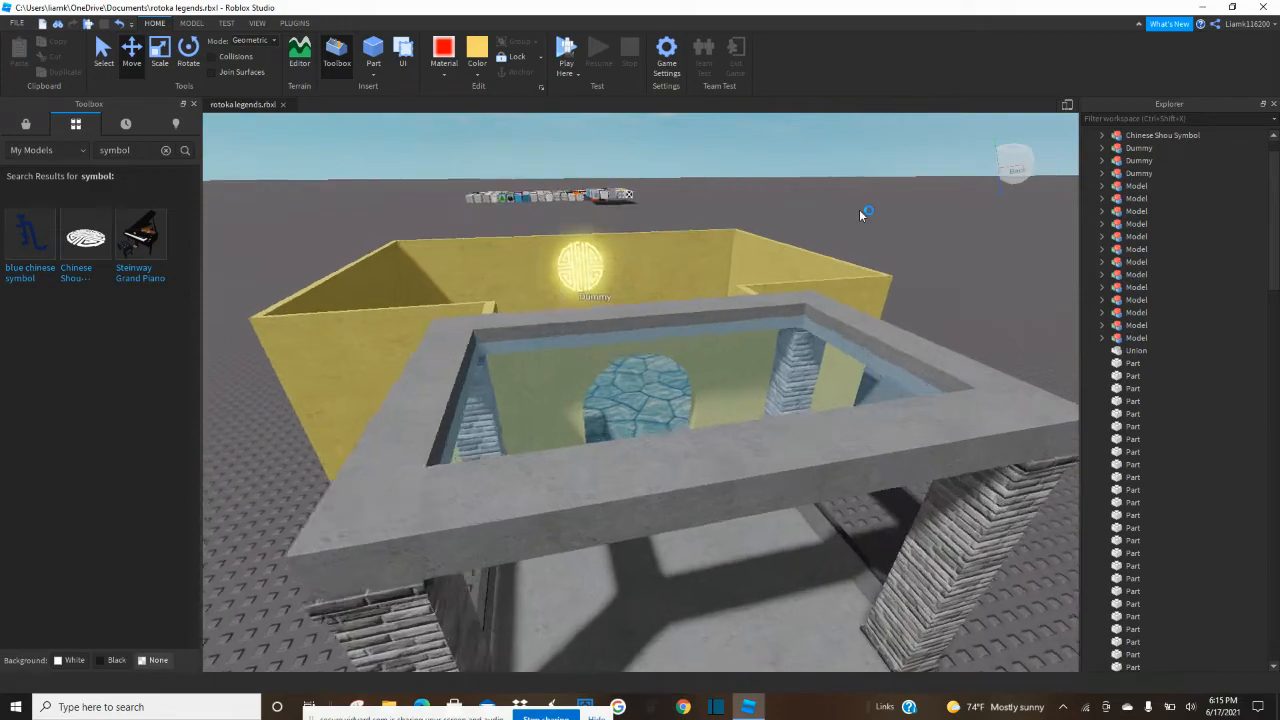
pyautogui.press('w')
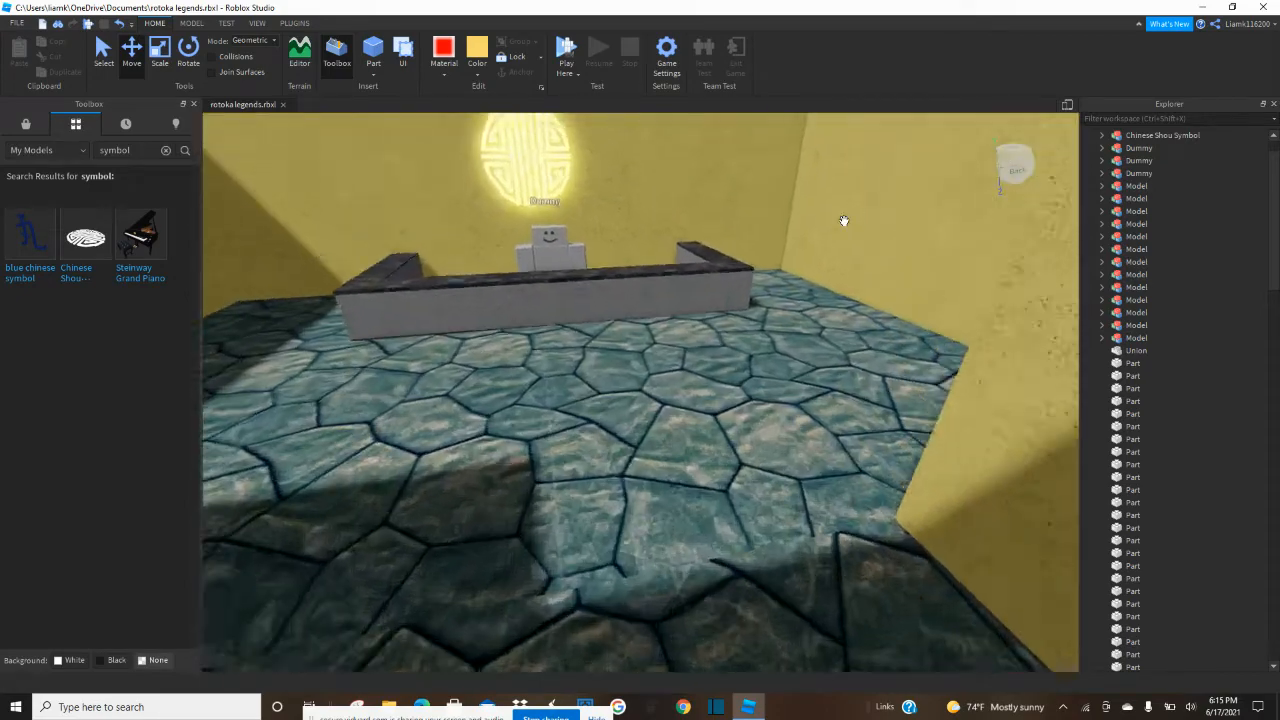
pyautogui.press('w')
pyautogui.moveTo(844, 221); pyautogui.dragTo(844, 221, button='right')
pyautogui.press('s')
pyautogui.press('w')
# Duplicate the yellow wall beside the counter and scale one copy down in height and length to a small block.
pyautogui.click(763, 277)
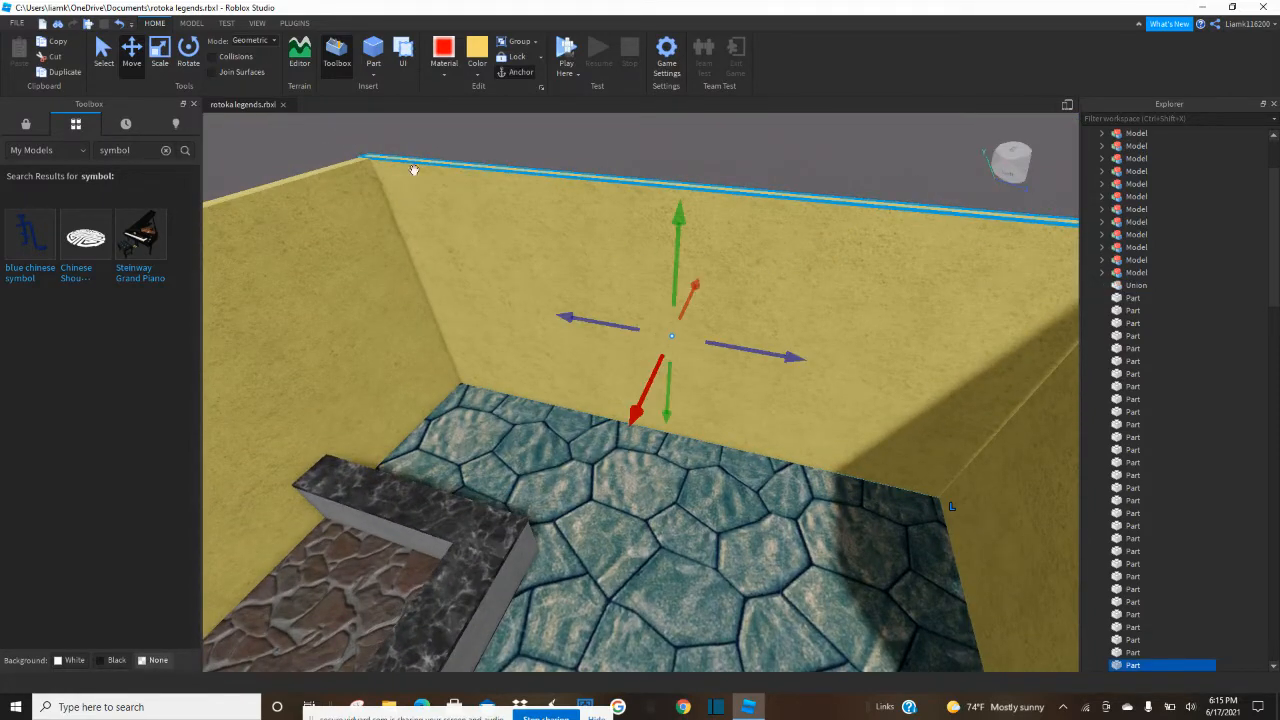
pyautogui.click(170, 58)
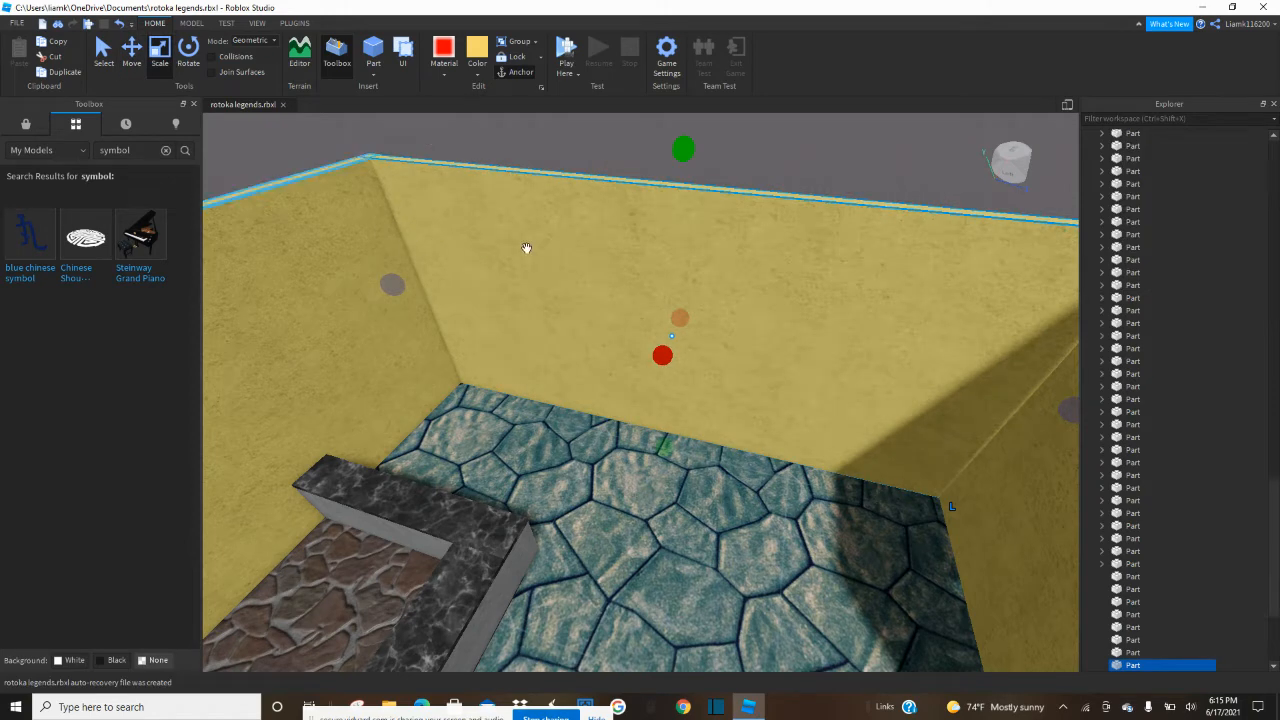
pyautogui.click(709, 147)
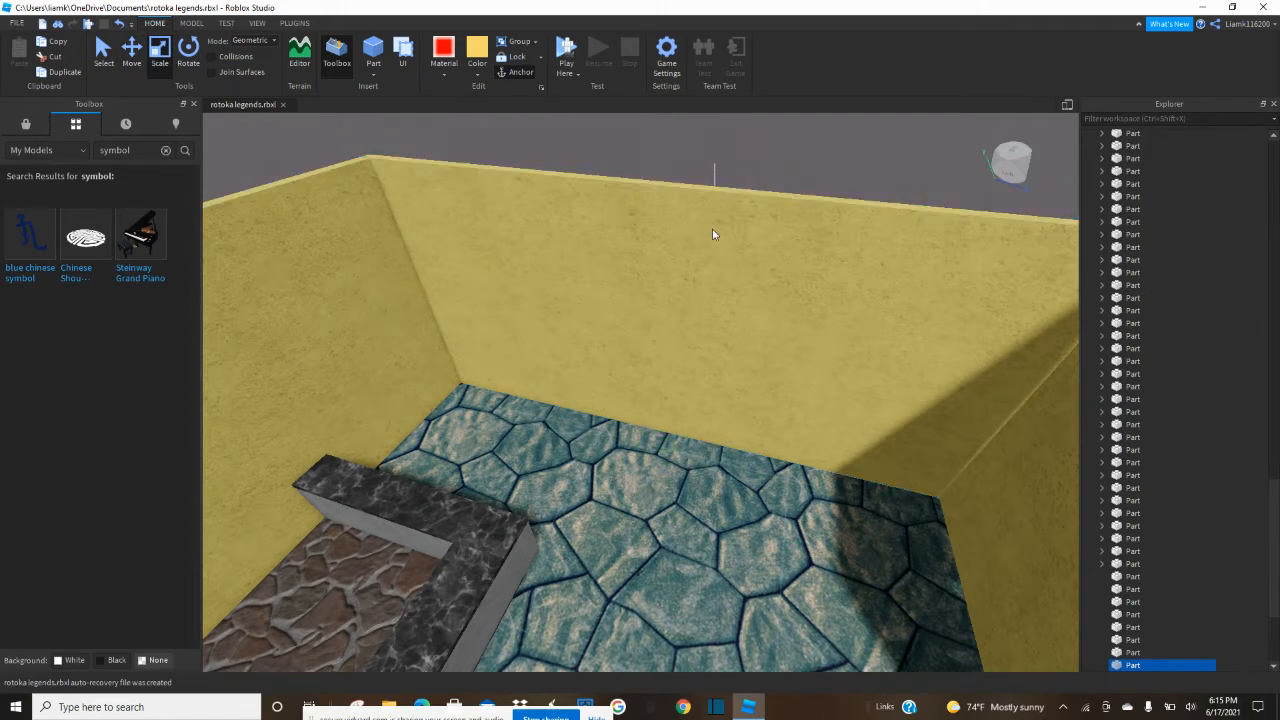
pyautogui.click(711, 236)
pyautogui.moveTo(676, 204); pyautogui.dragTo(670, 276)
pyautogui.moveTo(393, 328); pyautogui.dragTo(576, 350)
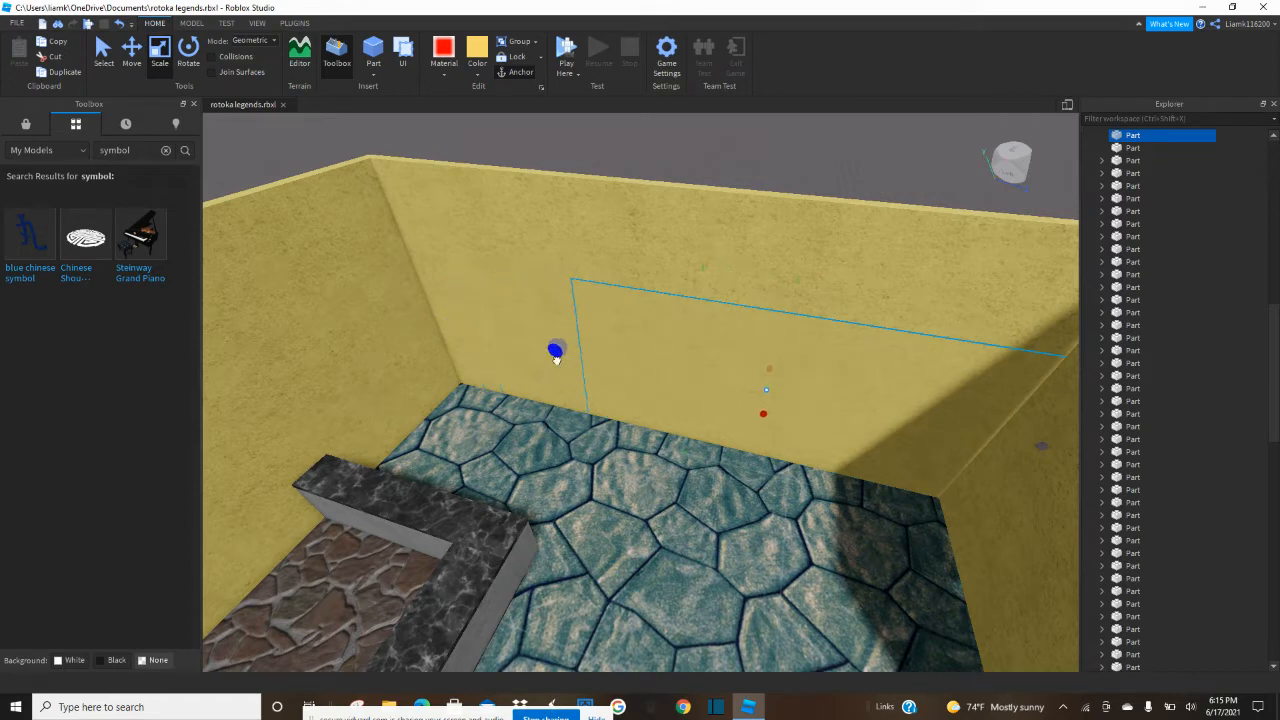
pyautogui.moveTo(627, 367); pyautogui.dragTo(678, 373)
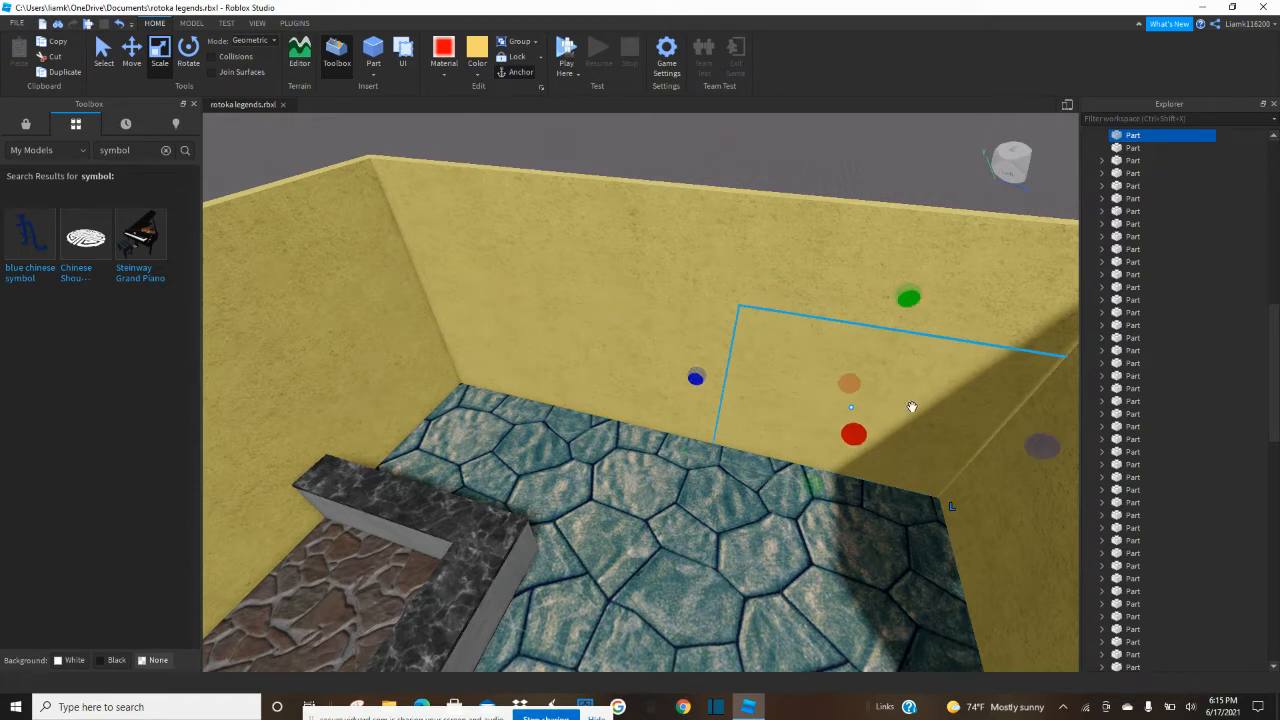
pyautogui.moveTo(912, 407); pyautogui.dragTo(945, 391, button='right')
# Move the small yellow wall block out of the room onto the open baseplate and view it up close.
pyautogui.moveTo(768, 406); pyautogui.dragTo(780, 463)
pyautogui.moveTo(828, 338); pyautogui.dragTo(837, 294)
pyautogui.moveTo(840, 351); pyautogui.dragTo(837, 294, button='right')
pyautogui.press('w')
pyautogui.press('e')
pyautogui.moveTo(837, 294); pyautogui.dragTo(835, 293)
pyautogui.press('f')
pyautogui.press('d')
pyautogui.moveTo(774, 304); pyautogui.dragTo(763, 306, button='right')
pyautogui.press('e')
pyautogui.scroll(-2, 716, 338)
pyautogui.moveTo(586, 463); pyautogui.dragTo(760, 457)
pyautogui.moveTo(664, 424); pyautogui.dragTo(668, 428, button='right')
pyautogui.press('a')
pyautogui.scroll(2, 657, 337)
pyautogui.moveTo(553, 273); pyautogui.dragTo(534, 304, button='right')
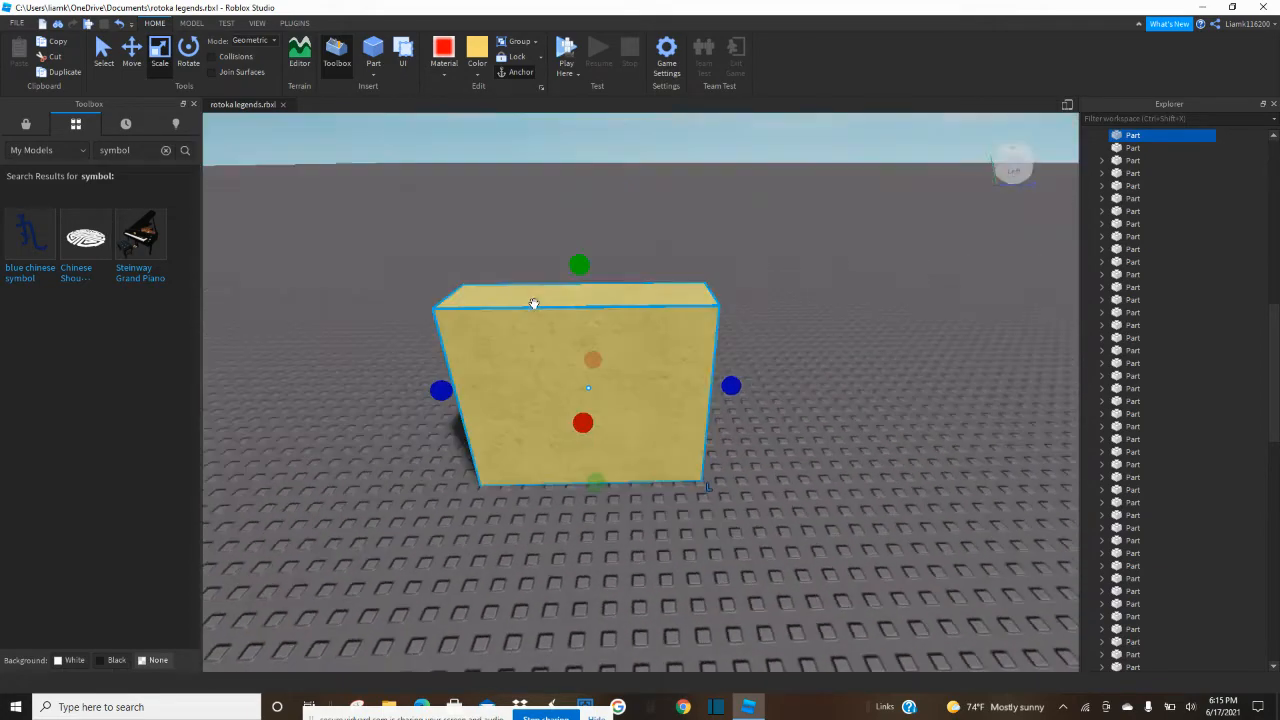
# Duplicate the yellow block, narrow the copy to one end, and extend it outward on both sides as a crosswise panel.
pyautogui.hotkey('ctrl', 'd')
pyautogui.moveTo(730, 386); pyautogui.dragTo(562, 400)
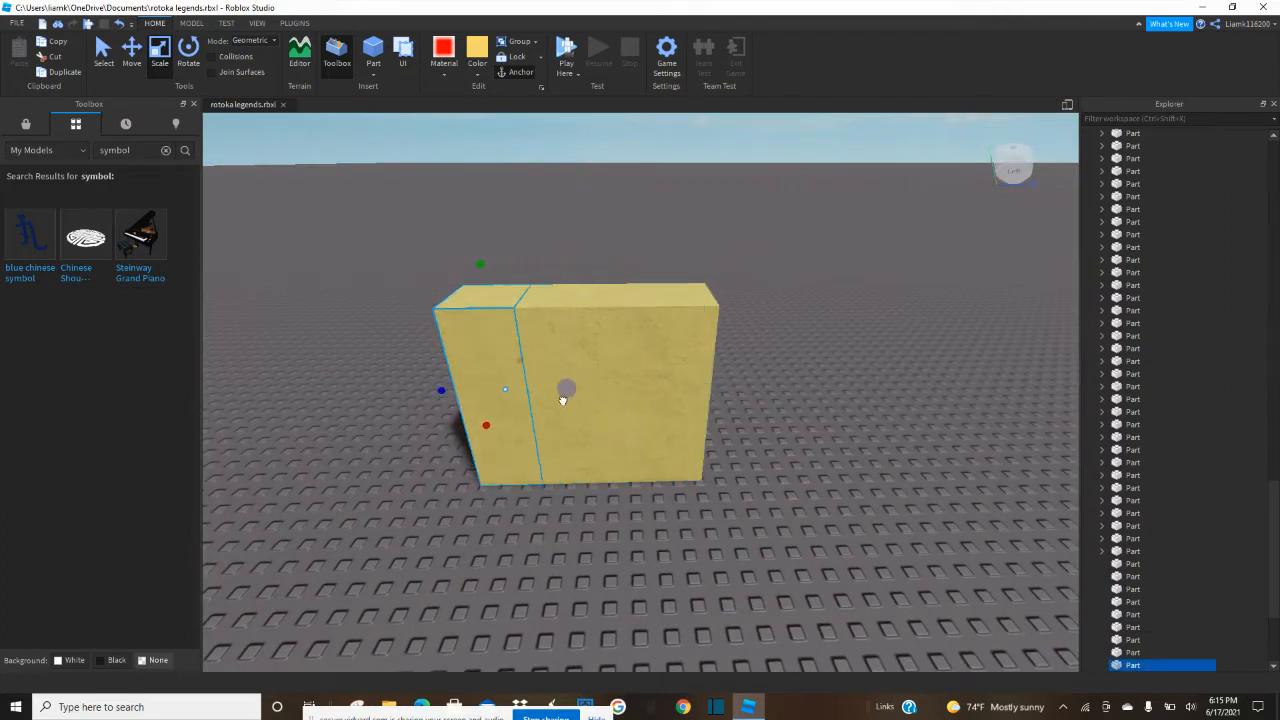
pyautogui.moveTo(463, 418); pyautogui.dragTo(433, 491)
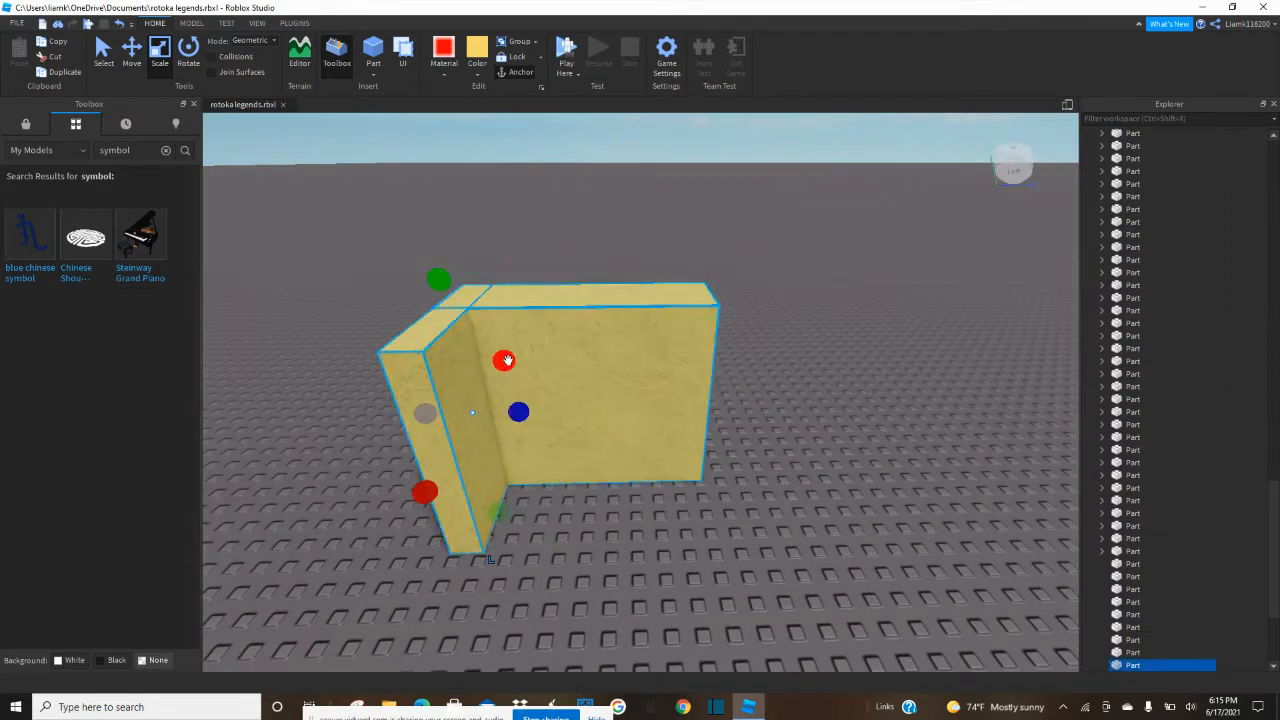
pyautogui.moveTo(508, 360); pyautogui.dragTo(533, 293)
# Create a matching crosswise panel at the block's opposite end by narrowing a duplicate and extending it both ways.
pyautogui.click(559, 391)
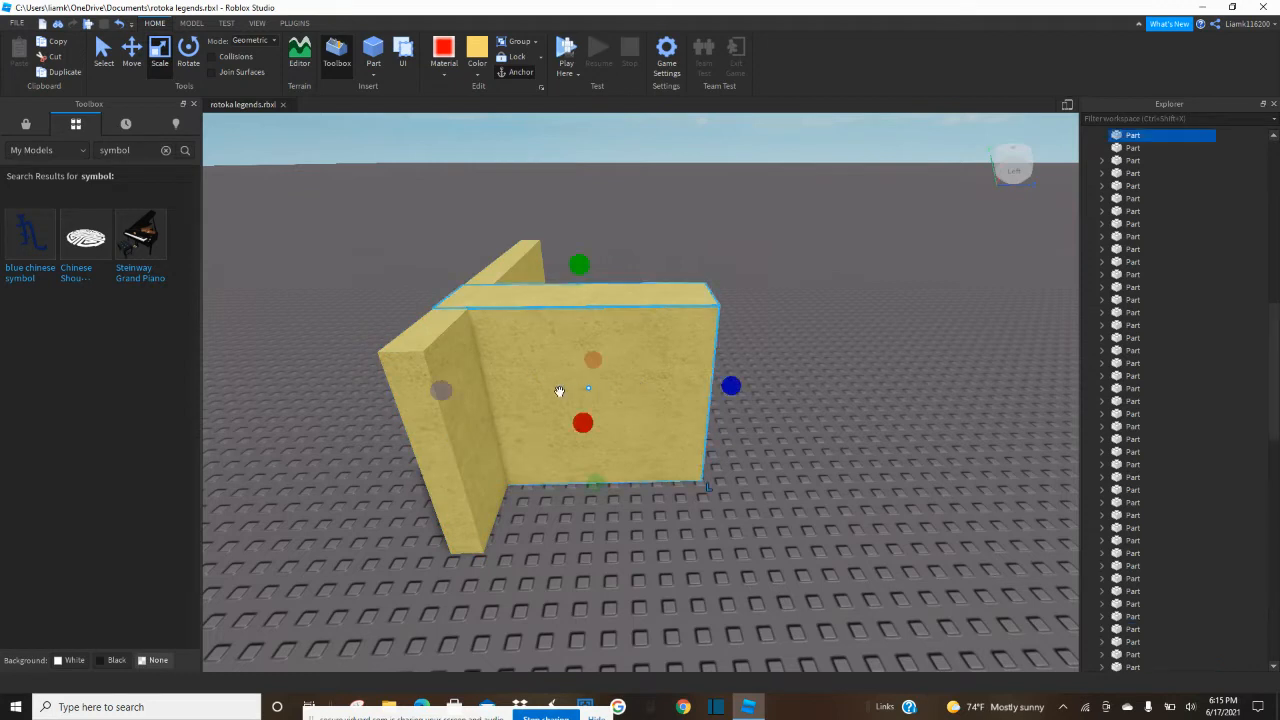
pyautogui.click(645, 430)
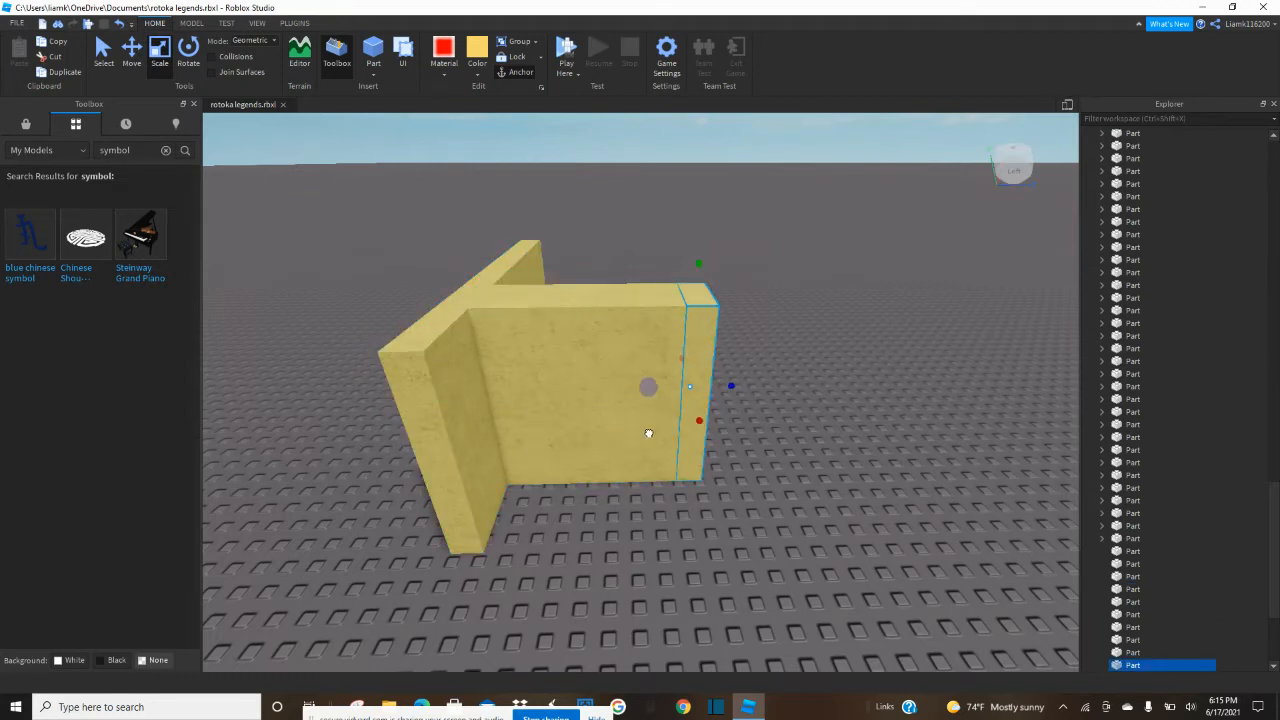
pyautogui.moveTo(700, 425); pyautogui.dragTo(706, 536)
pyautogui.moveTo(683, 358); pyautogui.dragTo(661, 295)
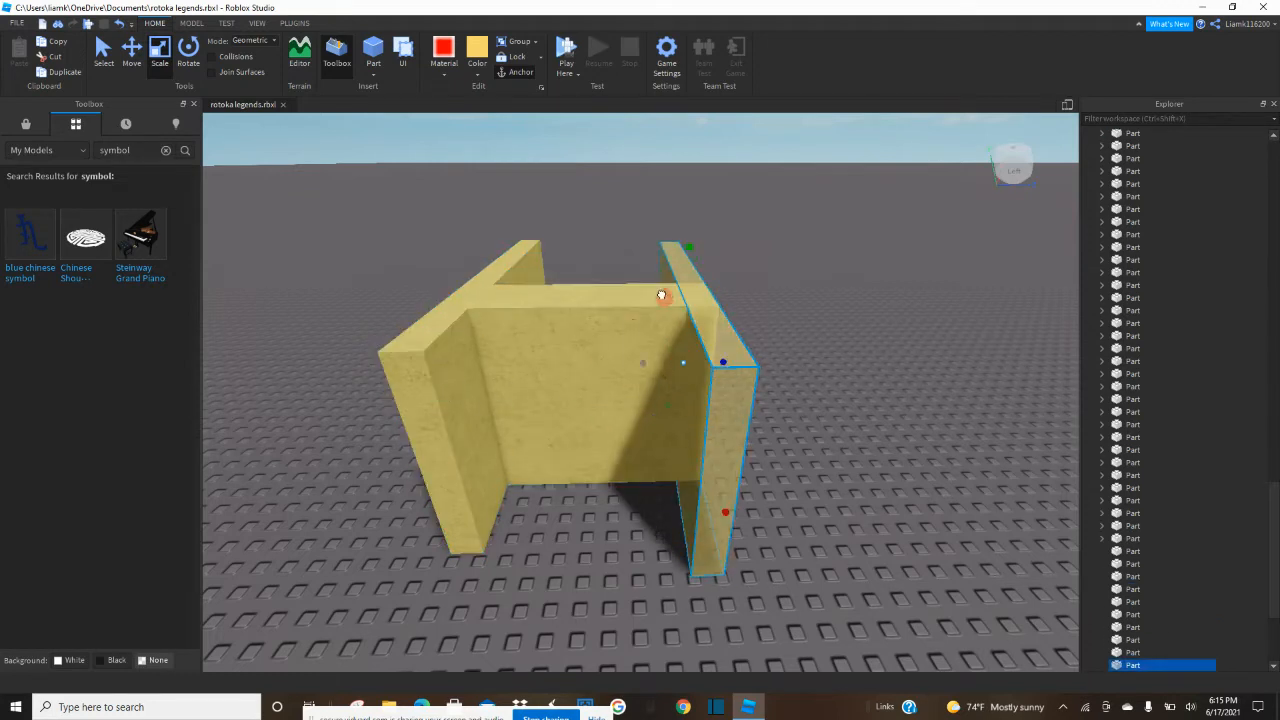
# Delete the middle yellow block between the two crosswise panels.
pyautogui.click(646, 326)
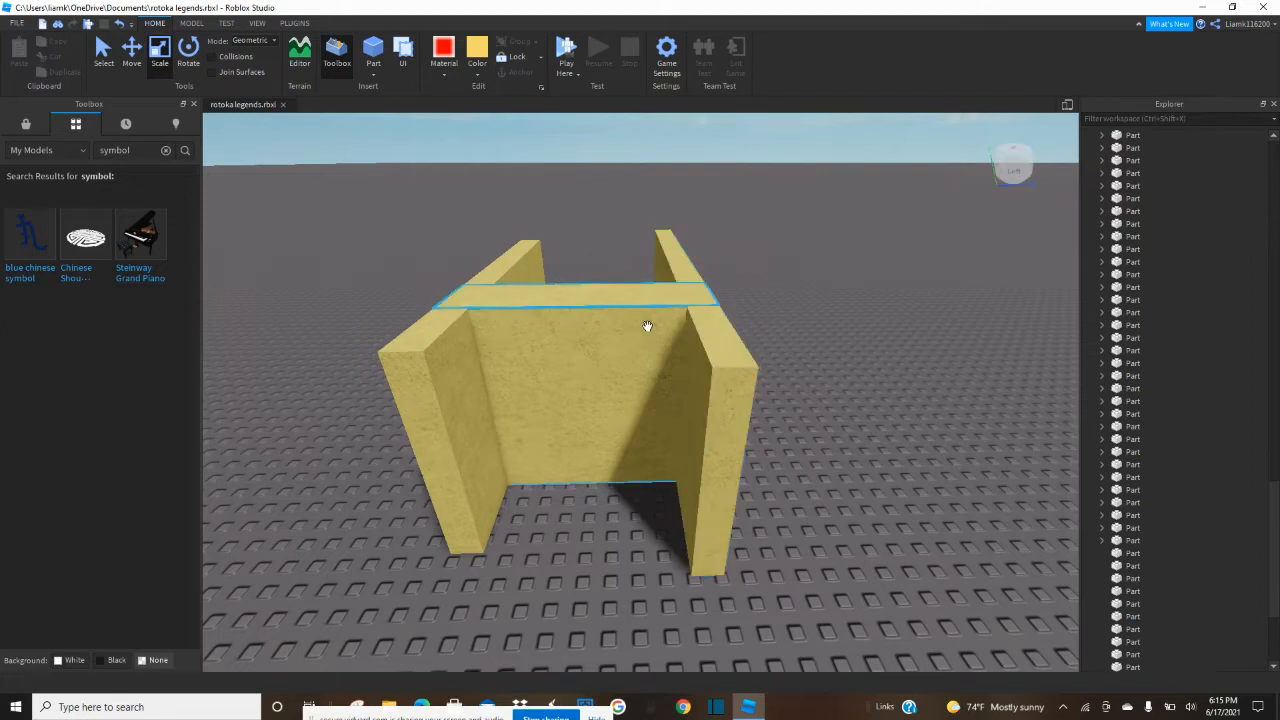
pyautogui.click(646, 326)
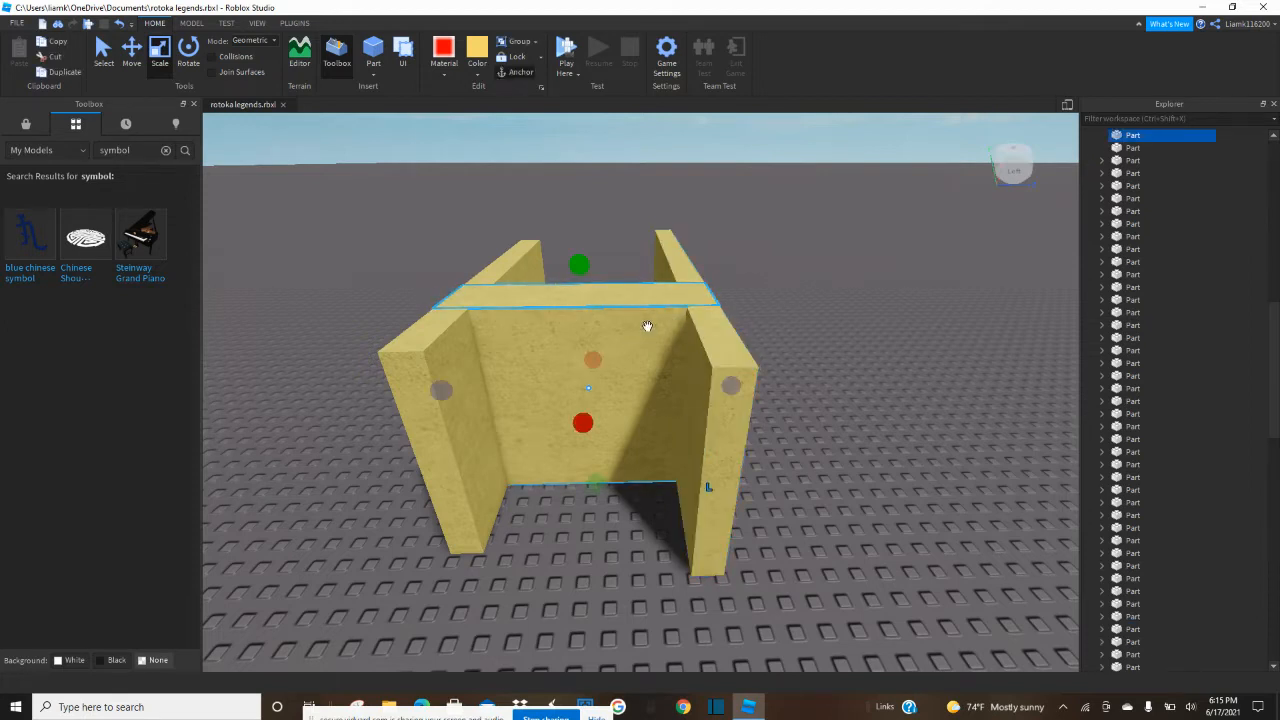
pyautogui.press('Delete')
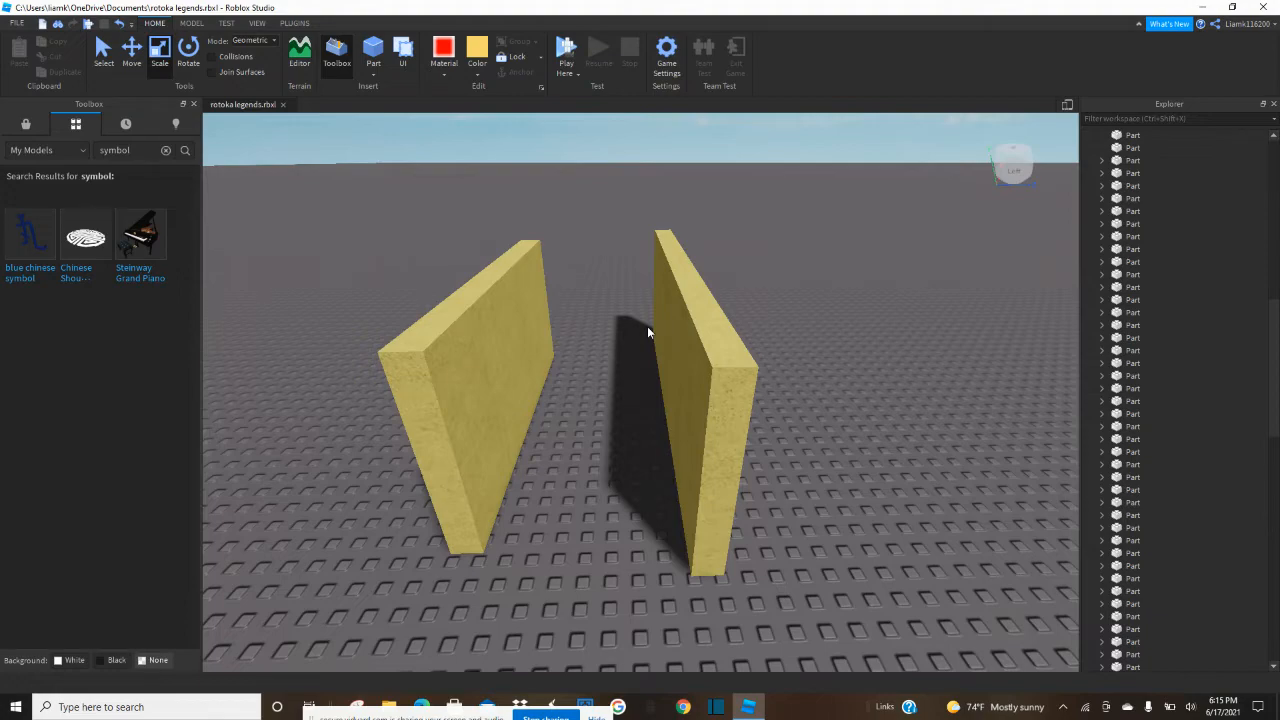
# Scale one of the two yellow panels down into a thin, narrow upright board.
pyautogui.press('e')
pyautogui.moveTo(788, 352); pyautogui.dragTo(637, 352, button='right')
pyautogui.press('w')
pyautogui.press('s')
pyautogui.click(641, 373)
pyautogui.moveTo(351, 474); pyautogui.dragTo(686, 477)
pyautogui.rightClick(707, 474)
pyautogui.click(670, 443)
pyautogui.click(676, 373)
pyautogui.press('f')
pyautogui.moveTo(674, 386); pyautogui.dragTo(620, 360, button='right')
pyautogui.moveTo(589, 371); pyautogui.dragTo(633, 390)
# Set the narrow board's material to Wood Planks and its color to dark orange.
pyautogui.click(450, 73)
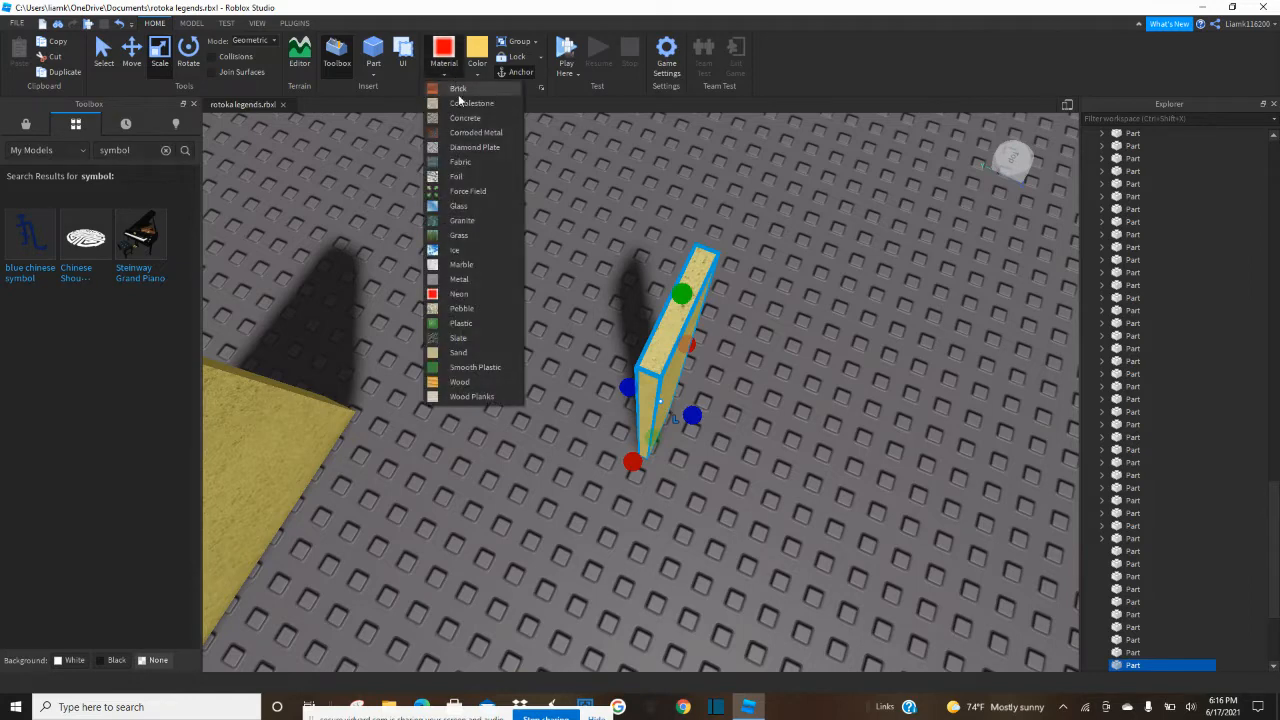
pyautogui.click(481, 394)
pyautogui.press('f')
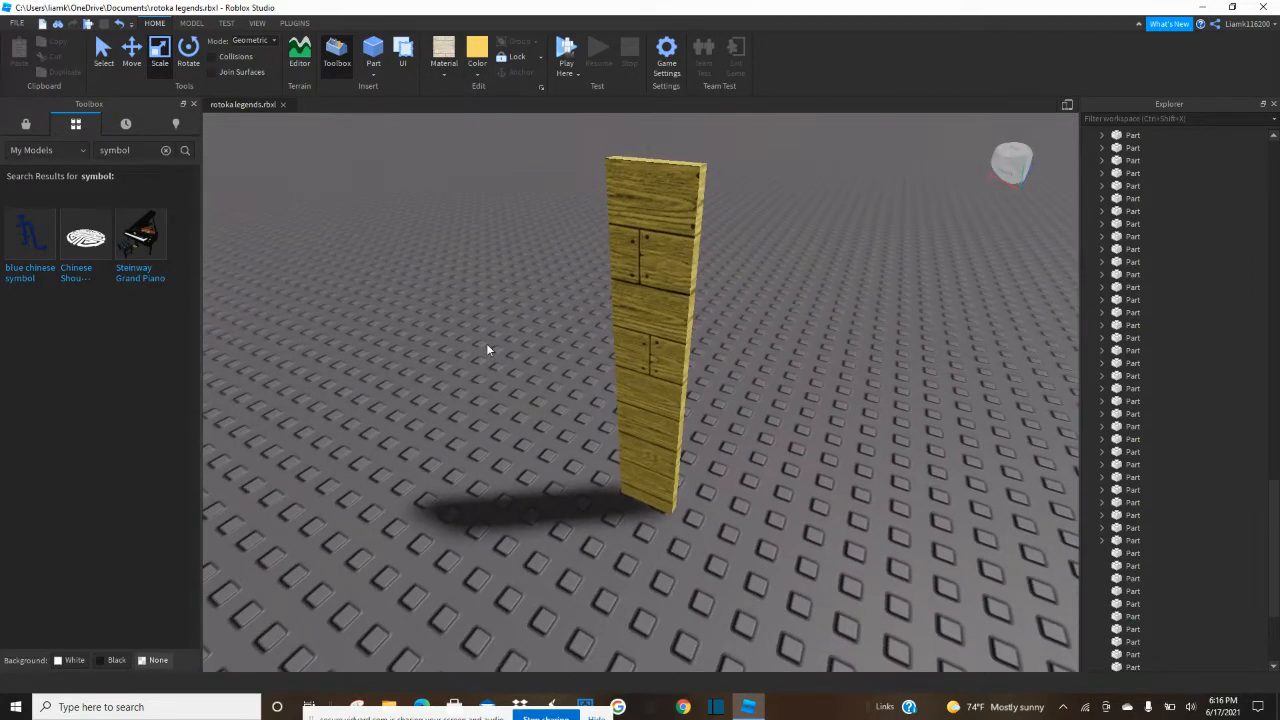
pyautogui.click(476, 76)
pyautogui.click(503, 241)
pyautogui.click(623, 251)
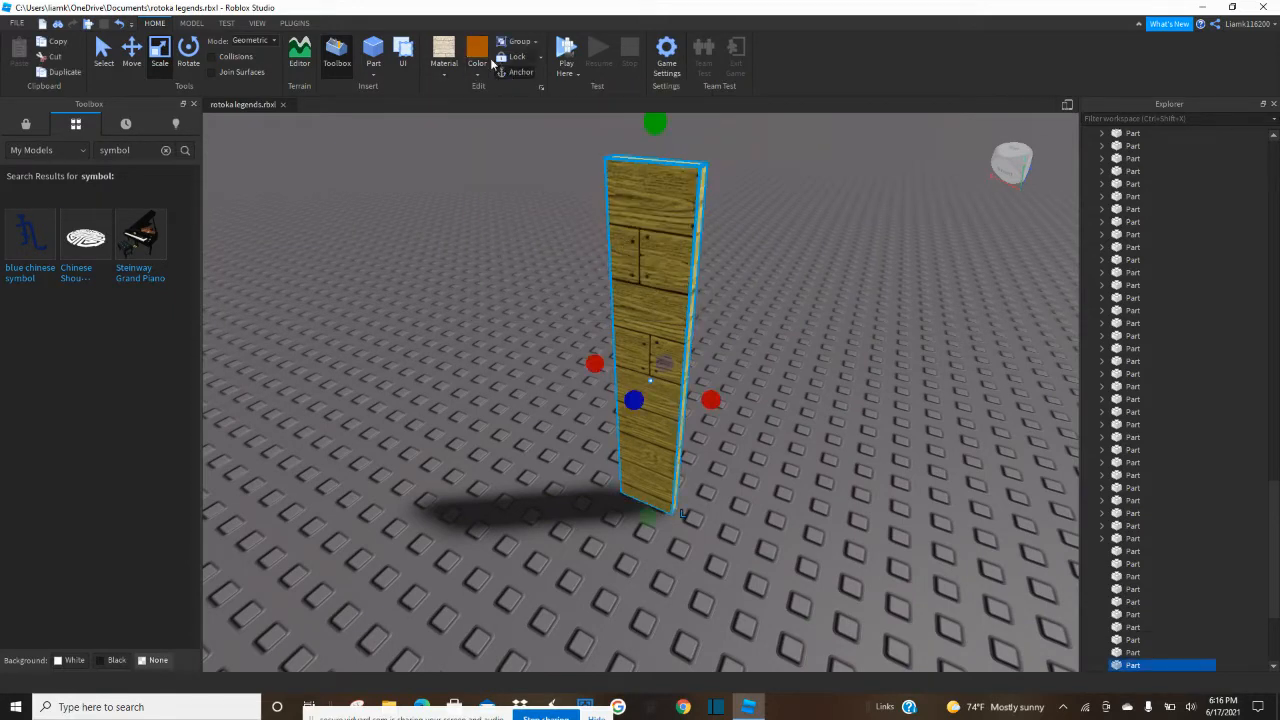
pyautogui.click(477, 50)
pyautogui.click(496, 161)
pyautogui.moveTo(496, 161); pyautogui.dragTo(495, 162, button='right')
# Lengthen the remaining yellow panel so its end reaches alongside the orange wooden board.
pyautogui.press('s')
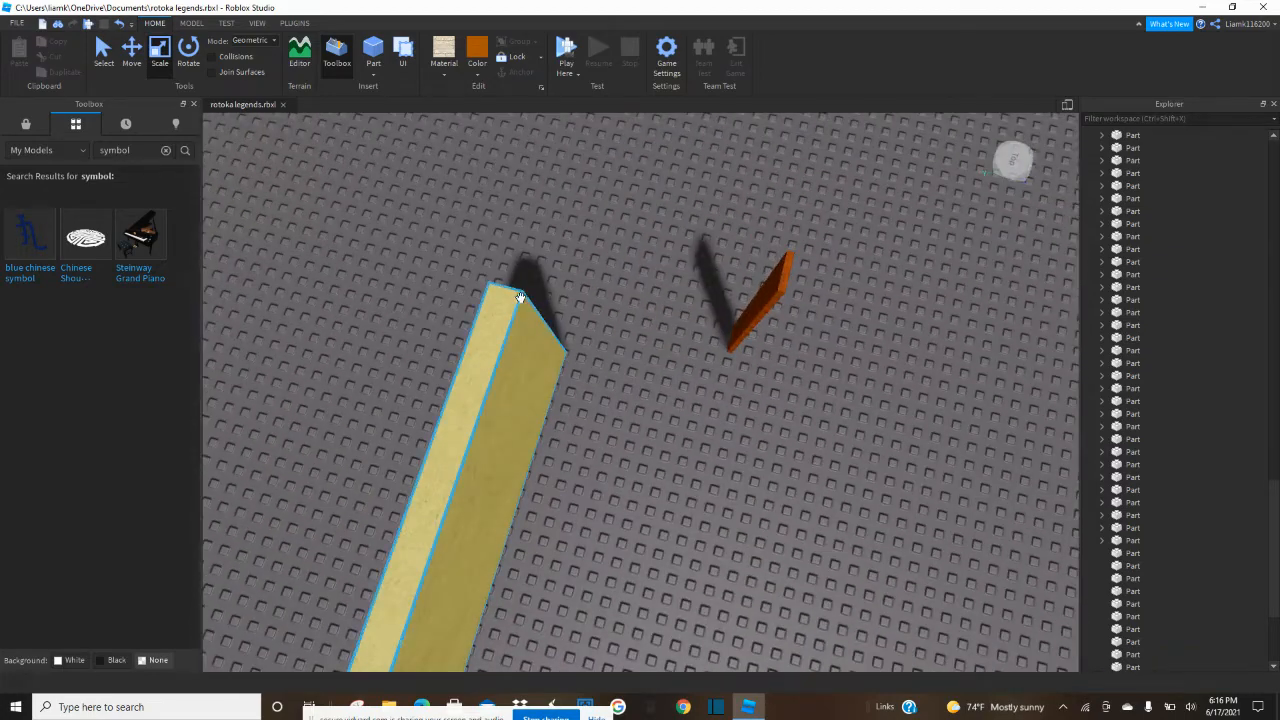
pyautogui.click(543, 297)
pyautogui.moveTo(543, 297); pyautogui.dragTo(583, 197)
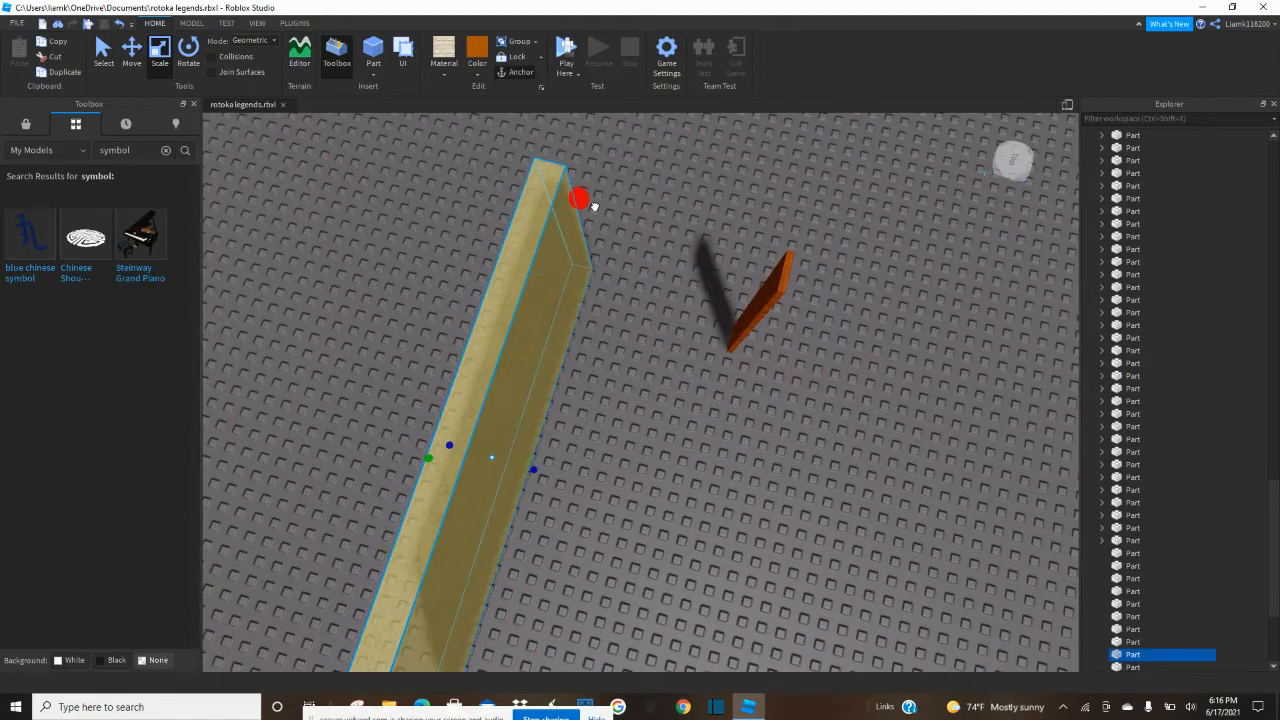
# Place a copy of the orange wooden board against the yellow panel's inner face and delete the yellow panel.
pyautogui.click(758, 302)
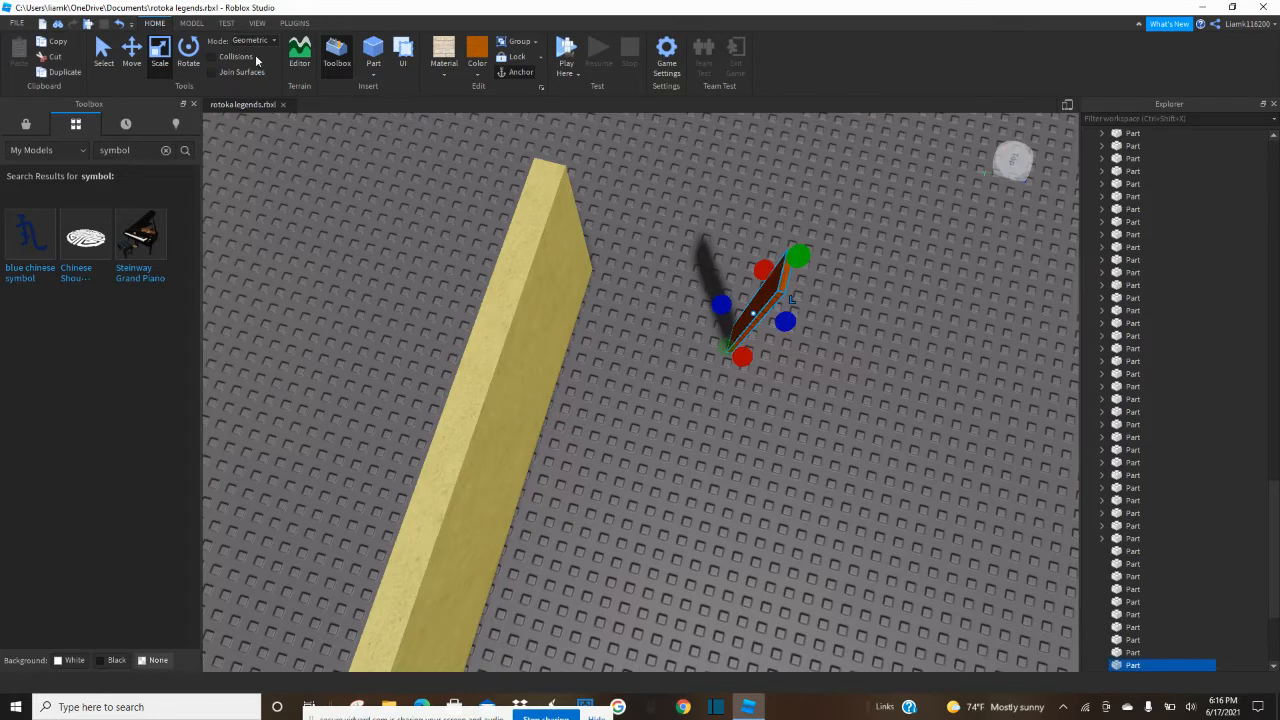
pyautogui.click(131, 50)
pyautogui.moveTo(819, 330); pyautogui.dragTo(628, 313)
pyautogui.click(534, 286)
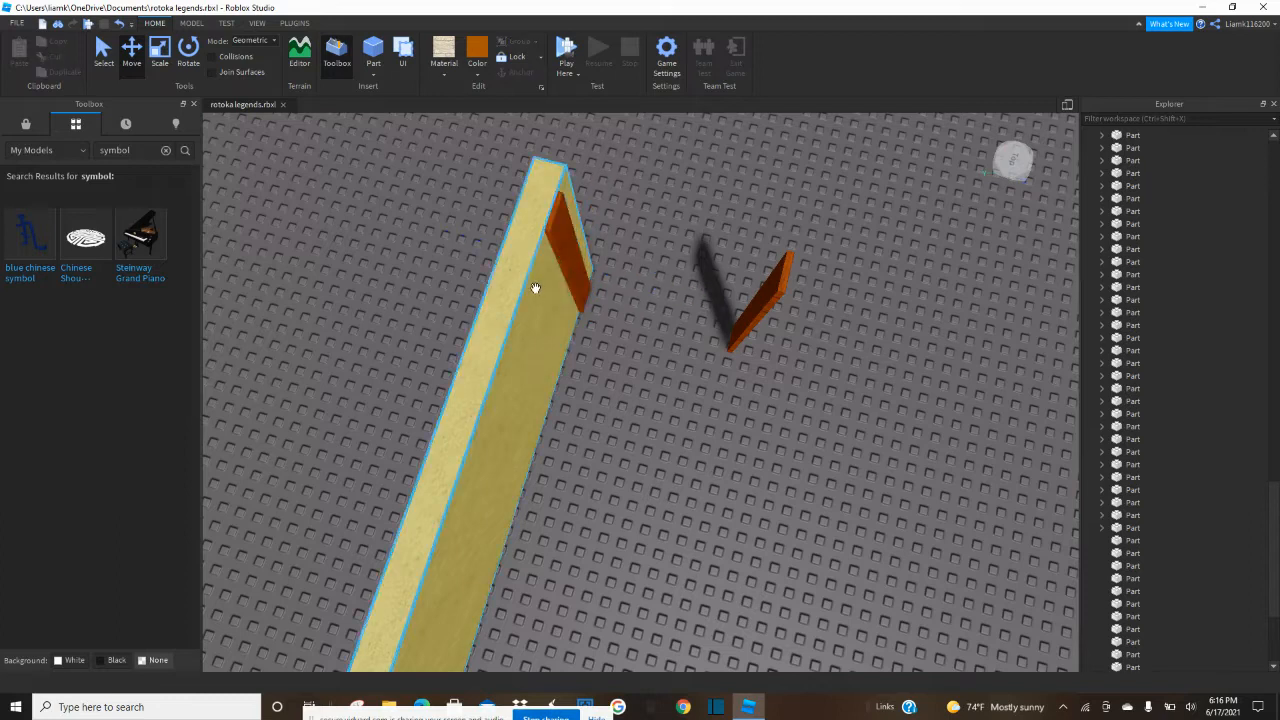
pyautogui.press('Delete')
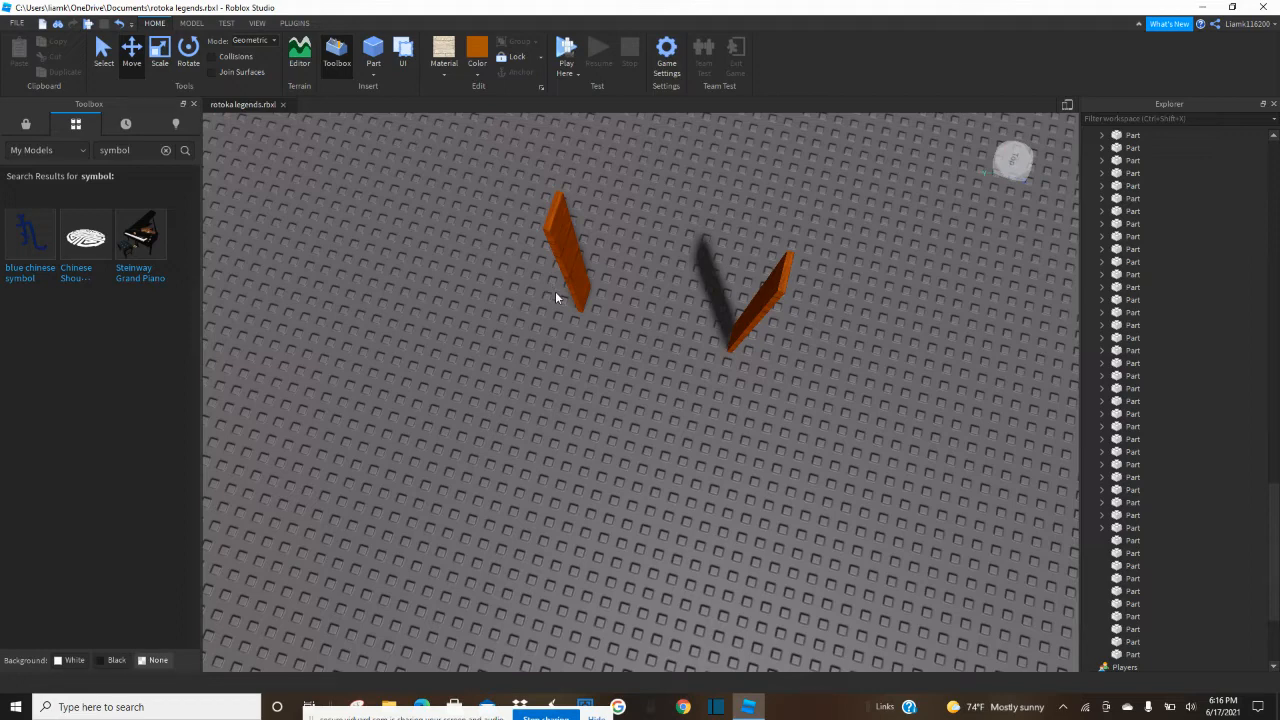
# Duplicate one upright wooden board, stretch the copy across to the opposite board as a back panel, and adjust its thickness.
pyautogui.press('w')
pyautogui.moveTo(526, 428); pyautogui.dragTo(643, 448, button='right')
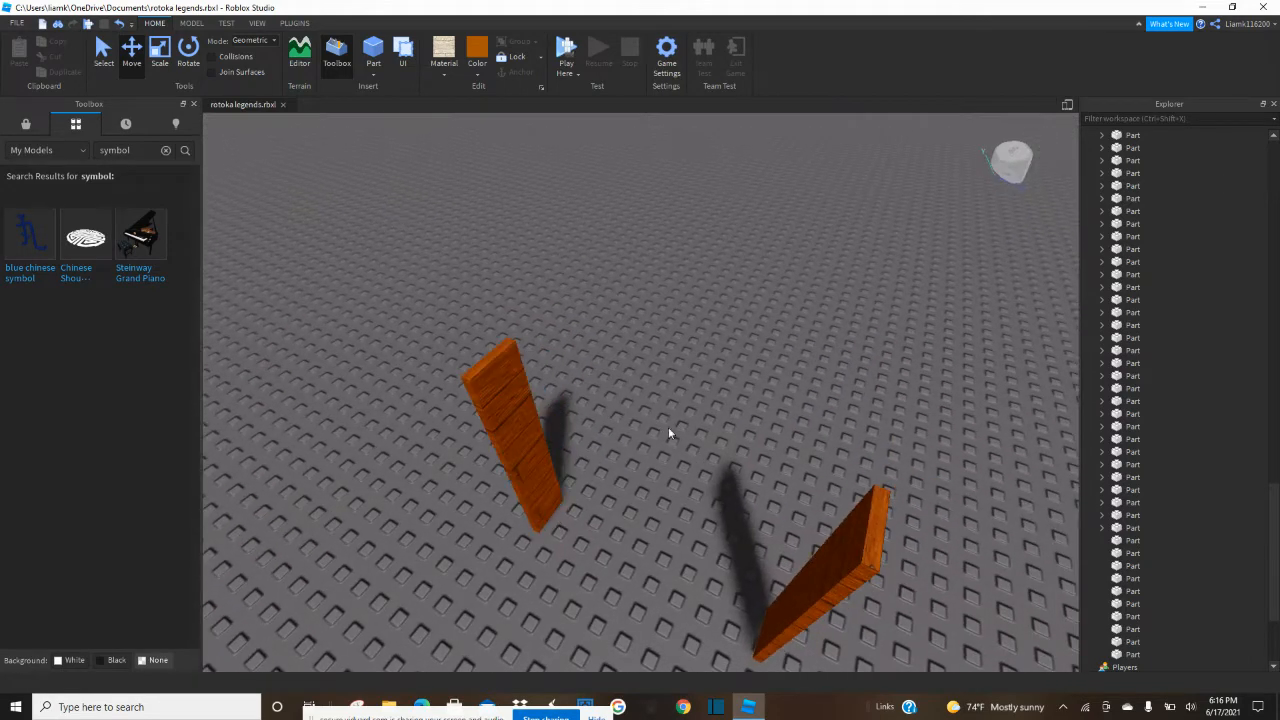
pyautogui.click(531, 437)
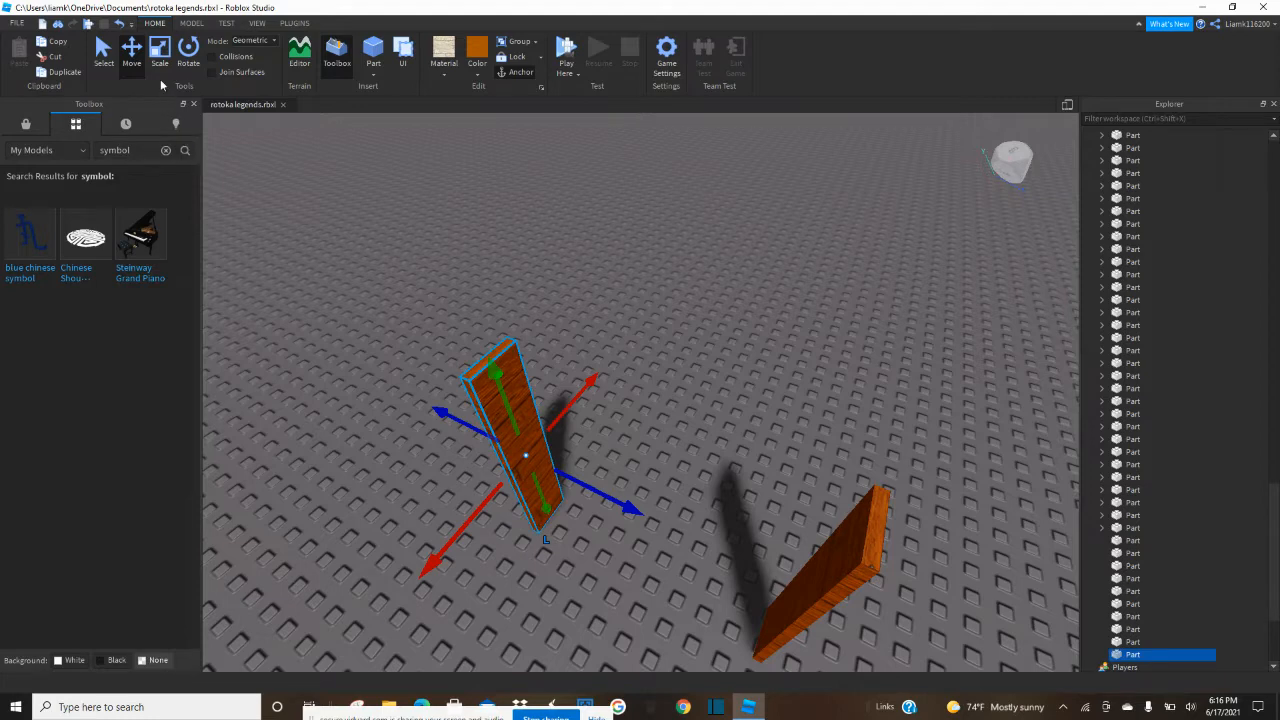
pyautogui.hotkey('ctrl', '3')
pyautogui.hotkey('ctrl', 'd')
pyautogui.moveTo(487, 498); pyautogui.dragTo(861, 565)
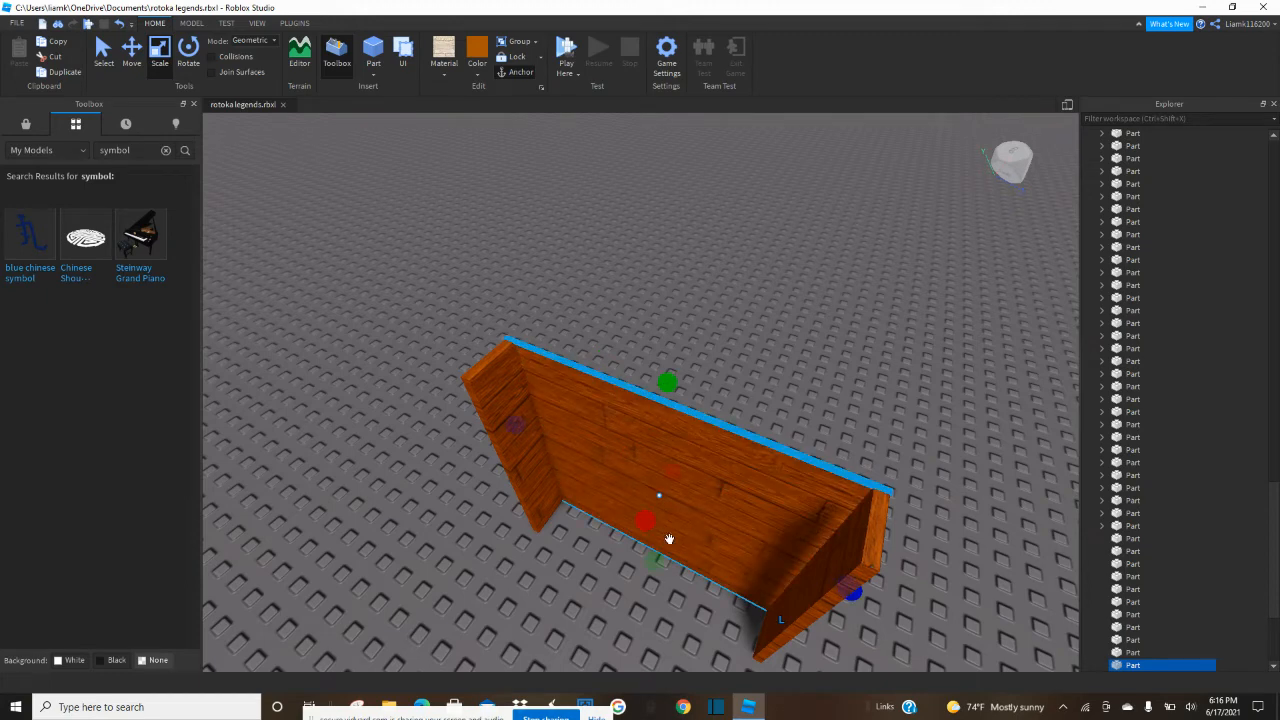
pyautogui.moveTo(641, 523); pyautogui.dragTo(641, 526)
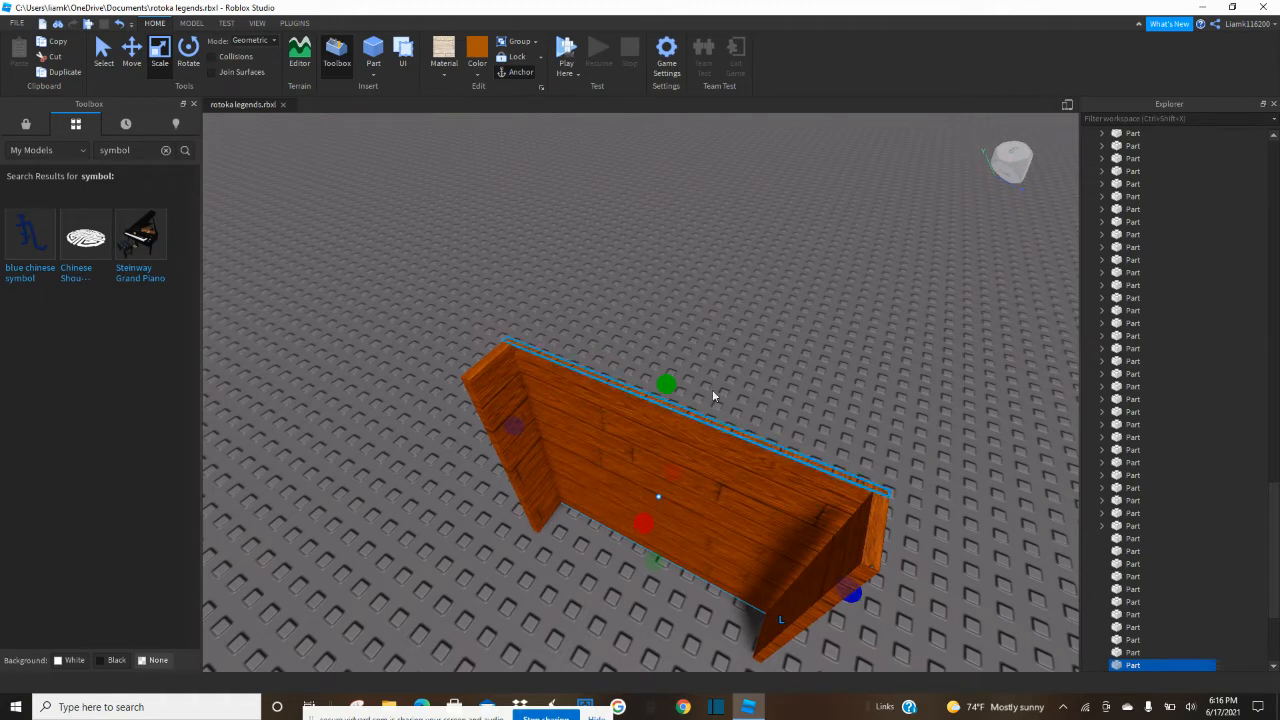
# Duplicate one side board, reduce the copy to a thin shelf near its foot, stretch it to the opposite side board, and trim its front edge.
pyautogui.click(718, 370)
pyautogui.click(523, 449)
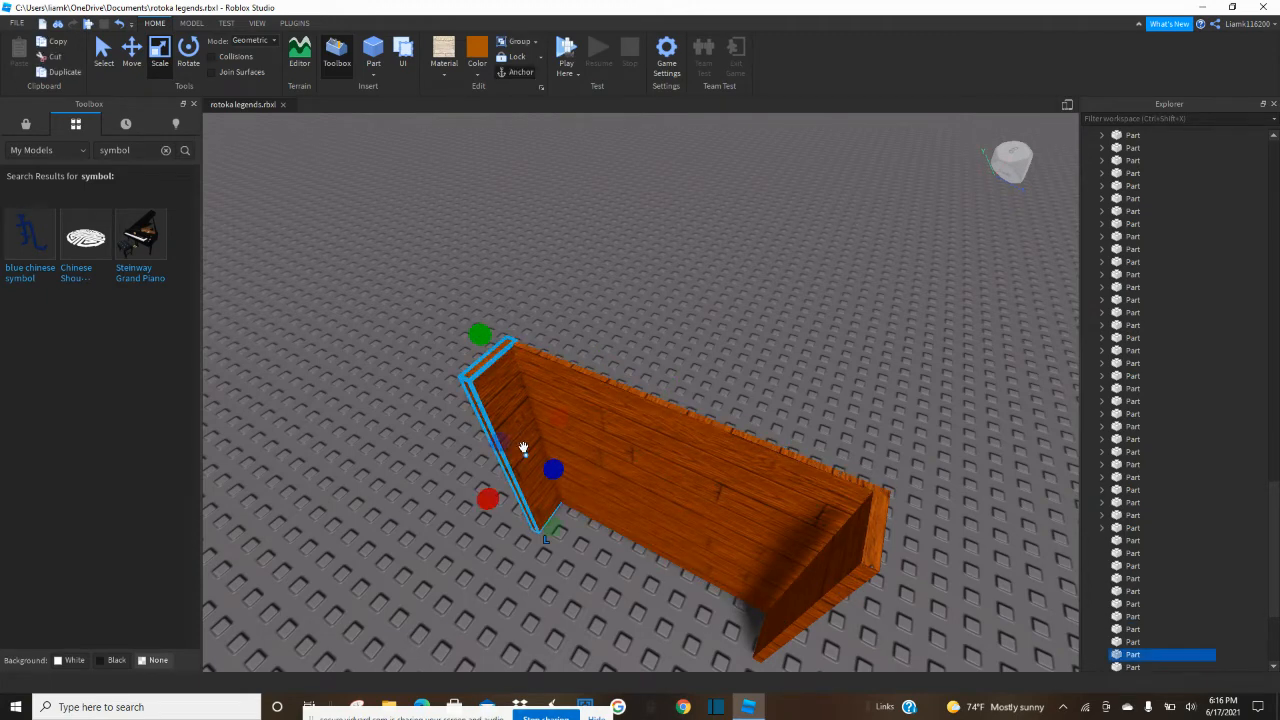
pyautogui.click(535, 472)
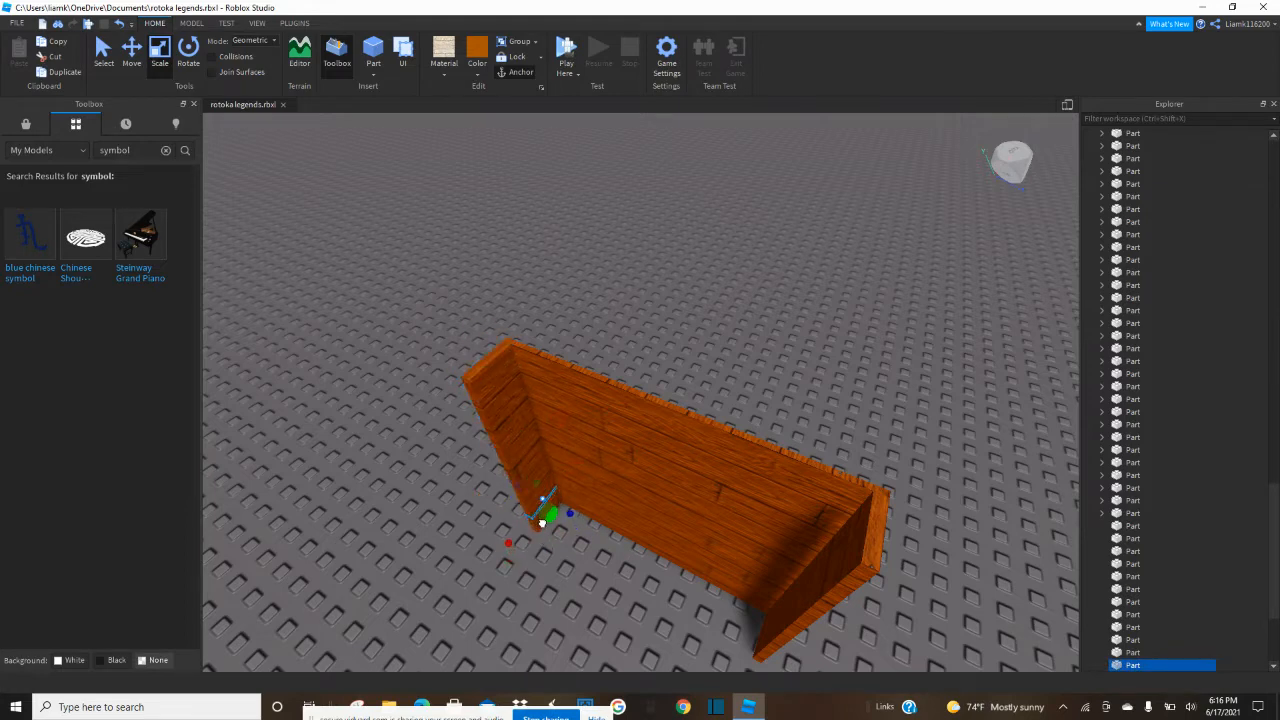
pyautogui.moveTo(569, 514); pyautogui.dragTo(820, 583)
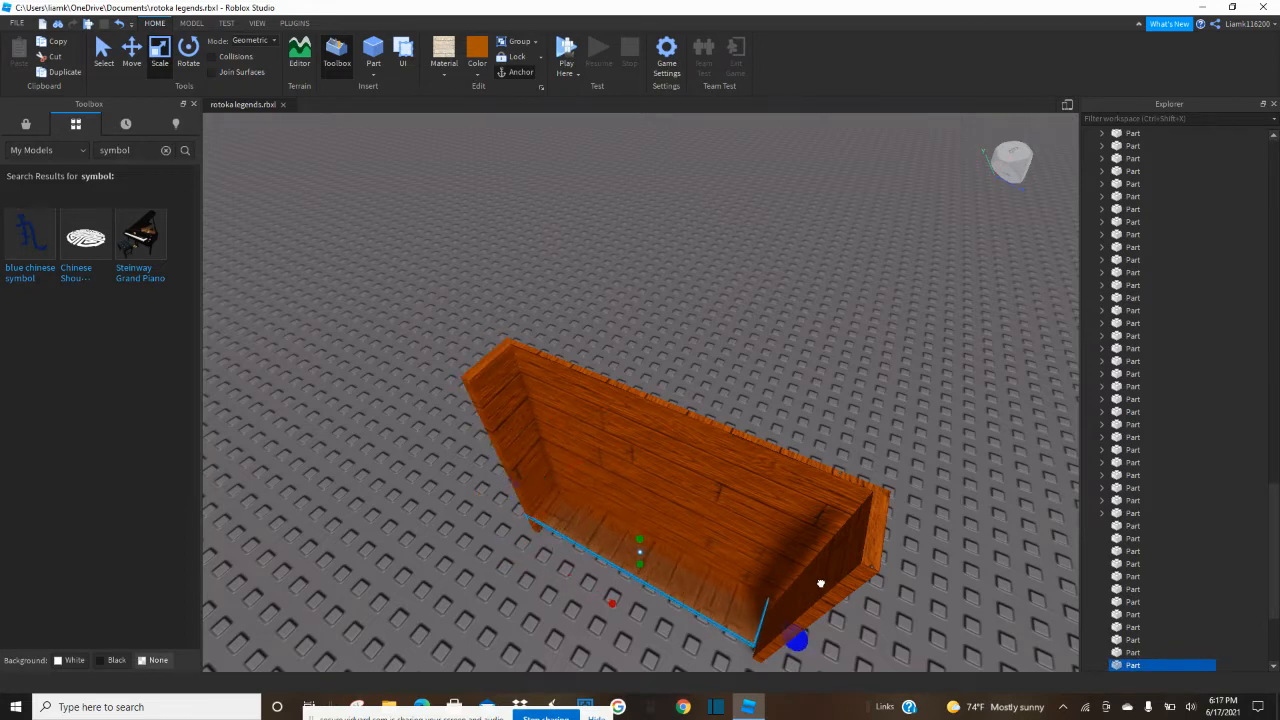
pyautogui.click(831, 587)
pyautogui.press('f')
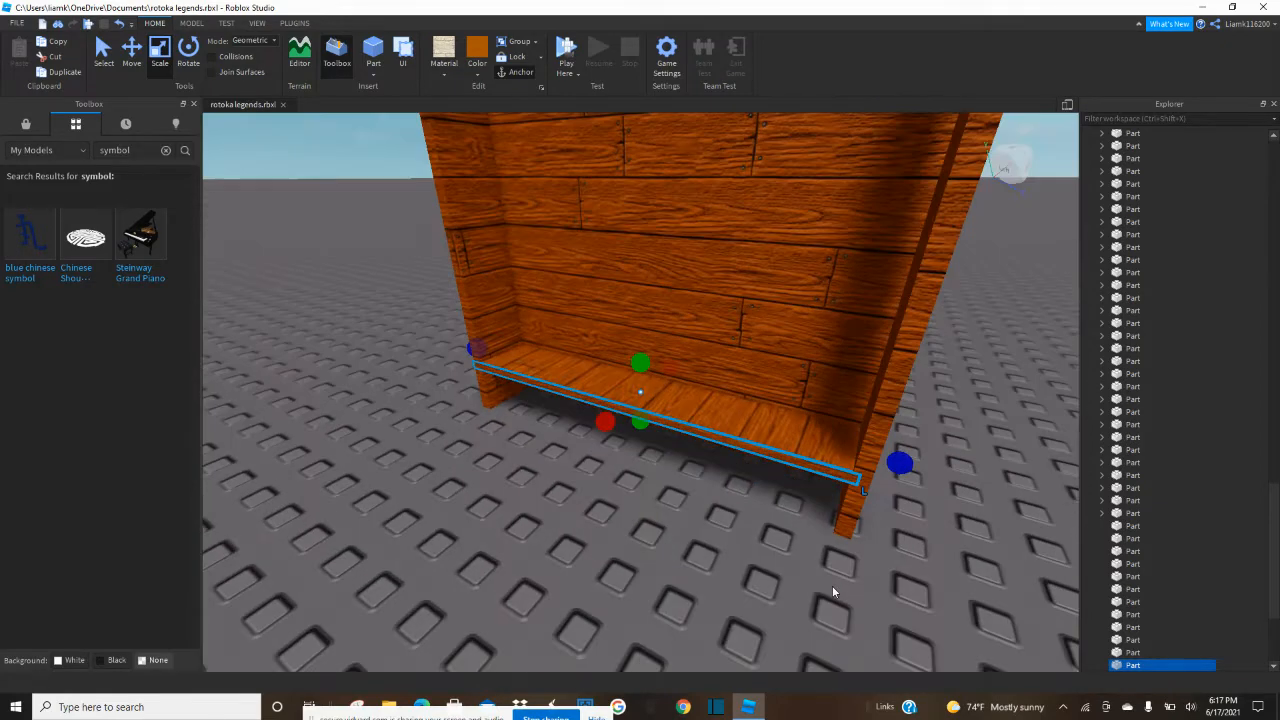
pyautogui.moveTo(600, 416); pyautogui.dragTo(594, 412)
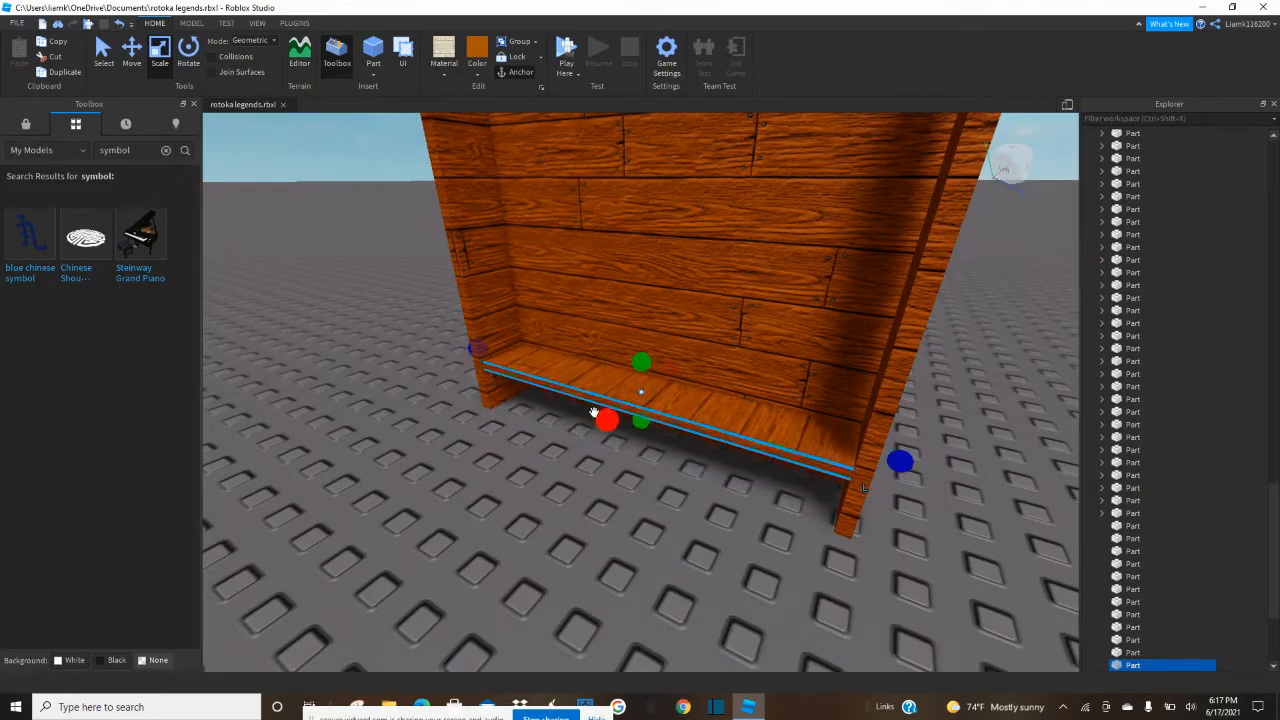
# Place copies of the bottom shelf higher between the side boards, one at mid-height and one near the top.
pyautogui.click(129, 55)
pyautogui.moveTo(398, 342); pyautogui.dragTo(420, 330, button='right')
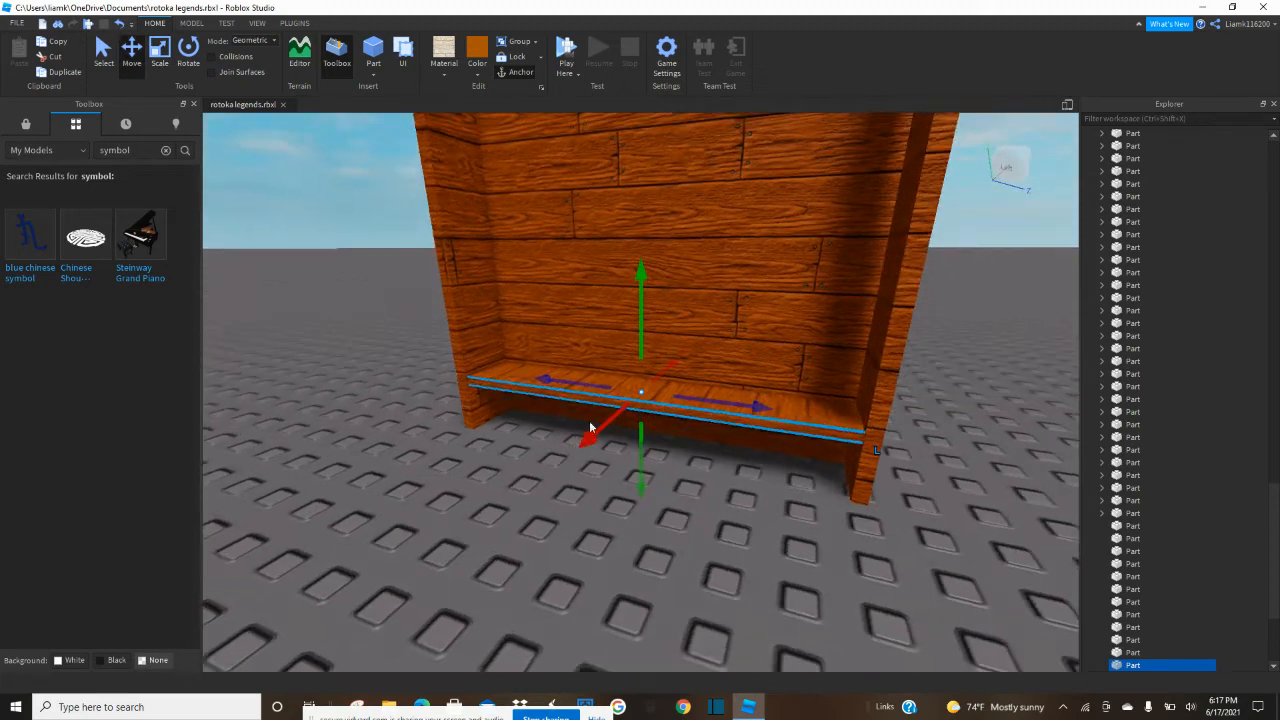
pyautogui.moveTo(640, 470); pyautogui.dragTo(598, 310)
pyautogui.moveTo(598, 310); pyautogui.dragTo(604, 315, button='right')
pyautogui.moveTo(639, 336); pyautogui.dragTo(623, 242)
pyautogui.moveTo(623, 243); pyautogui.dragTo(610, 279, button='right')
pyautogui.scroll(-3, 623, 246)
pyautogui.click(614, 414)
pyautogui.scroll(-2, 624, 321)
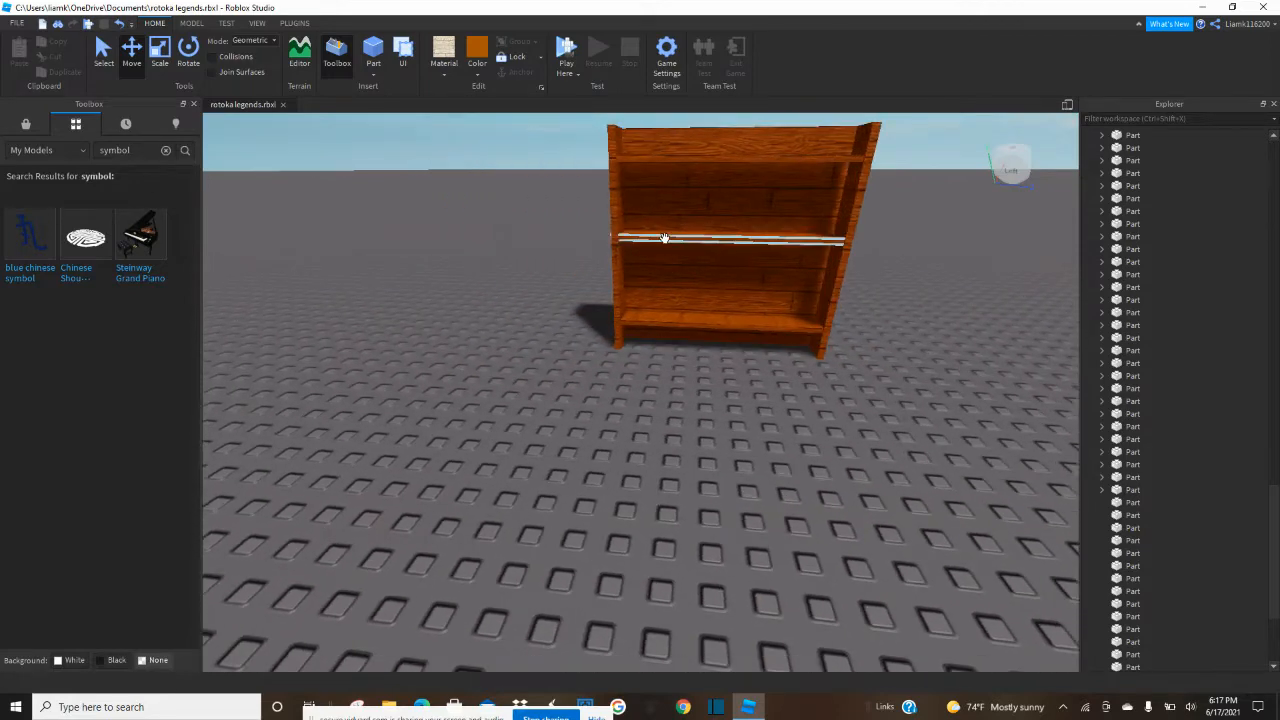
# Duplicate the back panel, reduce the copy to a thin strip at its upper edge, and extend it forward as the bookshelf's top board.
pyautogui.click(688, 259)
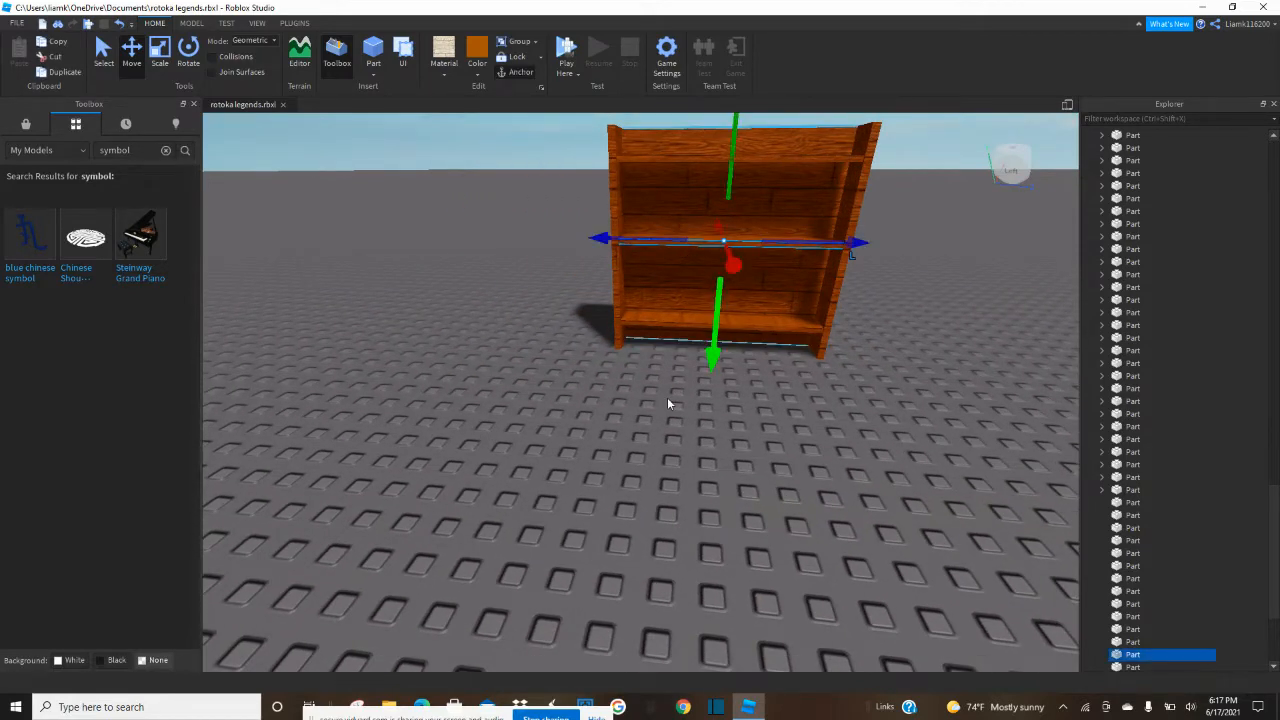
pyautogui.press('e')
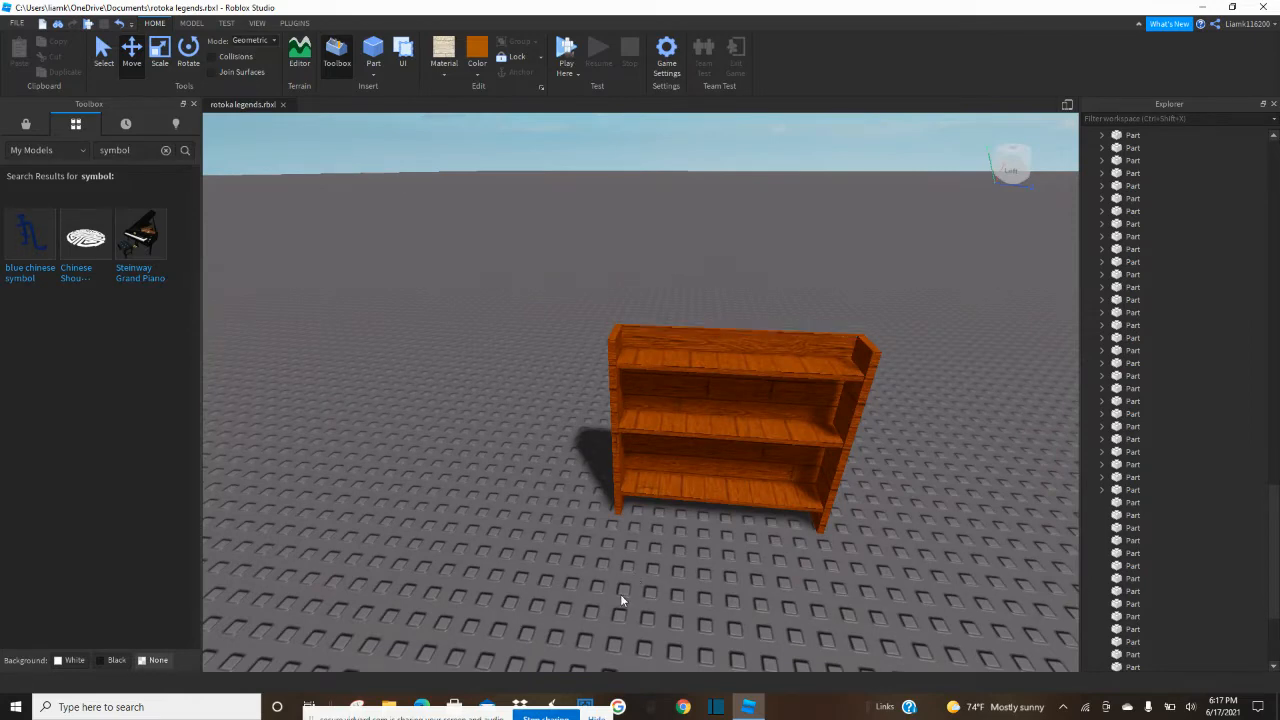
pyautogui.click(694, 368)
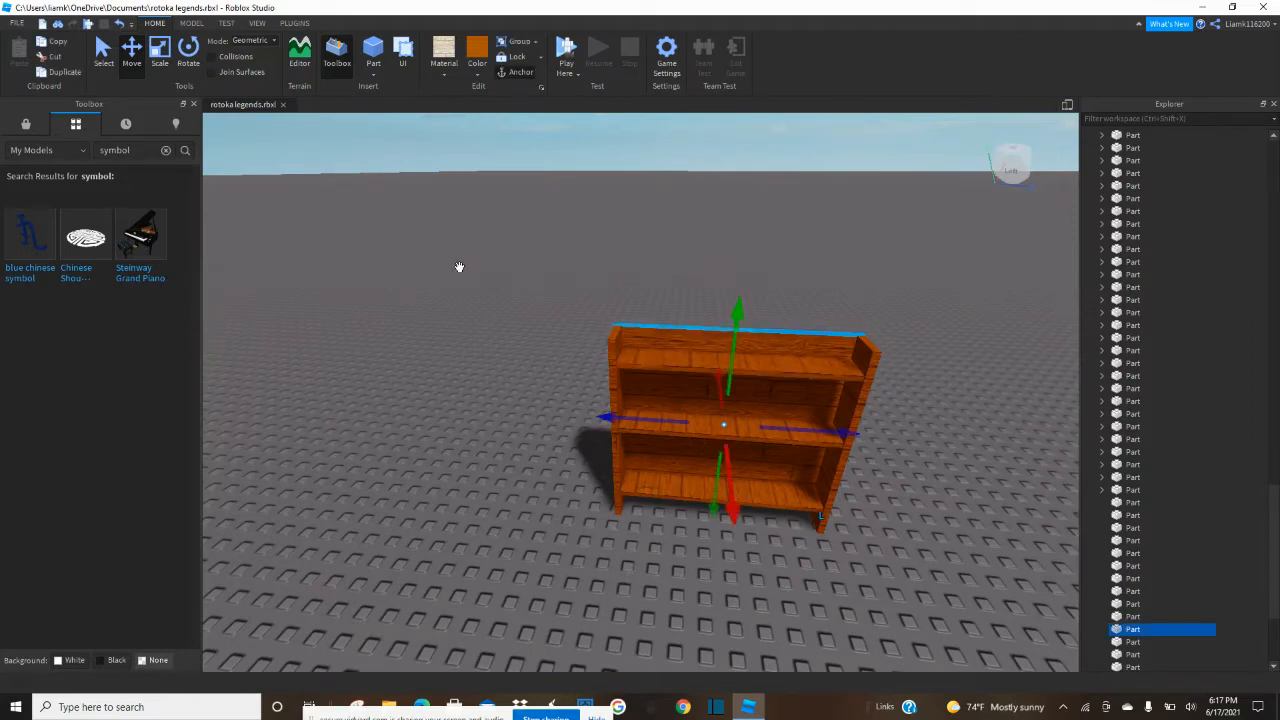
pyautogui.click(163, 50)
pyautogui.click(686, 478)
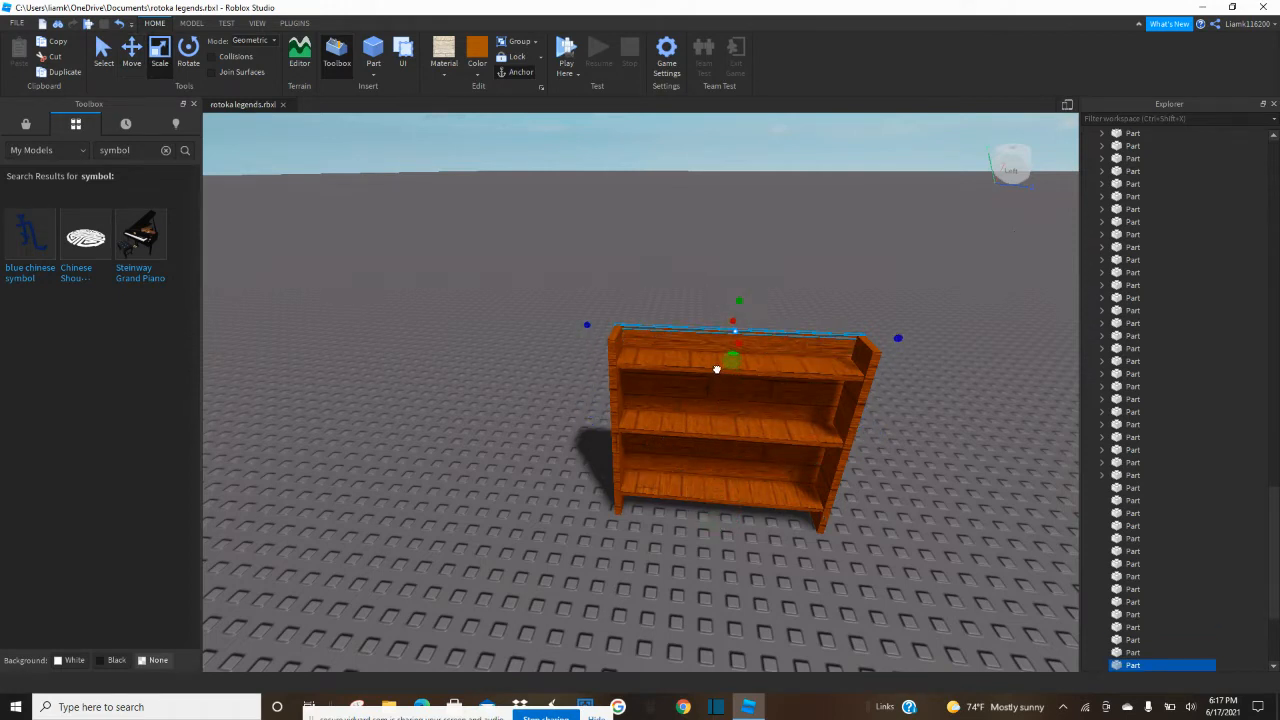
pyautogui.moveTo(733, 344); pyautogui.dragTo(725, 361)
pyautogui.click(511, 480)
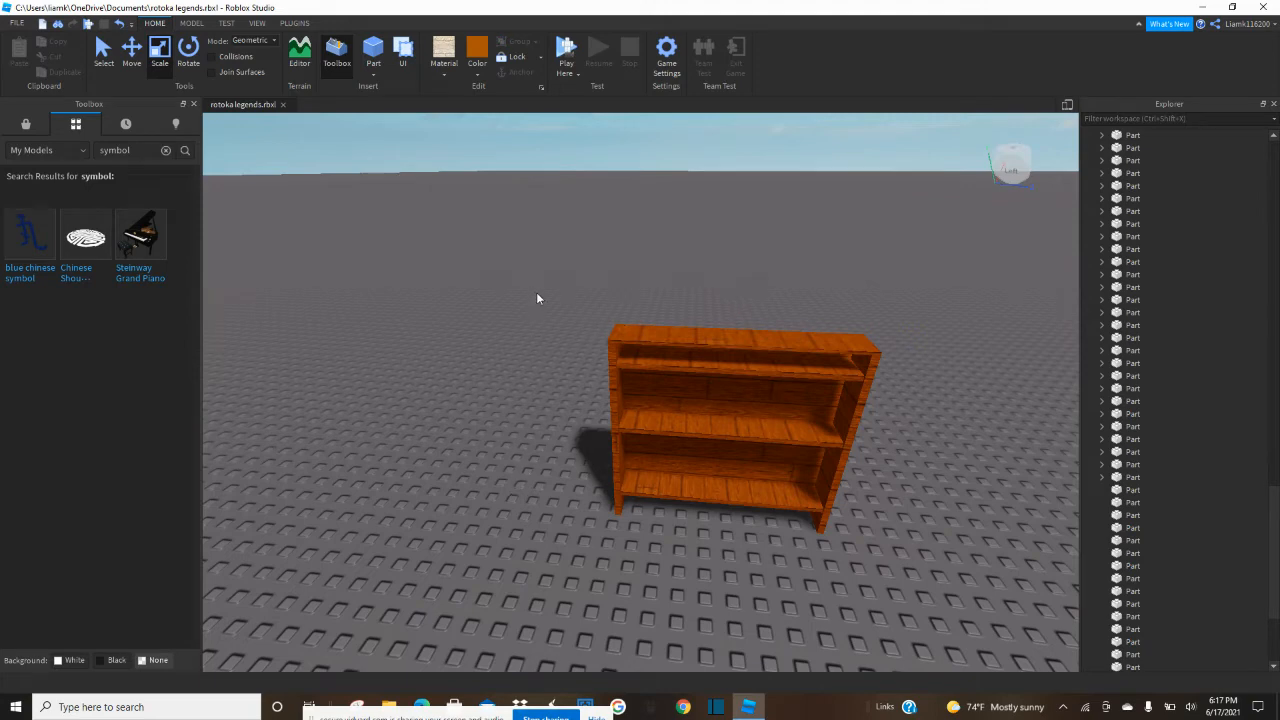
# Duplicate one side board, shorten the copy to its foot, and stretch it across beneath the lowest shelf as a base board.
pyautogui.click(618, 438)
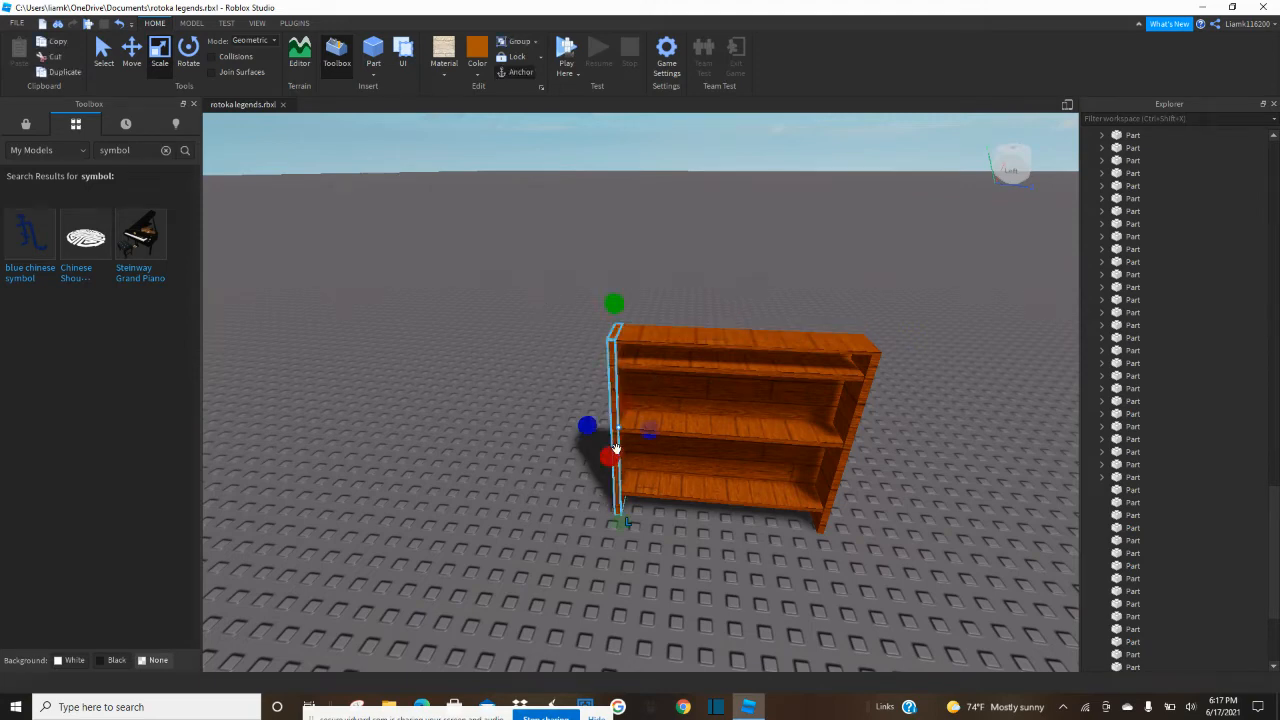
pyautogui.hotkey('ctrl', 'd')
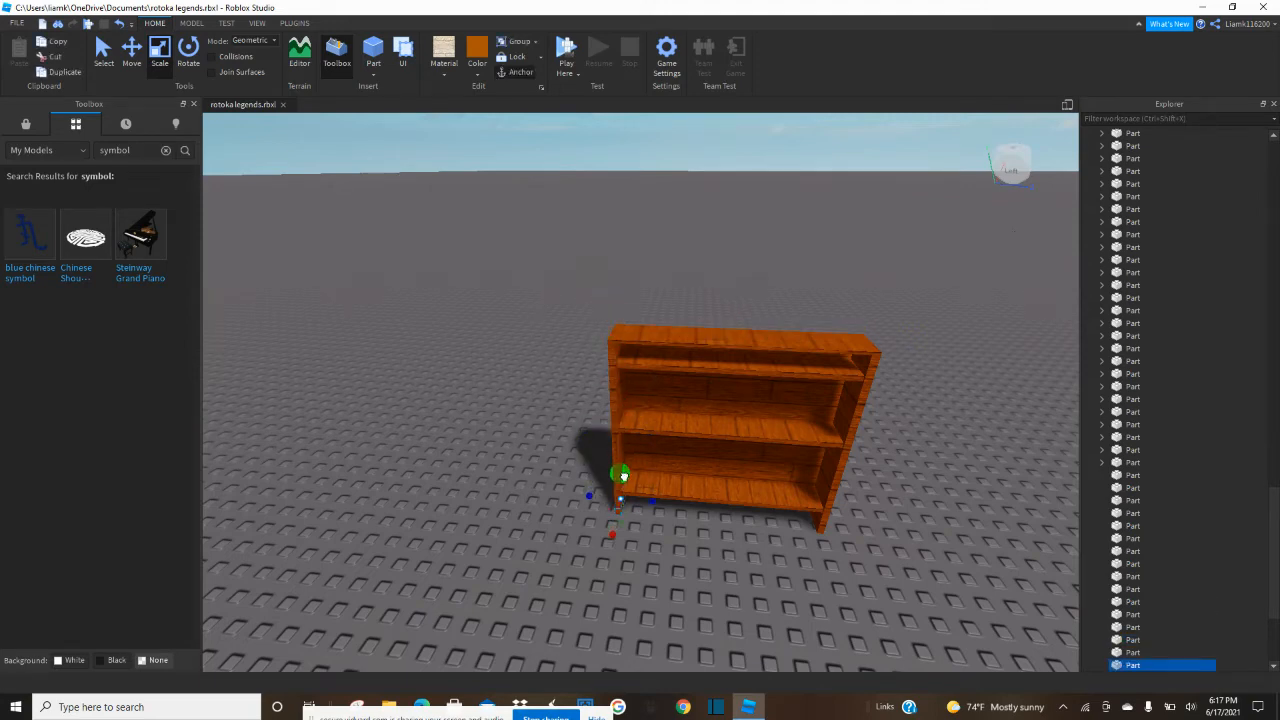
pyautogui.moveTo(846, 521); pyautogui.dragTo(852, 522)
pyautogui.moveTo(720, 481); pyautogui.dragTo(721, 485)
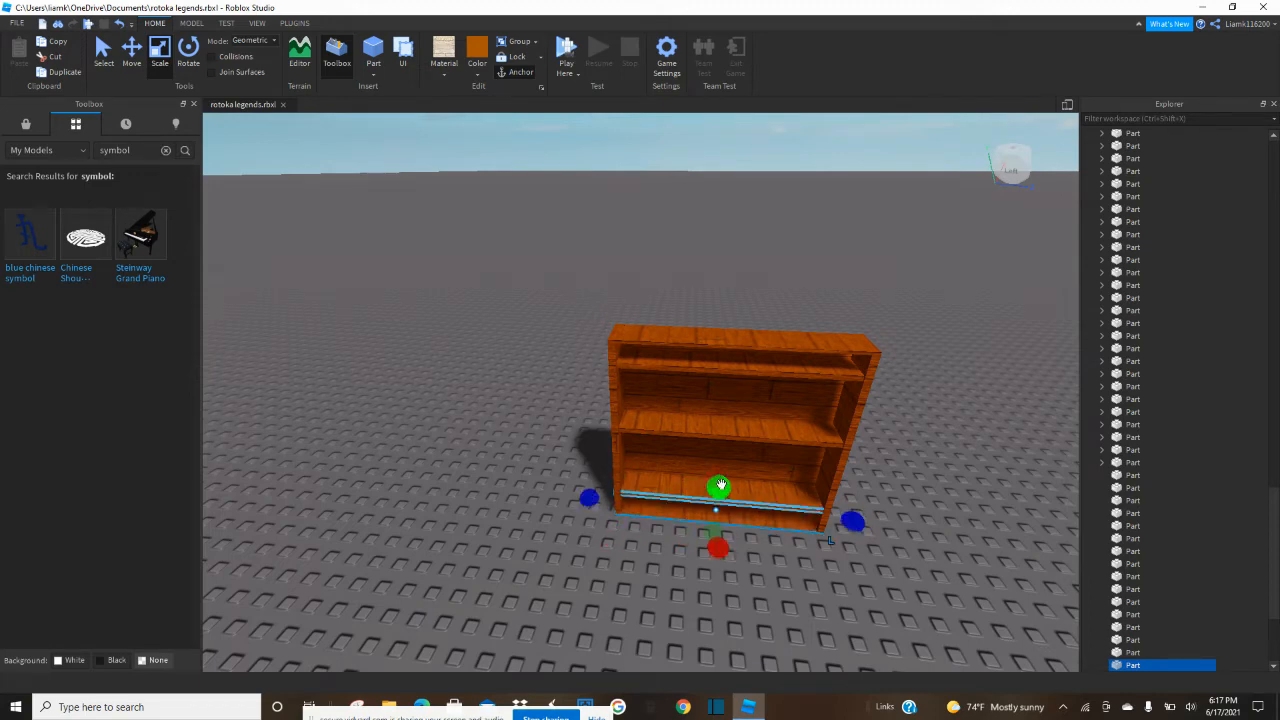
pyautogui.click(686, 588)
# Group all the wooden bookshelf parts into one model.
pyautogui.scroll(-4, 638, 546)
pyautogui.scroll(4, 641, 541)
pyautogui.scroll(5, 642, 540)
pyautogui.scroll(-8, 640, 530)
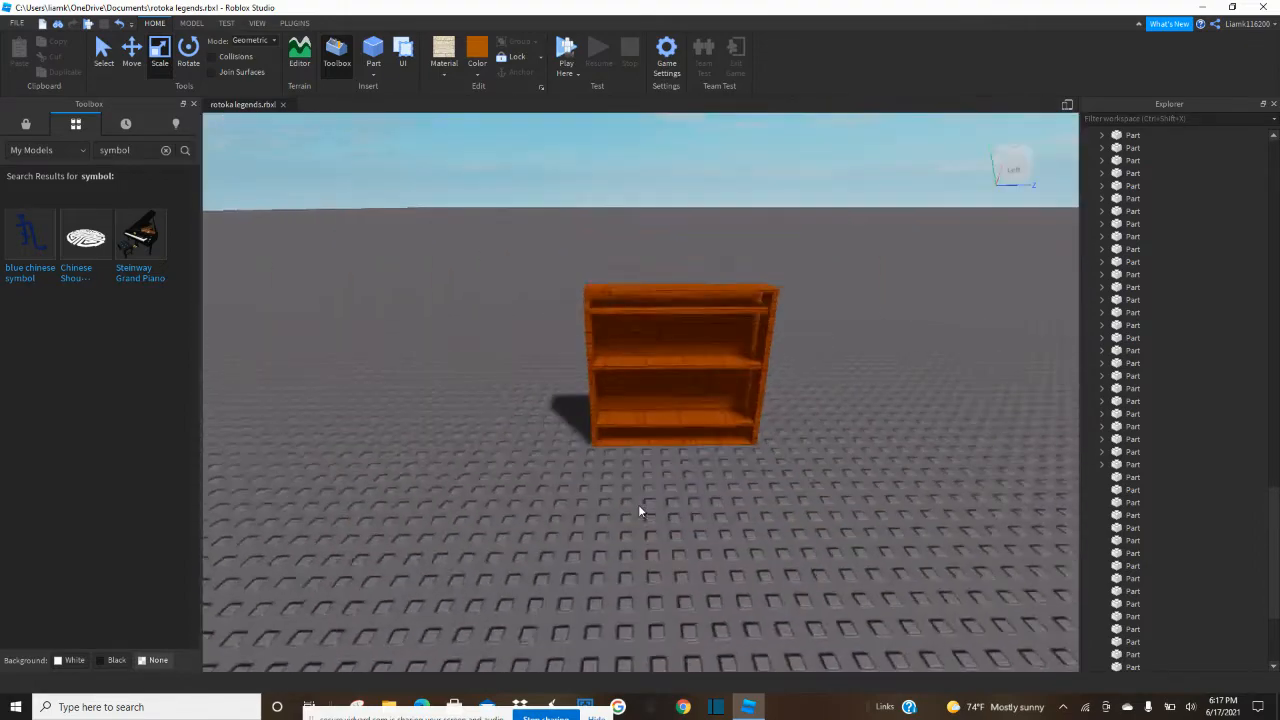
pyautogui.moveTo(528, 402); pyautogui.dragTo(808, 597)
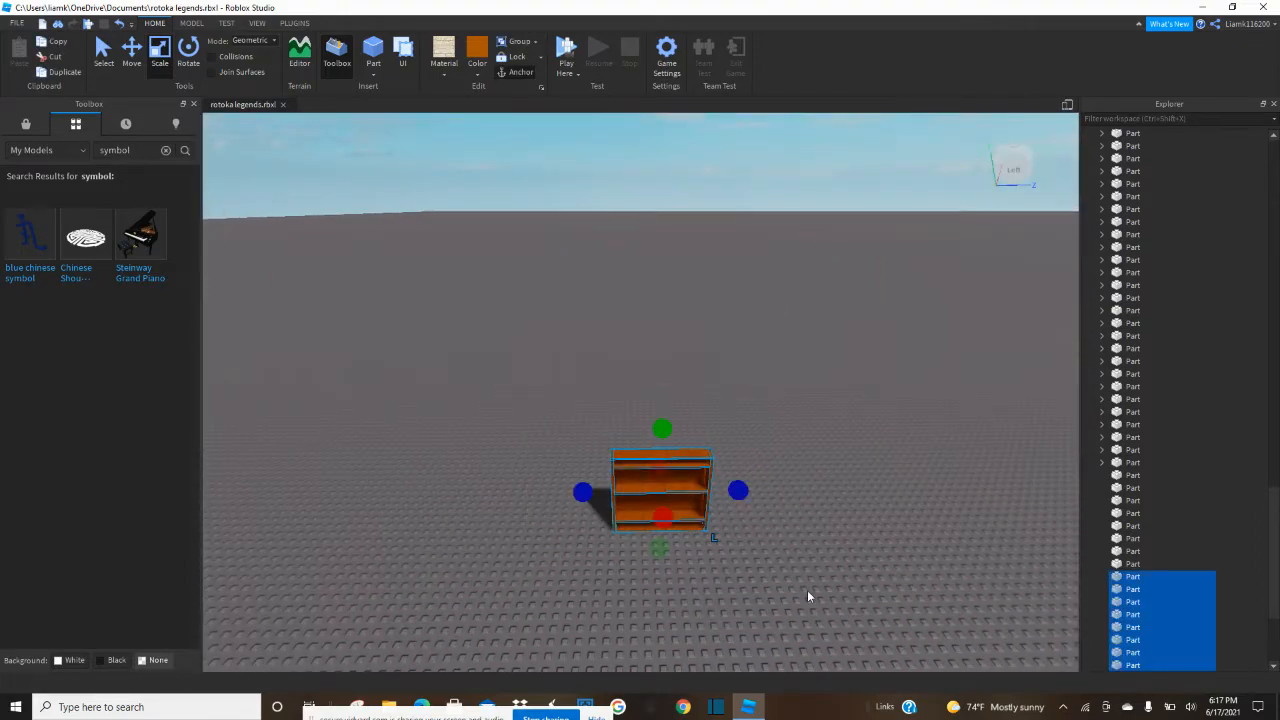
pyautogui.click(506, 44)
# Move the bookshelf into the corner of the yellow-walled room and pull it forward until its back panel clears the wall.
pyautogui.click(770, 412)
pyautogui.moveTo(692, 516); pyautogui.dragTo(574, 511)
pyautogui.moveTo(574, 511); pyautogui.dragTo(599, 506, button='right')
pyautogui.press('w')
pyautogui.press('w')
pyautogui.moveTo(599, 506); pyautogui.dragTo(805, 352)
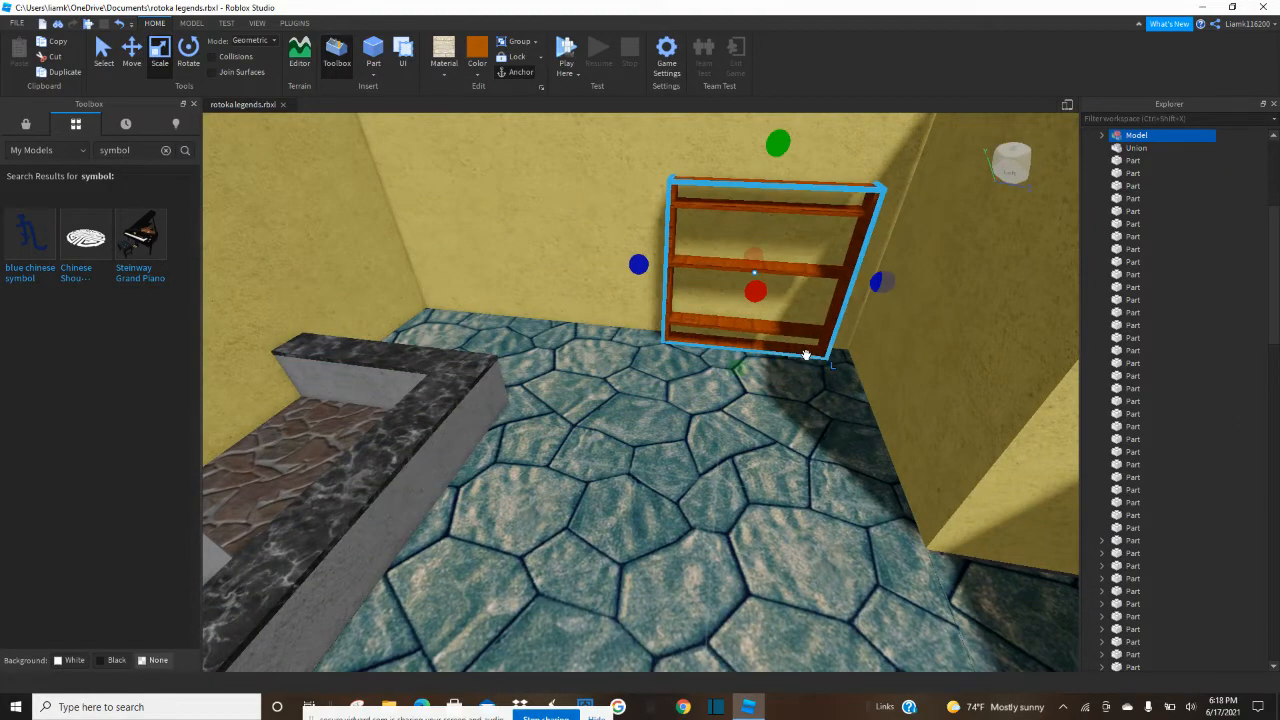
pyautogui.press('f')
pyautogui.scroll(-5, 804, 355)
pyautogui.moveTo(804, 355); pyautogui.dragTo(806, 354, button='right')
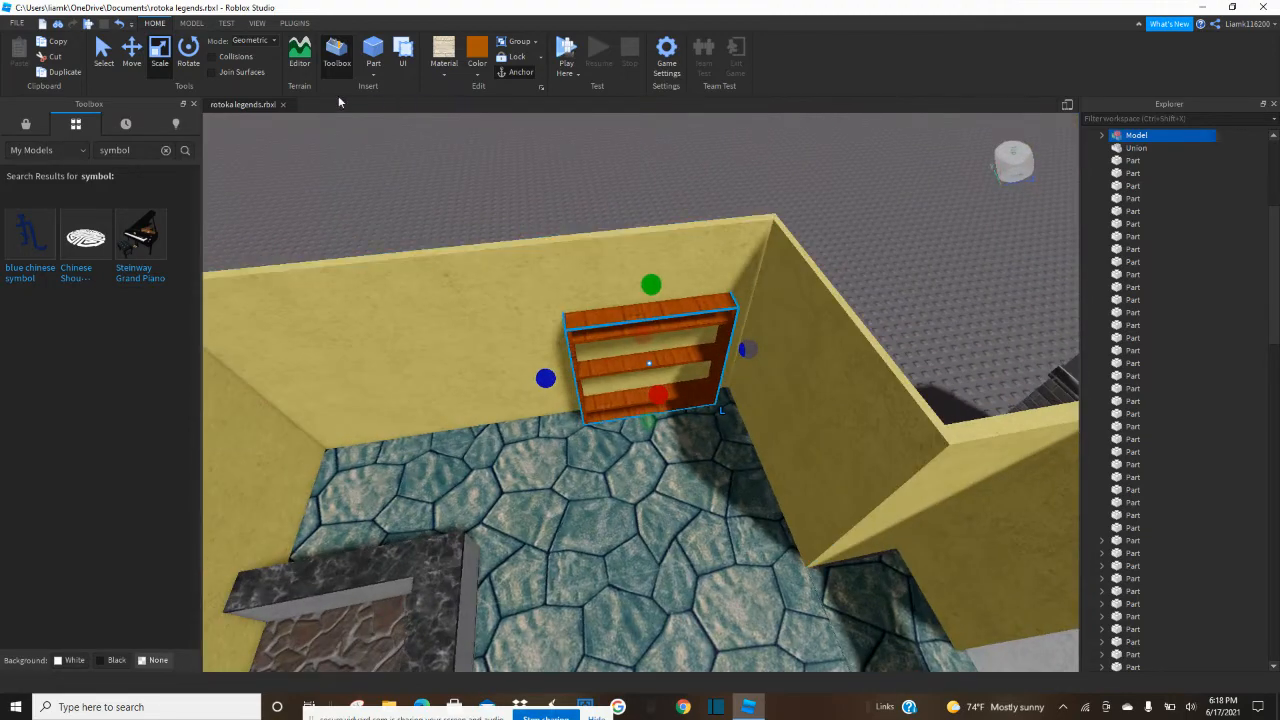
pyautogui.click(132, 55)
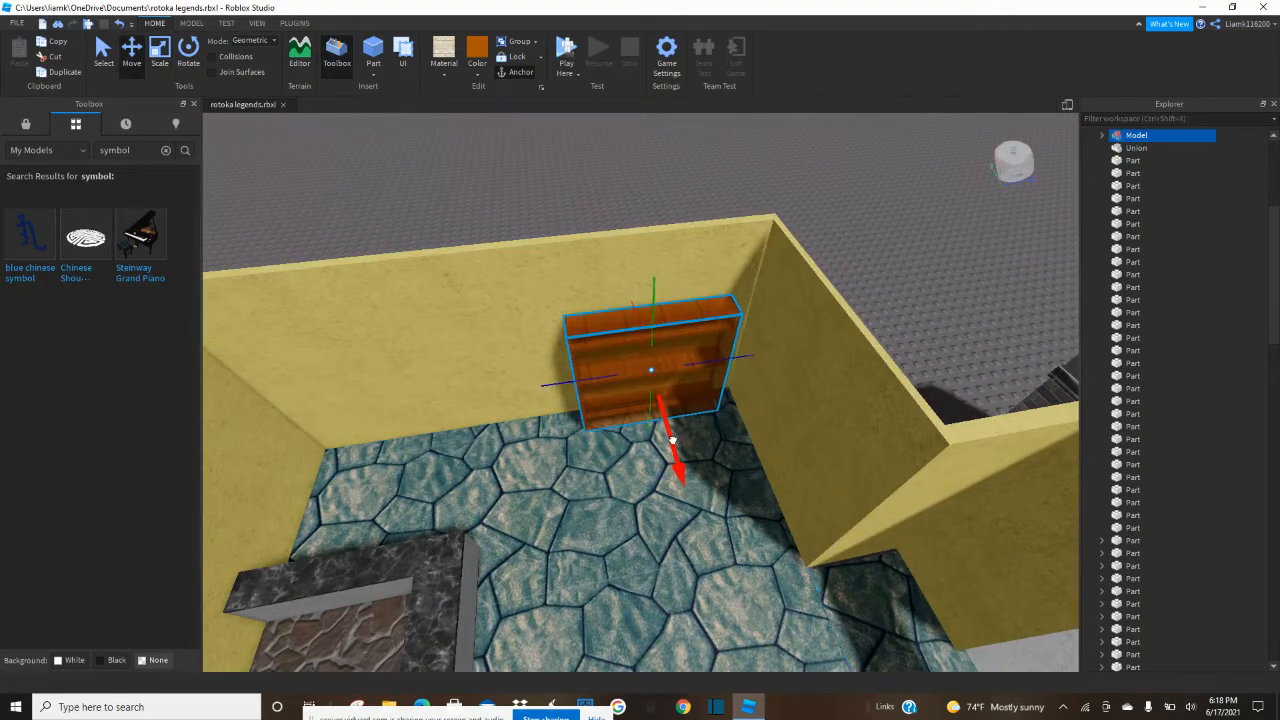
pyautogui.scroll(8, 672, 440)
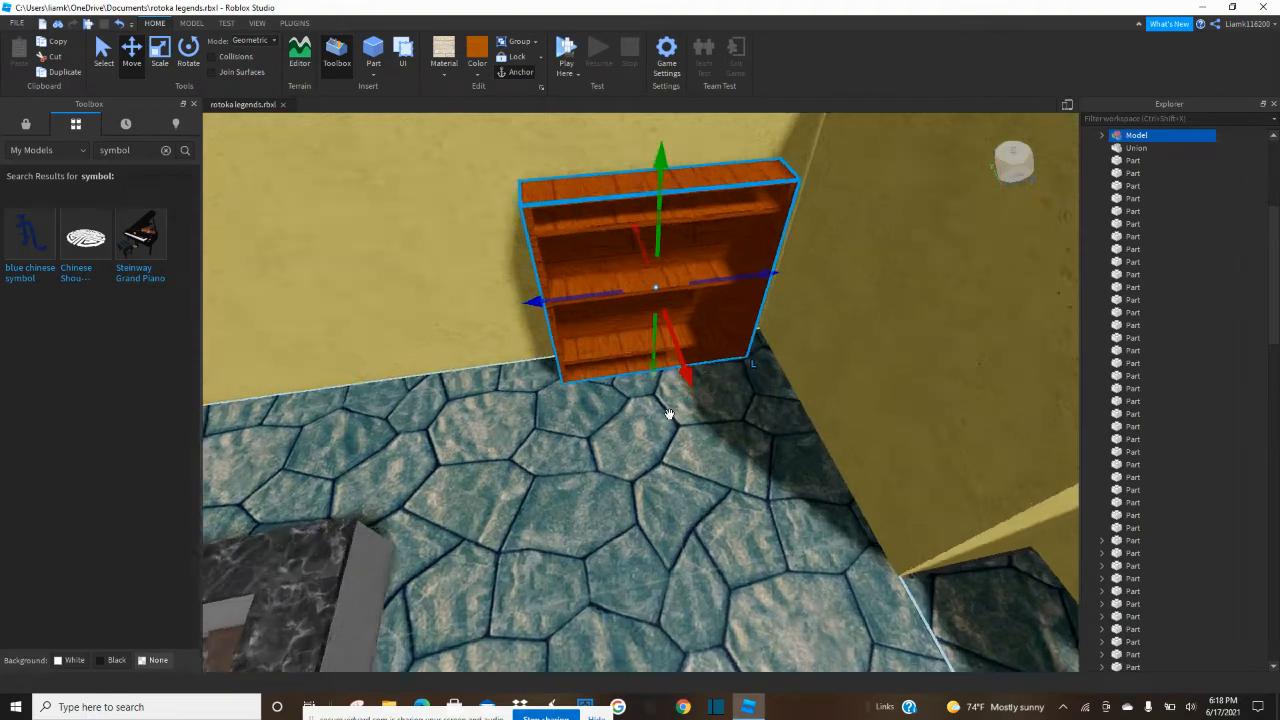
pyautogui.moveTo(669, 414); pyautogui.dragTo(669, 414, button='right')
# Duplicate the bookshelf and place the copy farther along the same yellow wall.
pyautogui.scroll(-5, 669, 414)
pyautogui.hotkey('ctrl', 'd')
pyautogui.moveTo(860, 415); pyautogui.dragTo(590, 404)
pyautogui.click(761, 178)
# Duplicate another yellow wall of the room and reduce the copy's height to a narrow horizontal strip partway up the wall.
pyautogui.moveTo(760, 203)
pyautogui.mouseDown(button='right')
pyautogui.moveTo(785, 204)
pyautogui.moveTo(774, 212)
pyautogui.mouseUp(button='right')
pyautogui.press('w')
pyautogui.click(774, 212)
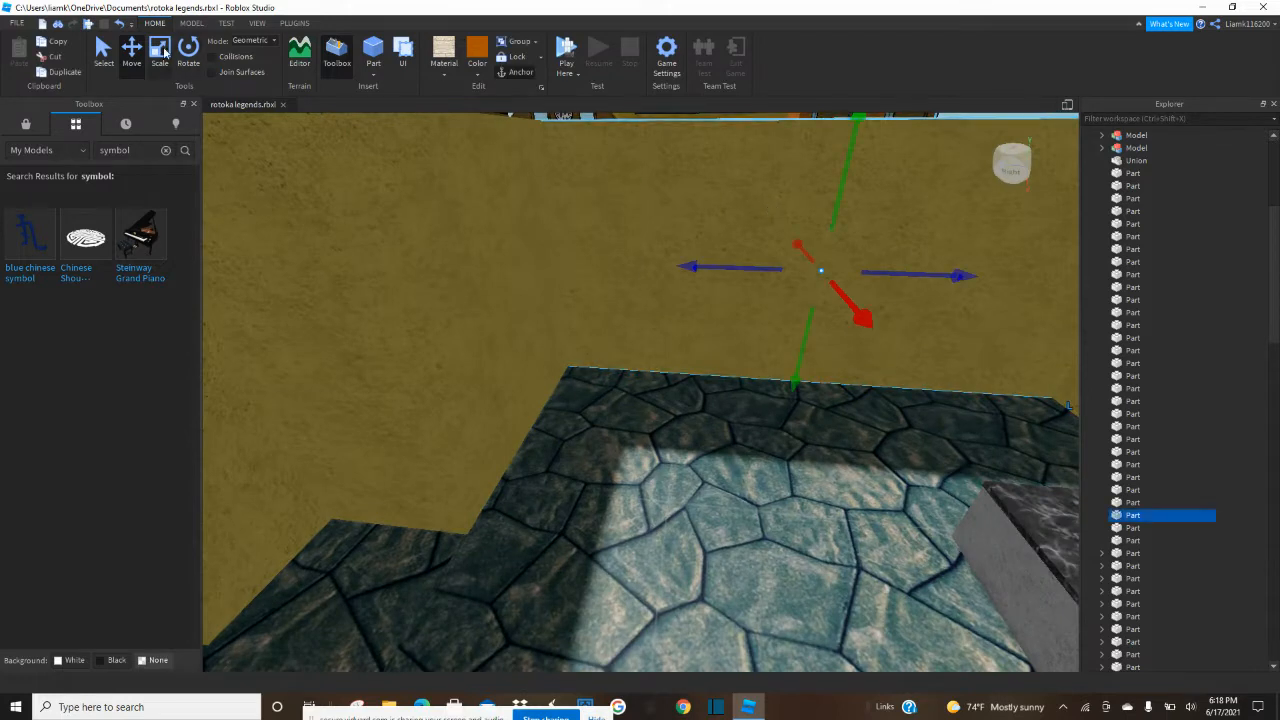
pyautogui.click(163, 52)
pyautogui.moveTo(815, 403); pyautogui.dragTo(781, 299)
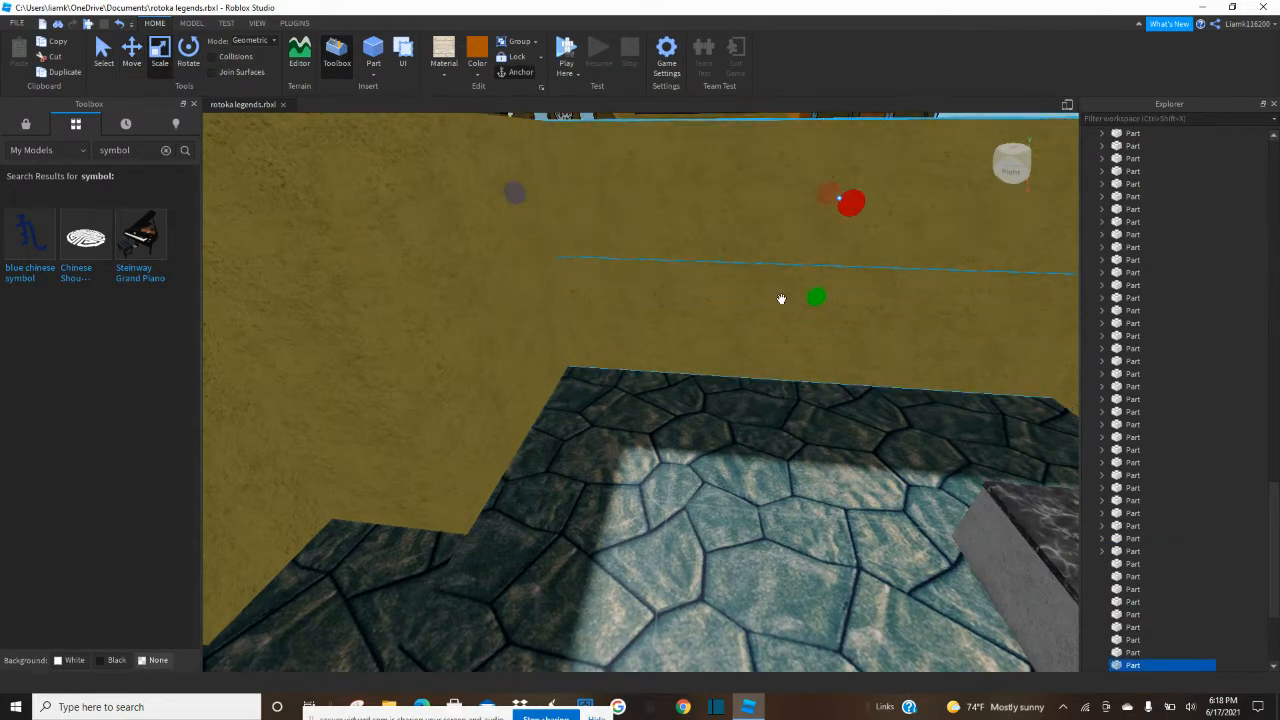
pyautogui.press('f')
pyautogui.moveTo(643, 336); pyautogui.dragTo(648, 382)
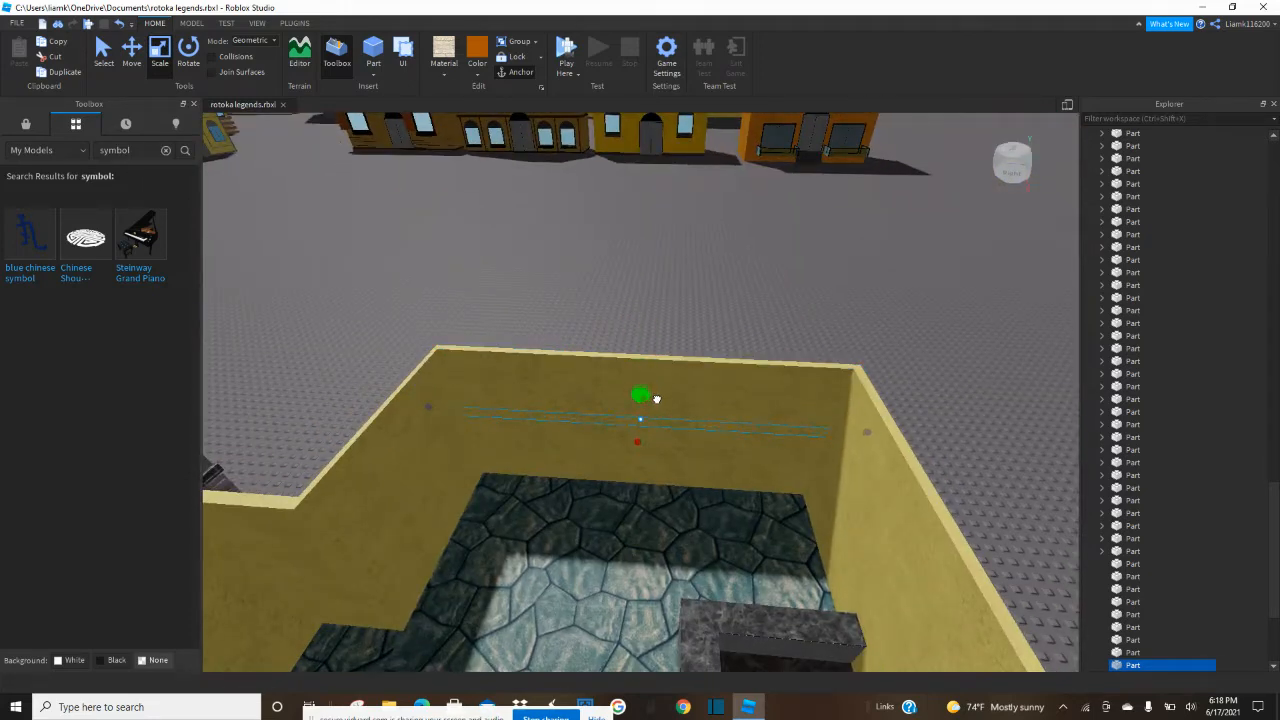
# Shorten the yellow strip at both ends and adjust its depth so it projects from the wall as a shelf.
pyautogui.press('f')
pyautogui.moveTo(871, 404); pyautogui.dragTo(850, 405)
pyautogui.moveTo(427, 381); pyautogui.dragTo(439, 381)
pyautogui.press('f')
pyautogui.moveTo(638, 413); pyautogui.dragTo(639, 415)
# Set the wall shelf's material to Slate and its color to grey.
pyautogui.click(440, 70)
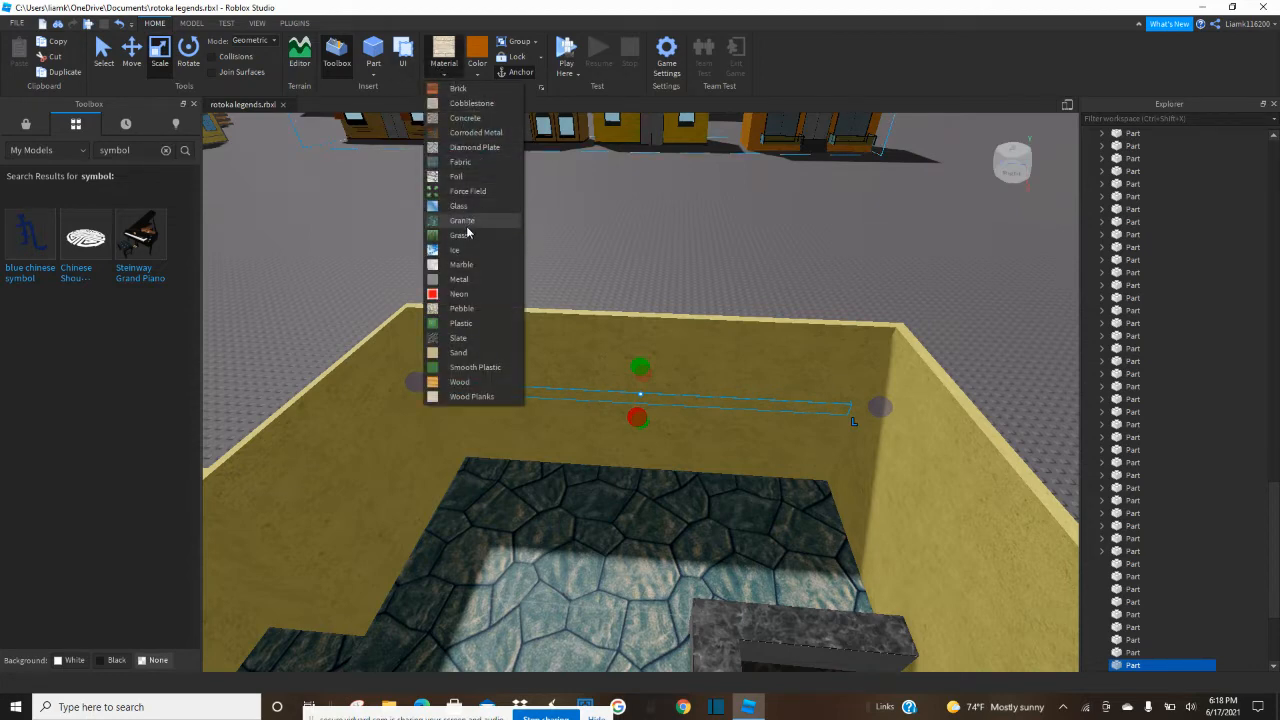
pyautogui.click(476, 338)
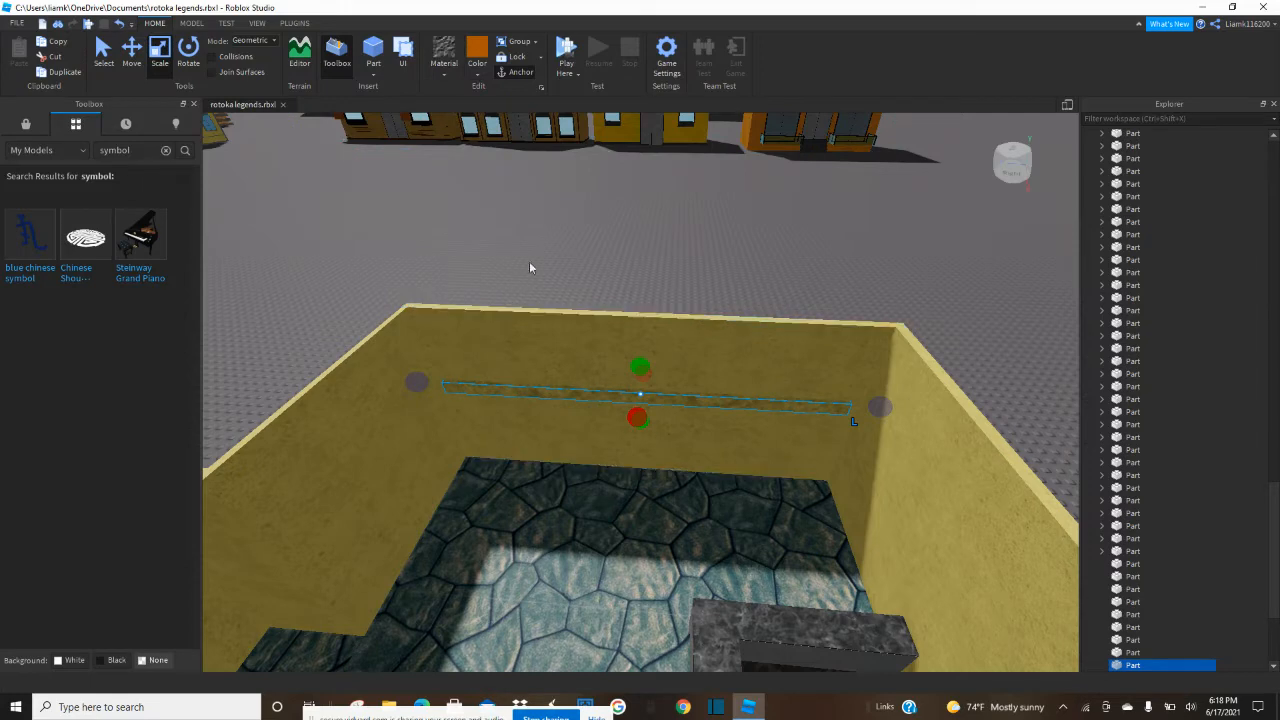
pyautogui.click(477, 76)
pyautogui.click(514, 311)
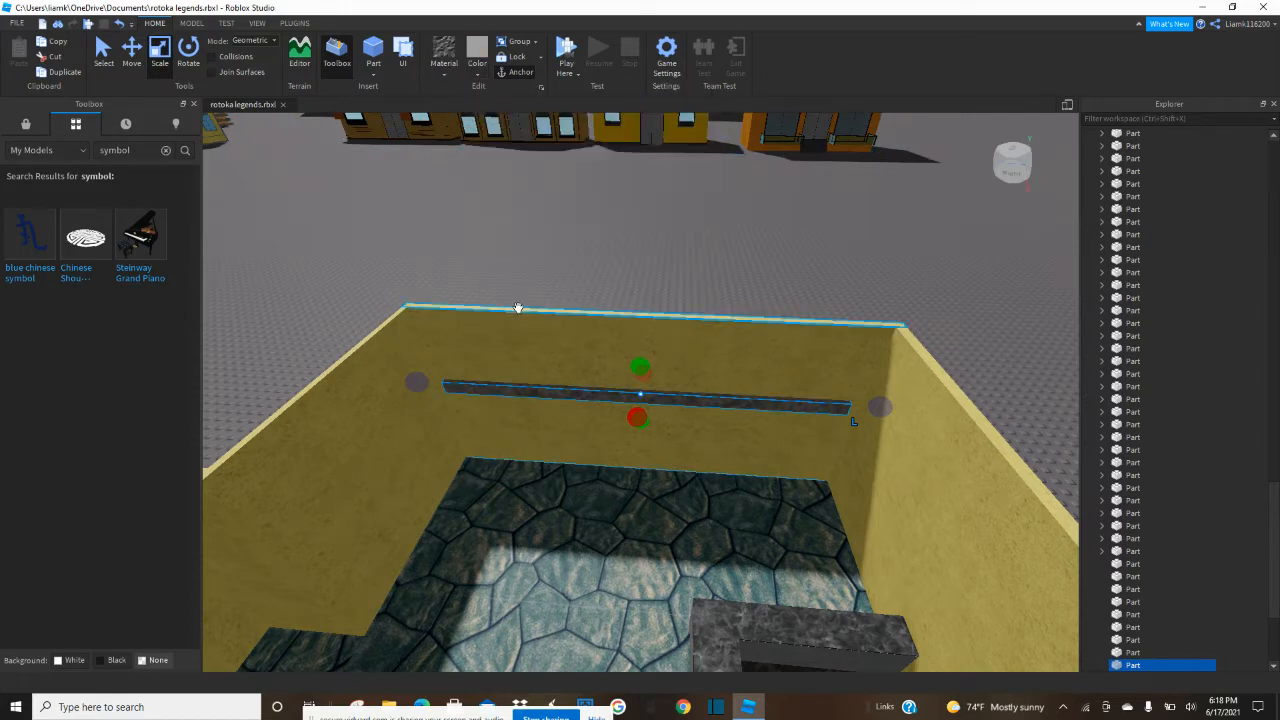
# Lower the slate shelf slightly along the yellow wall.
pyautogui.scroll(4, 624, 430)
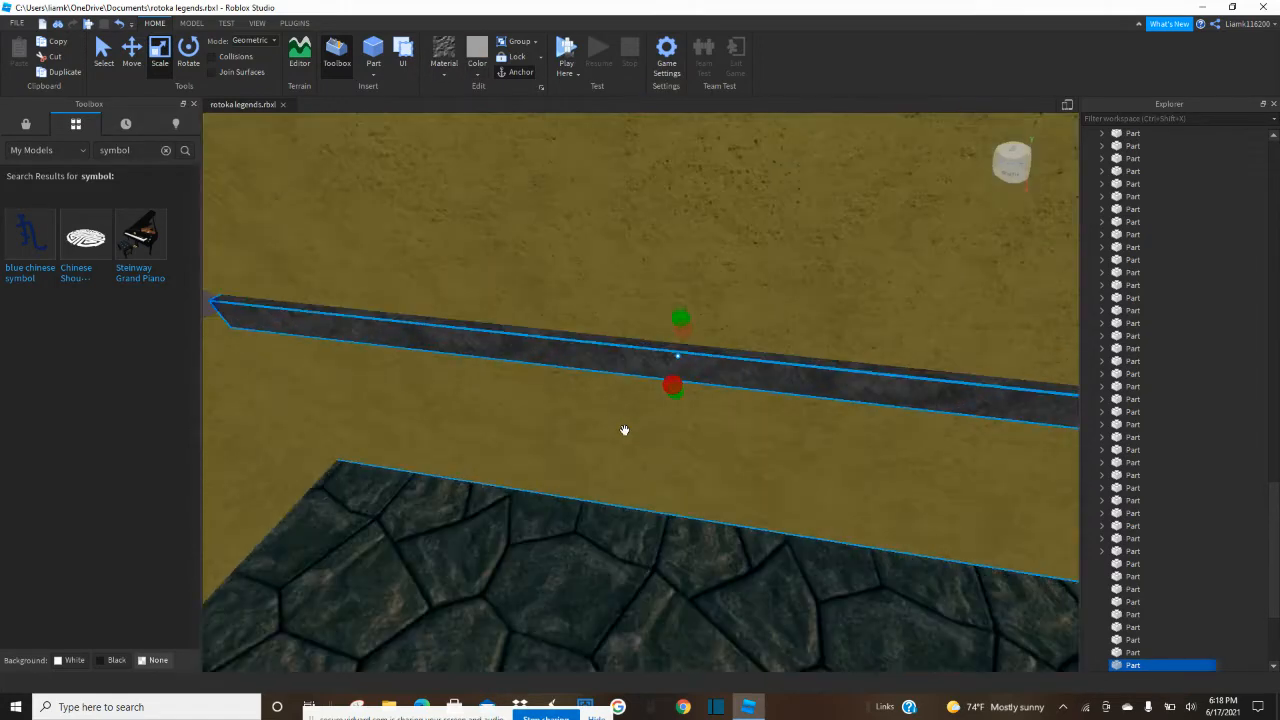
pyautogui.click(136, 54)
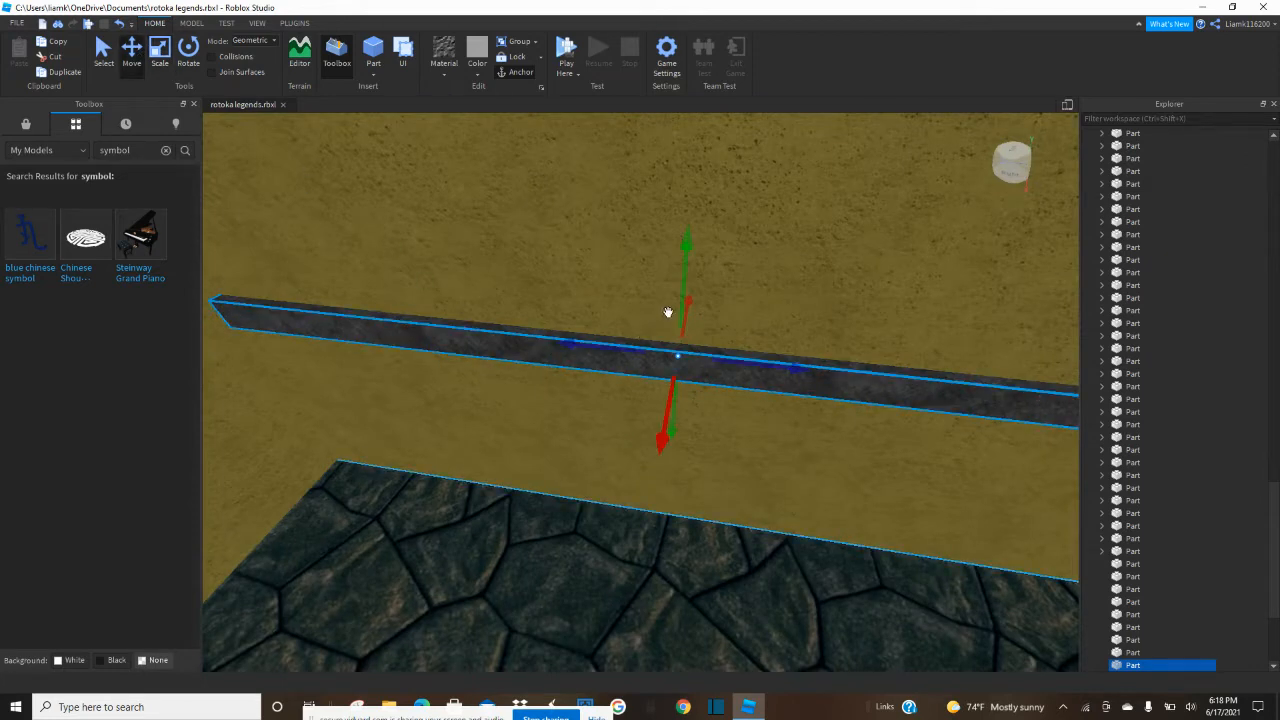
pyautogui.moveTo(684, 260); pyautogui.dragTo(690, 296)
pyautogui.scroll(-3, 688, 200)
pyautogui.click(687, 197)
pyautogui.press('q')
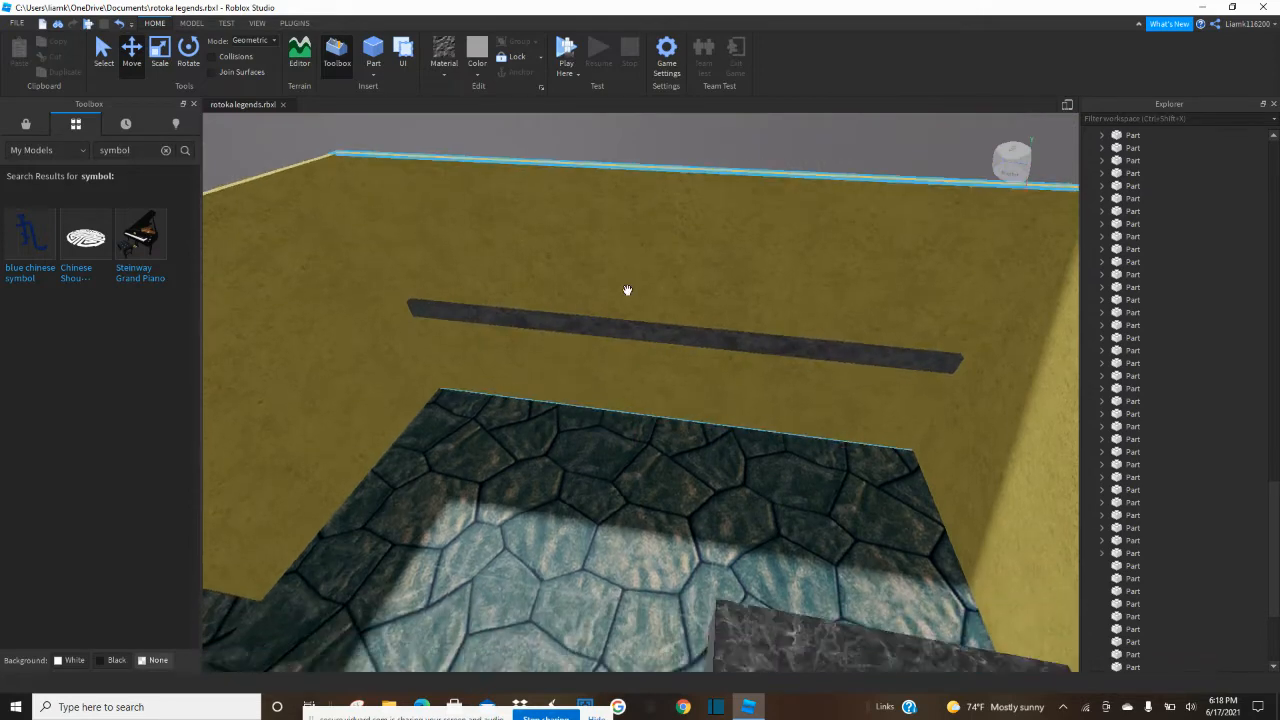
# Duplicate the slate shelf, shorten the copy to a small block at one end, and extend it forward beyond the shelf's front.
pyautogui.scroll(1, 627, 290)
pyautogui.scroll(2, 626, 290)
pyautogui.click(626, 288)
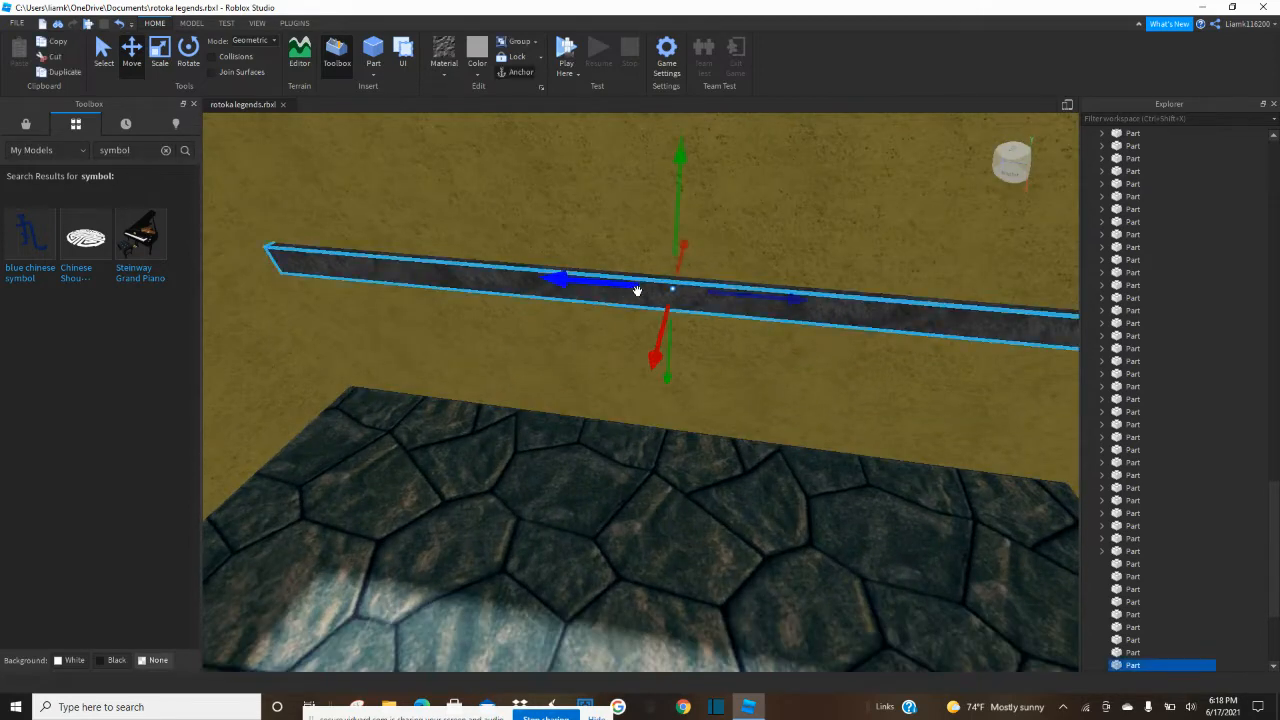
pyautogui.scroll(3, 628, 290)
pyautogui.click(160, 50)
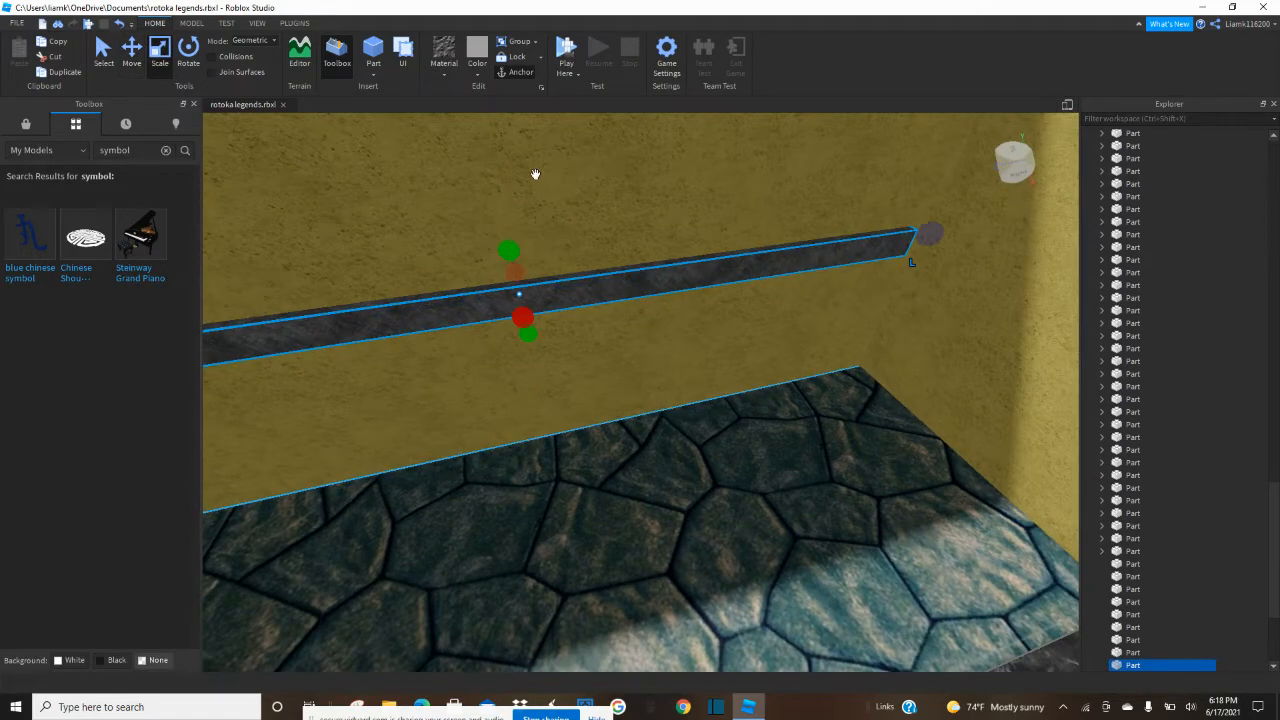
pyautogui.hotkey('ctrl', 'd')
pyautogui.moveTo(922, 237); pyautogui.dragTo(712, 261)
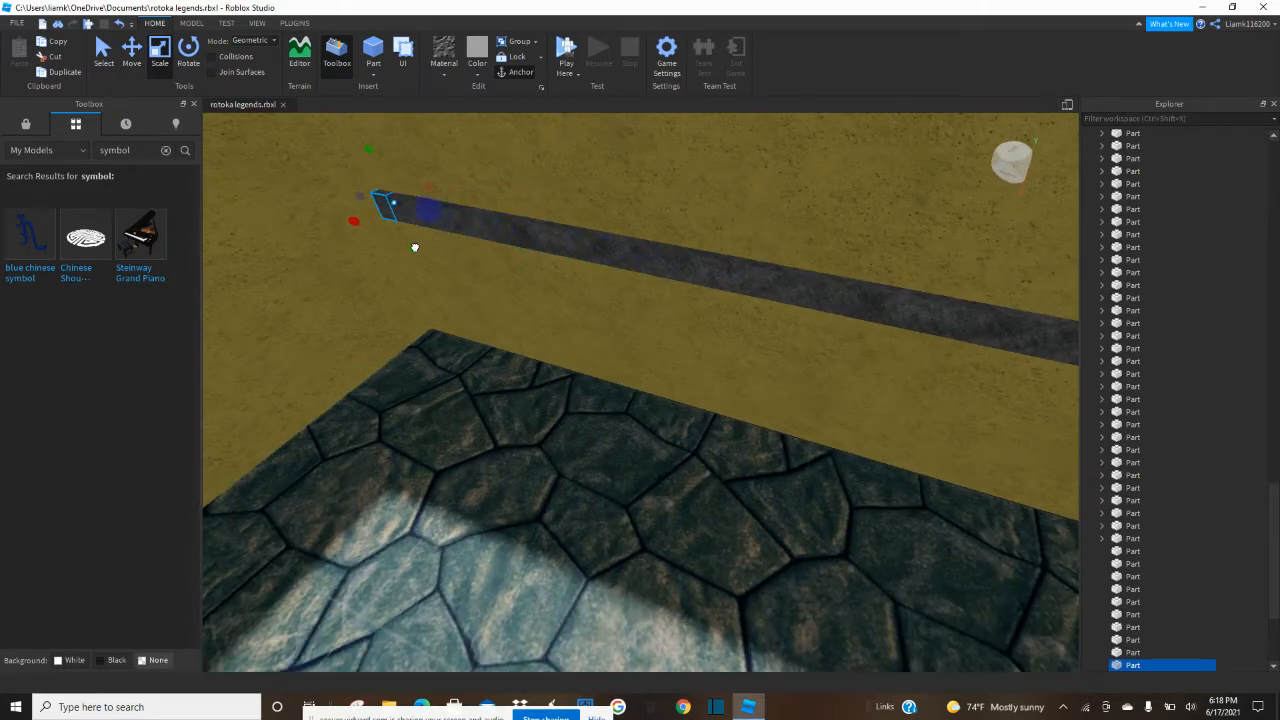
pyautogui.press('f')
pyautogui.moveTo(537, 574); pyautogui.dragTo(477, 624)
pyautogui.scroll(-5, 477, 624)
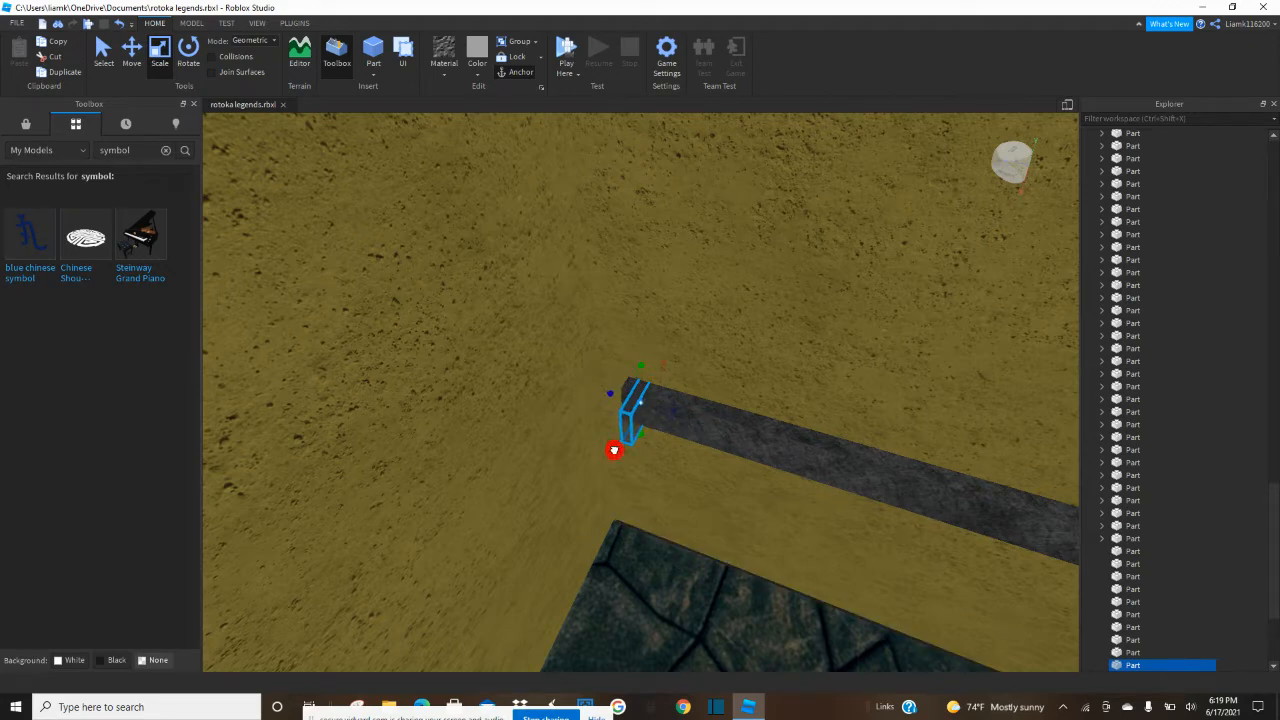
# Copy the small slate block along the shelf's front, repeating it in pairs to form six evenly spaced teeth.
pyautogui.hotkey('ctrl', '2')
pyautogui.hotkey('ctrl', 'd')
pyautogui.moveTo(740, 439); pyautogui.dragTo(768, 453)
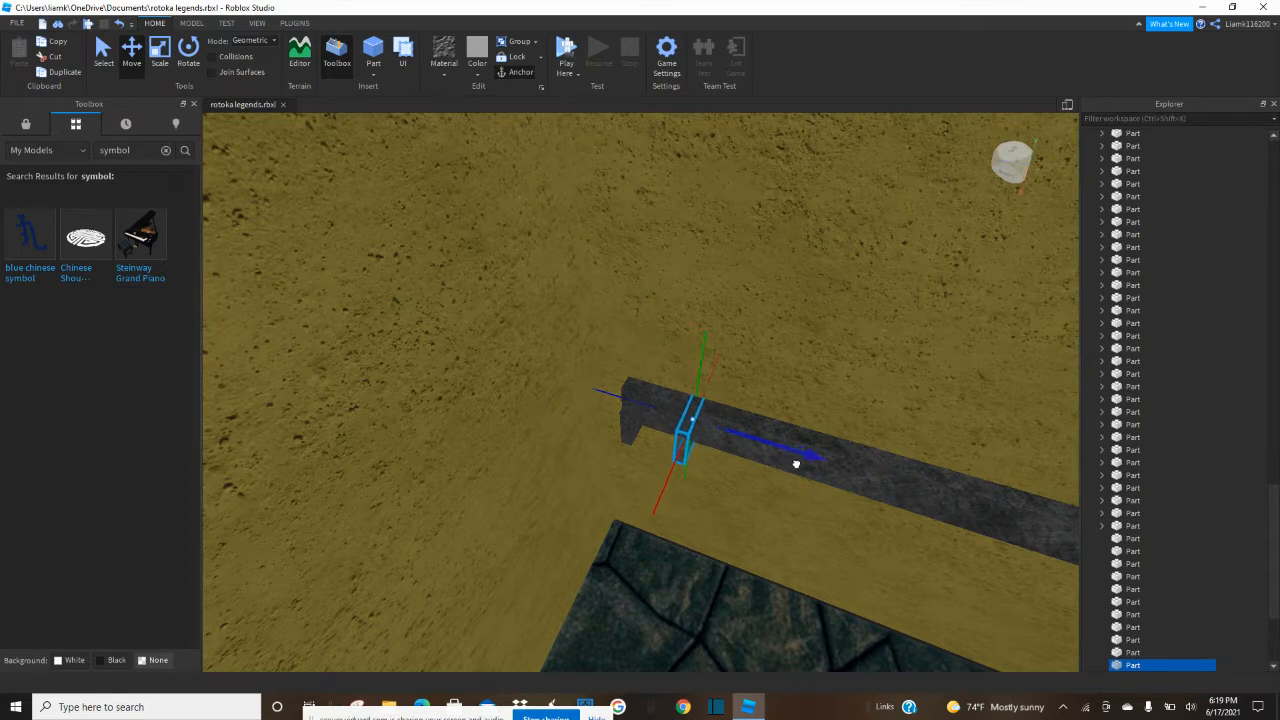
pyautogui.keyDown('ctrl'); pyautogui.click(632, 428); pyautogui.keyUp('ctrl')
pyautogui.moveTo(670, 443); pyautogui.dragTo(674, 443, button='right')
pyautogui.press('s')
pyautogui.press('d')
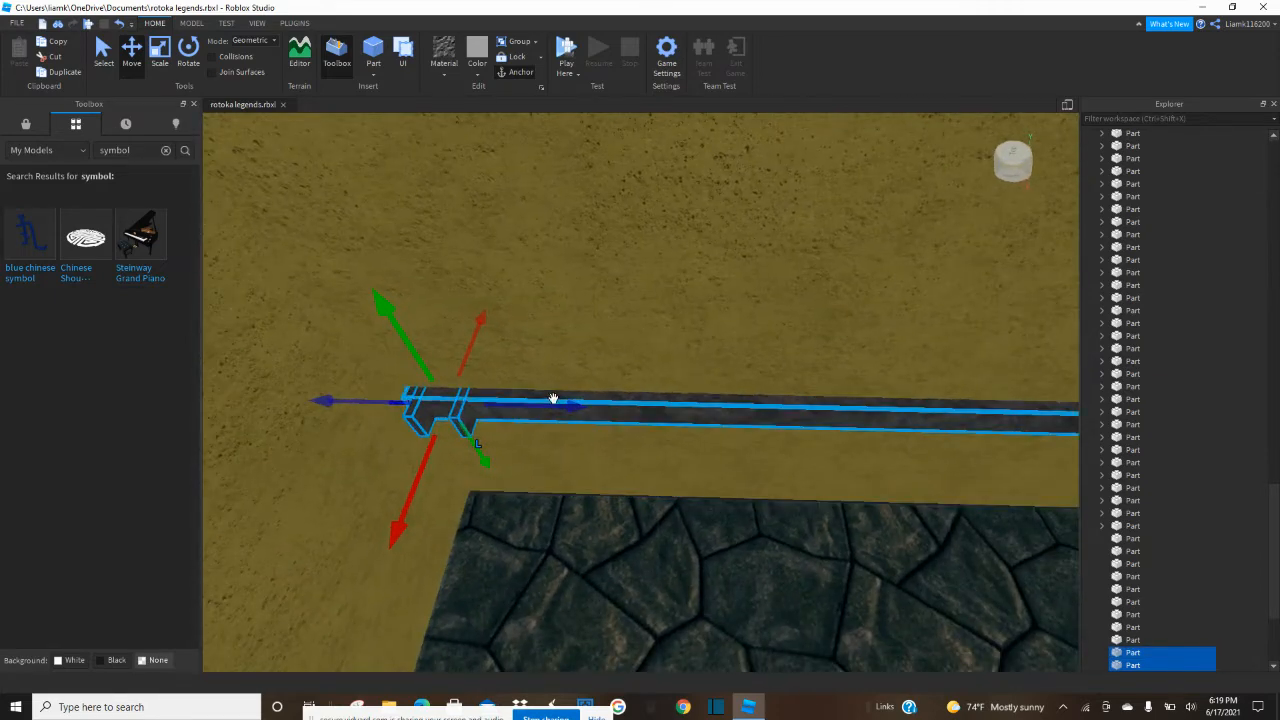
pyautogui.moveTo(571, 411); pyautogui.dragTo(635, 429)
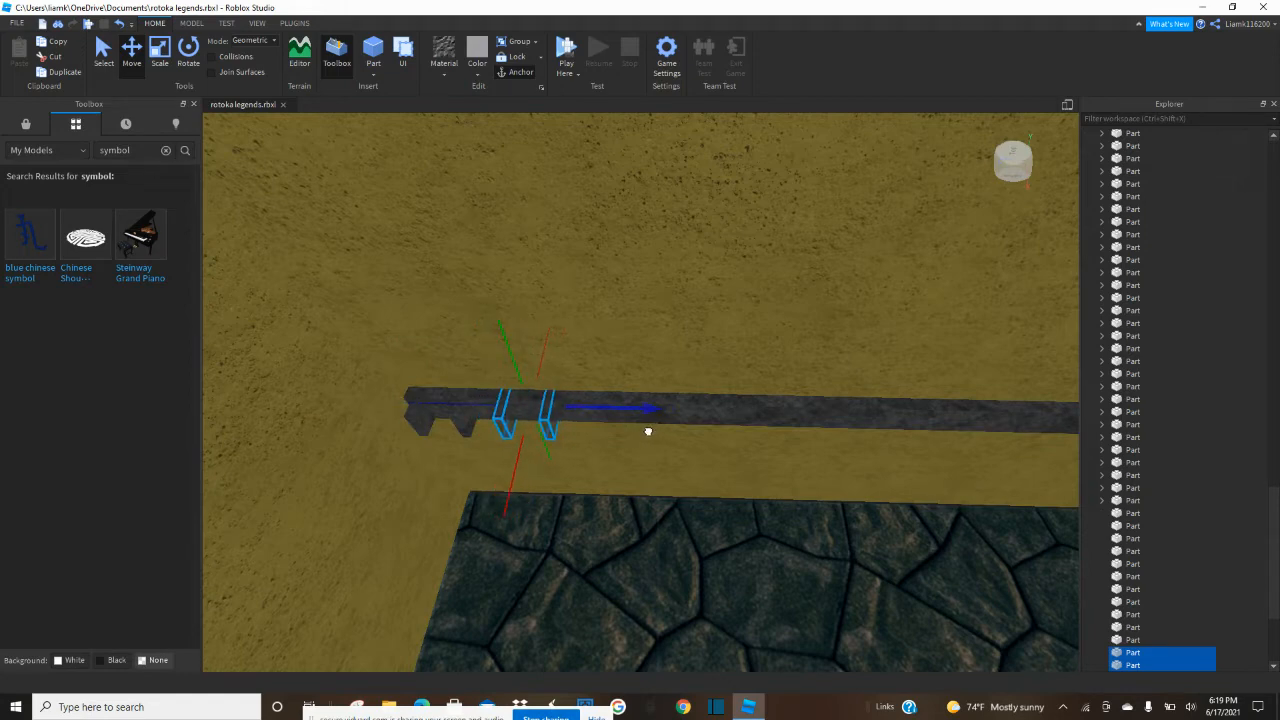
pyautogui.moveTo(649, 431); pyautogui.dragTo(745, 423)
# Repeat the group of six slate teeth along the rest of the shelf until the row reaches its far end.
pyautogui.keyDown('ctrl'); pyautogui.click(551, 428); pyautogui.keyUp('ctrl')
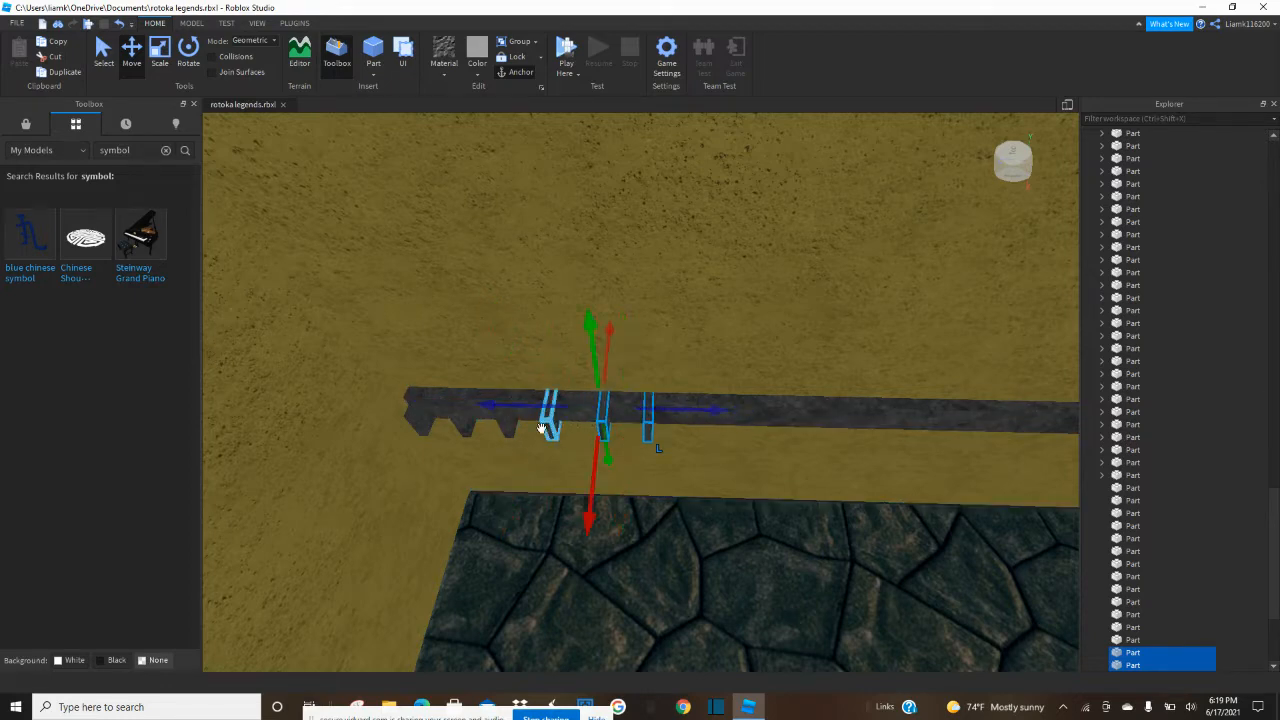
pyautogui.keyDown('ctrl'); pyautogui.click(503, 428); pyautogui.keyUp('ctrl')
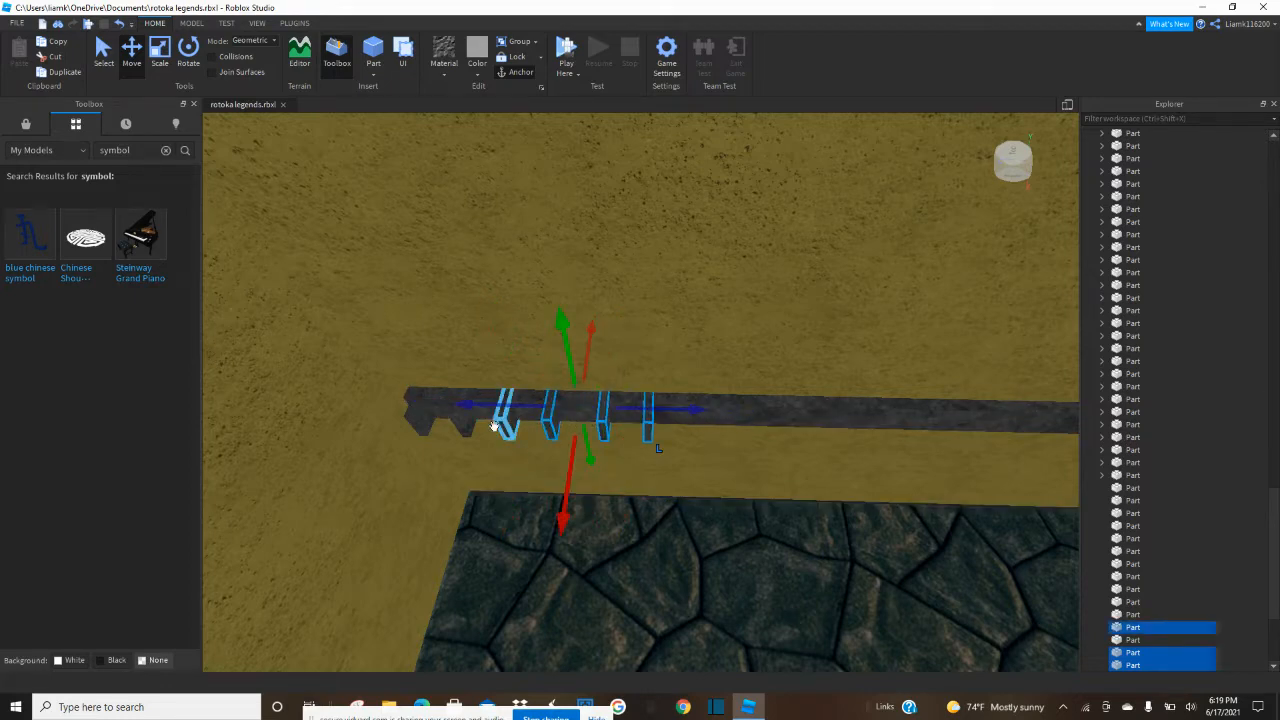
pyautogui.keyDown('ctrl'); pyautogui.click(421, 421); pyautogui.keyUp('ctrl')
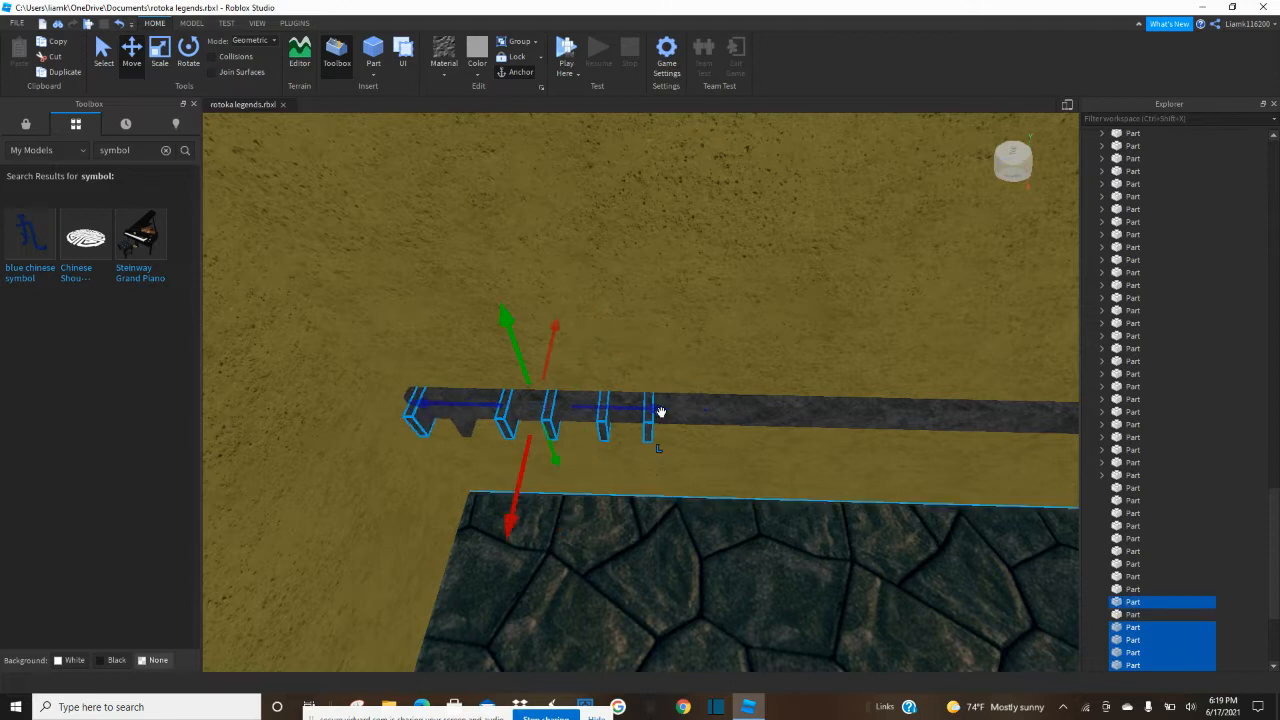
pyautogui.keyDown('ctrl'); pyautogui.click(460, 424); pyautogui.keyUp('ctrl')
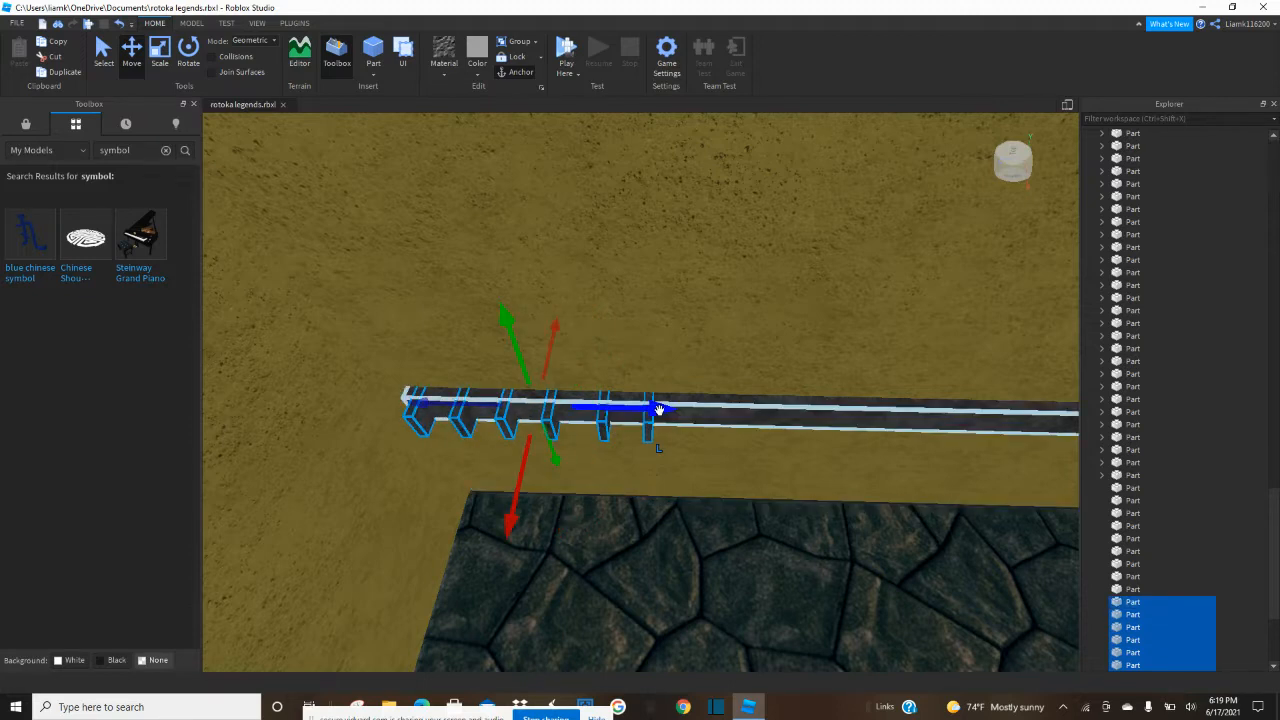
pyautogui.moveTo(654, 411); pyautogui.dragTo(929, 426)
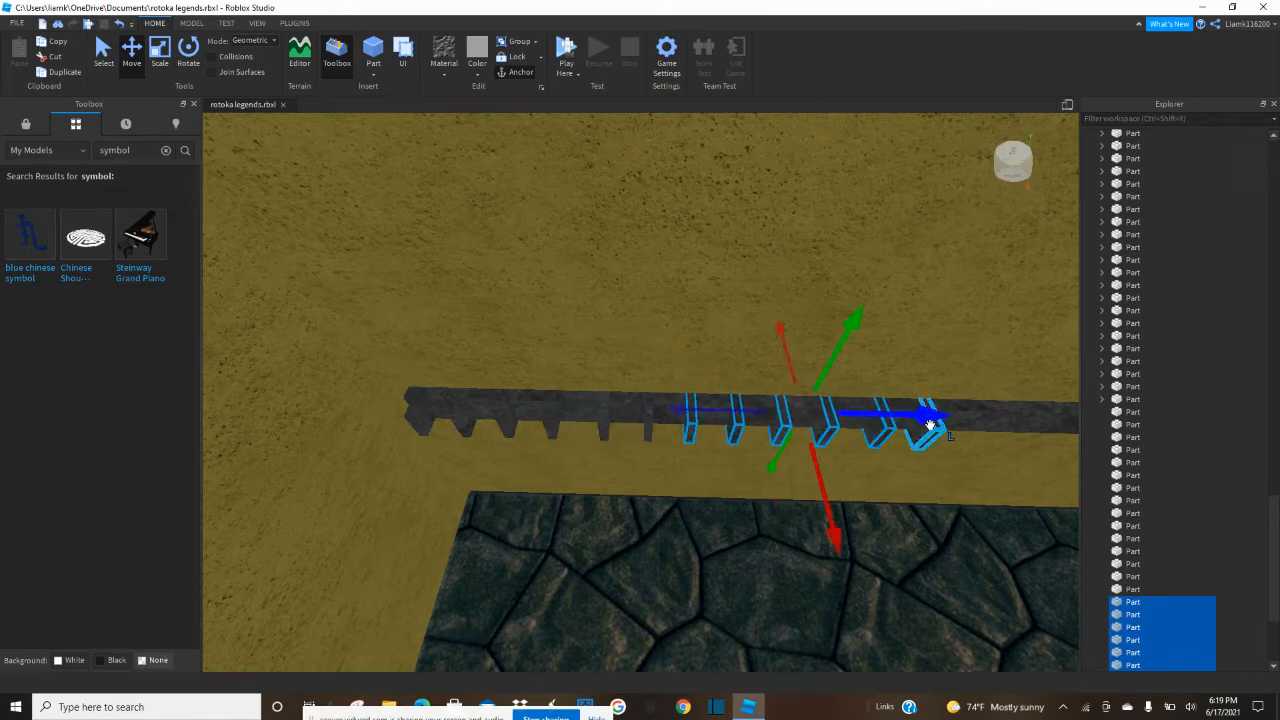
pyautogui.press('s')
pyautogui.press('d')
pyautogui.scroll(2, 870, 424)
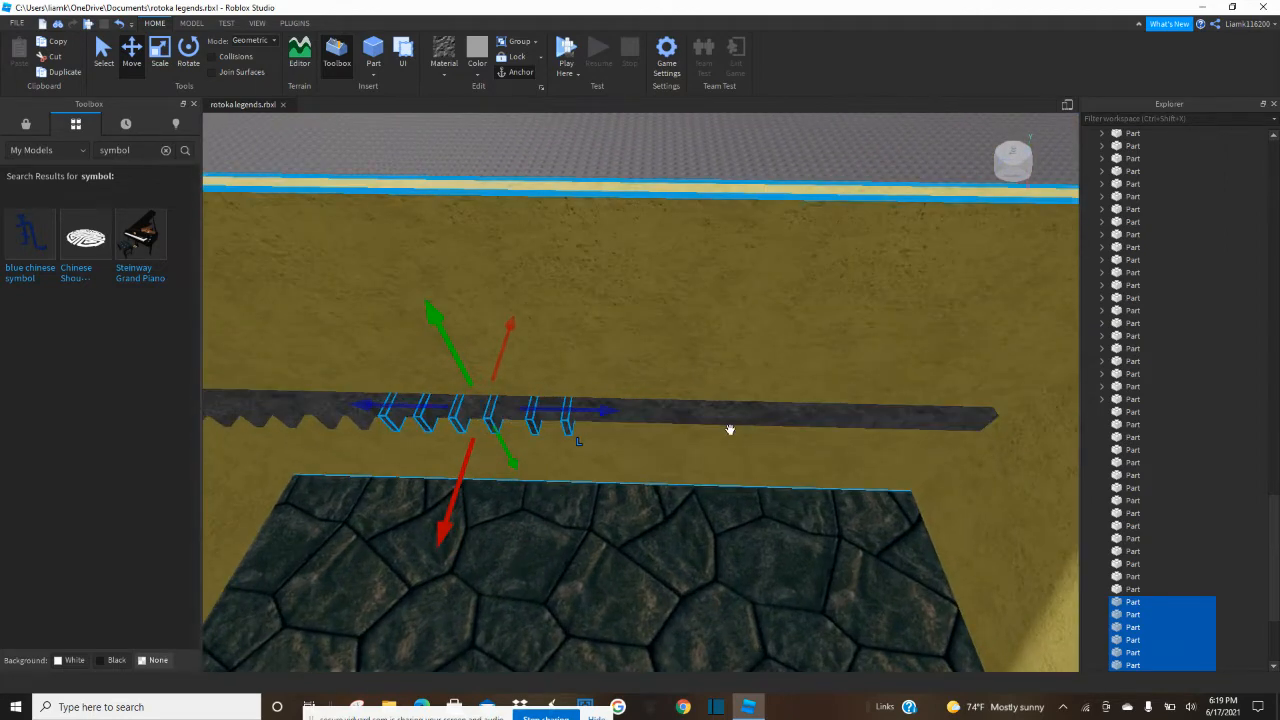
pyautogui.moveTo(614, 414); pyautogui.dragTo(801, 443)
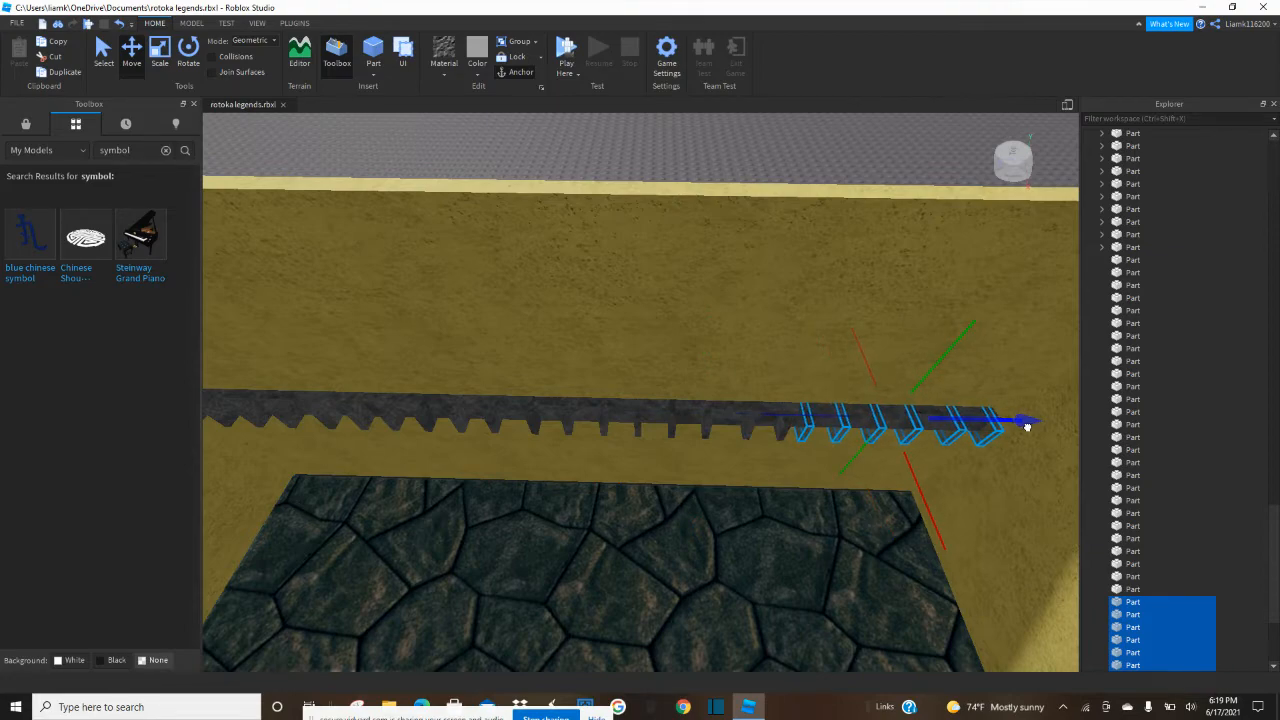
pyautogui.click(608, 153)
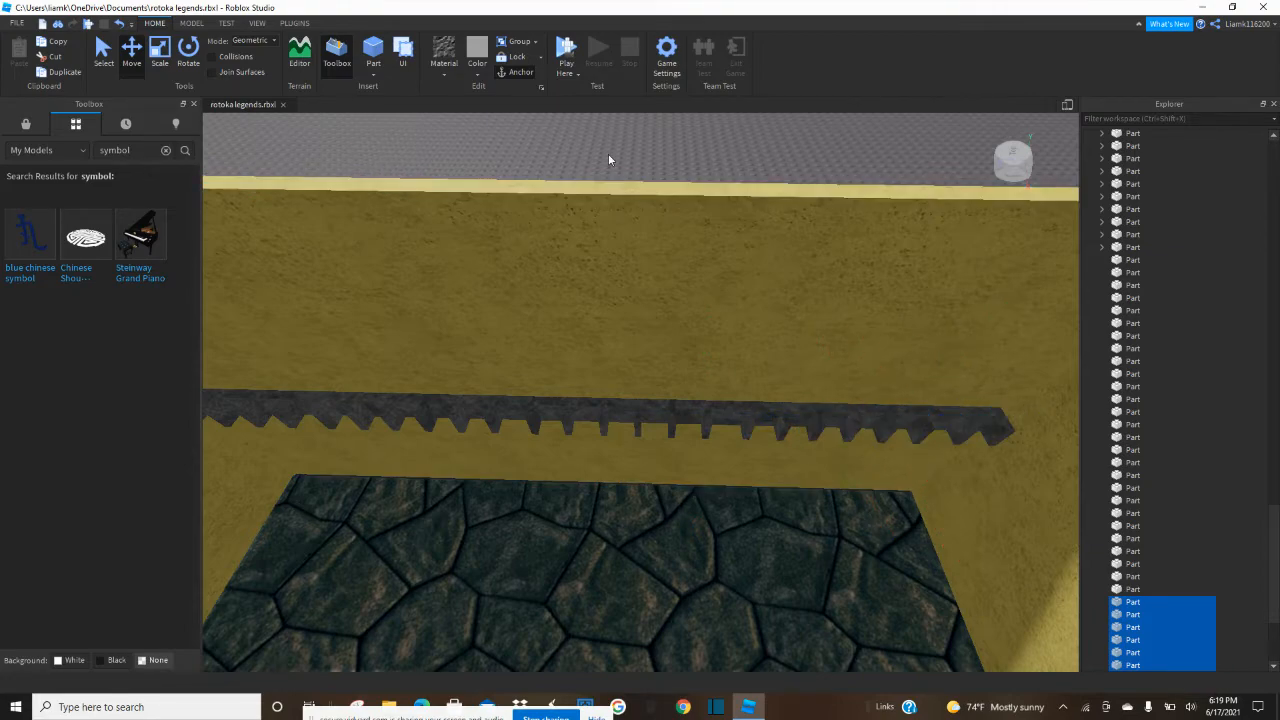
# Duplicate the yellow wall behind the glowing symbol and reduce the copy's height to a thin horizontal strip across the wall.
pyautogui.moveTo(604, 161); pyautogui.dragTo(881, 405, button='right')
pyautogui.moveTo(779, 418); pyautogui.dragTo(751, 380, button='right')
pyautogui.click(878, 370)
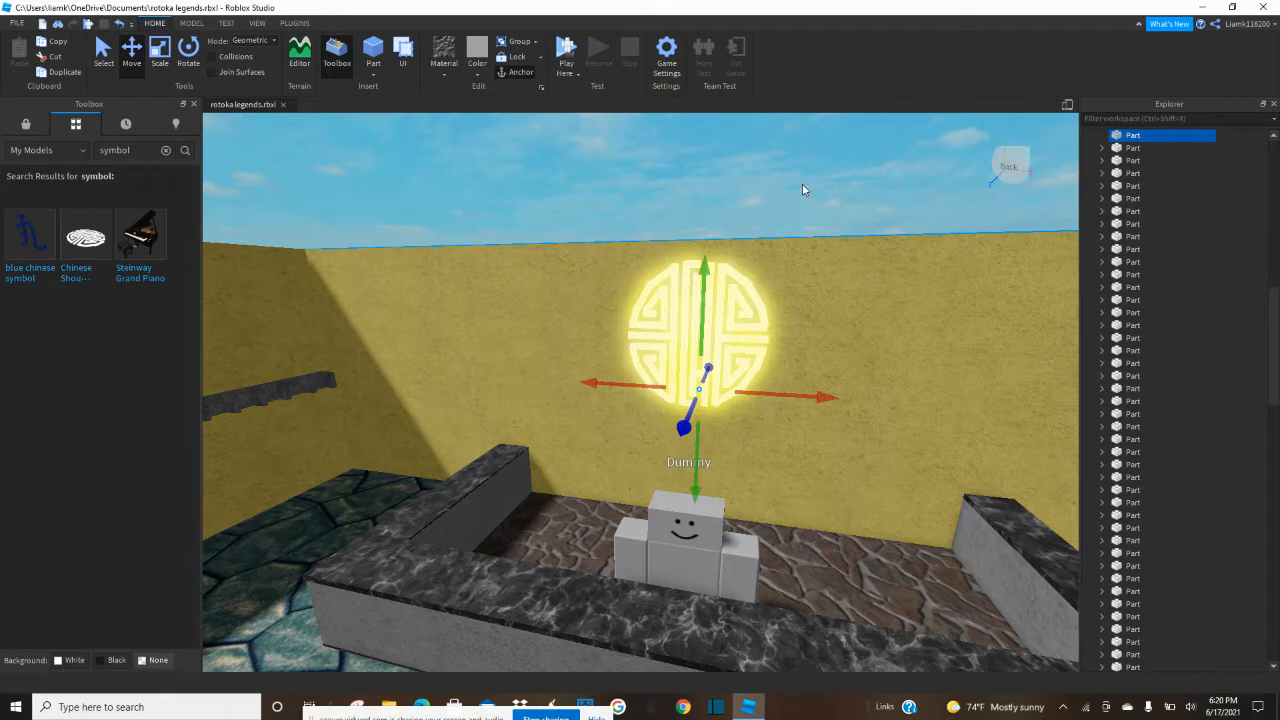
pyautogui.click(167, 58)
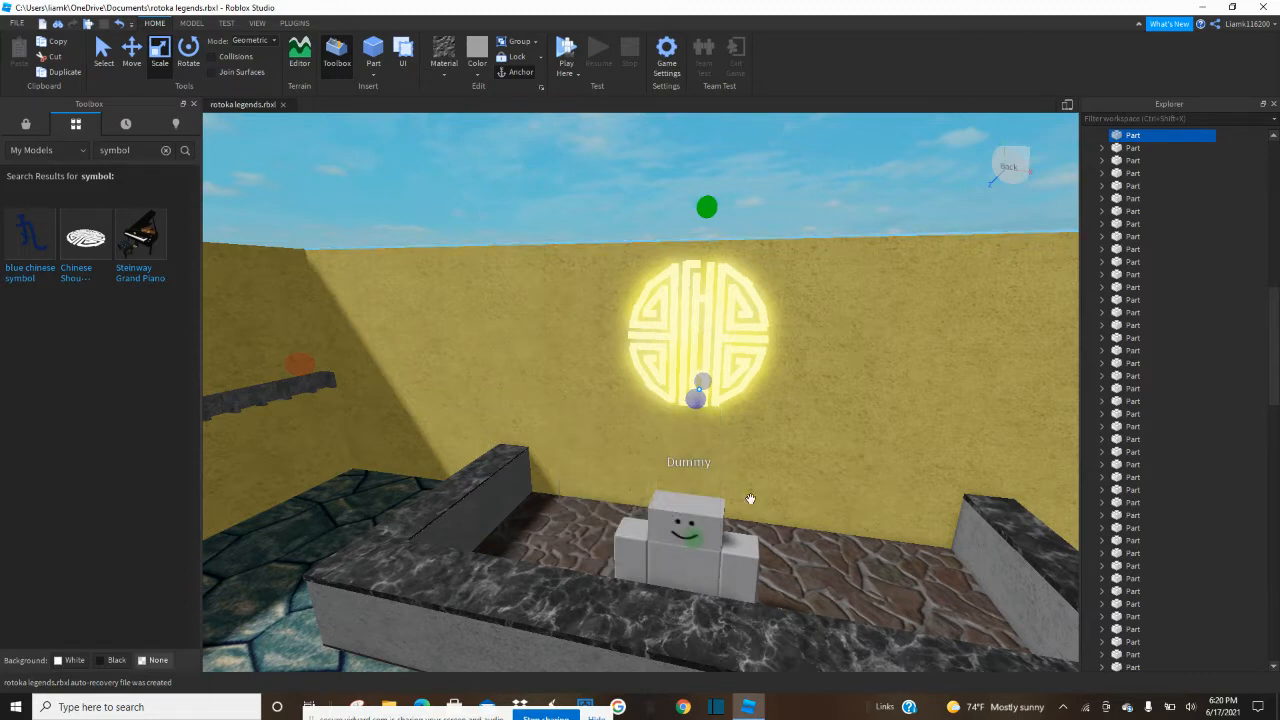
pyautogui.click(691, 534)
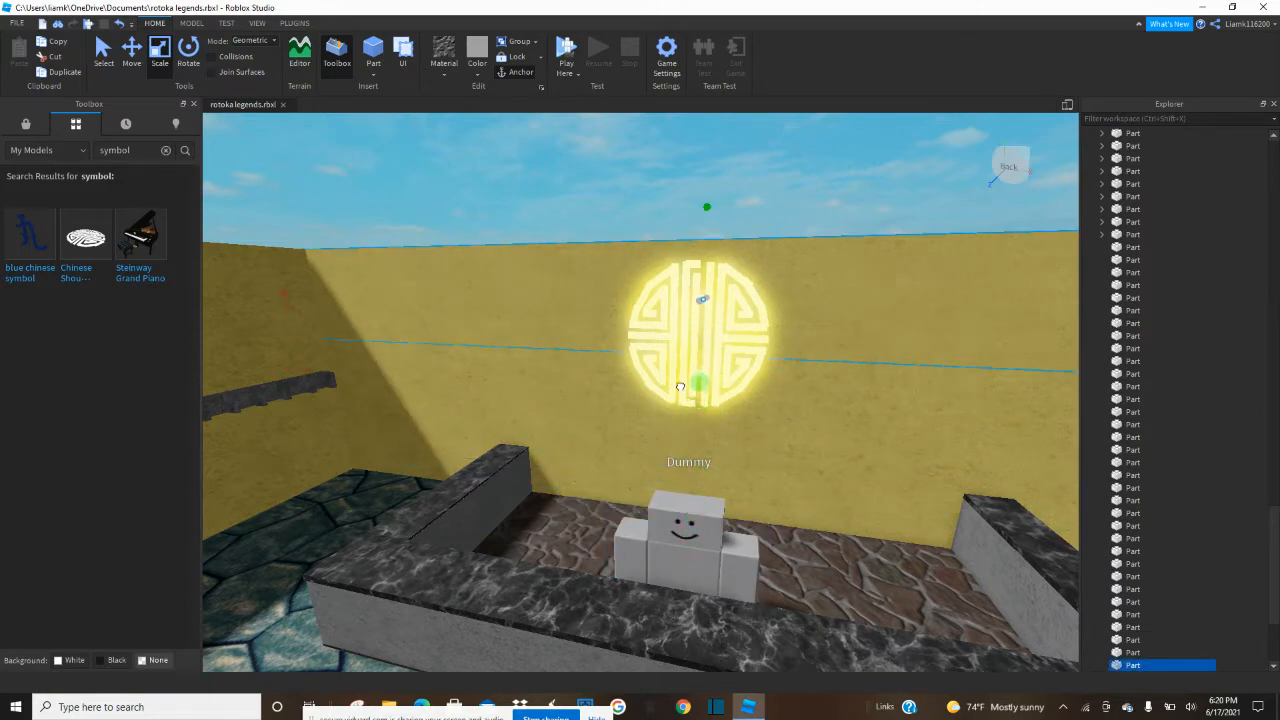
pyautogui.moveTo(707, 207); pyautogui.dragTo(699, 269)
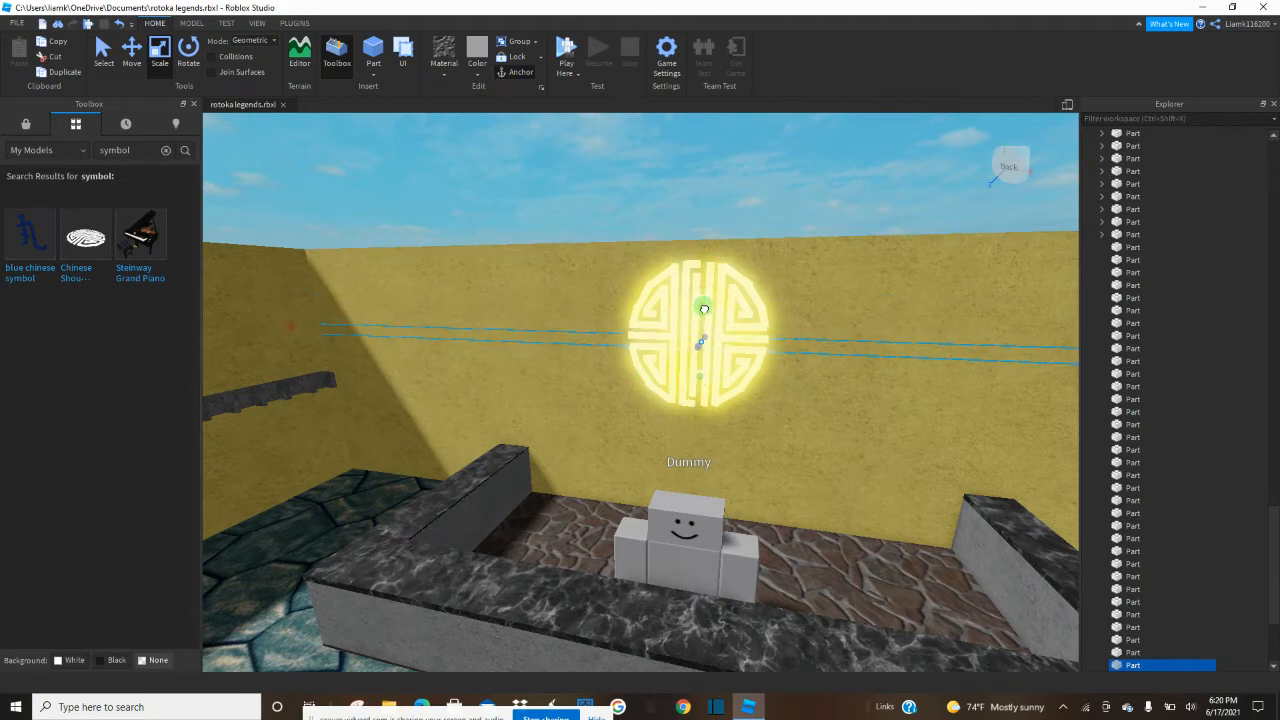
pyautogui.moveTo(706, 310); pyautogui.dragTo(706, 311)
# Color the thin strip behind the symbol grey and increase its depth so it stands out from the wall.
pyautogui.press('f')
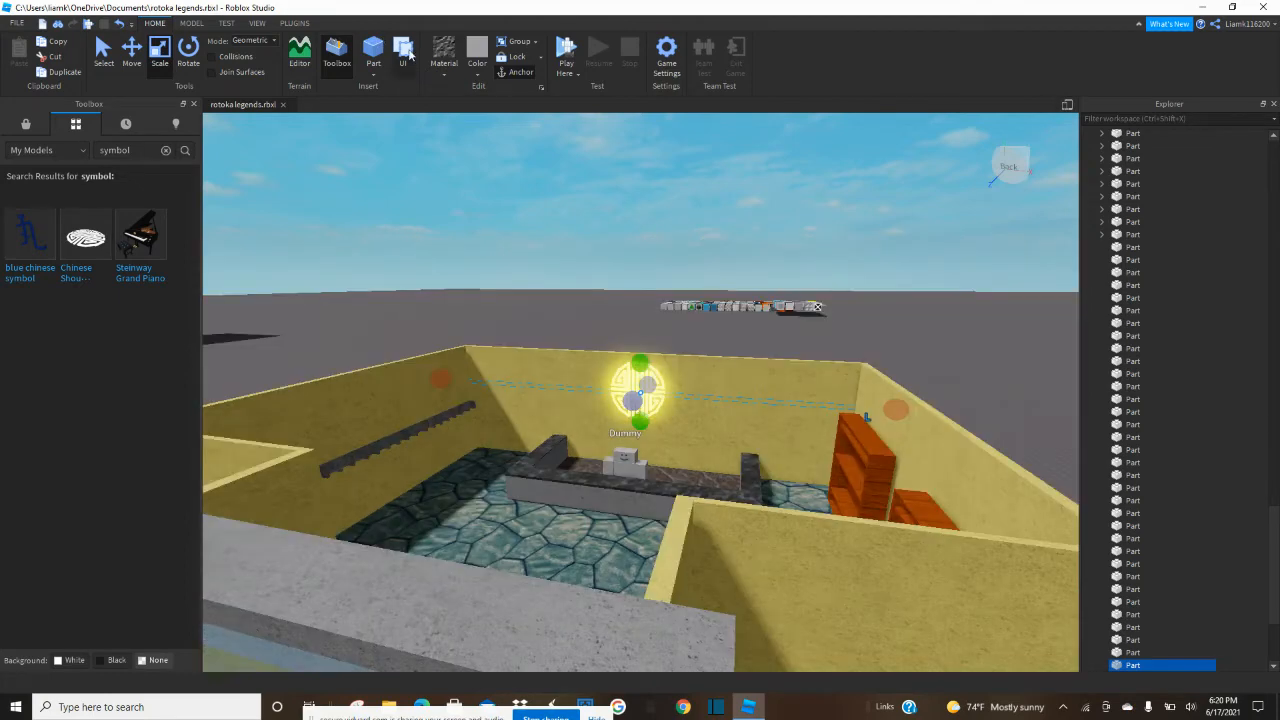
pyautogui.click(480, 74)
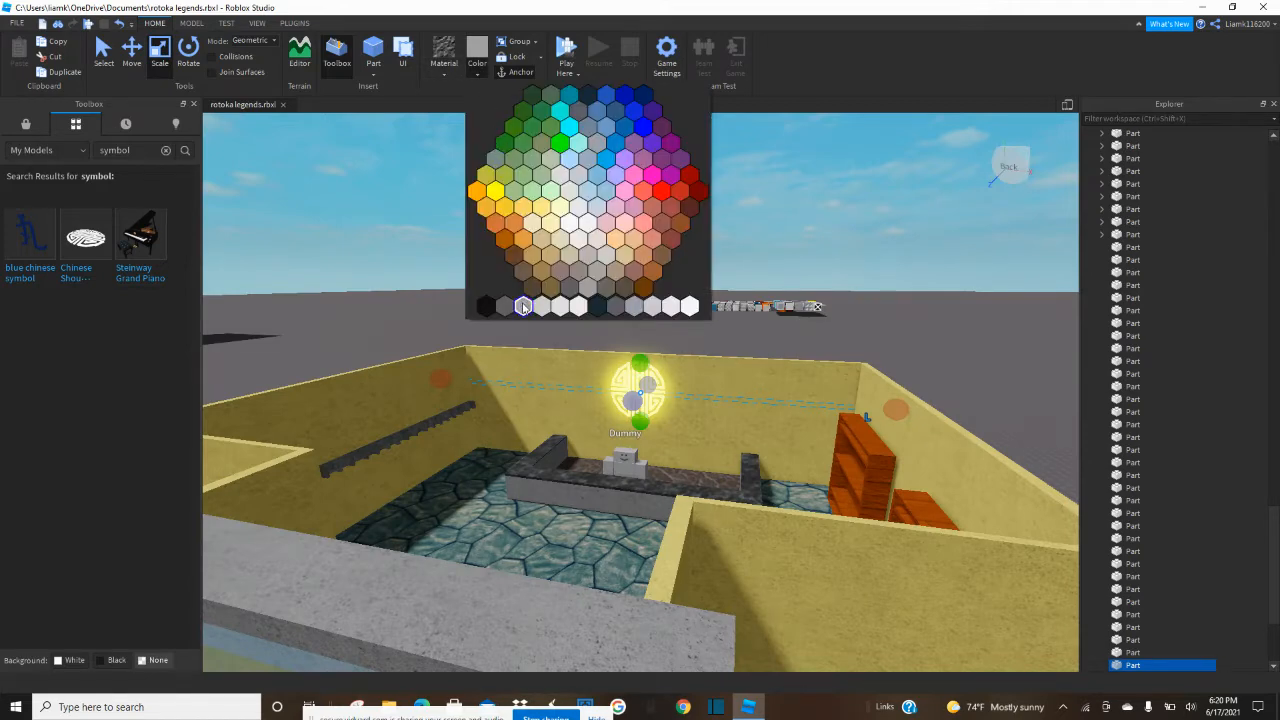
pyautogui.click(523, 307)
pyautogui.press('f')
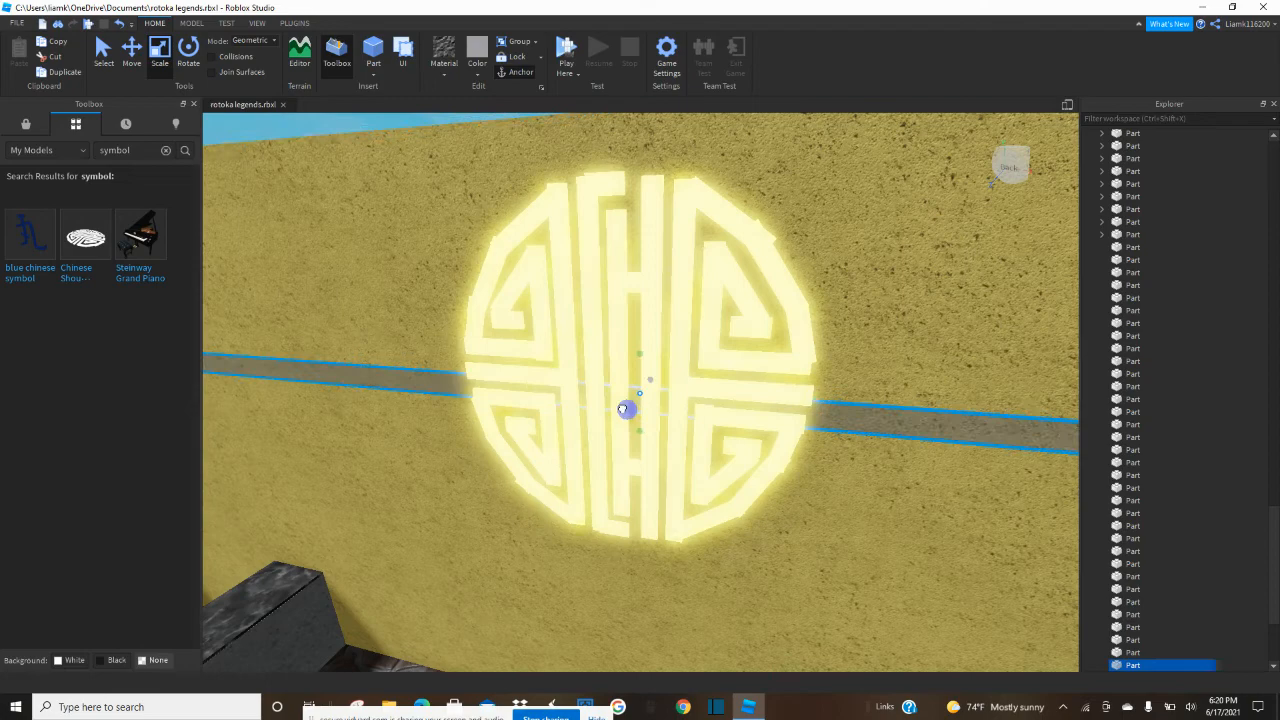
pyautogui.scroll(-10, 640, 420)
pyautogui.moveTo(633, 409); pyautogui.dragTo(636, 361, button='right')
# Duplicate the grey strip, shorten the copy to a small piece left of the symbol, and extend it down the wall.
pyautogui.moveTo(551, 314); pyautogui.dragTo(526, 306, button='right')
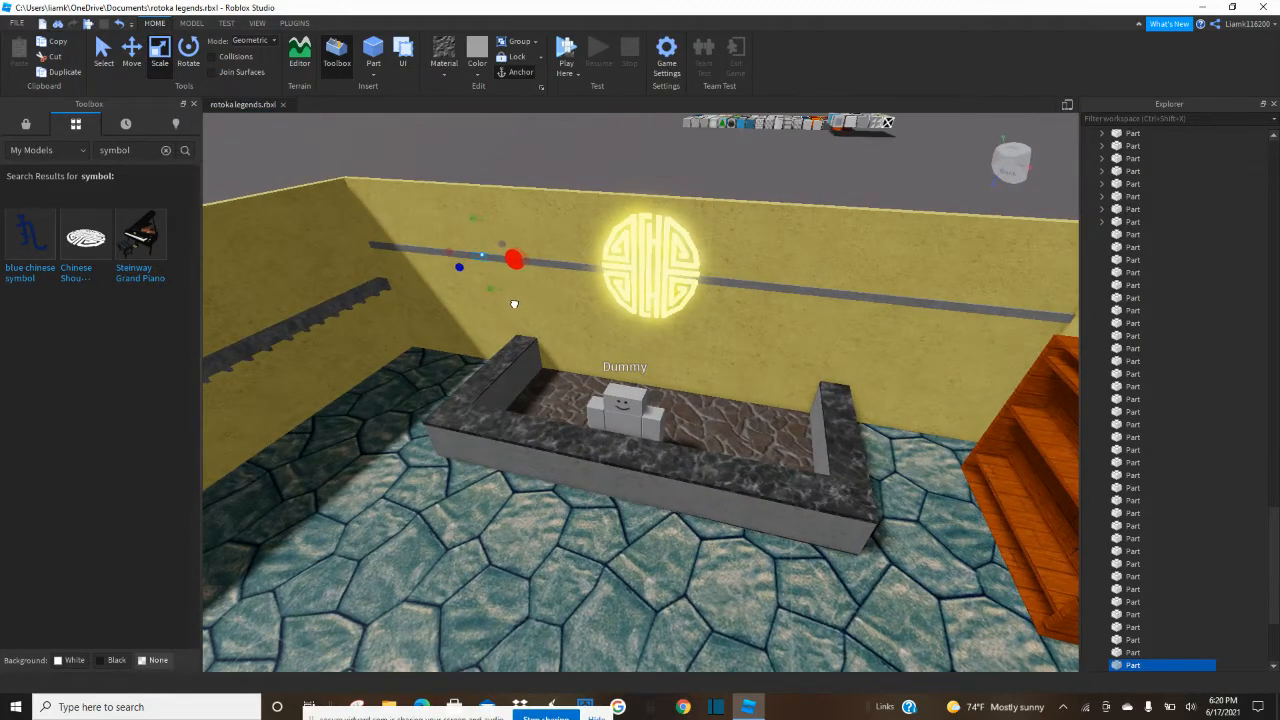
pyautogui.moveTo(511, 303); pyautogui.dragTo(484, 316)
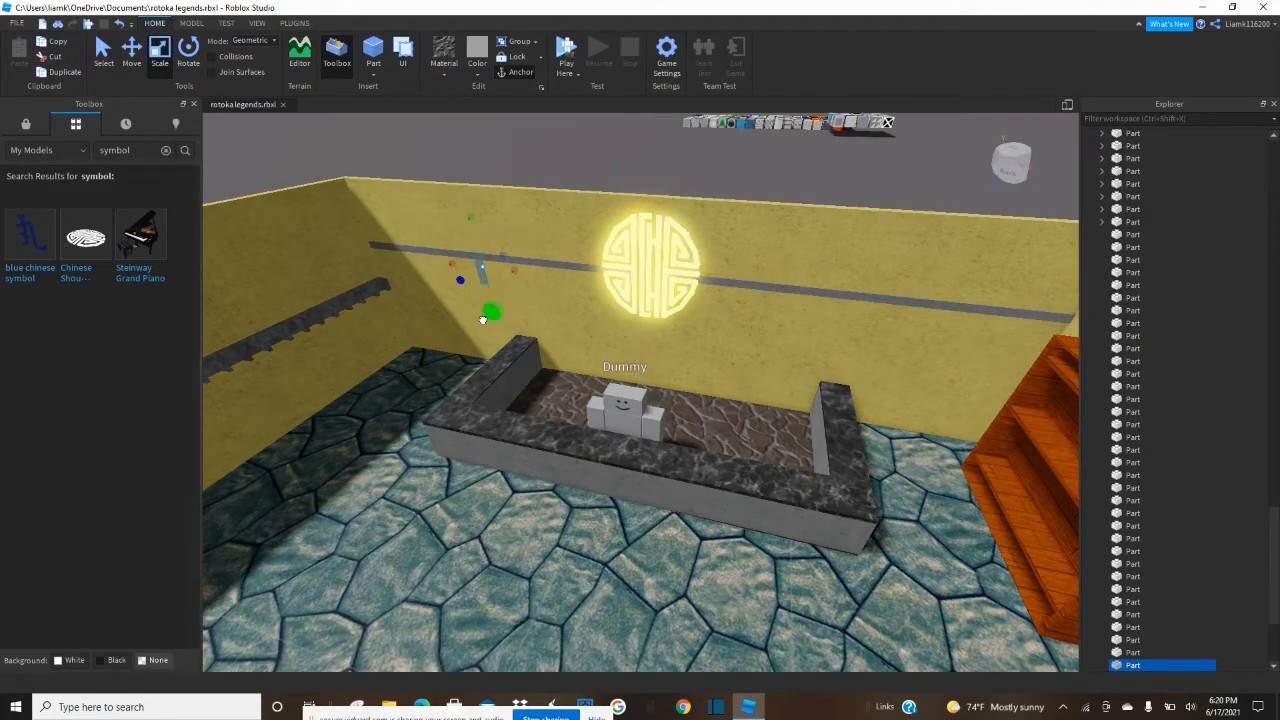
pyautogui.moveTo(484, 360); pyautogui.dragTo(484, 360)
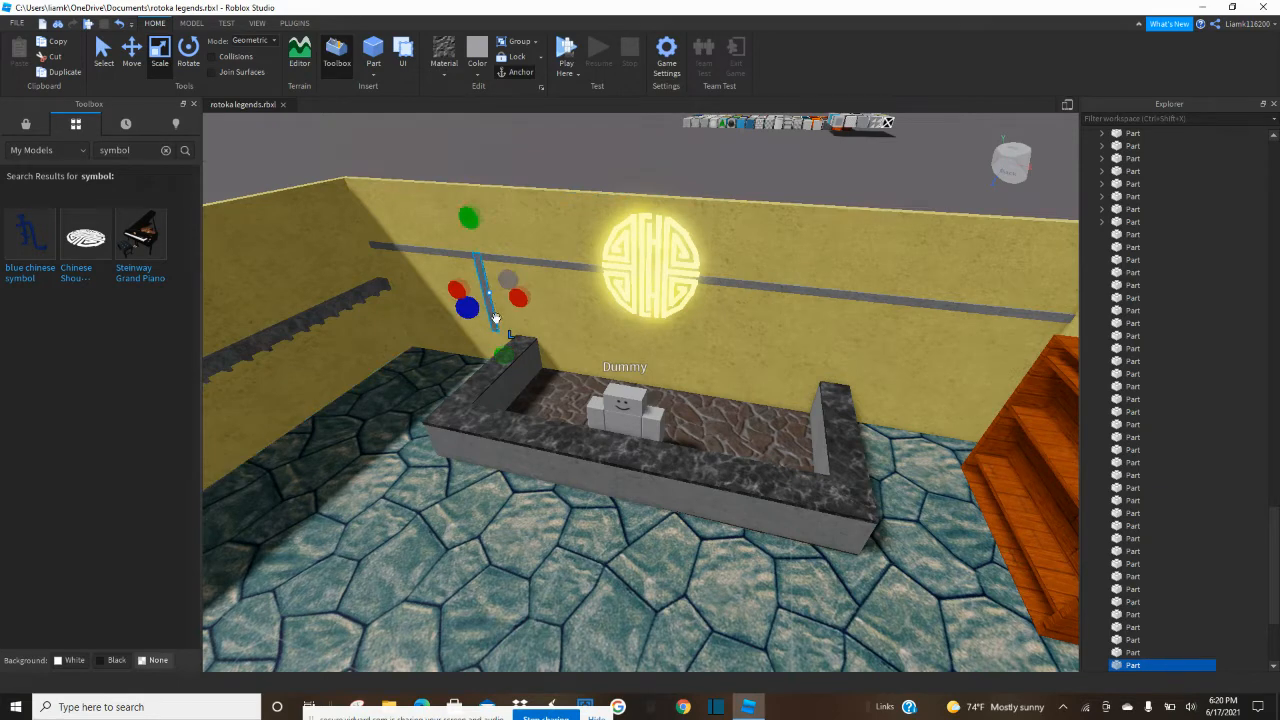
# Duplicate the vertical trim, shrink the copy to its lower end, and stretch it horizontally across the wall behind the counter.
pyautogui.moveTo(469, 218); pyautogui.dragTo(465, 237)
pyautogui.moveTo(474, 298); pyautogui.dragTo(476, 300)
pyautogui.moveTo(528, 332); pyautogui.dragTo(695, 366)
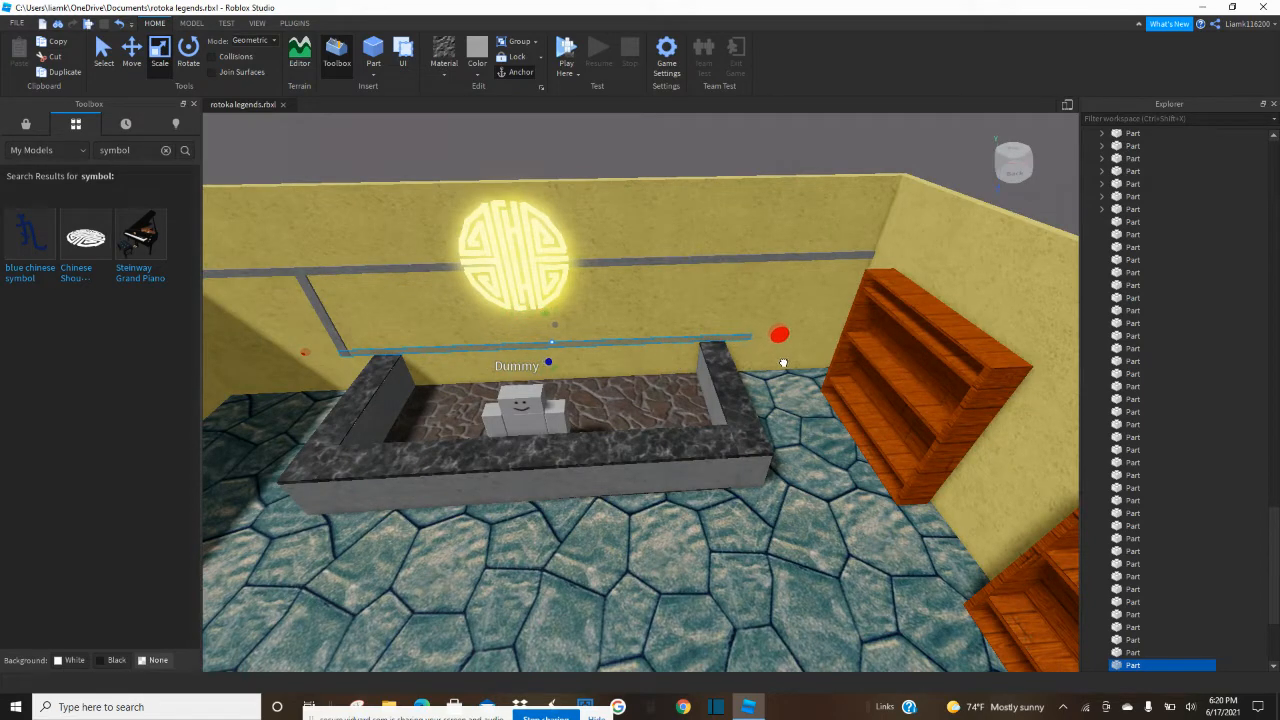
# Duplicate the lower trim, shrink the copy to its right end, extend it up to the upper strip, and narrow it.
pyautogui.moveTo(303, 354); pyautogui.dragTo(708, 368)
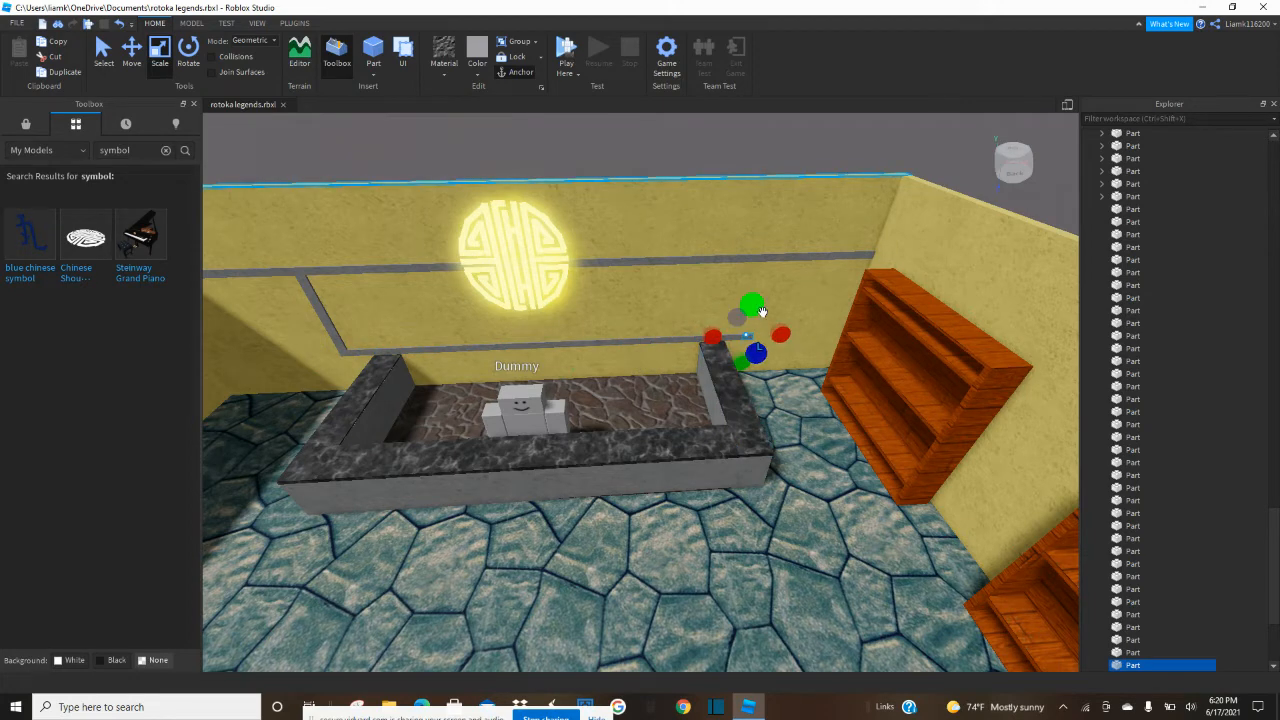
pyautogui.moveTo(749, 299); pyautogui.dragTo(748, 266)
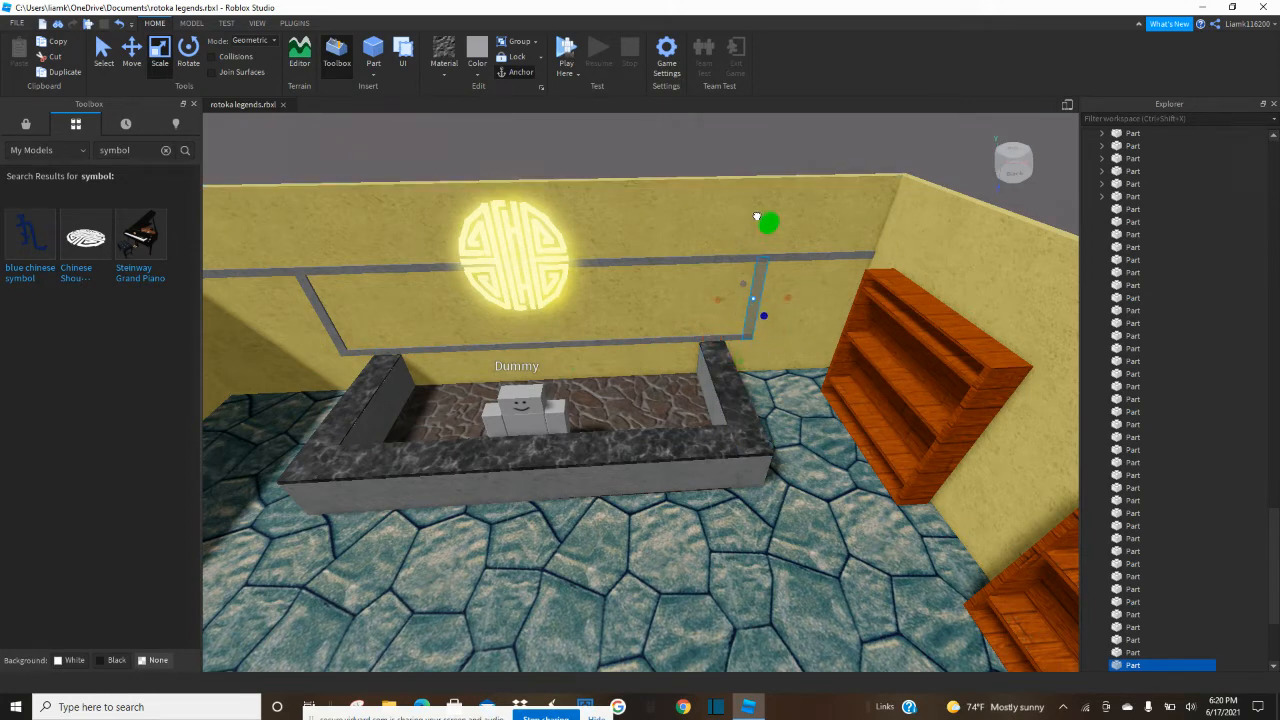
pyautogui.moveTo(757, 216); pyautogui.dragTo(757, 217)
pyautogui.moveTo(717, 301); pyautogui.dragTo(724, 301)
pyautogui.click(609, 137)
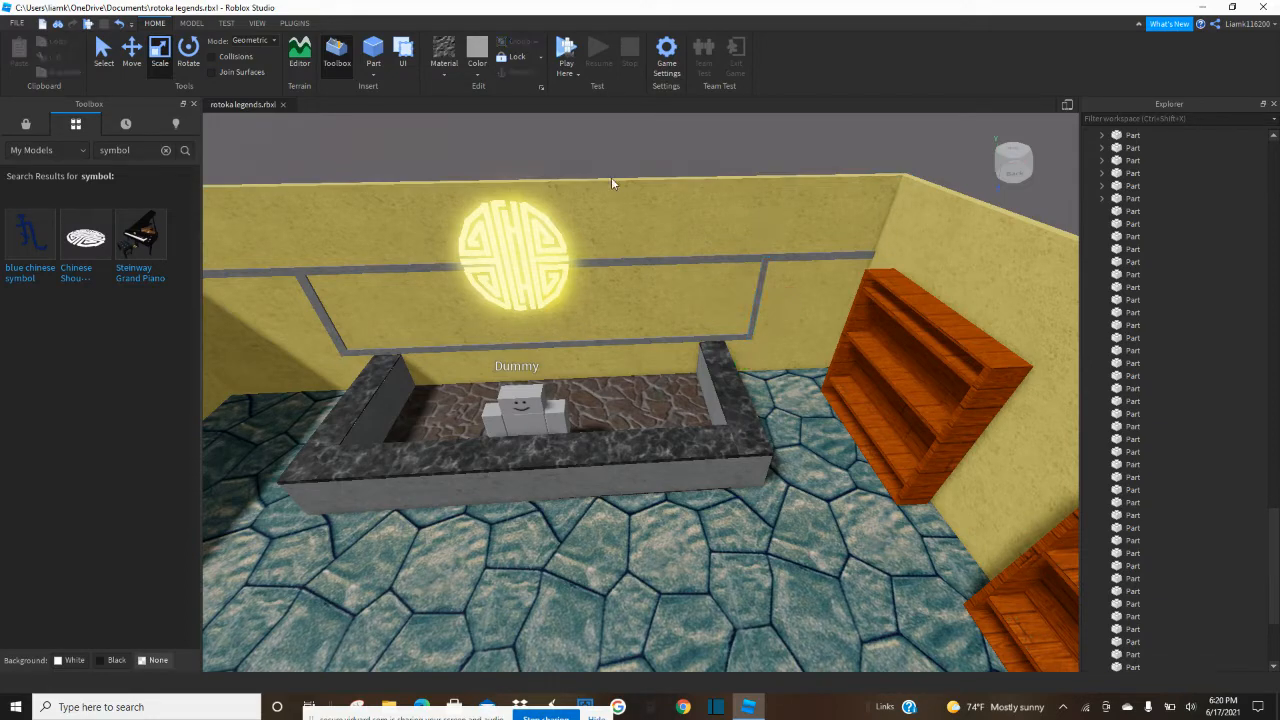
# Fine-tune the width of the right vertical trim piece and check the finished frame around the symbol.
pyautogui.scroll(-2, 611, 185)
pyautogui.scroll(4, 751, 307)
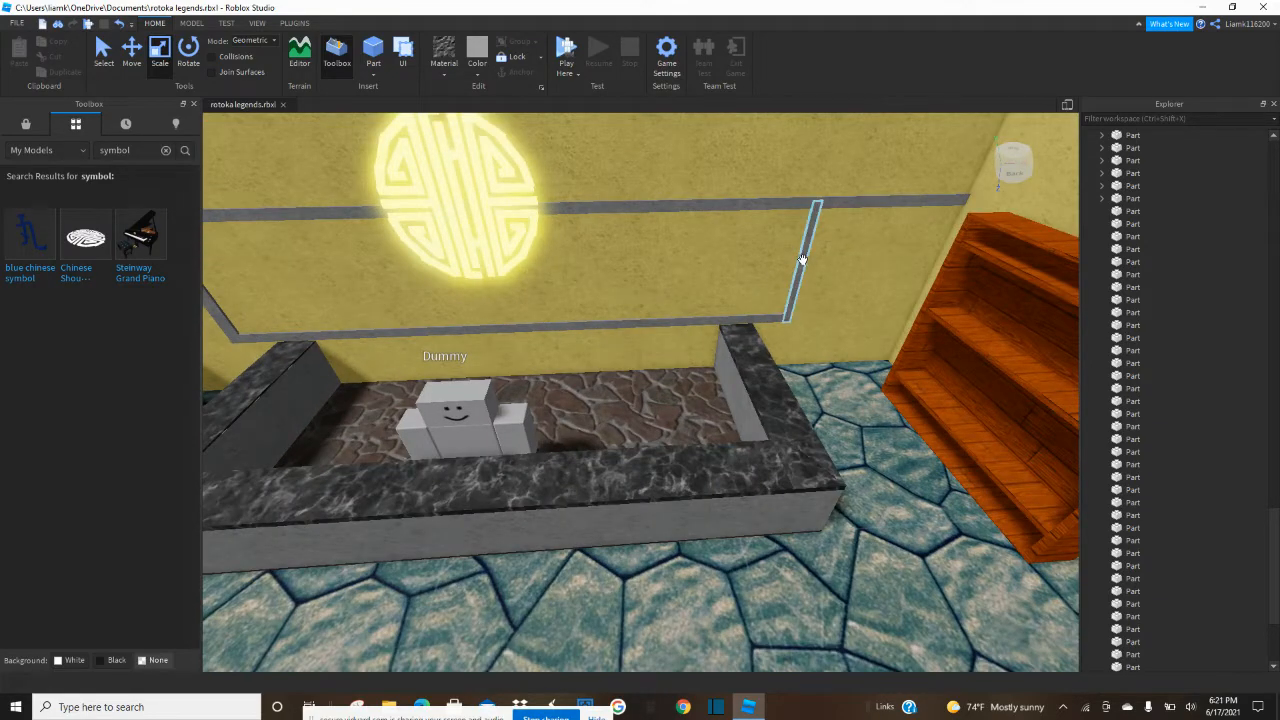
pyautogui.click(802, 260)
pyautogui.moveTo(765, 268); pyautogui.dragTo(761, 268)
pyautogui.scroll(-4, 761, 268)
pyautogui.scroll(-2, 761, 268)
pyautogui.click(676, 207)
pyautogui.scroll(2, 676, 207)
pyautogui.scroll(-2, 676, 207)
pyautogui.scroll(2, 524, 281)
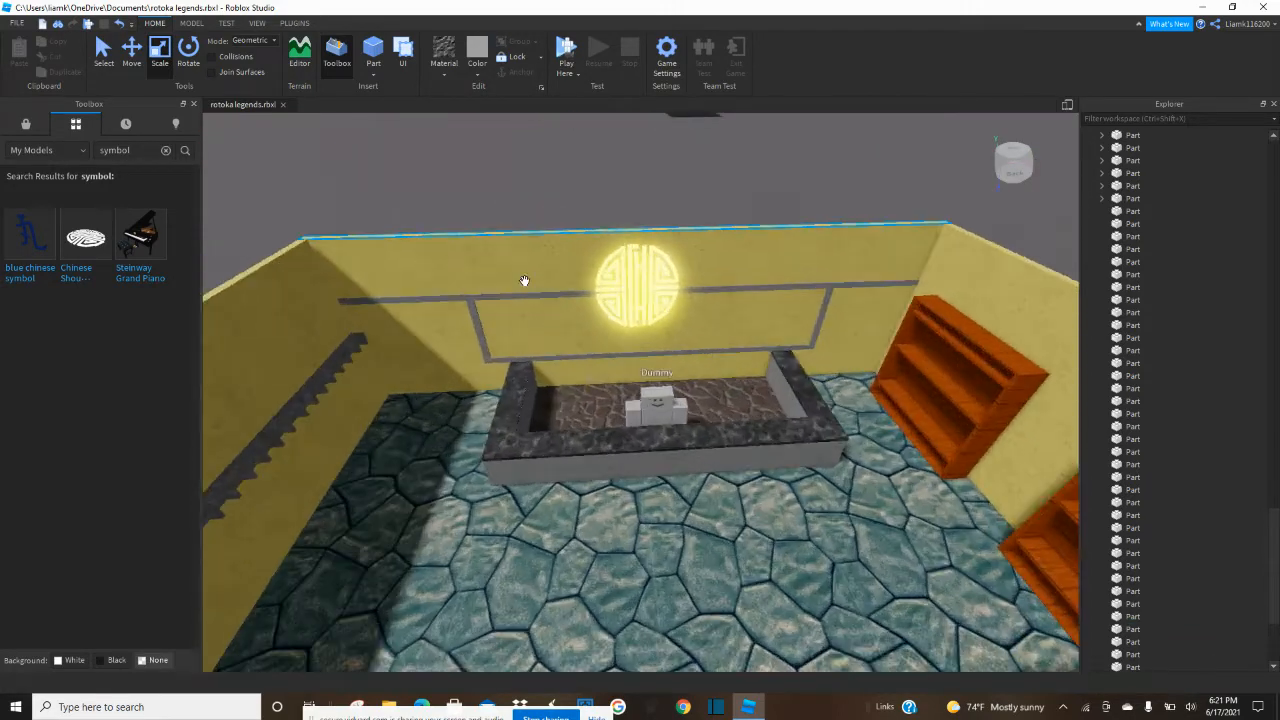
pyautogui.scroll(2, 524, 281)
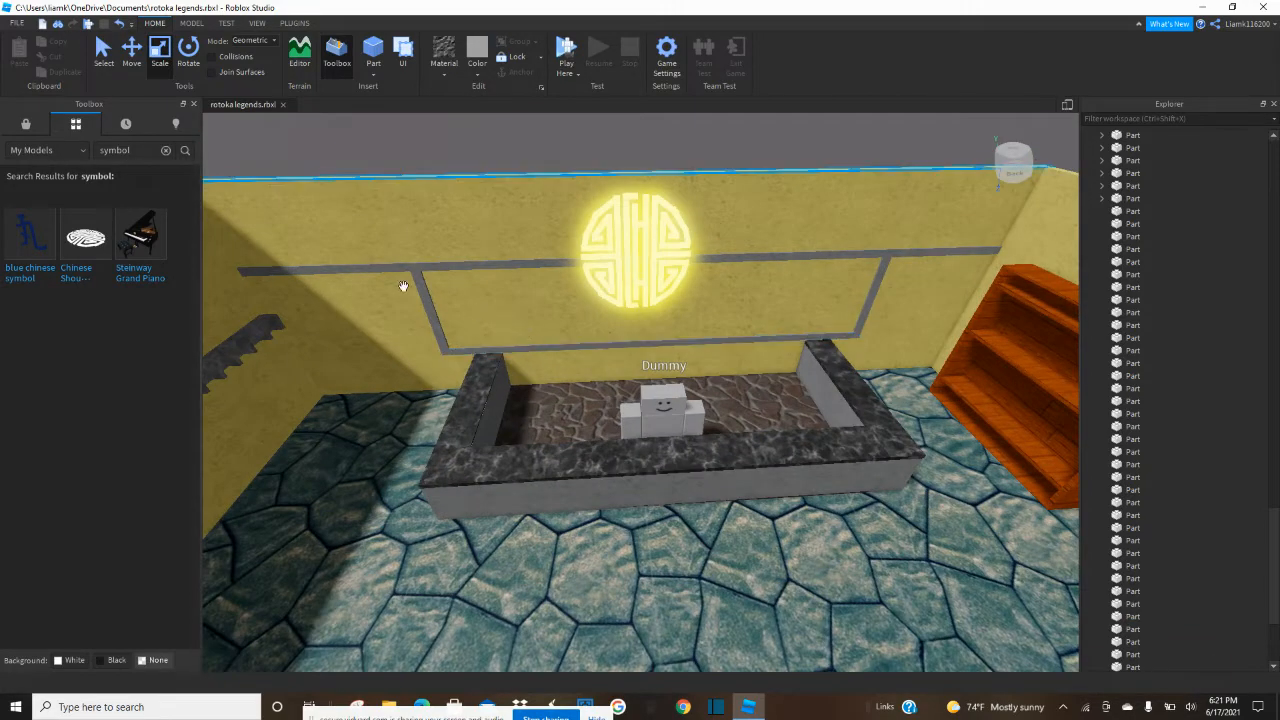
# Duplicate the upper grey strip, shorten the copy to the left corner, and extend it along the wall above the slate shelf.
pyautogui.click(374, 266)
pyautogui.moveTo(374, 266); pyautogui.dragTo(457, 266, button='right')
pyautogui.hotkey('ctrl', 'd')
pyautogui.moveTo(785, 234); pyautogui.dragTo(573, 298, button='right')
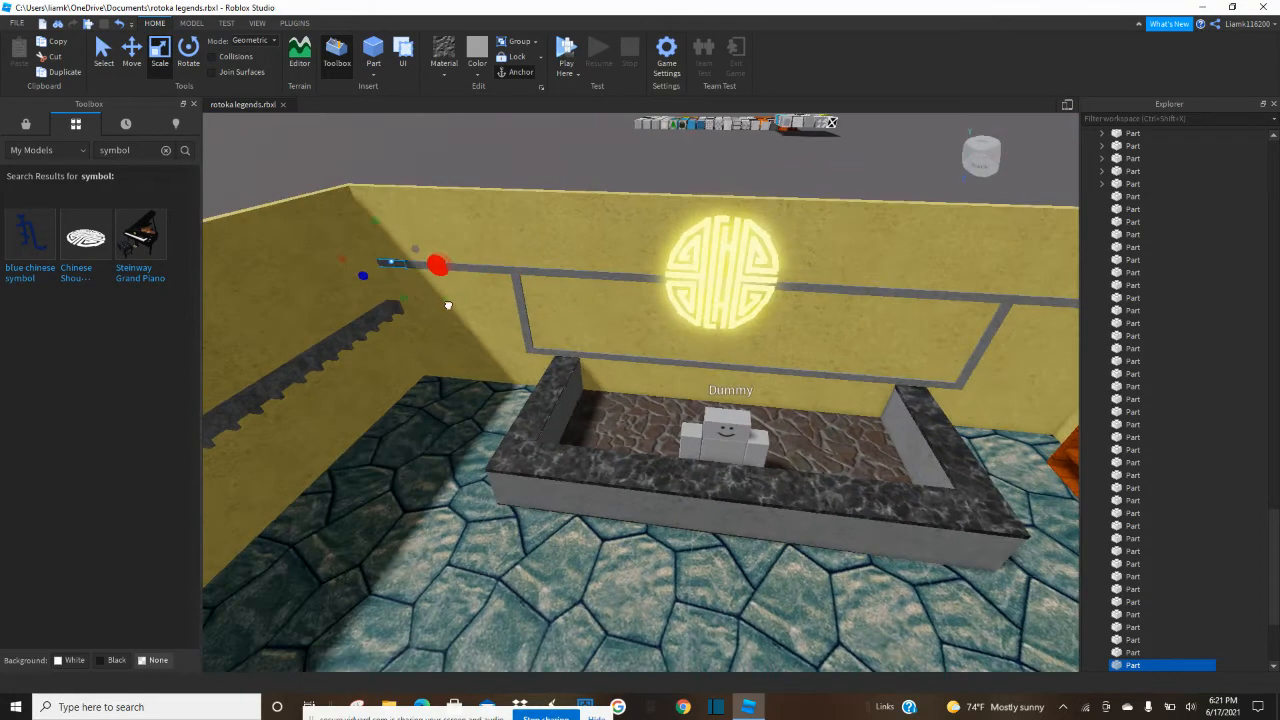
pyautogui.moveTo(307, 303); pyautogui.dragTo(307, 303, button='right')
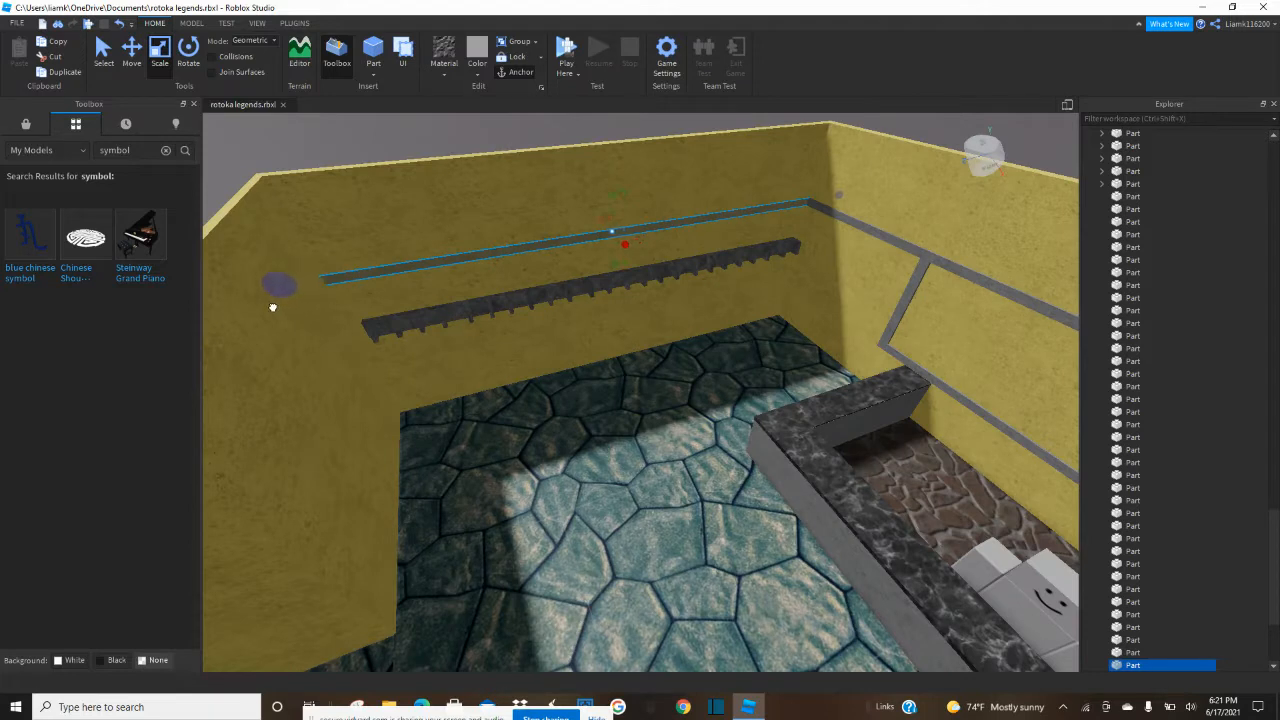
# Duplicate the trim above the shelf, shorten the copy to its far end, and extend it along the adjoining short wall.
pyautogui.moveTo(838, 194); pyautogui.dragTo(485, 296)
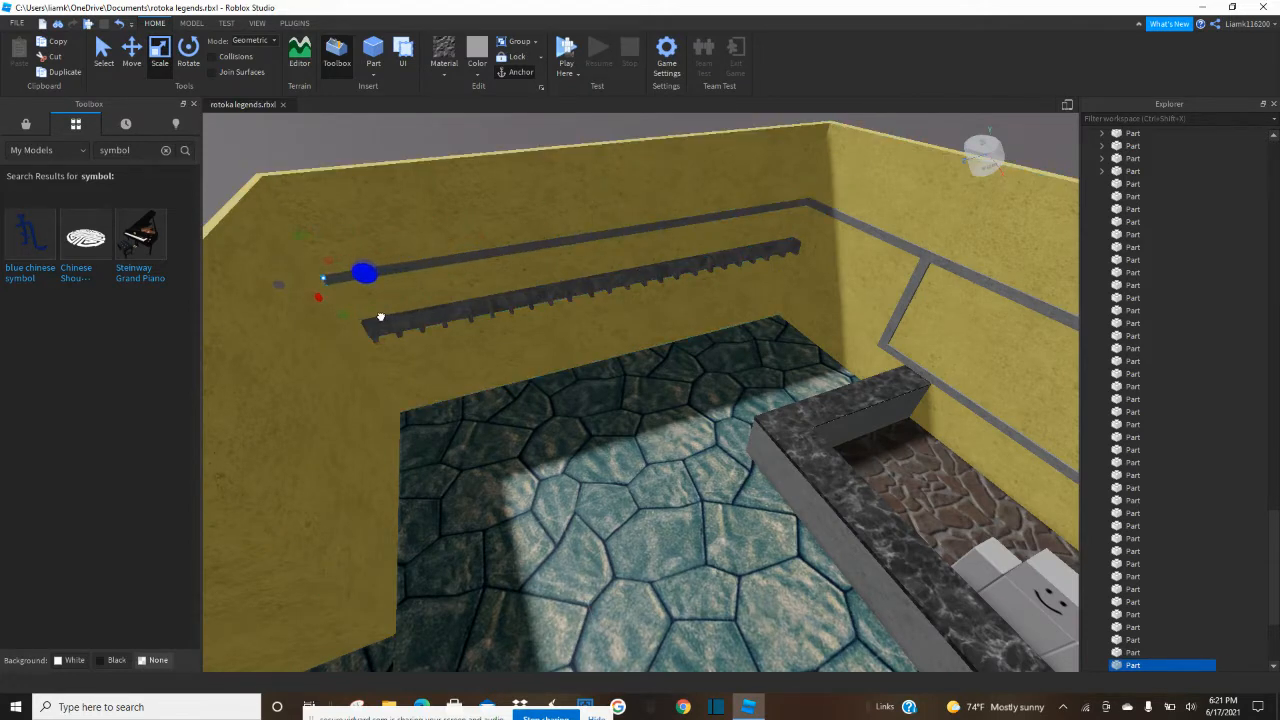
pyautogui.moveTo(319, 295); pyautogui.dragTo(251, 497)
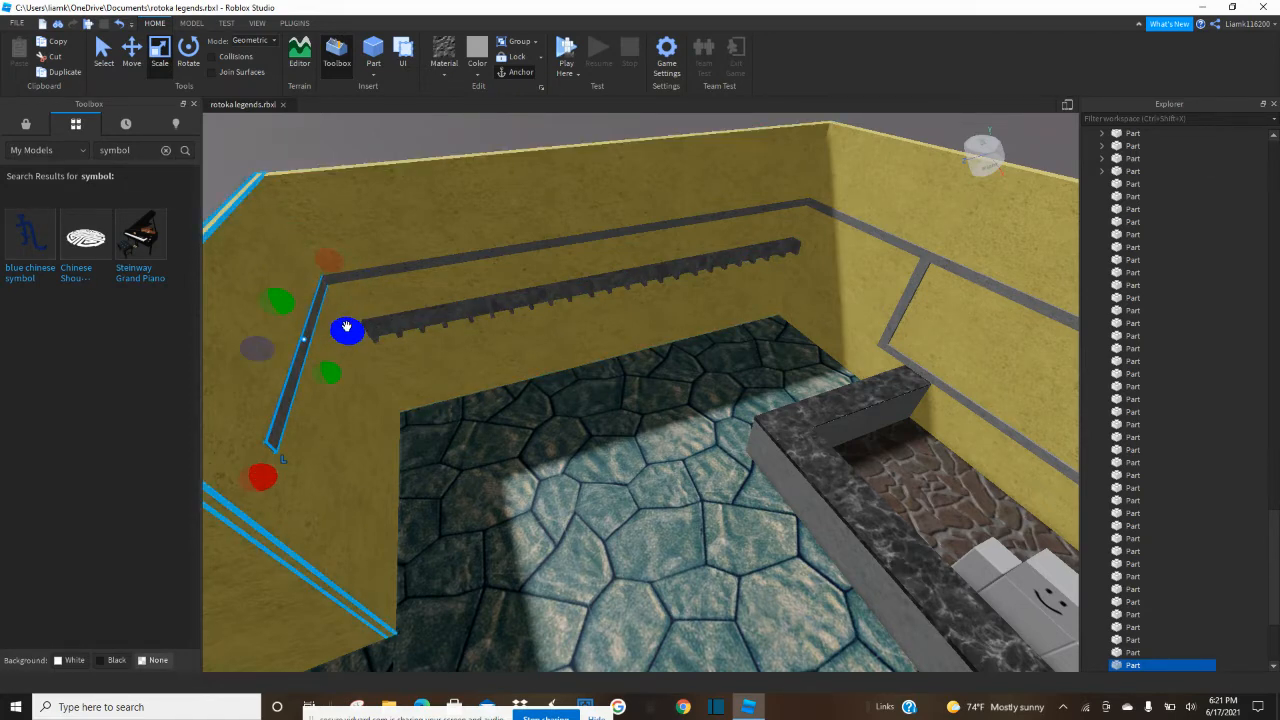
pyautogui.moveTo(347, 320); pyautogui.dragTo(346, 326, button='right')
pyautogui.moveTo(510, 472); pyautogui.dragTo(464, 497)
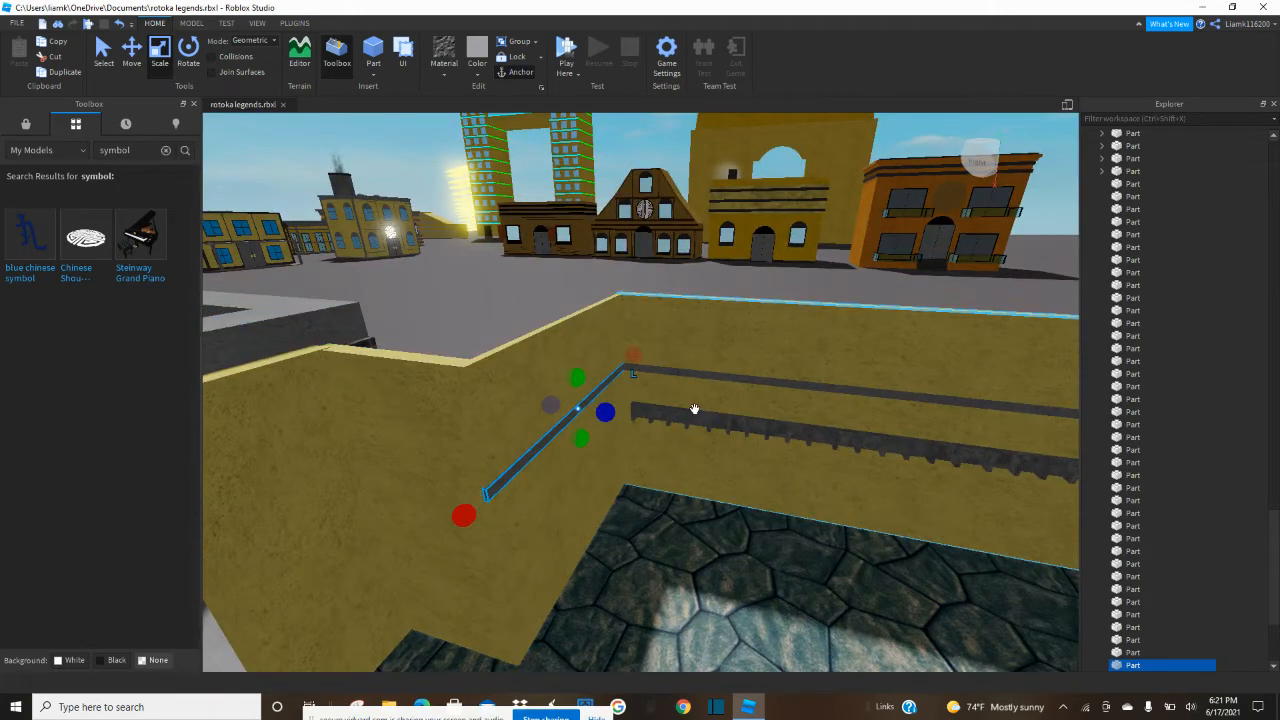
# Duplicate the short wall's trim, shrink the copy to its outer end, and extend it around the corner along the next wall.
pyautogui.moveTo(634, 355); pyautogui.dragTo(536, 481)
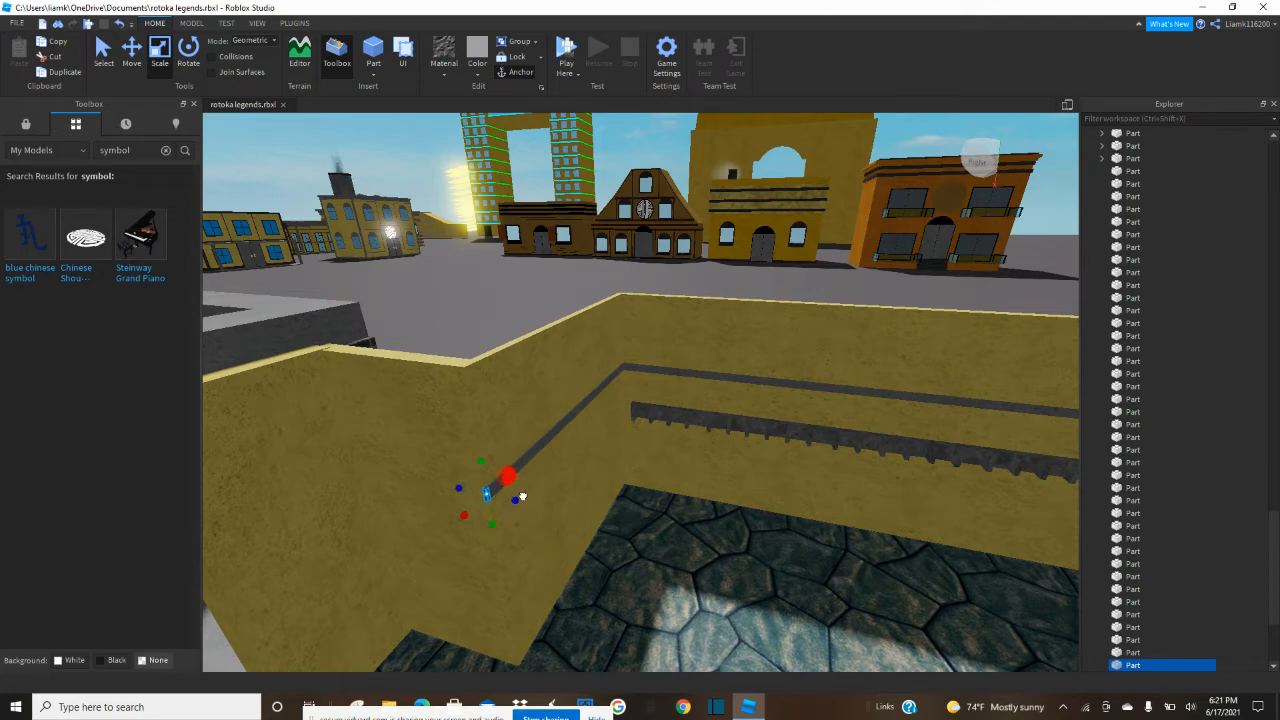
pyautogui.moveTo(459, 488); pyautogui.dragTo(345, 468)
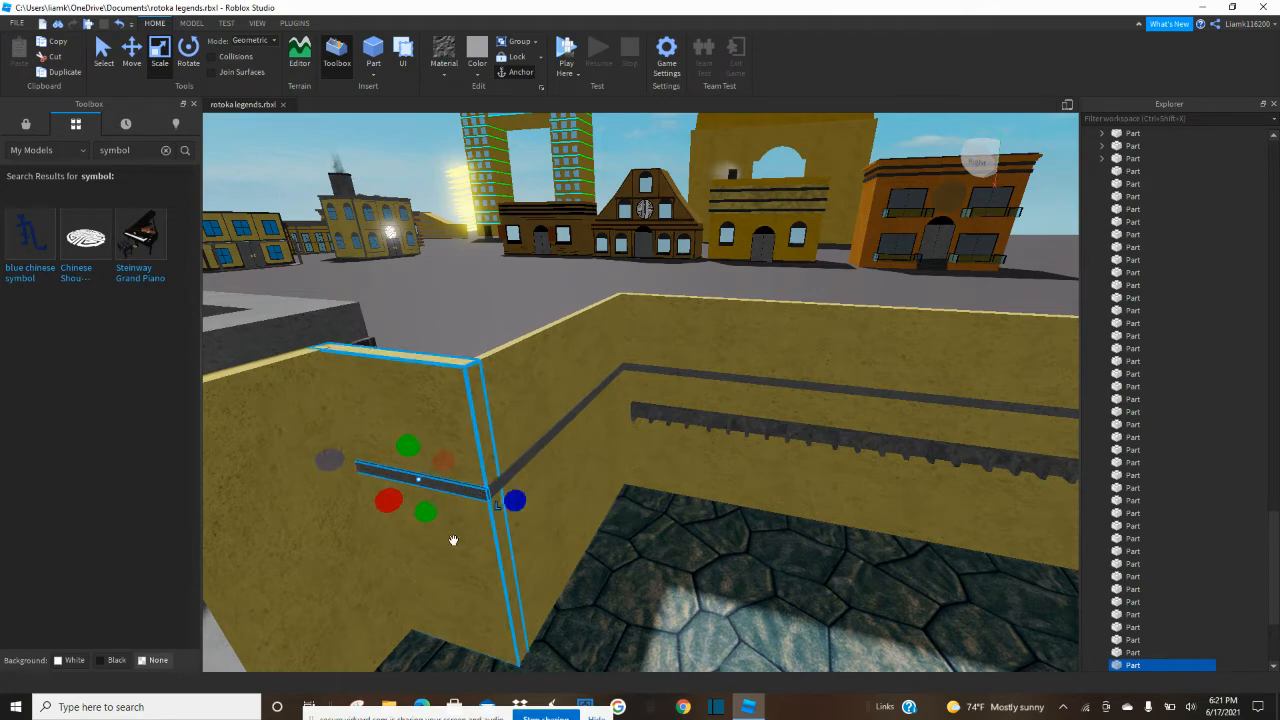
# Shrink the copied trim to the outer corner and extend it along the next wall up to the archway's edge.
pyautogui.moveTo(514, 500); pyautogui.dragTo(421, 509)
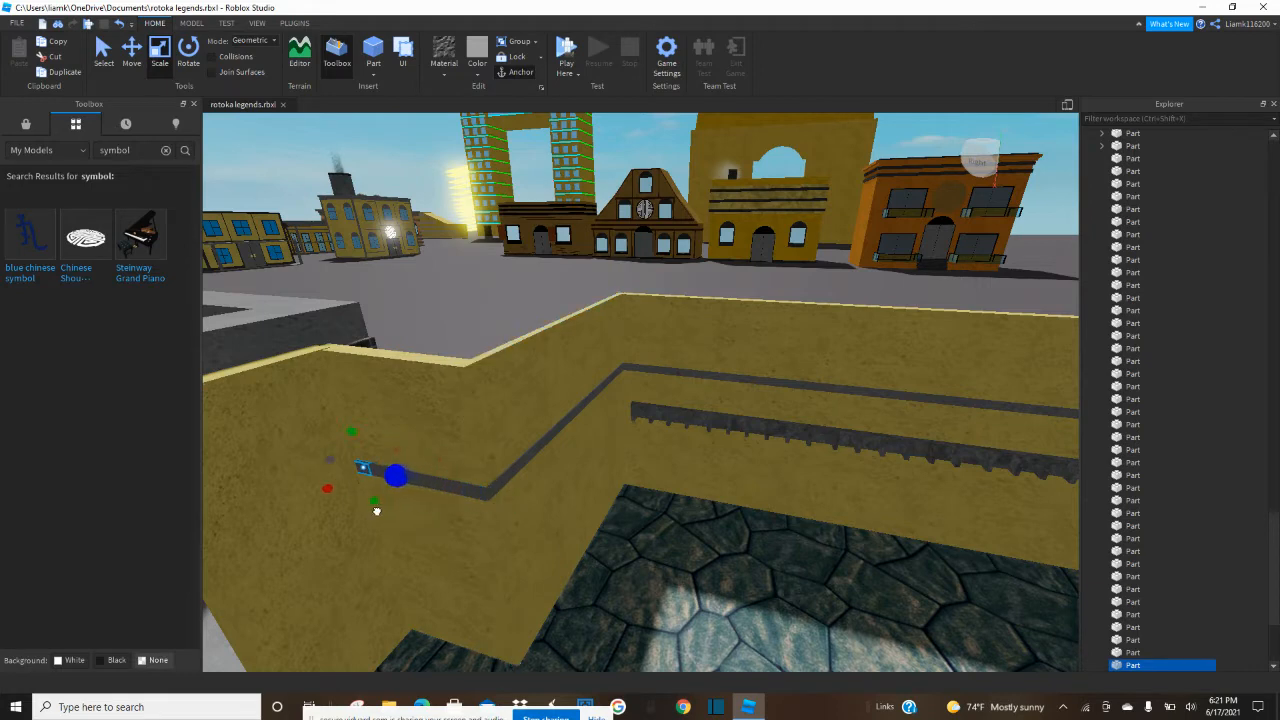
pyautogui.moveTo(325, 493); pyautogui.dragTo(233, 571)
pyautogui.moveTo(234, 571); pyautogui.dragTo(233, 571, button='right')
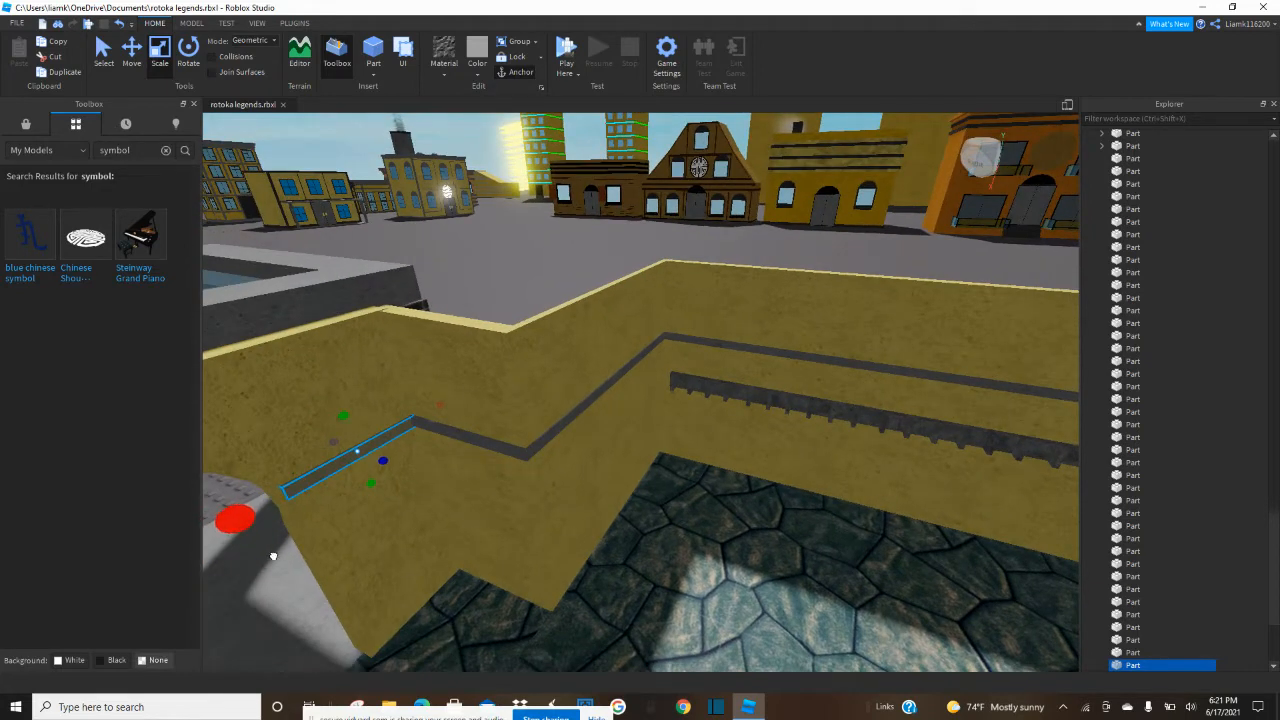
pyautogui.moveTo(273, 556); pyautogui.dragTo(272, 555)
pyautogui.moveTo(389, 462); pyautogui.dragTo(386, 463)
pyautogui.moveTo(400, 464); pyautogui.dragTo(402, 463, button='right')
# Duplicate the long trim above the slate shelf and move the copy onto the opposite wall behind the bookshelves.
pyautogui.click(508, 381)
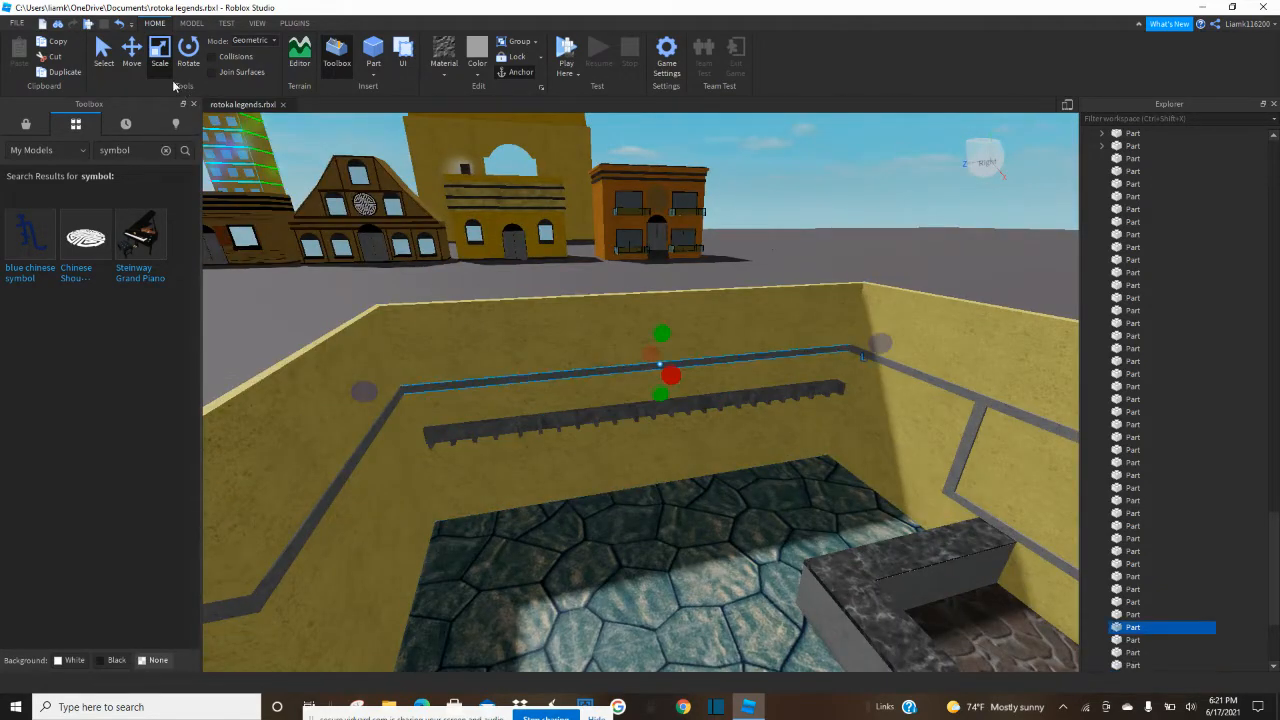
pyautogui.click(140, 69)
pyautogui.hotkey('ctrl', 'd')
pyautogui.moveTo(709, 417); pyautogui.dragTo(764, 440)
pyautogui.moveTo(769, 443); pyautogui.dragTo(764, 440, button='right')
pyautogui.moveTo(764, 440); pyautogui.dragTo(906, 386)
pyautogui.moveTo(670, 395); pyautogui.dragTo(845, 314)
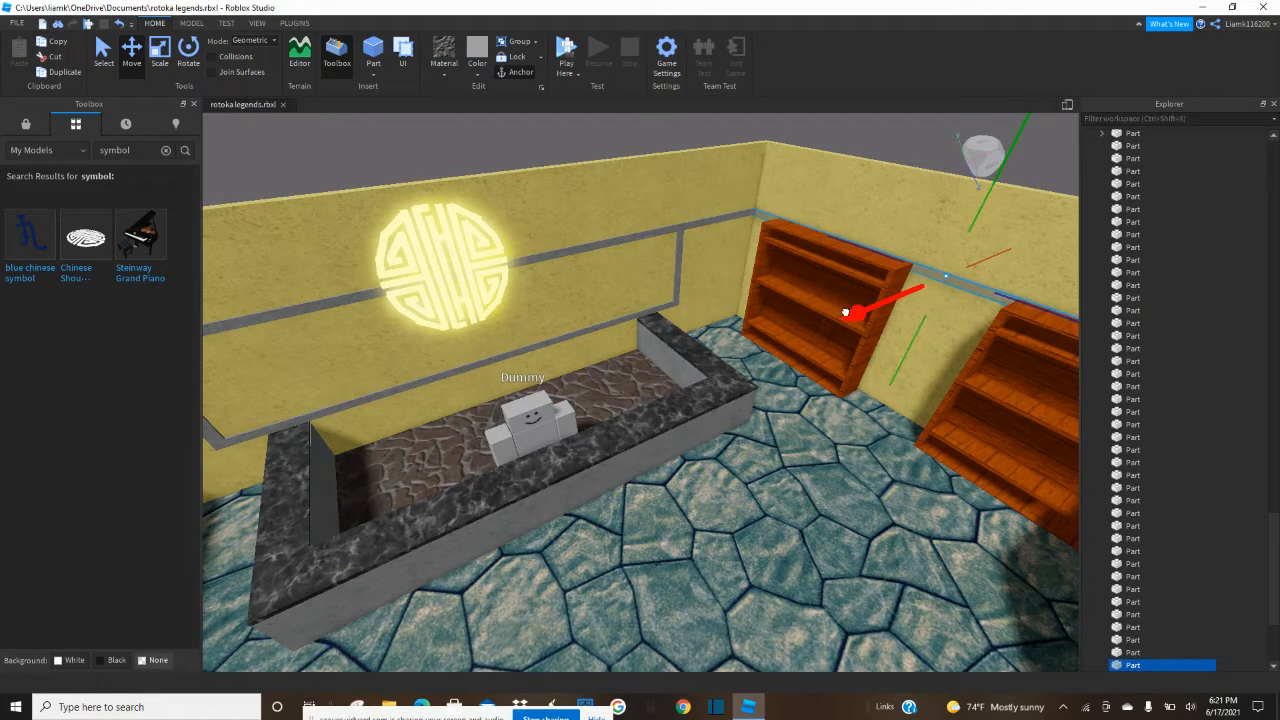
pyautogui.moveTo(845, 311); pyautogui.dragTo(848, 310)
pyautogui.moveTo(852, 310)
pyautogui.mouseDown(button='right')
pyautogui.moveTo(817, 324)
pyautogui.moveTo(852, 310)
pyautogui.mouseUp(button='right')
# Inspect how the copied trim fits along the bookshelf wall and into its two corners.
pyautogui.press('f')
pyautogui.press('w')
pyautogui.press('s')
pyautogui.press('w')
pyautogui.press('w')
pyautogui.press('w')
pyautogui.press('s')
pyautogui.press('w')
pyautogui.press('w')
pyautogui.press('s')
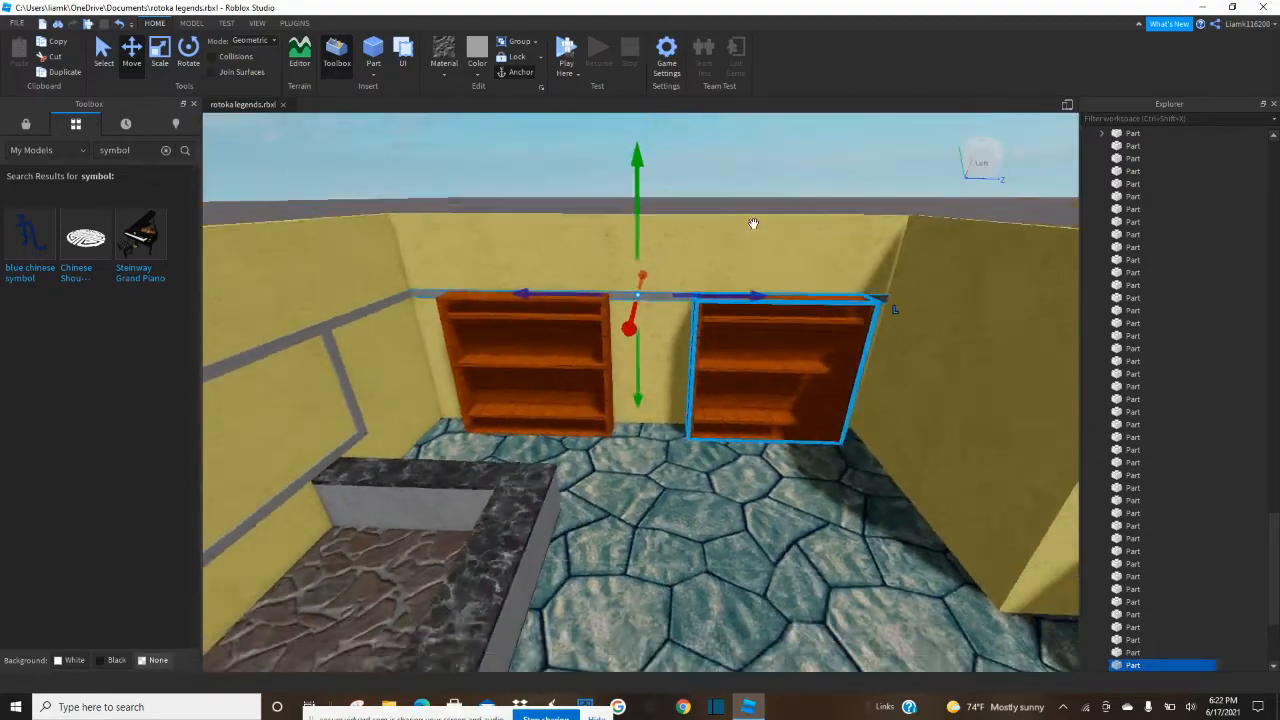
pyautogui.click(735, 180)
pyautogui.press('s')
pyautogui.moveTo(731, 178); pyautogui.dragTo(729, 175, button='right')
# Duplicate the trim on the short wall adjoining the slate shelf wall and align the copy with the bookshelf corner on the archway's other side.
pyautogui.moveTo(657, 289); pyautogui.dragTo(656, 289, button='right')
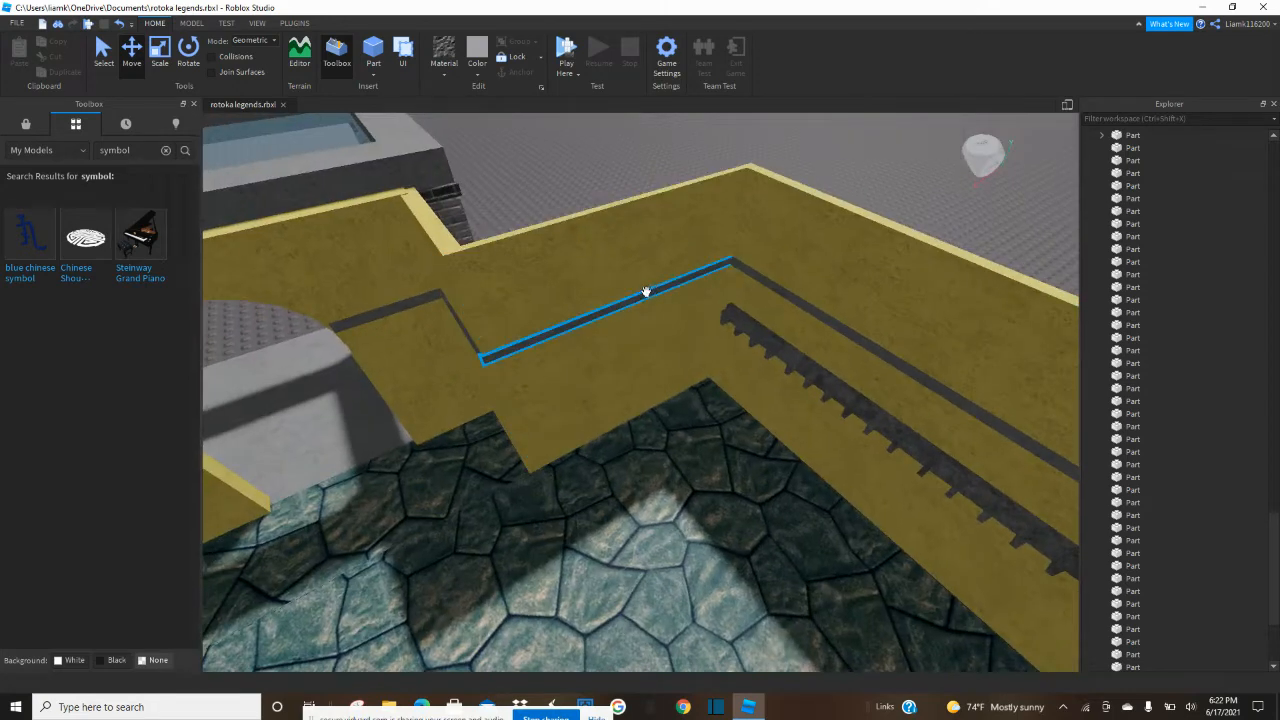
pyautogui.click(643, 294)
pyautogui.hotkey('ctrl', 'd')
pyautogui.moveTo(565, 334); pyautogui.dragTo(477, 364)
pyautogui.moveTo(477, 364); pyautogui.dragTo(477, 364, button='right')
pyautogui.moveTo(477, 364); pyautogui.dragTo(476, 364)
pyautogui.moveTo(477, 364); pyautogui.dragTo(476, 364, button='right')
pyautogui.moveTo(476, 364); pyautogui.dragTo(475, 365)
pyautogui.moveTo(476, 364); pyautogui.dragTo(475, 365, button='right')
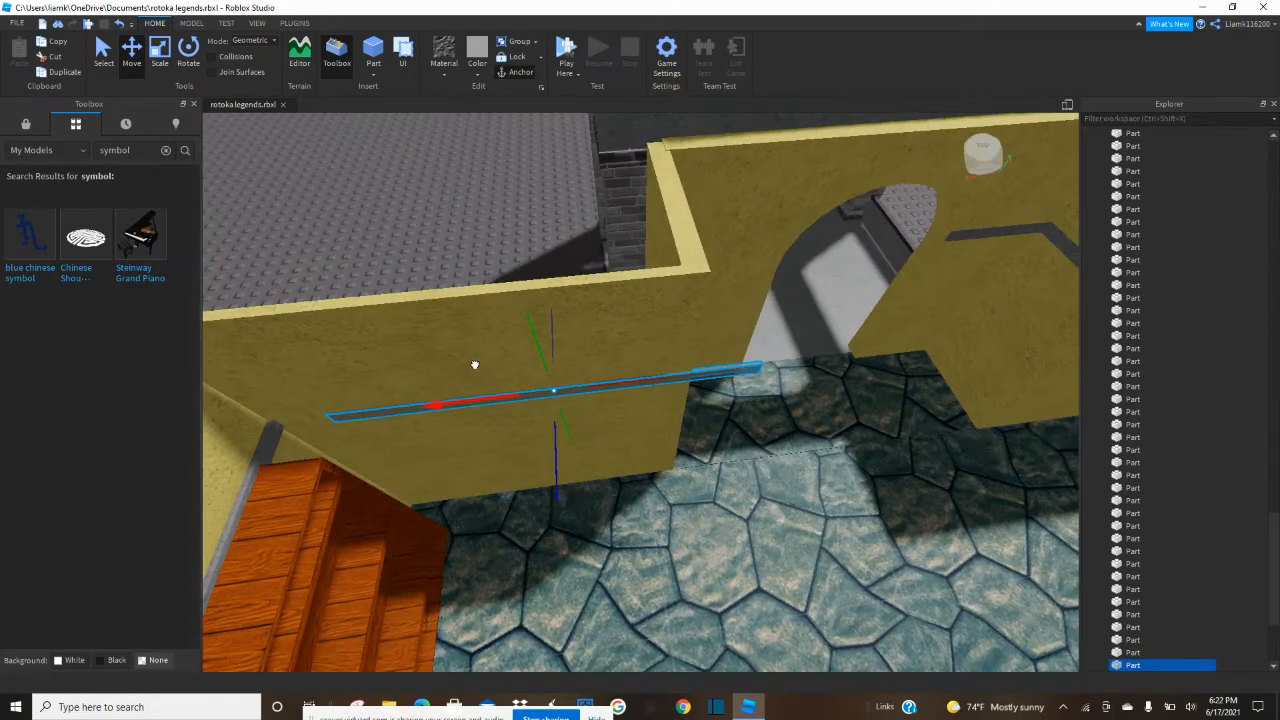
pyautogui.moveTo(419, 375); pyautogui.dragTo(420, 375)
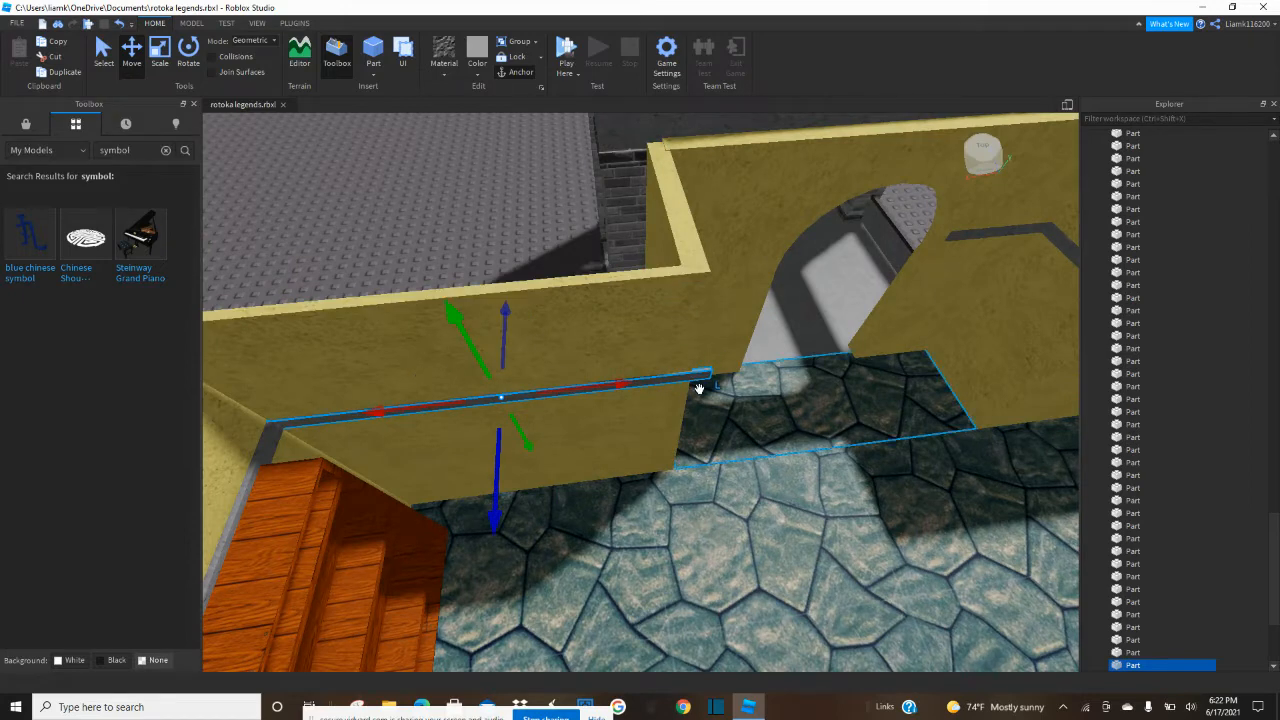
pyautogui.moveTo(625, 384); pyautogui.dragTo(603, 389)
# Duplicate the small connecting trim near the archway and move the copy to the matching return wall across the opening.
pyautogui.moveTo(864, 343); pyautogui.dragTo(857, 343, button='right')
pyautogui.click(815, 250)
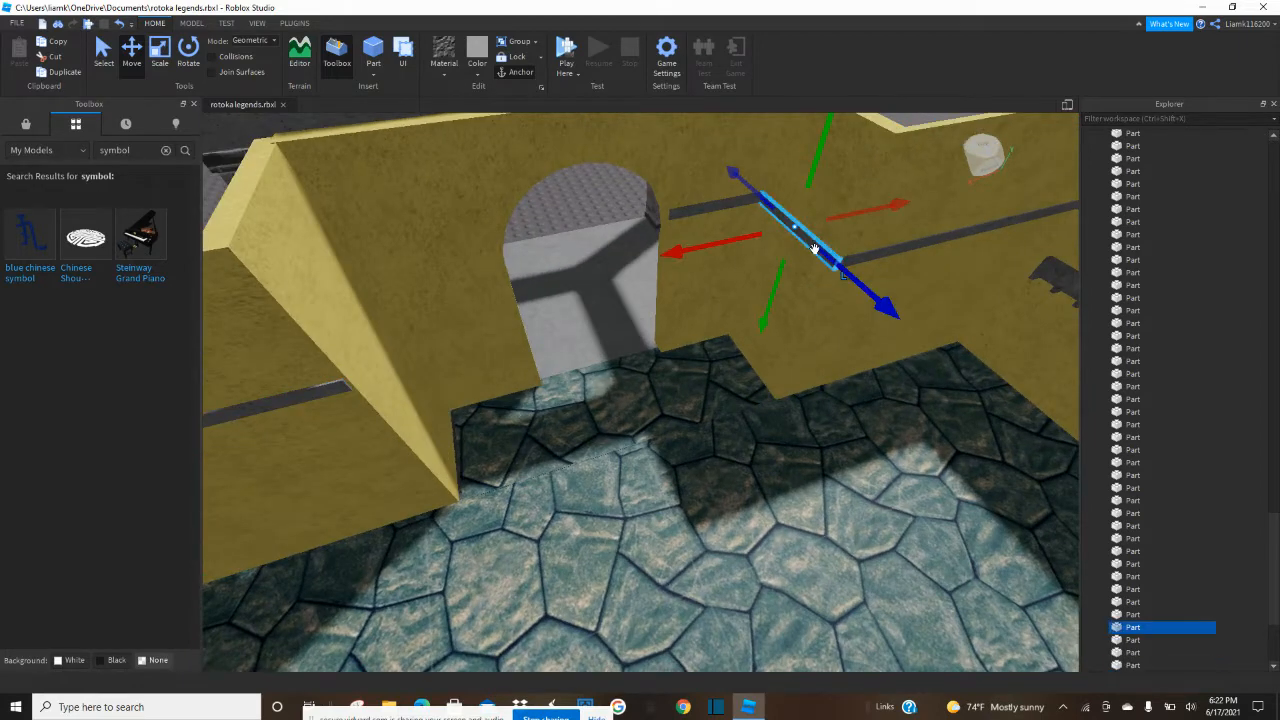
pyautogui.hotkey('ctrl', 'd')
pyautogui.moveTo(872, 211); pyautogui.dragTo(476, 349)
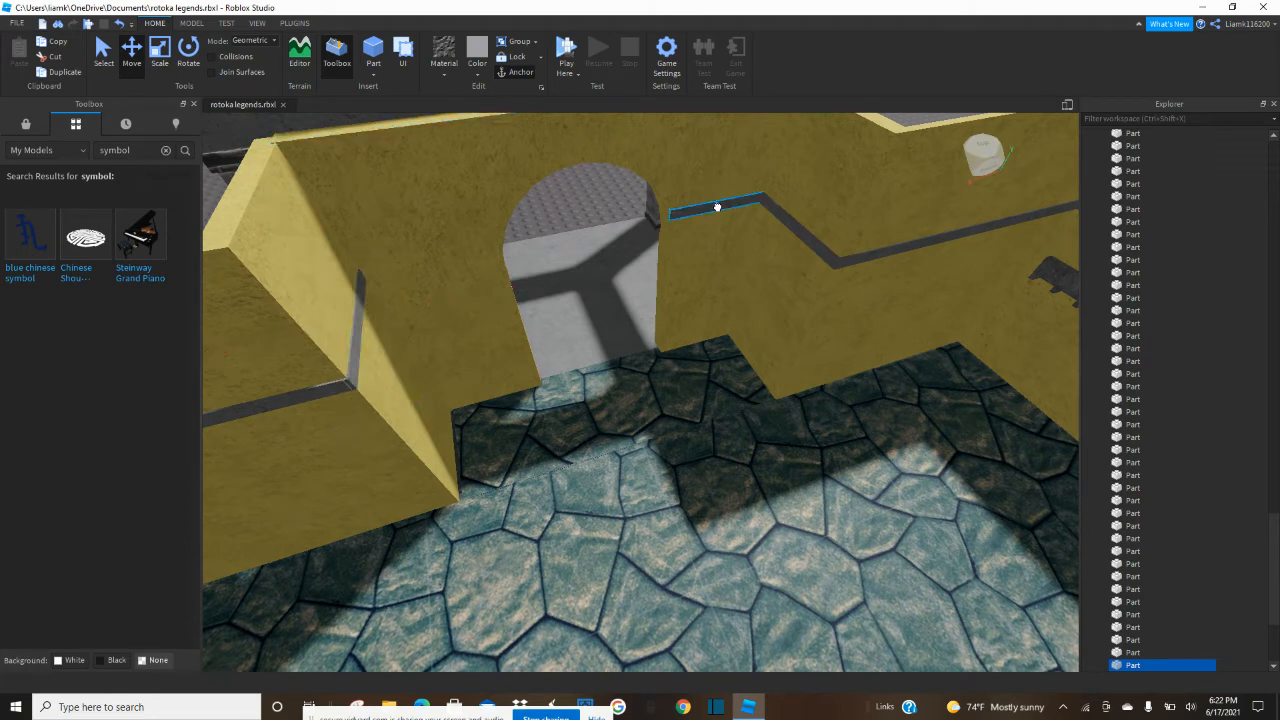
# Duplicate the trim beside the archway, move the copy to the opening's other side, and adjust its length to the arch edge.
pyautogui.click(717, 208)
pyautogui.hotkey('ctrl', 'd')
pyautogui.moveTo(798, 190); pyautogui.dragTo(553, 261)
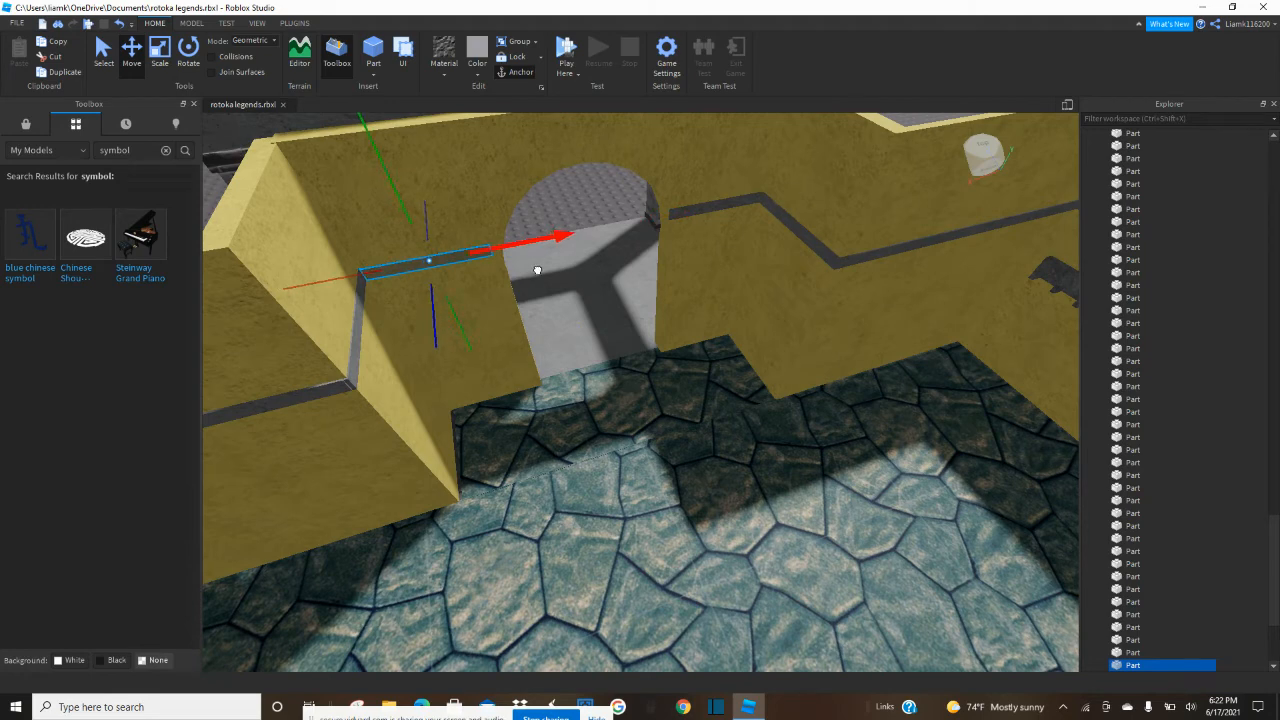
pyautogui.moveTo(535, 270); pyautogui.dragTo(535, 270)
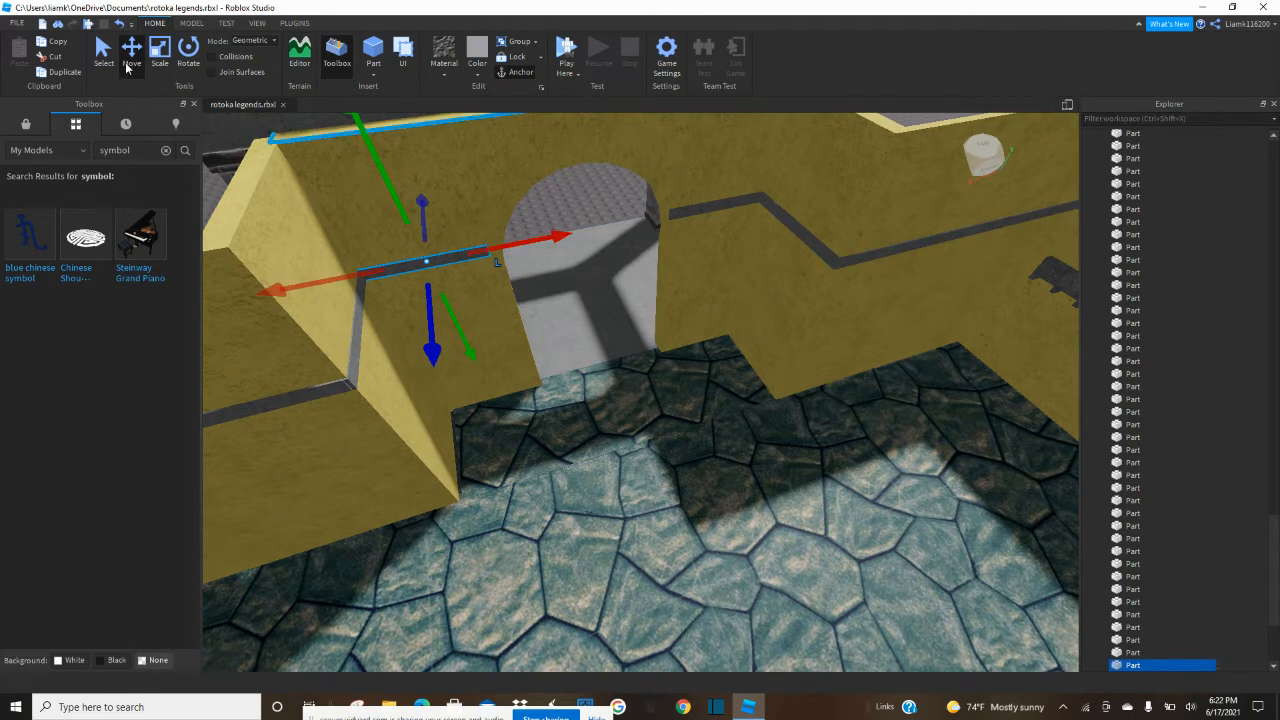
pyautogui.click(160, 60)
pyautogui.moveTo(522, 242); pyautogui.dragTo(529, 242)
pyautogui.moveTo(552, 237); pyautogui.dragTo(557, 232, button='right')
# Select the upper trim pieces on the side and archway walls, duplicate them, and lower the copies toward the floor.
pyautogui.click(561, 190)
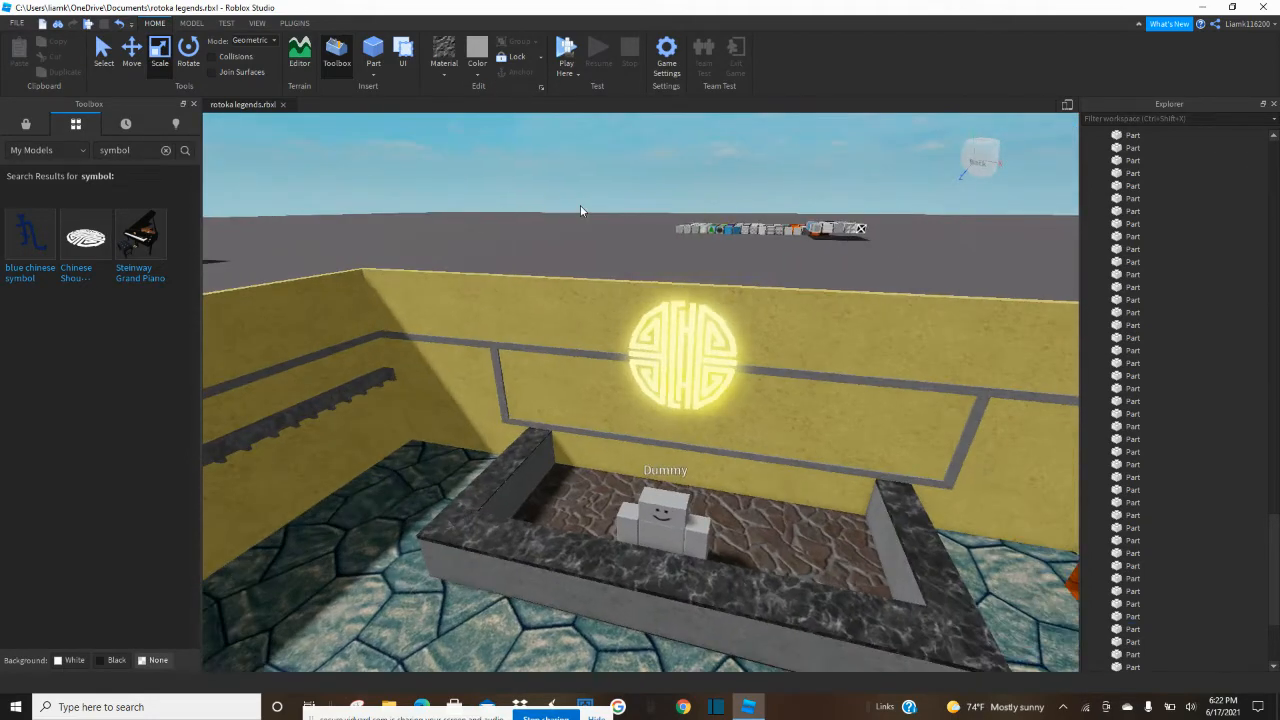
pyautogui.moveTo(578, 210); pyautogui.dragTo(543, 314, button='right')
pyautogui.click(571, 277)
pyautogui.keyDown('ctrl'); pyautogui.click(526, 229); pyautogui.keyUp('ctrl')
pyautogui.keyDown('ctrl'); pyautogui.click(444, 230); pyautogui.keyUp('ctrl')
pyautogui.keyDown('ctrl'); pyautogui.click(424, 231); pyautogui.keyUp('ctrl')
pyautogui.moveTo(424, 231); pyautogui.dragTo(487, 249, button='right')
pyautogui.keyDown('ctrl'); pyautogui.click(677, 242); pyautogui.keyUp('ctrl')
pyautogui.moveTo(677, 242); pyautogui.dragTo(694, 271, button='right')
pyautogui.keyDown('ctrl'); pyautogui.click(686, 289); pyautogui.keyUp('ctrl')
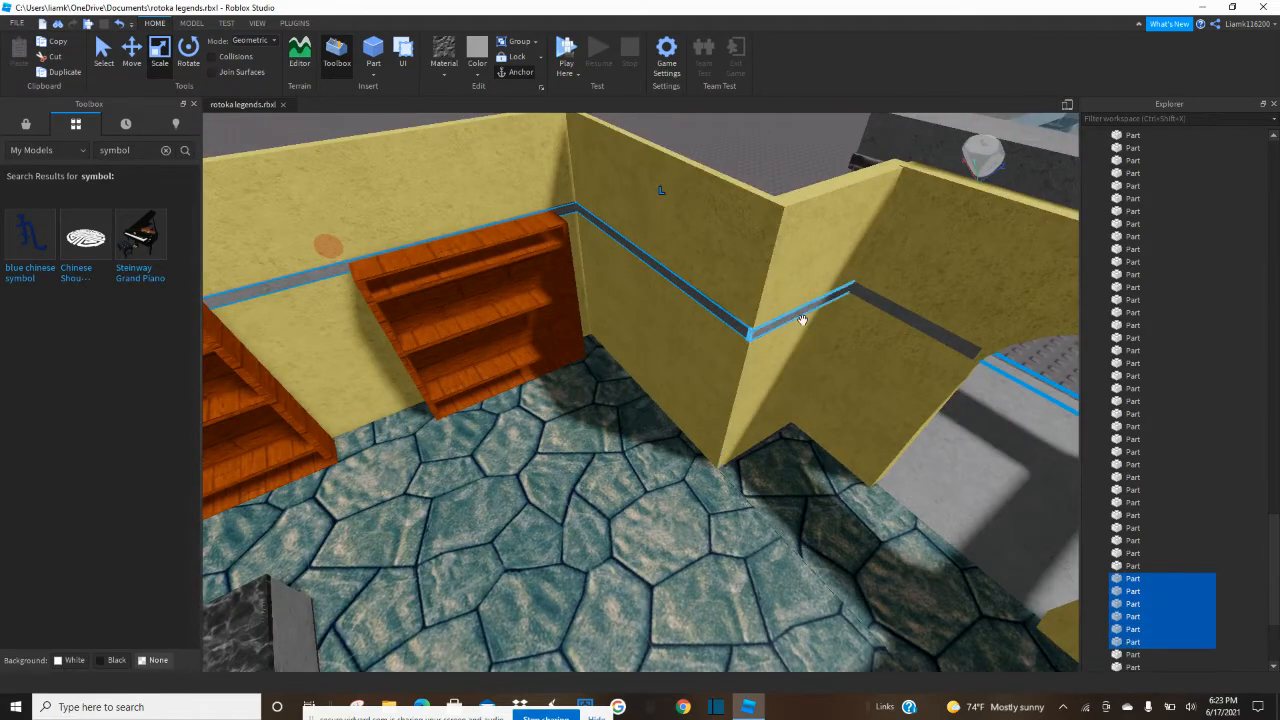
pyautogui.keyDown('ctrl'); pyautogui.click(870, 300); pyautogui.keyUp('ctrl')
pyautogui.moveTo(883, 307); pyautogui.dragTo(883, 307, button='right')
pyautogui.click(138, 64)
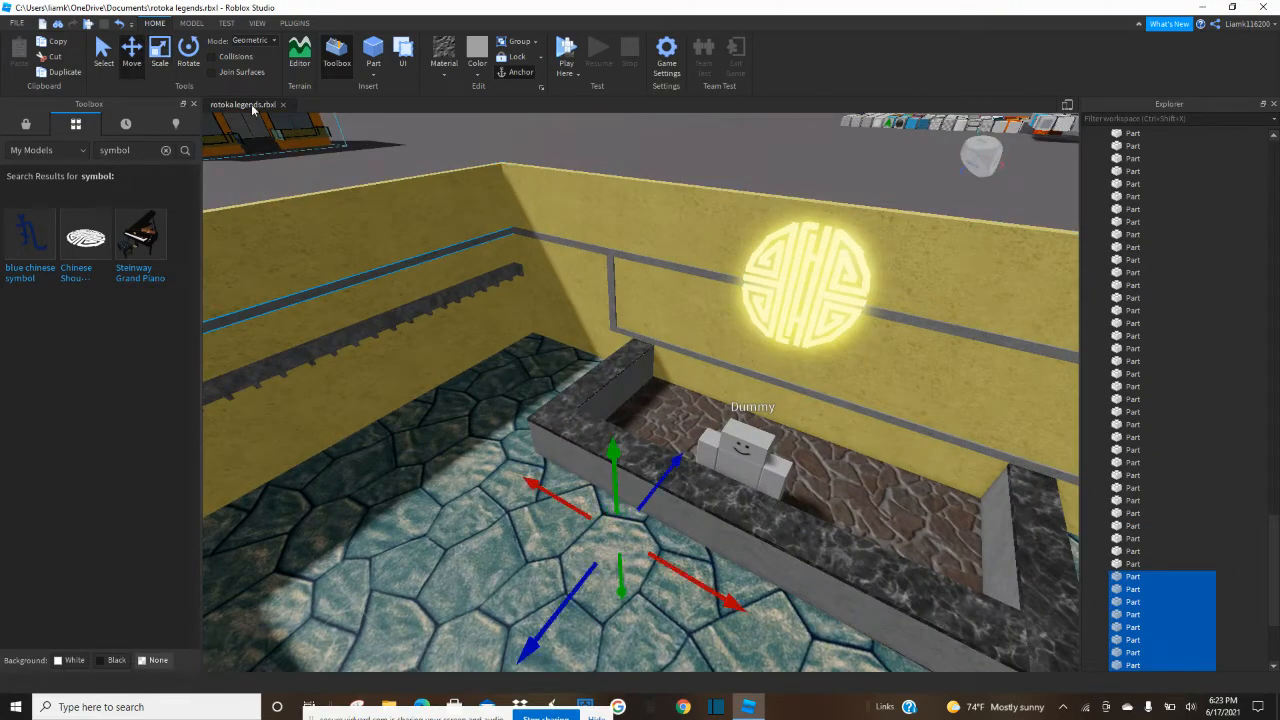
pyautogui.moveTo(613, 452); pyautogui.dragTo(625, 574)
# Fine-tune the height of the lowered trim copies against the lower strip of the symbol's frame.
pyautogui.press('q')
pyautogui.press('q')
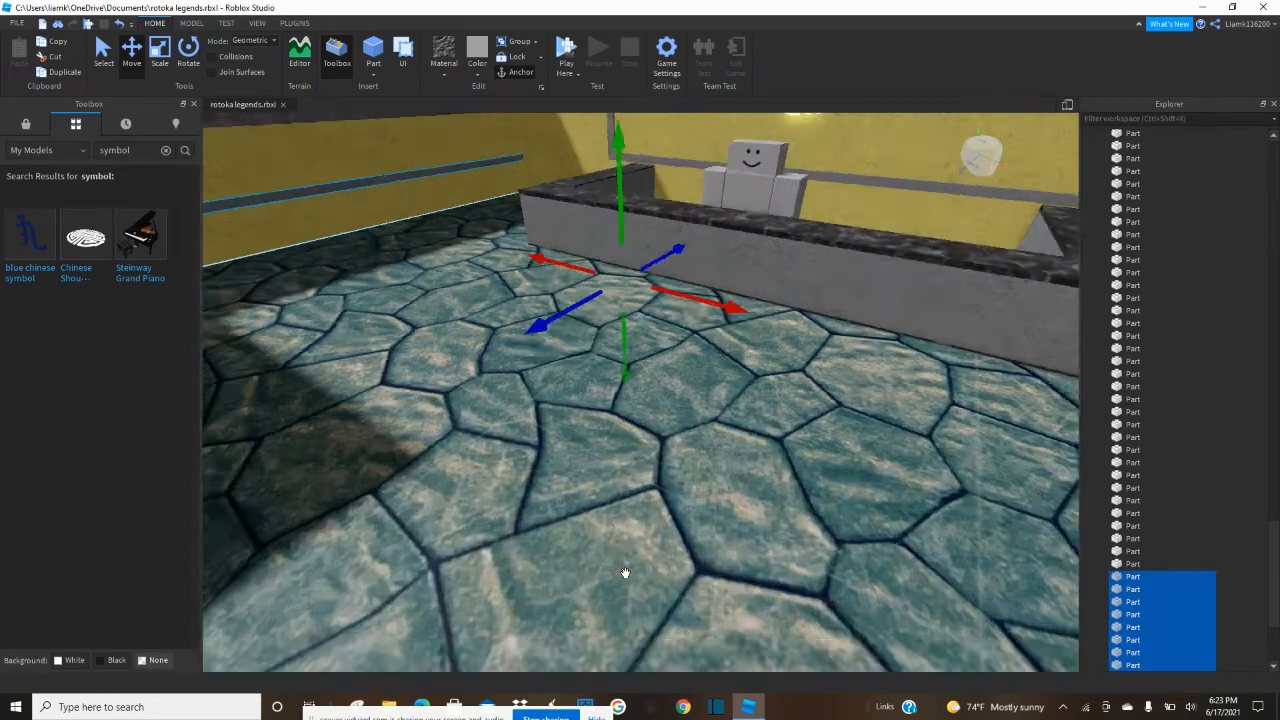
pyautogui.press('e')
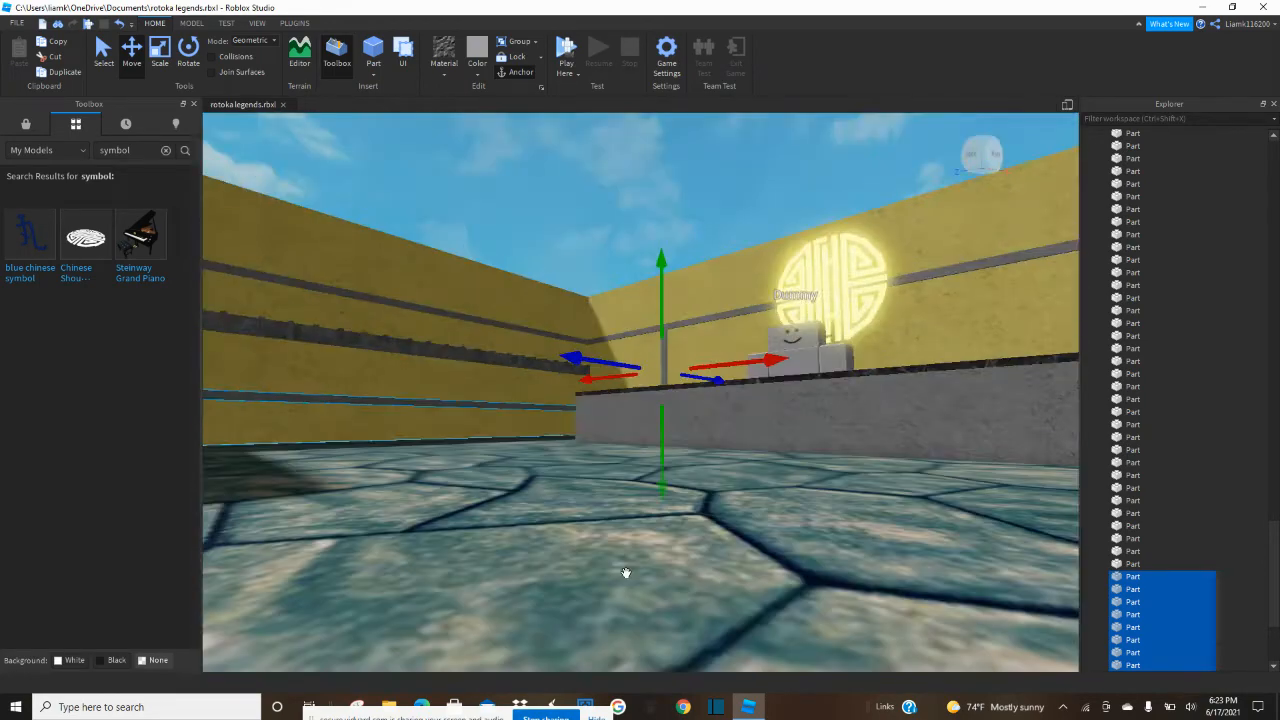
pyautogui.press('q')
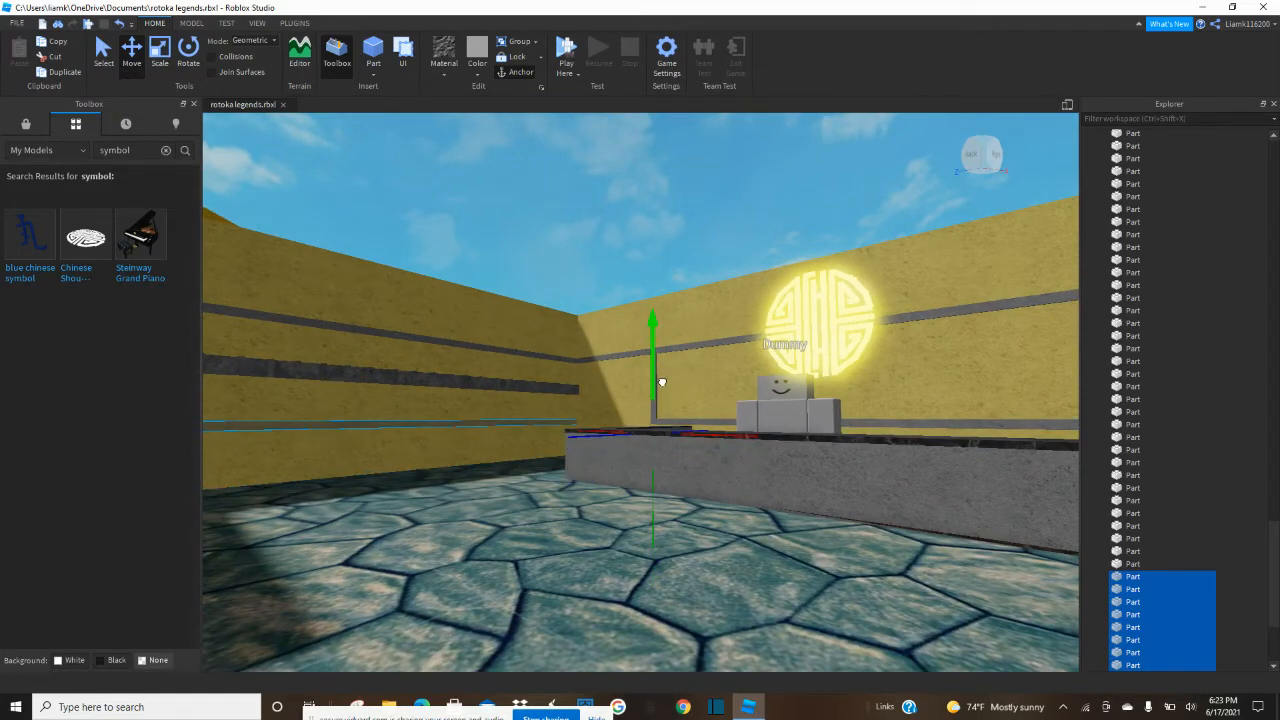
pyautogui.press('e')
pyautogui.moveTo(663, 377); pyautogui.dragTo(671, 391, button='right')
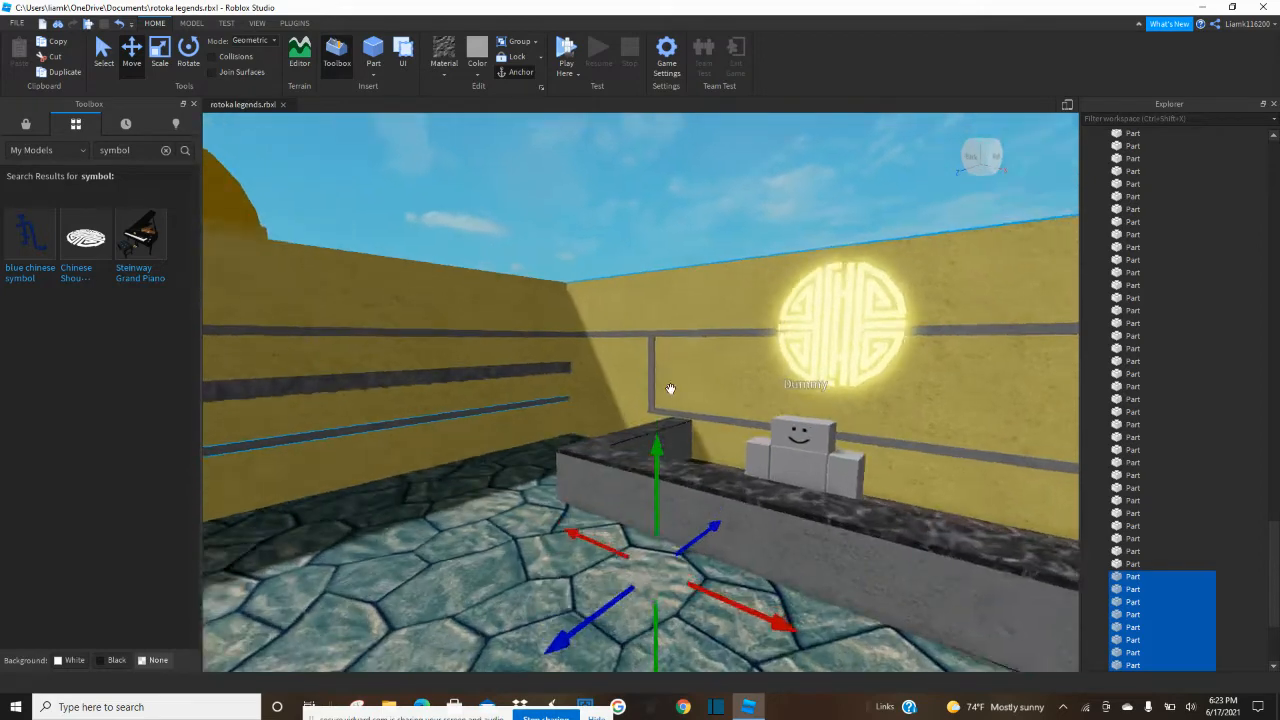
pyautogui.press('w')
pyautogui.moveTo(656, 491); pyautogui.dragTo(656, 514)
pyautogui.click(664, 364)
# Extend the frame's lower strip behind the counter in both directions to the room's corners.
pyautogui.click(666, 413)
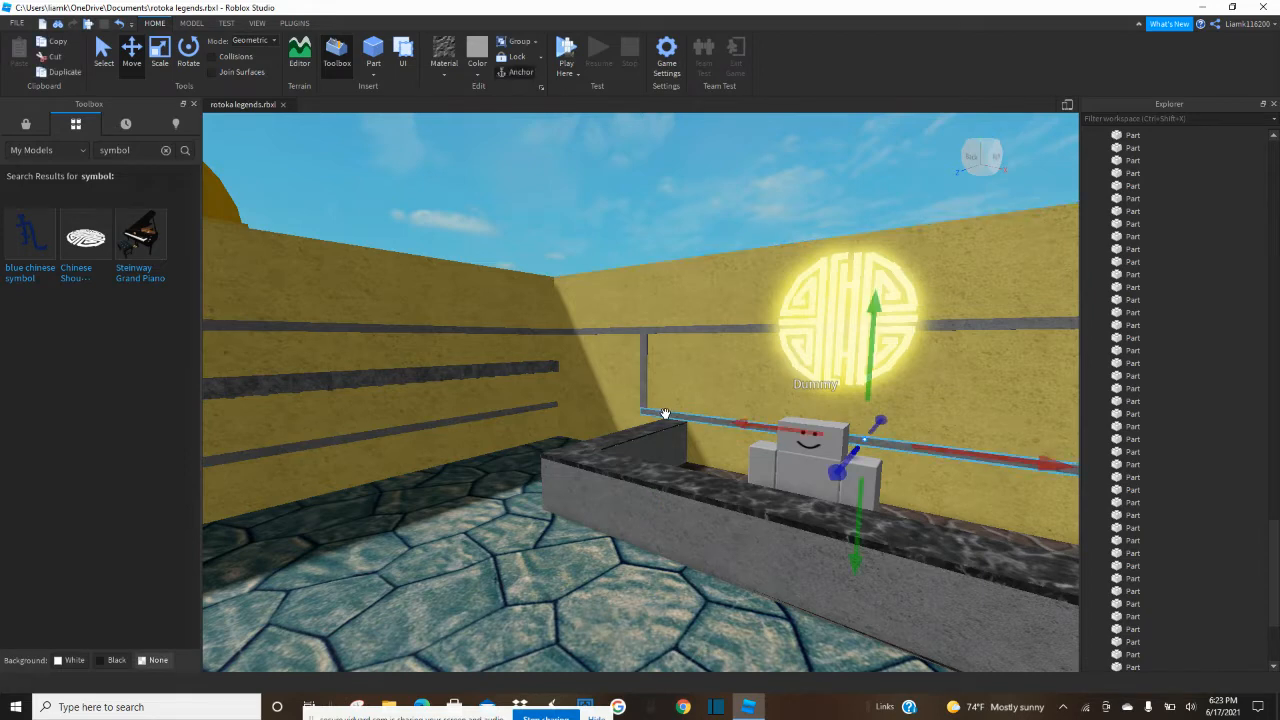
pyautogui.click(160, 50)
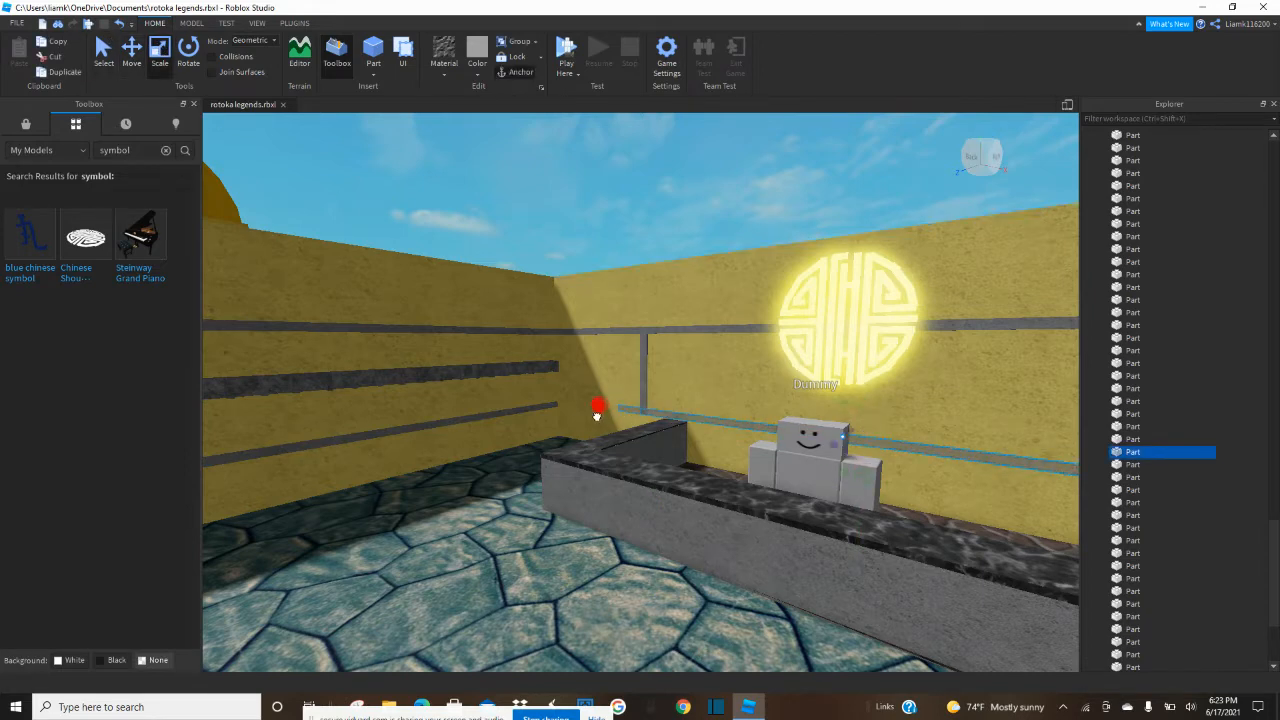
pyautogui.moveTo(563, 420); pyautogui.dragTo(729, 397, button='right')
pyautogui.moveTo(748, 378); pyautogui.dragTo(767, 385)
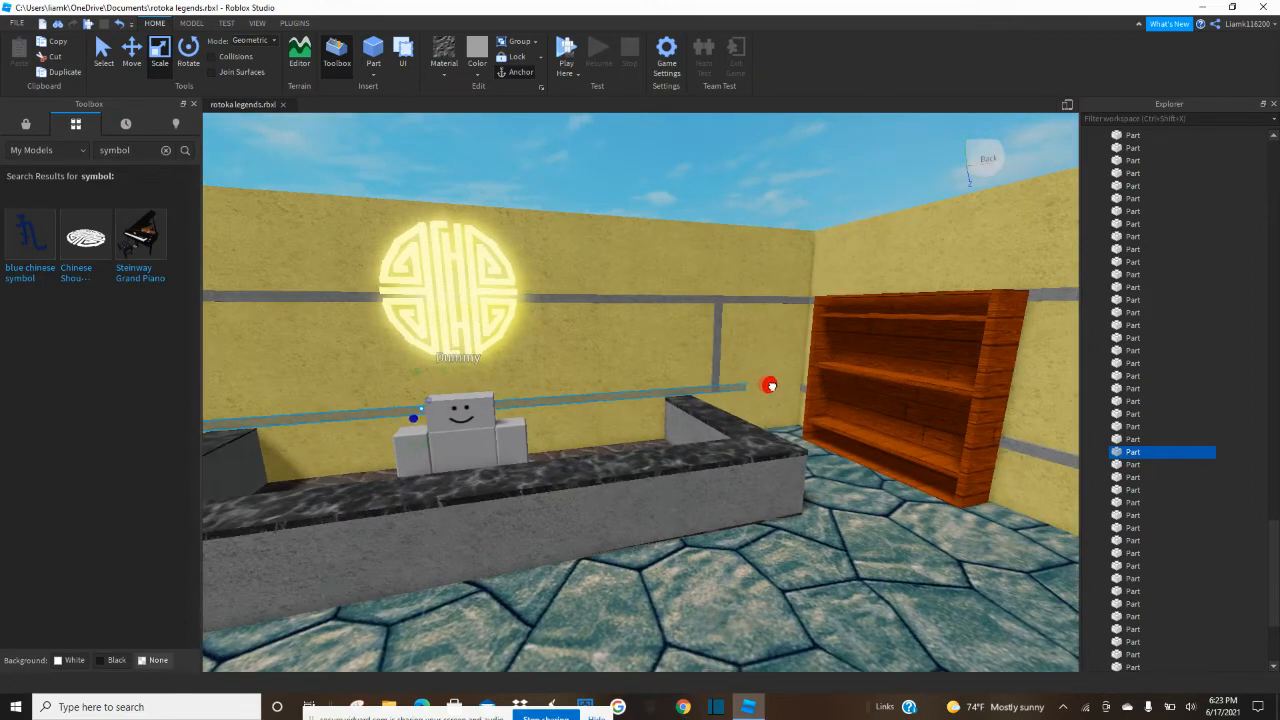
pyautogui.click(574, 194)
pyautogui.moveTo(574, 194); pyautogui.dragTo(580, 262, button='right')
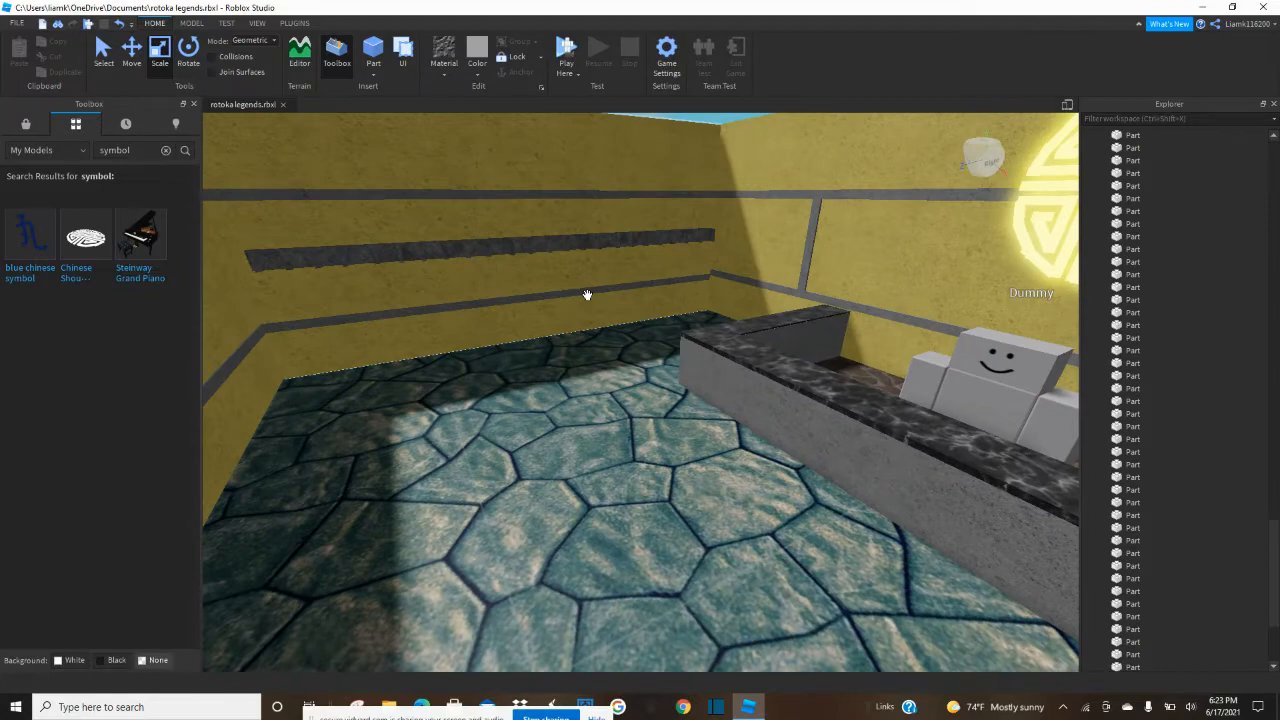
# Reselect the lower trim pieces around the room and adjust their height to line up with the counter wall's lower strip.
pyautogui.click(590, 290)
pyautogui.moveTo(590, 290); pyautogui.dragTo(608, 306, button='right')
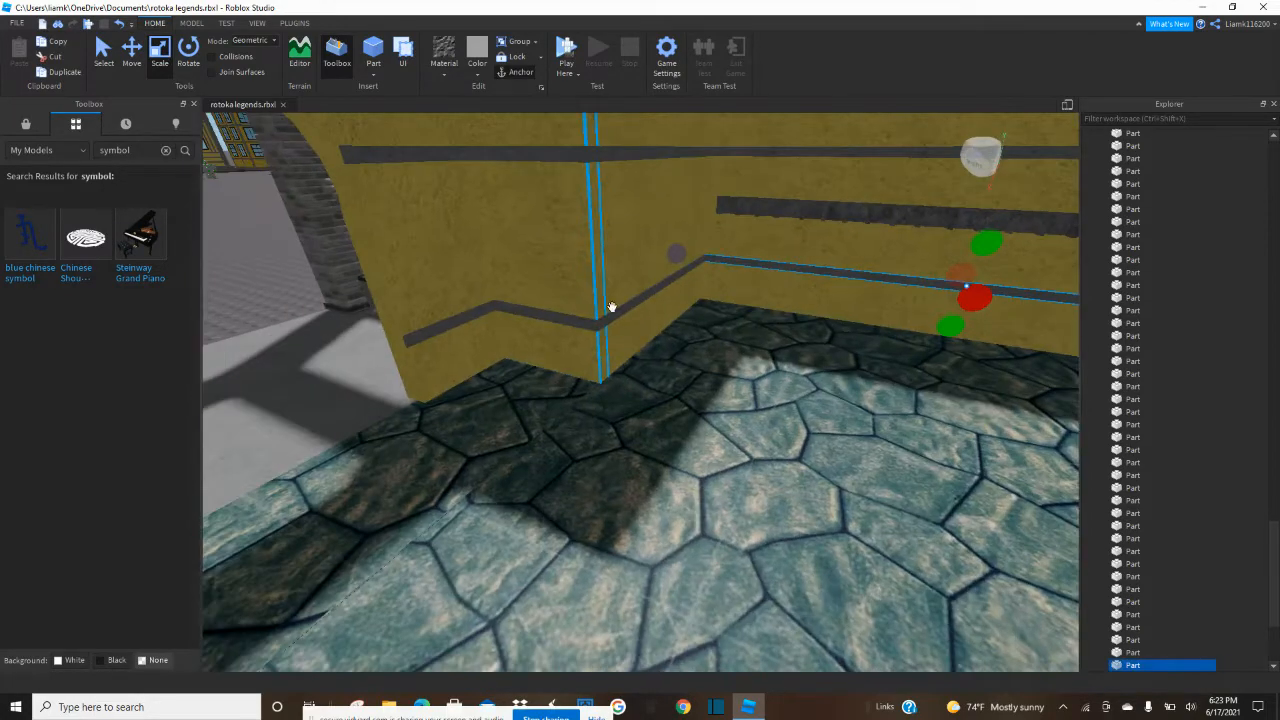
pyautogui.keyDown('ctrl'); pyautogui.click(580, 320); pyautogui.keyUp('ctrl')
pyautogui.keyDown('ctrl'); pyautogui.click(454, 323); pyautogui.keyUp('ctrl')
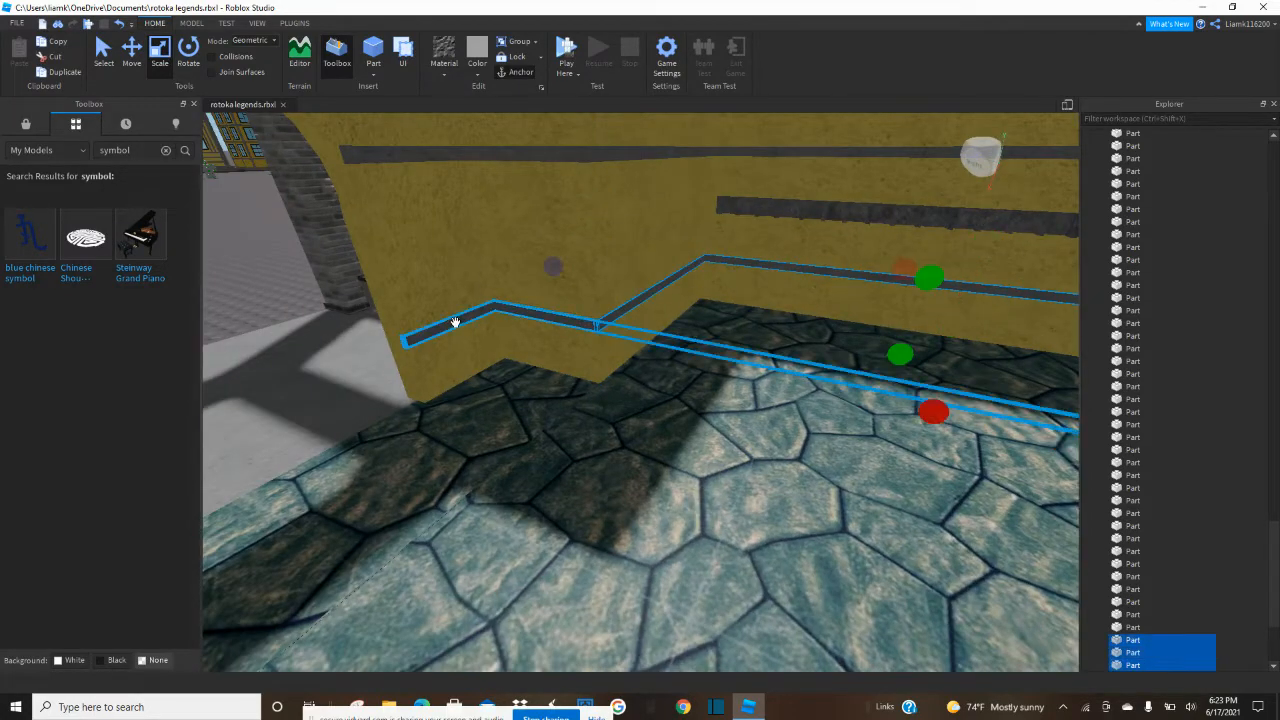
pyautogui.keyDown('ctrl'); pyautogui.click(409, 340); pyautogui.keyUp('ctrl')
pyautogui.moveTo(480, 331); pyautogui.dragTo(490, 331, button='right')
pyautogui.moveTo(364, 257); pyautogui.dragTo(302, 257, button='right')
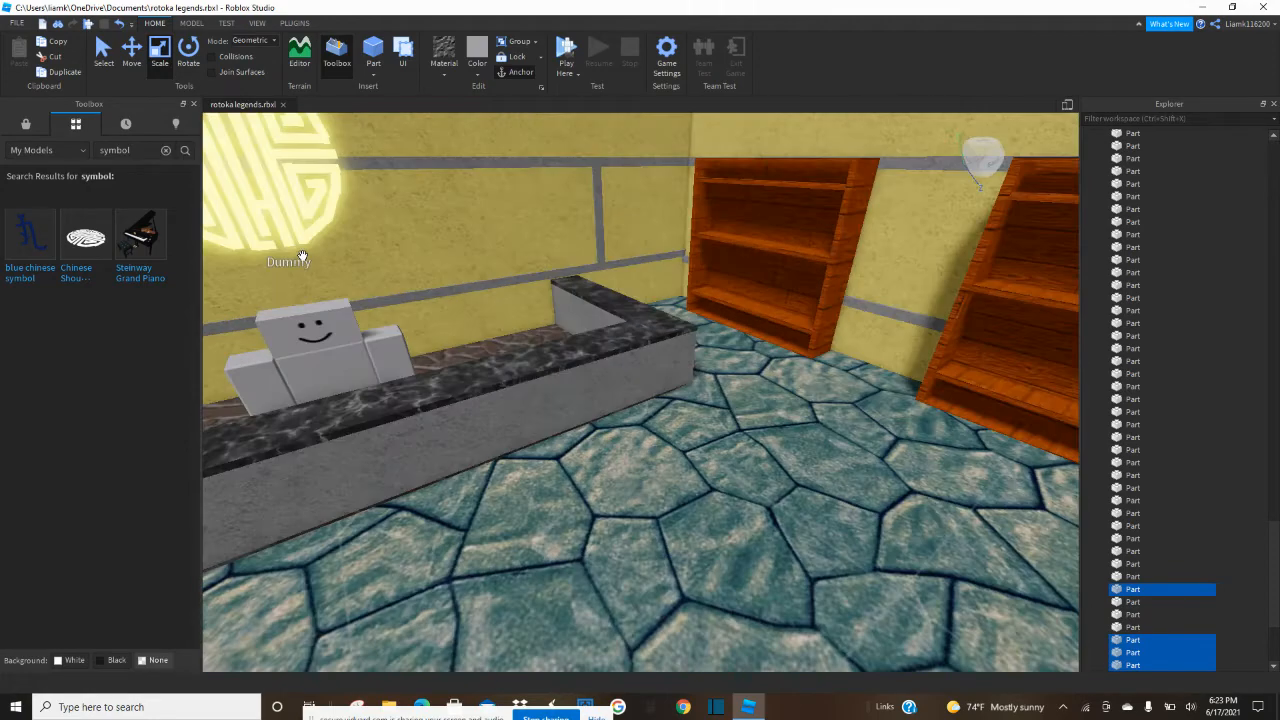
pyautogui.keyDown('ctrl'); pyautogui.click(872, 311); pyautogui.keyUp('ctrl')
pyautogui.moveTo(837, 329); pyautogui.dragTo(889, 350, button='right')
pyautogui.keyDown('ctrl'); pyautogui.click(791, 363); pyautogui.keyUp('ctrl')
pyautogui.keyDown('ctrl'); pyautogui.click(886, 354); pyautogui.keyUp('ctrl')
pyautogui.keyDown('ctrl'); pyautogui.click(888, 354); pyautogui.keyUp('ctrl')
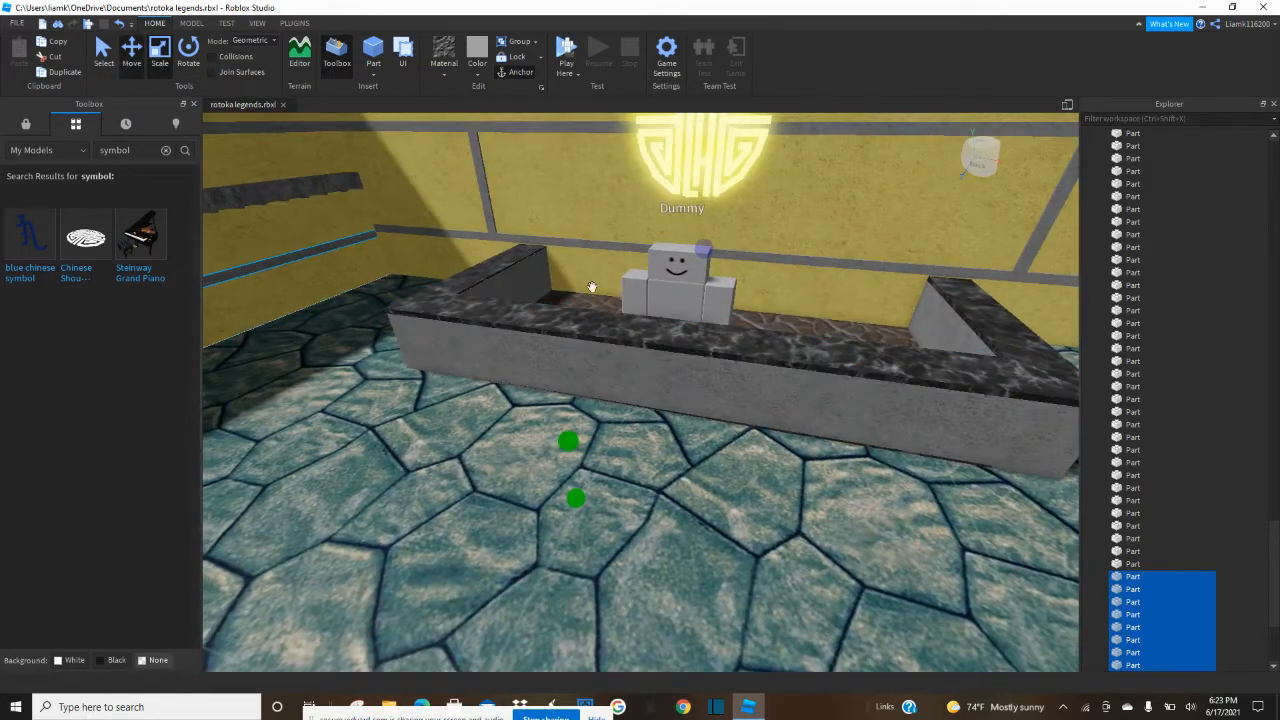
pyautogui.moveTo(560, 374); pyautogui.dragTo(561, 366)
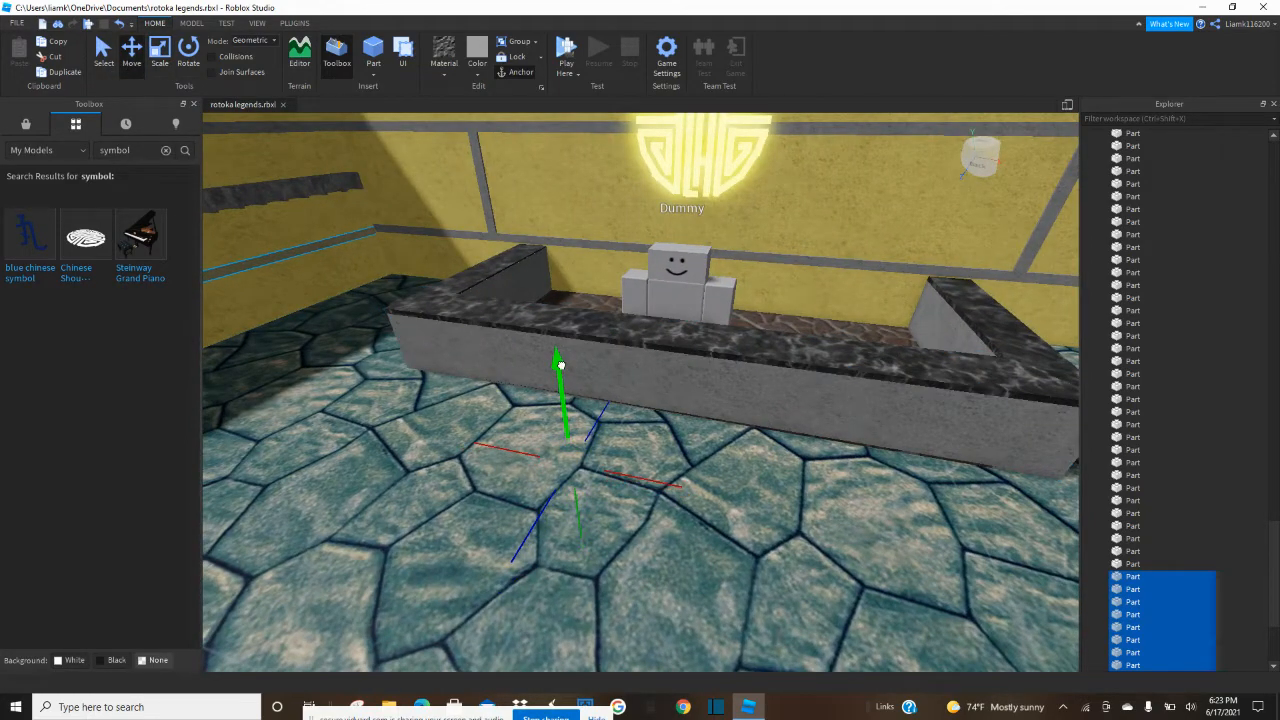
pyautogui.moveTo(560, 360); pyautogui.dragTo(554, 314, button='right')
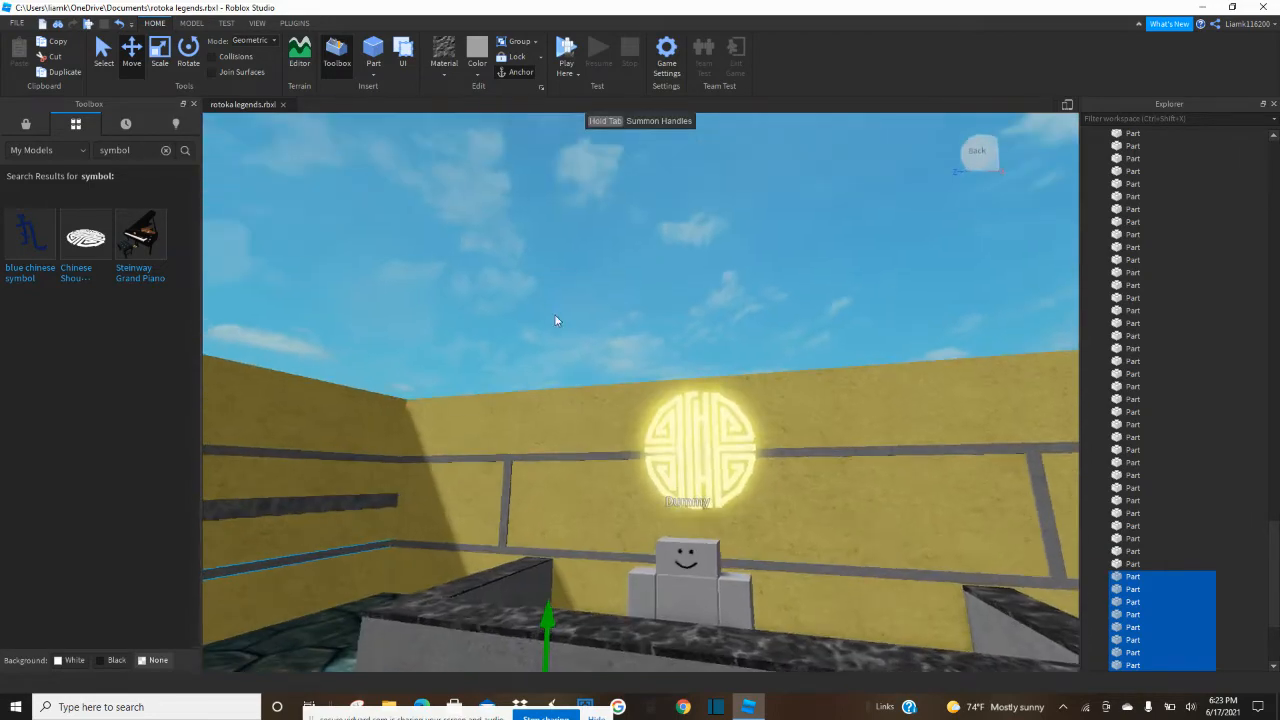
pyautogui.click(547, 306)
# Fine-tune the end of the counter wall's lower strip where it meets the slate shelf wall's corner.
pyautogui.press('w')
pyautogui.moveTo(522, 384); pyautogui.dragTo(525, 384, button='right')
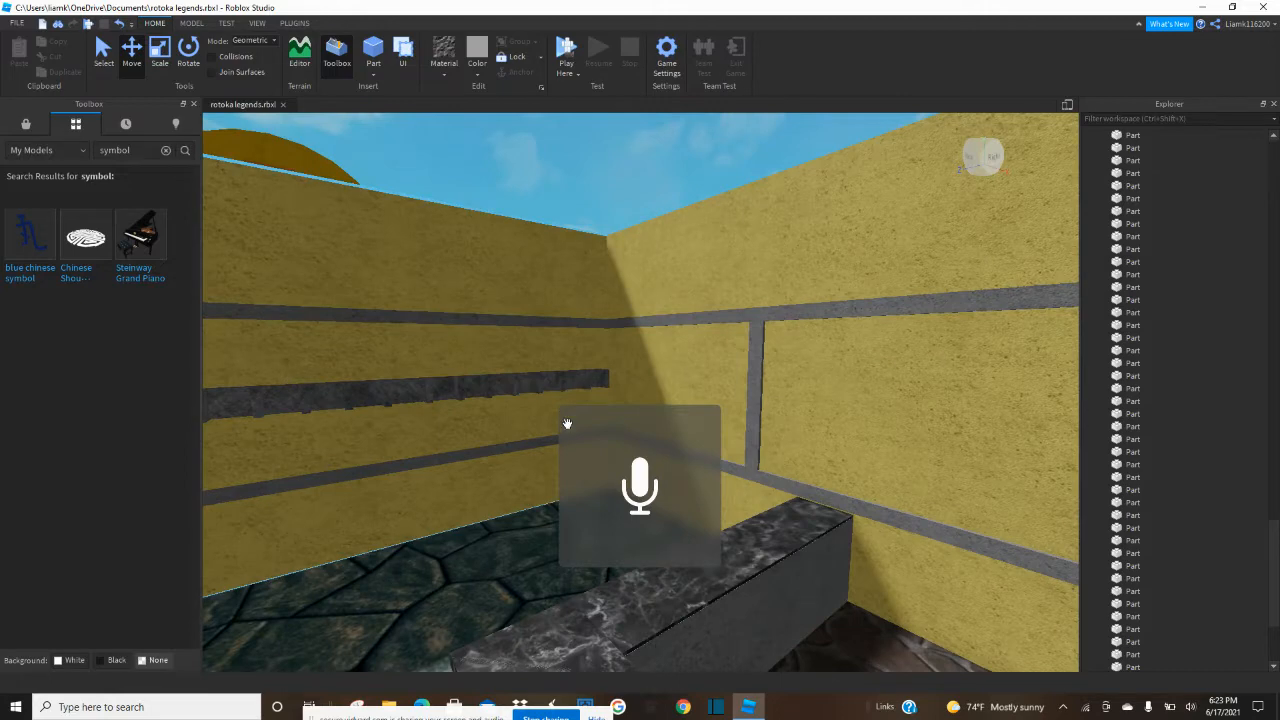
pyautogui.press('w')
pyautogui.moveTo(574, 443); pyautogui.dragTo(571, 446, button='right')
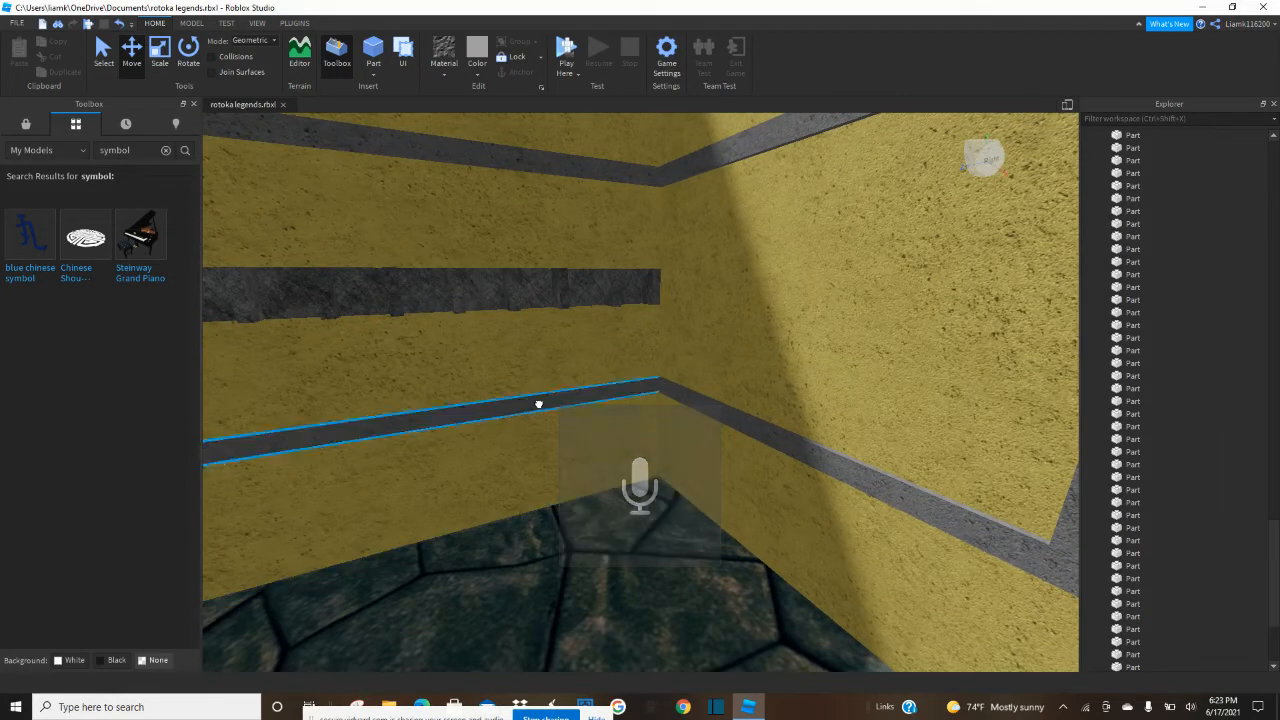
pyautogui.click(574, 394)
pyautogui.press('w')
pyautogui.moveTo(617, 397); pyautogui.dragTo(686, 362, button='right')
pyautogui.click(472, 380)
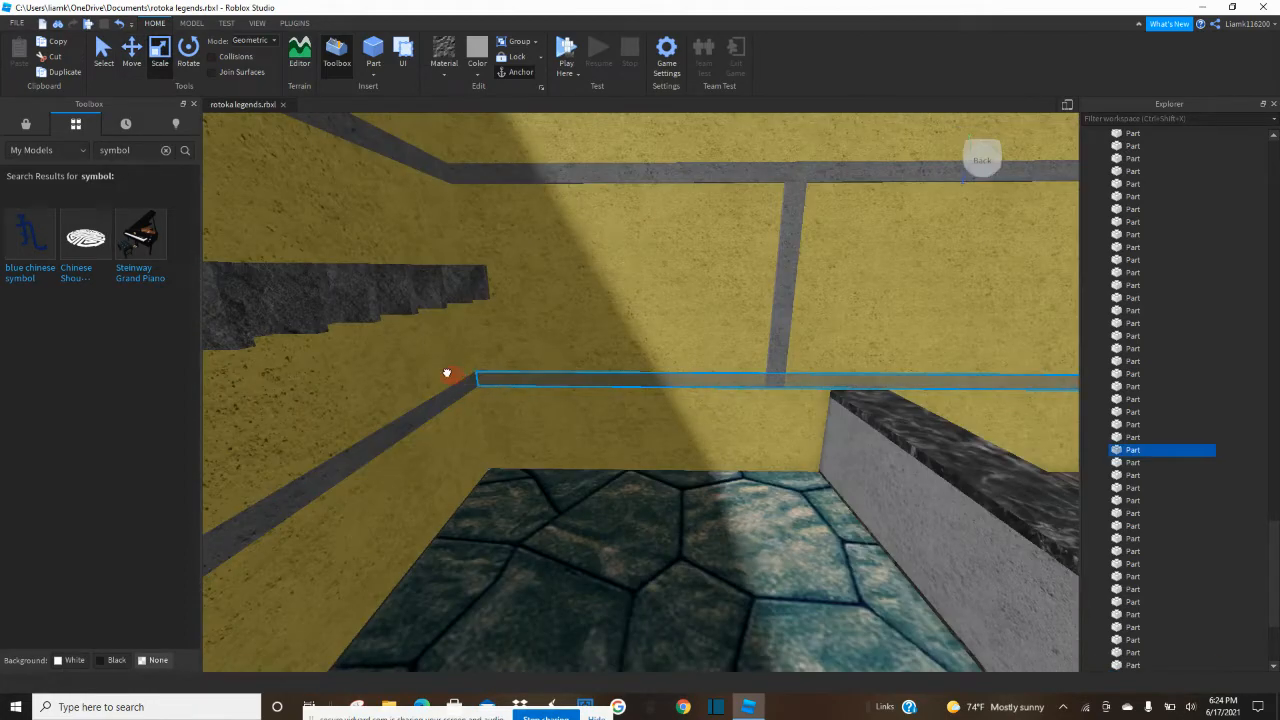
pyautogui.moveTo(442, 373); pyautogui.dragTo(493, 398, button='right')
# Examine the finished trim around the room and the outer face of the slate shelf wall.
pyautogui.press('e')
pyautogui.click(575, 427)
pyautogui.moveTo(514, 500); pyautogui.dragTo(513, 503, button='right')
pyautogui.press('s')
pyautogui.click(466, 394)
pyautogui.moveTo(466, 394); pyautogui.dragTo(480, 393, button='right')
pyautogui.press('e')
pyautogui.moveTo(726, 356); pyautogui.dragTo(736, 360)
pyautogui.click(805, 430)
pyautogui.click(443, 543)
pyautogui.moveTo(415, 542); pyautogui.dragTo(522, 443, button='right')
pyautogui.moveTo(555, 374); pyautogui.dragTo(552, 375)
pyautogui.moveTo(721, 590); pyautogui.dragTo(727, 593)
pyautogui.click(862, 601)
pyautogui.press('w')
pyautogui.moveTo(862, 601); pyautogui.dragTo(860, 601, button='right')
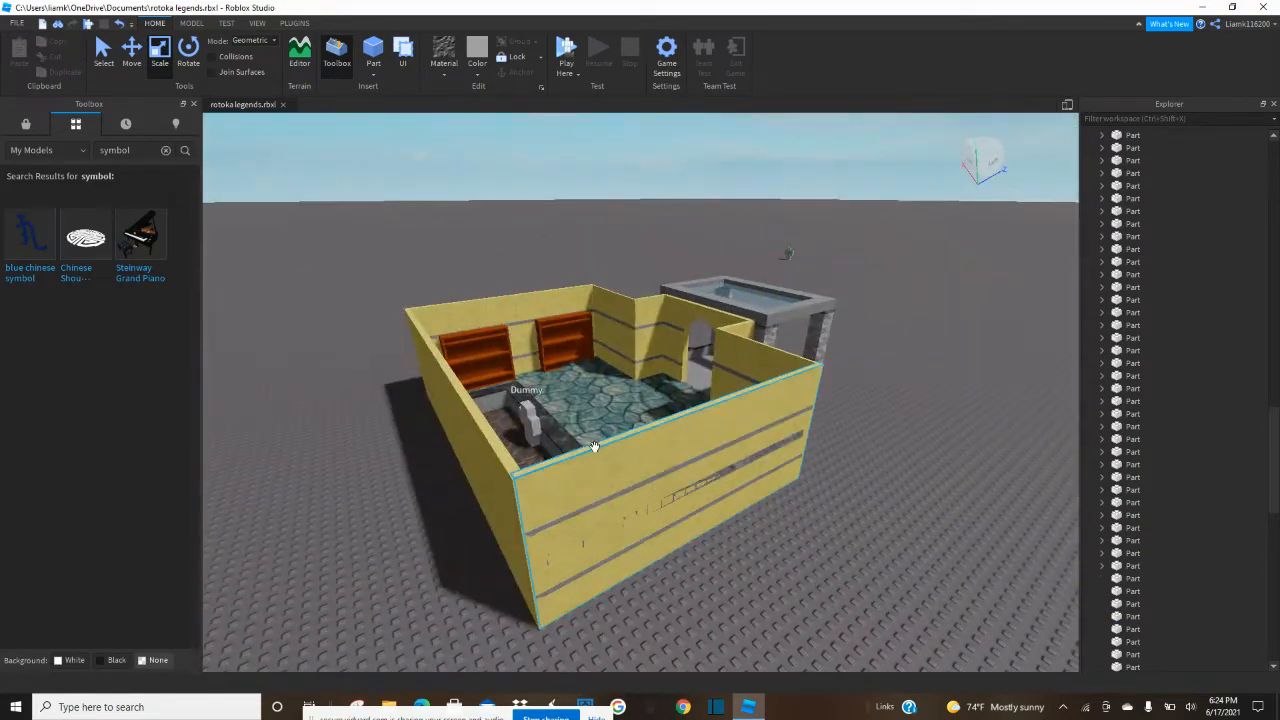
# Thicken the slate shelf wall outward to cover the trim and shelf pieces poking through its outer face.
pyautogui.click(671, 483)
pyautogui.moveTo(720, 498); pyautogui.dragTo(726, 501)
pyautogui.click(815, 543)
pyautogui.press('e')
pyautogui.press('w')
pyautogui.press('s')
pyautogui.click(735, 597)
pyautogui.moveTo(732, 594); pyautogui.dragTo(726, 589)
# Duplicate the yellow end wall and raise the copy's lower edge to leave a thin slab at the wall's top.
pyautogui.click(623, 614)
pyautogui.press('w')
pyautogui.moveTo(622, 613); pyautogui.dragTo(660, 608, button='right')
pyautogui.press('d')
pyautogui.press('q')
pyautogui.press('w')
pyautogui.press('s')
pyautogui.press('w')
pyautogui.click(638, 342)
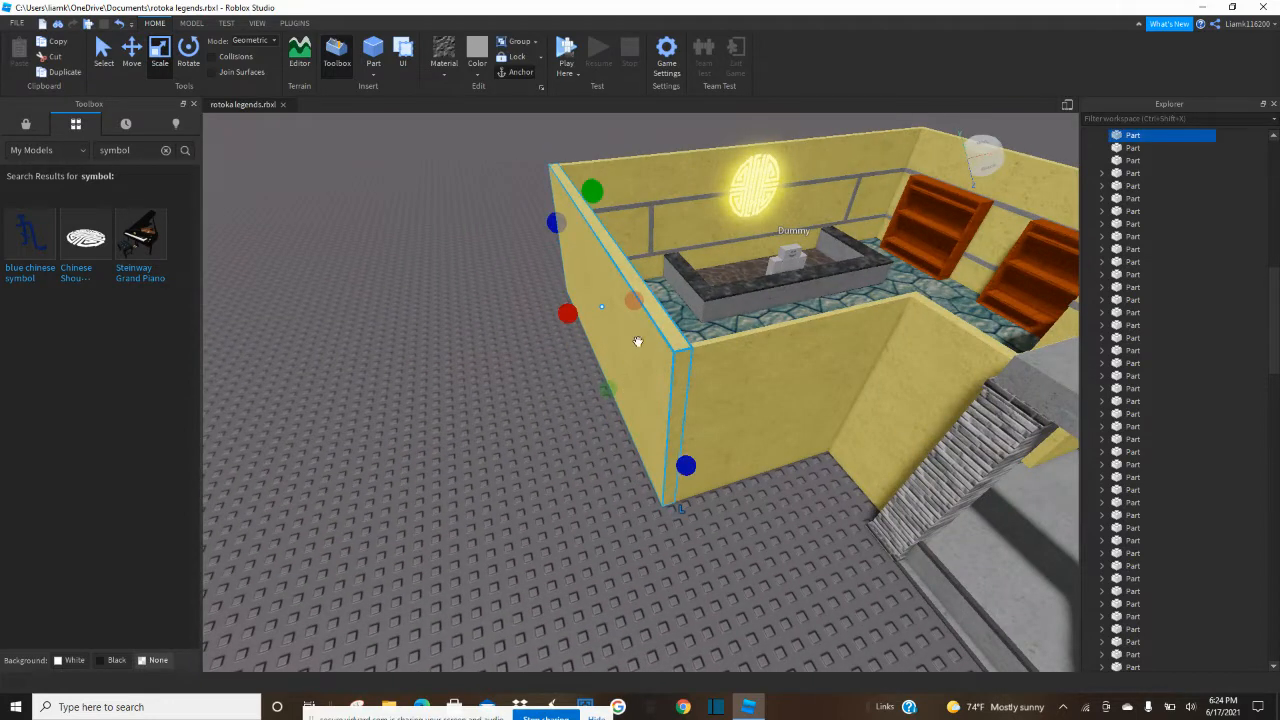
pyautogui.click(625, 426)
pyautogui.moveTo(606, 391); pyautogui.dragTo(606, 308)
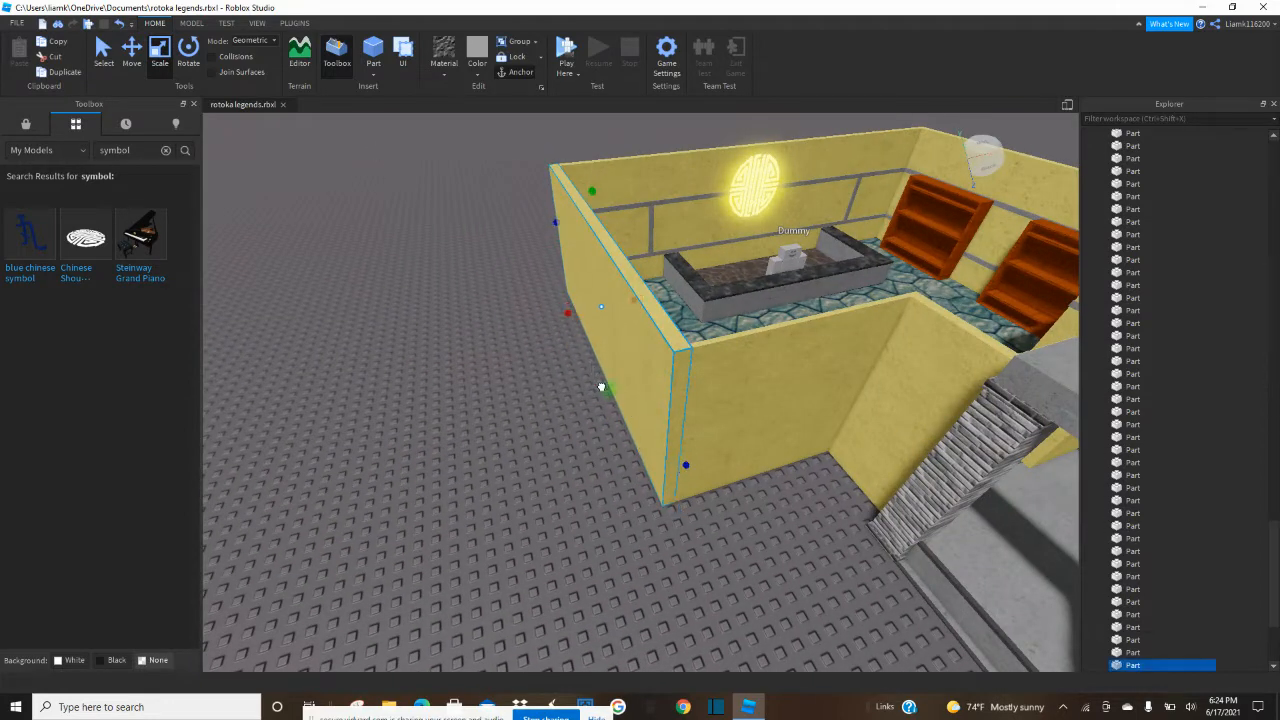
# Stretch the thin yellow slab across the full length of the room to form its roof.
pyautogui.moveTo(607, 254); pyautogui.dragTo(788, 195)
pyautogui.press('e')
pyautogui.press('d')
# Duplicate the entrance recess's side wall, flatten the copy and stretch it across the recess to close the remaining roof gap.
pyautogui.click(732, 460)
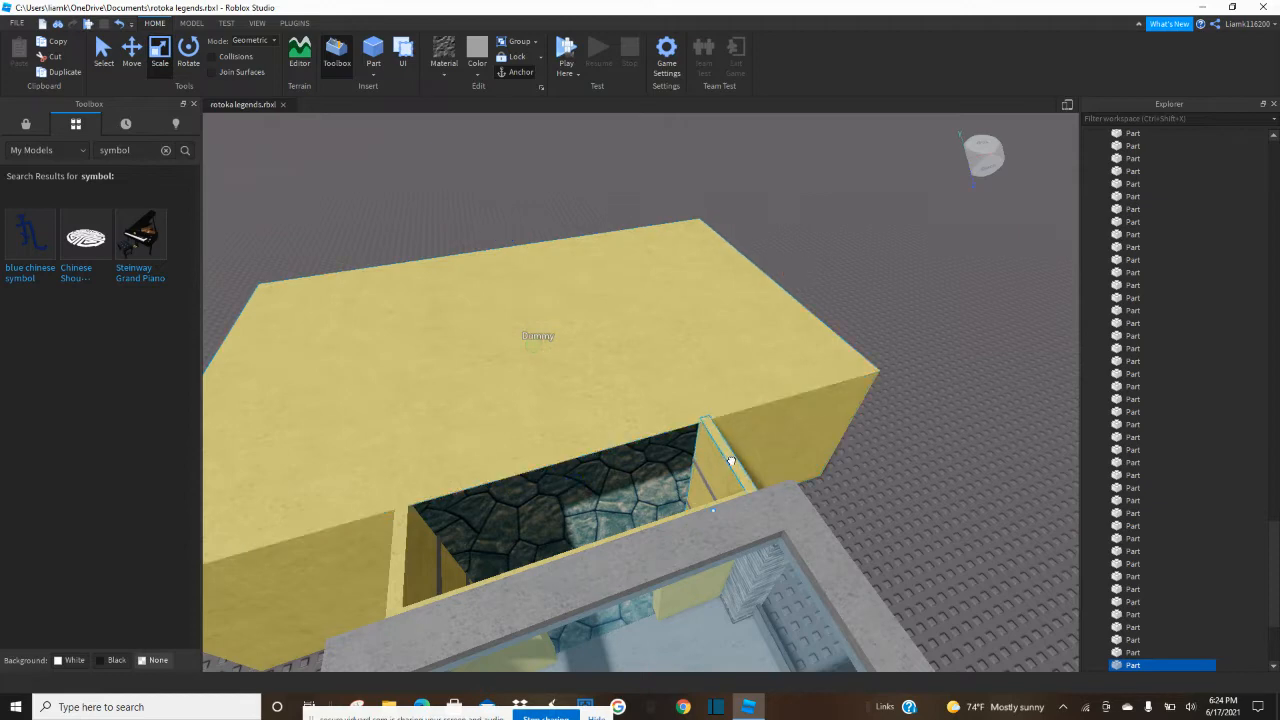
pyautogui.hotkey('ctrl', 'd')
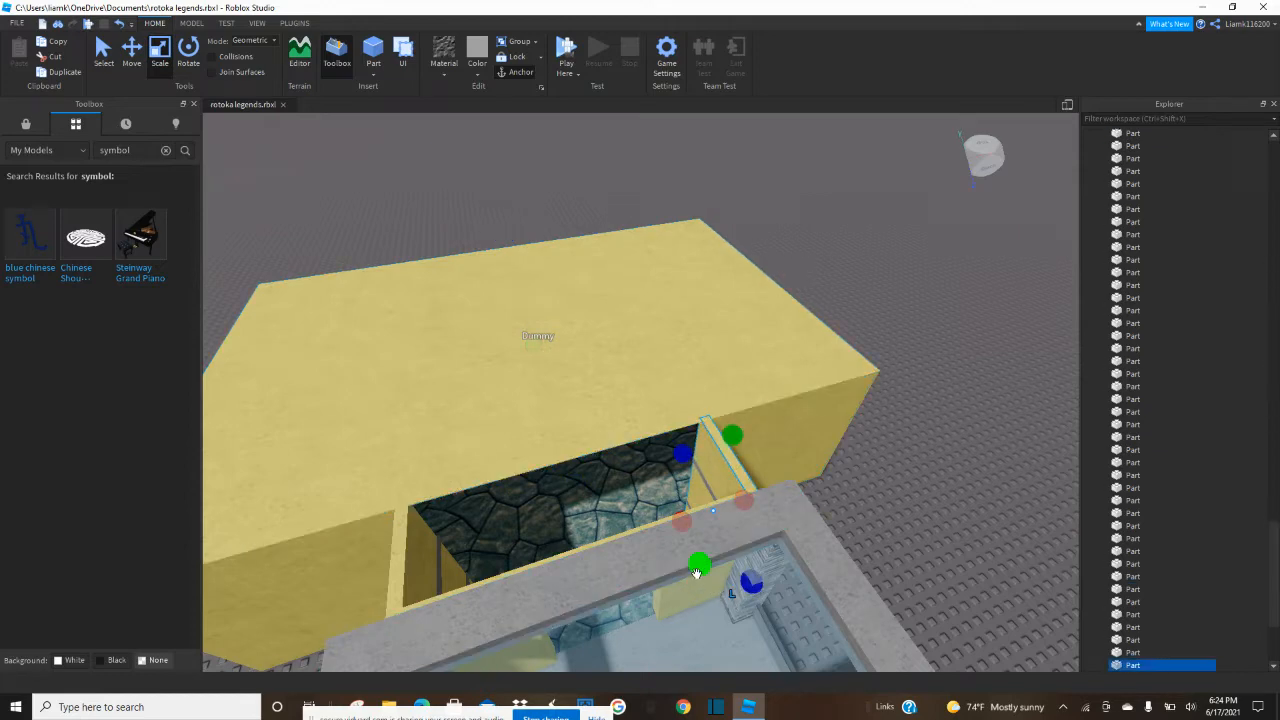
pyautogui.moveTo(688, 459); pyautogui.dragTo(342, 586)
# Examine the new roof and its join with the pavilion from several sides.
pyautogui.click(926, 504)
pyautogui.press('w')
pyautogui.moveTo(926, 504); pyautogui.dragTo(926, 504, button='right')
pyautogui.press('w')
pyautogui.press('w')
pyautogui.press('w')
pyautogui.press('s')
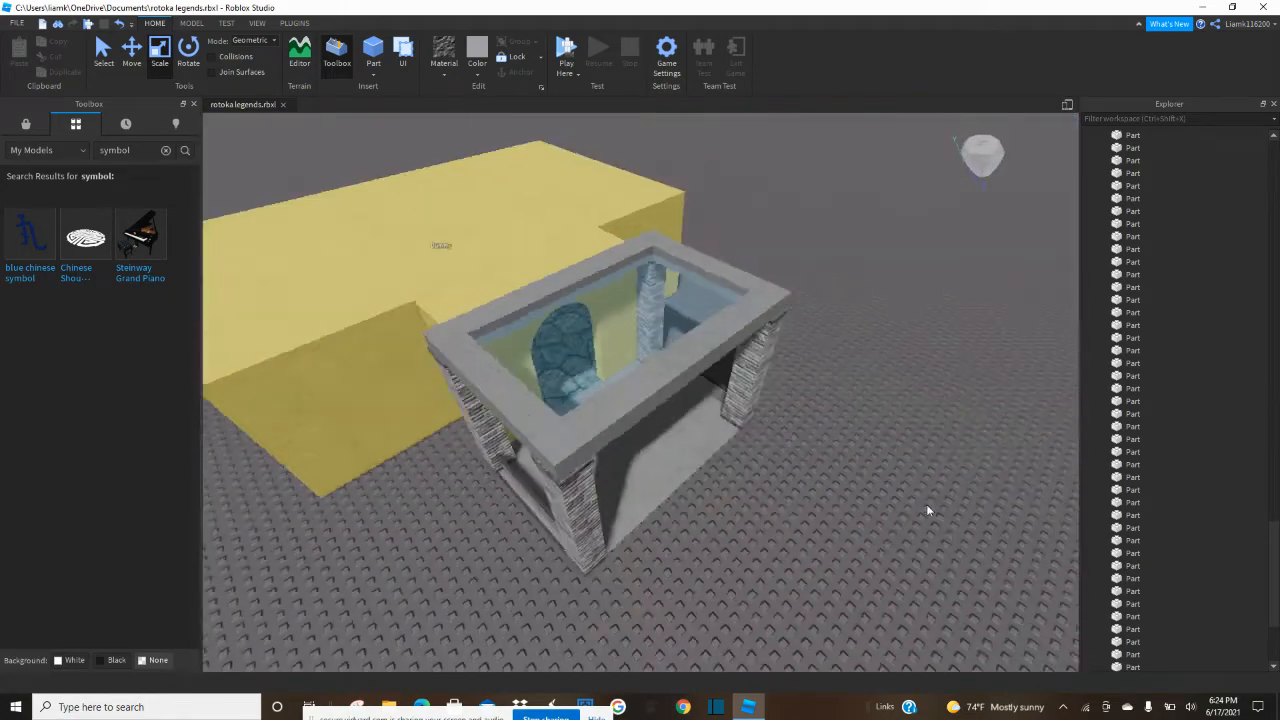
pyautogui.press('w')
pyautogui.press('w')
pyautogui.moveTo(705, 577); pyautogui.dragTo(705, 576, button='right')
pyautogui.press('s')
pyautogui.press('w')
pyautogui.press('w')
pyautogui.press('s')
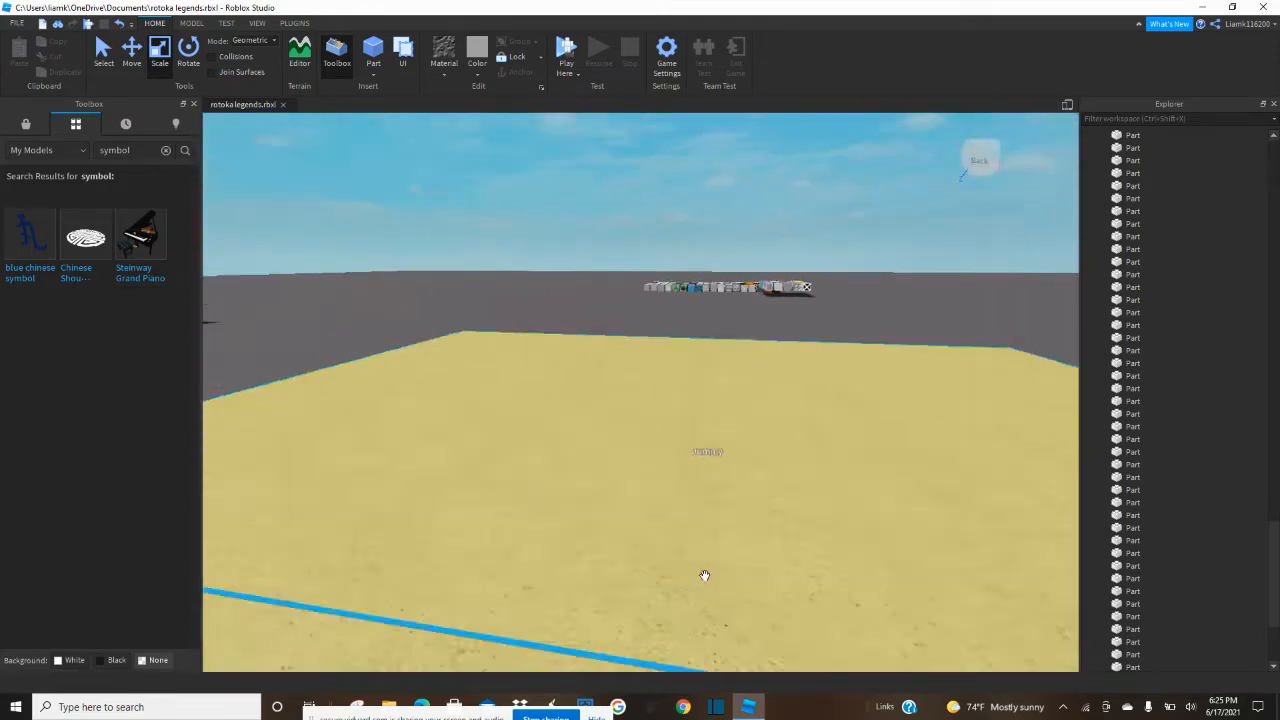
# Blank out the name of the Dummy behind the counter.
pyautogui.press('w')
pyautogui.click(727, 440)
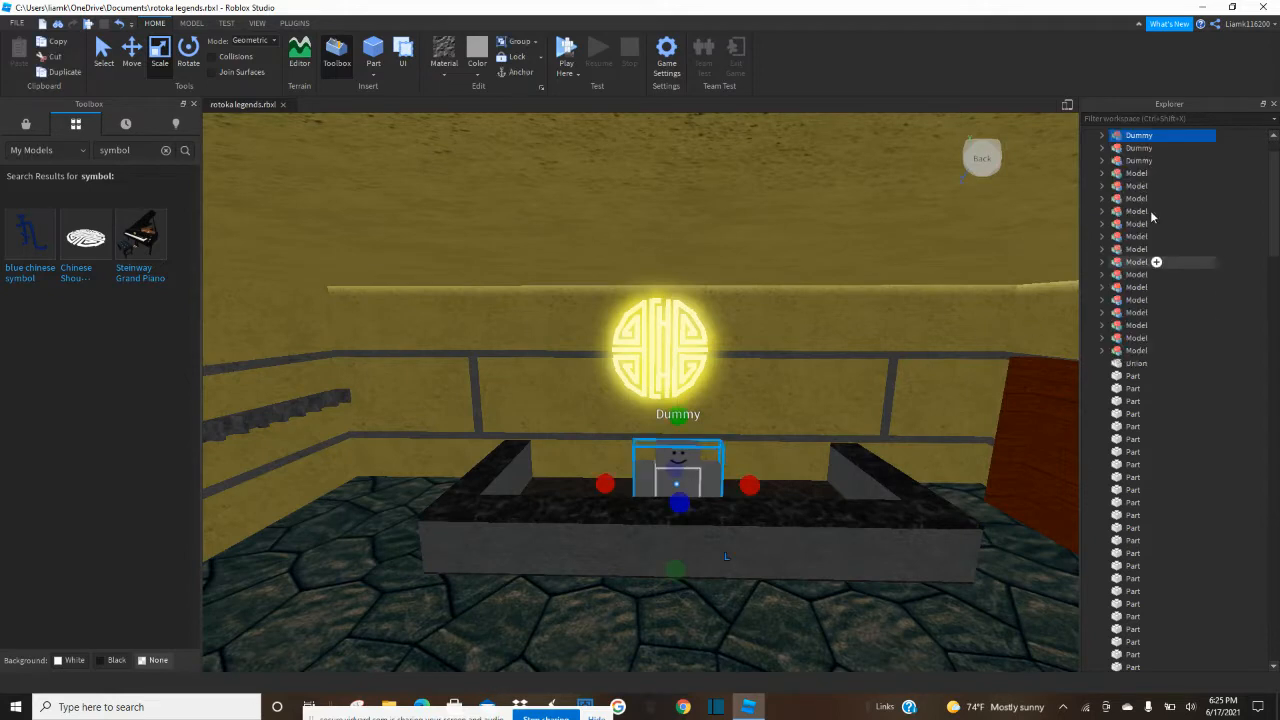
pyautogui.doubleClick(1139, 137)
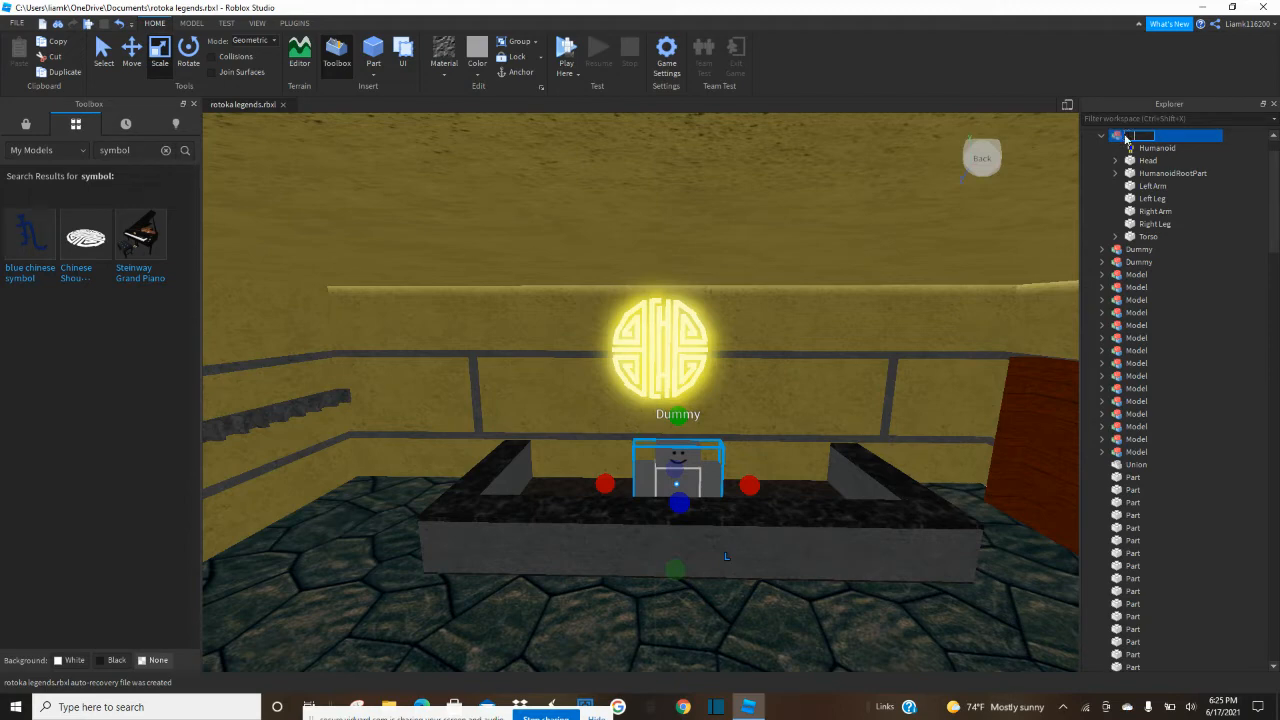
pyautogui.scroll(-6, 990, 232)
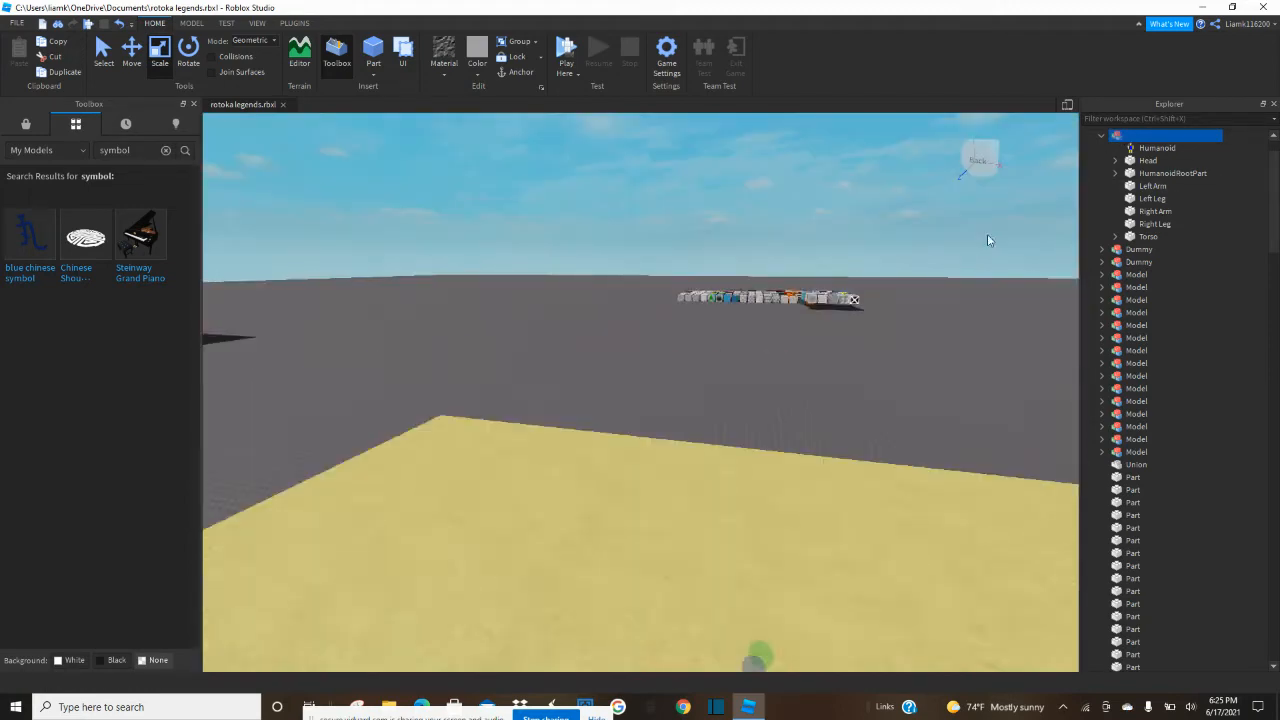
# Examine the roofed building from outside and look into the room through the entrance.
pyautogui.click(676, 201)
pyautogui.moveTo(676, 201); pyautogui.dragTo(678, 198, button='right')
pyautogui.scroll(-3, 679, 199)
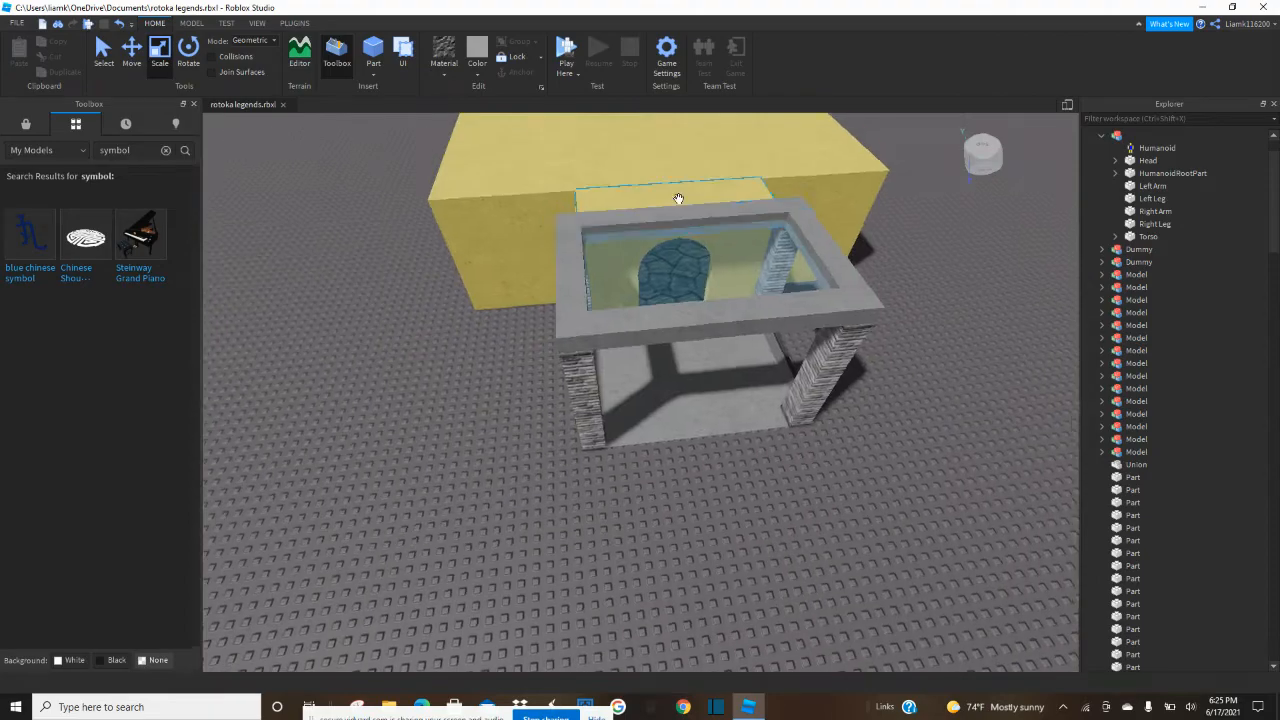
pyautogui.scroll(6, 678, 198)
pyautogui.scroll(-3, 678, 199)
pyautogui.scroll(-10, 678, 199)
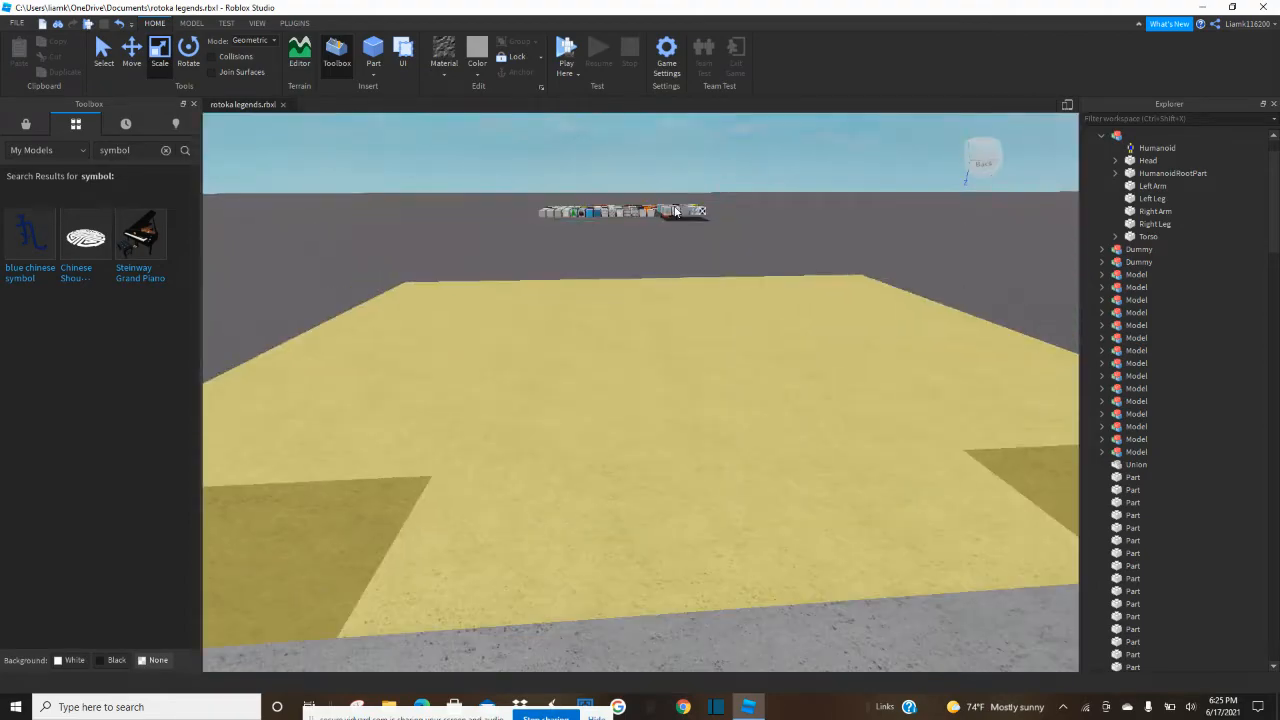
pyautogui.scroll(6, 640, 296)
pyautogui.scroll(-9, 643, 293)
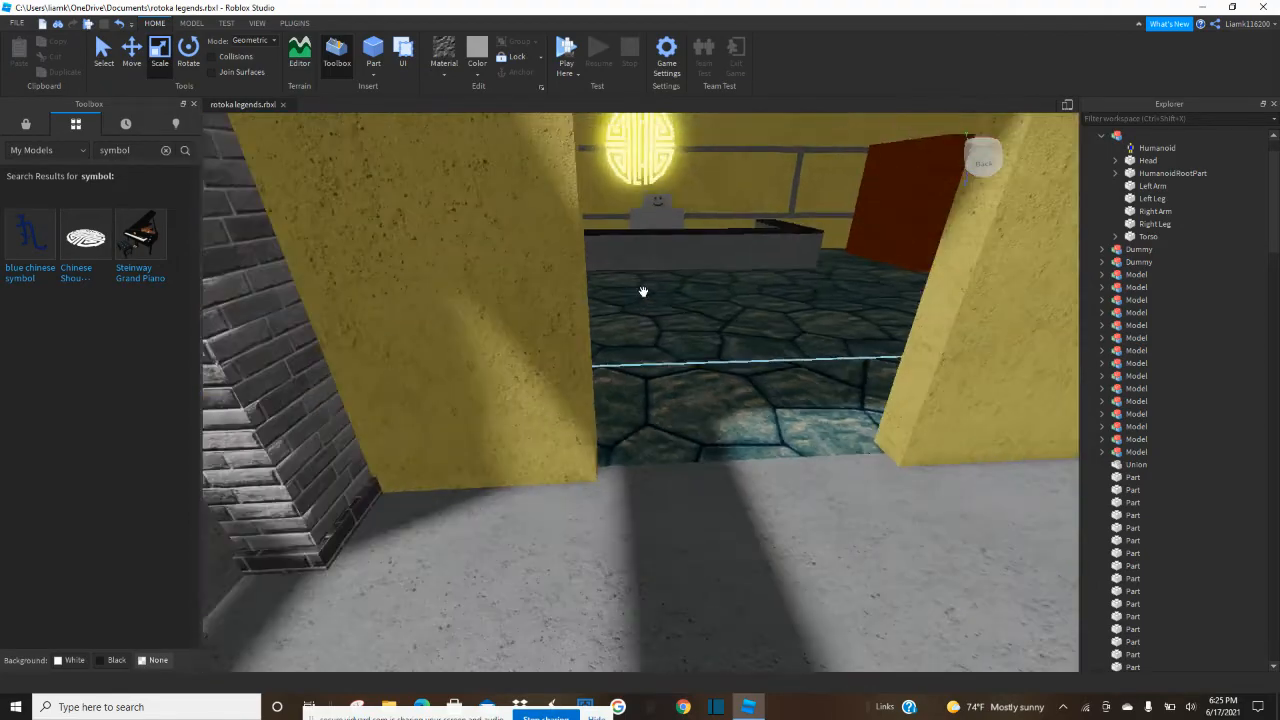
pyautogui.moveTo(643, 293); pyautogui.dragTo(616, 273, button='right')
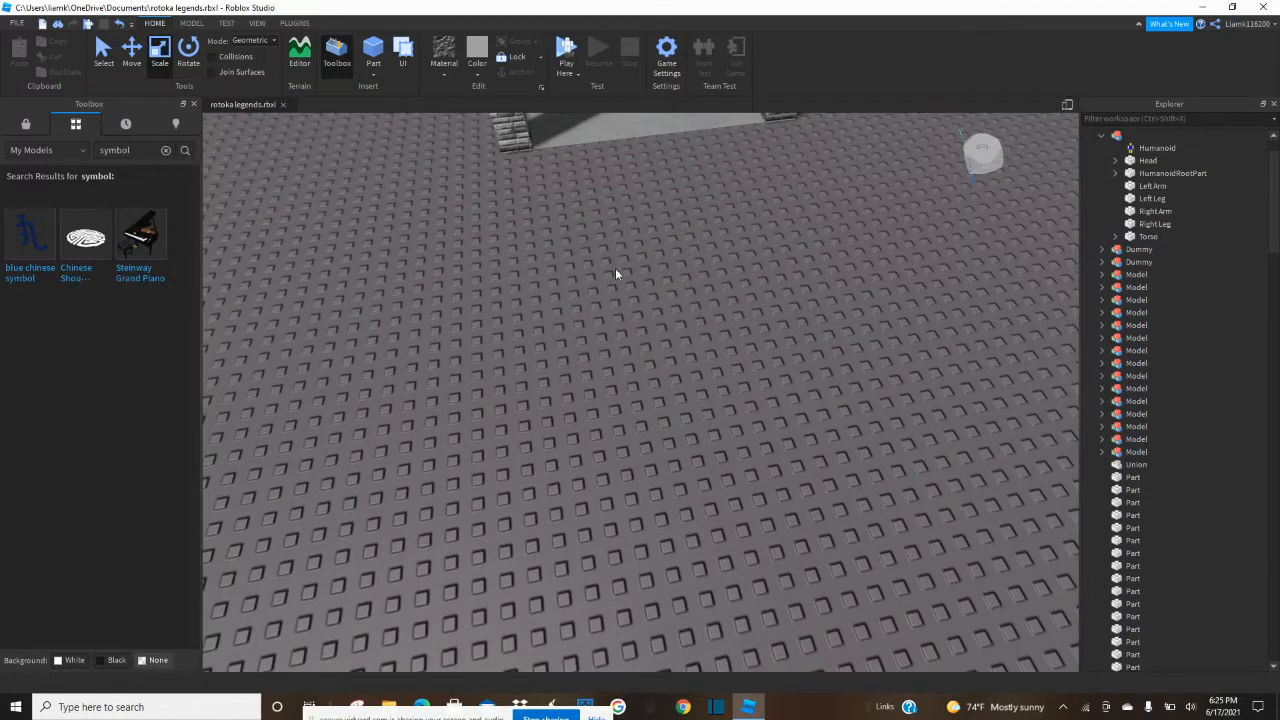
# Insert a new block part in front of the pavilion and give it a smooth material.
pyautogui.click(192, 23)
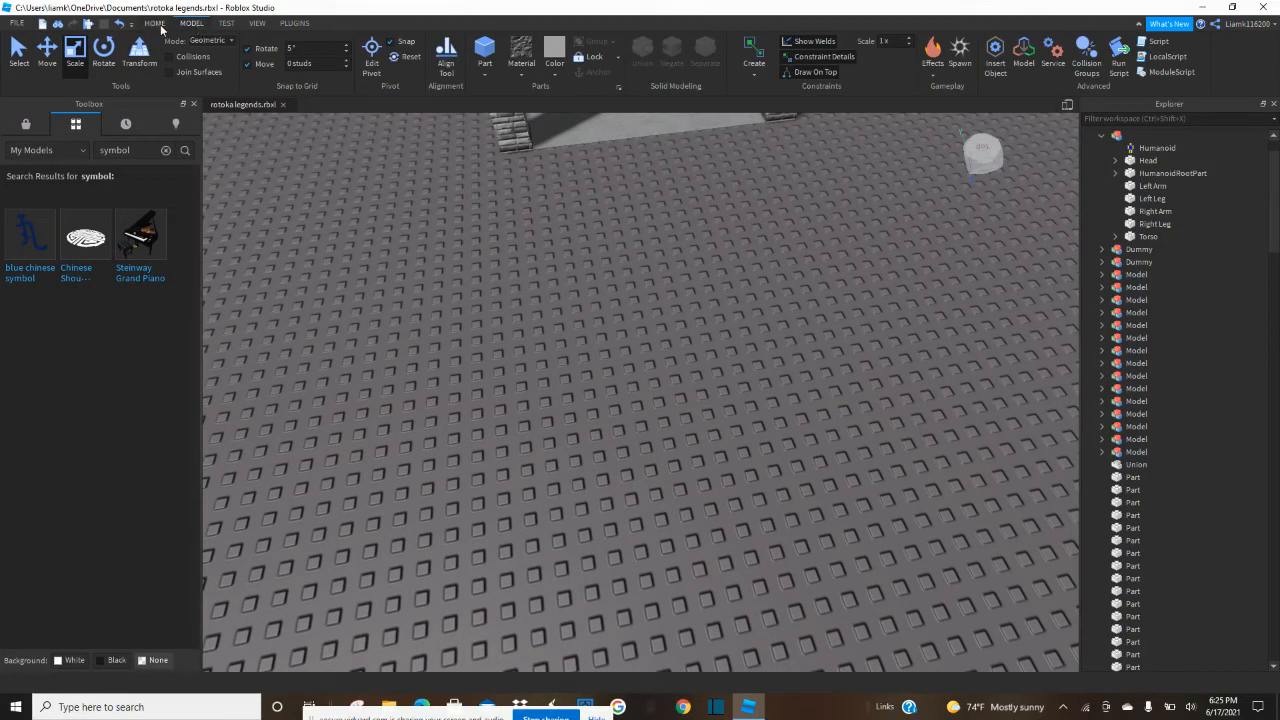
pyautogui.click(157, 24)
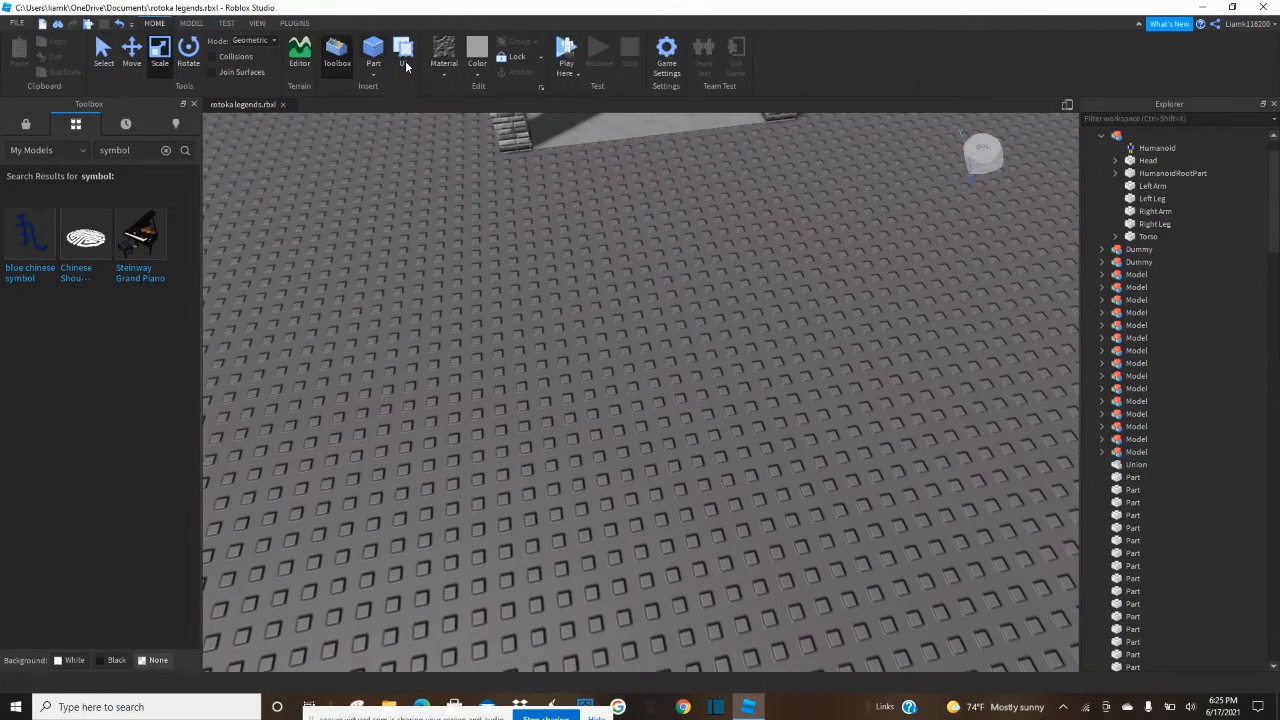
pyautogui.click(373, 55)
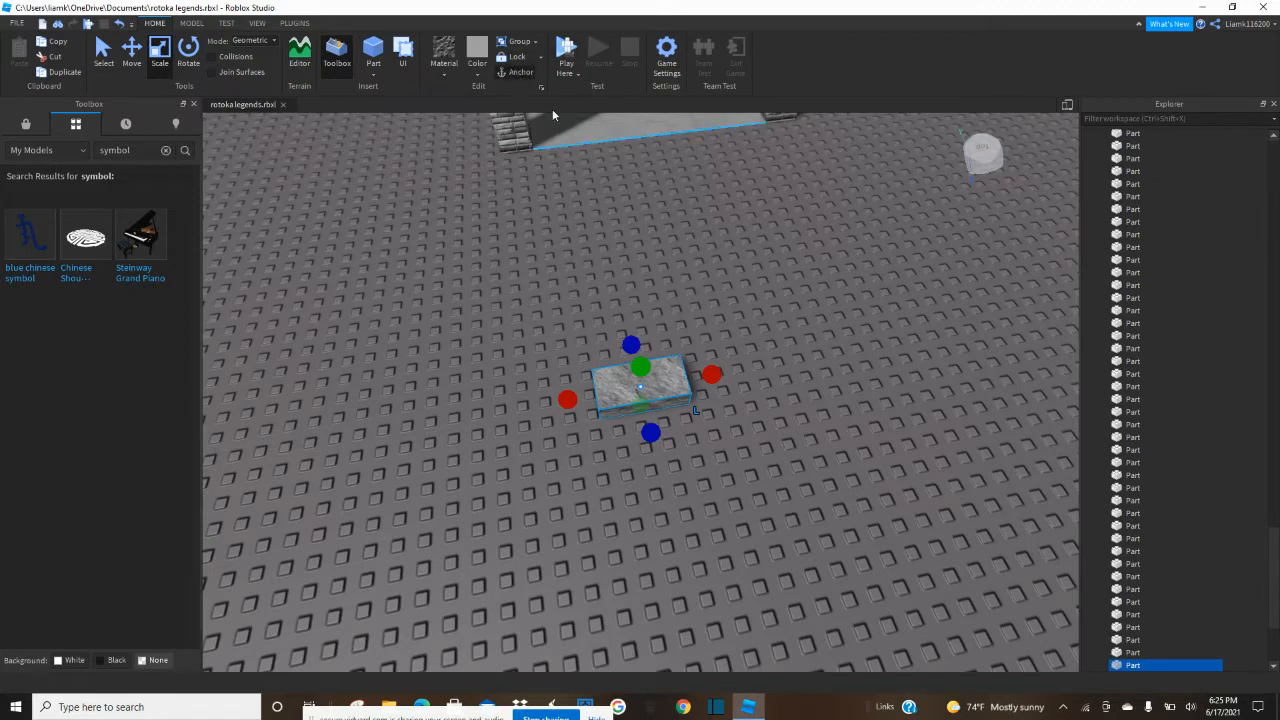
pyautogui.click(444, 62)
pyautogui.click(494, 366)
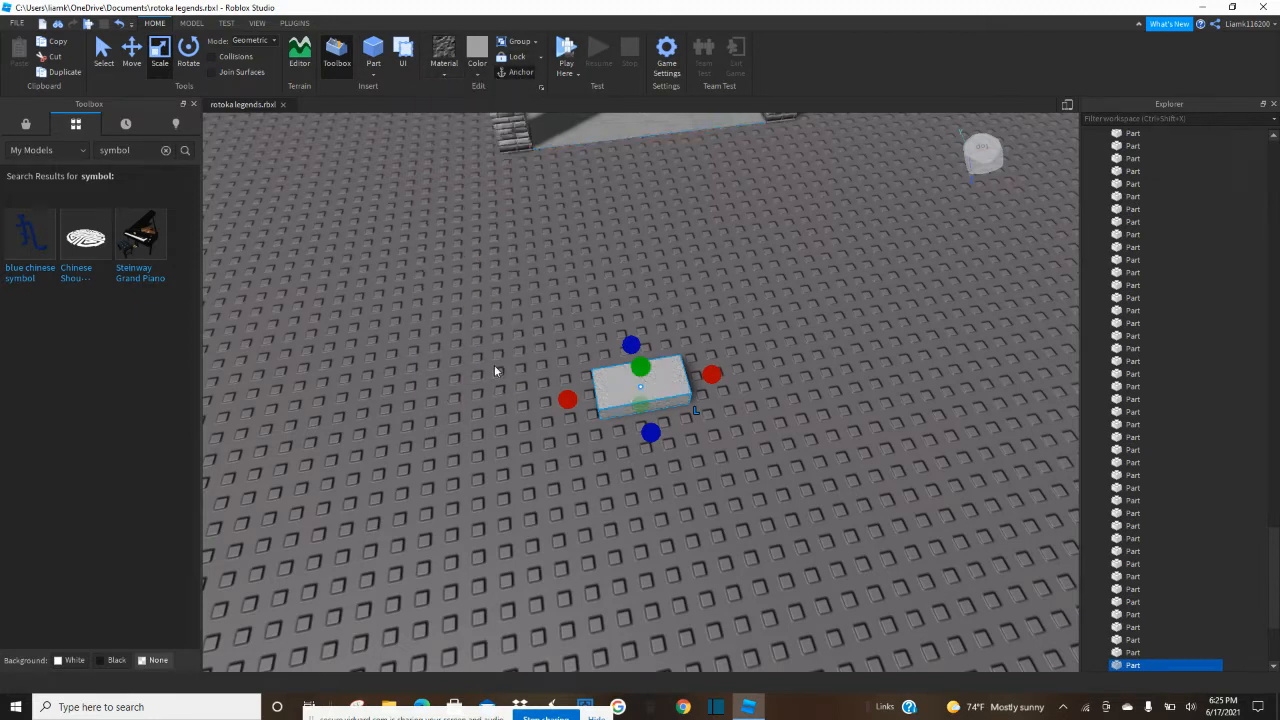
# Shrink the new block to a small cube and add a SpotLight object inside it.
pyautogui.moveTo(567, 397); pyautogui.dragTo(601, 393)
pyautogui.moveTo(680, 428); pyautogui.dragTo(678, 412)
pyautogui.scroll(-3, 1249, 605)
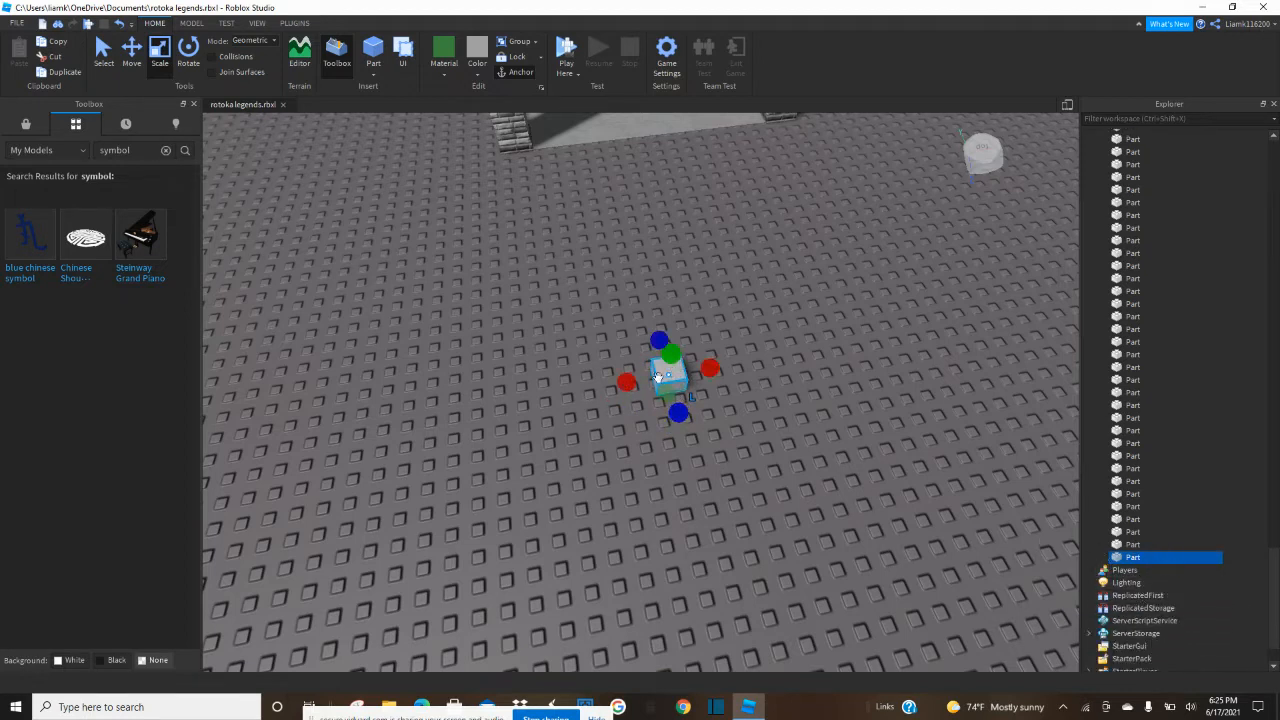
pyautogui.click(1149, 558)
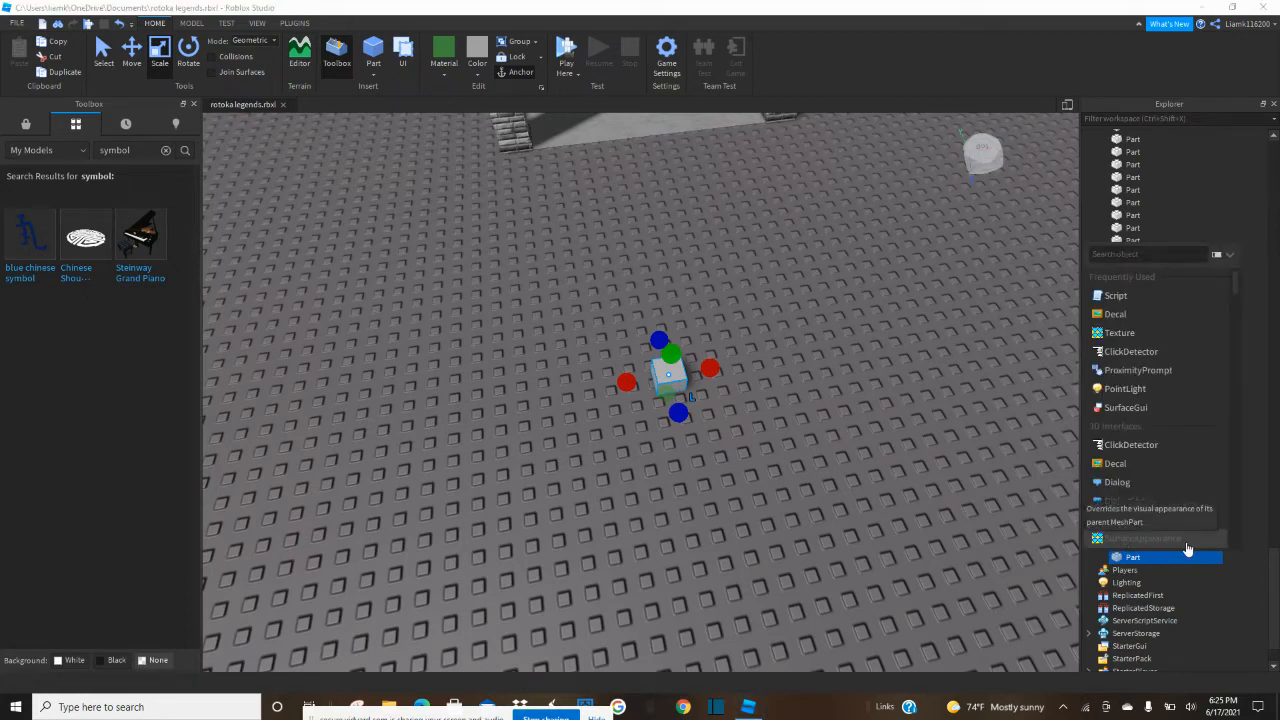
pyautogui.write('spot')
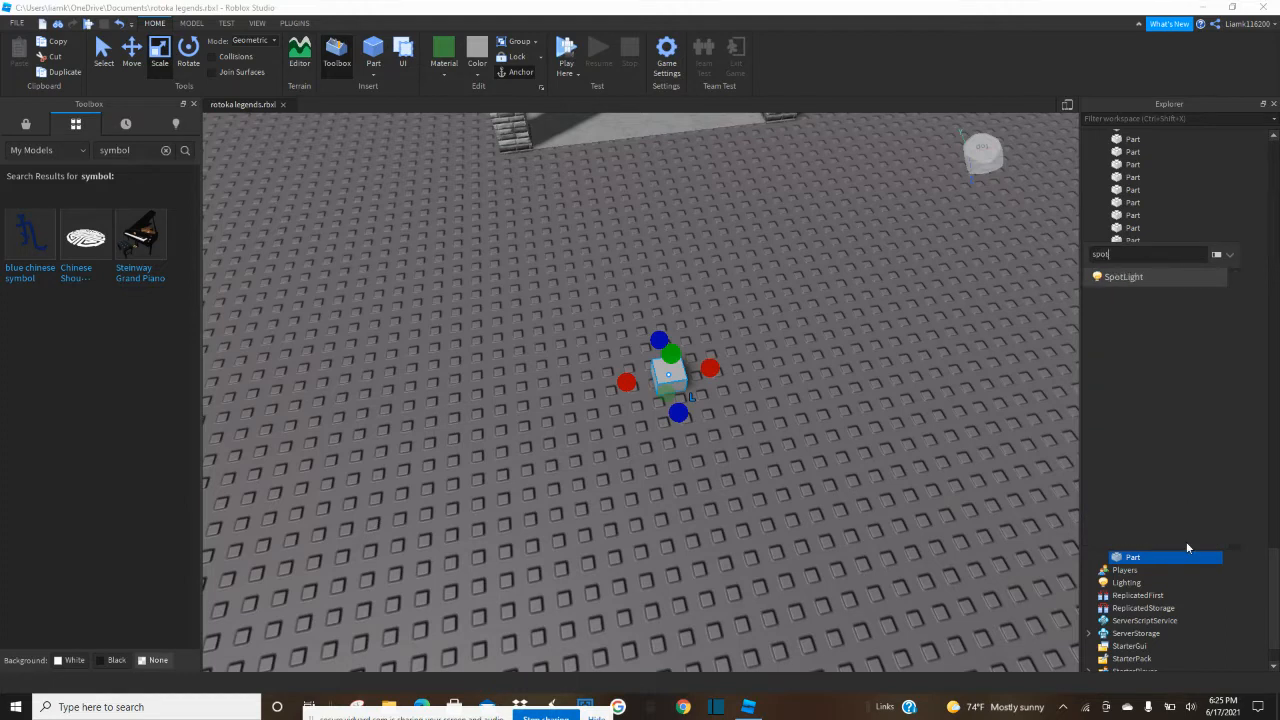
pyautogui.click(1122, 285)
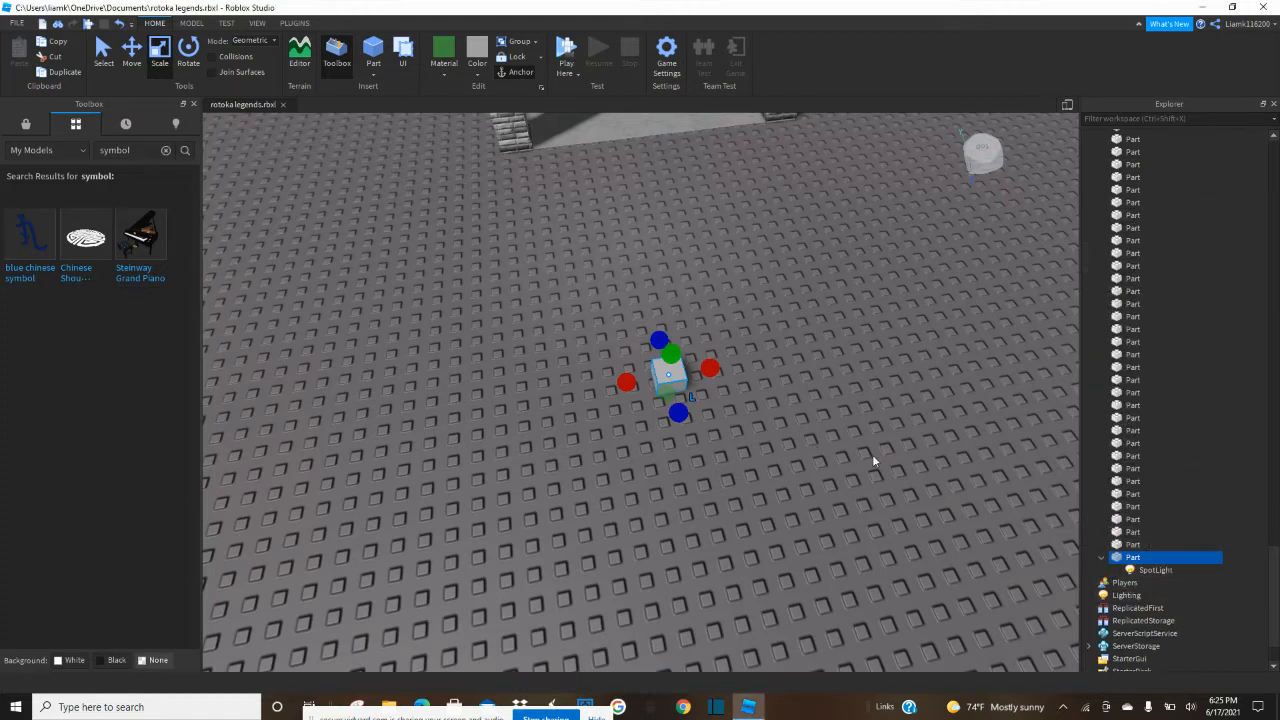
# Place the small light cube on the room's ceiling in front of the counter.
pyautogui.scroll(10, 672, 379)
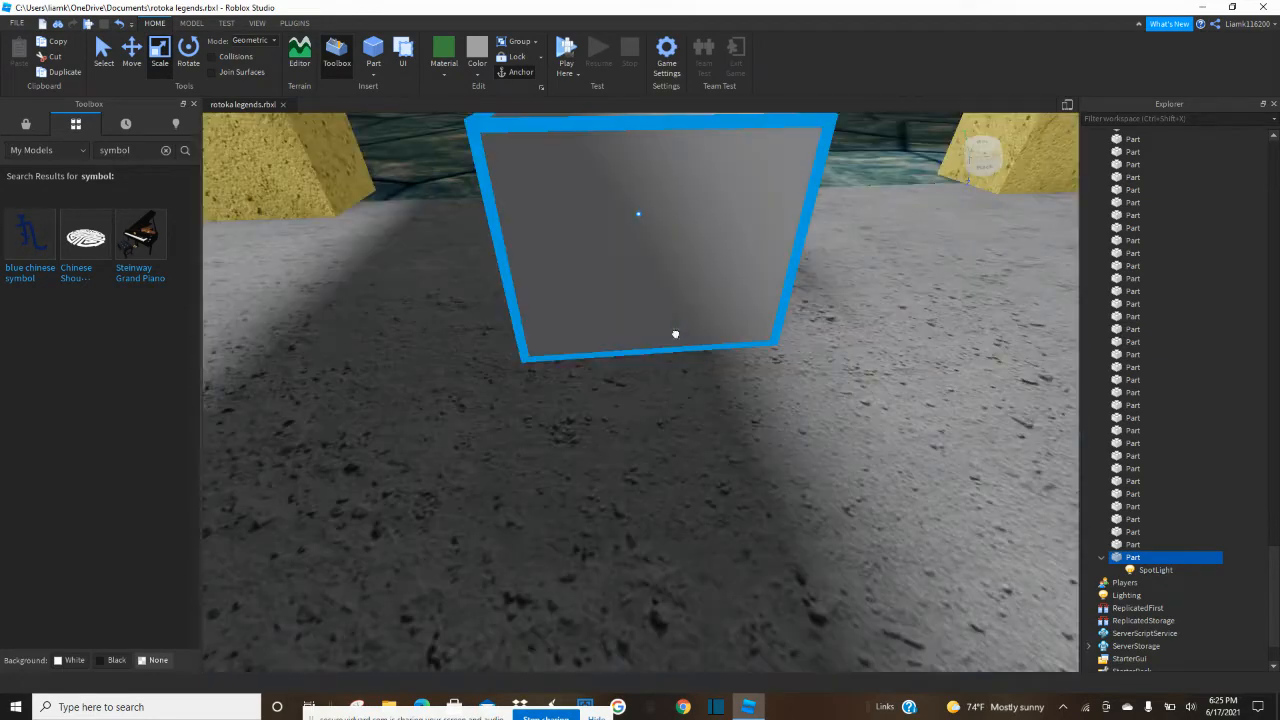
pyautogui.scroll(-10, 675, 334)
pyautogui.scroll(5, 674, 330)
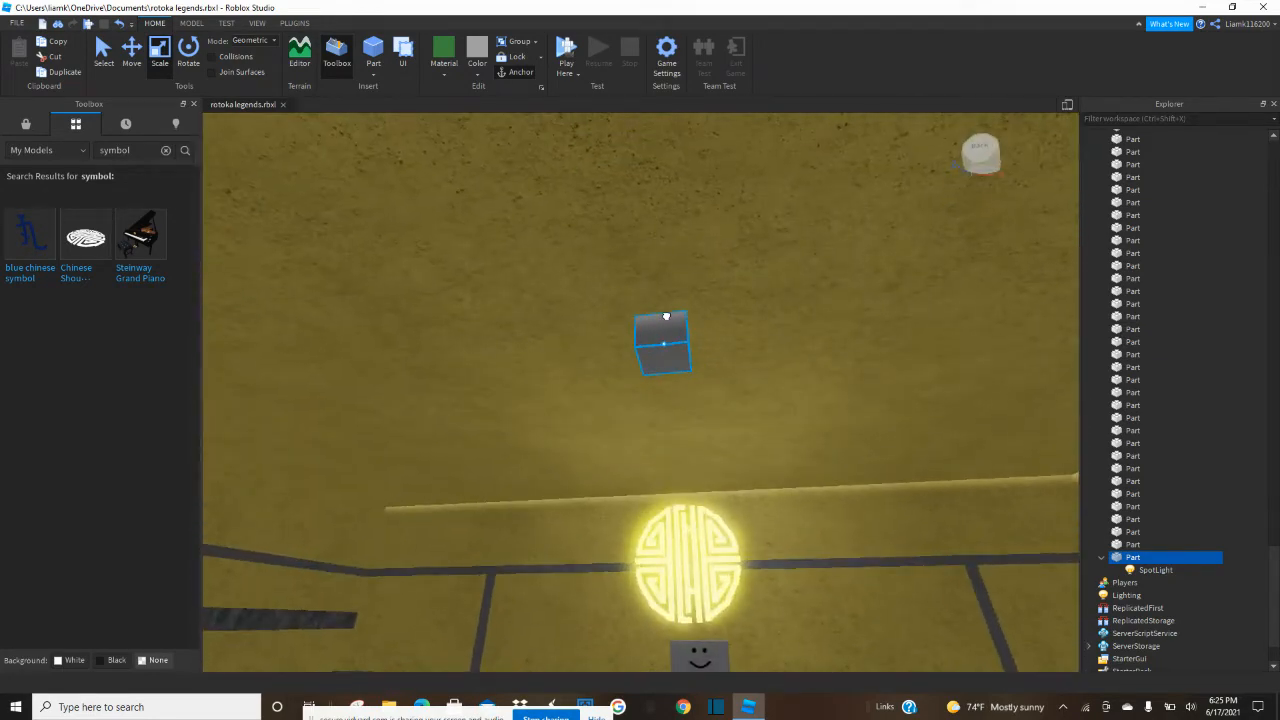
pyautogui.moveTo(666, 315); pyautogui.dragTo(666, 315, button='right')
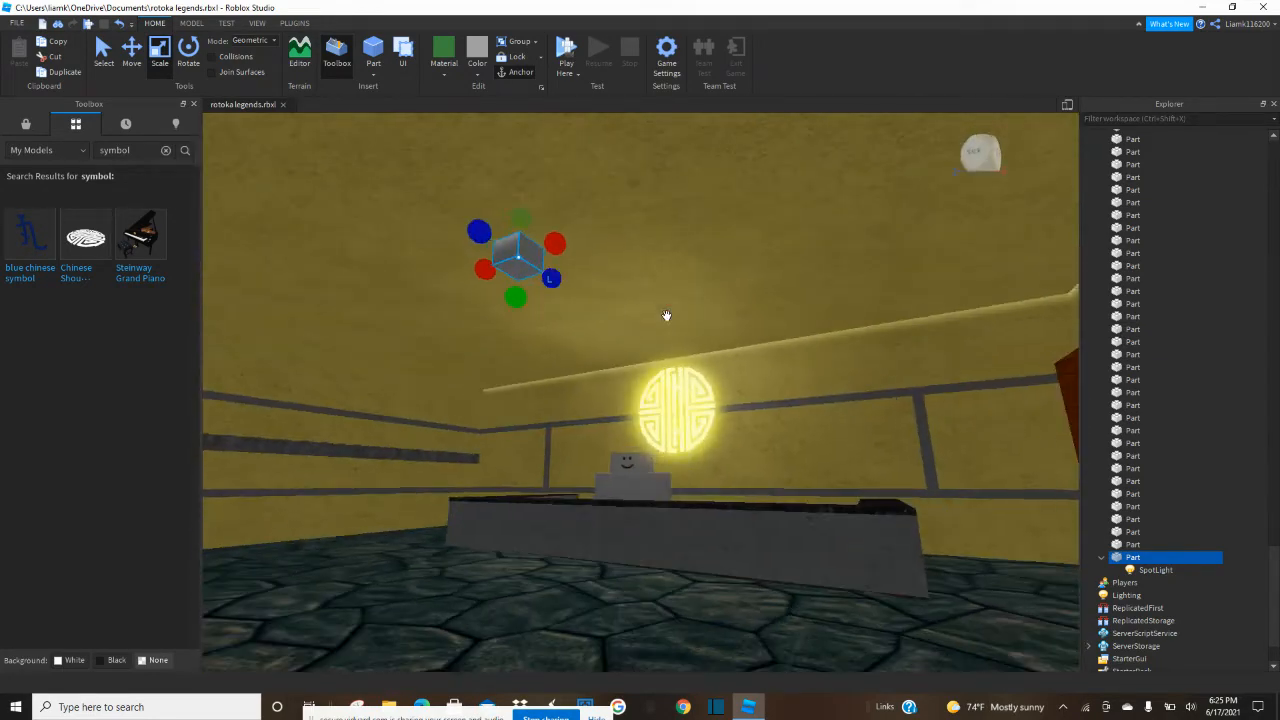
# Display the SpotLight's properties in place of the Toolbox and set its Face to Bottom.
pyautogui.moveTo(1149, 544); pyautogui.dragTo(1146, 582)
pyautogui.click(1140, 569)
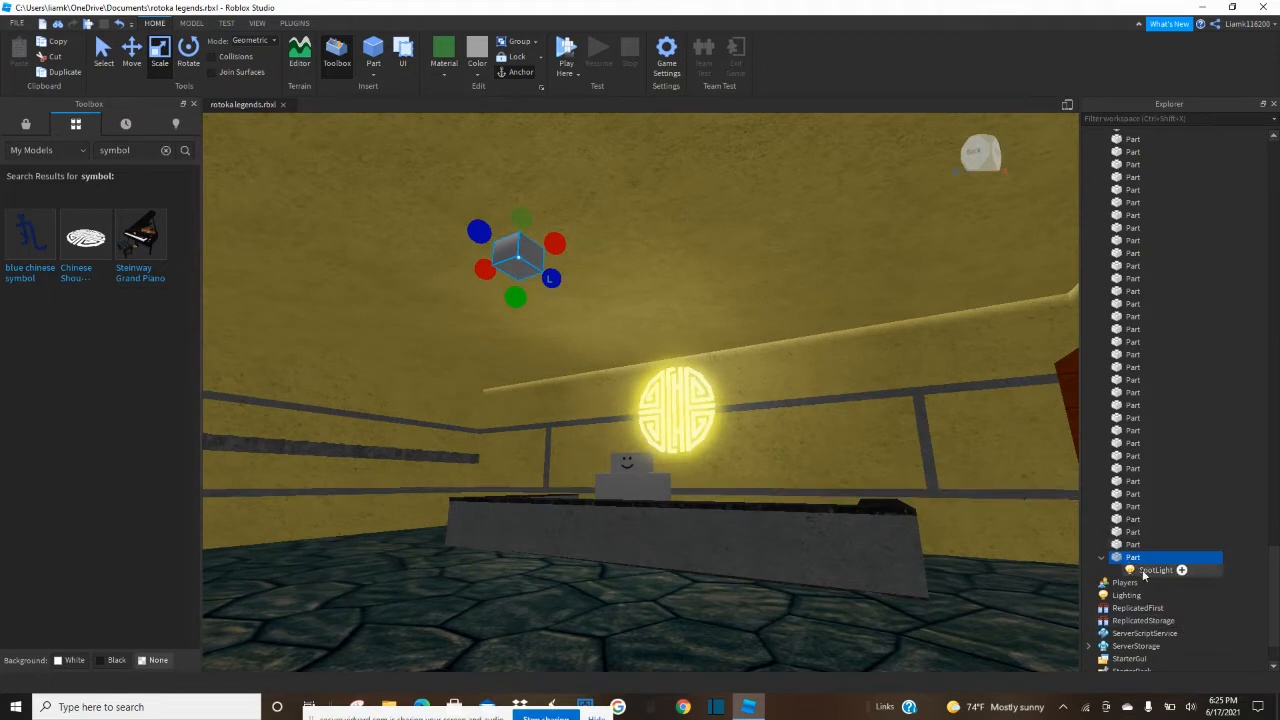
pyautogui.click(194, 104)
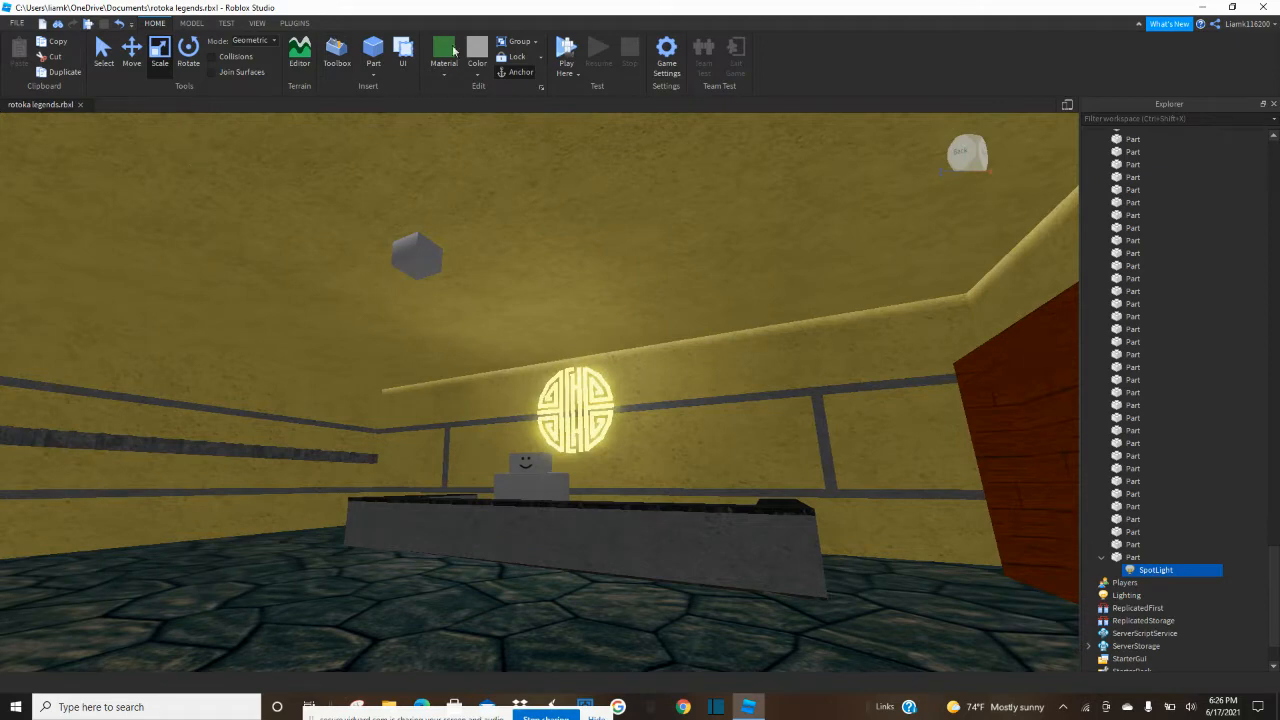
pyautogui.click(256, 23)
pyautogui.click(65, 55)
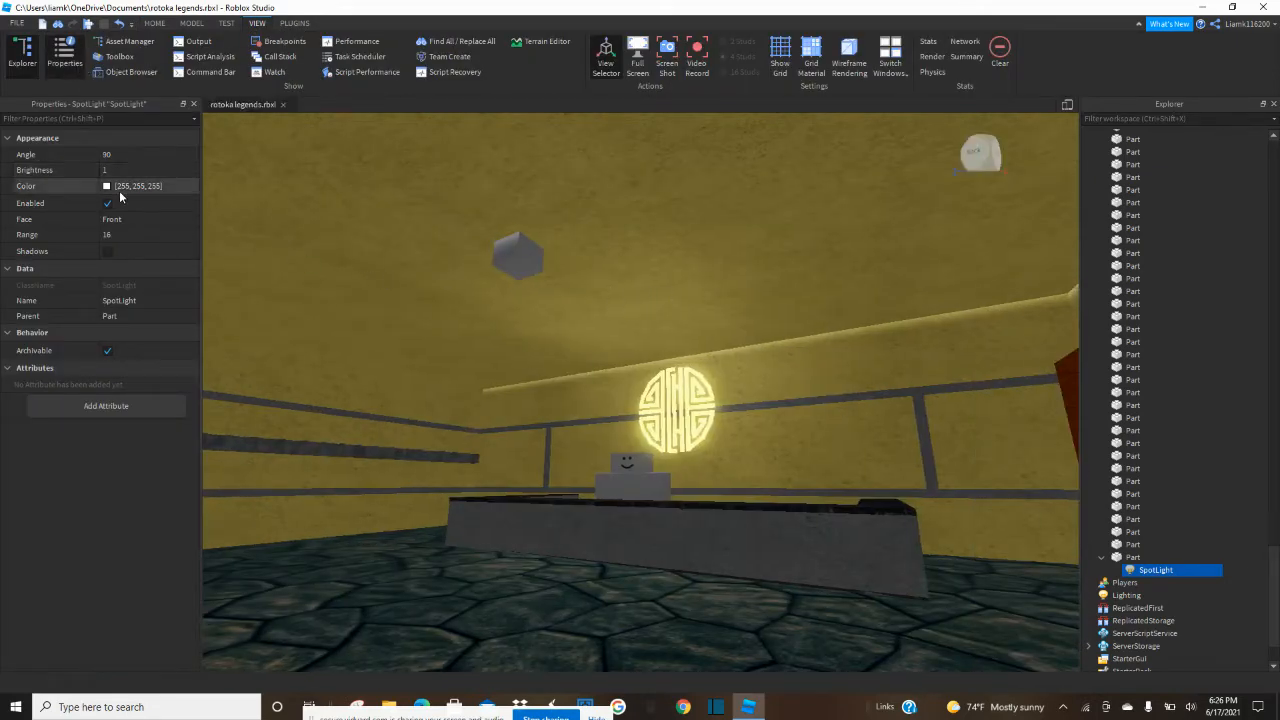
pyautogui.click(190, 218)
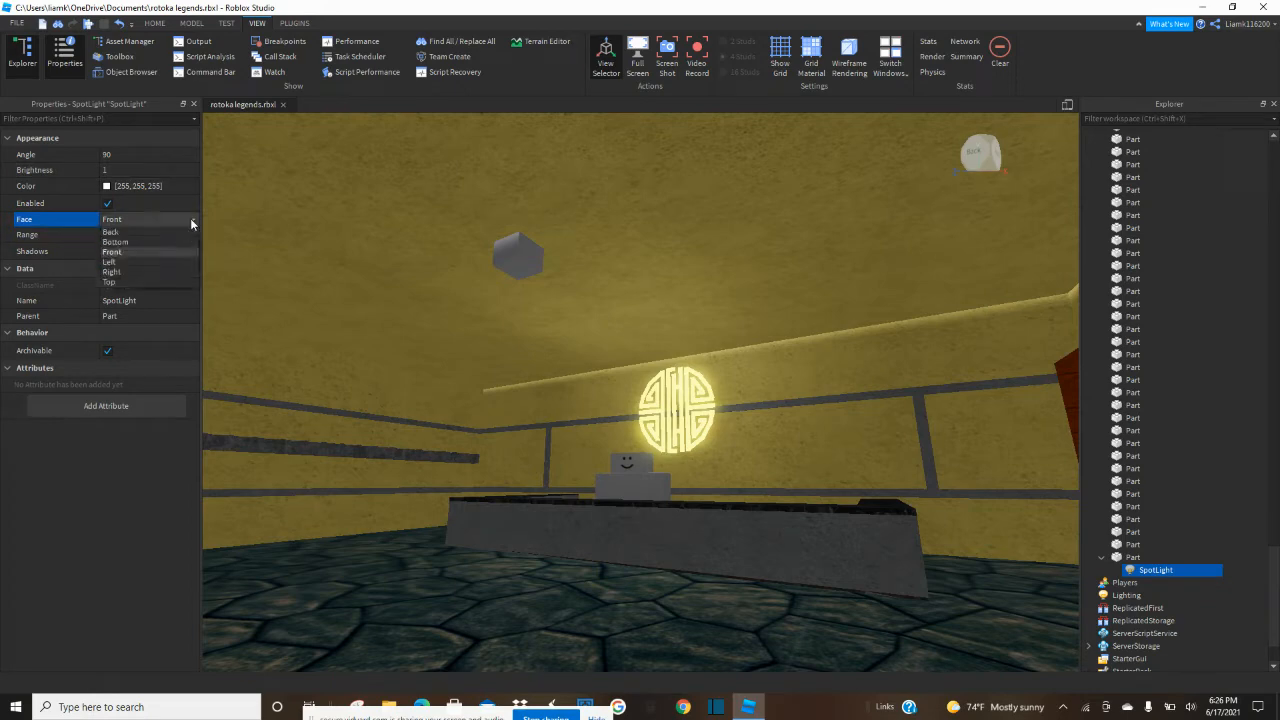
pyautogui.click(176, 239)
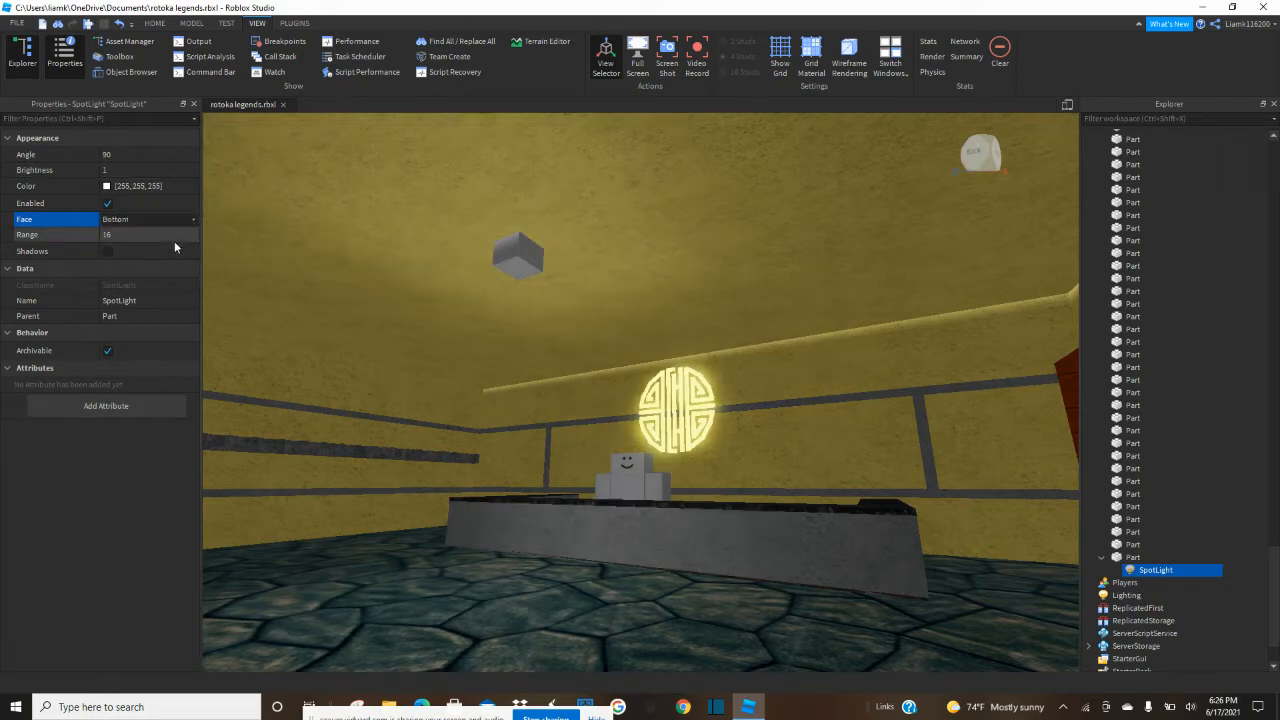
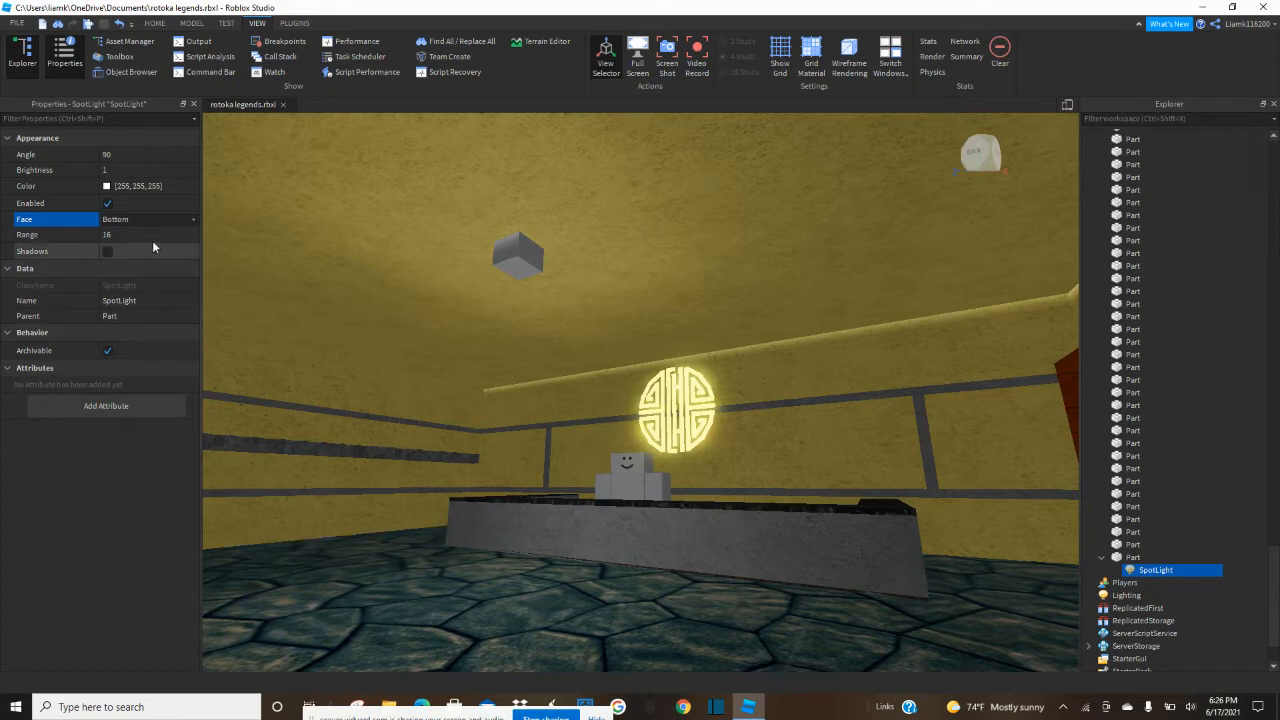
# Set the SpotLight's Brightness to 2.74 and its Range to 60, leaving its Color white.
pyautogui.click(117, 171)
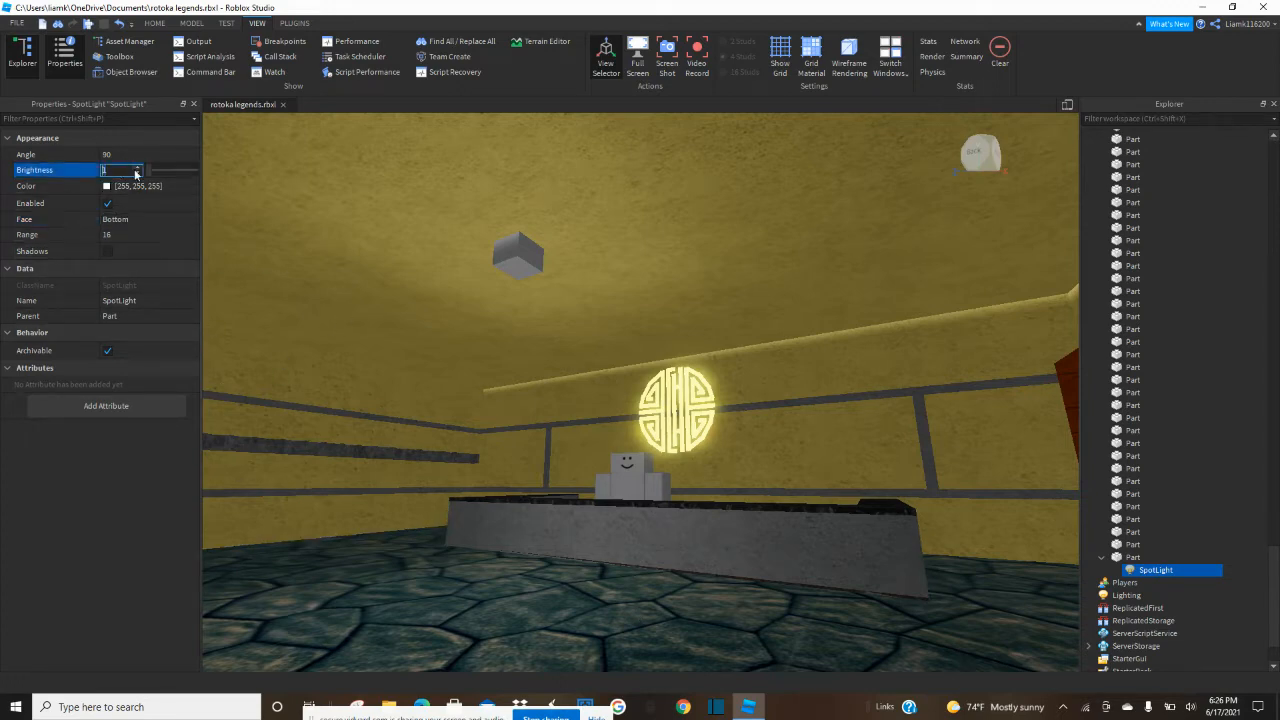
pyautogui.moveTo(146, 171); pyautogui.dragTo(148, 171)
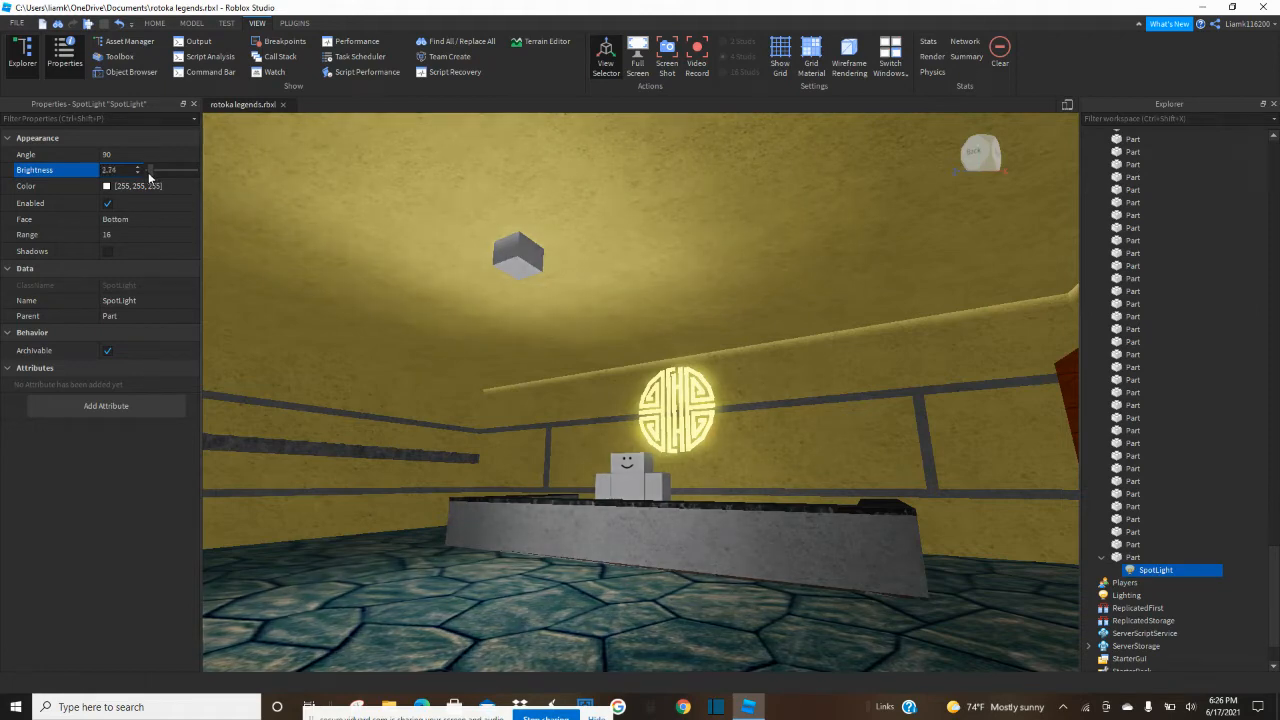
pyautogui.moveTo(676, 312); pyautogui.dragTo(731, 384)
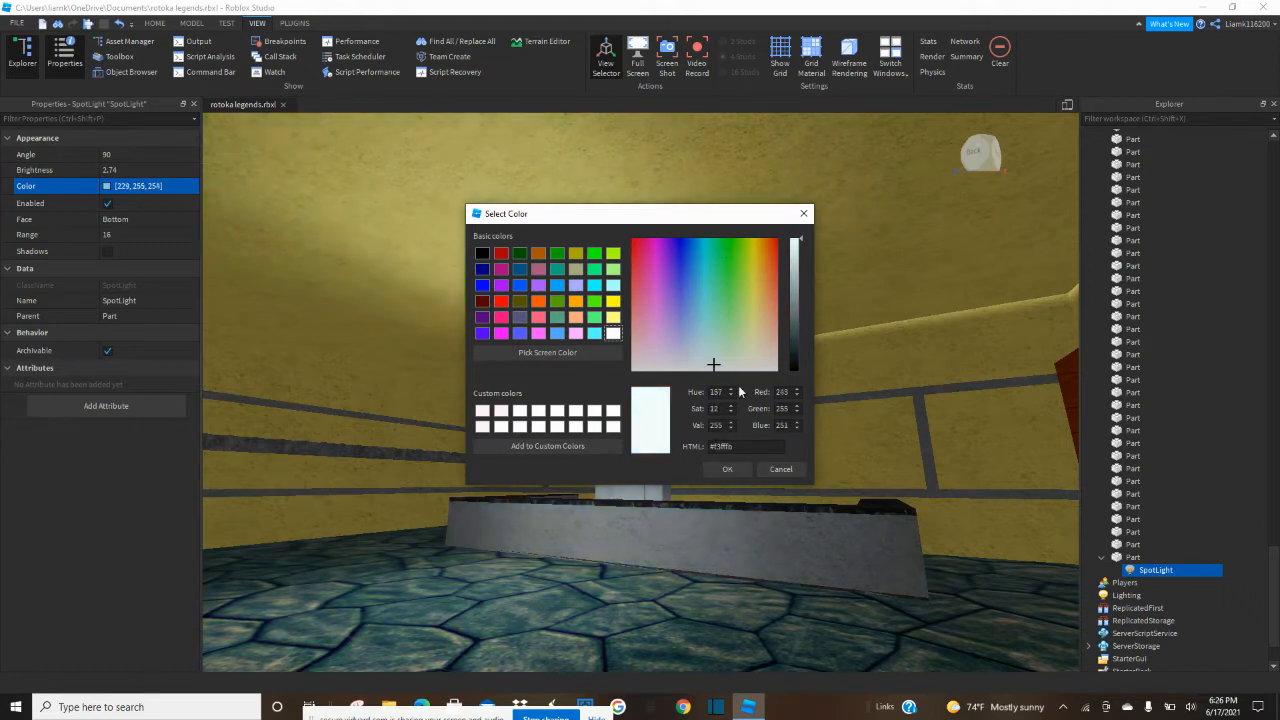
pyautogui.click(712, 472)
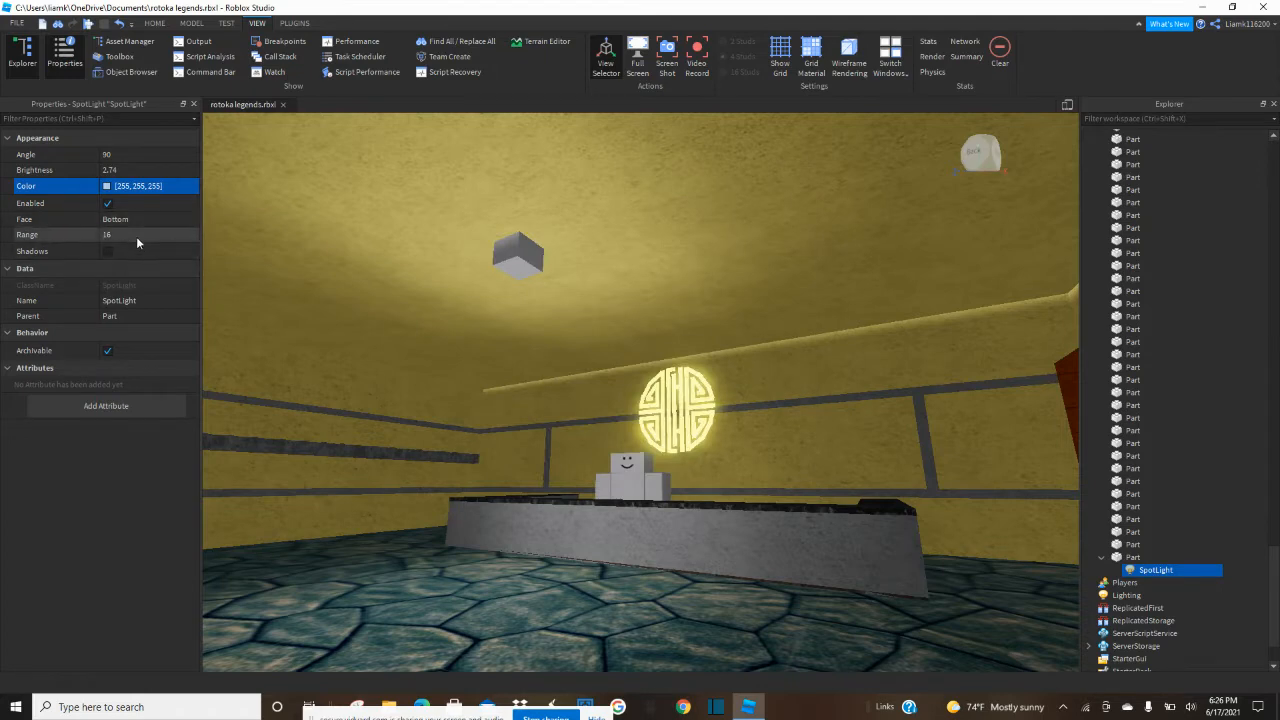
pyautogui.click(137, 235)
pyautogui.moveTo(161, 232); pyautogui.dragTo(199, 234)
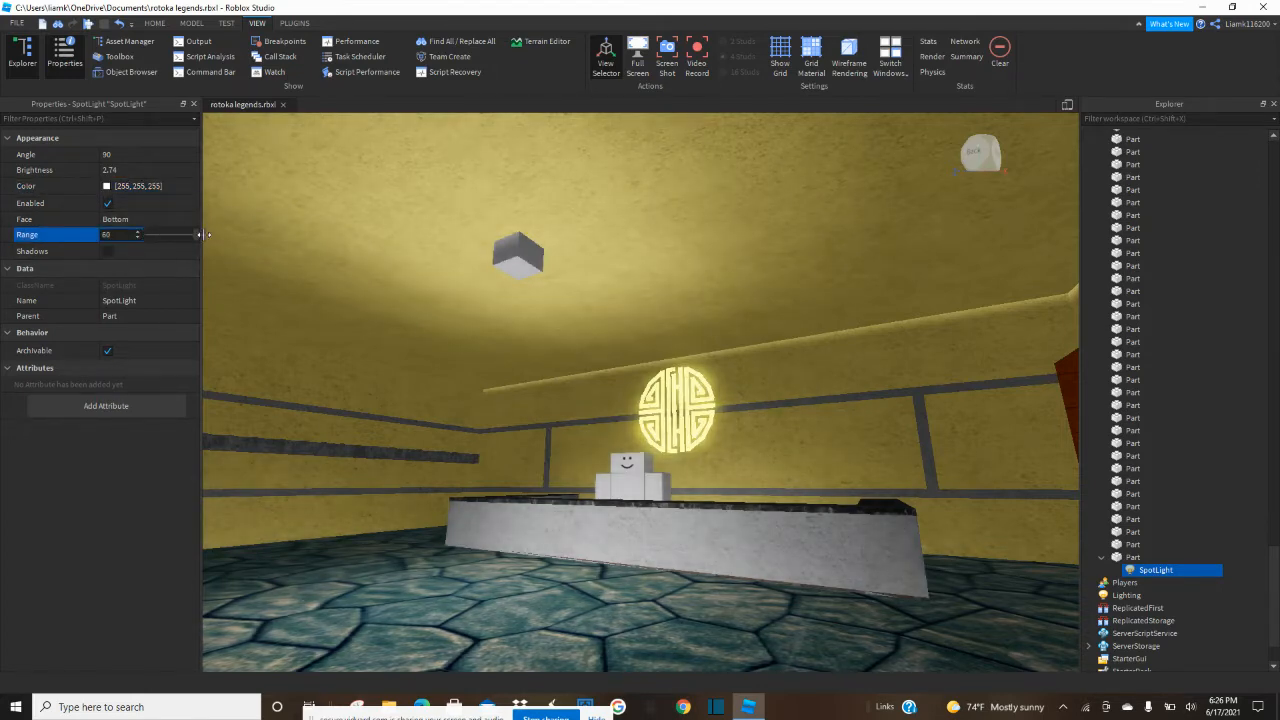
# Move the light cube a short way along the ceiling, away from the counter and toward the entrance.
pyautogui.moveTo(514, 286); pyautogui.dragTo(534, 300, button='right')
pyautogui.moveTo(415, 228); pyautogui.dragTo(624, 200, button='right')
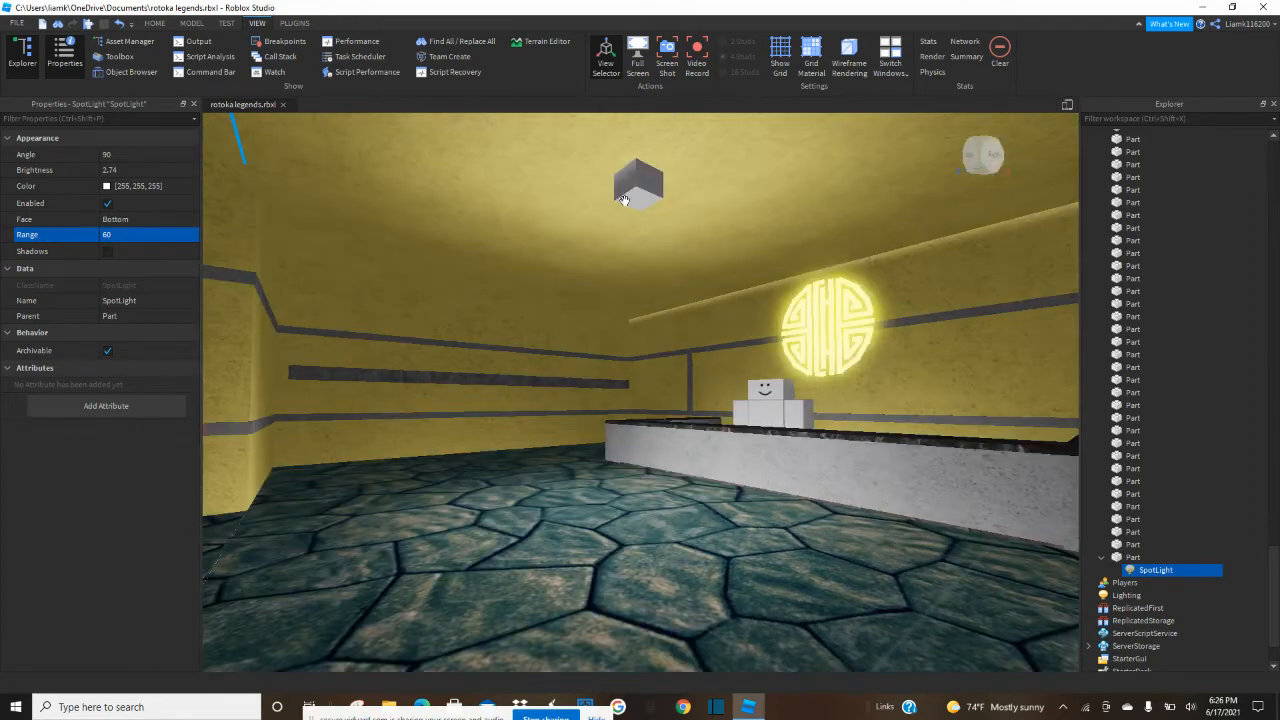
pyautogui.click(155, 23)
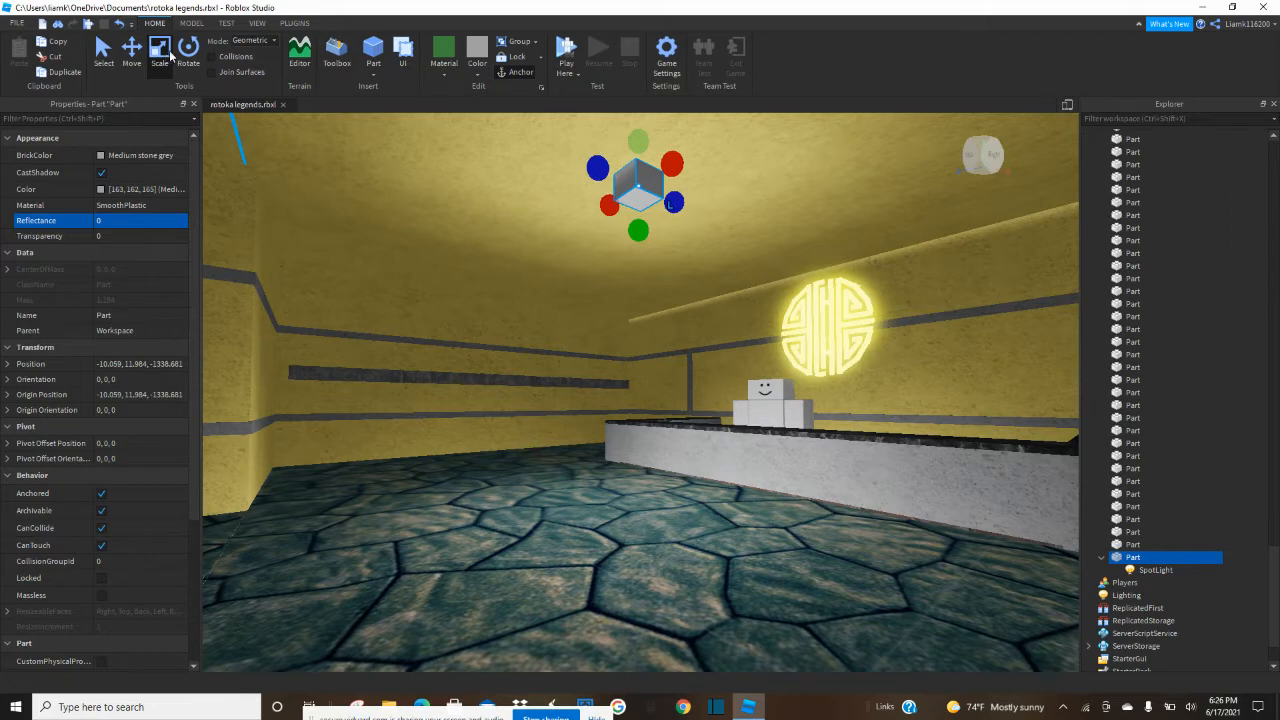
pyautogui.click(133, 60)
pyautogui.moveTo(577, 162); pyautogui.dragTo(532, 140)
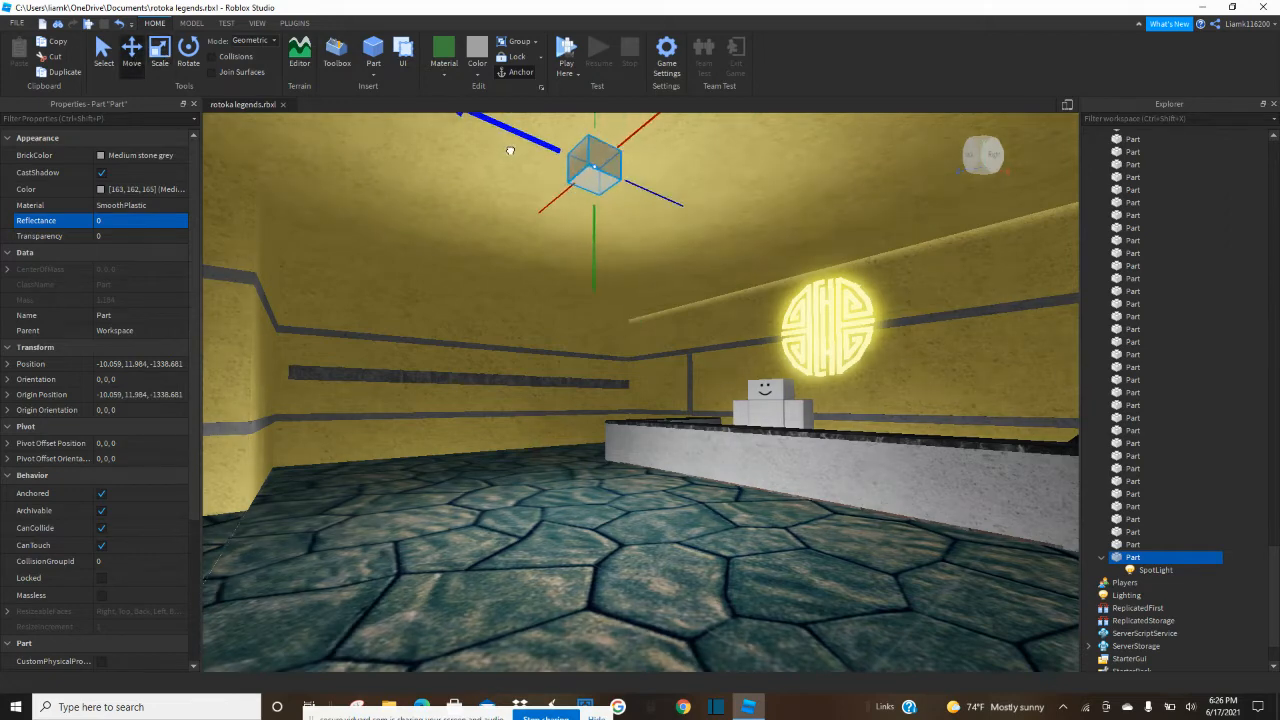
# Select the SpotLight inside the cube and set its Brightness to 3.28.
pyautogui.click(1130, 582)
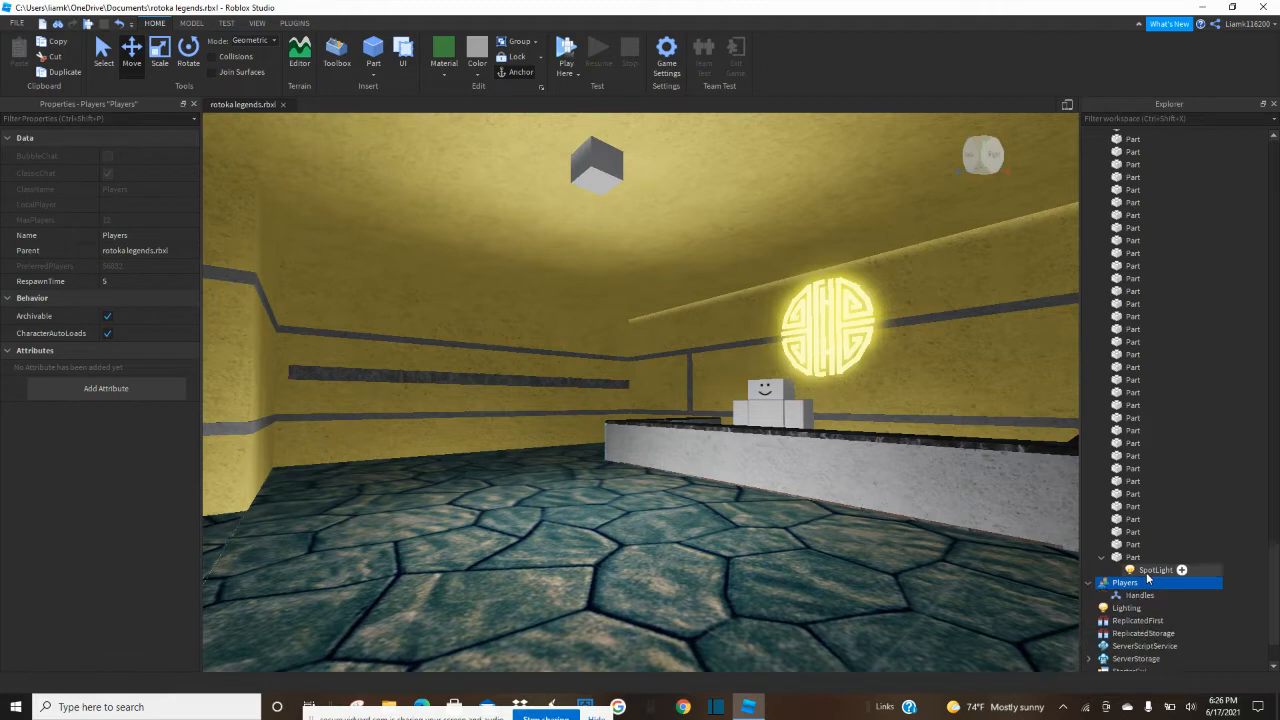
pyautogui.click(1140, 570)
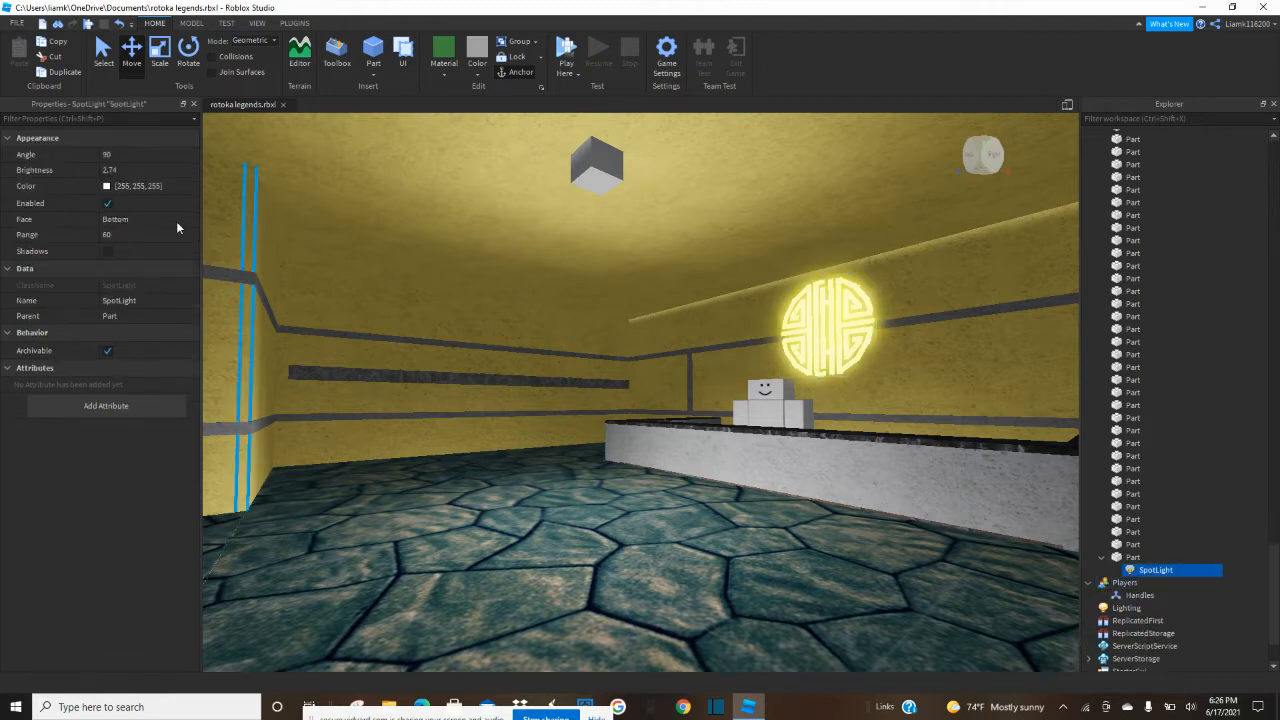
pyautogui.click(138, 171)
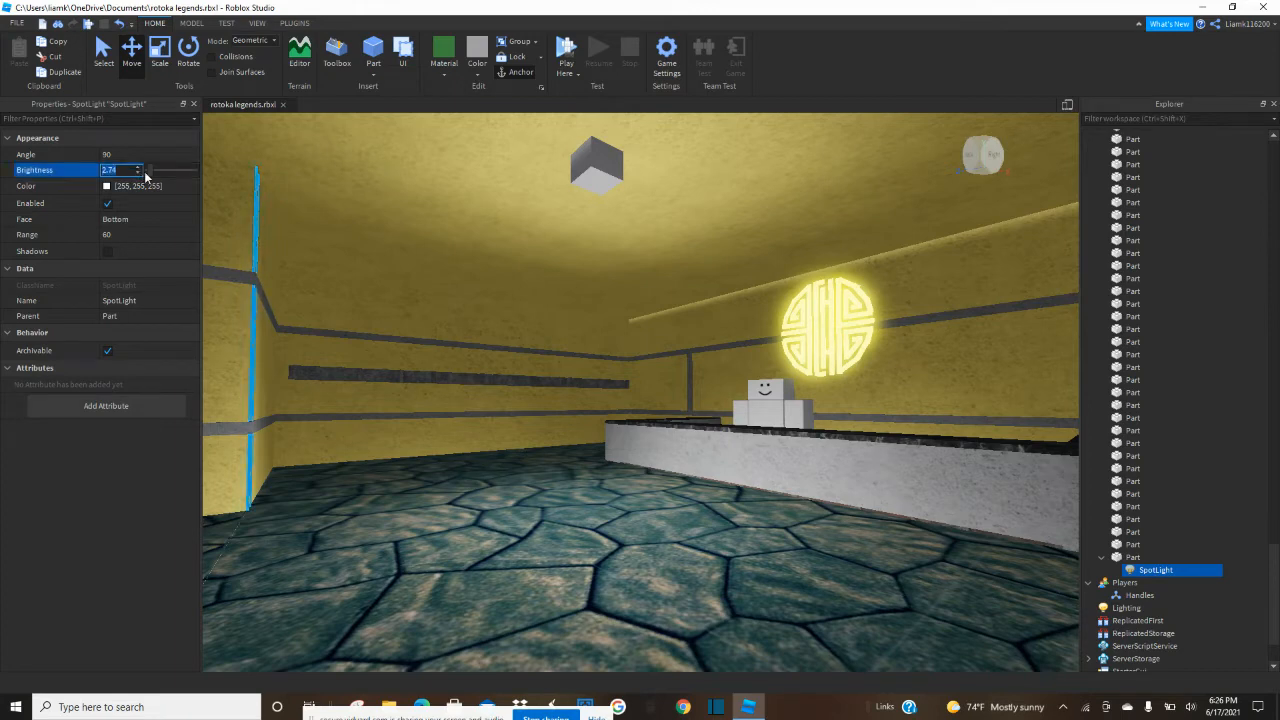
pyautogui.moveTo(149, 171); pyautogui.dragTo(156, 175)
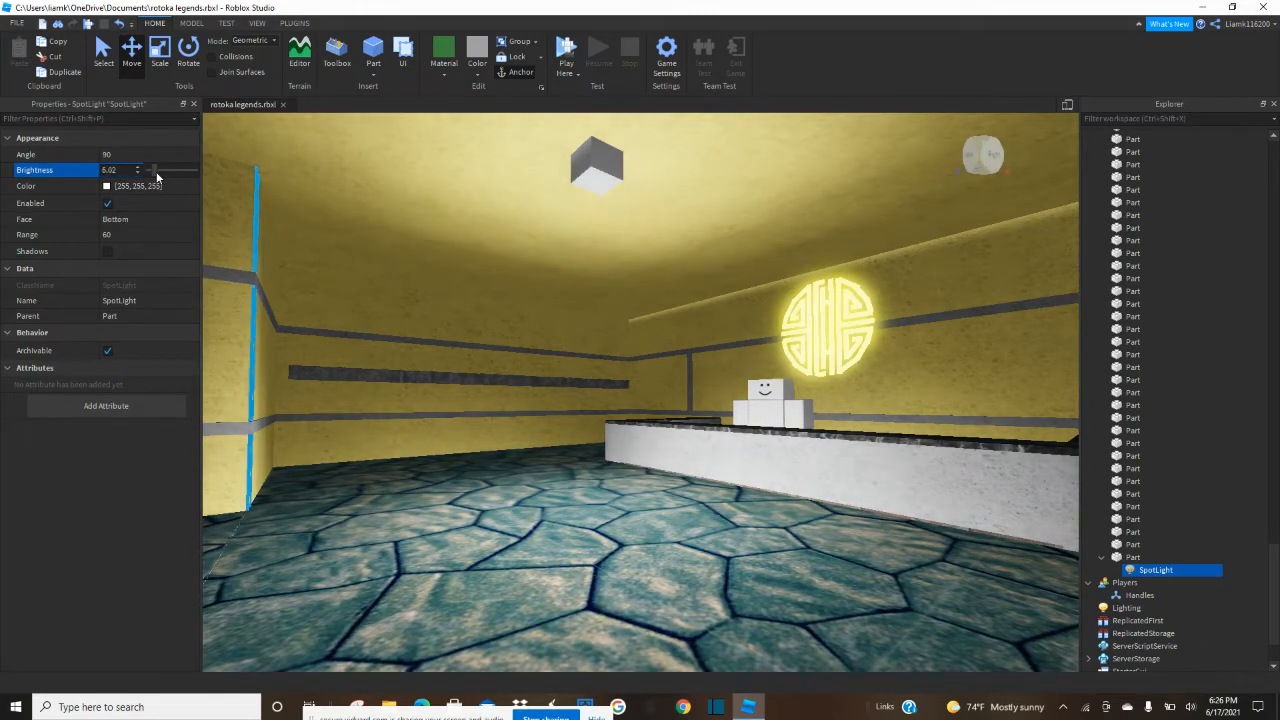
pyautogui.moveTo(156, 175); pyautogui.dragTo(153, 176)
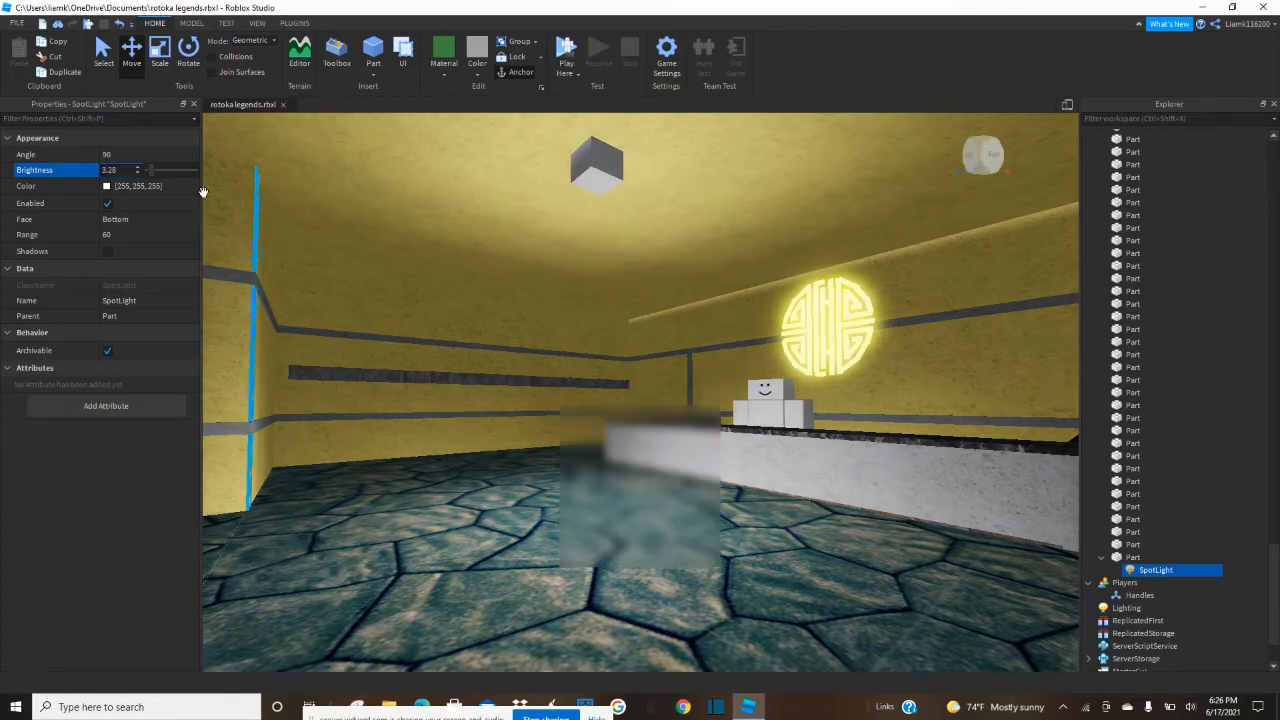
# Change the SpotLight's Color to a dark yellow of 129, 118, 0.
pyautogui.moveTo(487, 353); pyautogui.dragTo(492, 350, button='right')
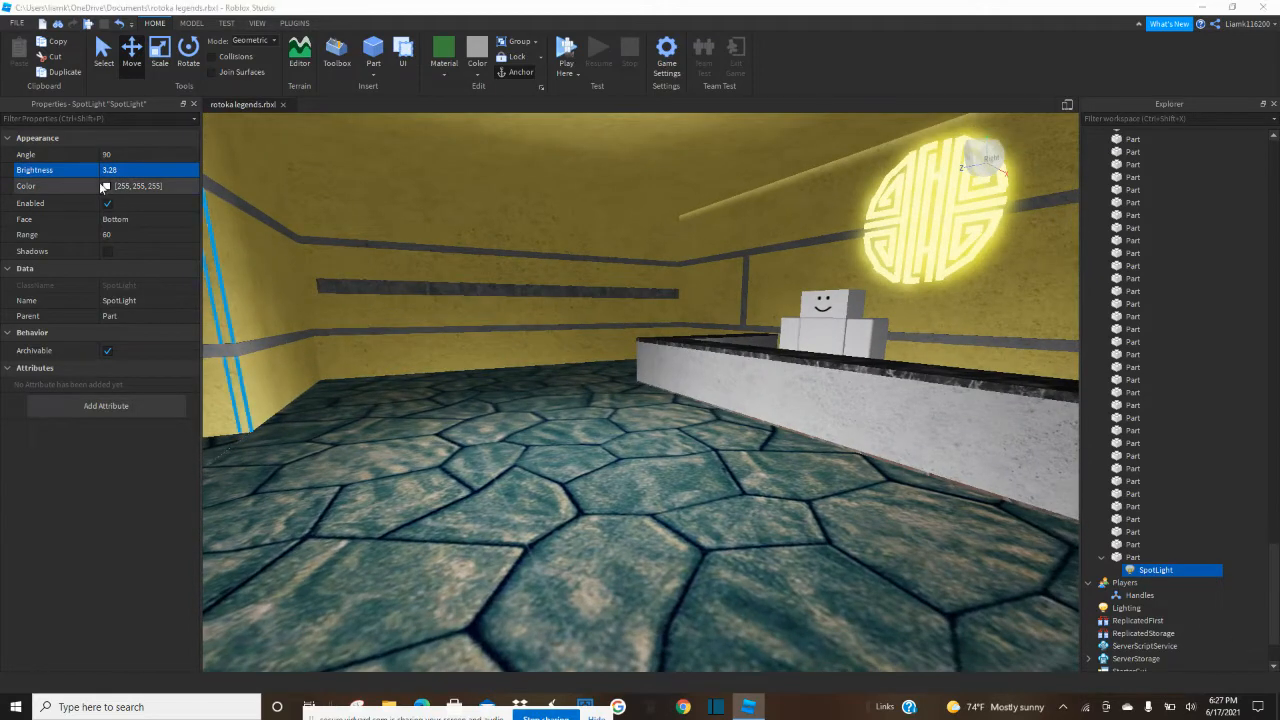
pyautogui.click(104, 187)
pyautogui.click(762, 307)
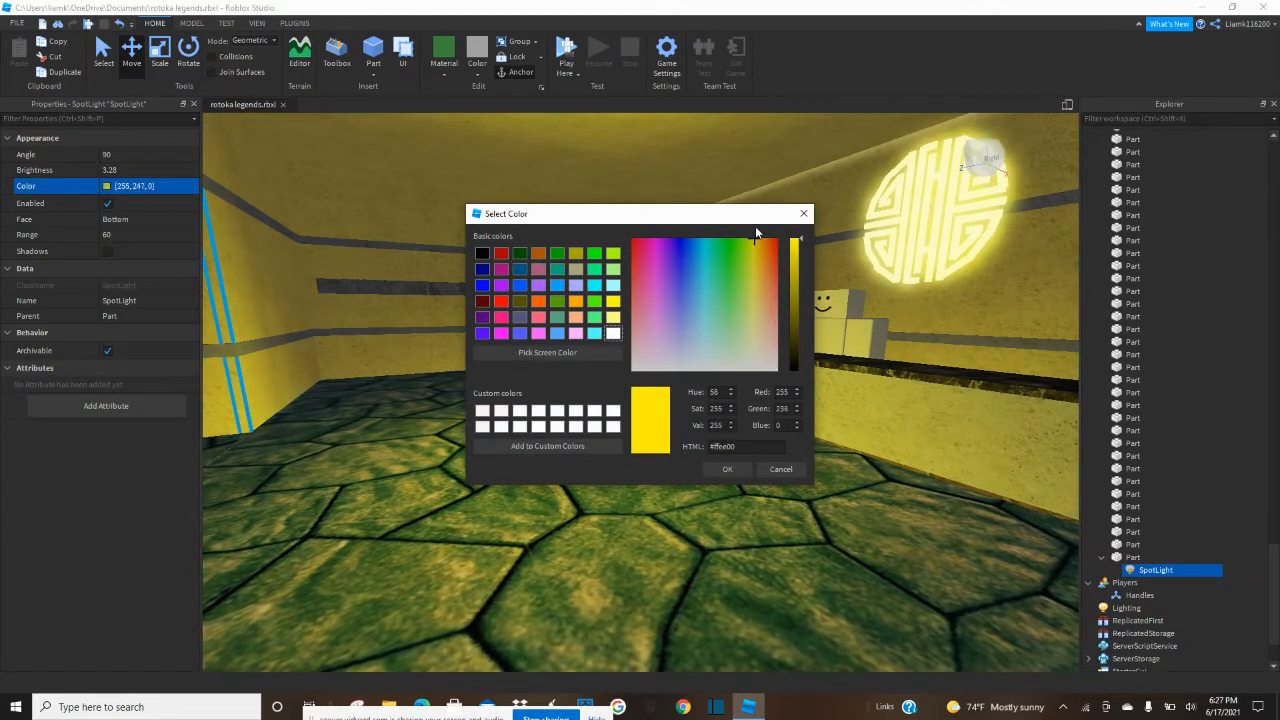
pyautogui.moveTo(800, 274); pyautogui.dragTo(801, 303)
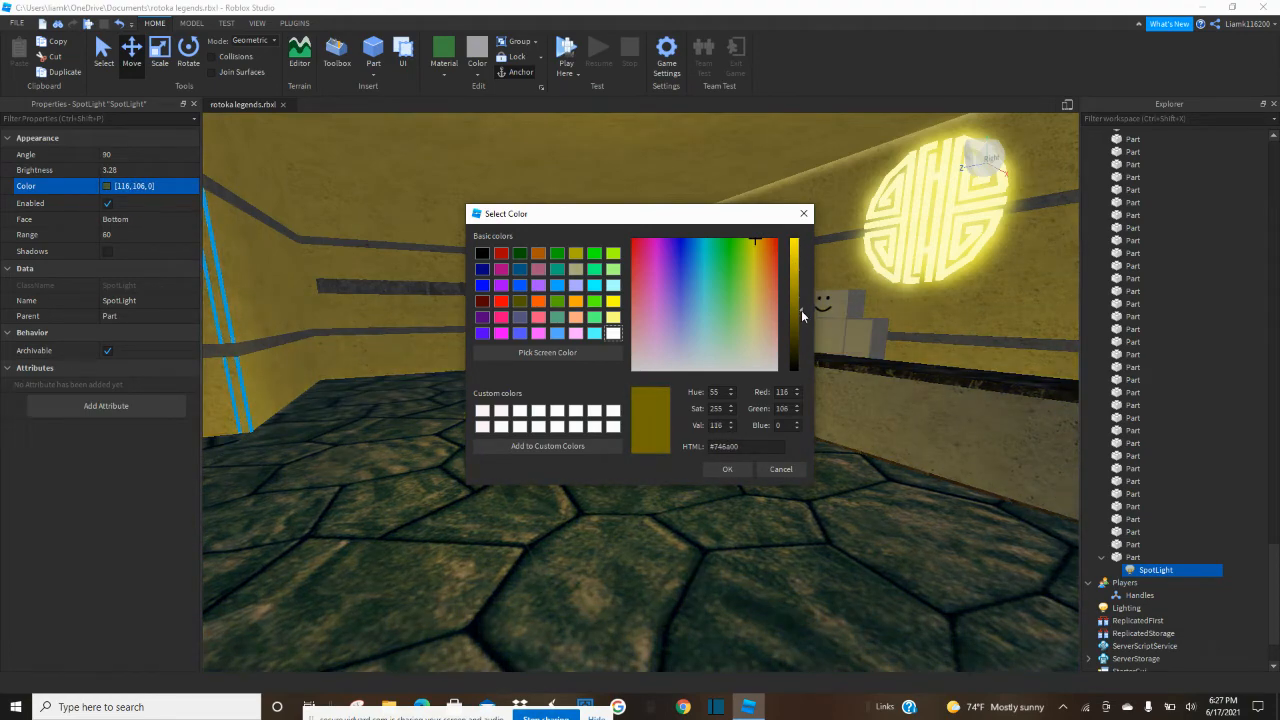
pyautogui.click(735, 467)
# Turn off CanCollide on the ceiling light cube and set its Transparency to 1.
pyautogui.moveTo(735, 465)
pyautogui.mouseDown(button='right')
pyautogui.moveTo(766, 469)
pyautogui.moveTo(739, 462)
pyautogui.mouseUp(button='right')
pyautogui.scroll(-1, 739, 462)
pyautogui.scroll(-2, 738, 462)
pyautogui.scroll(-2, 739, 462)
pyautogui.scroll(-4, 738, 462)
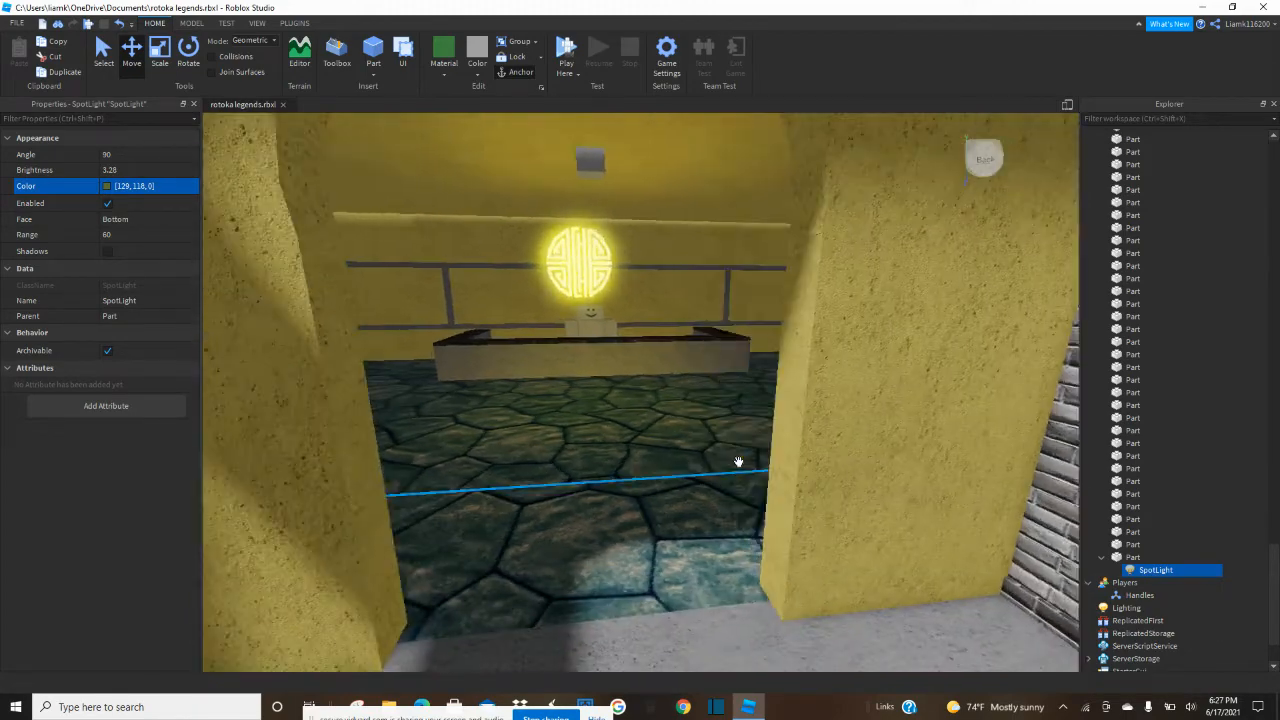
pyautogui.click(590, 147)
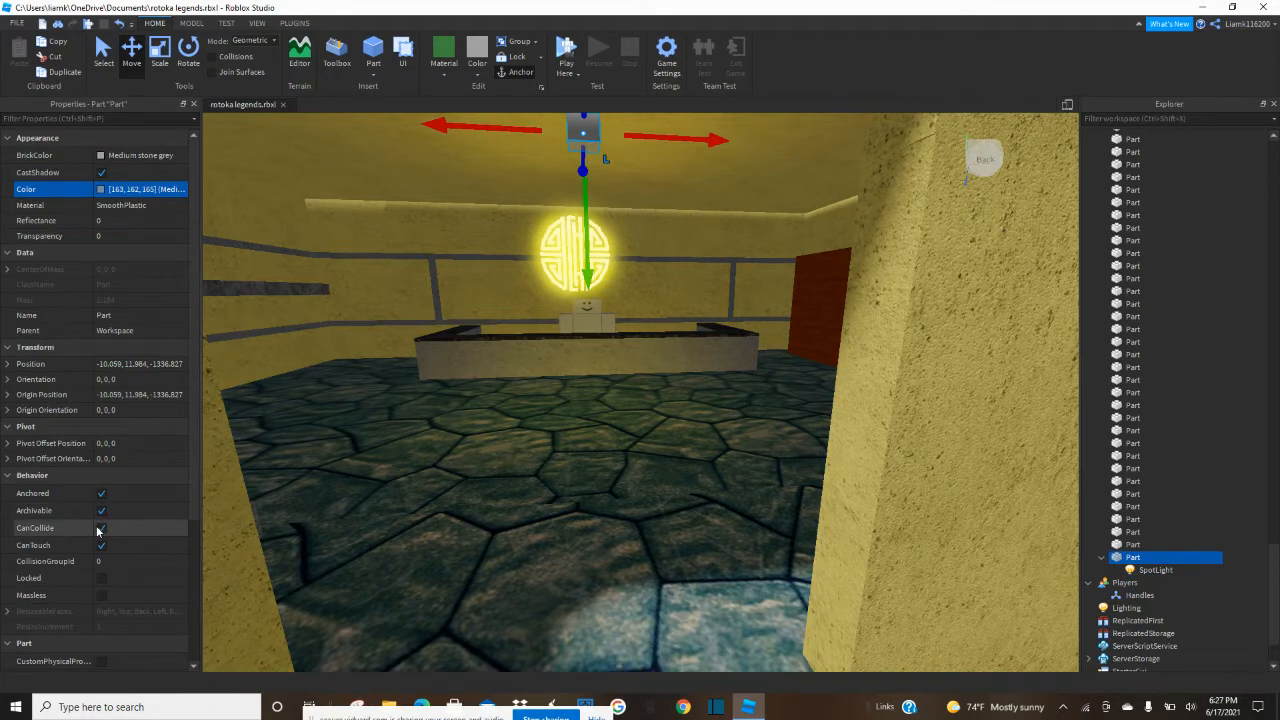
pyautogui.click(101, 528)
pyautogui.moveTo(334, 332); pyautogui.dragTo(316, 306, button='right')
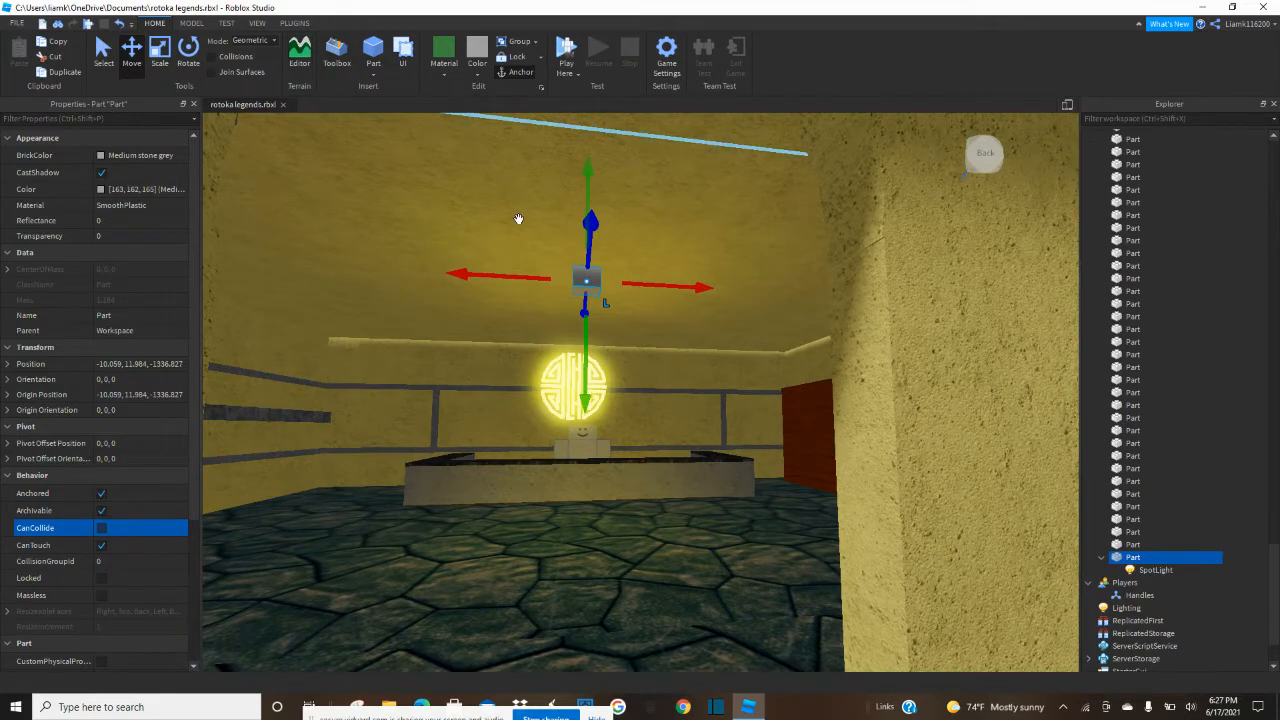
pyautogui.click(128, 235)
pyautogui.click(150, 236)
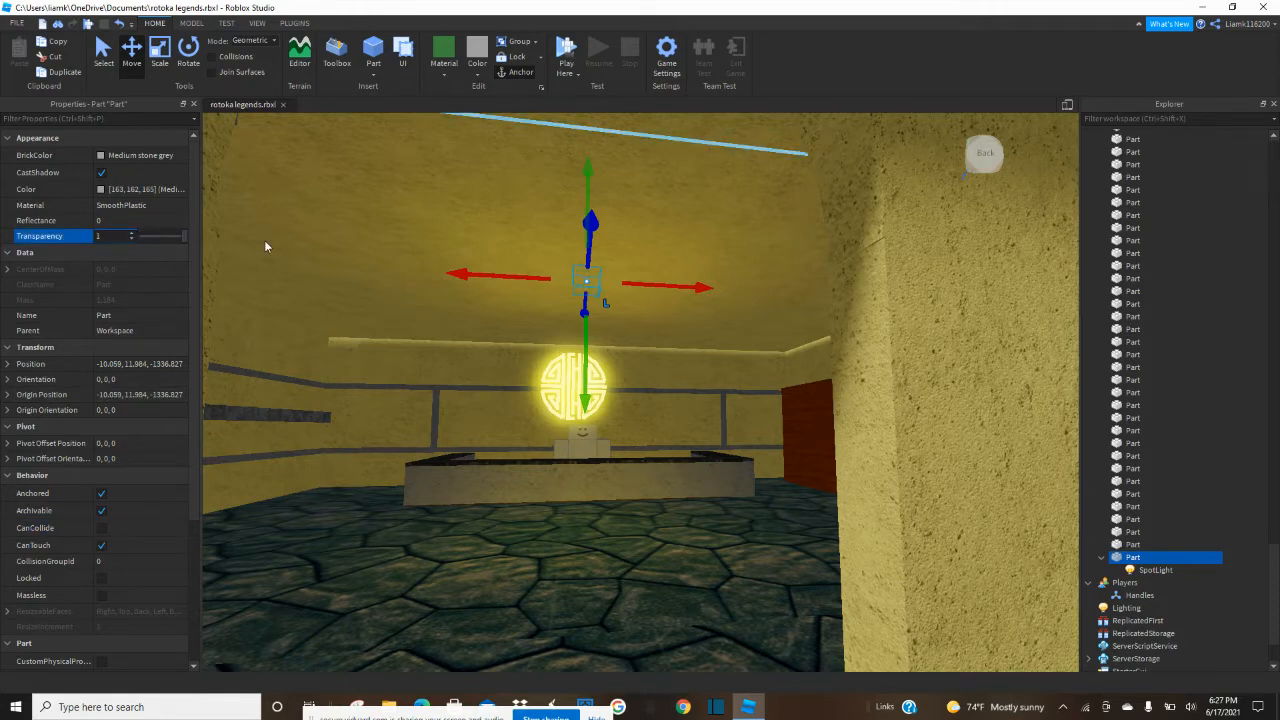
pyautogui.press('Return')
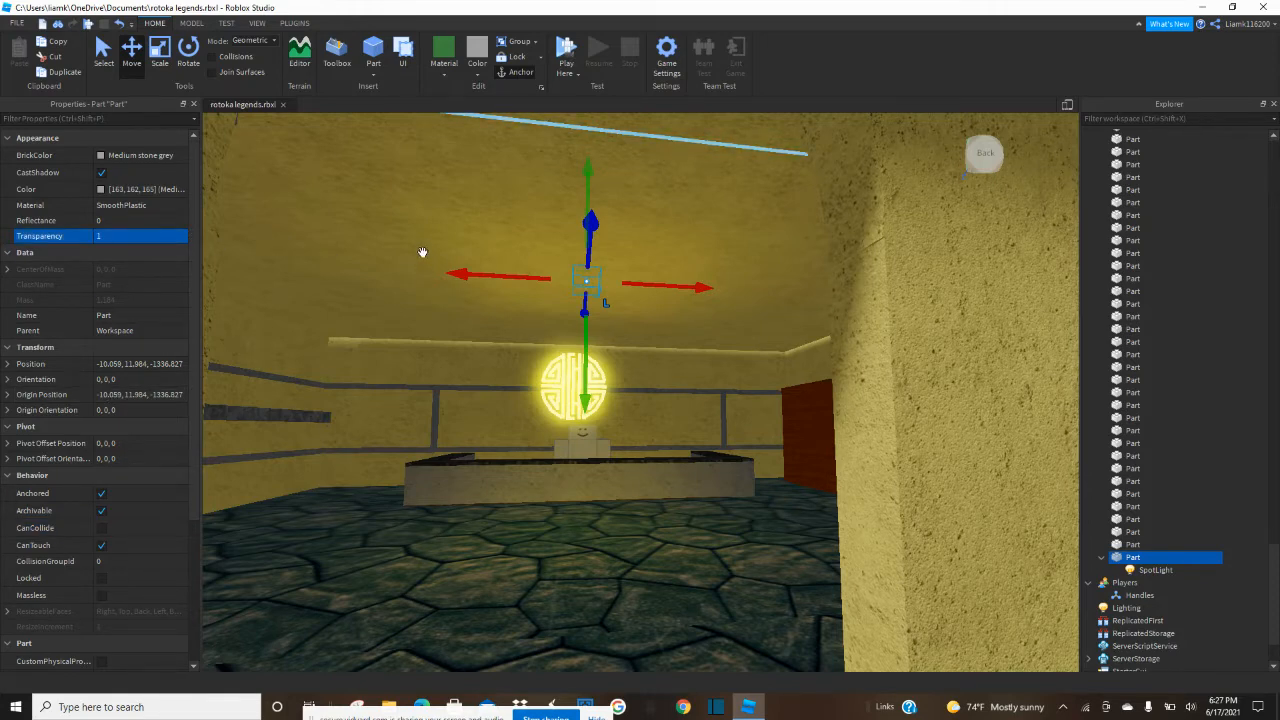
# Rename the part that holds the SpotLight as Light.
pyautogui.press('s')
pyautogui.moveTo(397, 196); pyautogui.dragTo(397, 197, button='right')
pyautogui.press('s')
pyautogui.click(1154, 557)
pyautogui.press('Delete')
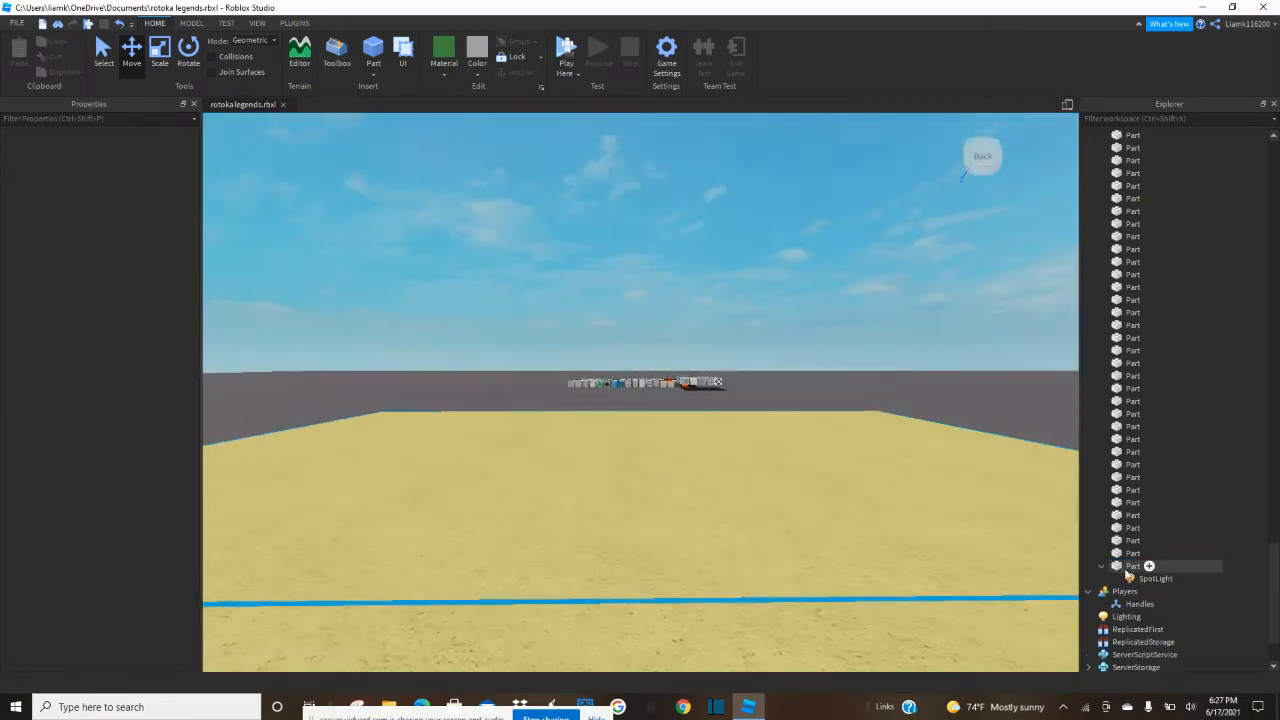
pyautogui.click(1102, 566)
pyautogui.click(1130, 566)
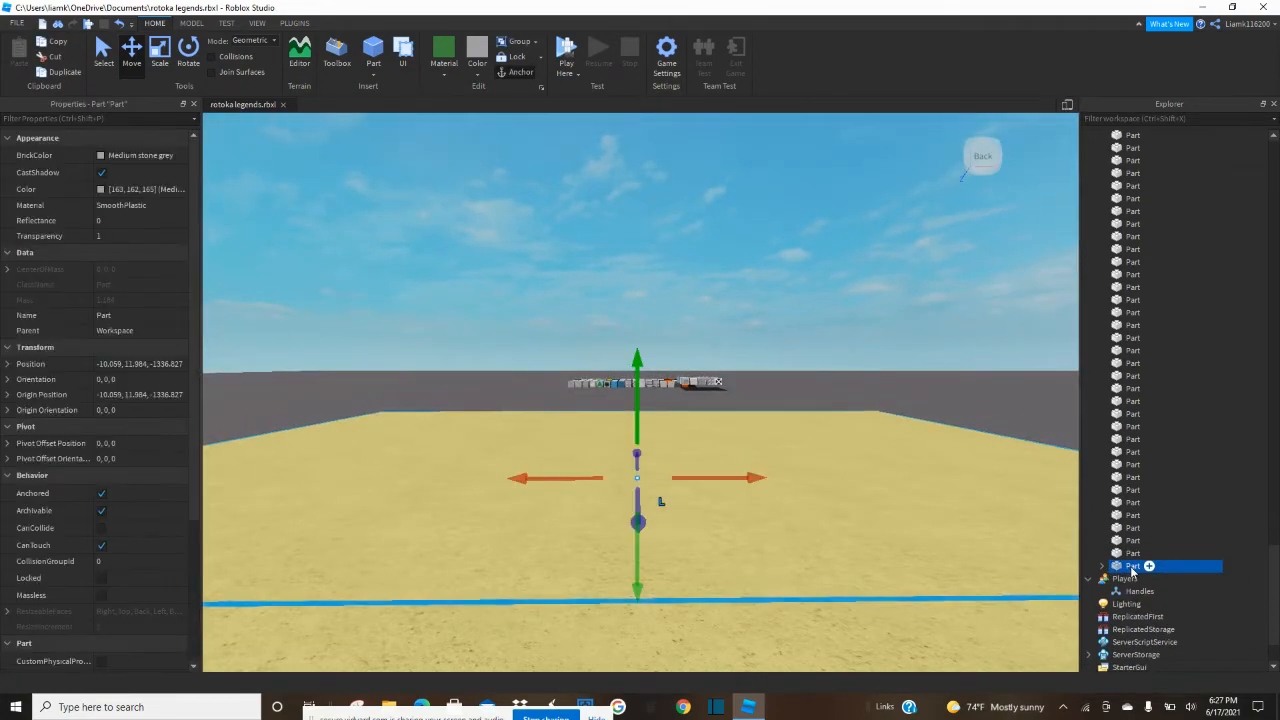
pyautogui.press('F2')
pyautogui.write('Light')
pyautogui.press('Return')
pyautogui.click(770, 292)
# Insert a cylinder part on top of the yellow room's roof.
pyautogui.press('q')
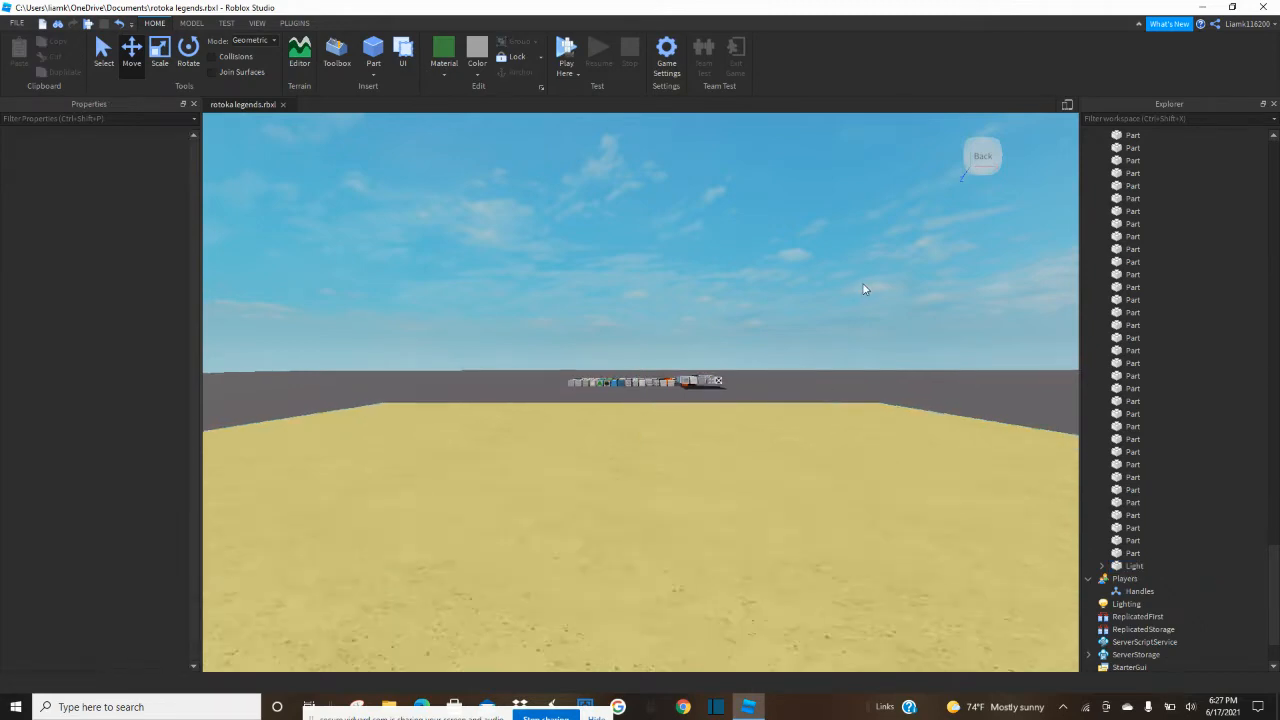
pyautogui.press('s')
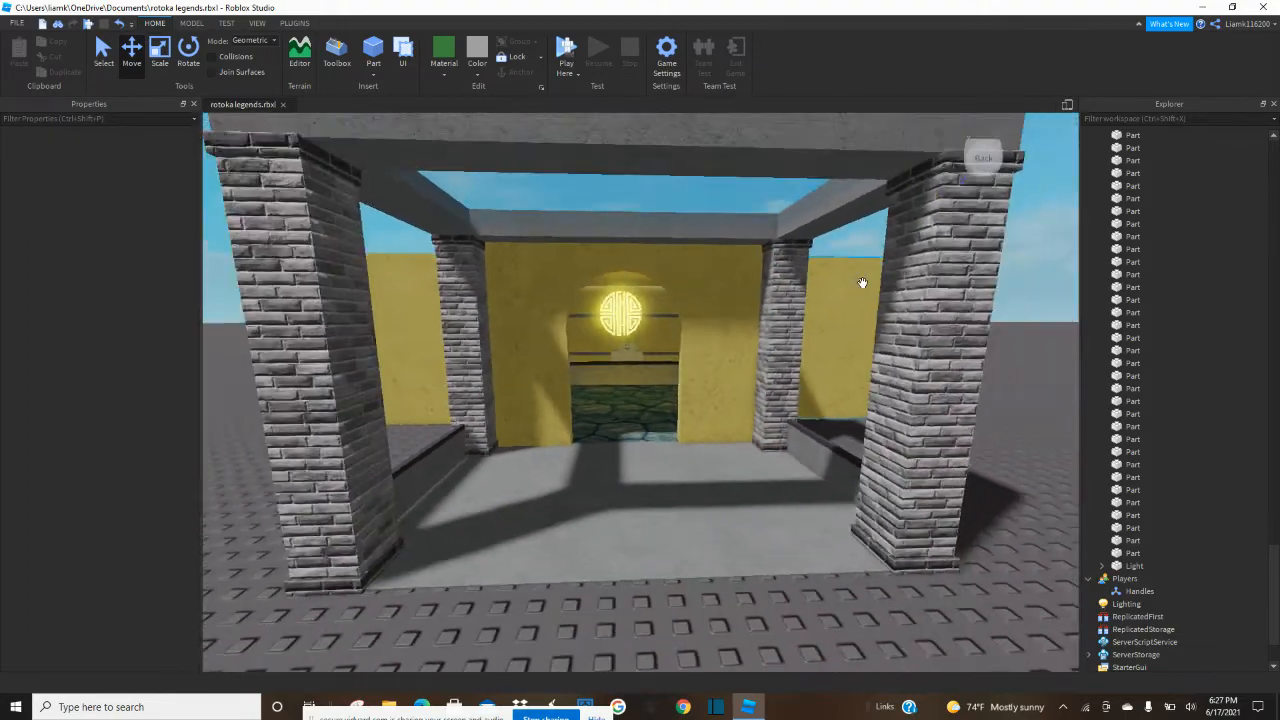
pyautogui.press('e')
pyautogui.moveTo(862, 284); pyautogui.dragTo(863, 286, button='right')
pyautogui.press('w')
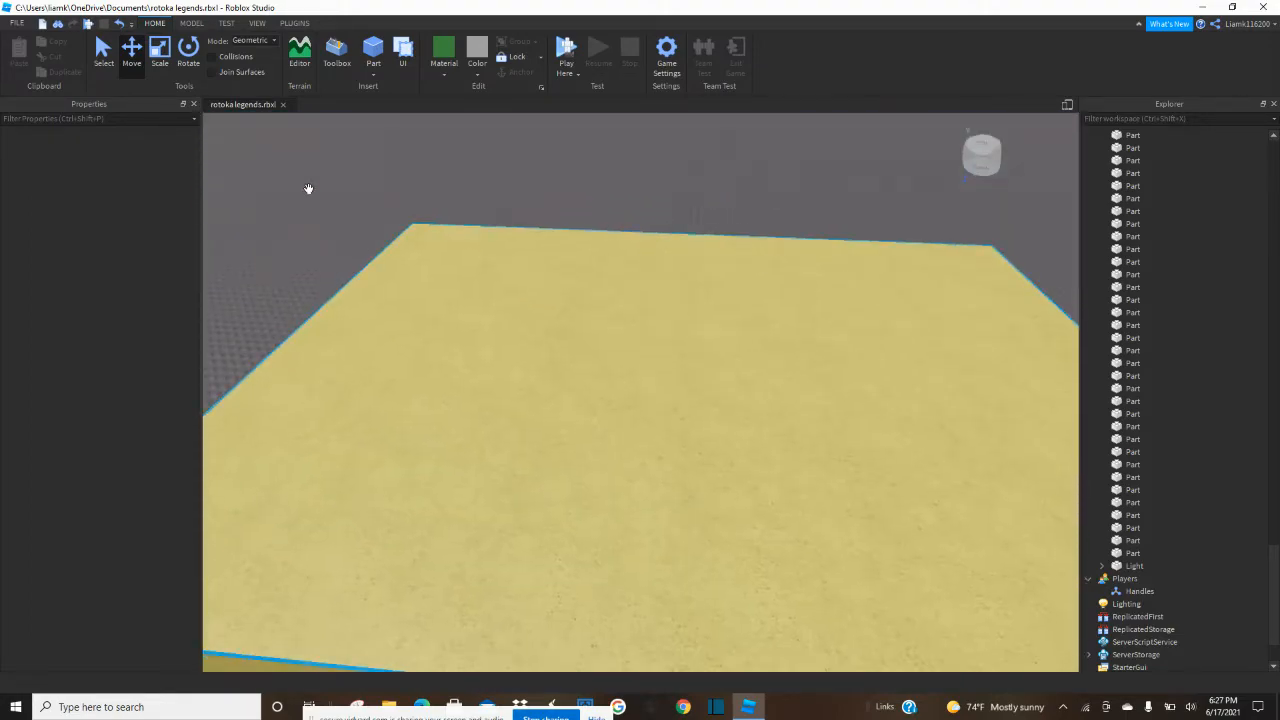
pyautogui.click(374, 75)
pyautogui.click(392, 133)
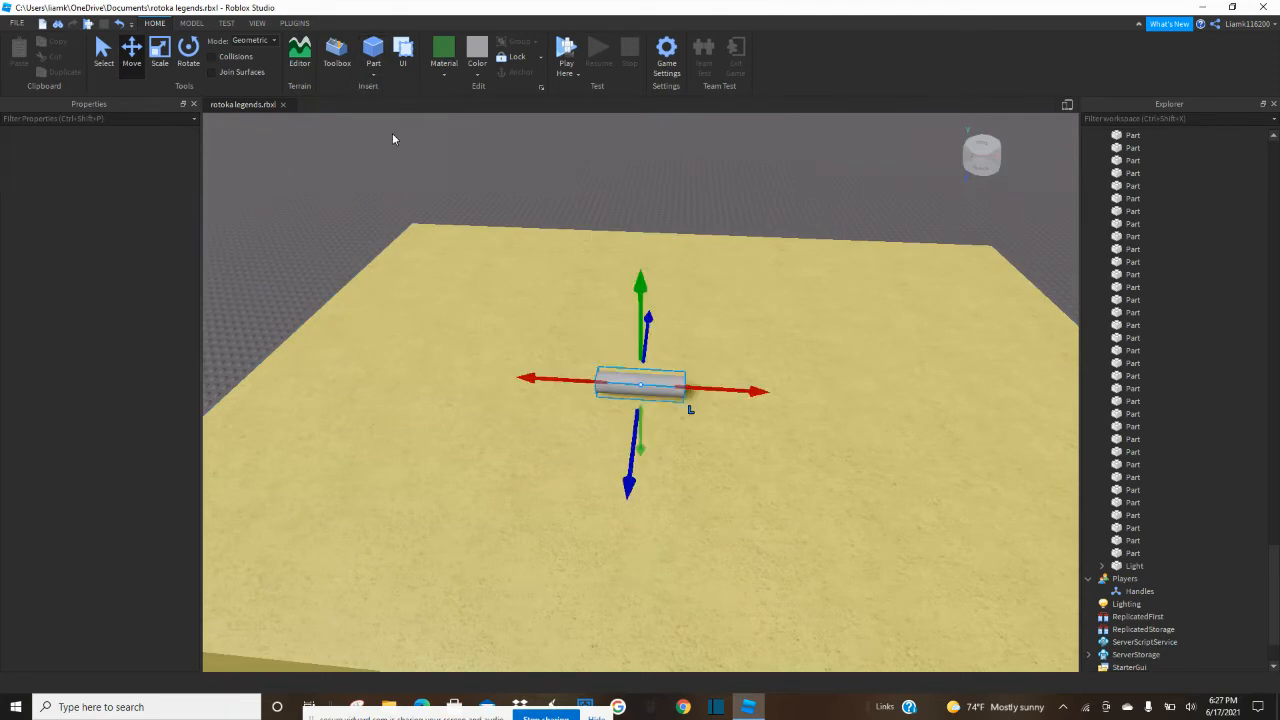
# Move the cylinder to the edge of the yellow roof and rotate it to stand upright.
pyautogui.moveTo(616, 398); pyautogui.dragTo(380, 350)
pyautogui.press('t')
pyautogui.press('t')
pyautogui.press('r')
pyautogui.press('t')
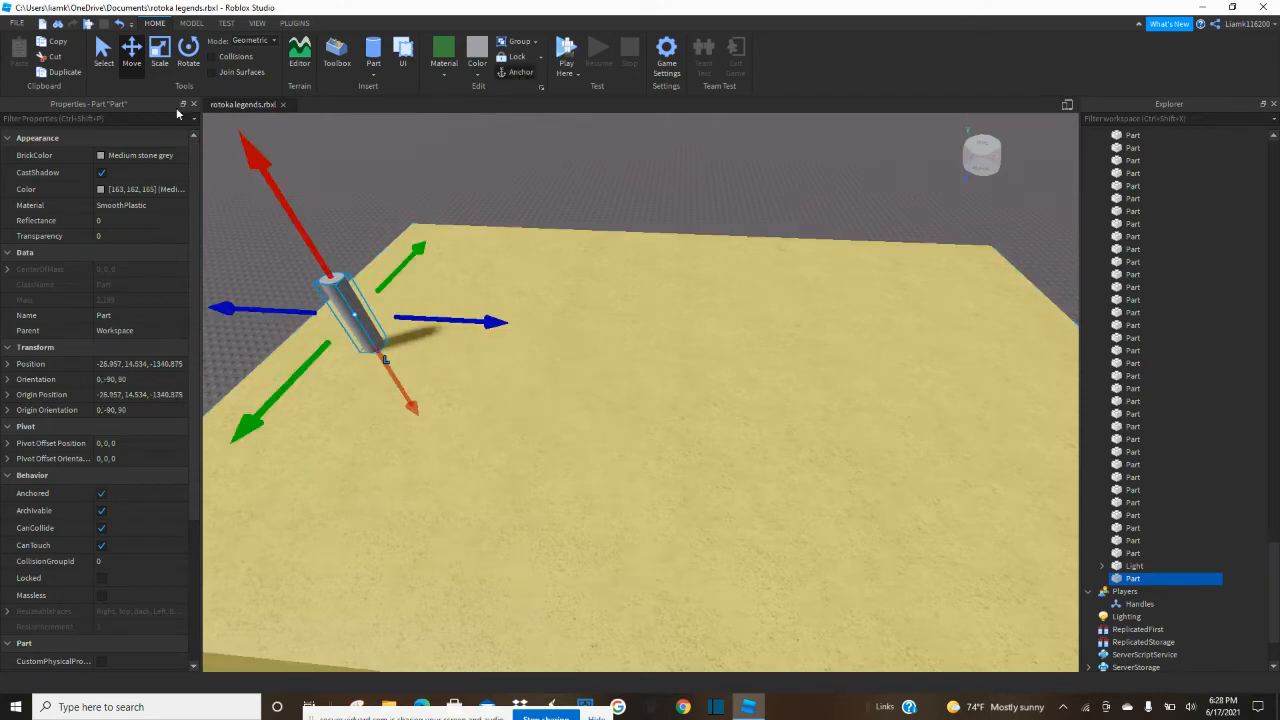
# Scale the upright cylinder into a wider and taller chimney-like column.
pyautogui.hotkey('ctrl', '3')
pyautogui.moveTo(400, 314); pyautogui.dragTo(551, 326)
pyautogui.moveTo(414, 349); pyautogui.dragTo(384, 386)
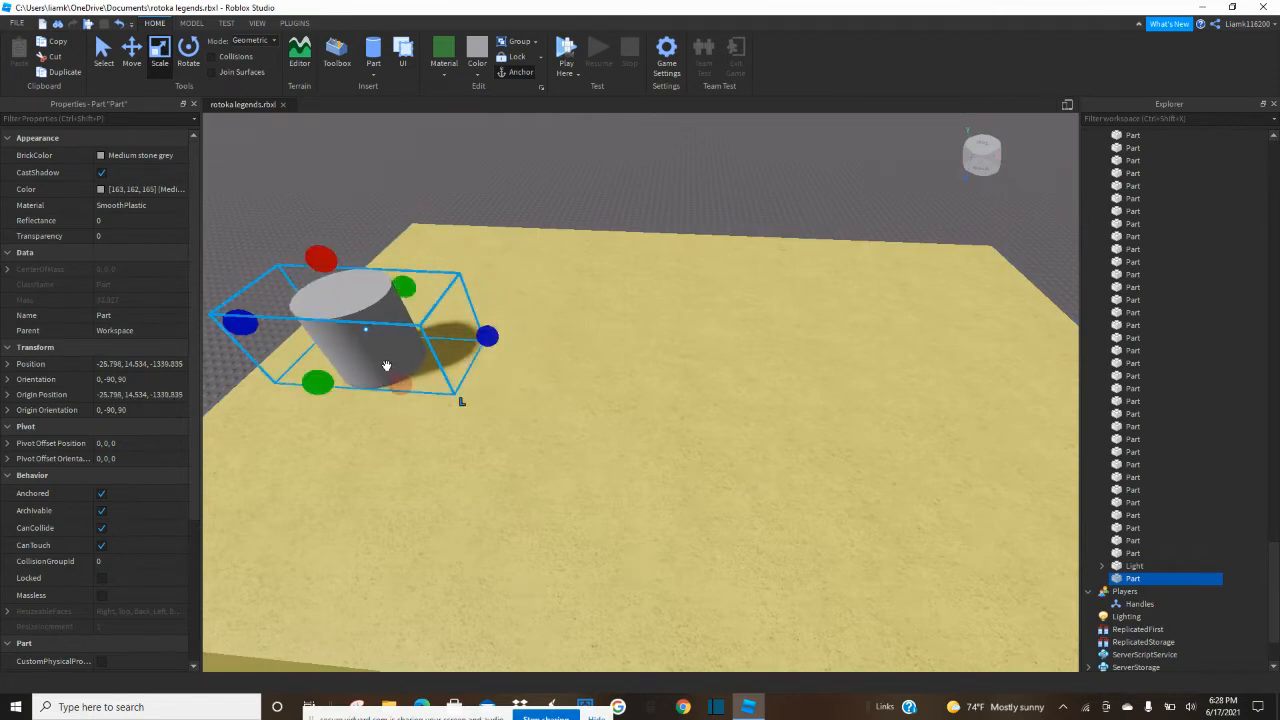
pyautogui.moveTo(323, 260); pyautogui.dragTo(303, 184)
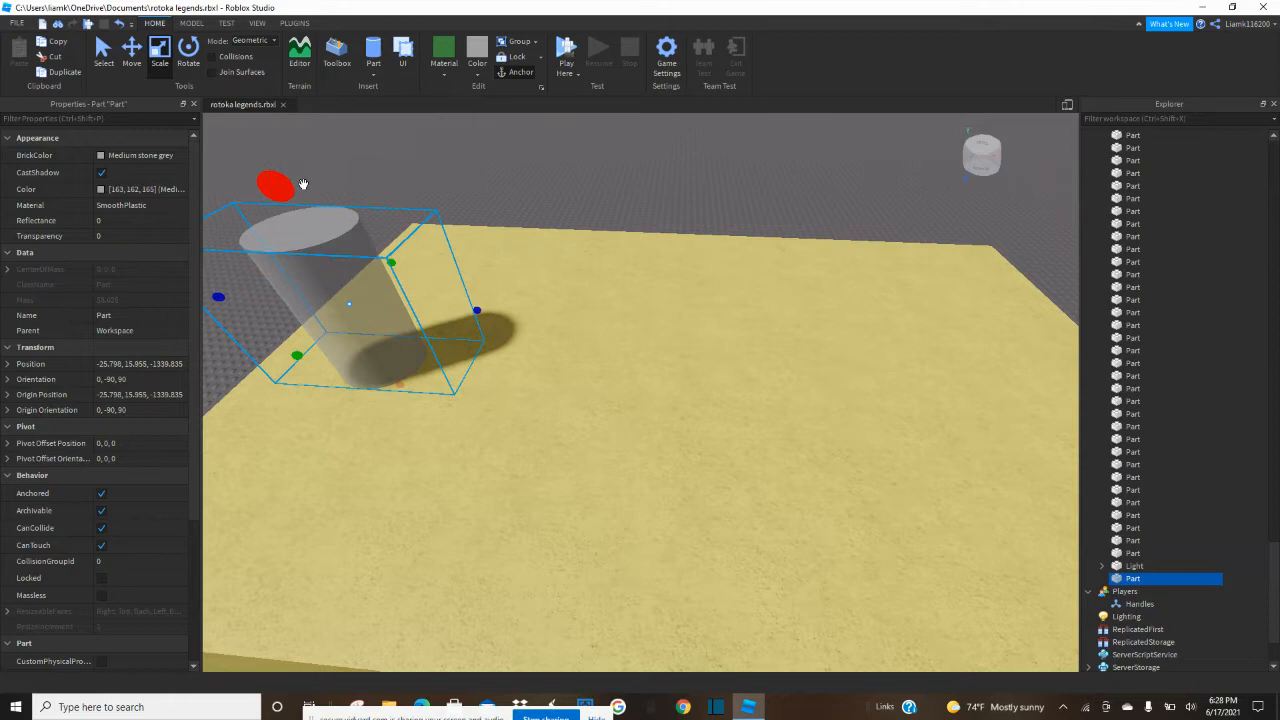
# Give the cylinder the Metal material and set its Reflectance to 1.
pyautogui.click(440, 72)
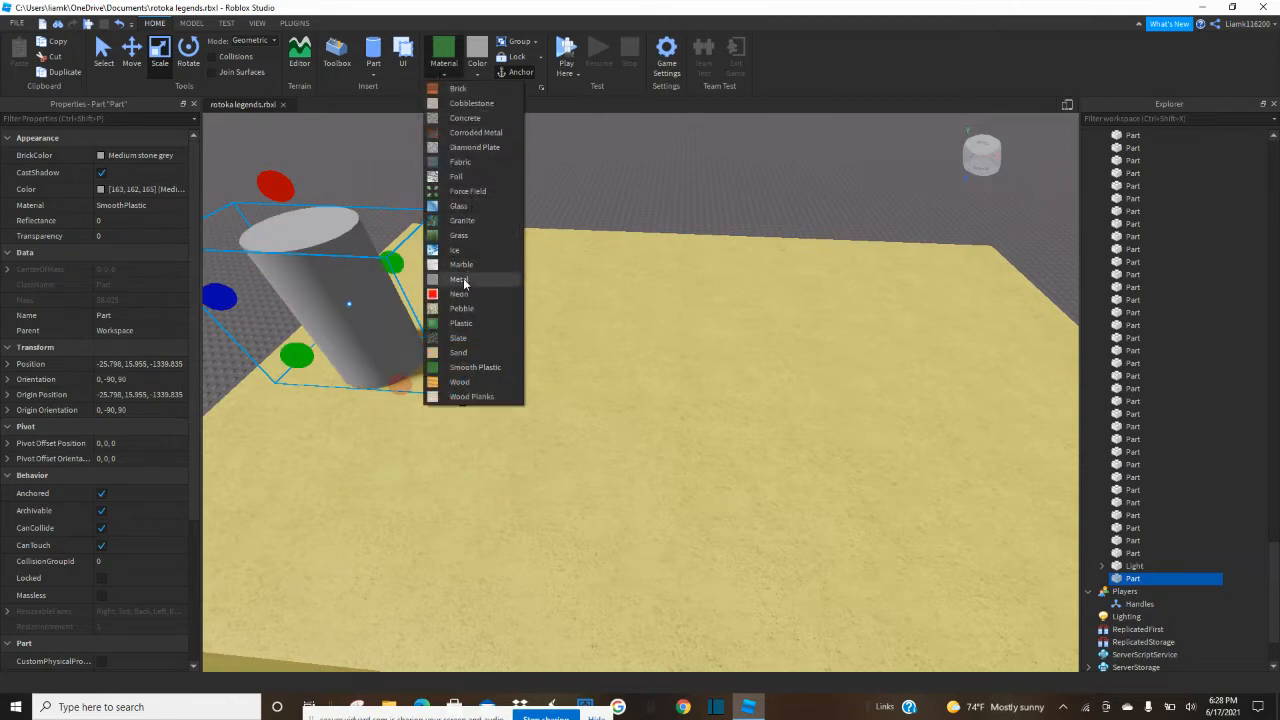
pyautogui.click(460, 279)
pyautogui.click(493, 197)
pyautogui.click(330, 276)
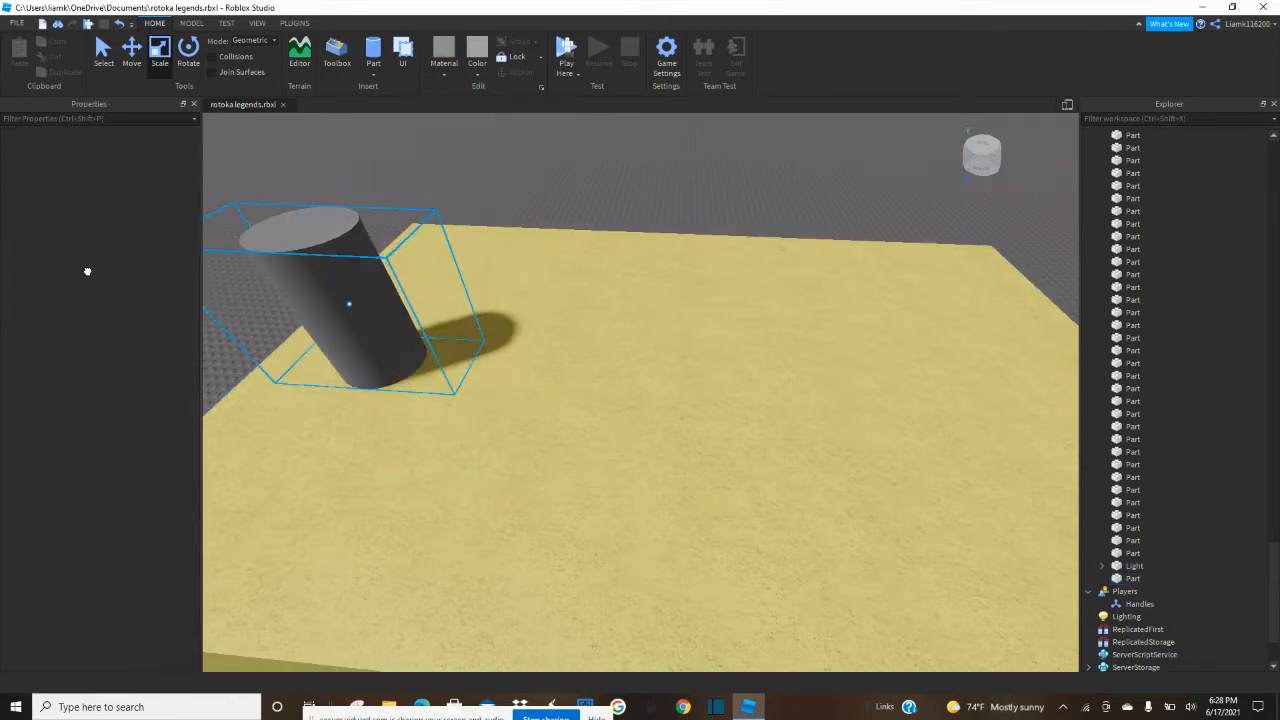
pyautogui.write('1')
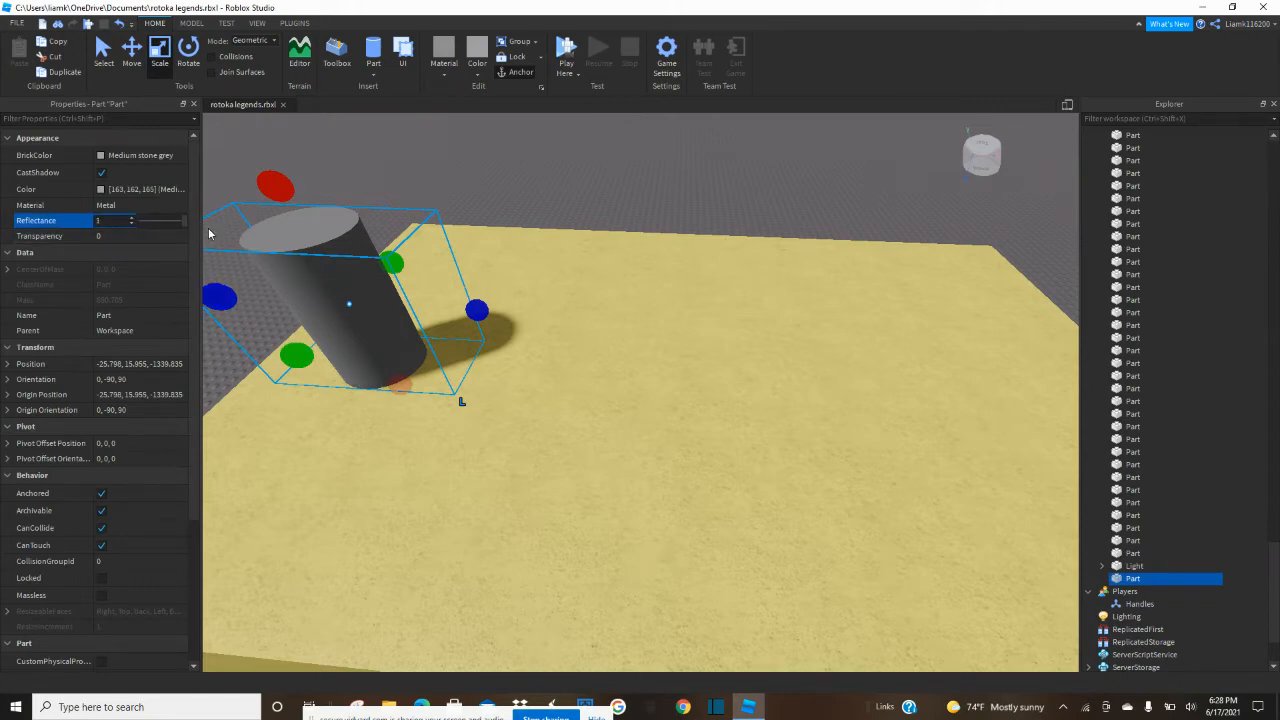
# Adjust the metal cylinder's thickness and position near the roof's edge and stretch it taller.
pyautogui.click(360, 177)
pyautogui.press('w')
pyautogui.moveTo(360, 177); pyautogui.dragTo(361, 178, button='right')
pyautogui.press('s')
pyautogui.moveTo(580, 361)
pyautogui.mouseDown()
pyautogui.moveTo(566, 391)
pyautogui.moveTo(578, 376)
pyautogui.moveTo(568, 367)
pyautogui.mouseUp()
pyautogui.moveTo(558, 216); pyautogui.dragTo(554, 168)
# Duplicate the metal cylinder and move the copy across to the opposite side of the yellow roof.
pyautogui.hotkey('ctrl', 'd')
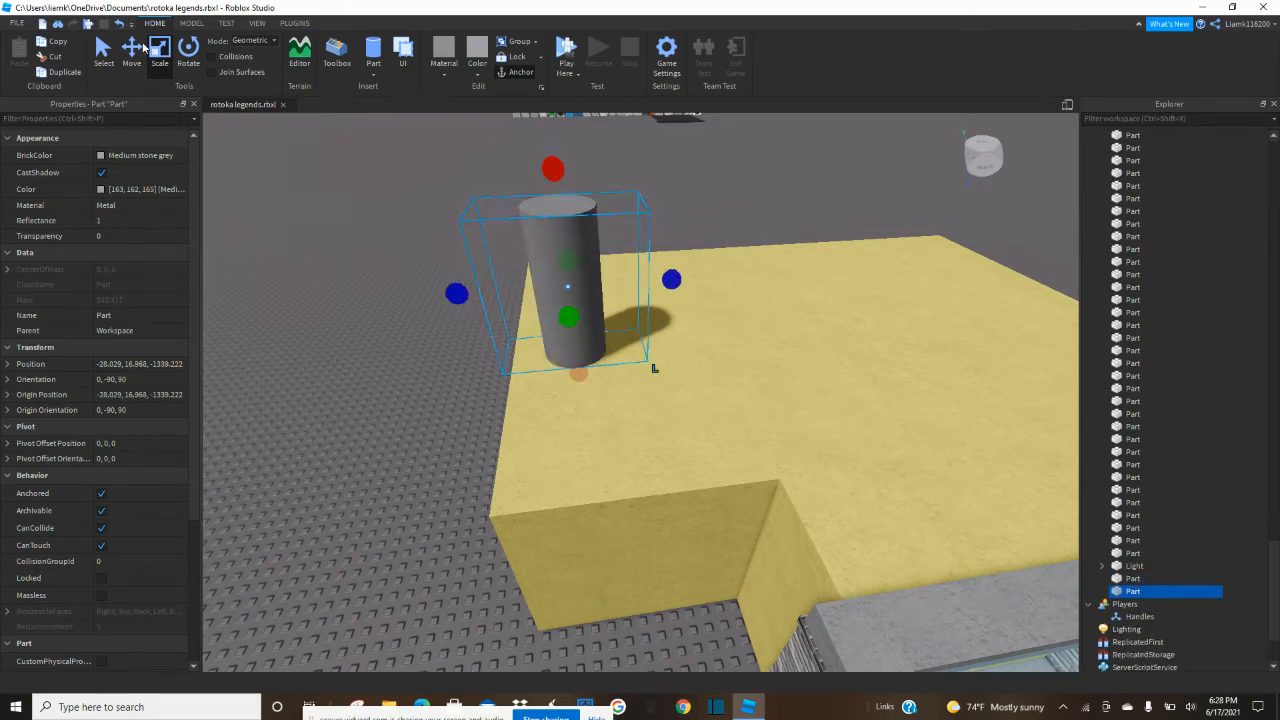
pyautogui.hotkey('ctrl', '2')
pyautogui.moveTo(692, 282); pyautogui.dragTo(904, 262)
pyautogui.press('d')
pyautogui.click(918, 299)
pyautogui.press('s')
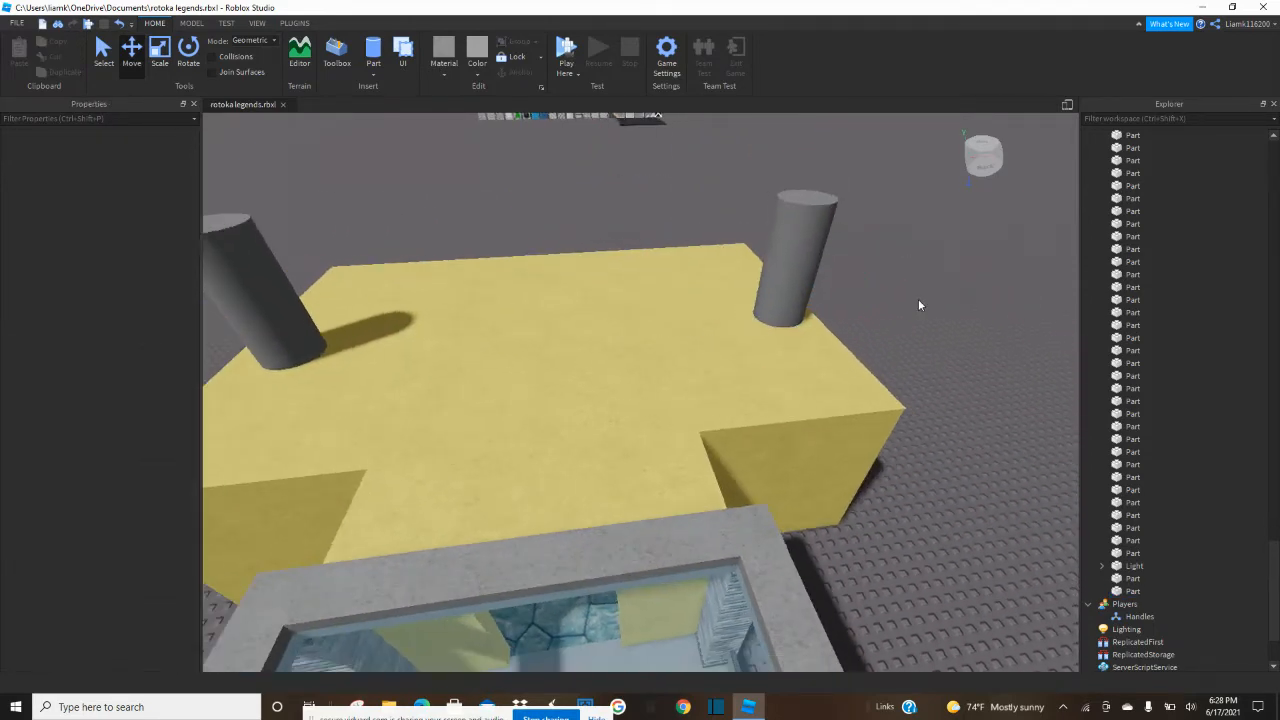
# Duplicate one of the upright metal chimney cylinders and rotate the copy about 90° so it lies horizontally.
pyautogui.press('a')
pyautogui.click(390, 271)
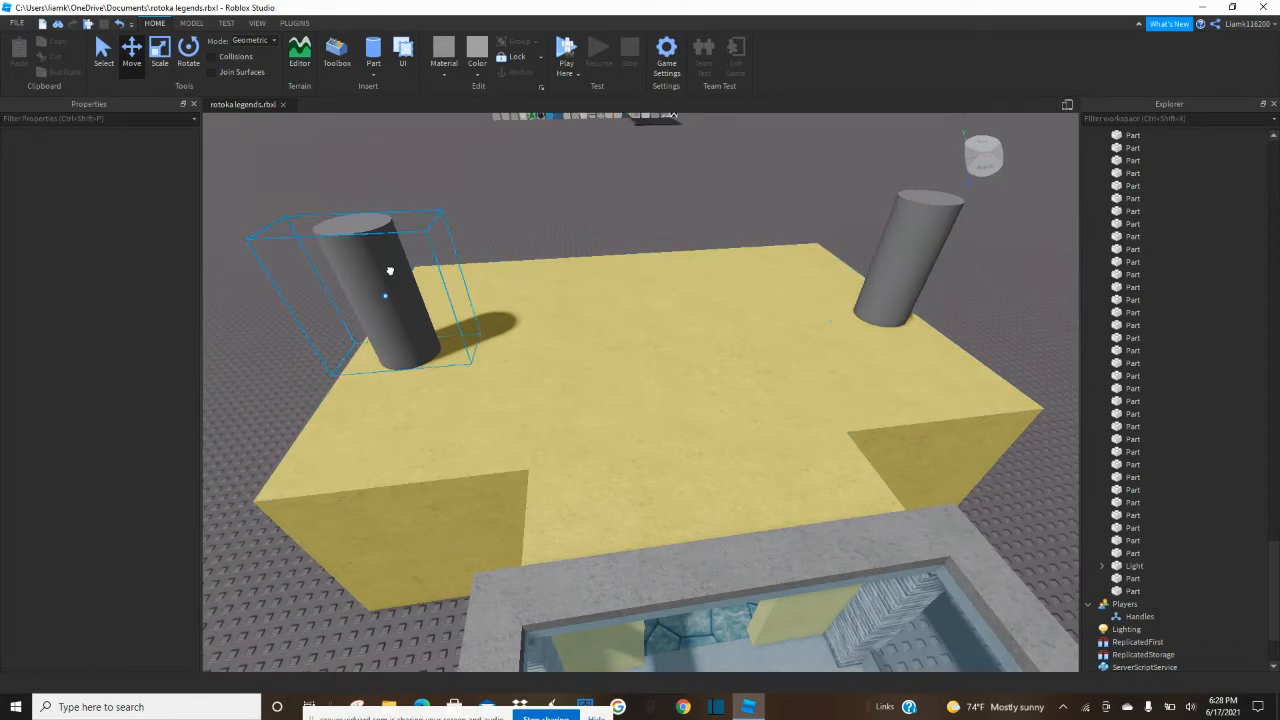
pyautogui.click(188, 50)
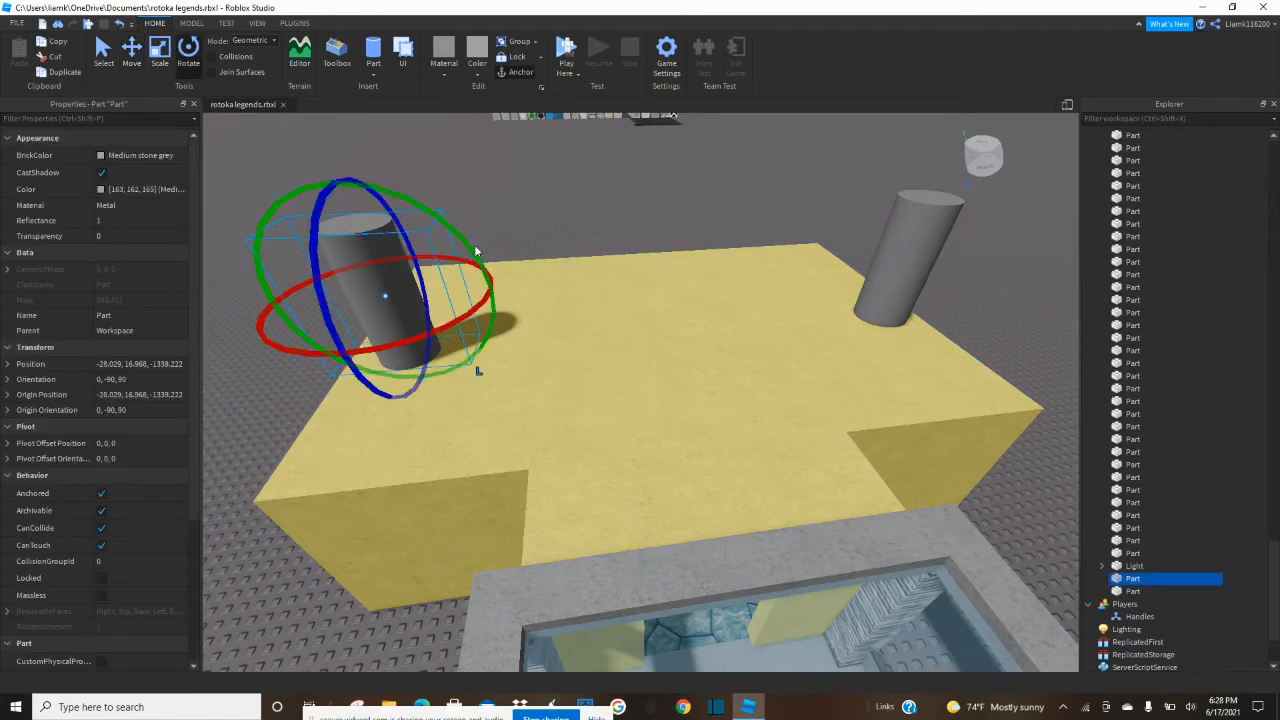
pyautogui.moveTo(468, 243); pyautogui.dragTo(280, 203)
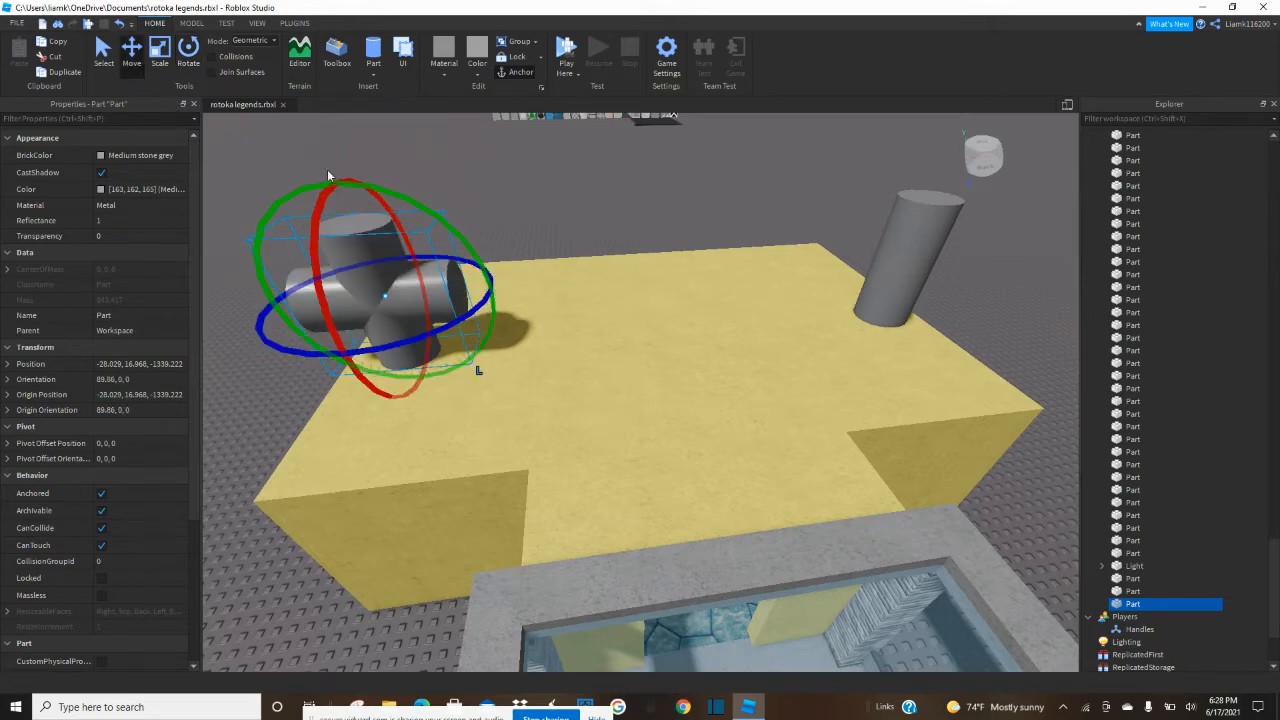
# Move the horizontal cylinder inward over the yellow roof and raise it to the chimney's top.
pyautogui.click(132, 52)
pyautogui.moveTo(516, 288); pyautogui.dragTo(596, 283)
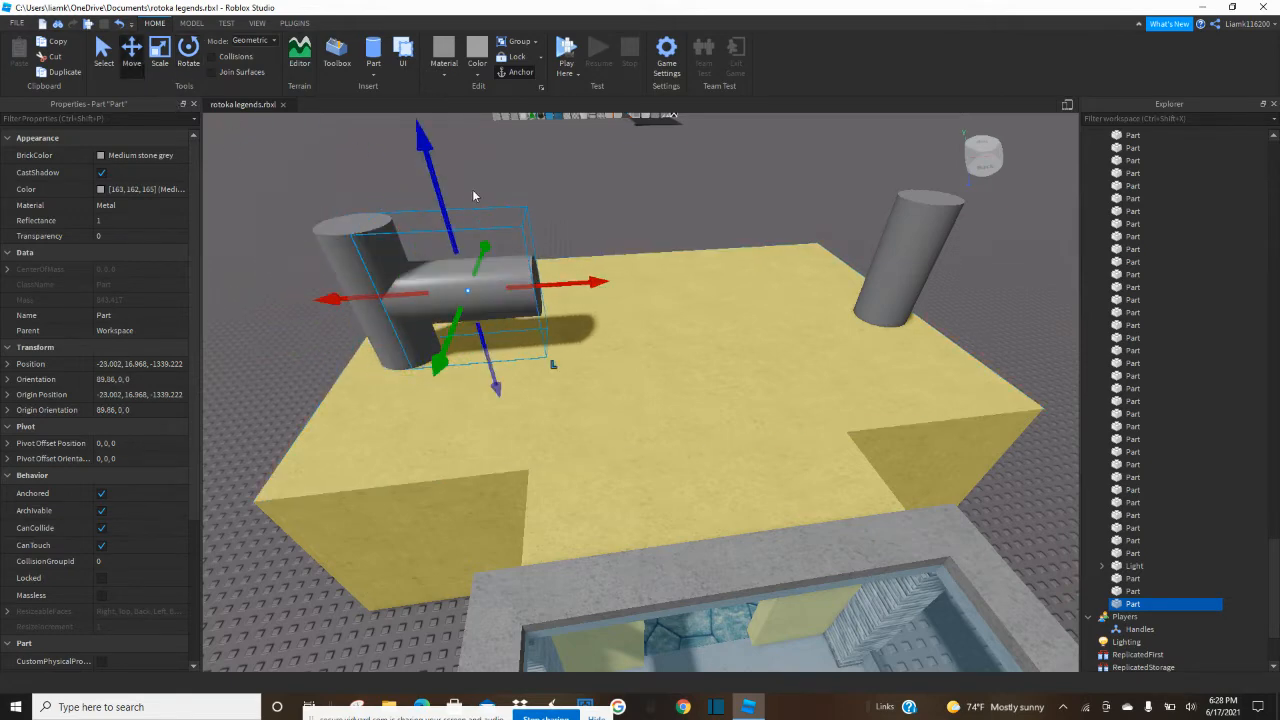
pyautogui.moveTo(436, 182); pyautogui.dragTo(434, 111)
pyautogui.moveTo(468, 287); pyautogui.dragTo(460, 271)
# Slim the horizontal cylinder slightly and reposition its height so it rests level with the chimney's top.
pyautogui.hotkey('ctrl', '3')
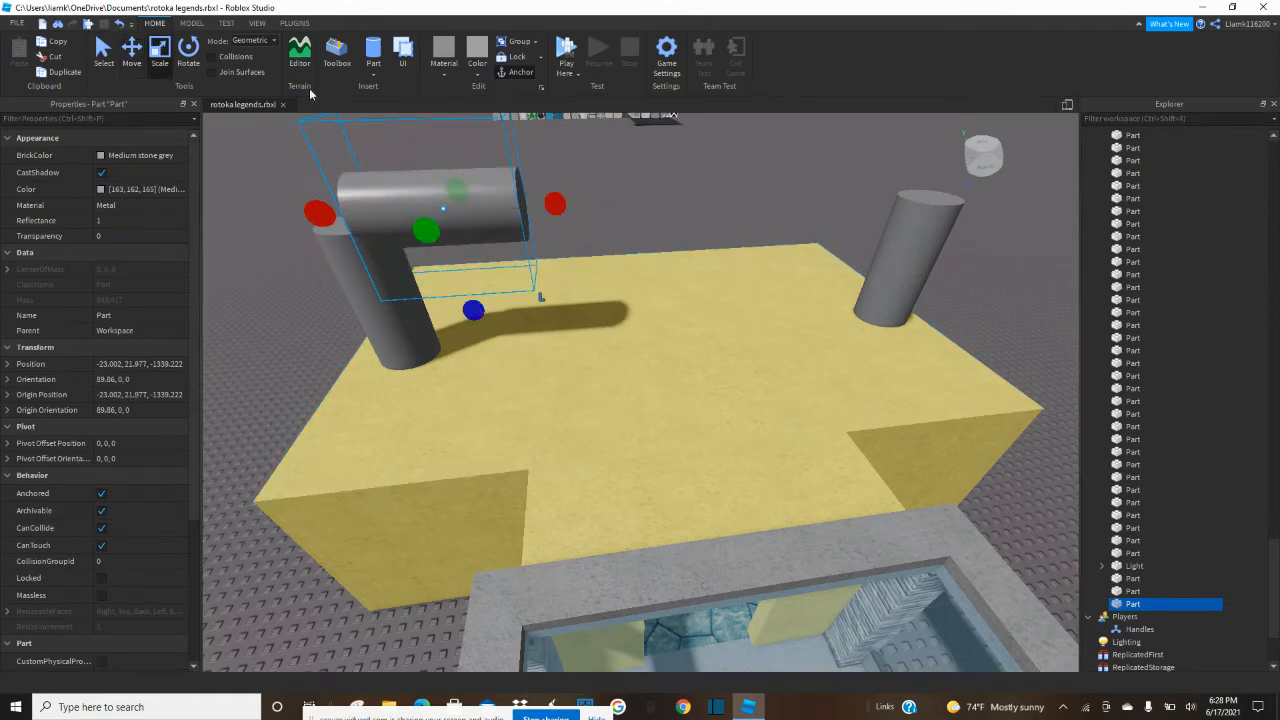
pyautogui.moveTo(399, 163); pyautogui.dragTo(400, 161, button='right')
pyautogui.moveTo(462, 225); pyautogui.dragTo(473, 292)
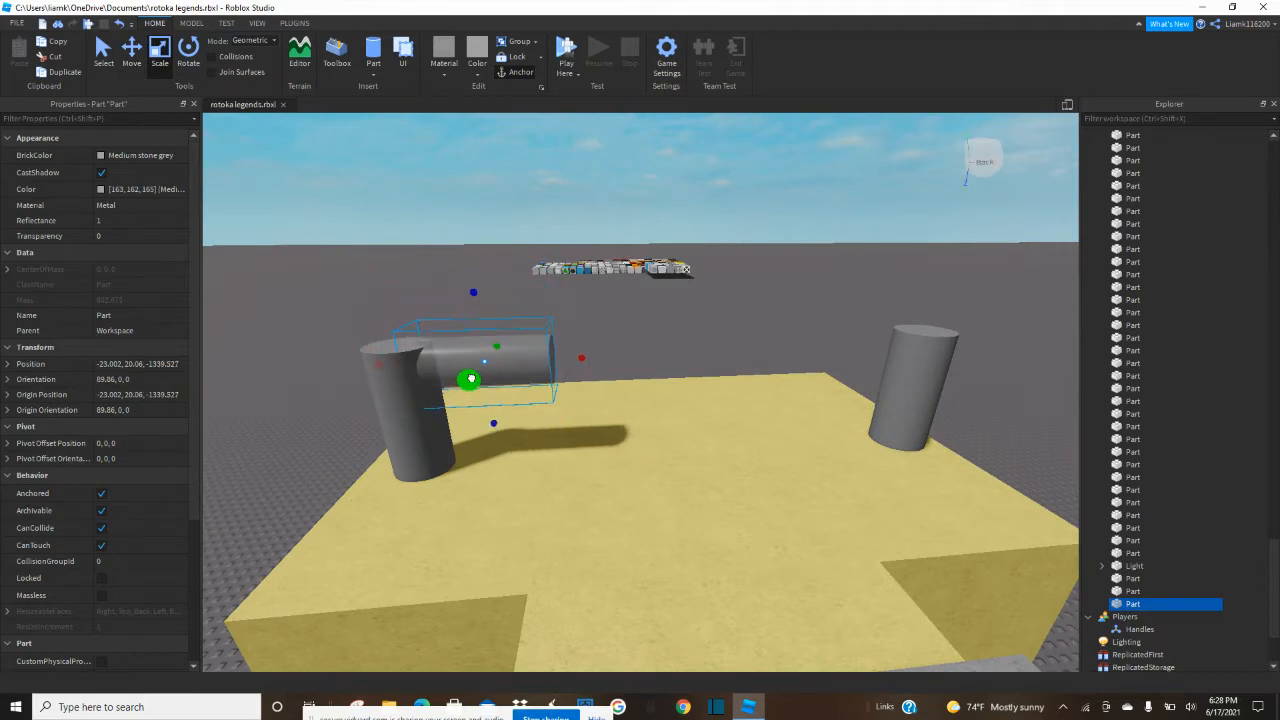
pyautogui.click(129, 52)
pyautogui.moveTo(465, 289); pyautogui.dragTo(455, 252)
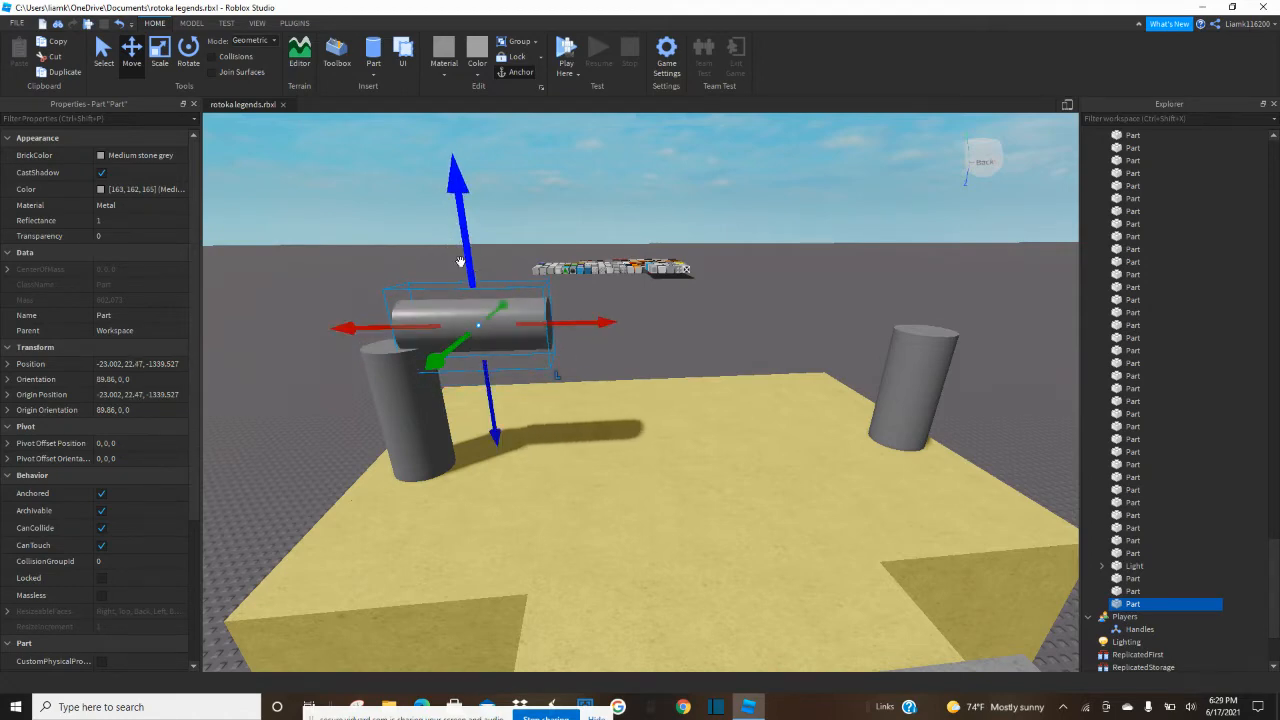
# Stretch the horizontal cylinder across the roof until it reaches the opposite chimney.
pyautogui.click(166, 60)
pyautogui.moveTo(580, 321); pyautogui.dragTo(925, 338)
pyautogui.click(938, 268)
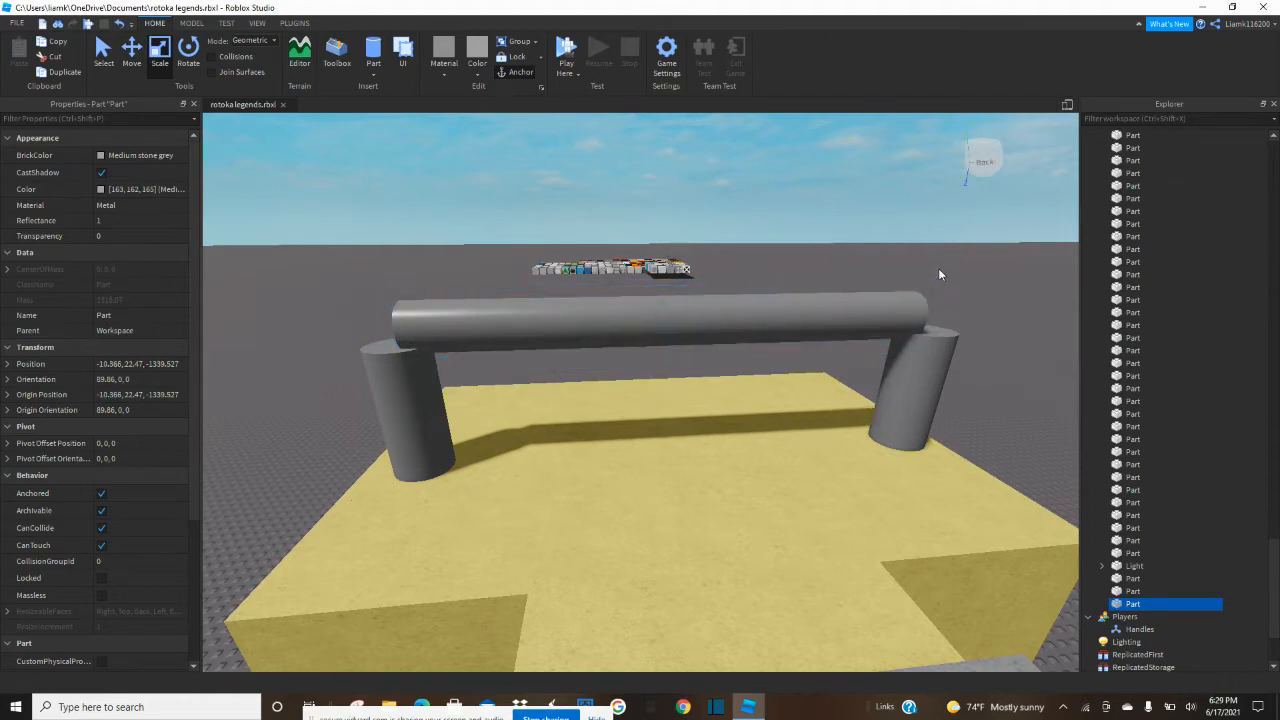
# Move the chimney cylinder at the pipe's stretched end inward from the yellow roof's edge.
pyautogui.scroll(3, 939, 268)
pyautogui.press('w')
pyautogui.press('e')
pyautogui.press('s')
pyautogui.press('d')
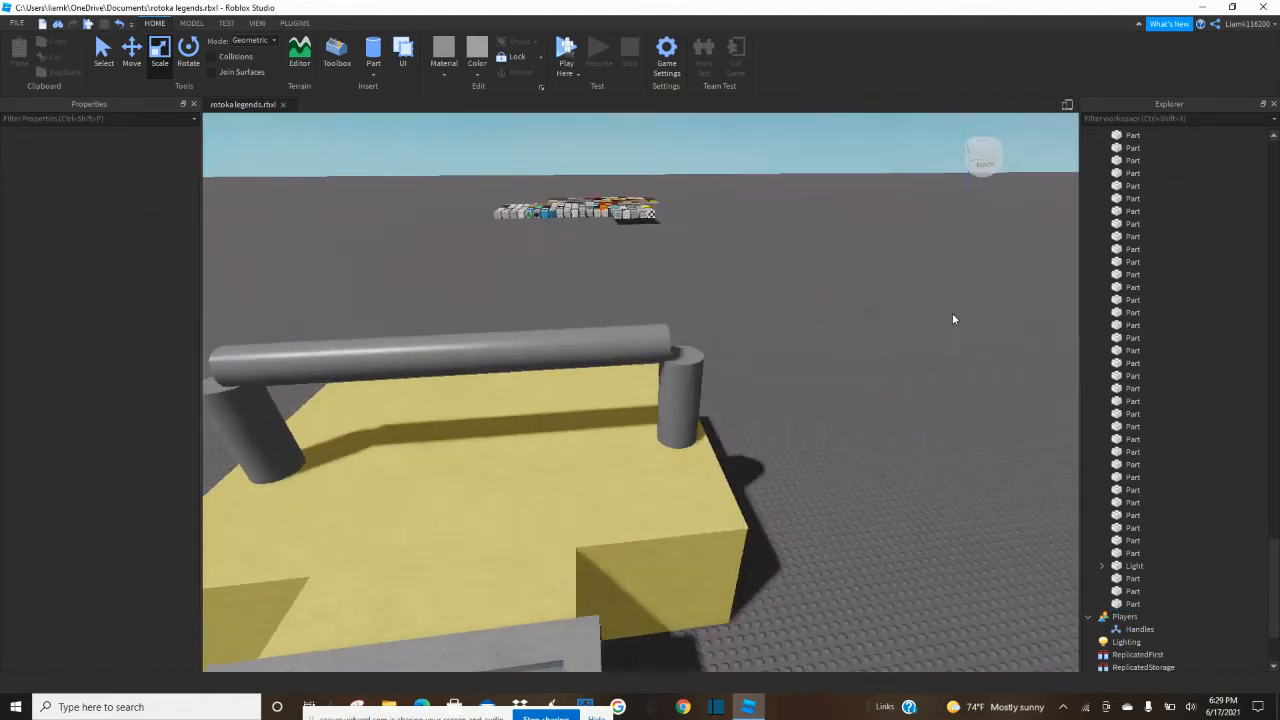
pyautogui.press('a')
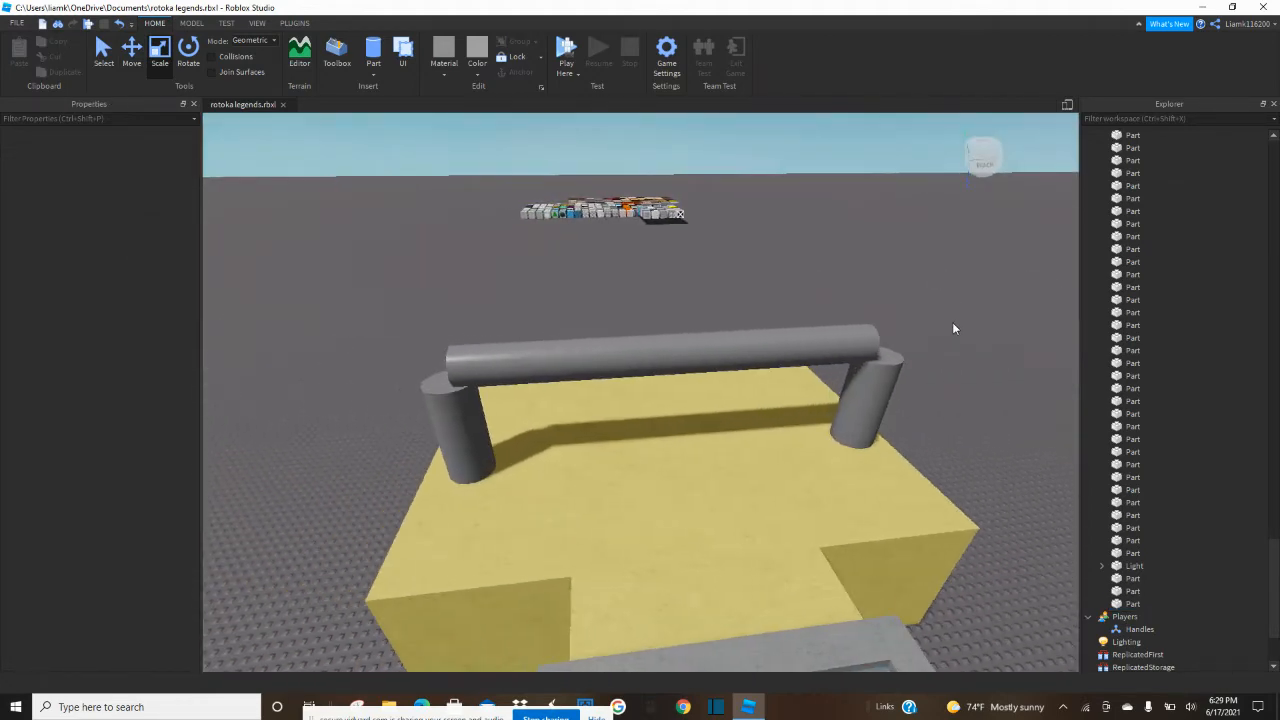
pyautogui.click(859, 431)
pyautogui.moveTo(859, 431); pyautogui.dragTo(868, 404, button='right')
pyautogui.press('s')
pyautogui.press('d')
pyautogui.press('a')
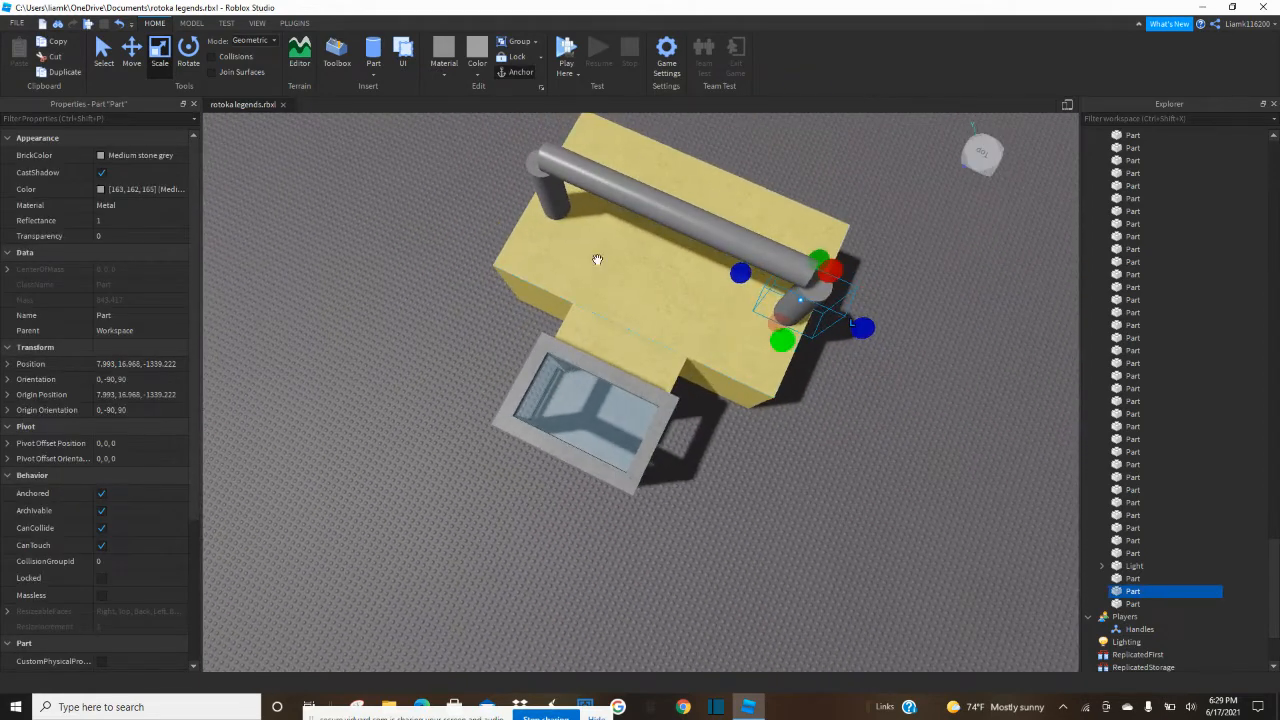
pyautogui.click(125, 58)
pyautogui.moveTo(905, 331); pyautogui.dragTo(829, 330)
# Move the opposite chimney cylinder inward along the roof beneath the horizontal pipe.
pyautogui.click(559, 199)
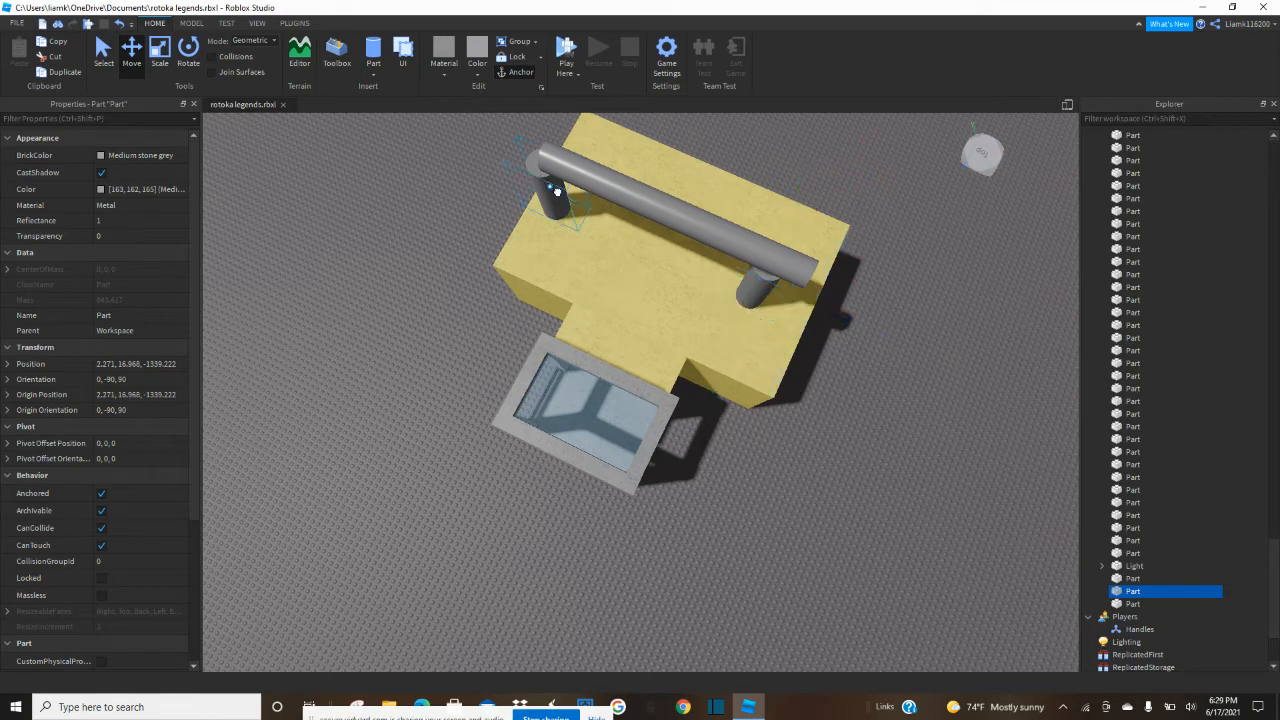
pyautogui.moveTo(611, 214); pyautogui.dragTo(657, 233)
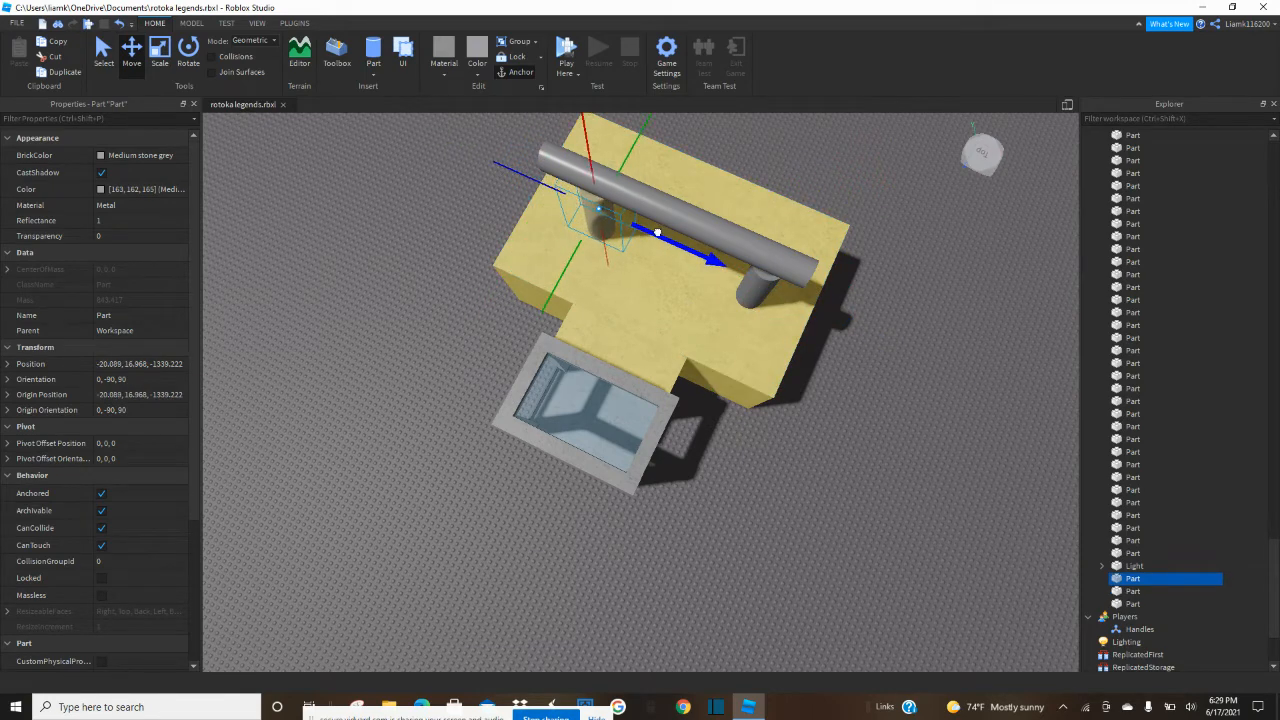
pyautogui.click(761, 289)
pyautogui.click(930, 356)
pyautogui.moveTo(930, 356)
pyautogui.mouseDown(button='right')
pyautogui.moveTo(942, 315)
pyautogui.moveTo(931, 356)
pyautogui.mouseUp(button='right')
# Shorten the horizontal pipe from both ends so it spans only the gap between the two chimneys.
pyautogui.scroll(3, 671, 418)
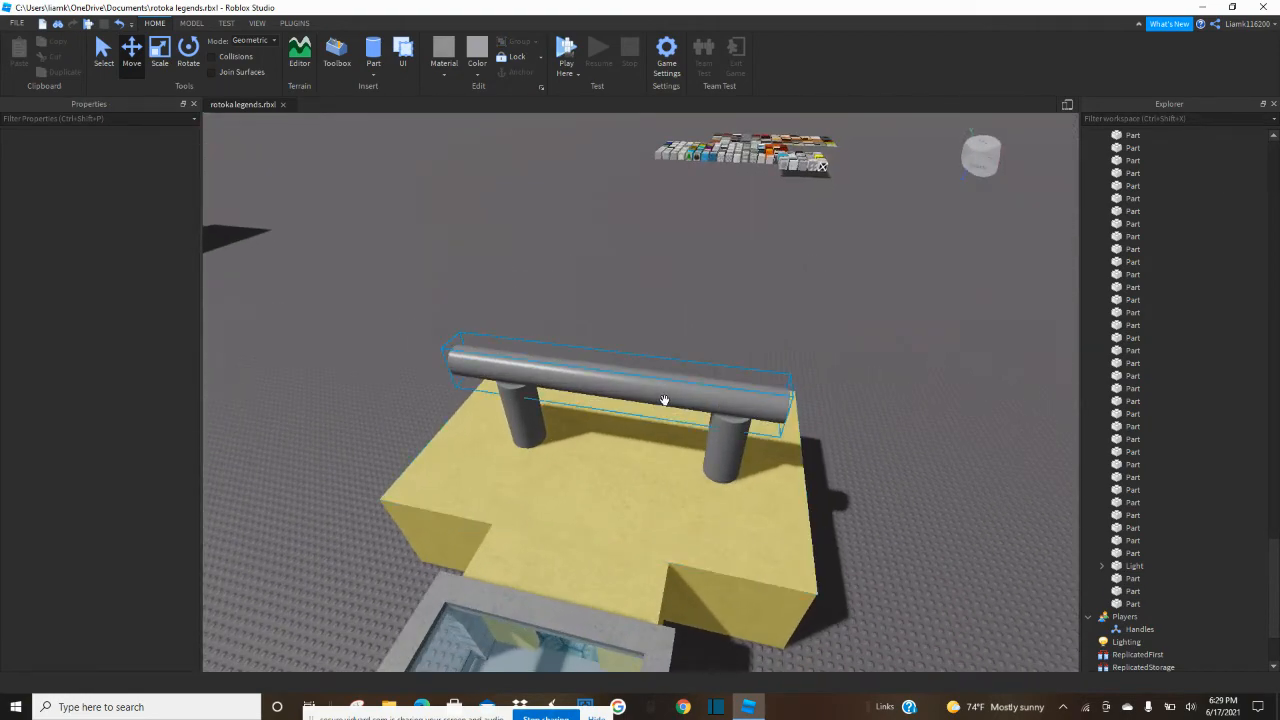
pyautogui.click(160, 55)
pyautogui.moveTo(426, 357); pyautogui.dragTo(508, 380)
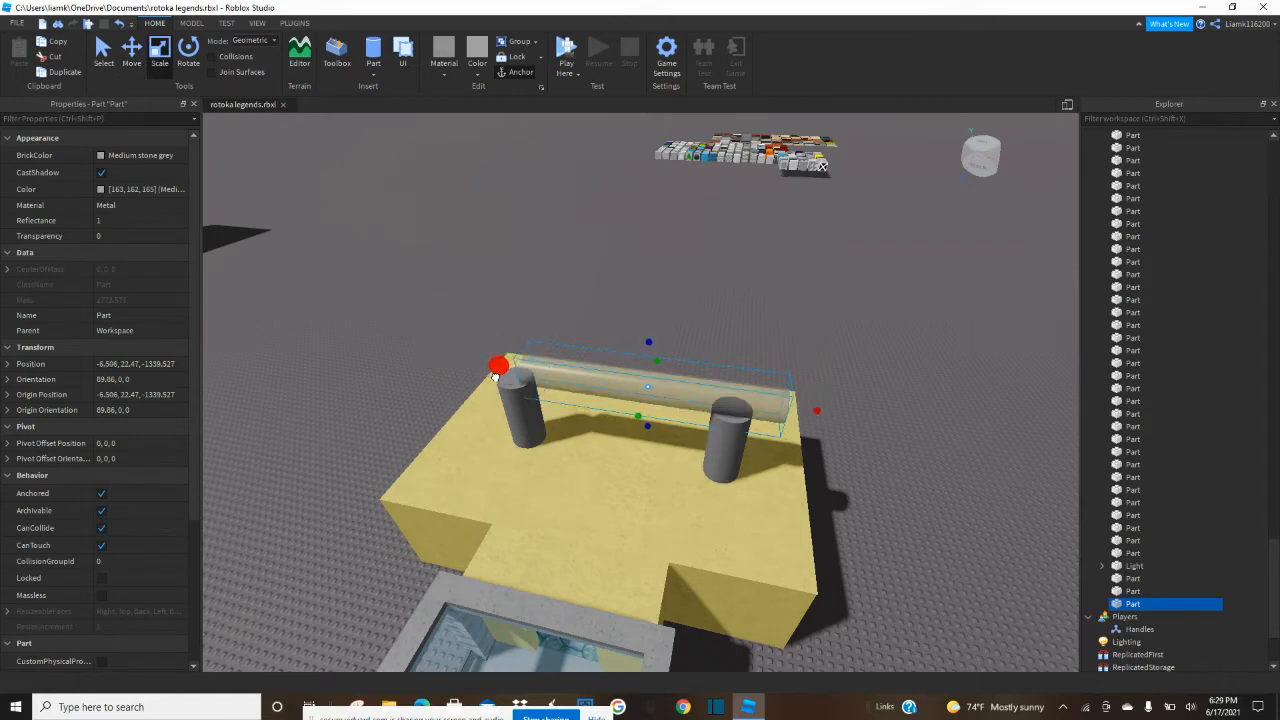
pyautogui.moveTo(812, 412); pyautogui.dragTo(752, 416)
pyautogui.click(279, 172)
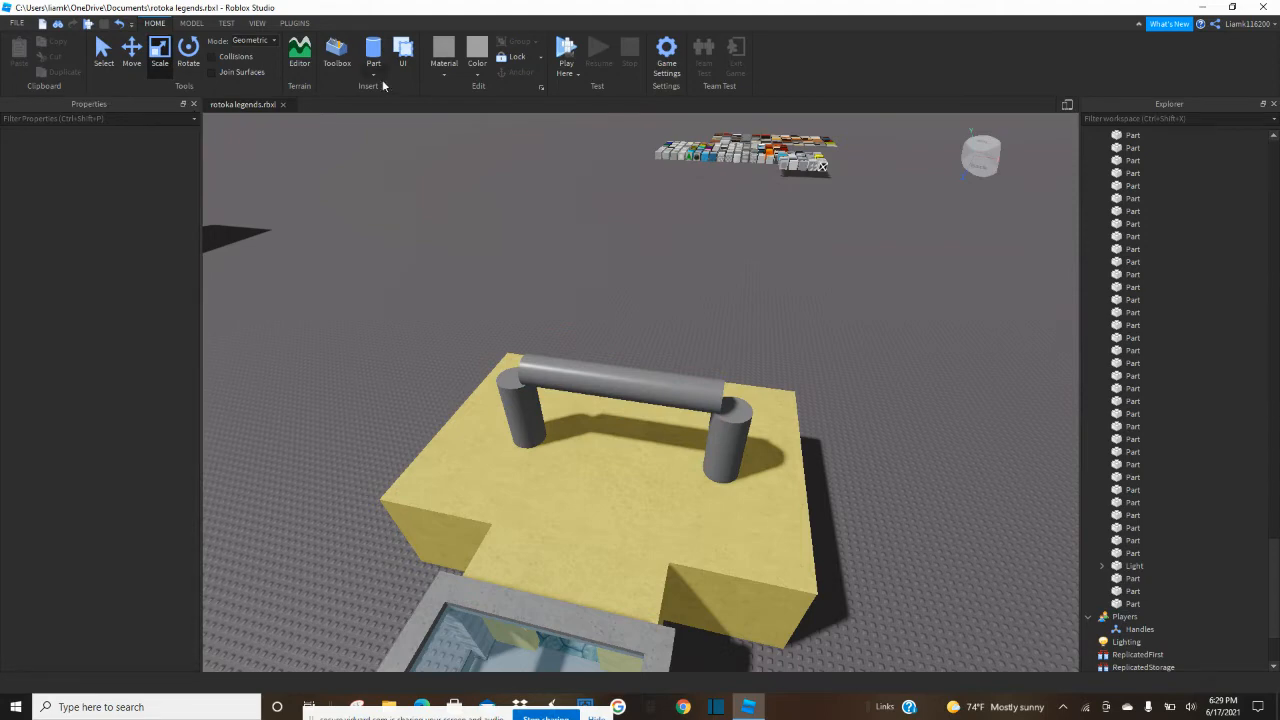
# Insert a sphere part and place it on the corner where the horizontal pipe meets one chimney.
pyautogui.click(372, 76)
pyautogui.click(390, 104)
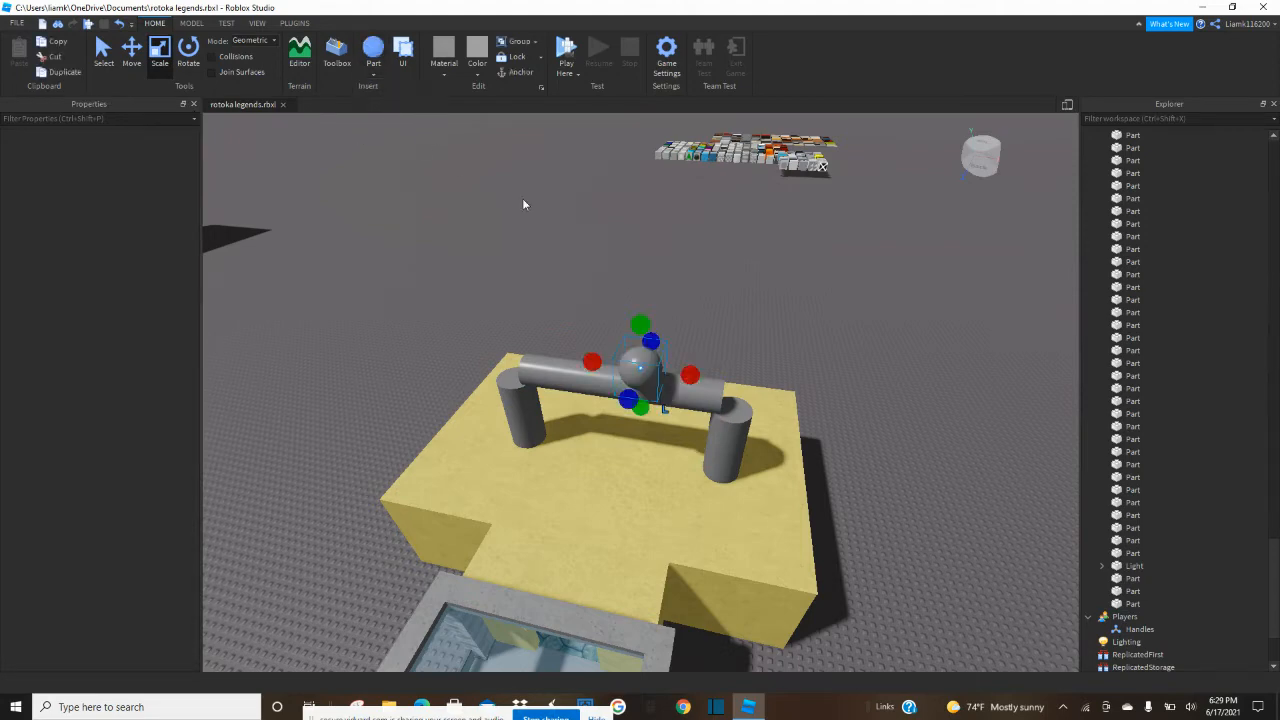
pyautogui.moveTo(655, 370); pyautogui.dragTo(609, 470)
pyautogui.press('w')
pyautogui.press('d')
pyautogui.press('a')
pyautogui.moveTo(610, 467); pyautogui.dragTo(676, 340, button='right')
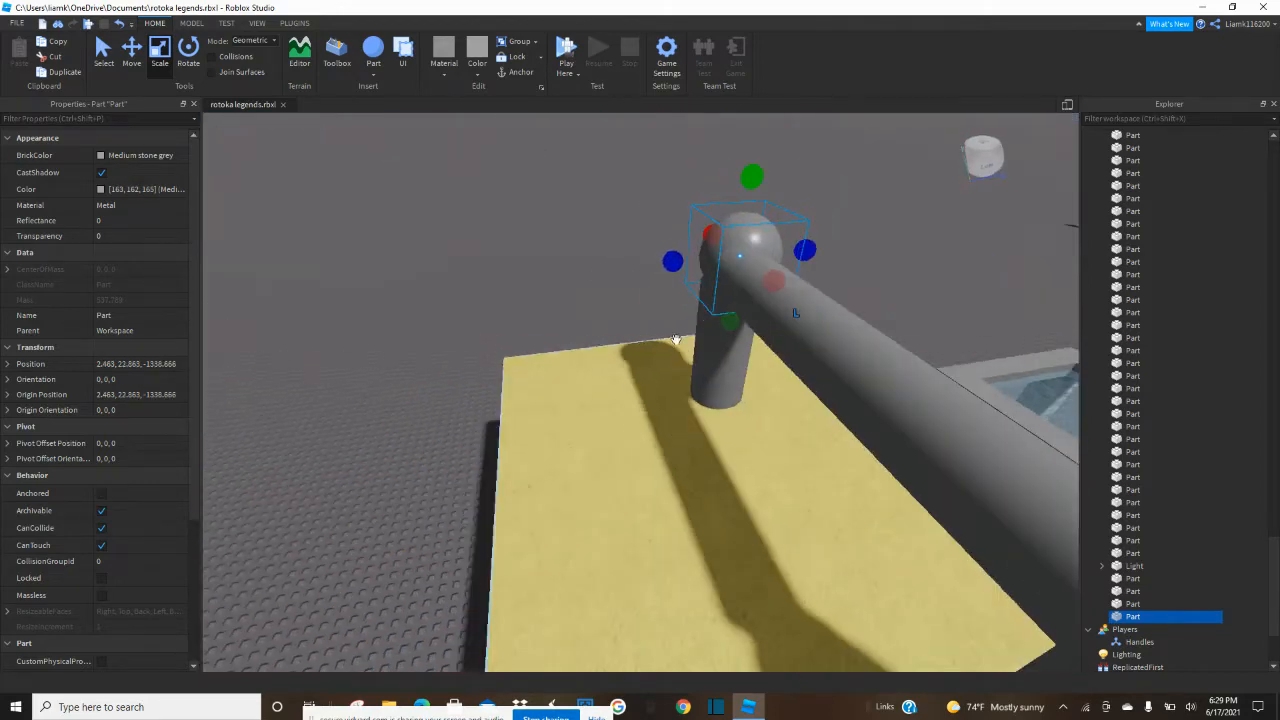
# Enlarge the sphere and shift it so it covers the joint between the pipe and the chimney.
pyautogui.moveTo(674, 263); pyautogui.dragTo(664, 270)
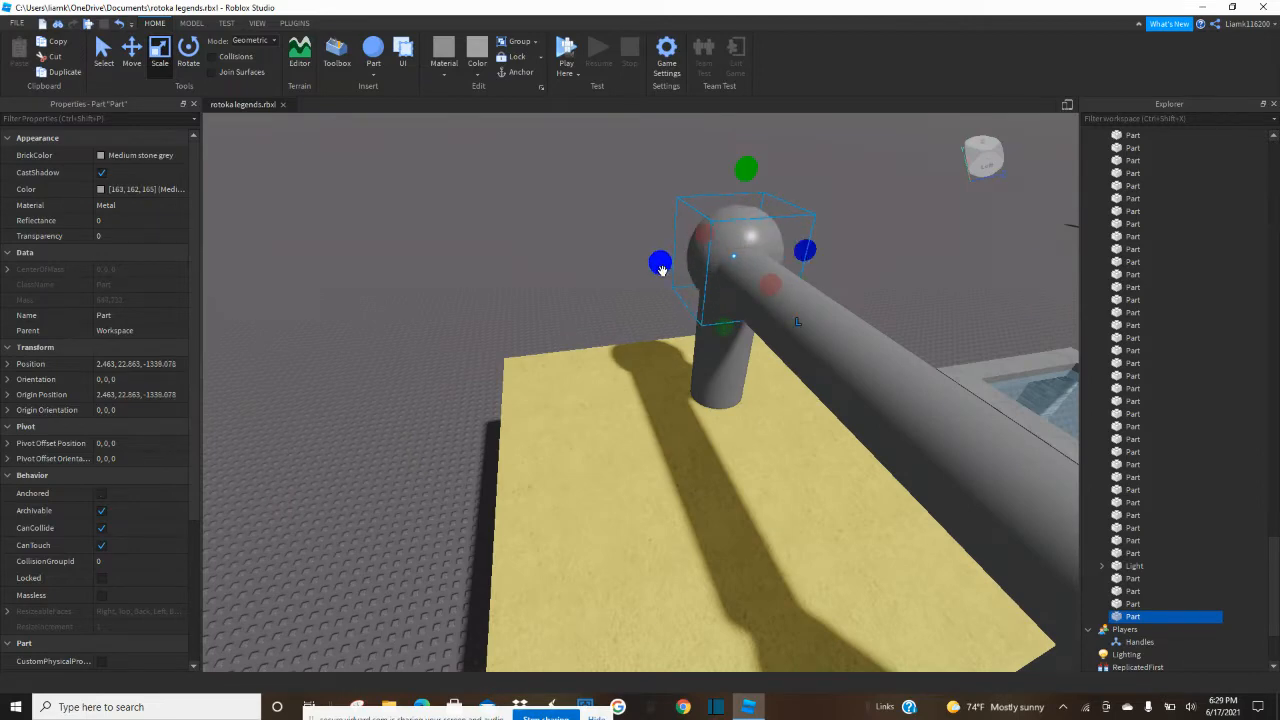
pyautogui.moveTo(661, 271); pyautogui.dragTo(612, 243, button='right')
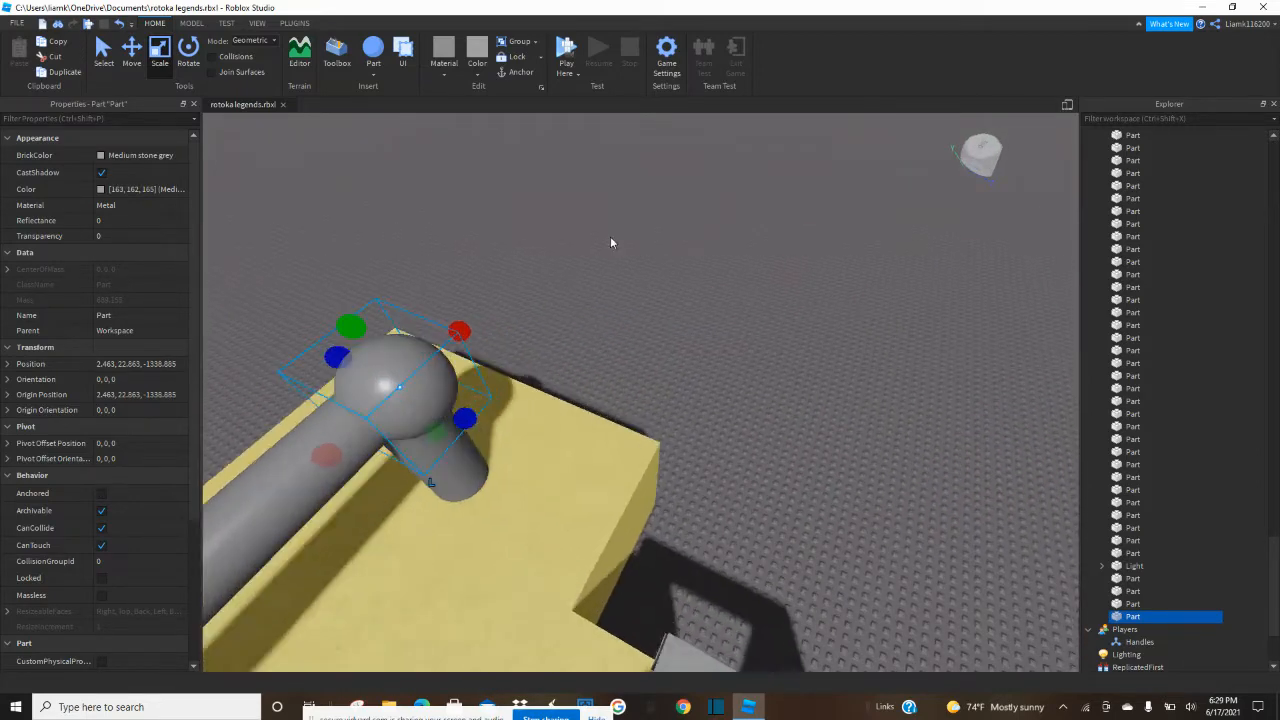
pyautogui.scroll(5, 612, 243)
pyautogui.click(128, 55)
pyautogui.moveTo(419, 218); pyautogui.dragTo(571, 323, button='right')
pyautogui.moveTo(586, 314); pyautogui.dragTo(549, 309)
pyautogui.moveTo(609, 323)
pyautogui.mouseDown(button='right')
pyautogui.moveTo(578, 300)
pyautogui.moveTo(615, 330)
pyautogui.mouseUp(button='right')
# Shift the upright cylinder under the sphere slightly sideways to line it up with the joint.
pyautogui.click(607, 361)
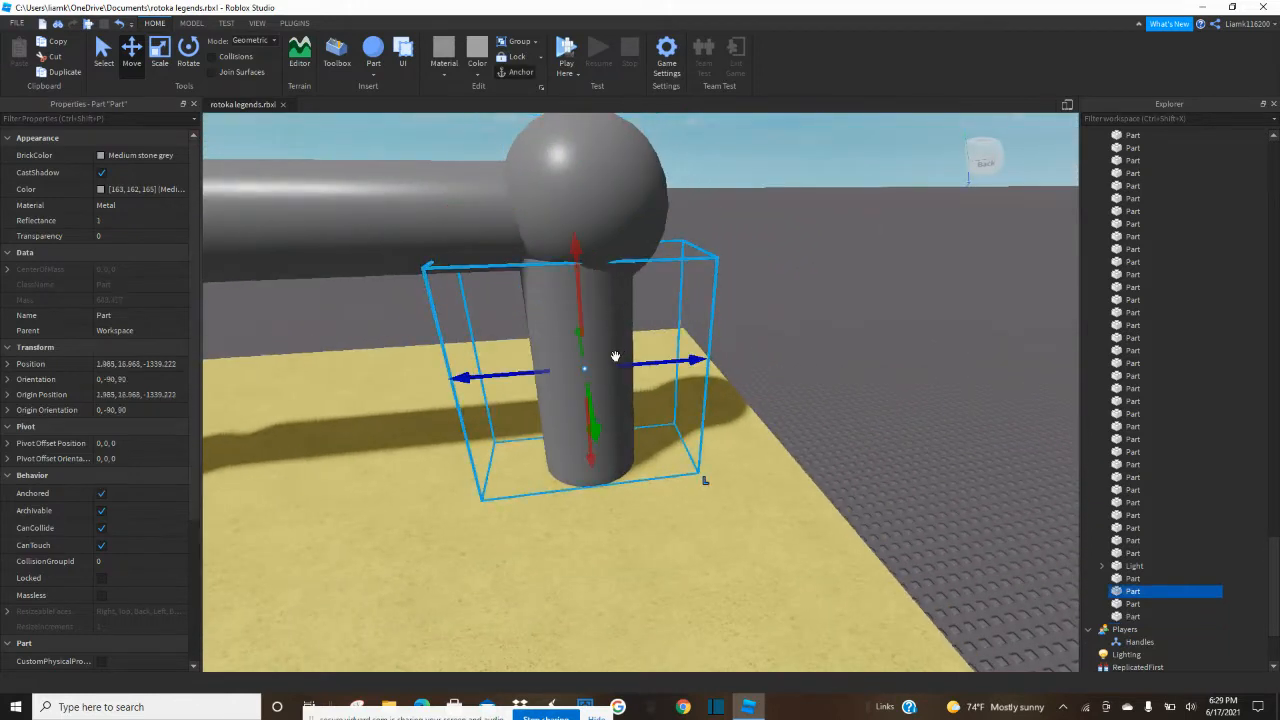
pyautogui.moveTo(661, 366); pyautogui.dragTo(677, 362)
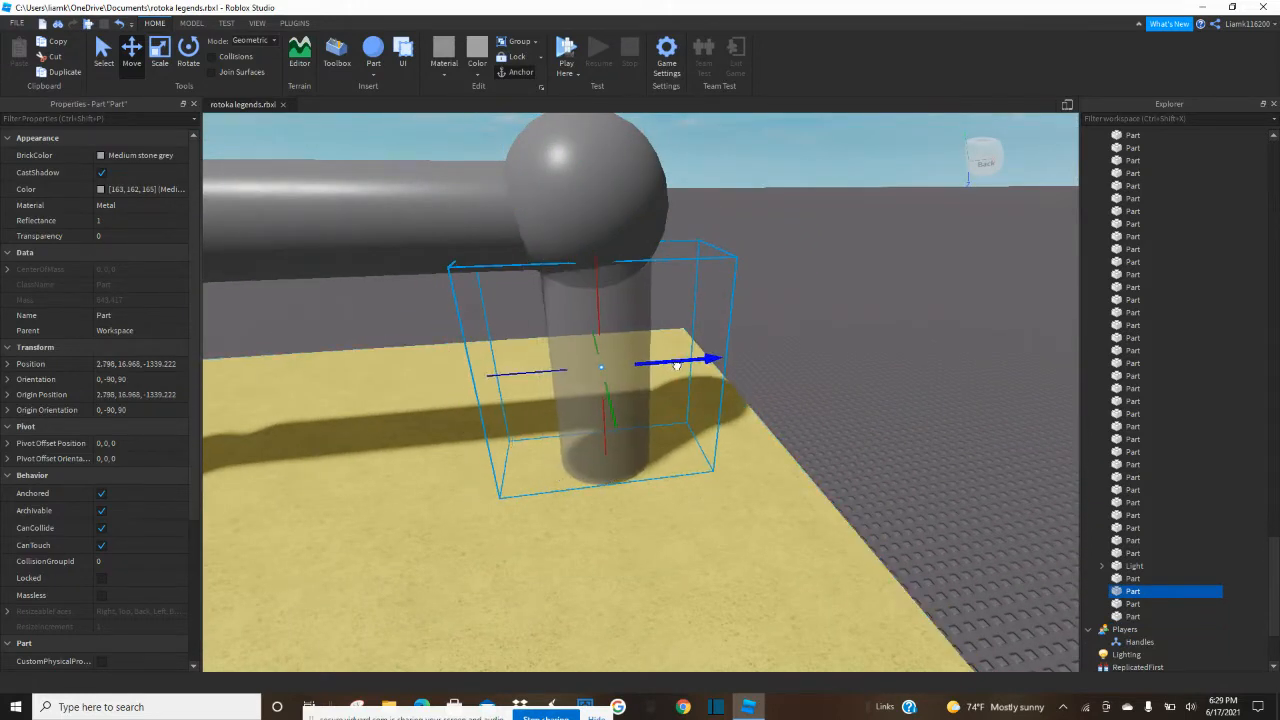
pyautogui.click(791, 325)
pyautogui.press('w')
pyautogui.moveTo(791, 325); pyautogui.dragTo(791, 325, button='right')
pyautogui.press('s')
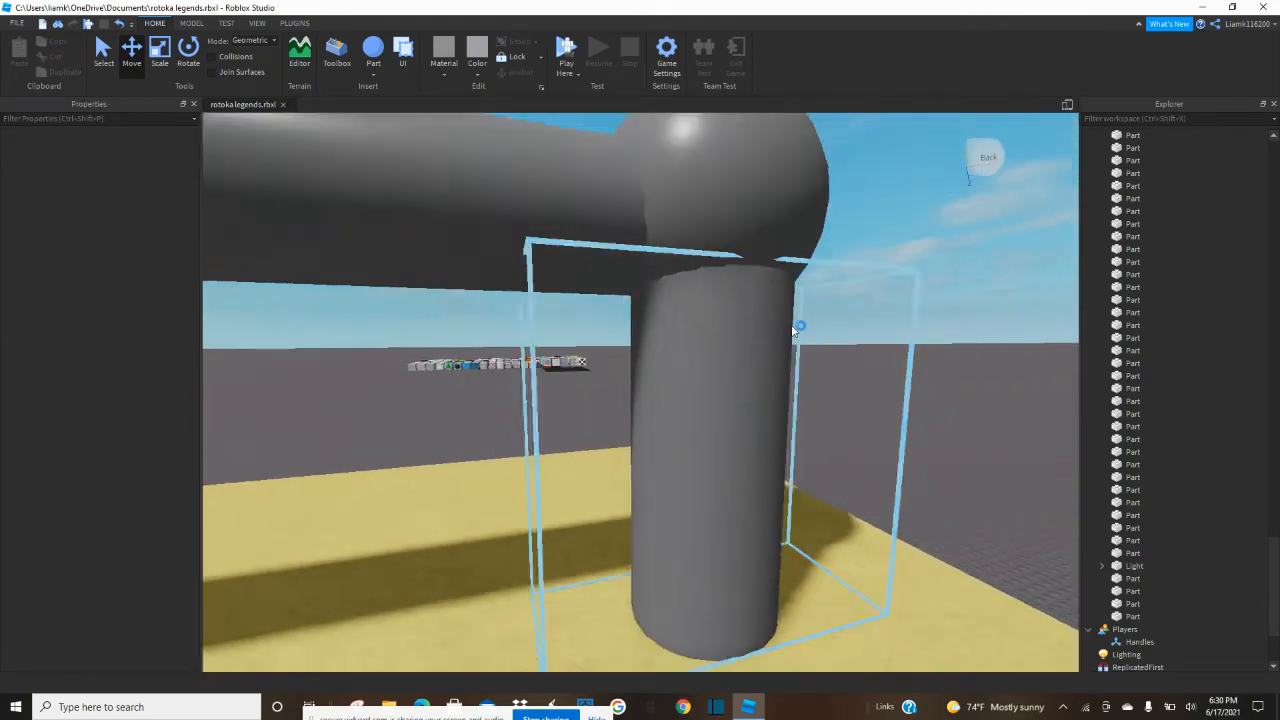
pyautogui.press('e')
# Duplicate the sphere and move the copy to the joint at the pipe's other end.
pyautogui.click(729, 353)
pyautogui.press('s')
pyautogui.moveTo(729, 353); pyautogui.dragTo(729, 353, button='right')
pyautogui.press('s')
pyautogui.press('a')
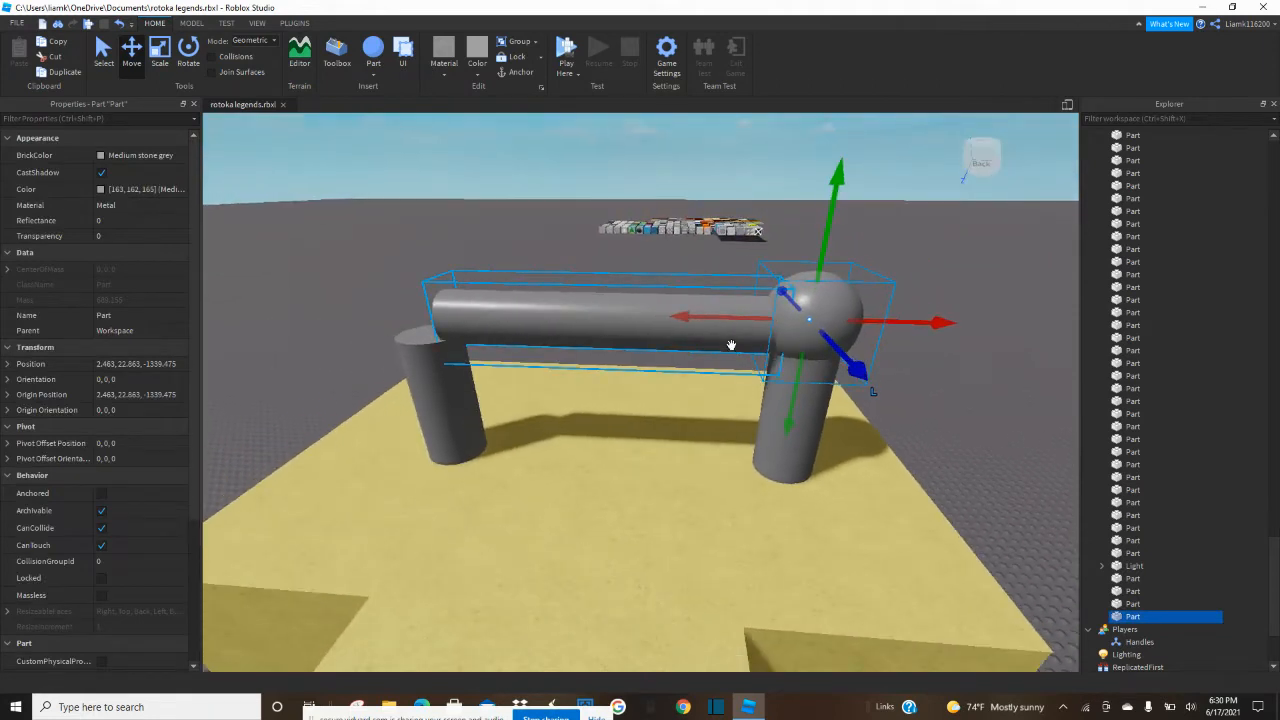
pyautogui.hotkey('ctrl', 'd')
pyautogui.moveTo(686, 328); pyautogui.dragTo(348, 362)
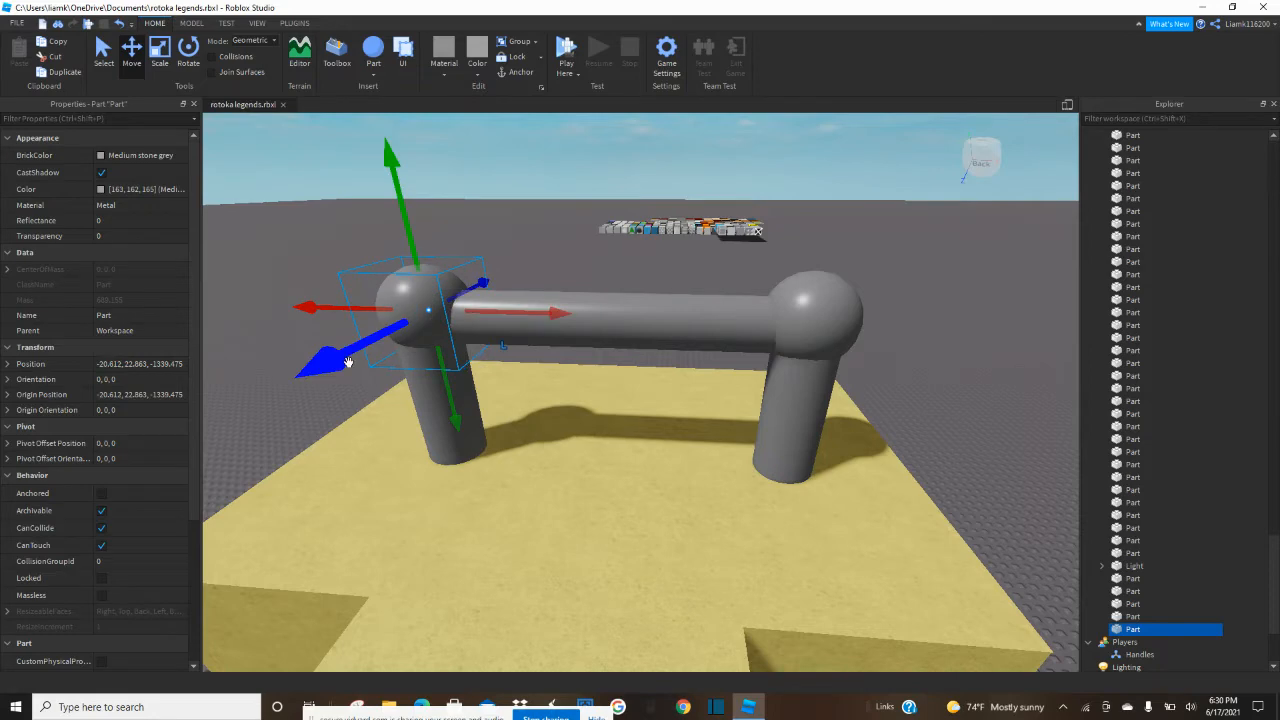
# Examine the roof pipework, the brick pavilion's front and the roof section linking it to the yellow room.
pyautogui.click(914, 342)
pyautogui.press('a')
pyautogui.press('w')
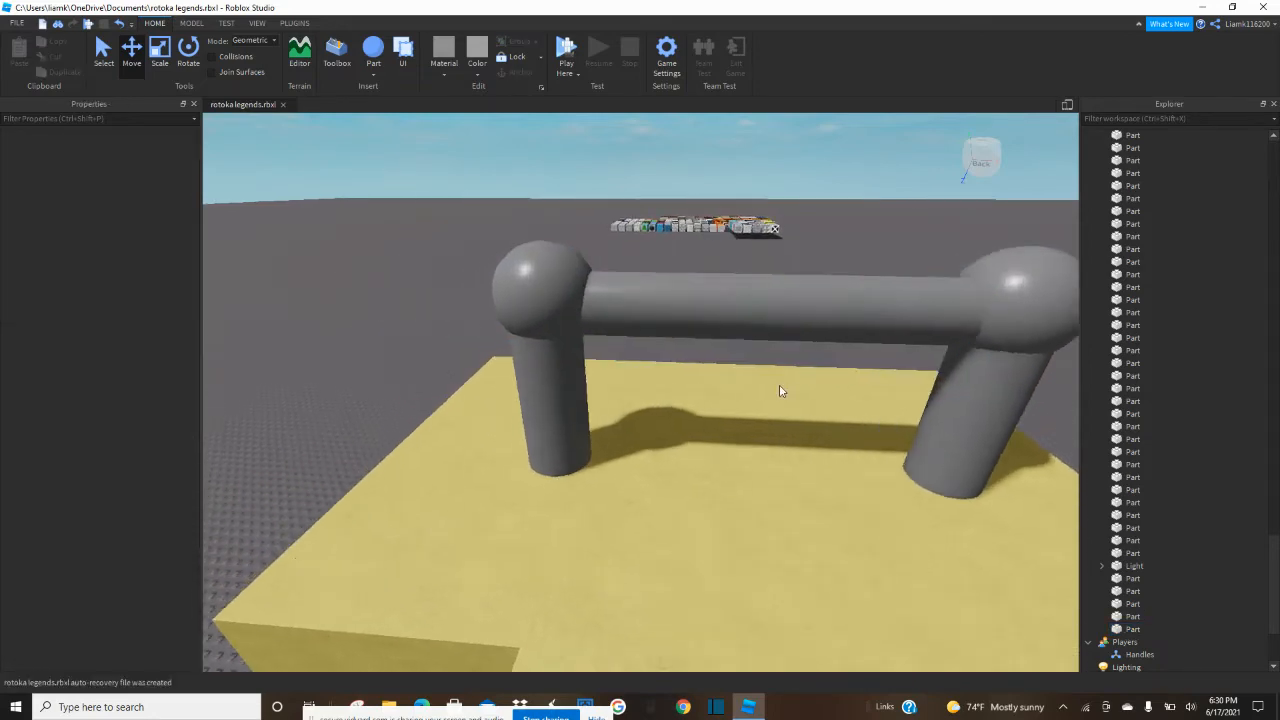
pyautogui.press('a')
pyautogui.press('w')
pyautogui.moveTo(775, 386); pyautogui.dragTo(775, 386, button='right')
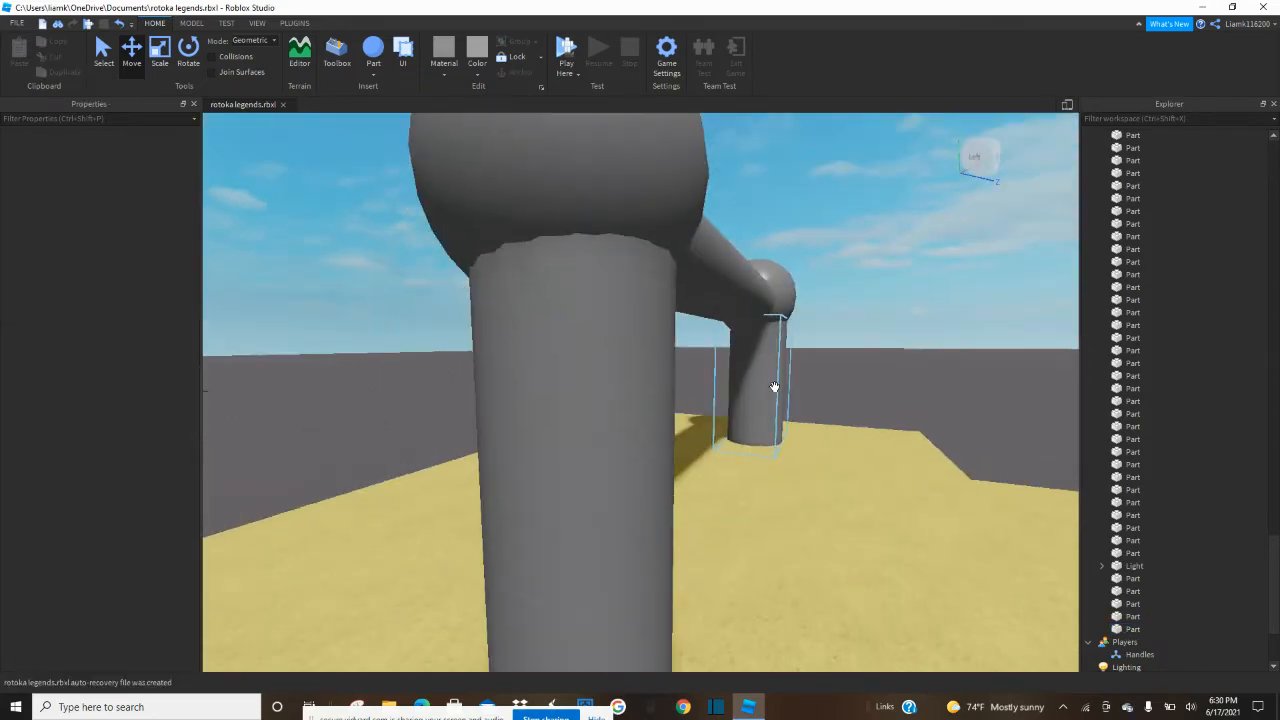
pyautogui.press('s')
pyautogui.press('s')
pyautogui.press('e')
pyautogui.moveTo(893, 357); pyautogui.dragTo(894, 354, button='right')
pyautogui.press('d')
pyautogui.press('d')
pyautogui.press('s')
pyautogui.press('s')
pyautogui.press('d')
pyautogui.press('q')
pyautogui.press('w')
pyautogui.press('q')
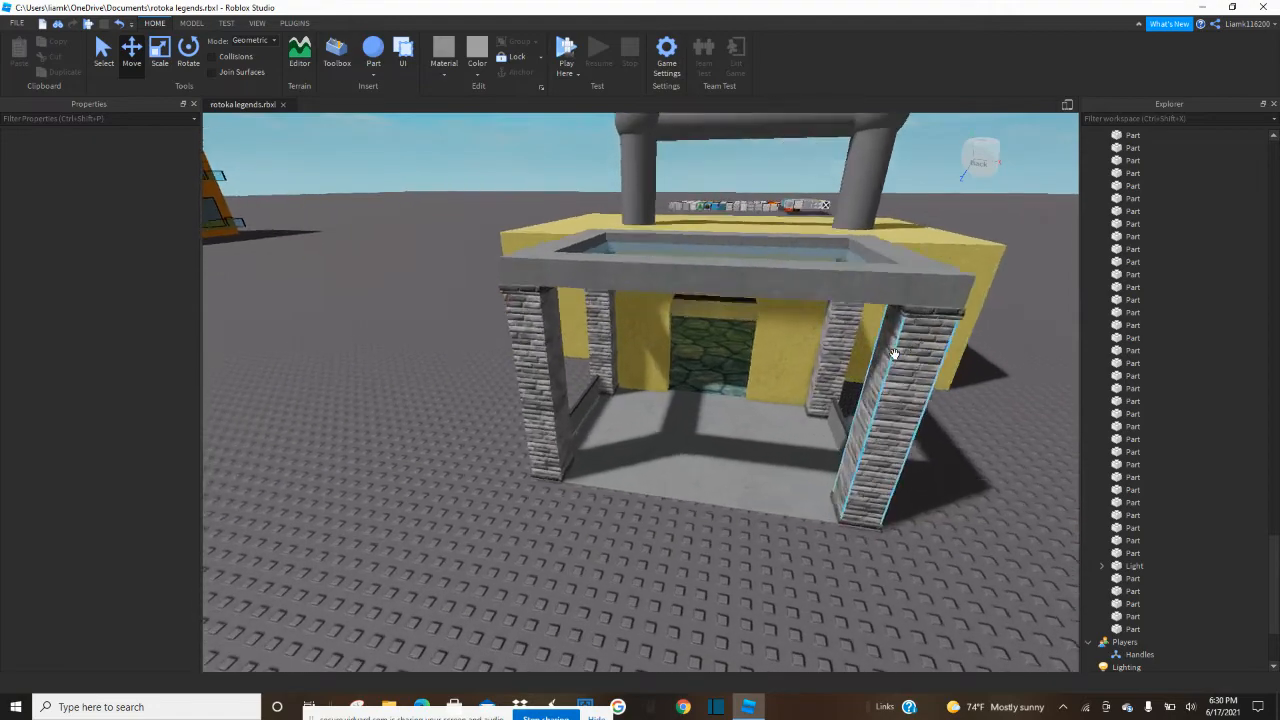
pyautogui.press('w')
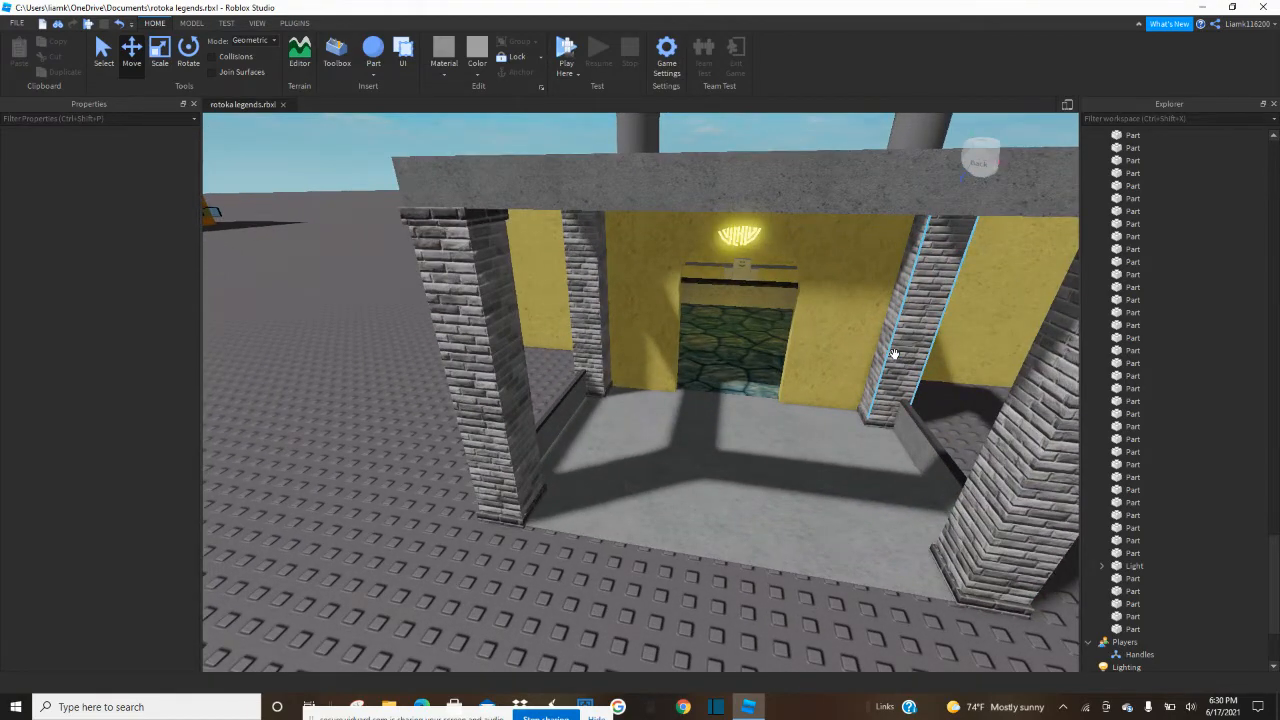
pyautogui.press('s')
pyautogui.press('e')
pyautogui.press('w')
pyautogui.moveTo(902, 354); pyautogui.dragTo(894, 353, button='right')
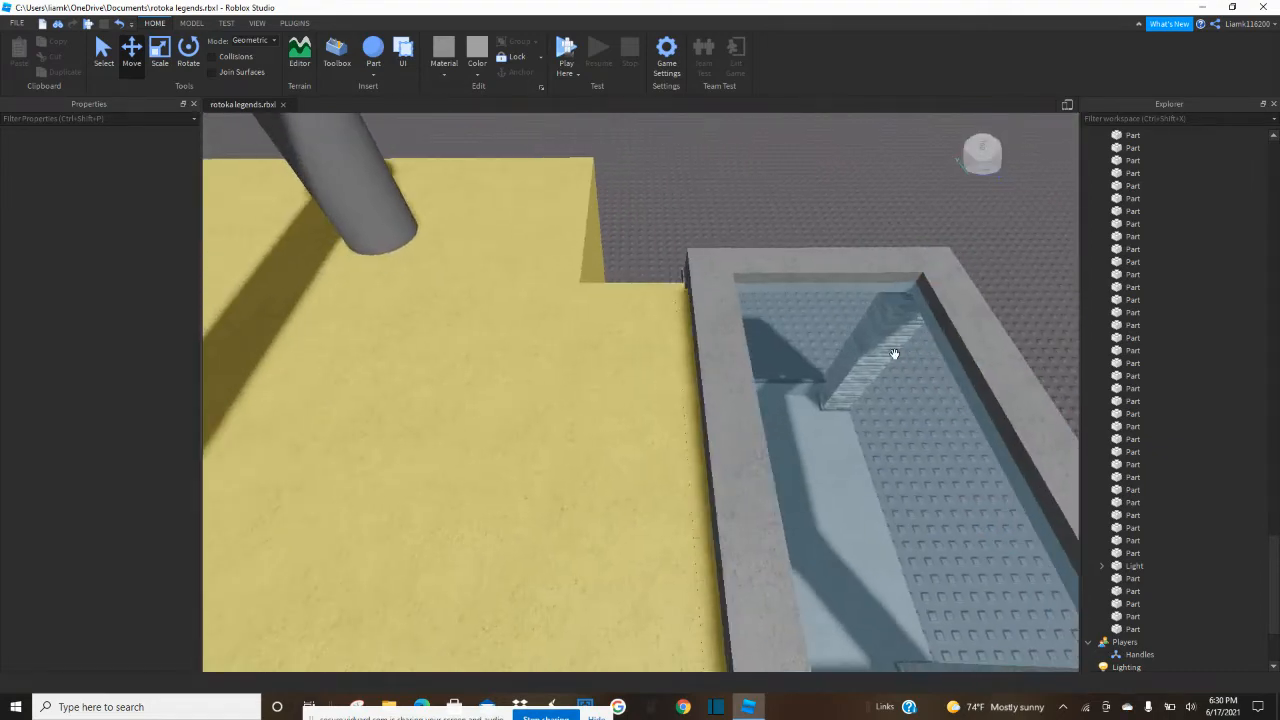
pyautogui.click(644, 438)
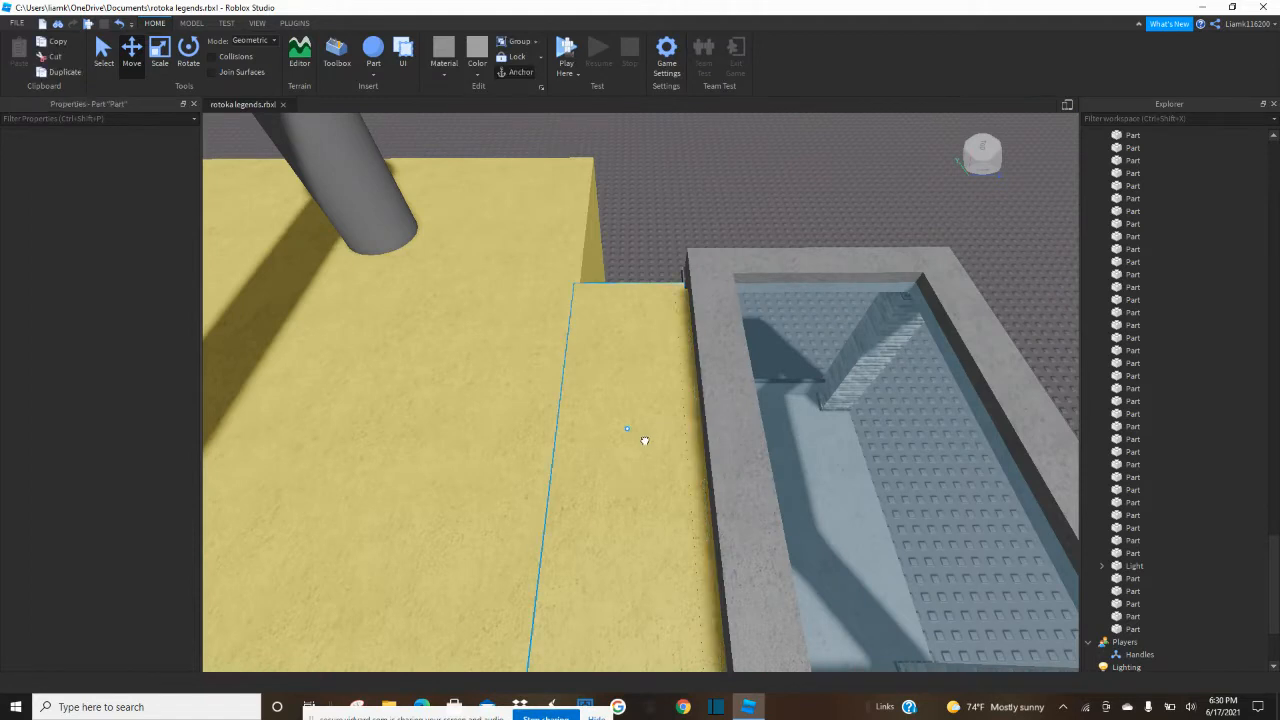
pyautogui.click(160, 52)
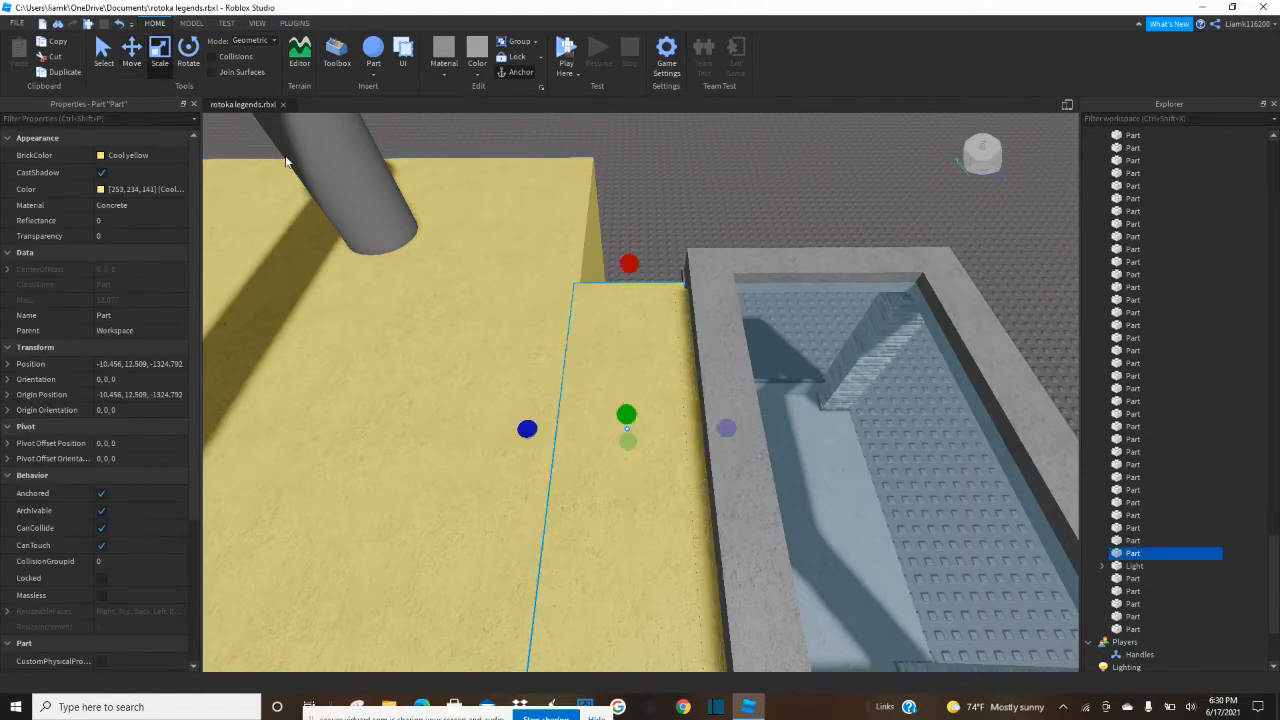
pyautogui.click(730, 203)
# Search the marketplace models for "sign" and insert a sign model on the yellow roof.
pyautogui.click(335, 55)
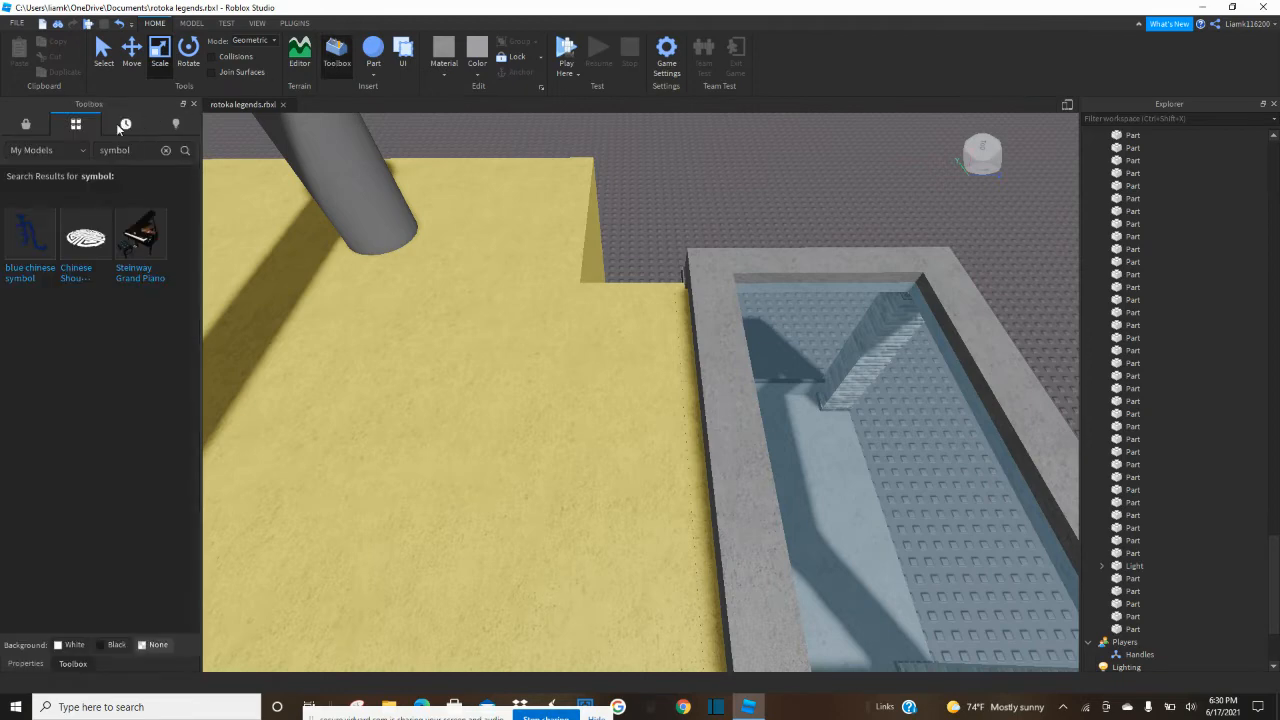
pyautogui.click(25, 125)
pyautogui.write('sign')
pyautogui.press('Return')
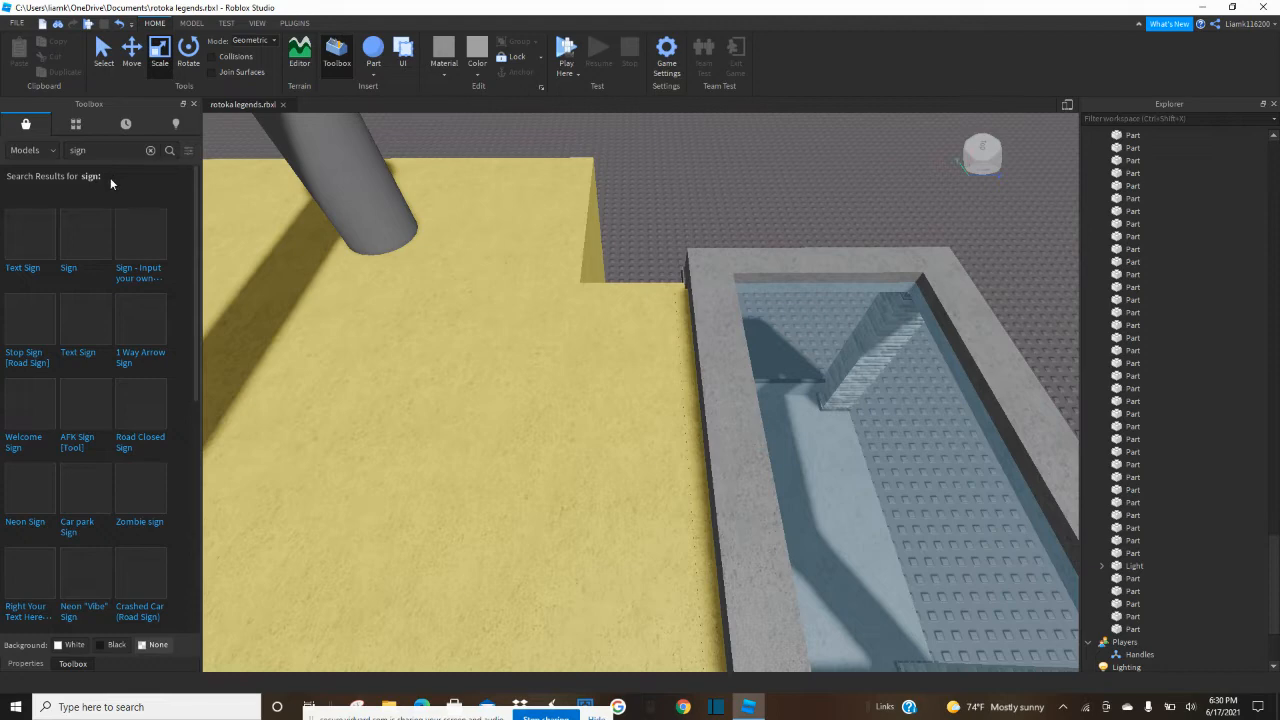
pyautogui.moveTo(73, 235)
pyautogui.moveTo(53, 250); pyautogui.dragTo(576, 262)
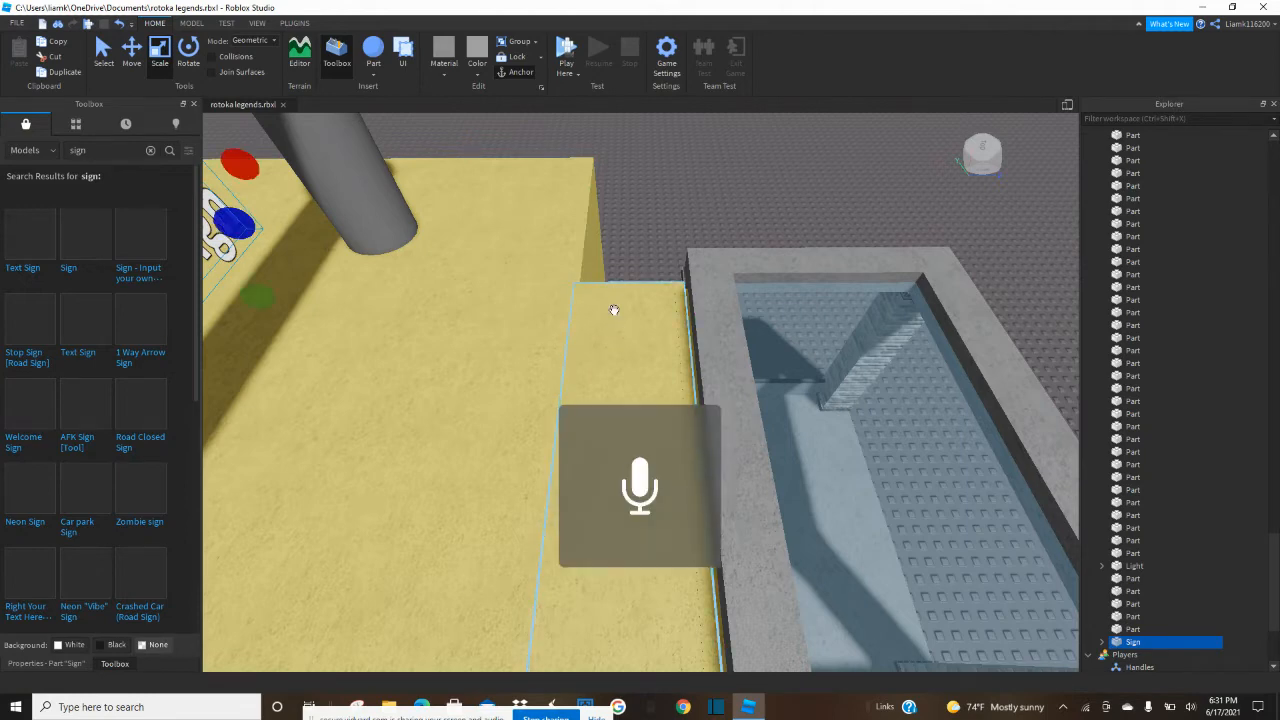
# Move the sign from the main yellow roof onto the roof section linking the room to the pavilion.
pyautogui.press('f')
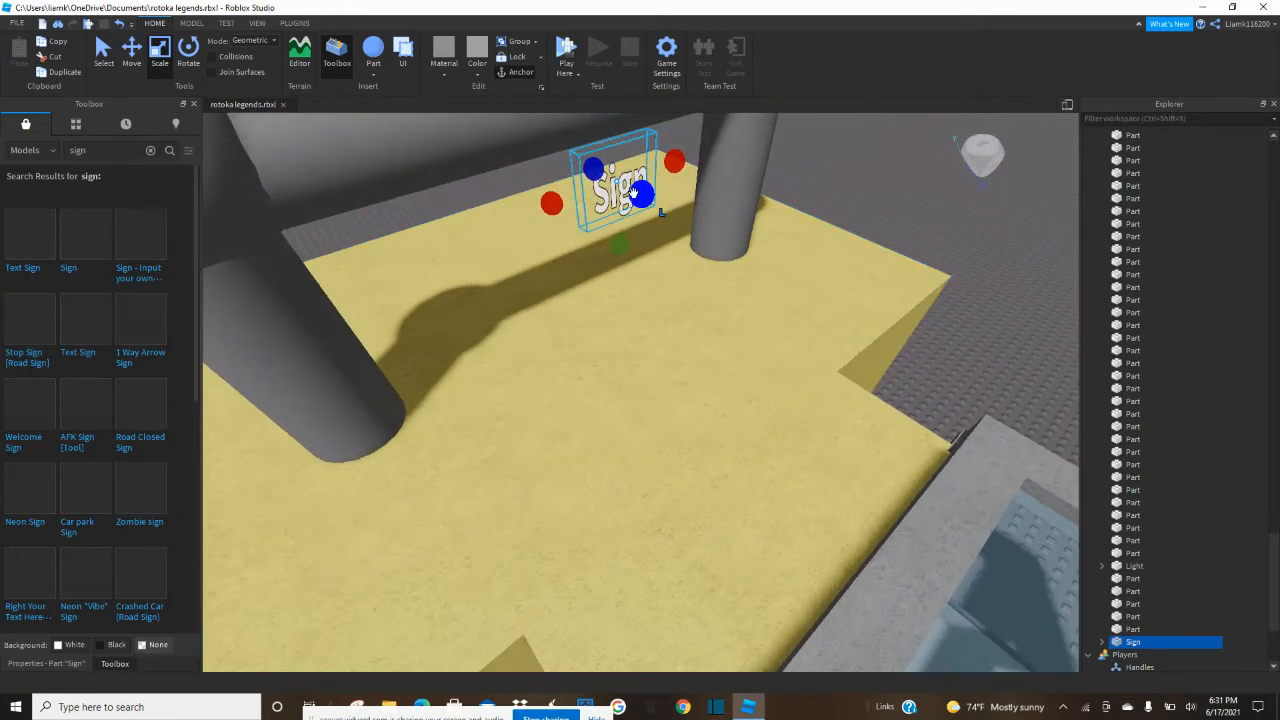
pyautogui.moveTo(617, 165); pyautogui.dragTo(755, 322)
pyautogui.scroll(-4, 627, 311)
pyautogui.scroll(5, 630, 332)
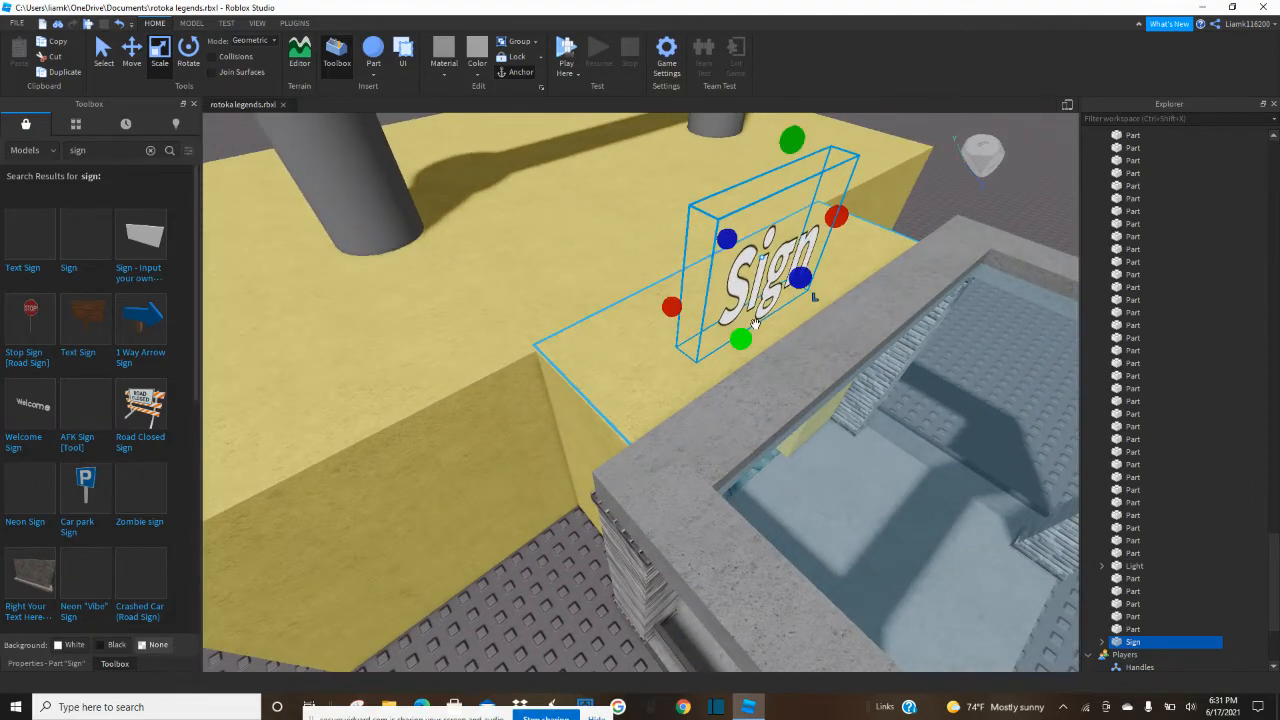
pyautogui.moveTo(755, 323); pyautogui.dragTo(757, 325, button='right')
# Enlarge the sign to about 17.4 by 11.8 studs so it spans the linking roof section.
pyautogui.scroll(-5, 757, 325)
pyautogui.moveTo(658, 305); pyautogui.dragTo(656, 214)
pyautogui.moveTo(722, 316); pyautogui.dragTo(805, 310)
pyautogui.moveTo(588, 327); pyautogui.dragTo(541, 343)
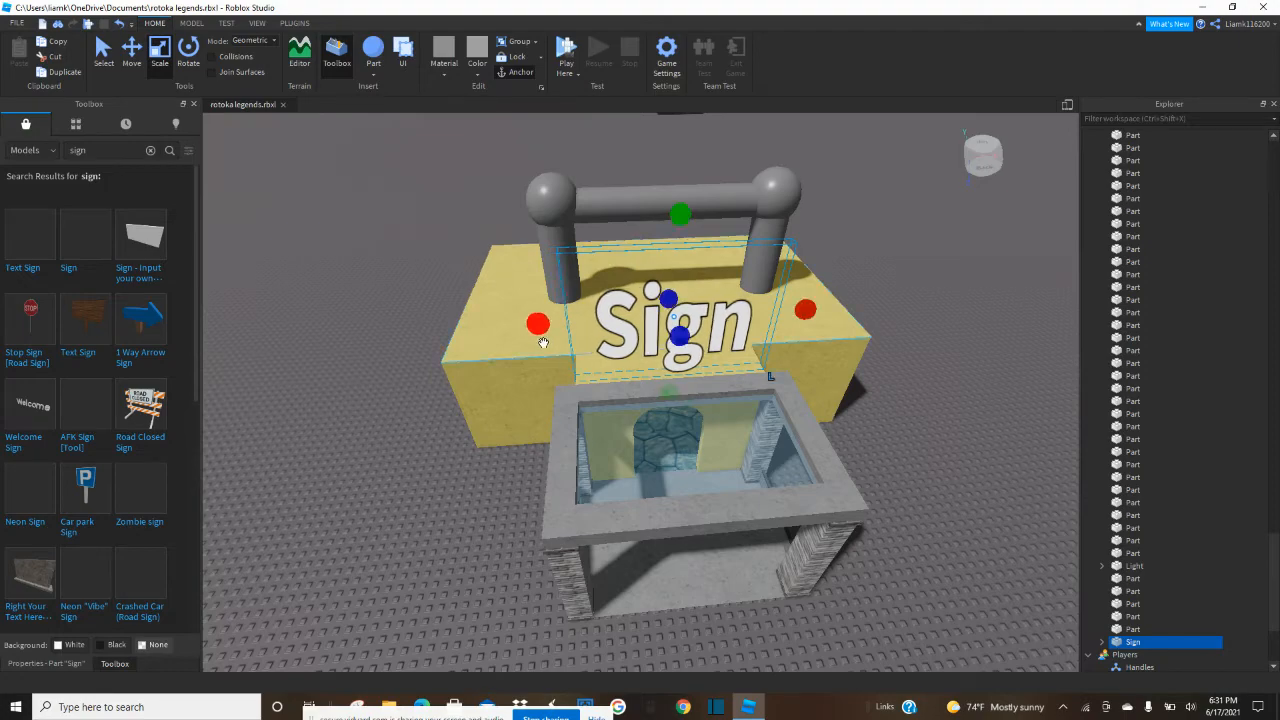
# Make the sign's board opaque by setting its transparency to 0.
pyautogui.click(969, 470)
pyautogui.scroll(5, 968, 470)
pyautogui.moveTo(968, 470); pyautogui.dragTo(968, 470, button='right')
pyautogui.press('s')
pyautogui.press('a')
pyautogui.press('w')
pyautogui.click(760, 378)
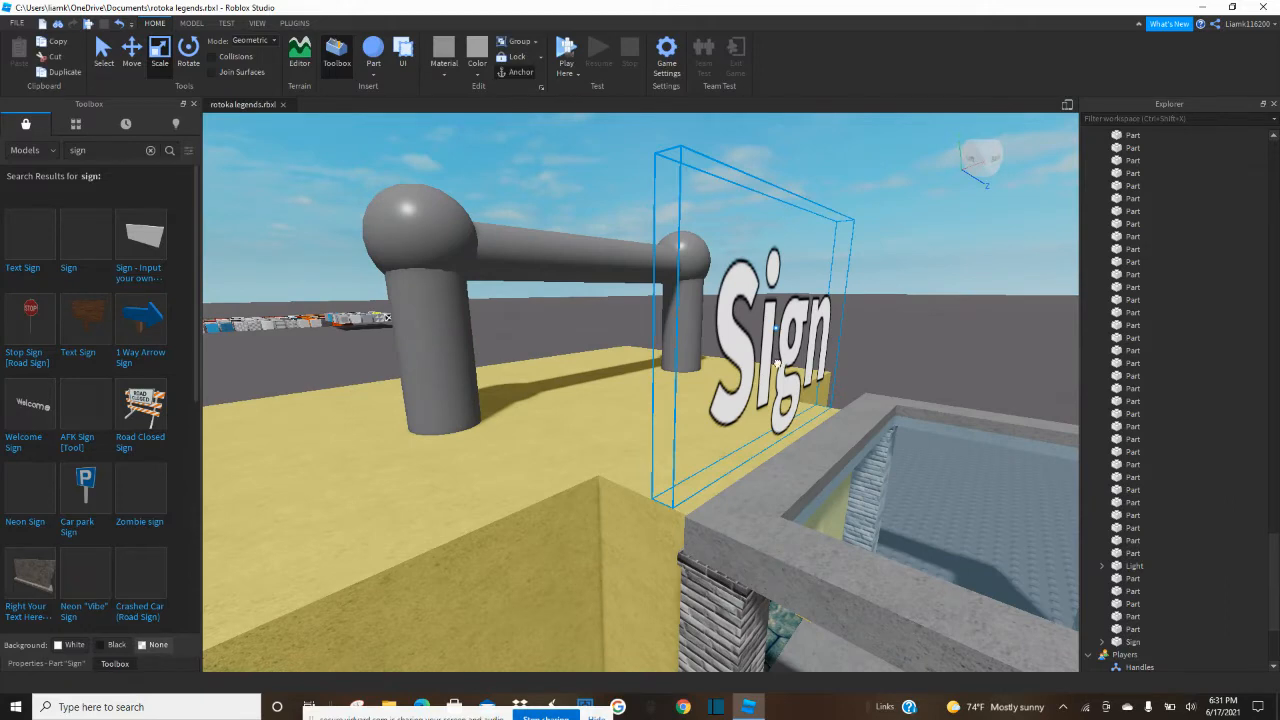
pyautogui.click(194, 104)
pyautogui.click(118, 235)
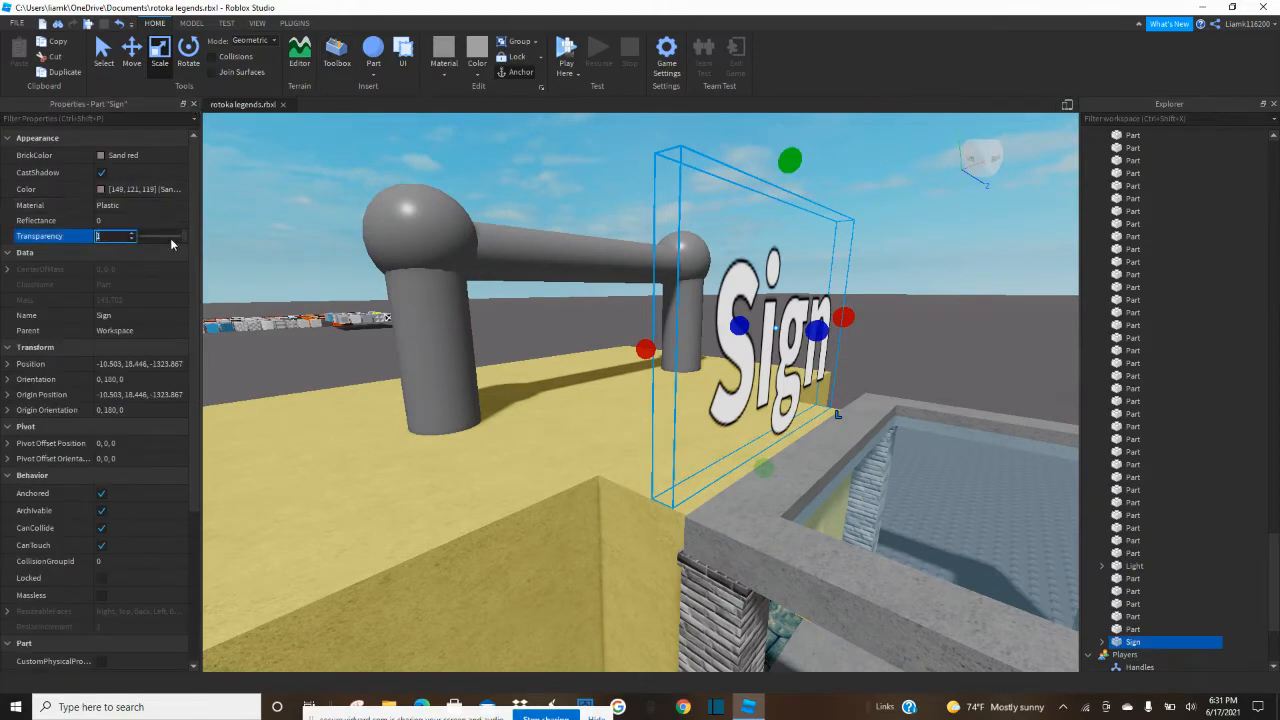
pyautogui.moveTo(183, 236); pyautogui.dragTo(70, 261)
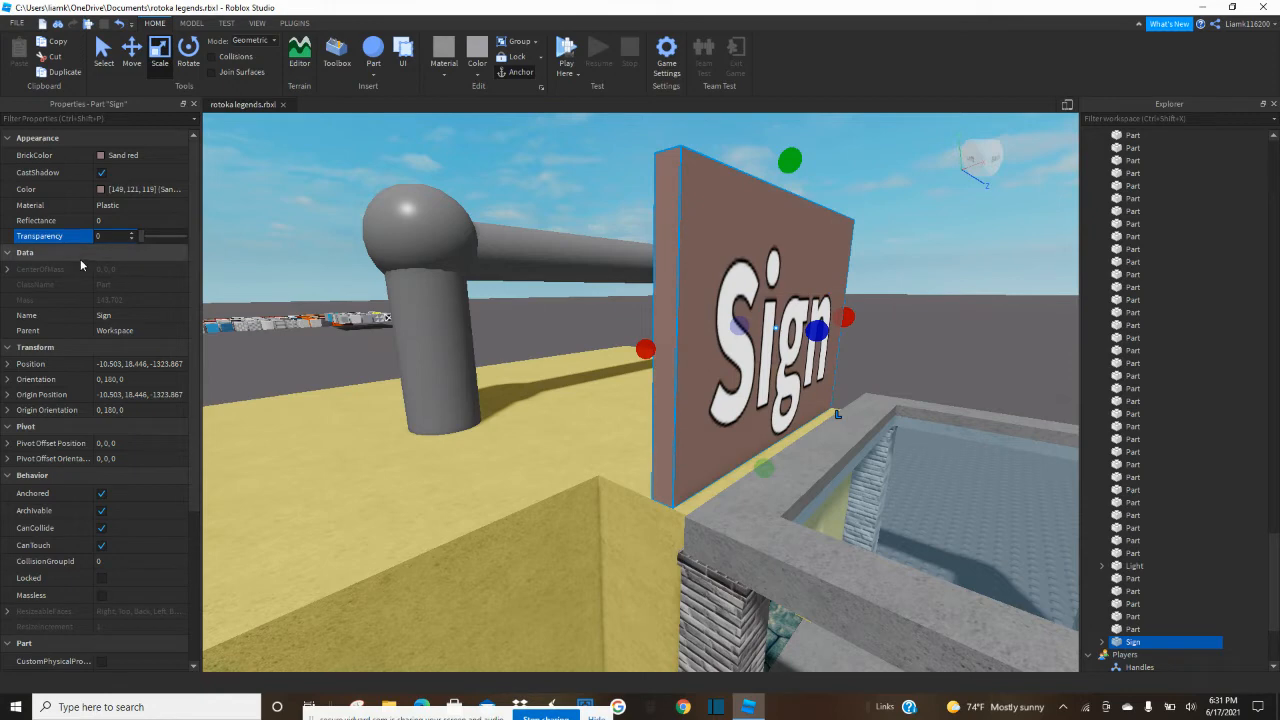
# Give the sign board the Concrete material and a medium stone grey color.
pyautogui.click(453, 74)
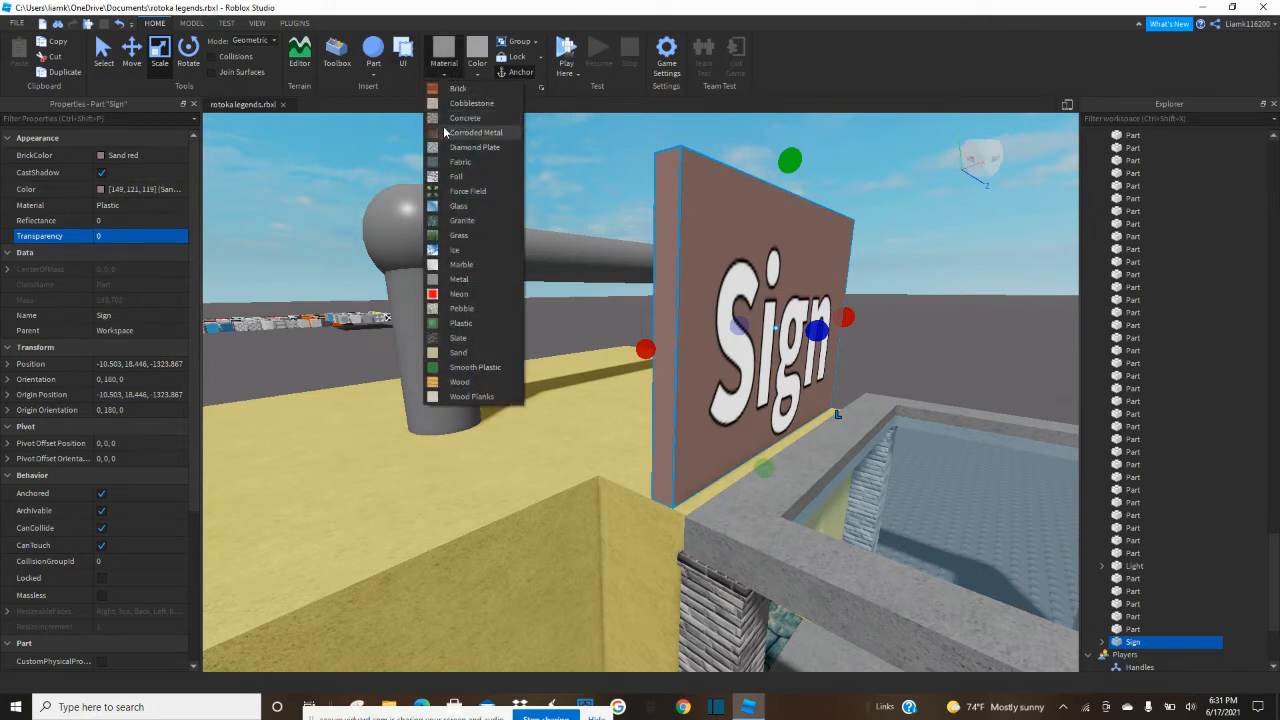
pyautogui.click(466, 118)
pyautogui.click(477, 68)
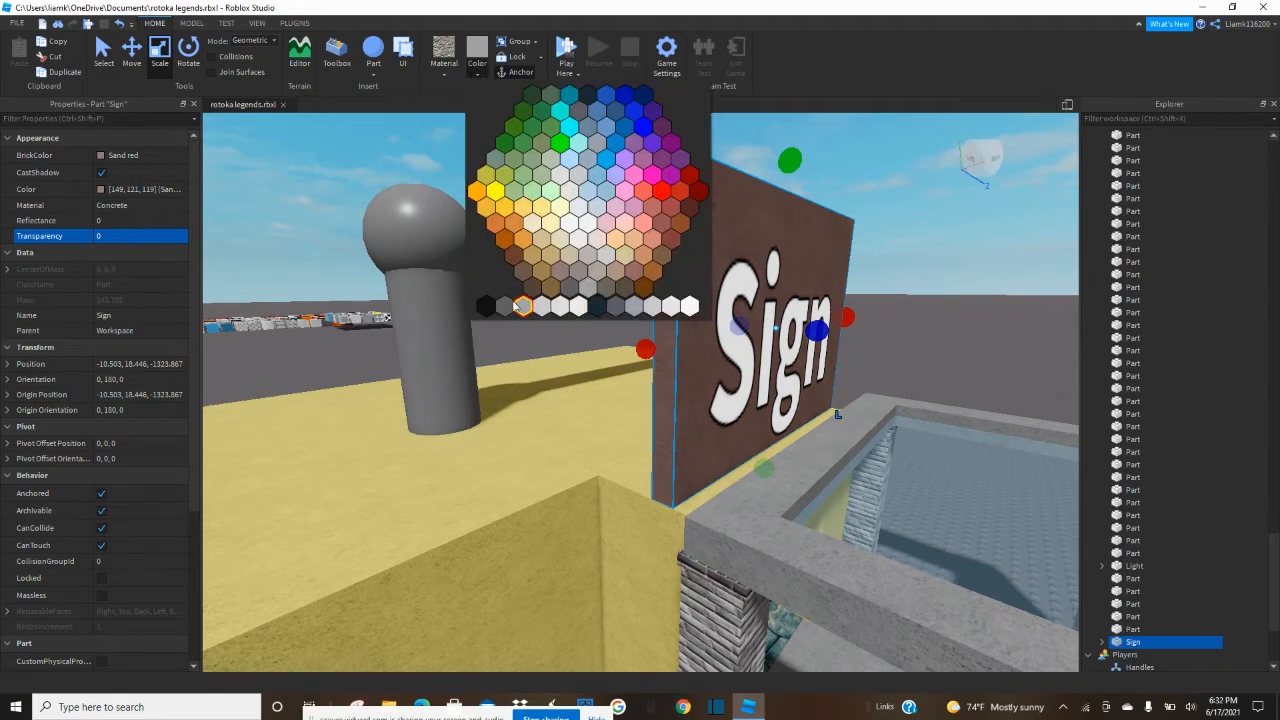
pyautogui.click(521, 305)
pyautogui.click(936, 290)
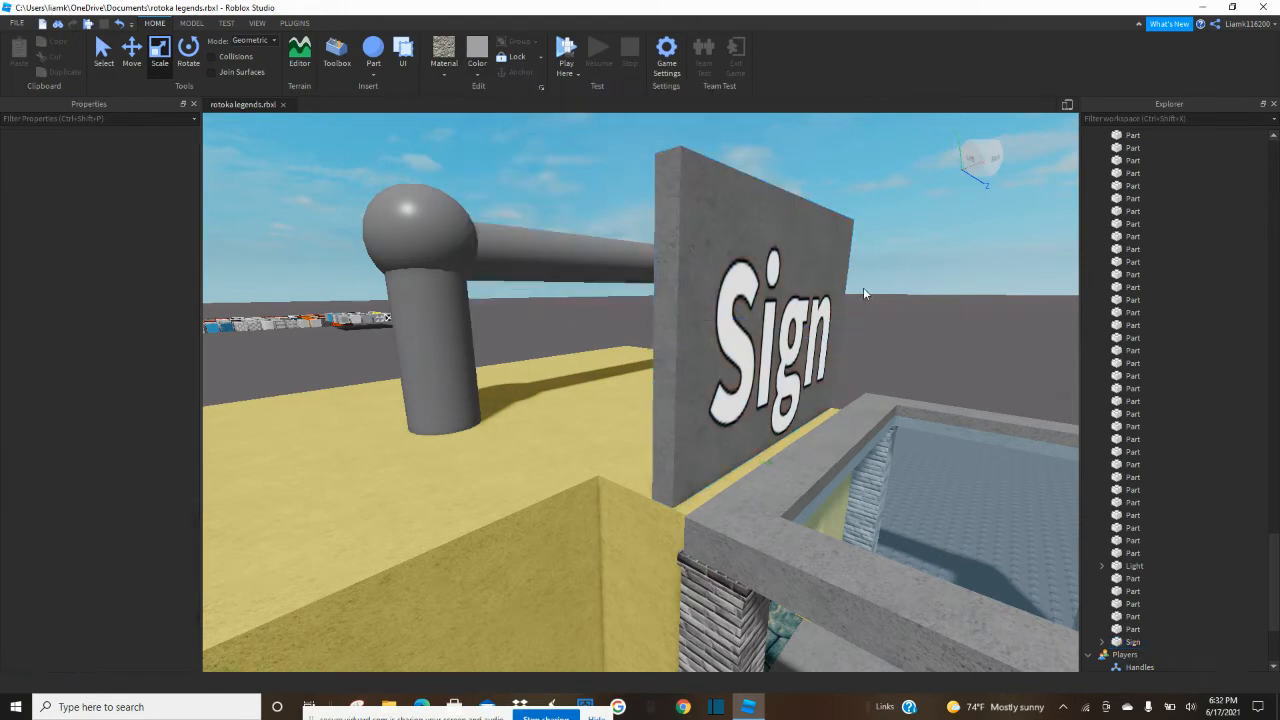
# Change the text of the label inside the sign's SurfaceGui to "Shop".
pyautogui.press('d')
pyautogui.moveTo(864, 290); pyautogui.dragTo(865, 290, button='right')
pyautogui.press('s')
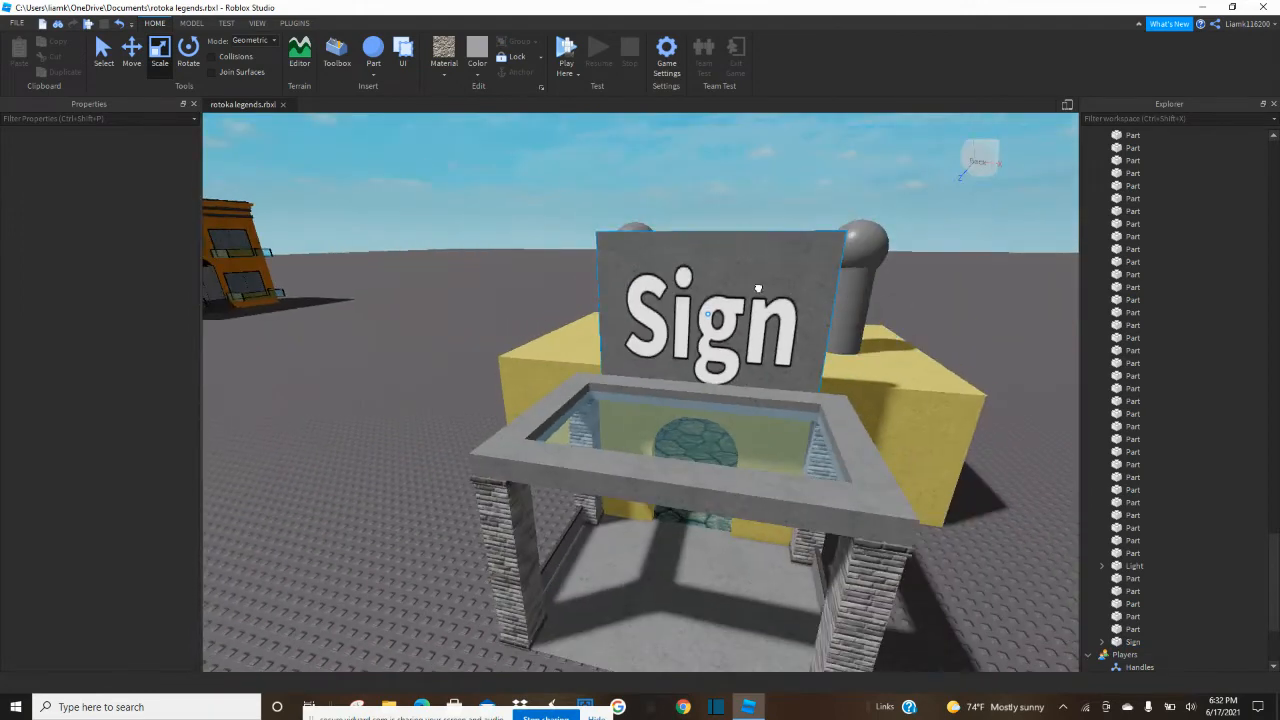
pyautogui.click(758, 288)
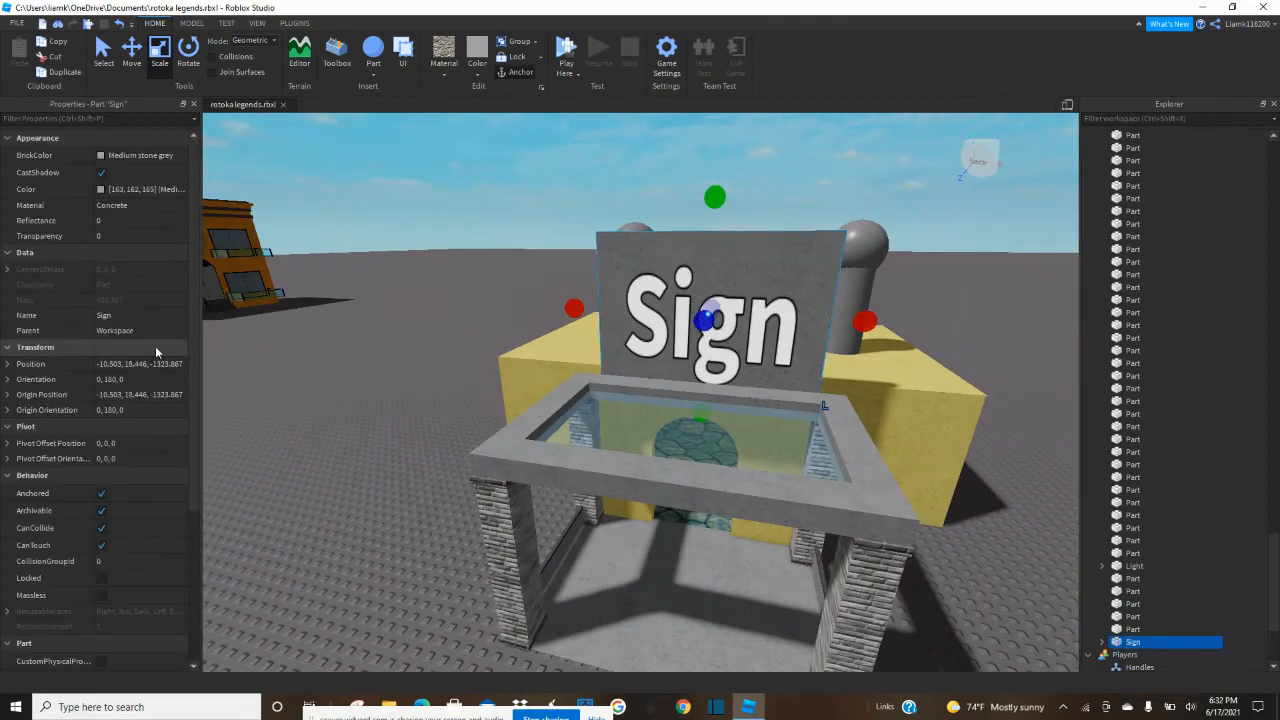
pyautogui.scroll(-2, 129, 396)
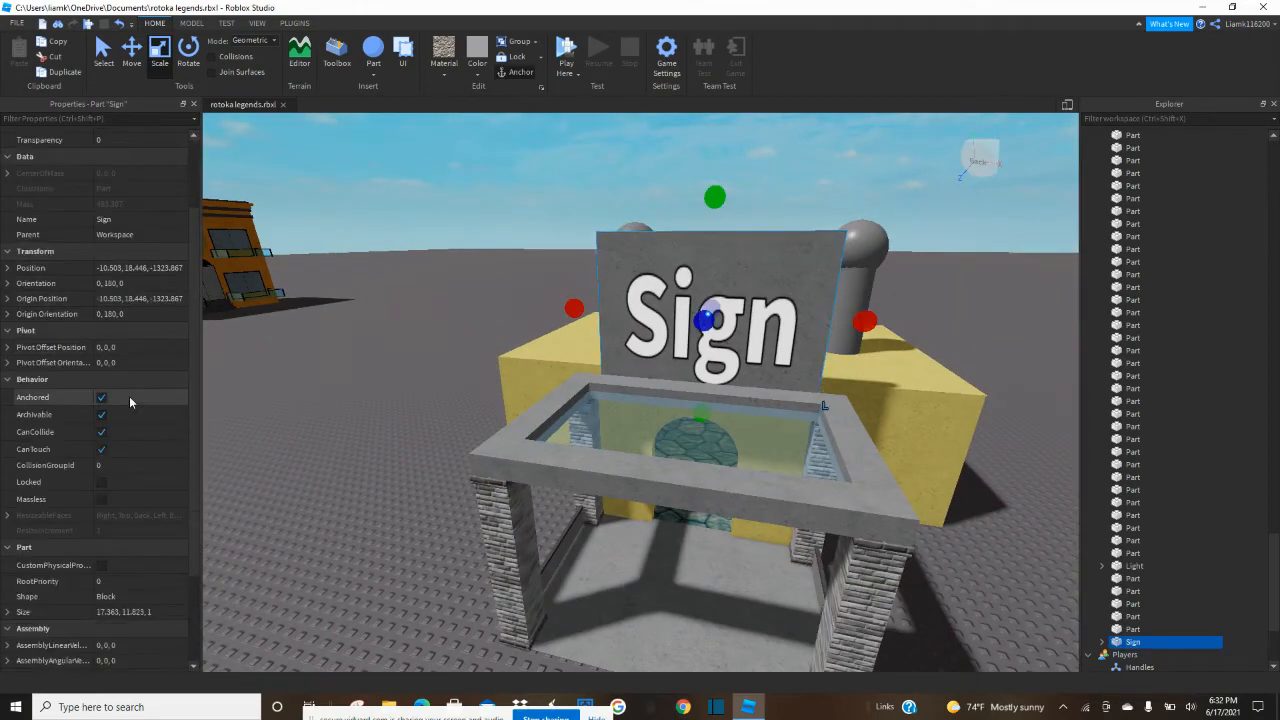
pyautogui.scroll(-3, 124, 434)
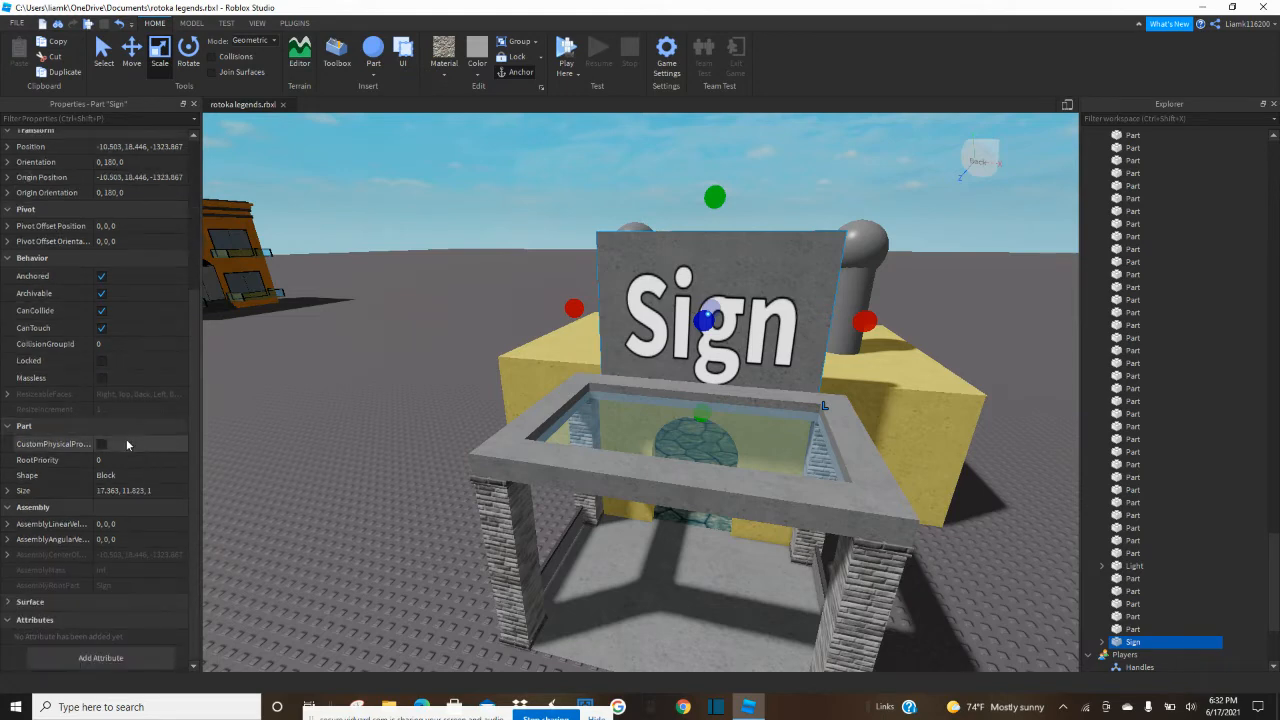
pyautogui.scroll(1, 126, 440)
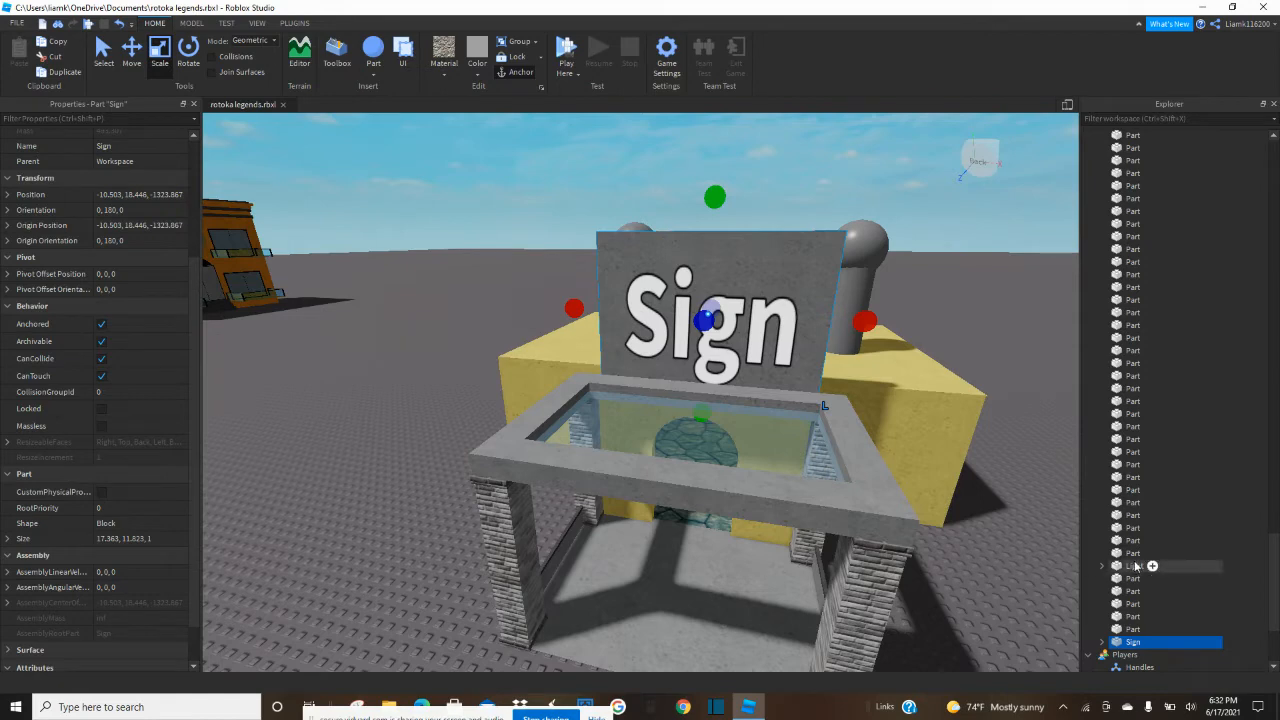
pyautogui.scroll(-2, 1115, 567)
pyautogui.click(1103, 571)
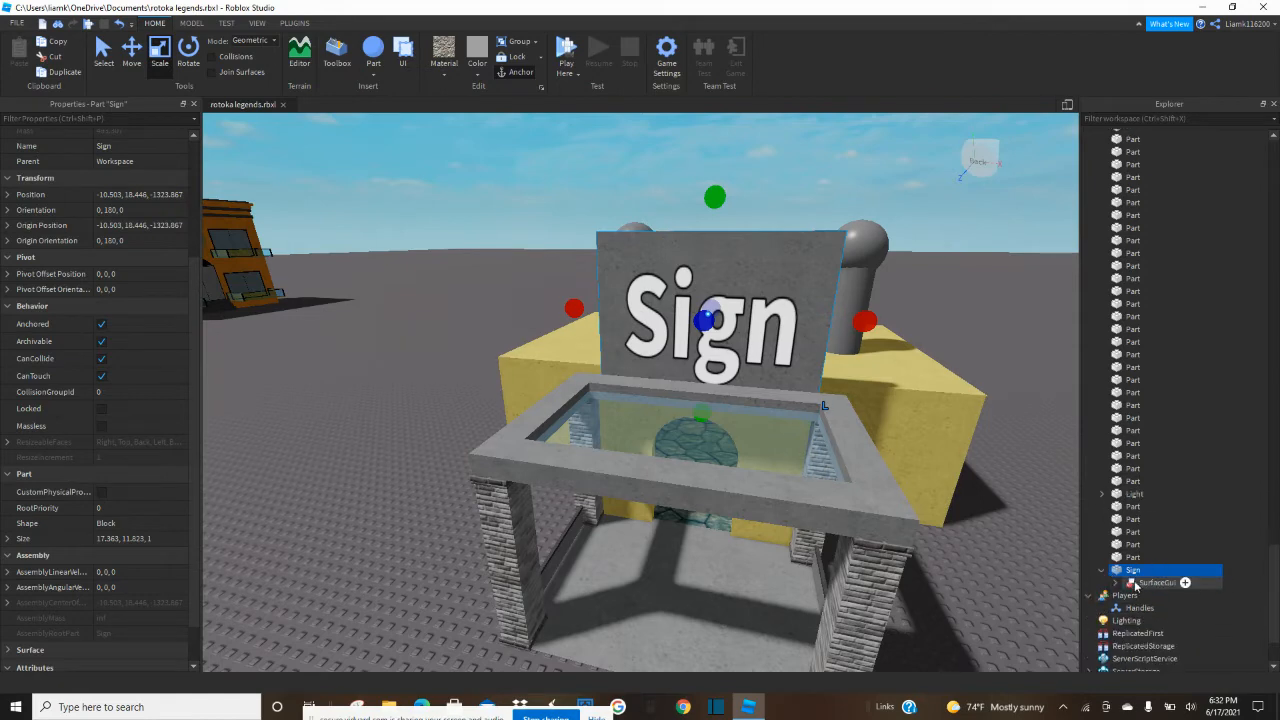
pyautogui.click(1115, 584)
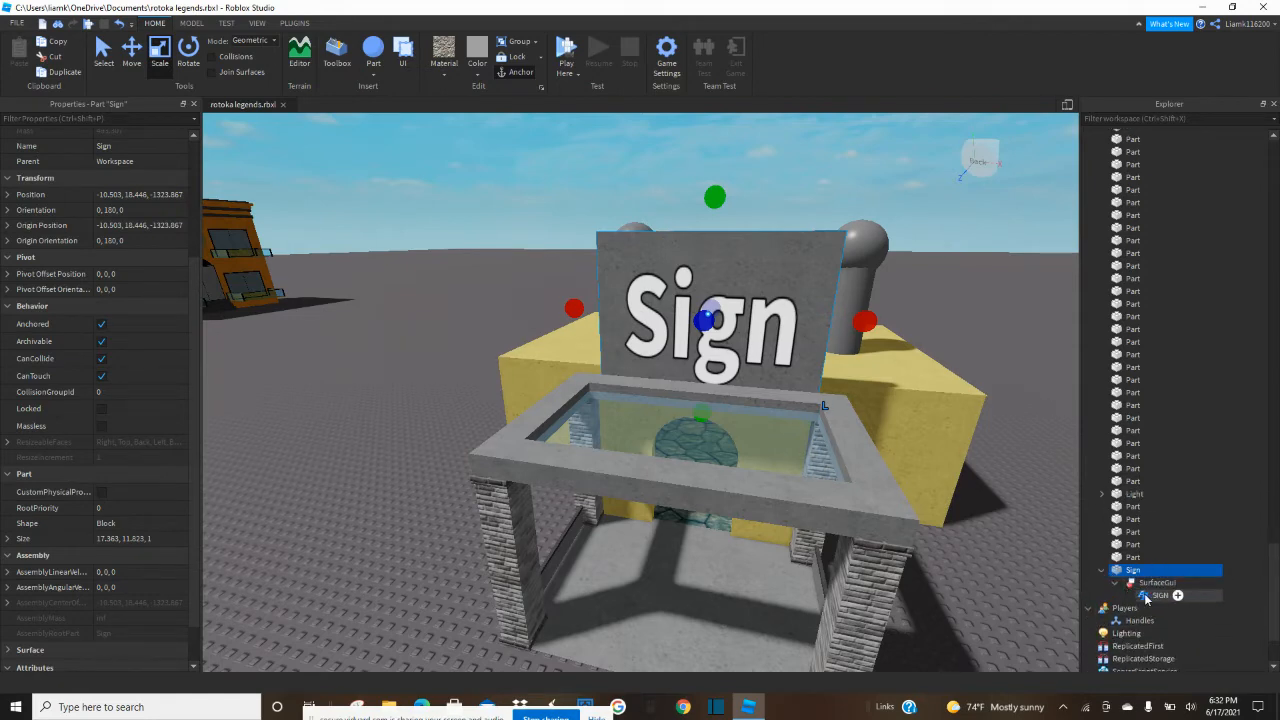
pyautogui.click(1158, 595)
pyautogui.scroll(-3, 160, 368)
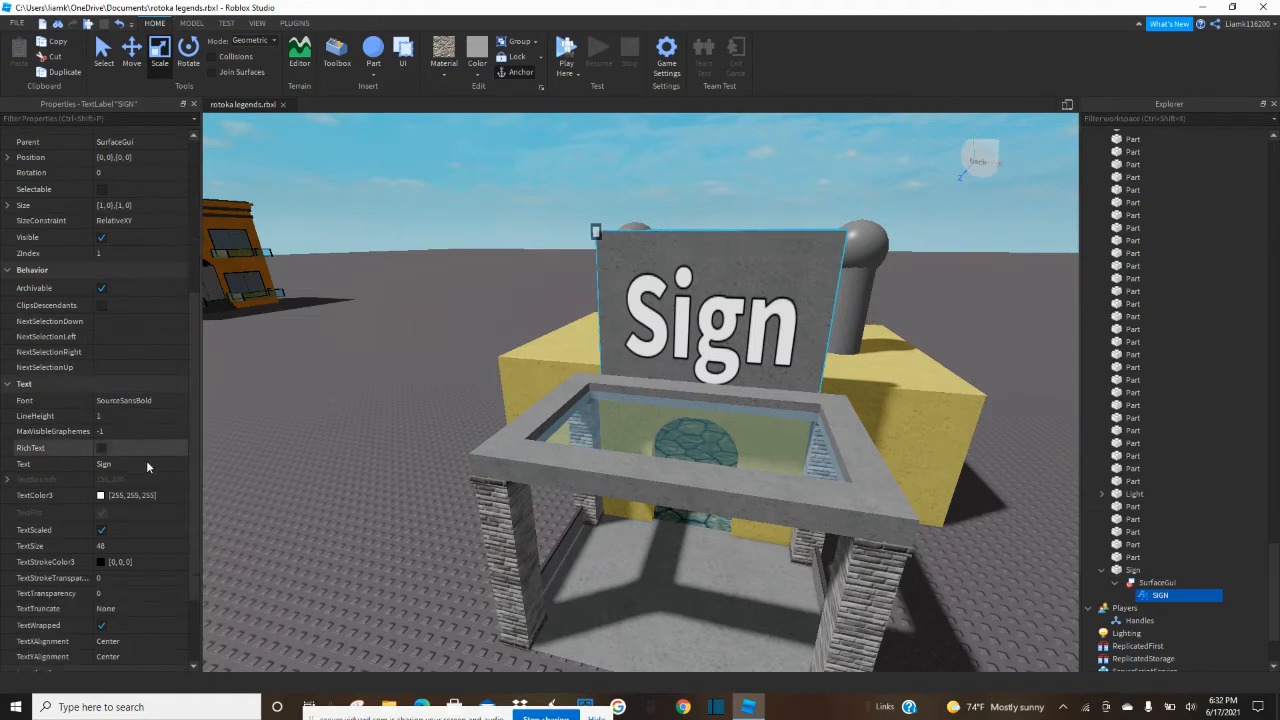
pyautogui.click(130, 467)
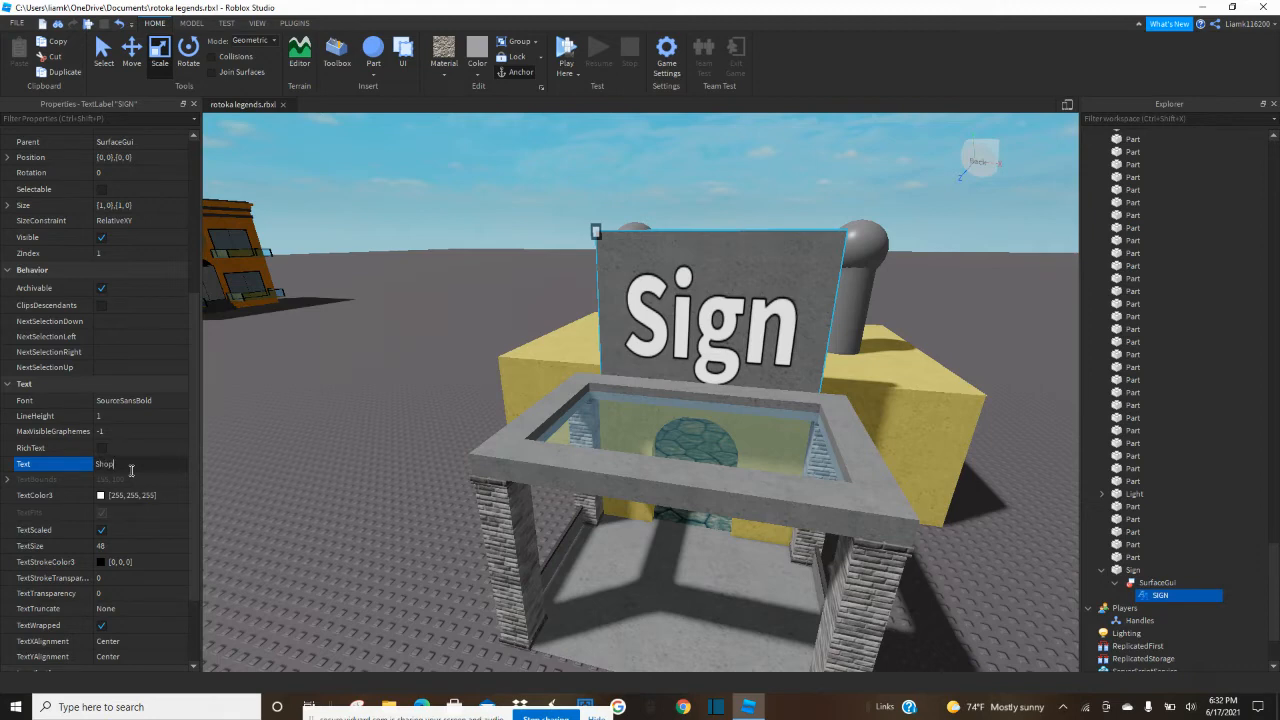
pyautogui.press('Return')
# Set the sign label's text color to a light red of 255, 89, 89.
pyautogui.scroll(-1, 130, 469)
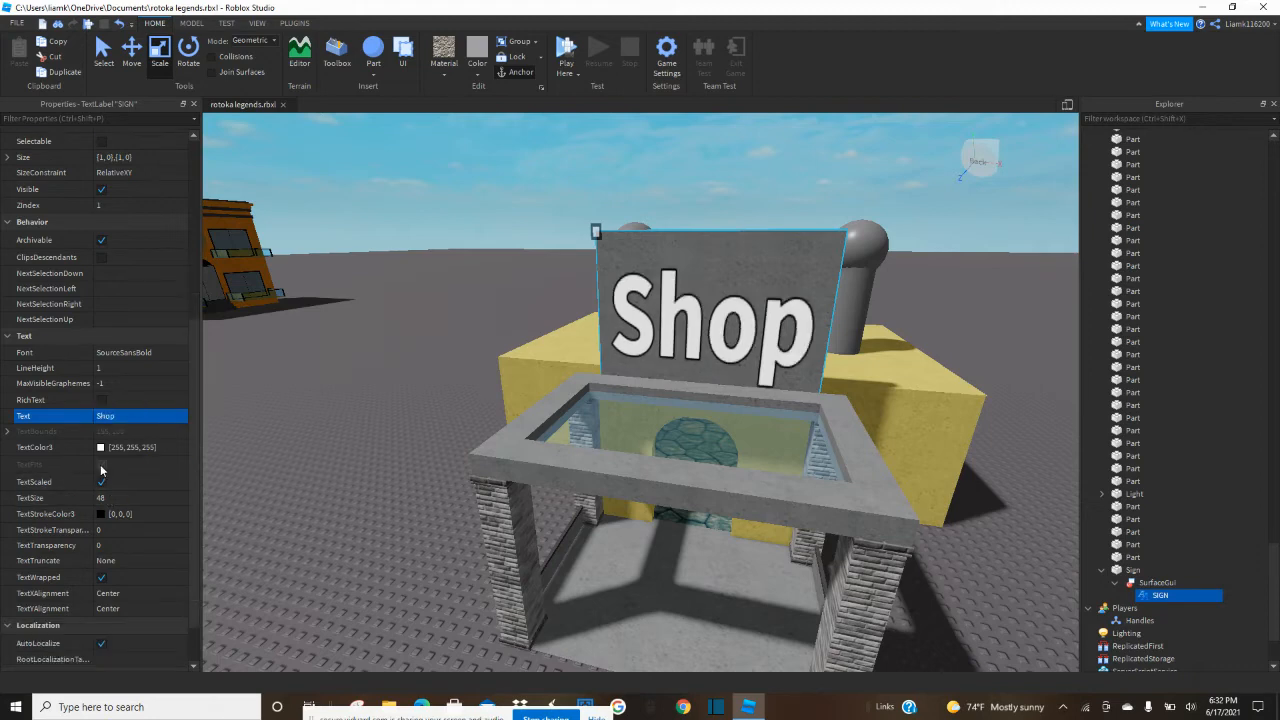
pyautogui.click(100, 447)
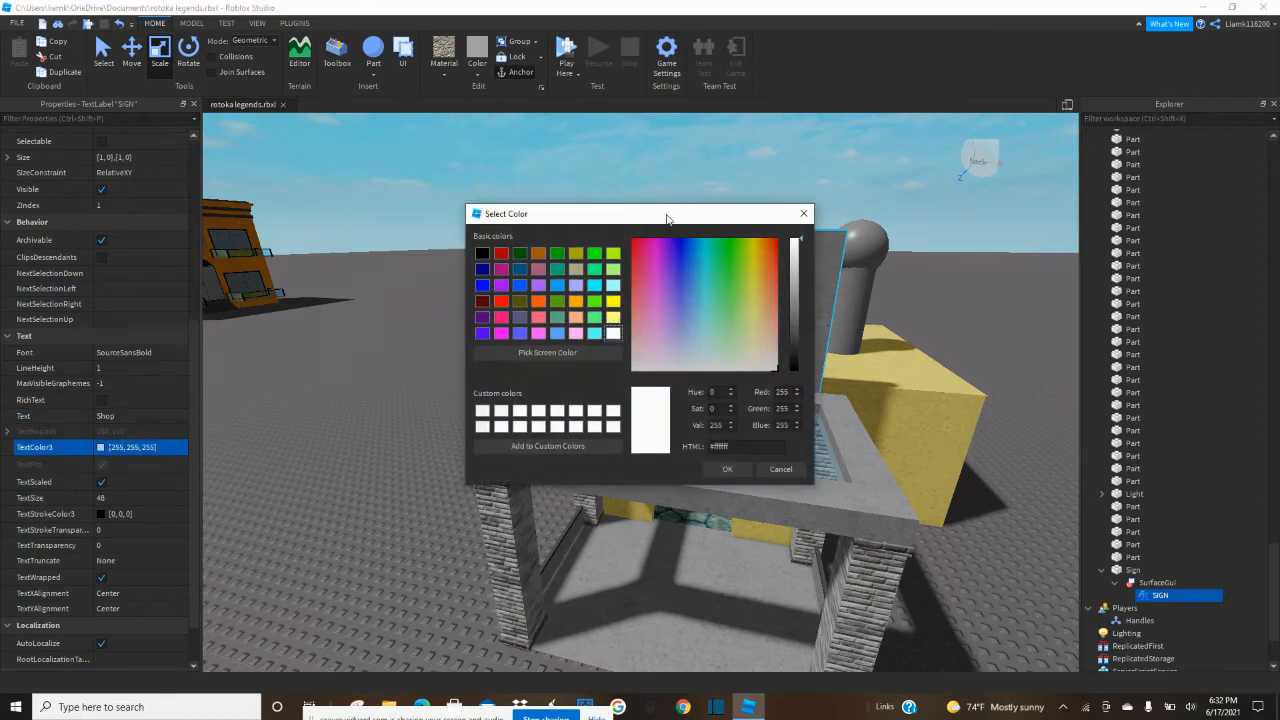
pyautogui.moveTo(667, 218); pyautogui.dragTo(384, 292)
pyautogui.moveTo(422, 366); pyautogui.dragTo(502, 358)
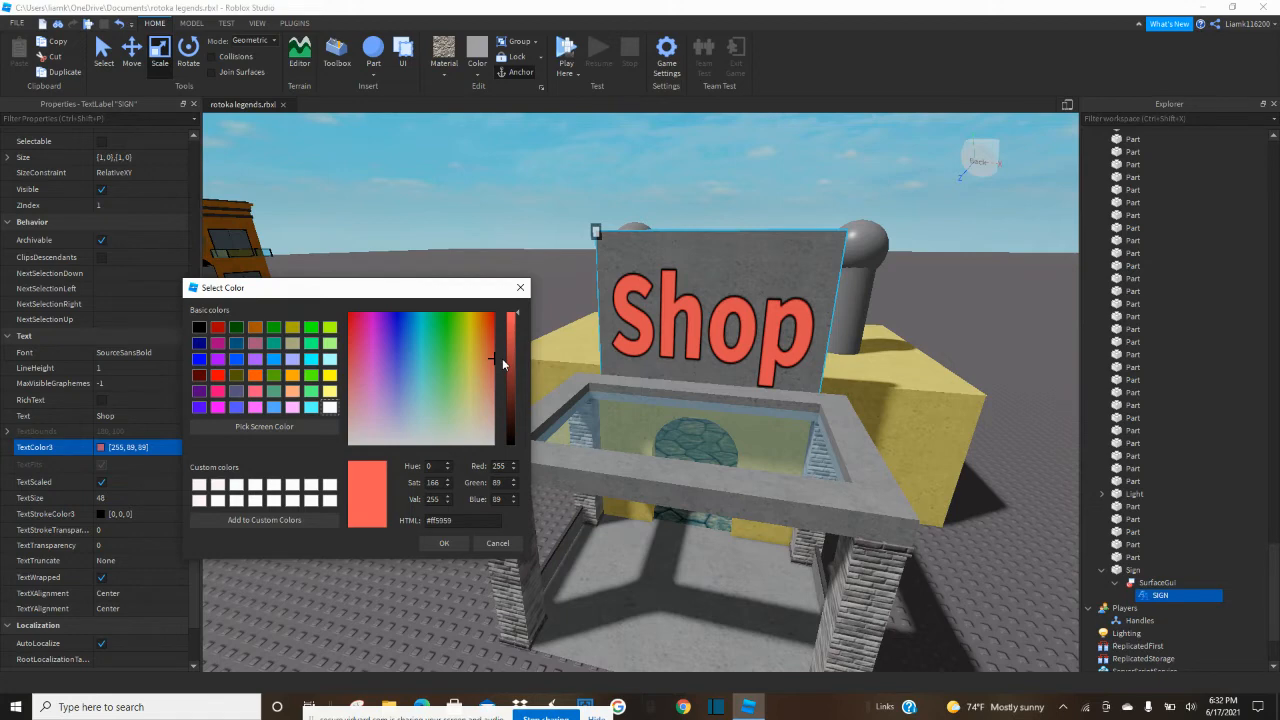
pyautogui.click(443, 545)
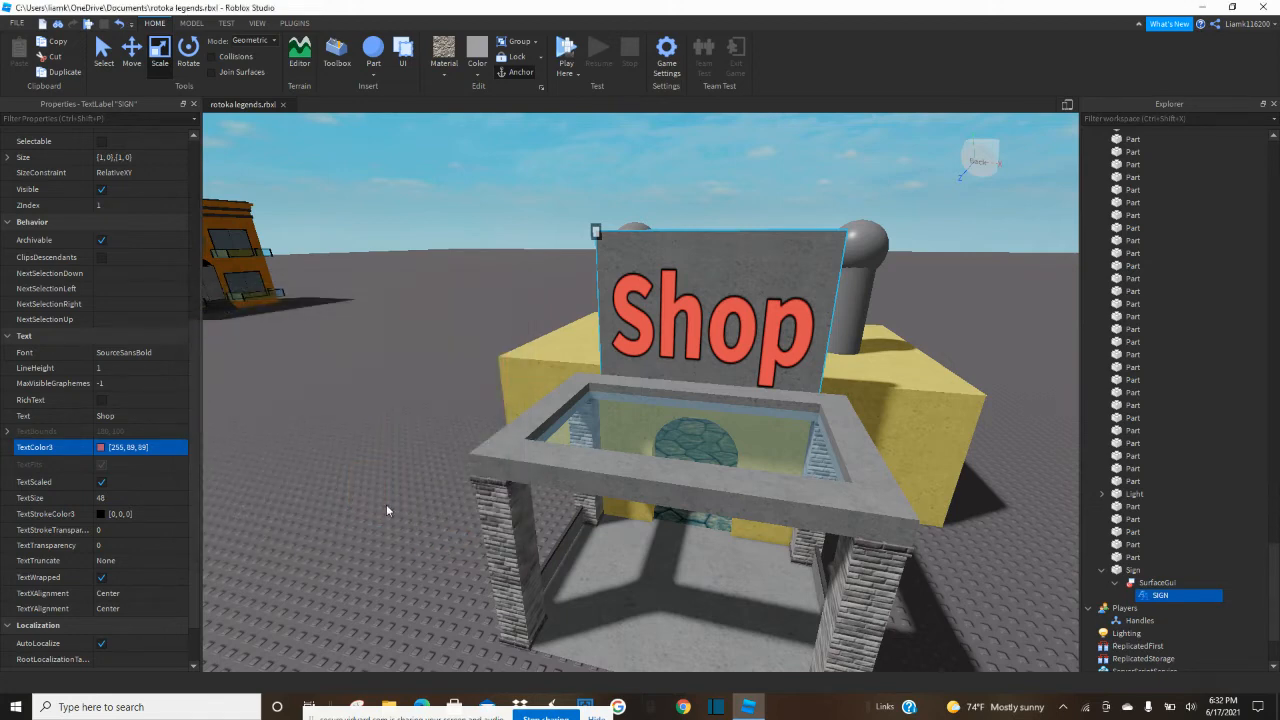
# Enable rich text on the sign label and set its font to Oswald.
pyautogui.click(101, 399)
pyautogui.click(157, 353)
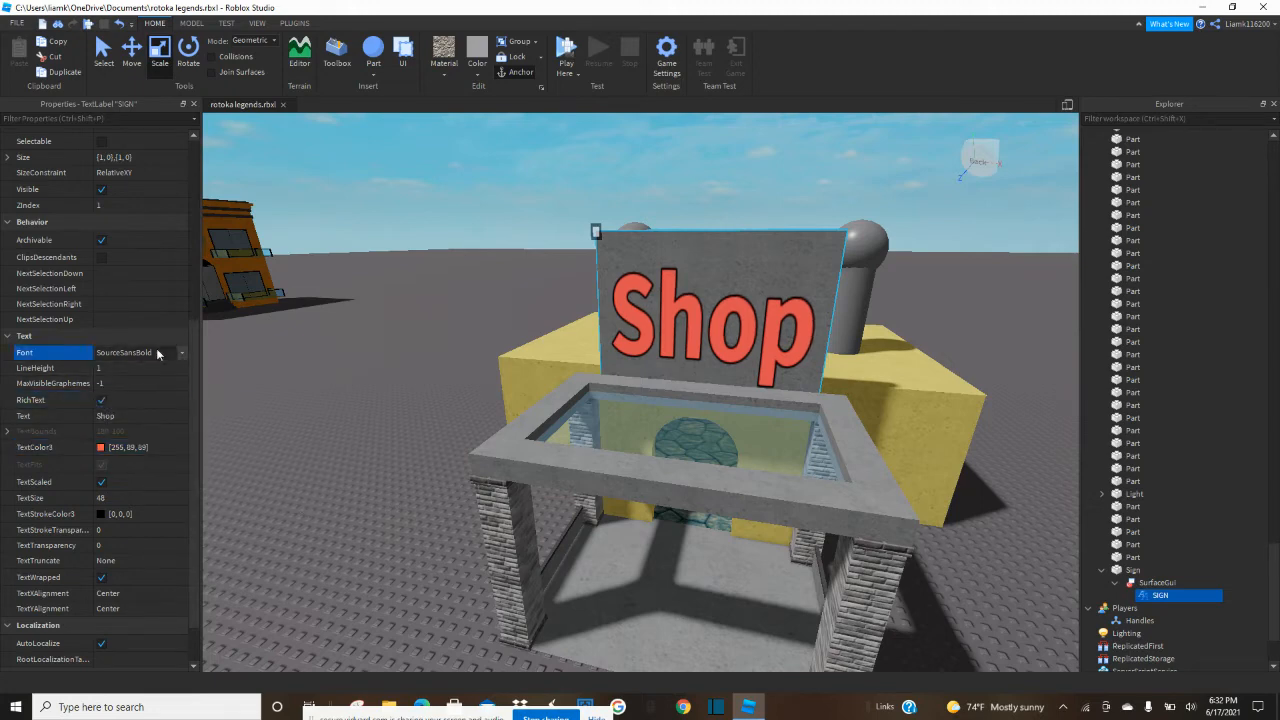
pyautogui.click(176, 352)
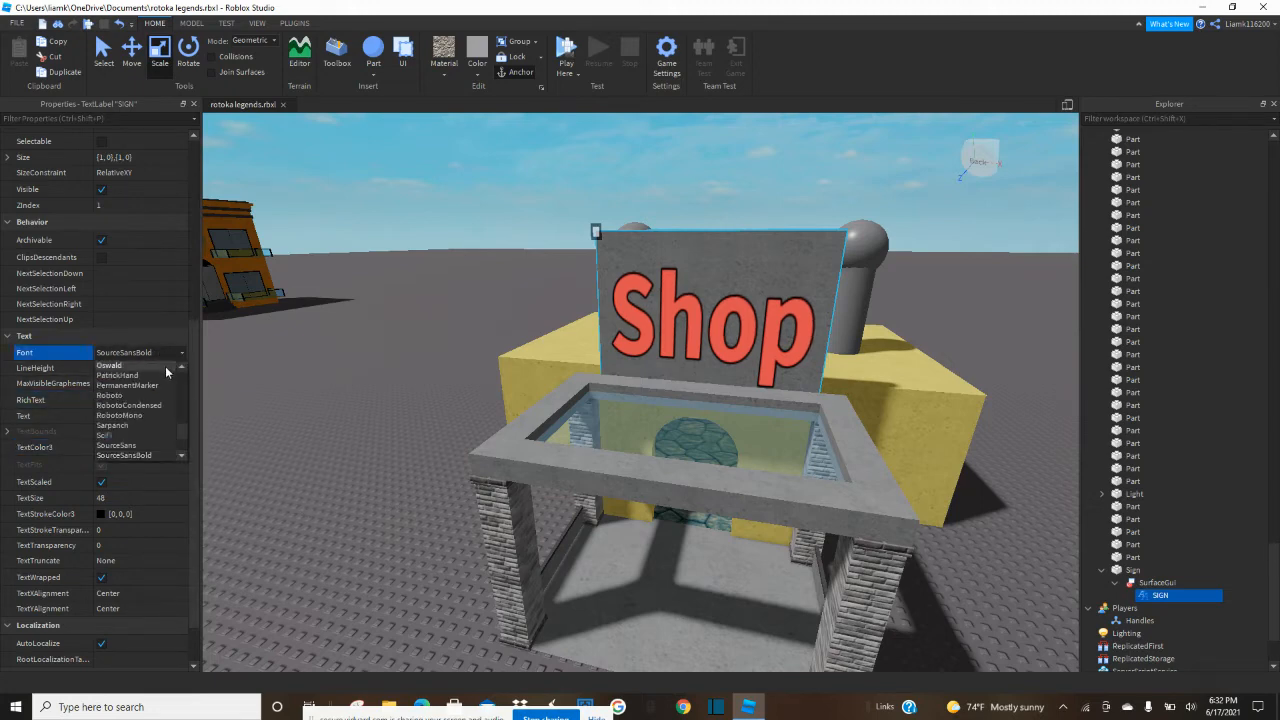
pyautogui.click(165, 366)
# Try the SourceSansSemibold, TitilliumWeb, PatrickHand and Roboto fonts on the sign label, and return it to Oswald.
pyautogui.click(175, 354)
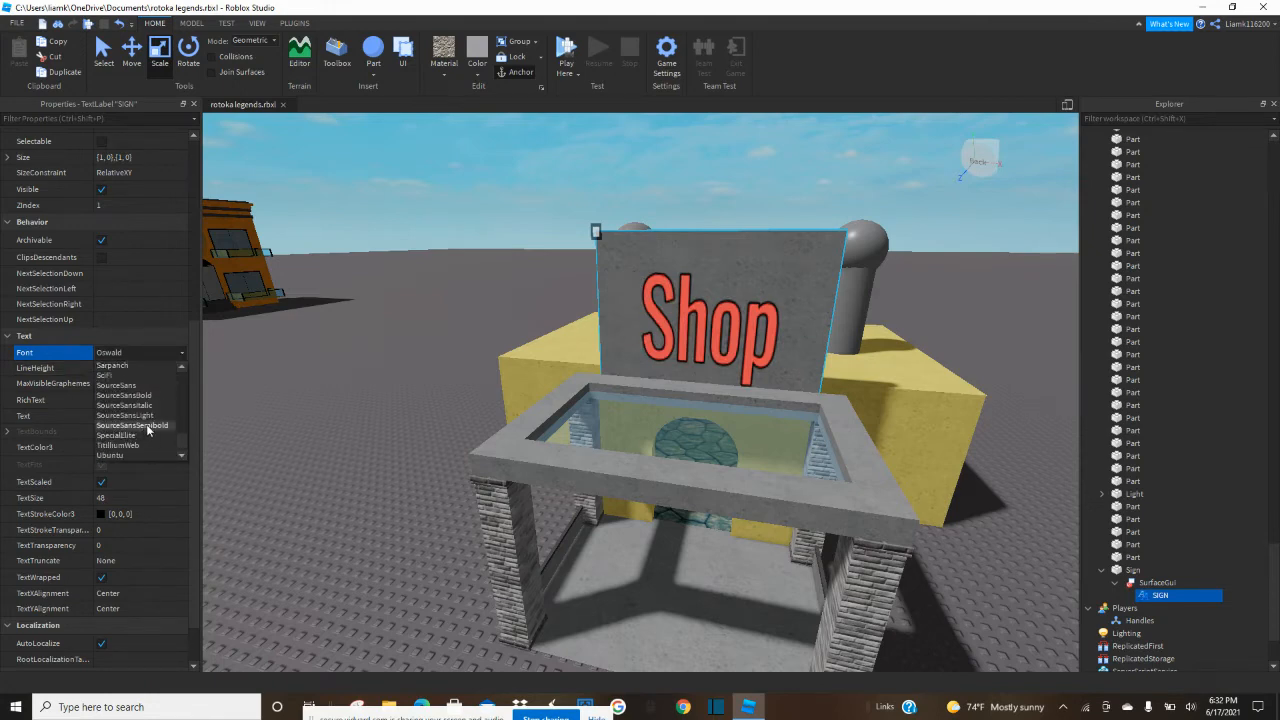
pyautogui.click(147, 425)
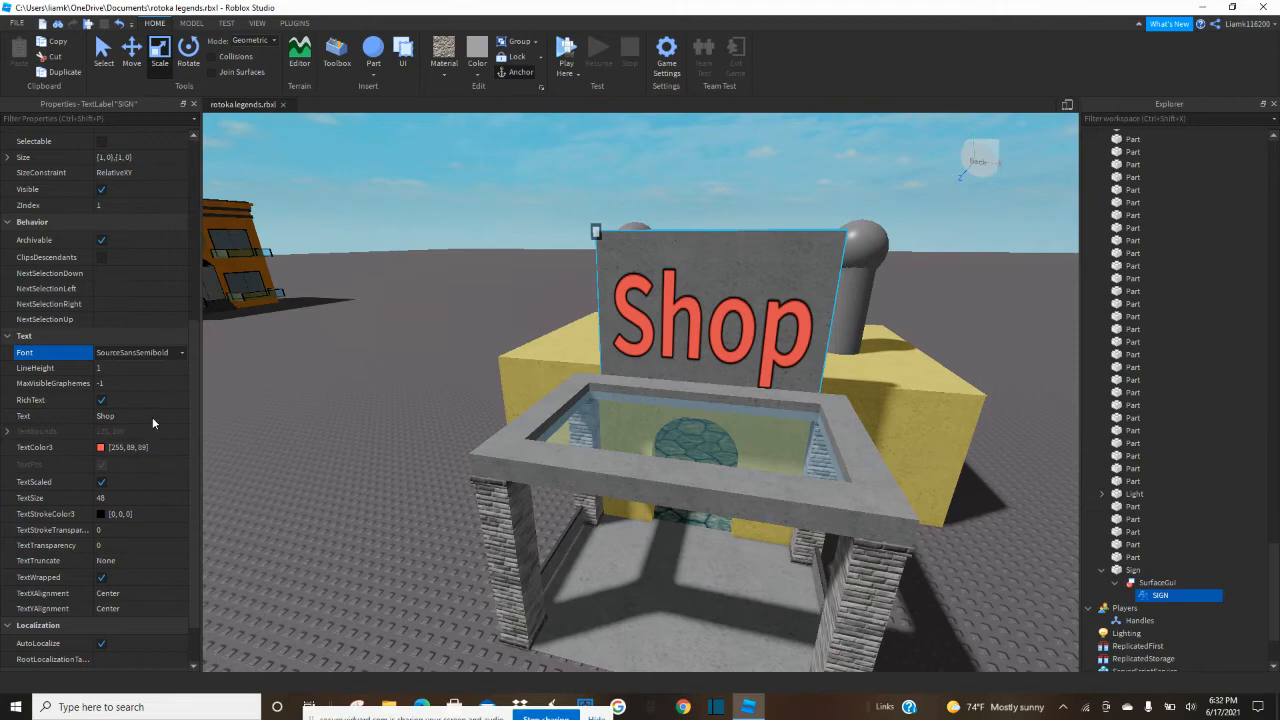
pyautogui.click(174, 355)
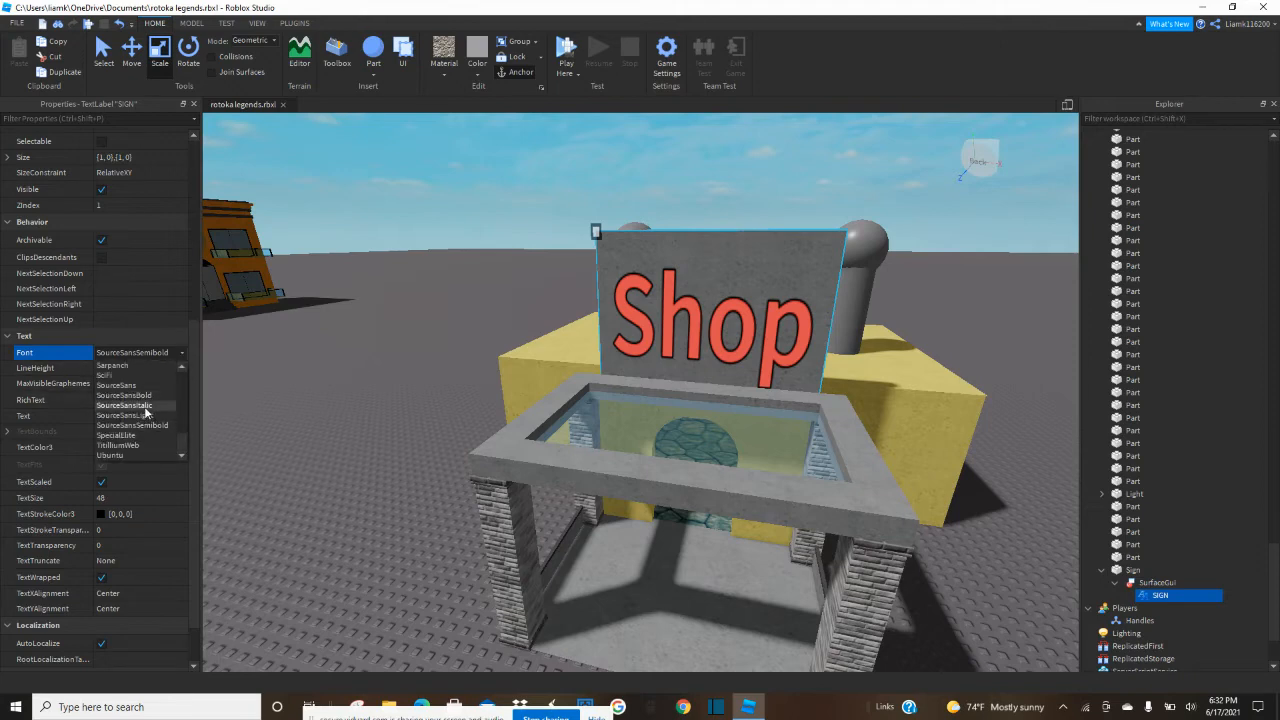
pyautogui.scroll(-1, 144, 406)
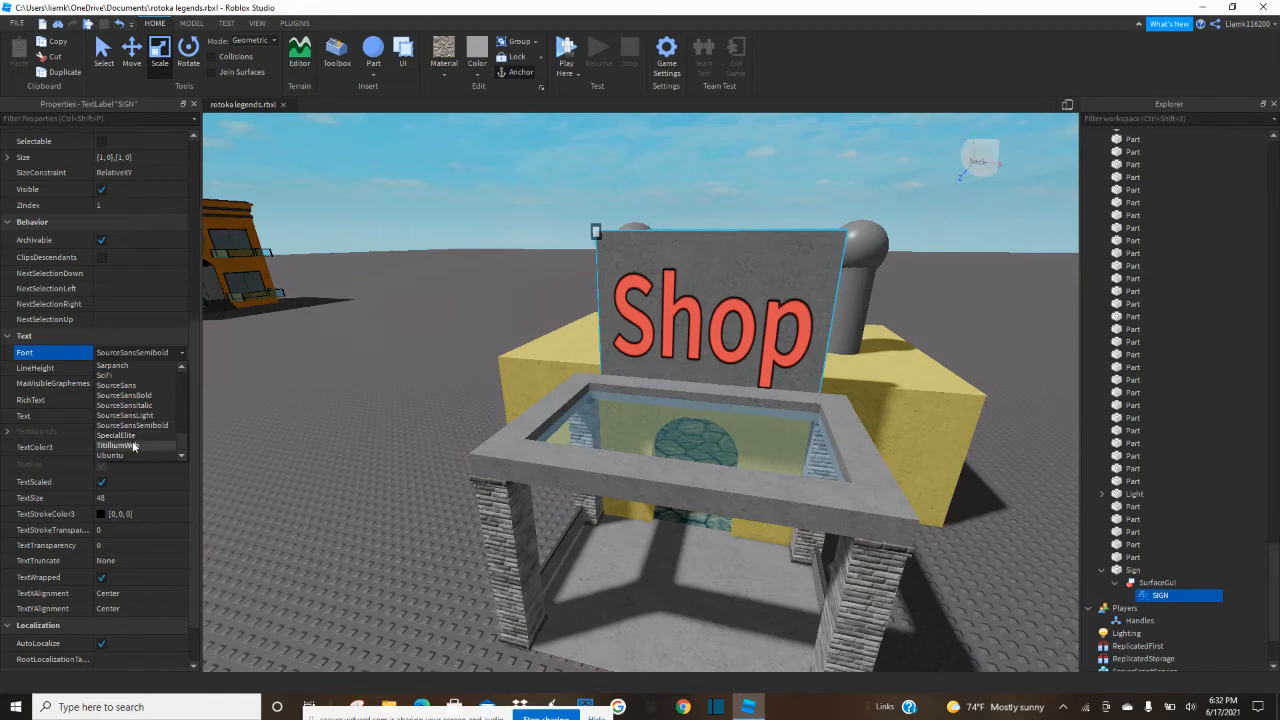
pyautogui.click(133, 446)
pyautogui.click(183, 349)
pyautogui.scroll(1, 143, 412)
pyautogui.click(138, 375)
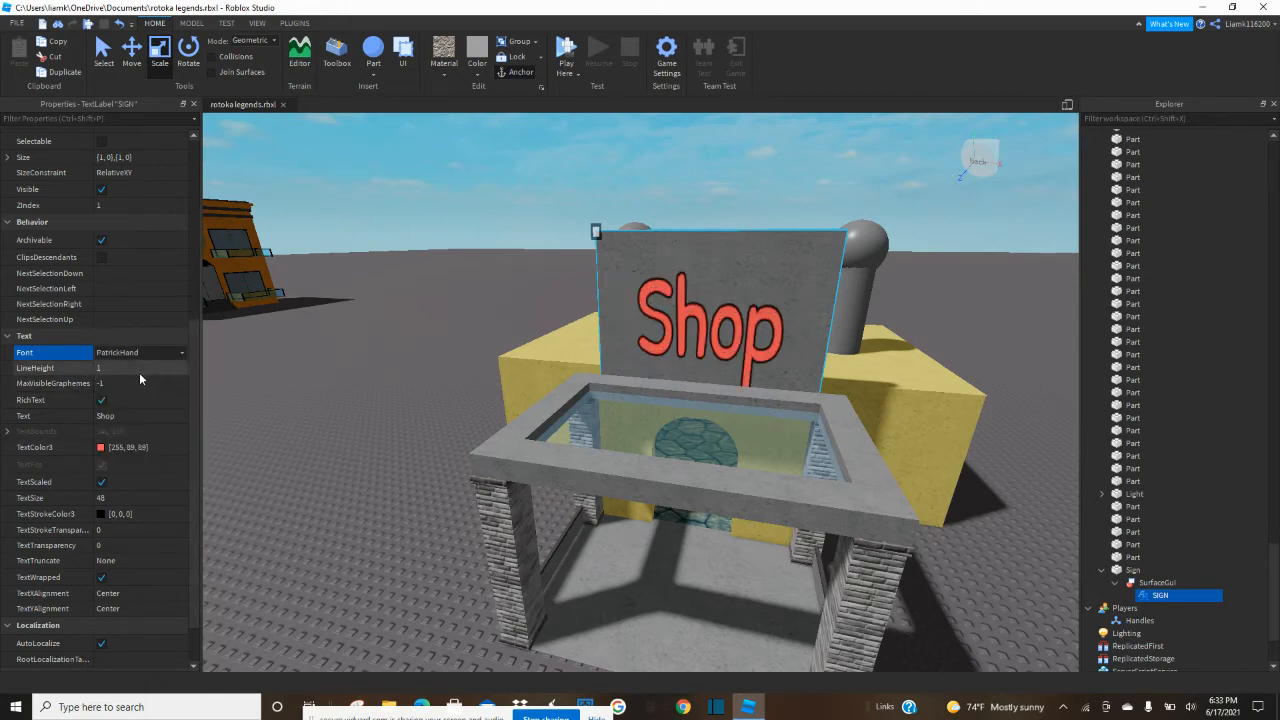
pyautogui.click(182, 352)
pyautogui.click(144, 394)
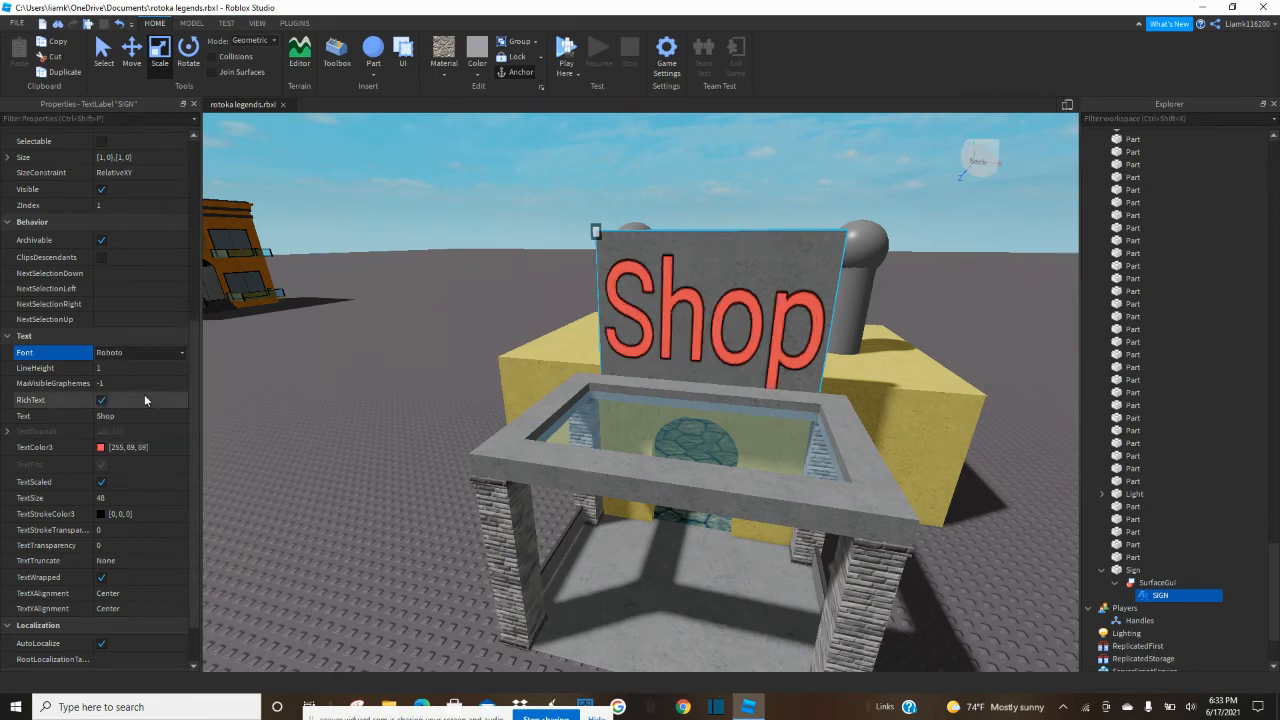
pyautogui.click(182, 352)
pyautogui.click(161, 375)
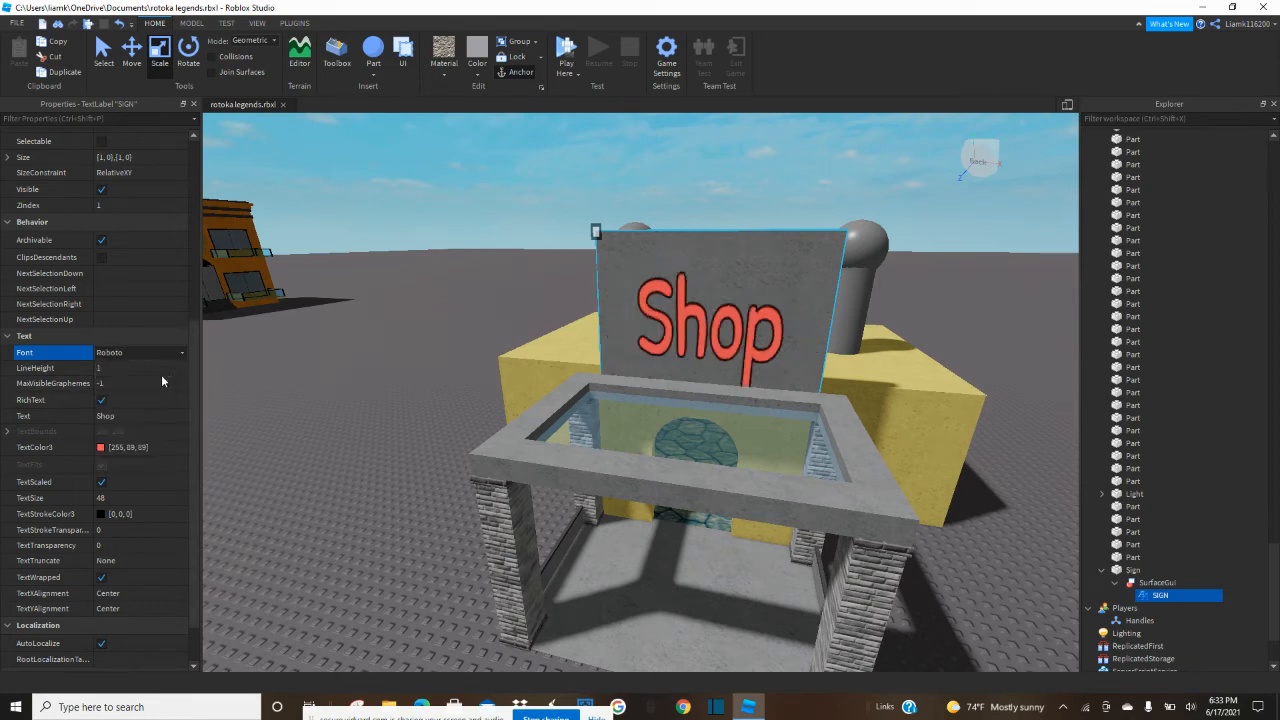
pyautogui.click(182, 351)
pyautogui.click(159, 367)
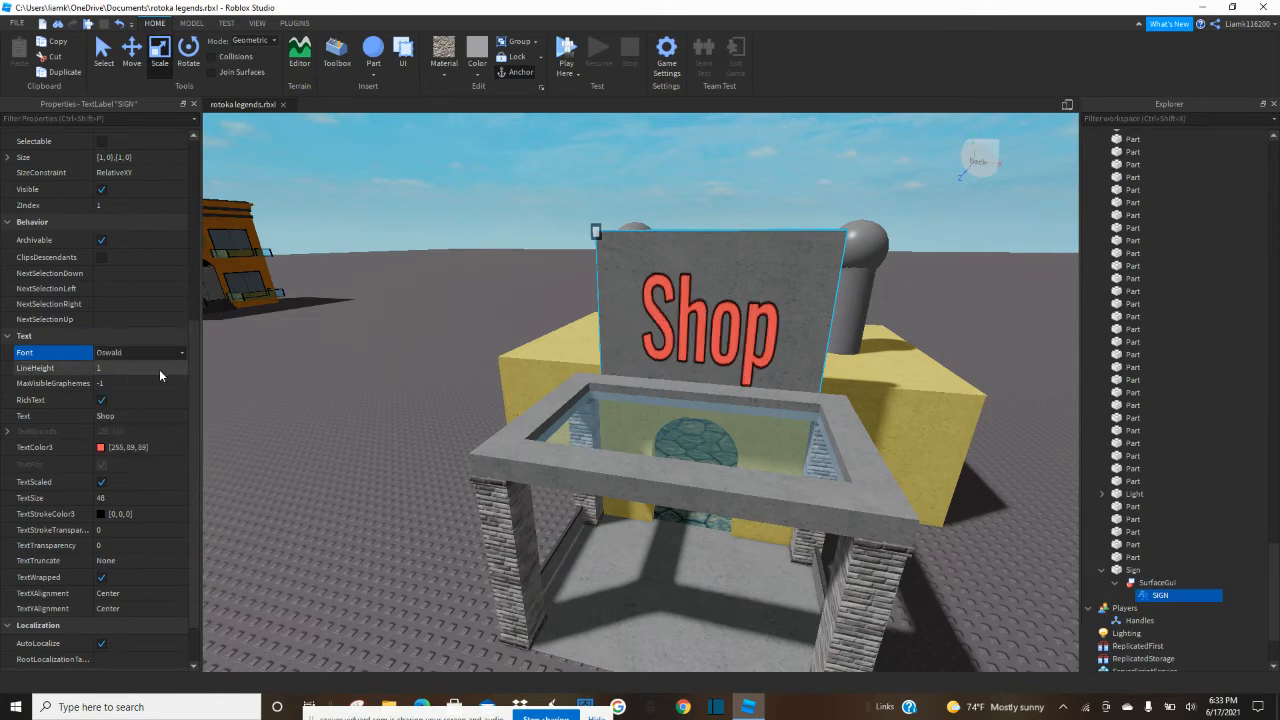
# Duplicate the Shop sign and narrow the copy to a thin strip along the board's side edge.
pyautogui.click(416, 314)
pyautogui.moveTo(411, 366); pyautogui.dragTo(435, 355, button='right')
pyautogui.click(544, 317)
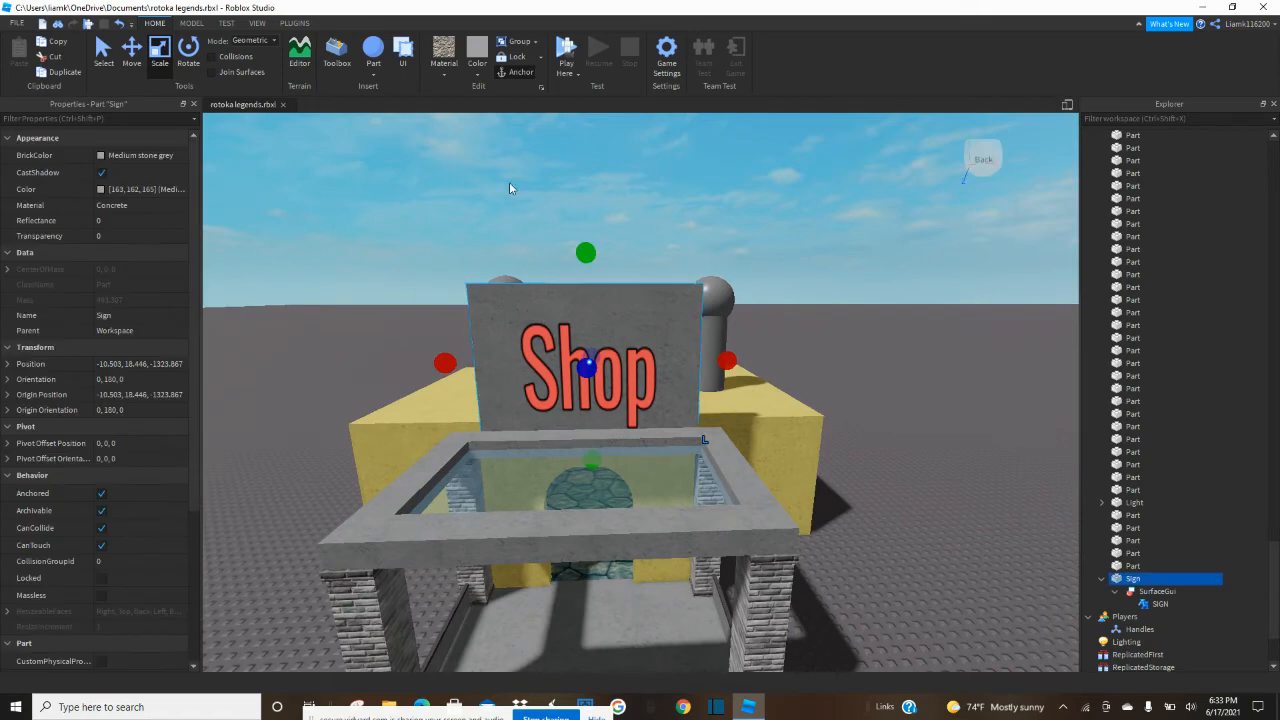
pyautogui.hotkey('ctrl', 'd')
pyautogui.moveTo(585, 400); pyautogui.dragTo(505, 399)
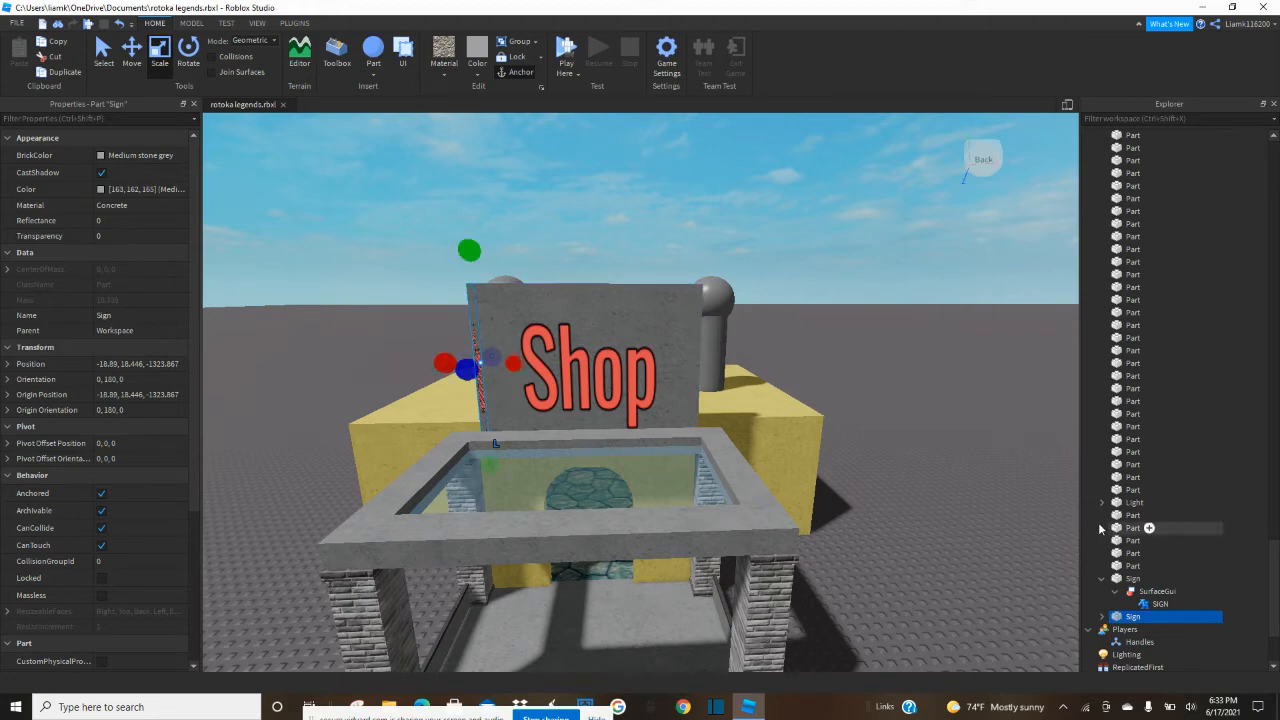
# Delete the SurfaceGui from the strip copy of the sign and rename the strip Part.
pyautogui.click(1101, 617)
pyautogui.click(1132, 627)
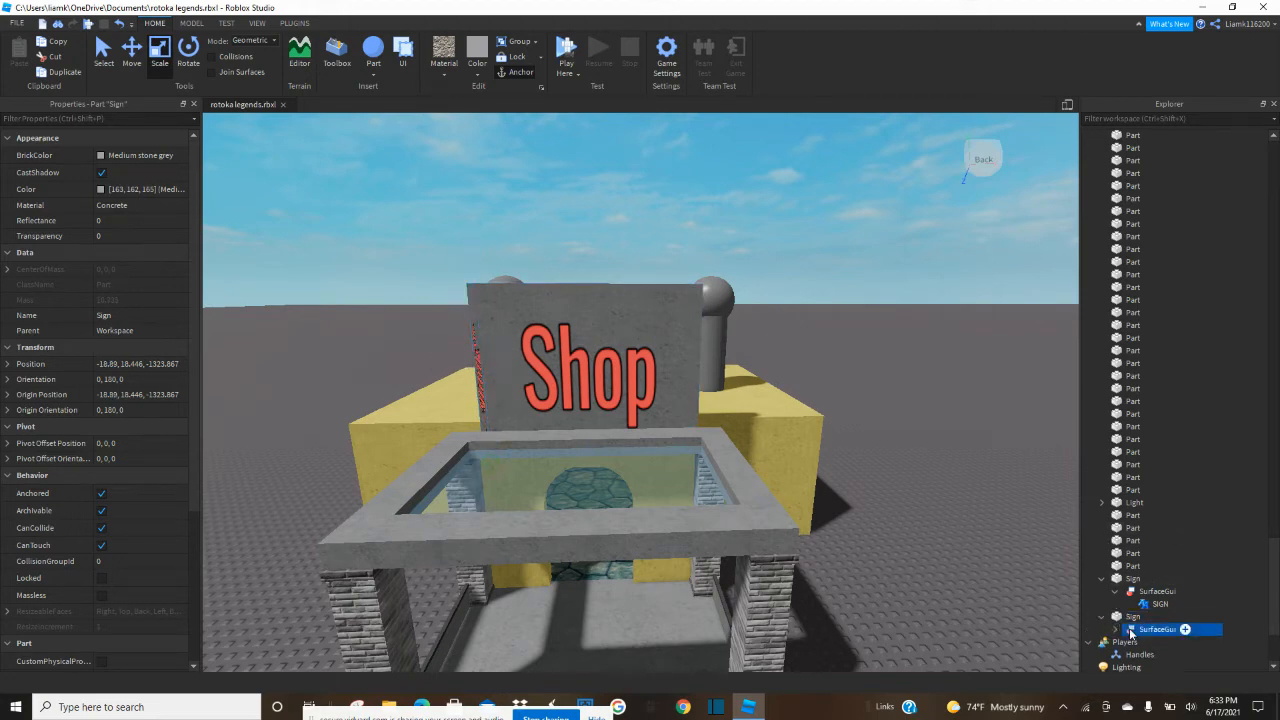
pyautogui.press('Delete')
pyautogui.click(1132, 617)
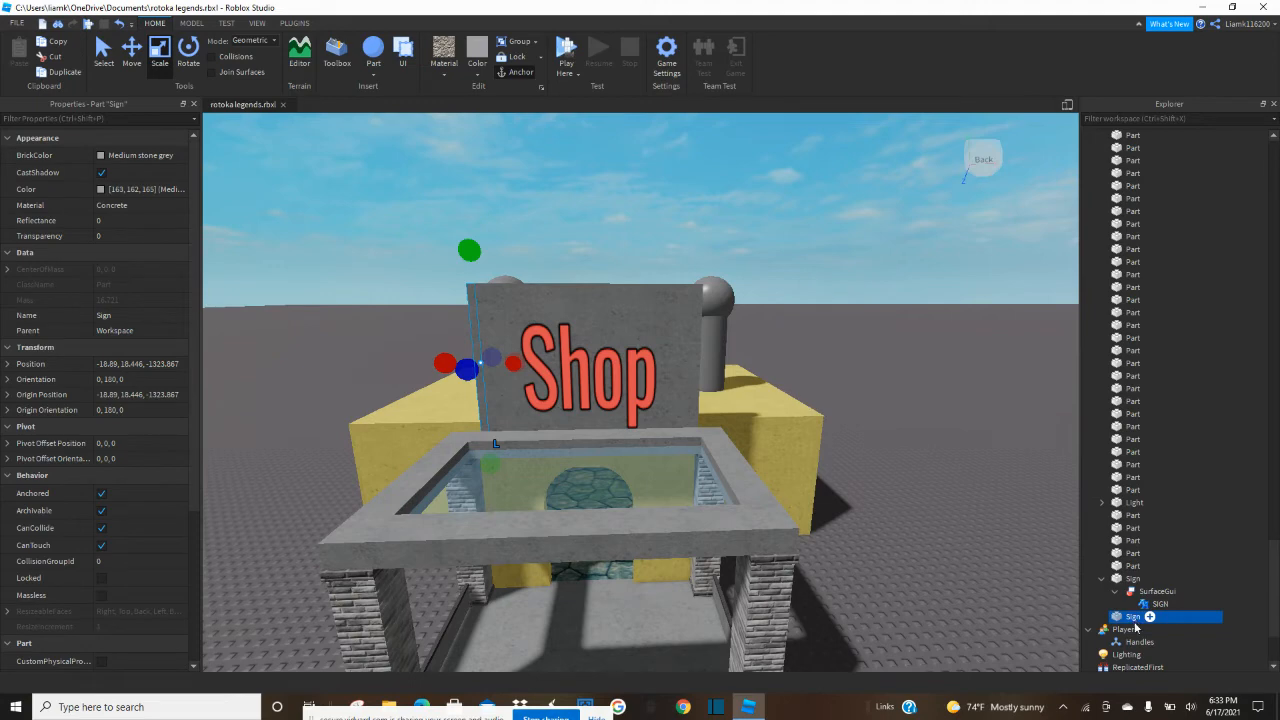
pyautogui.moveTo(1137, 620); pyautogui.dragTo(1128, 298)
# Color the strip on the board's side edge Dark stone grey and widen it slightly outward.
pyautogui.click(478, 80)
pyautogui.click(510, 302)
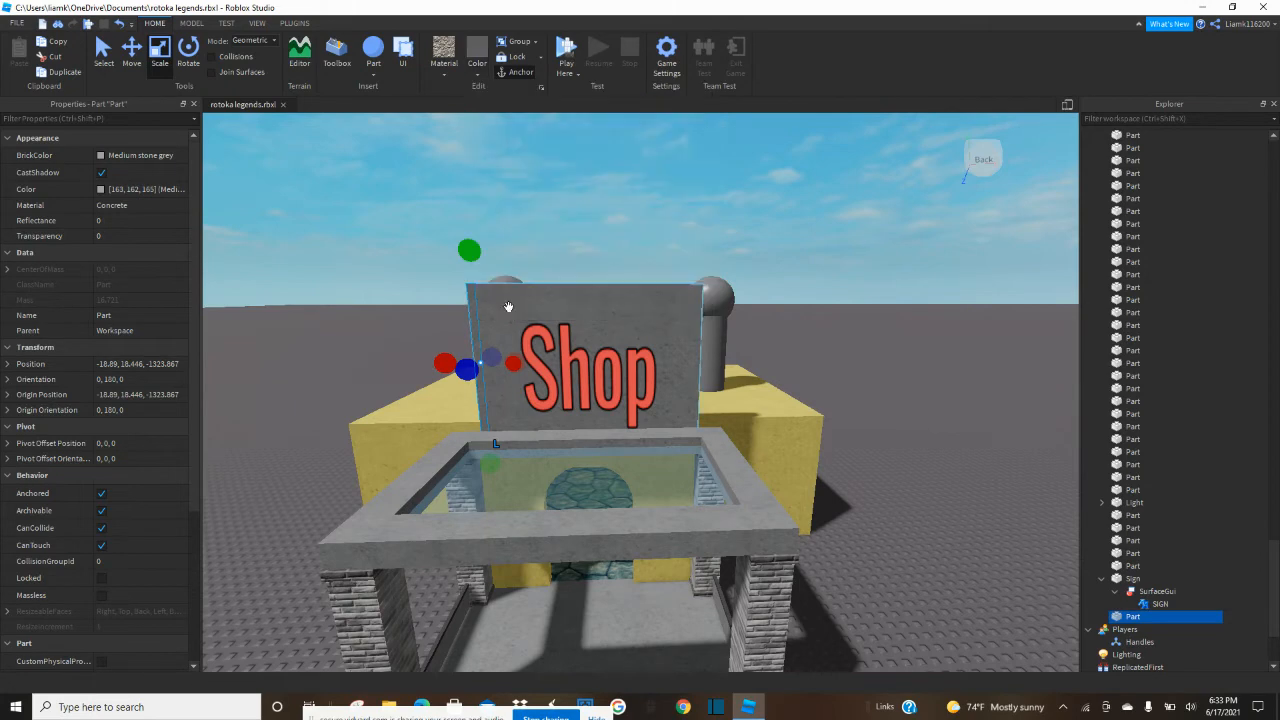
pyautogui.moveTo(498, 288); pyautogui.dragTo(520, 291, button='right')
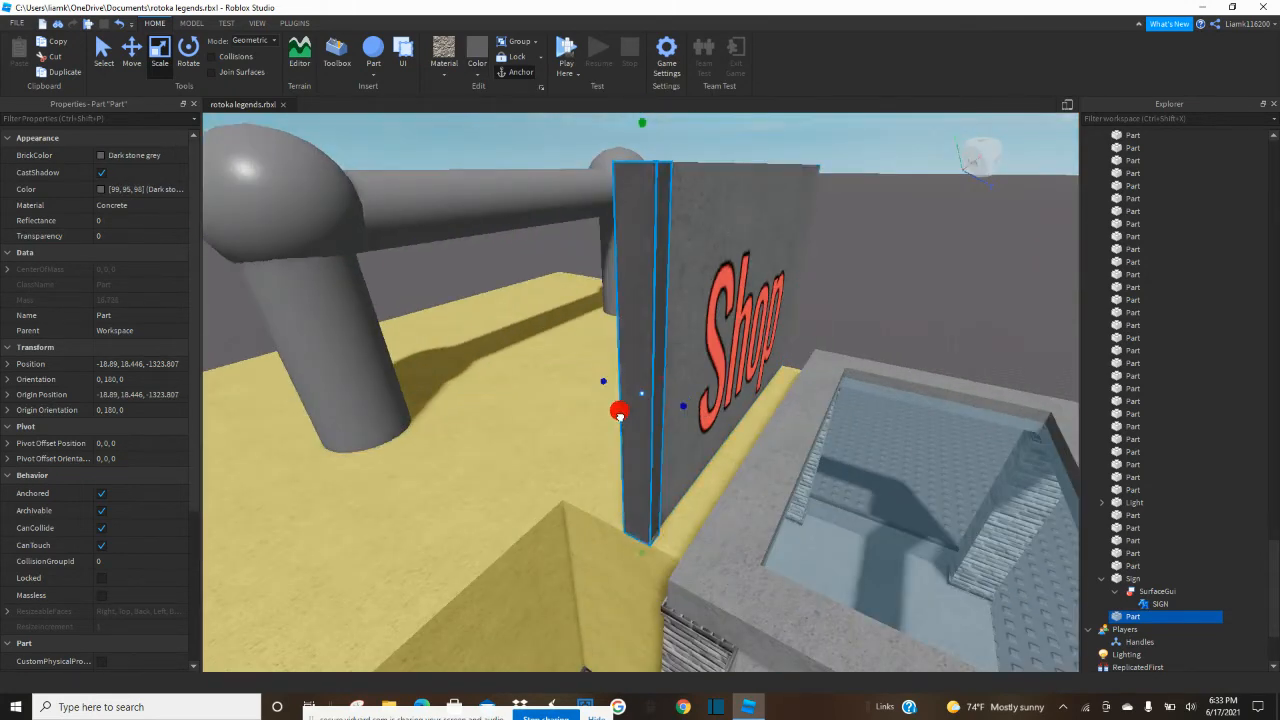
pyautogui.moveTo(620, 410); pyautogui.dragTo(604, 407, button='right')
# Duplicate the side strip, shorten the copy to a block at the board's upper corner, stretch it along the whole upper edge and thicken it slightly.
pyautogui.hotkey('ctrl', 'd')
pyautogui.moveTo(642, 606); pyautogui.dragTo(675, 225)
pyautogui.moveTo(638, 151); pyautogui.dragTo(640, 150)
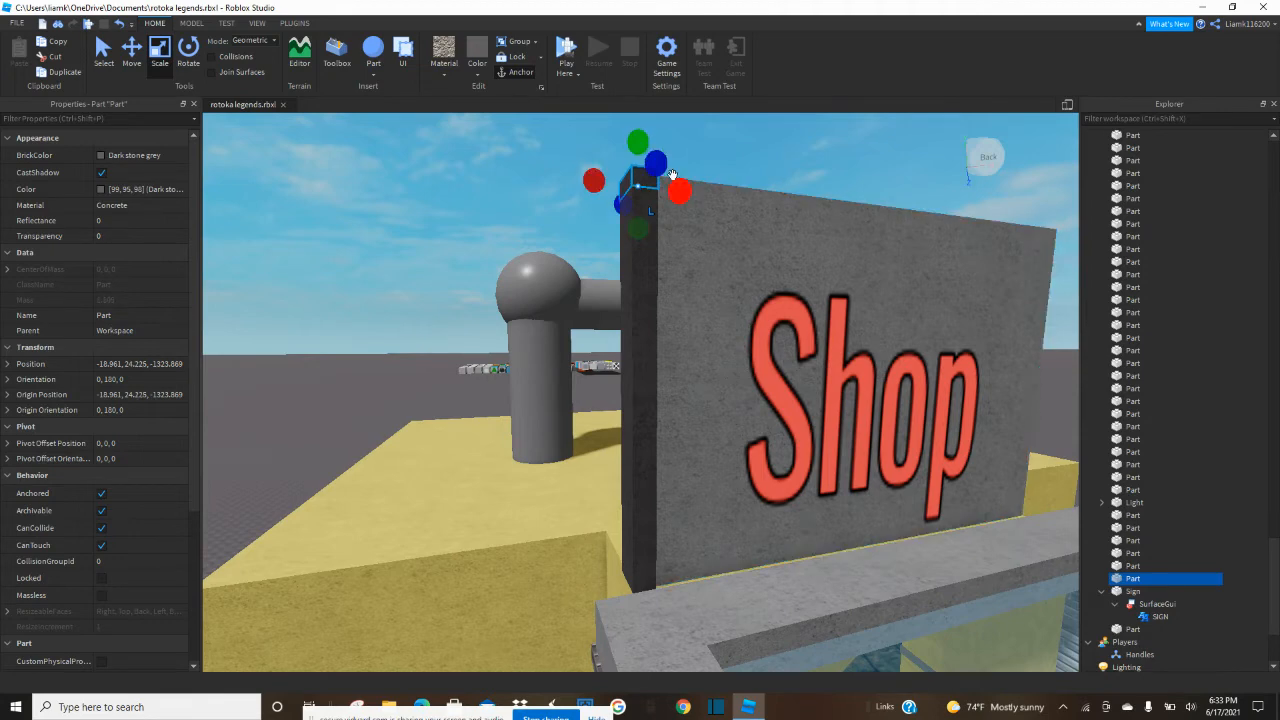
pyautogui.moveTo(684, 197); pyautogui.dragTo(808, 237)
pyautogui.press('d')
pyautogui.rightClick(745, 208)
pyautogui.click(771, 229)
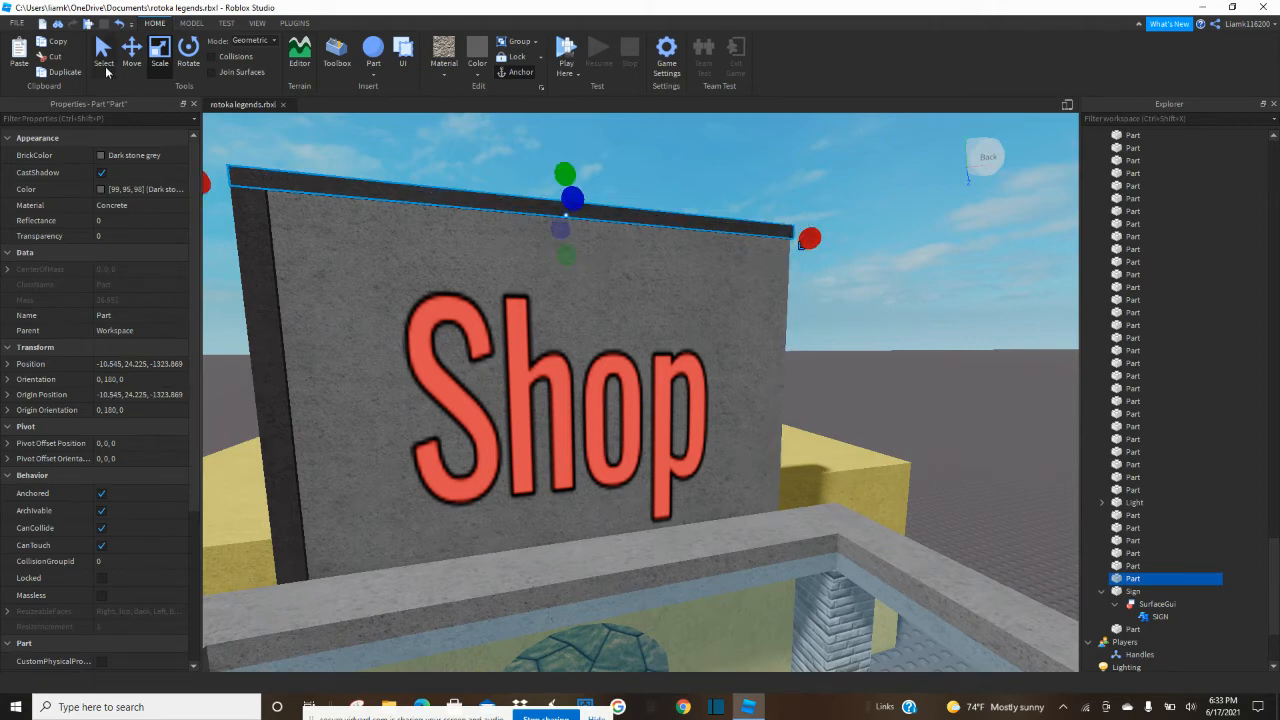
pyautogui.moveTo(565, 253); pyautogui.dragTo(557, 262)
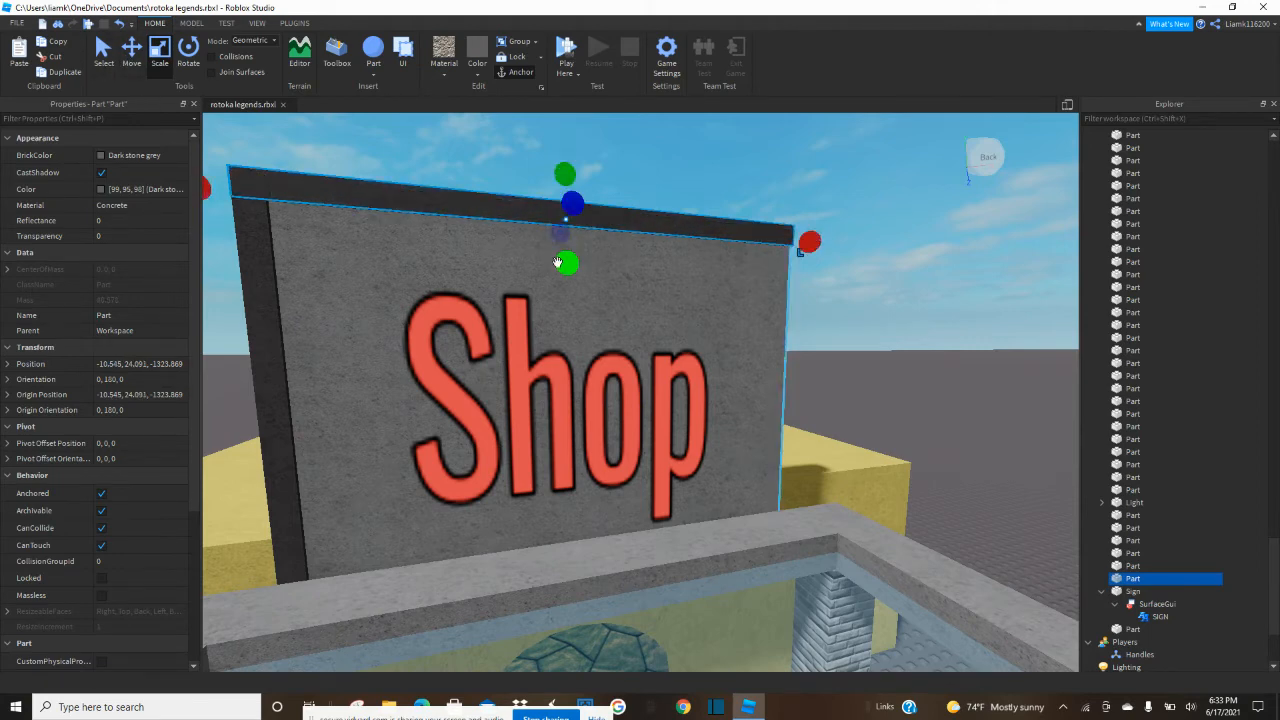
# Duplicate the upper frame bar and move the copy down to the lower edge of the Shop board.
pyautogui.click(136, 60)
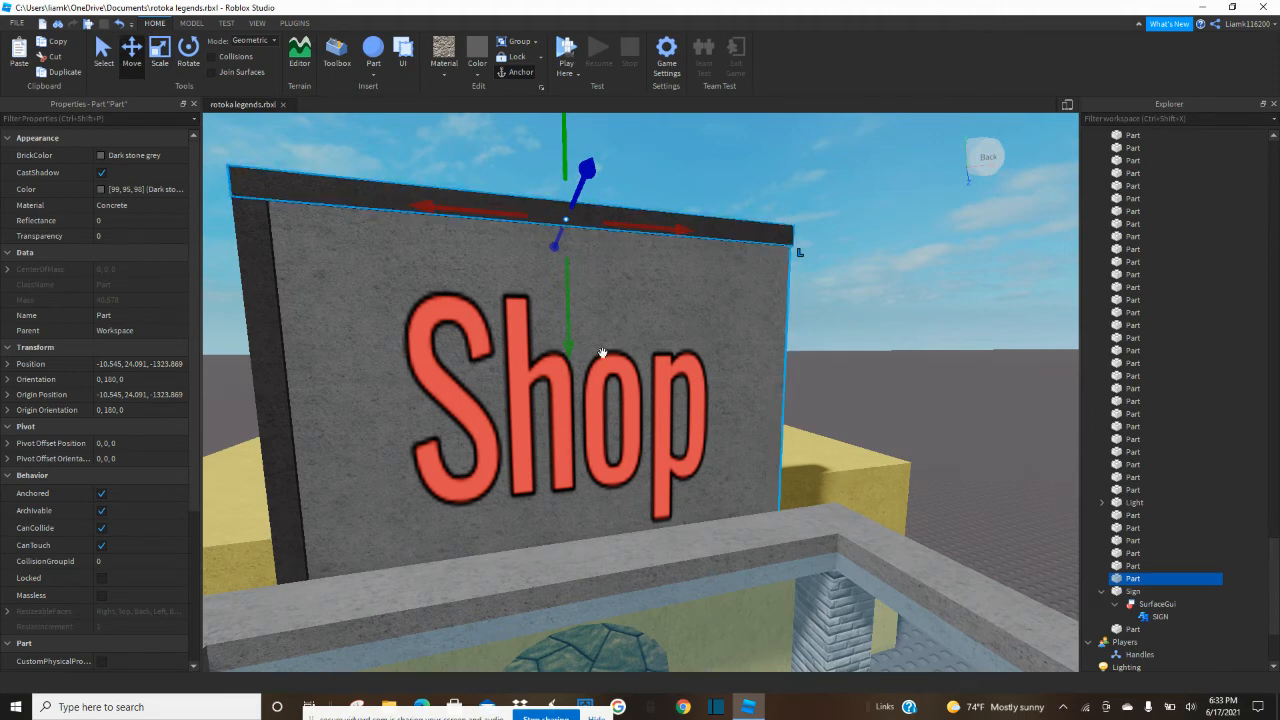
pyautogui.hotkey('ctrl', 'd')
pyautogui.moveTo(570, 355); pyautogui.dragTo(536, 651)
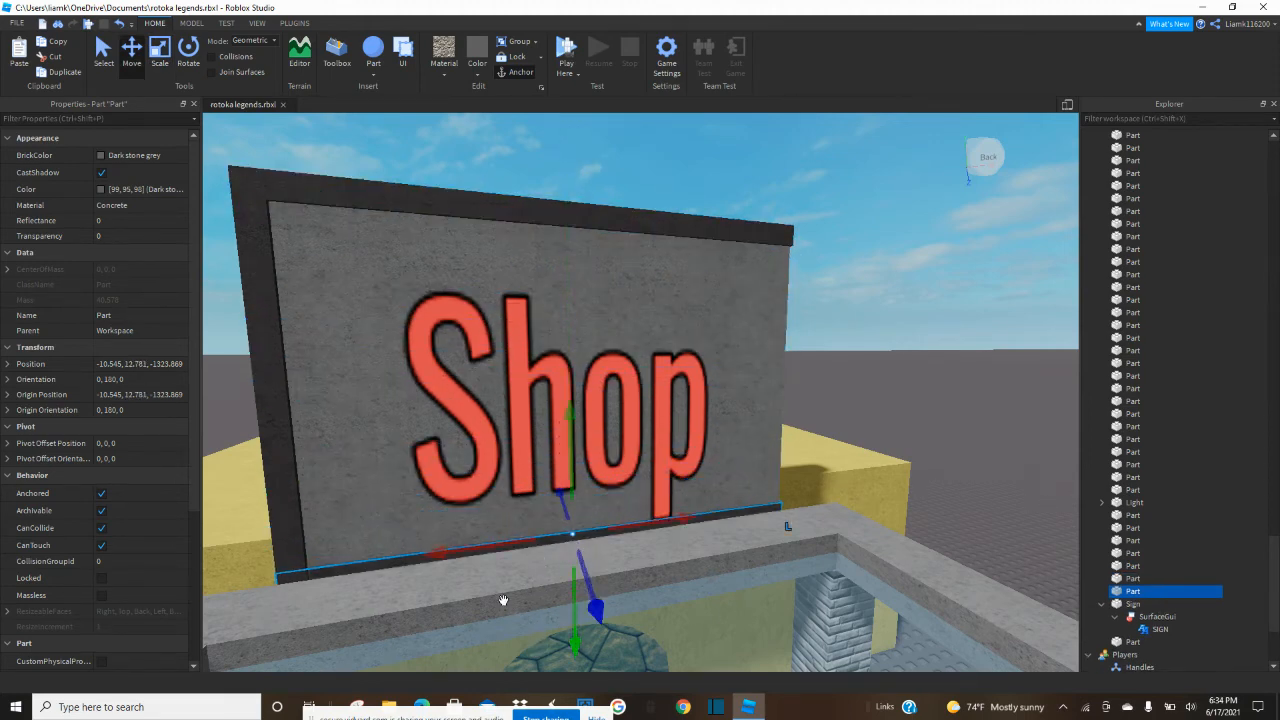
# Place a copy of the vertical frame strip on the opposite side edge of the Shop board.
pyautogui.click(266, 437)
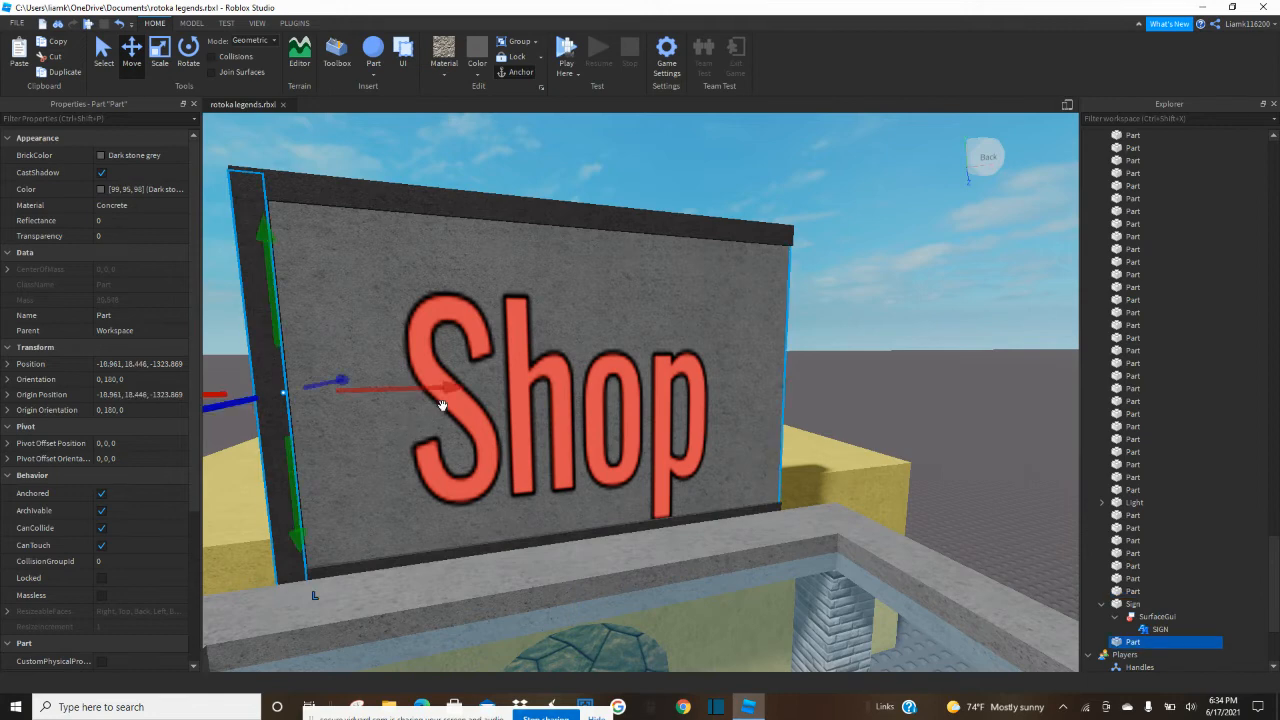
pyautogui.moveTo(445, 398); pyautogui.dragTo(870, 410)
pyautogui.click(930, 361)
pyautogui.moveTo(928, 365); pyautogui.dragTo(935, 357, button='right')
# Select the entire shop building from above, anchor its parts and group them into one model.
pyautogui.press('s')
pyautogui.press('w')
pyautogui.press('s')
pyautogui.moveTo(496, 269); pyautogui.dragTo(943, 580)
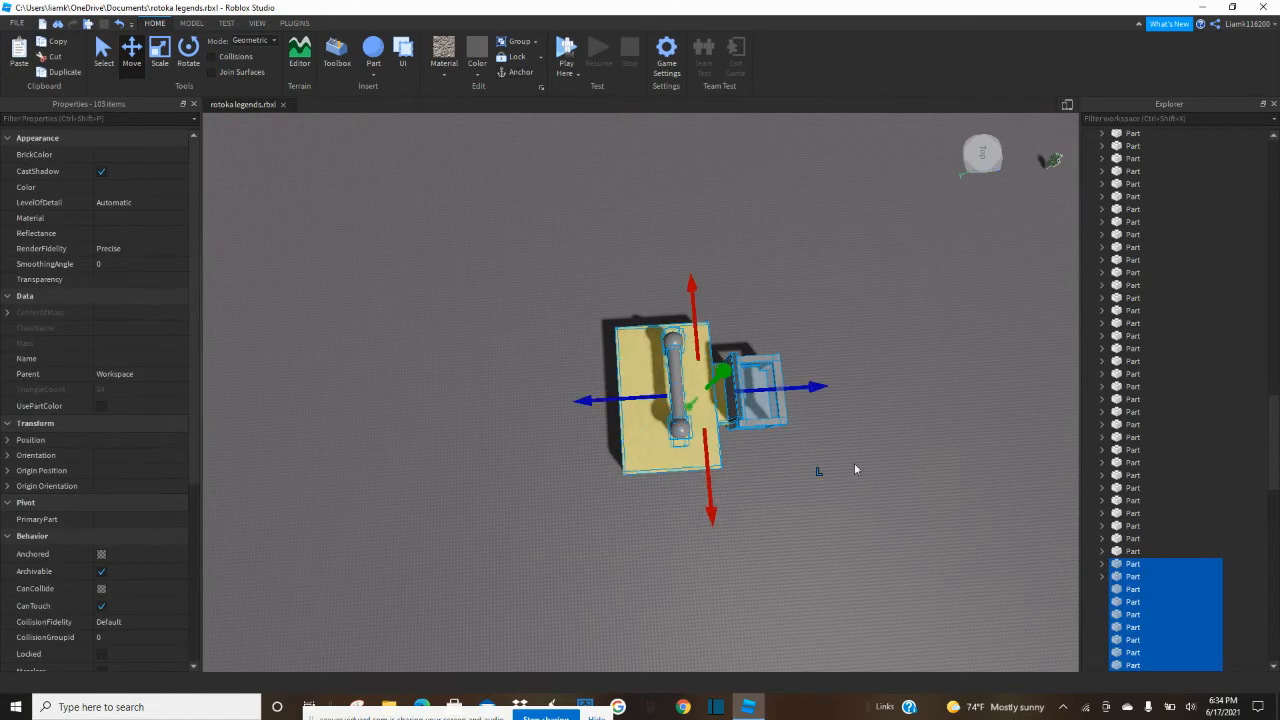
pyautogui.click(520, 76)
pyautogui.moveTo(520, 202); pyautogui.dragTo(815, 516)
pyautogui.hotkey('ctrl', 'g')
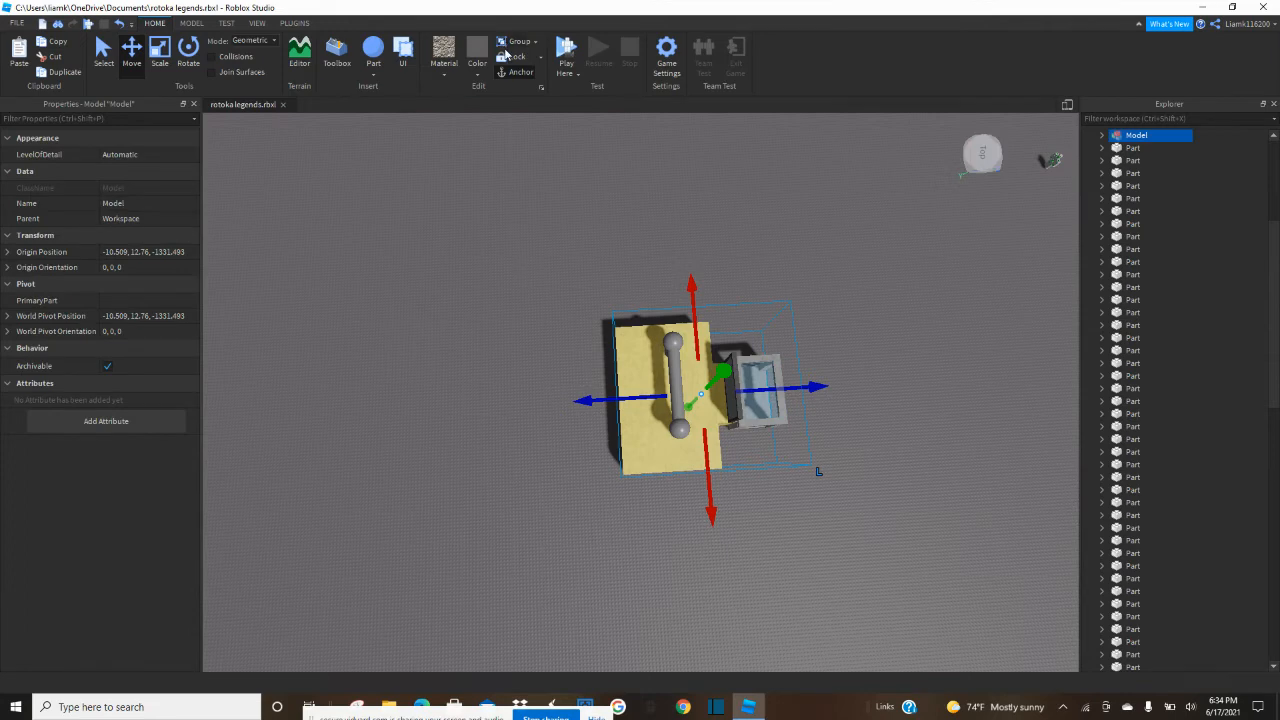
pyautogui.click(510, 56)
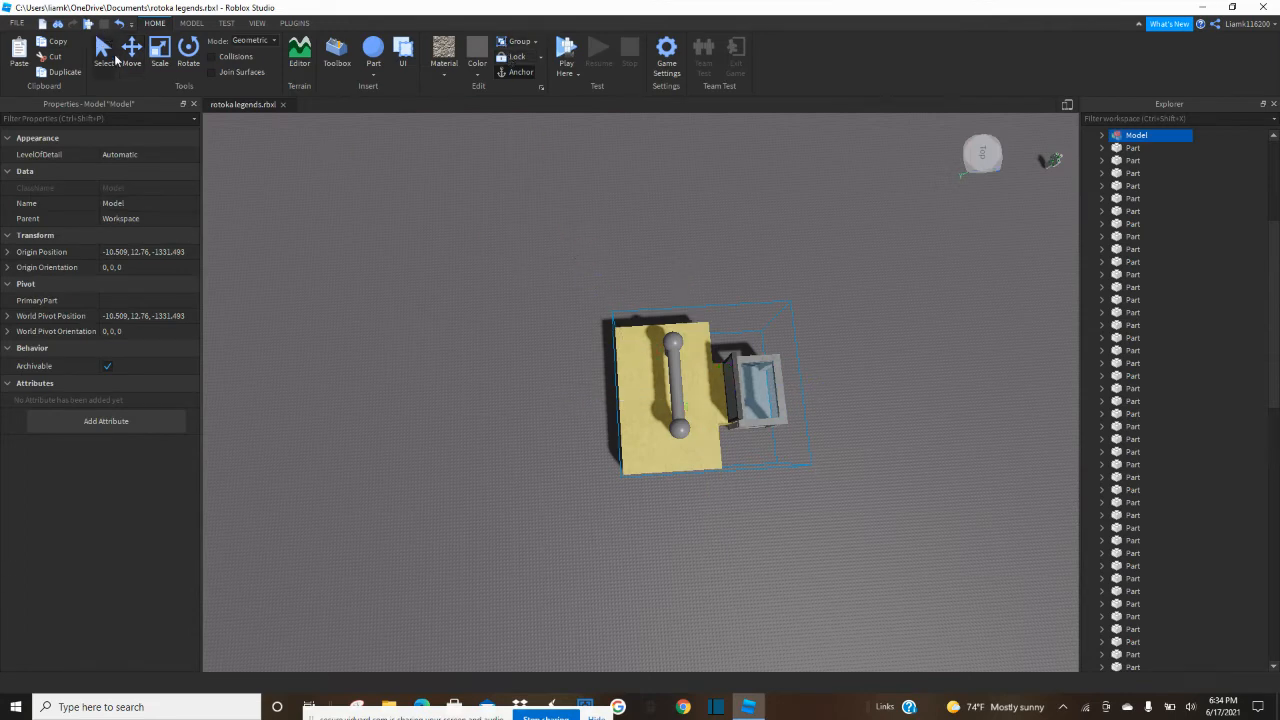
# Start a play test in front of the shop and walk through the pavilion and archway into the yellow room.
pyautogui.click(553, 310)
pyautogui.moveTo(717, 403); pyautogui.dragTo(718, 390, button='right')
pyautogui.scroll(5, 714, 389)
pyautogui.press('w')
pyautogui.press('e')
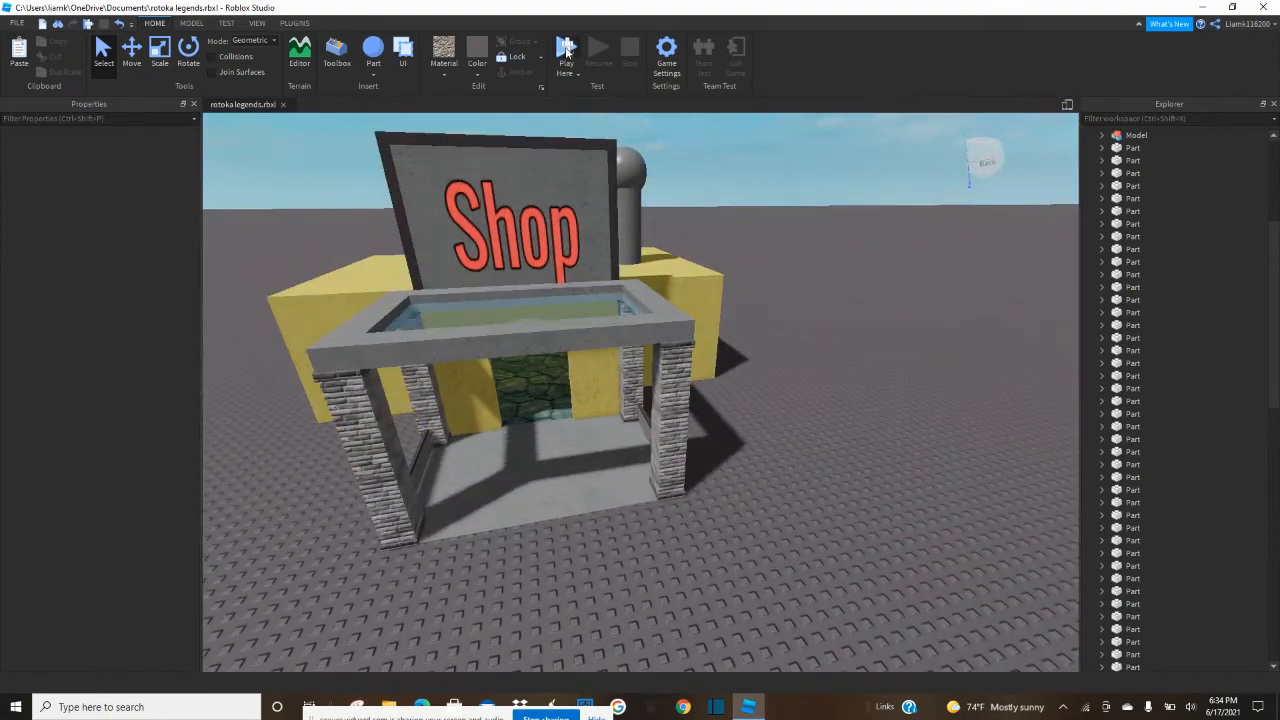
pyautogui.click(567, 51)
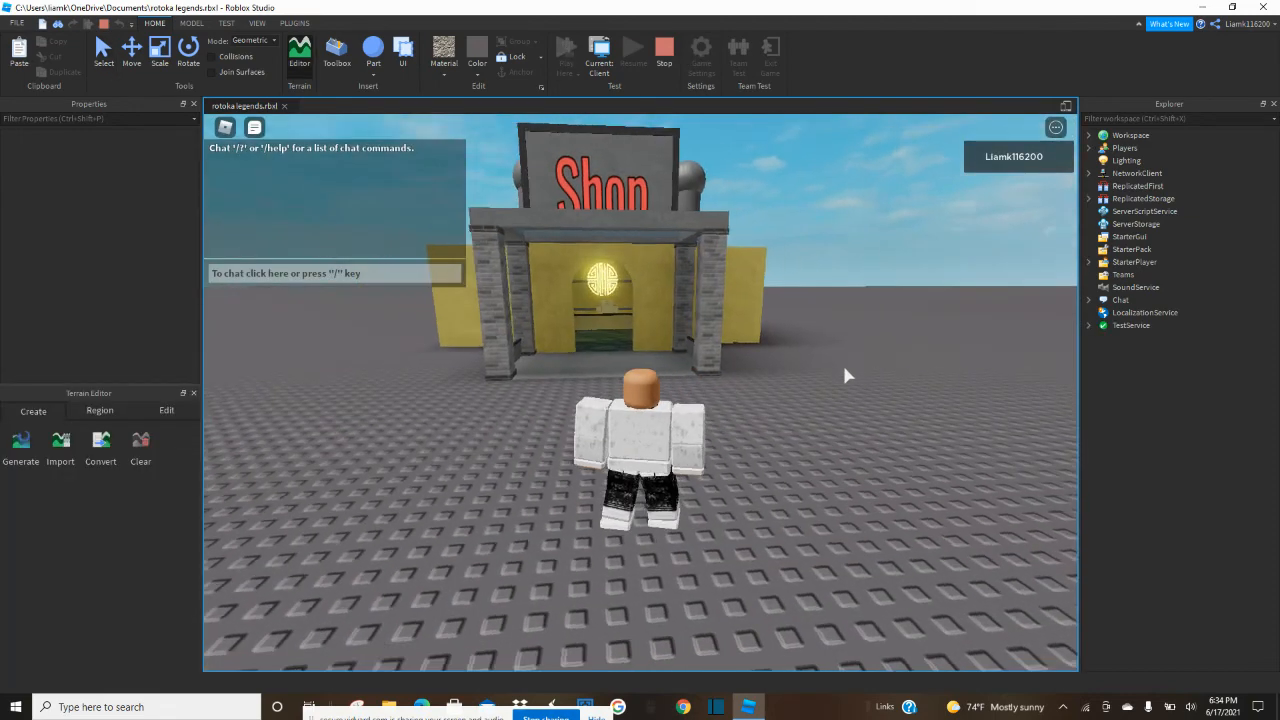
pyautogui.moveTo(844, 368); pyautogui.dragTo(844, 368, button='right')
pyautogui.press('w')
pyautogui.press('w')
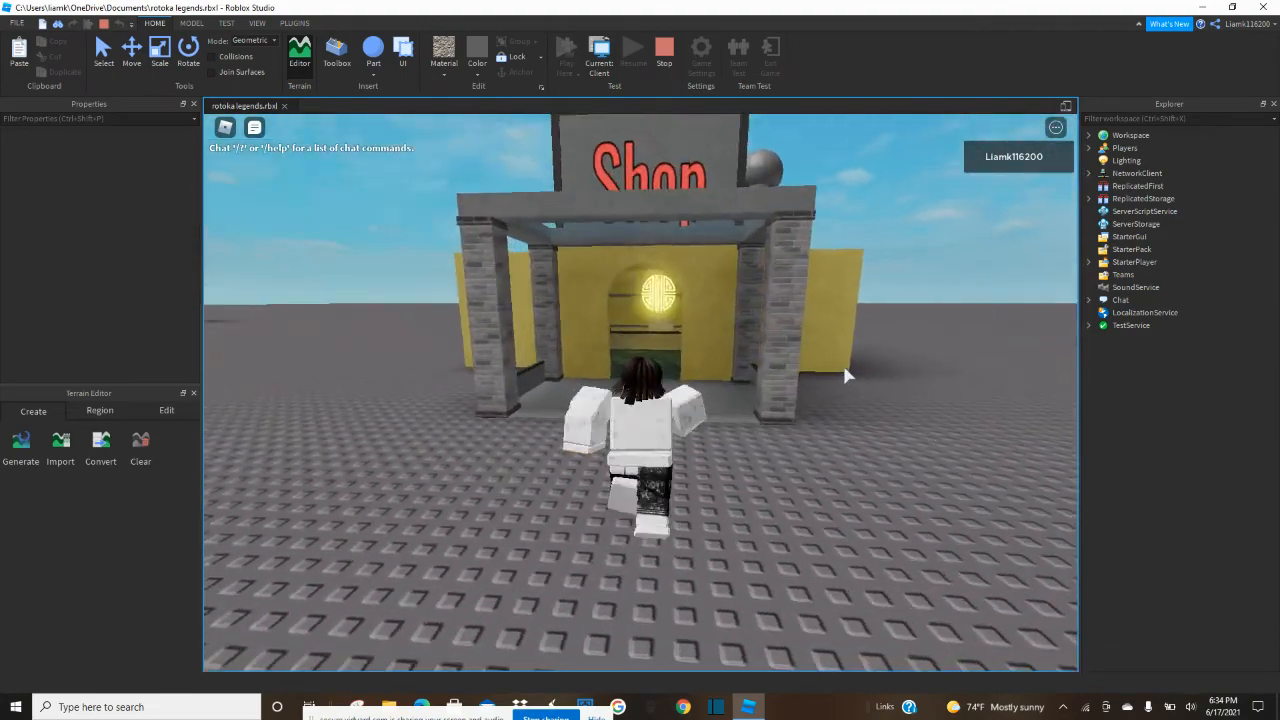
pyautogui.press('w')
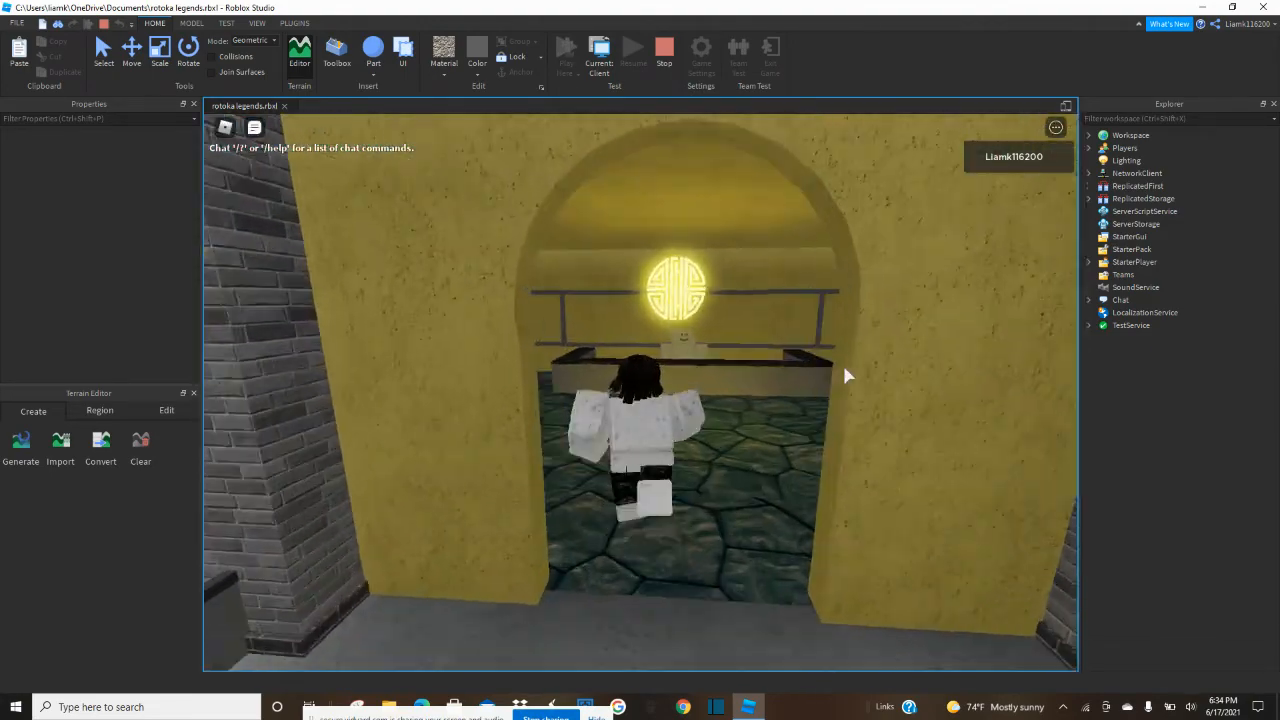
pyautogui.moveTo(844, 368); pyautogui.dragTo(845, 375, button='right')
pyautogui.press('w')
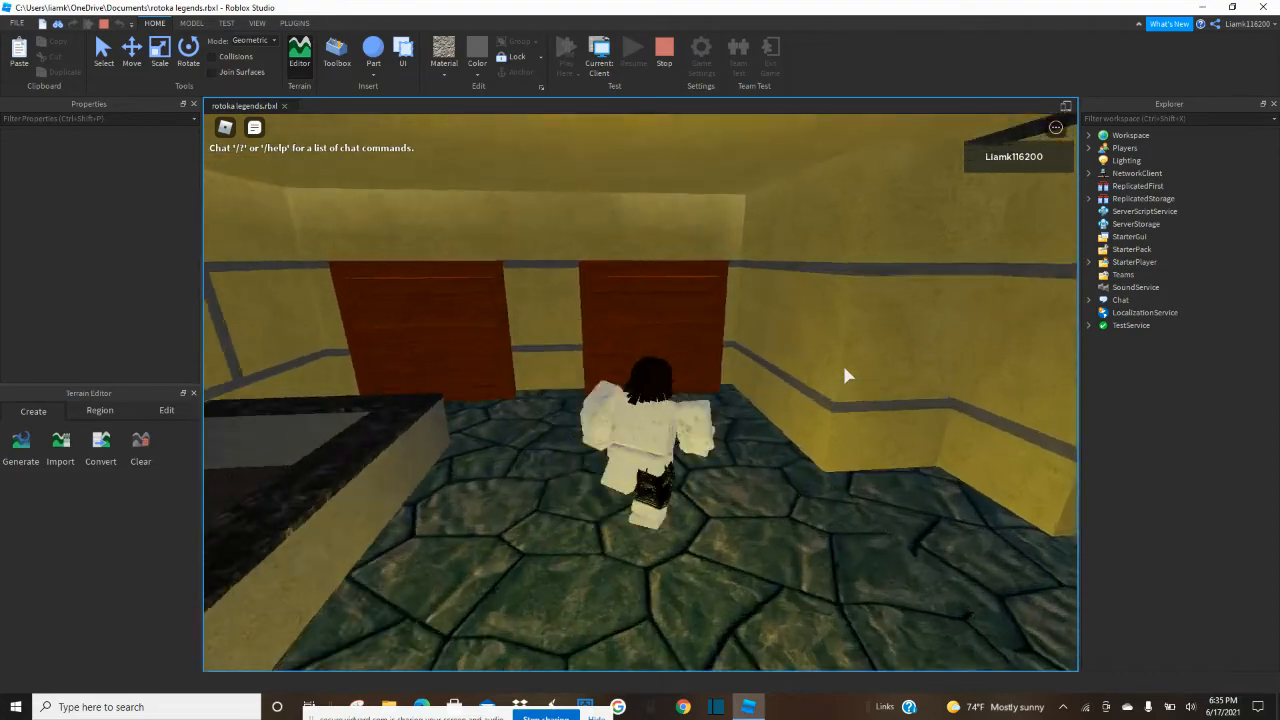
# Walk and jump around the red wooden units along the room's wall to examine them up close.
pyautogui.press('space')
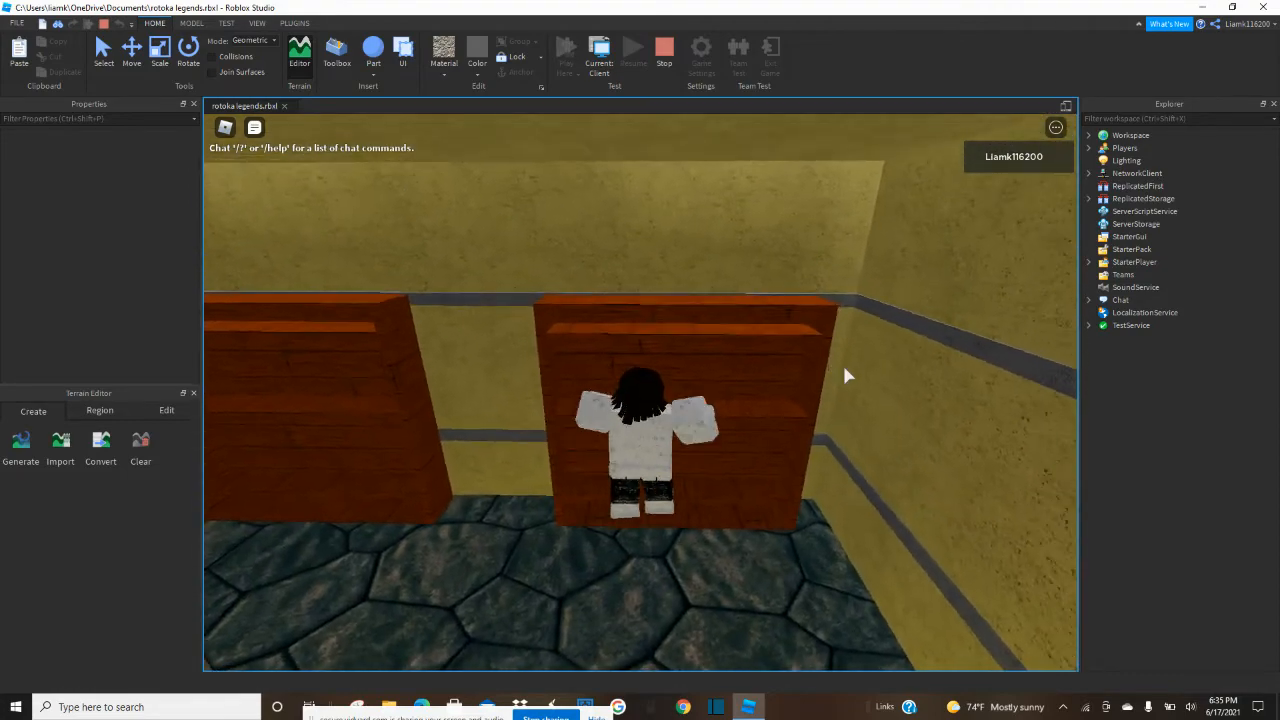
pyautogui.press('d')
pyautogui.press('space')
pyautogui.press('s')
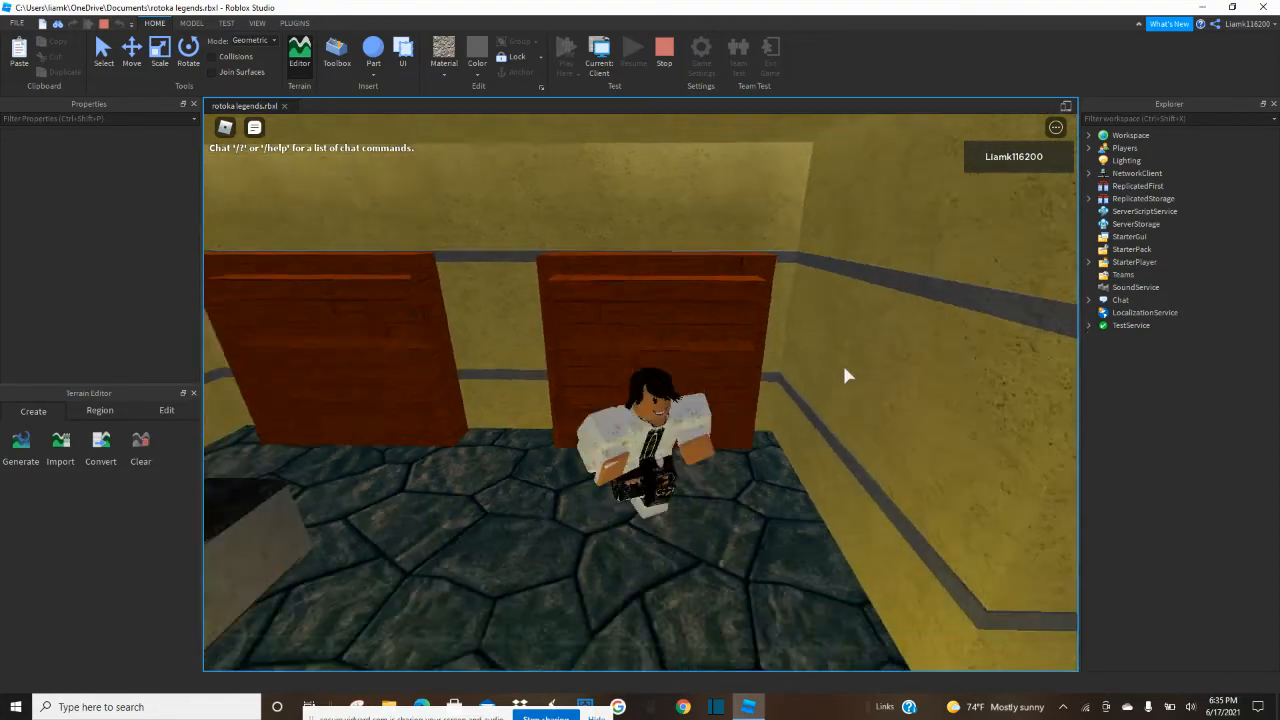
pyautogui.press('a')
# Examine the counter, the smiling shopkeeper and the glowing wall symbol from several spots, and end the play test.
pyautogui.moveTo(844, 368); pyautogui.dragTo(844, 368, button='right')
pyautogui.press('w')
pyautogui.press('space')
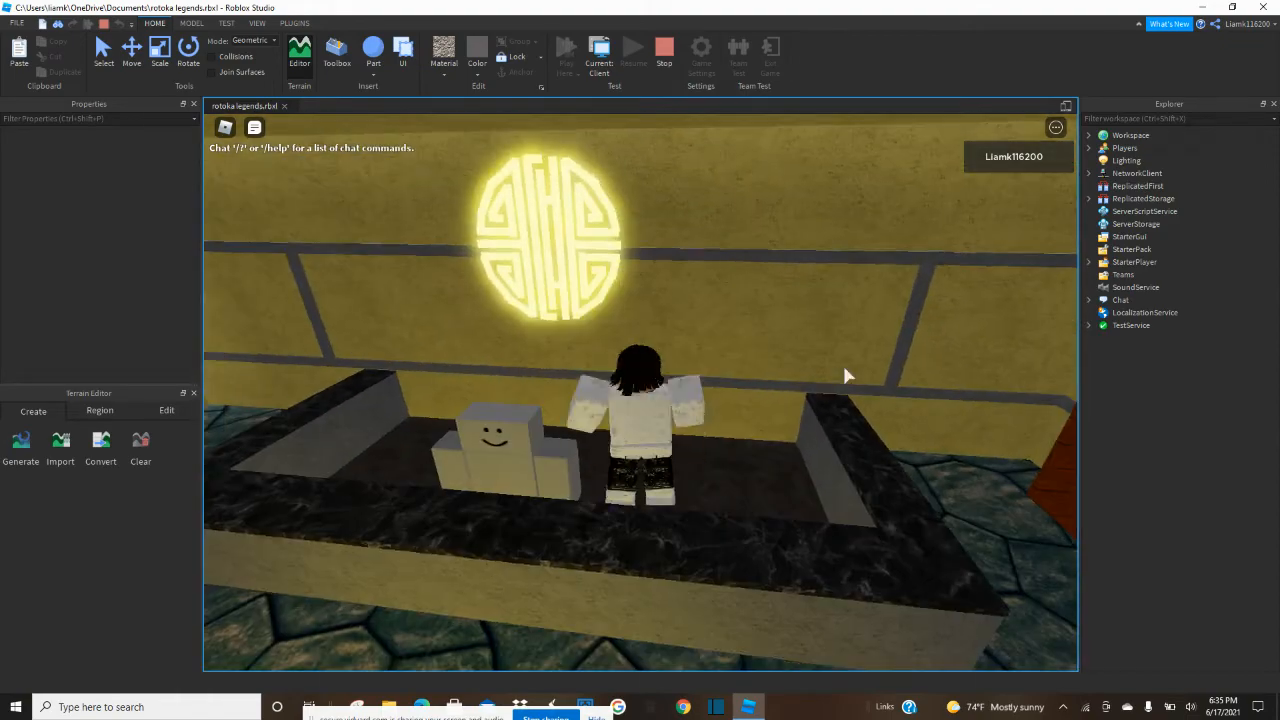
pyautogui.press('s')
pyautogui.press('space')
pyautogui.press('w')
pyautogui.press('space')
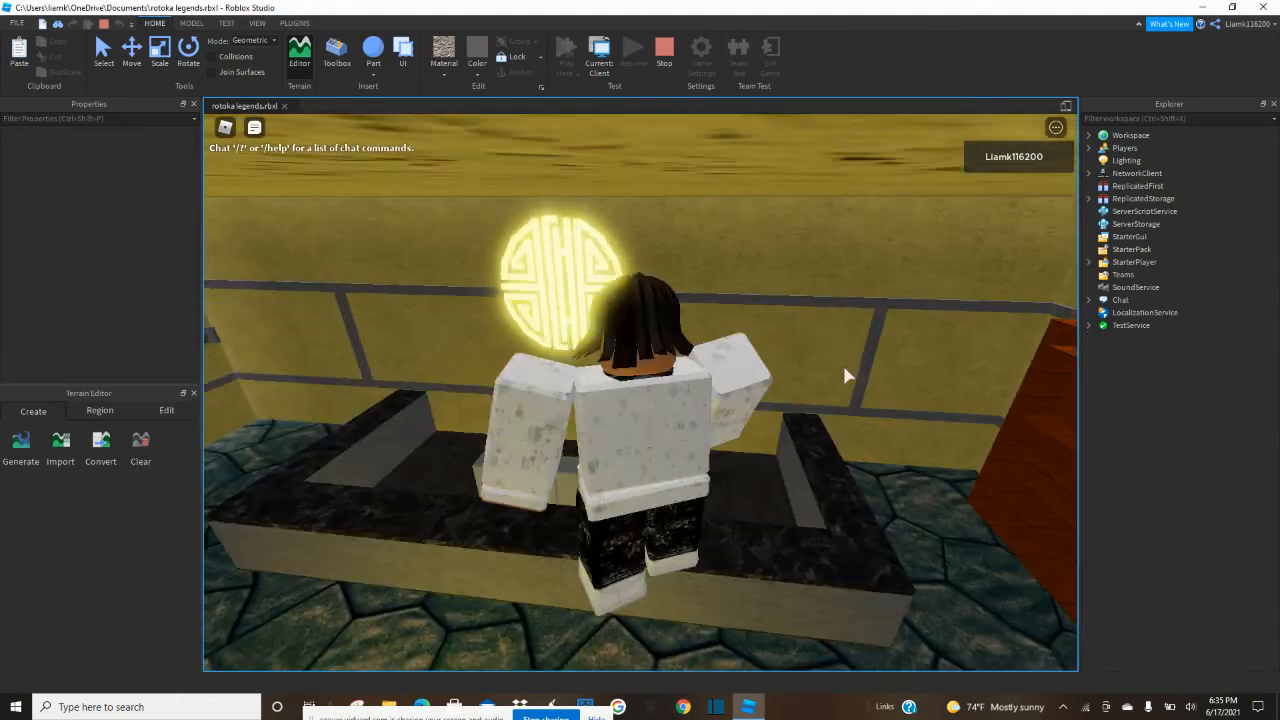
pyautogui.press('s')
pyautogui.press('w')
pyautogui.press('s')
pyautogui.moveTo(844, 368); pyautogui.dragTo(844, 368, button='right')
pyautogui.press('w')
pyautogui.press('a')
pyautogui.press('w')
pyautogui.press('a')
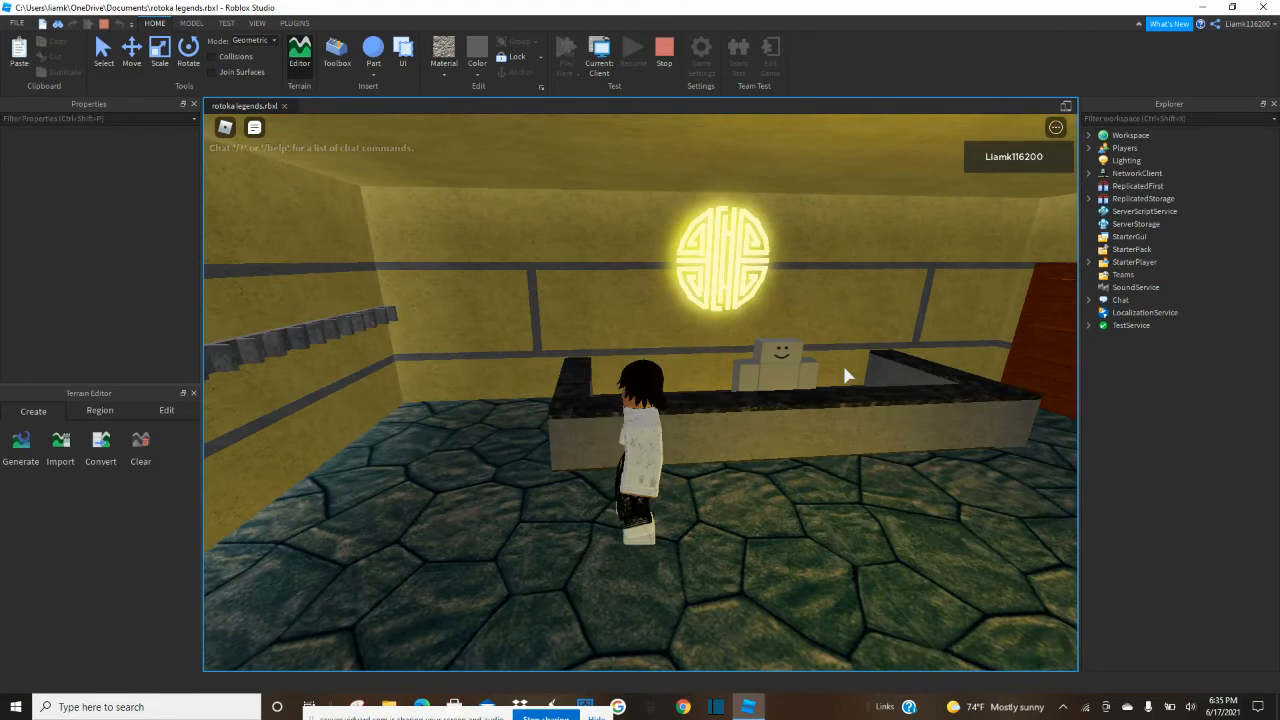
pyautogui.press('d')
pyautogui.press('a')
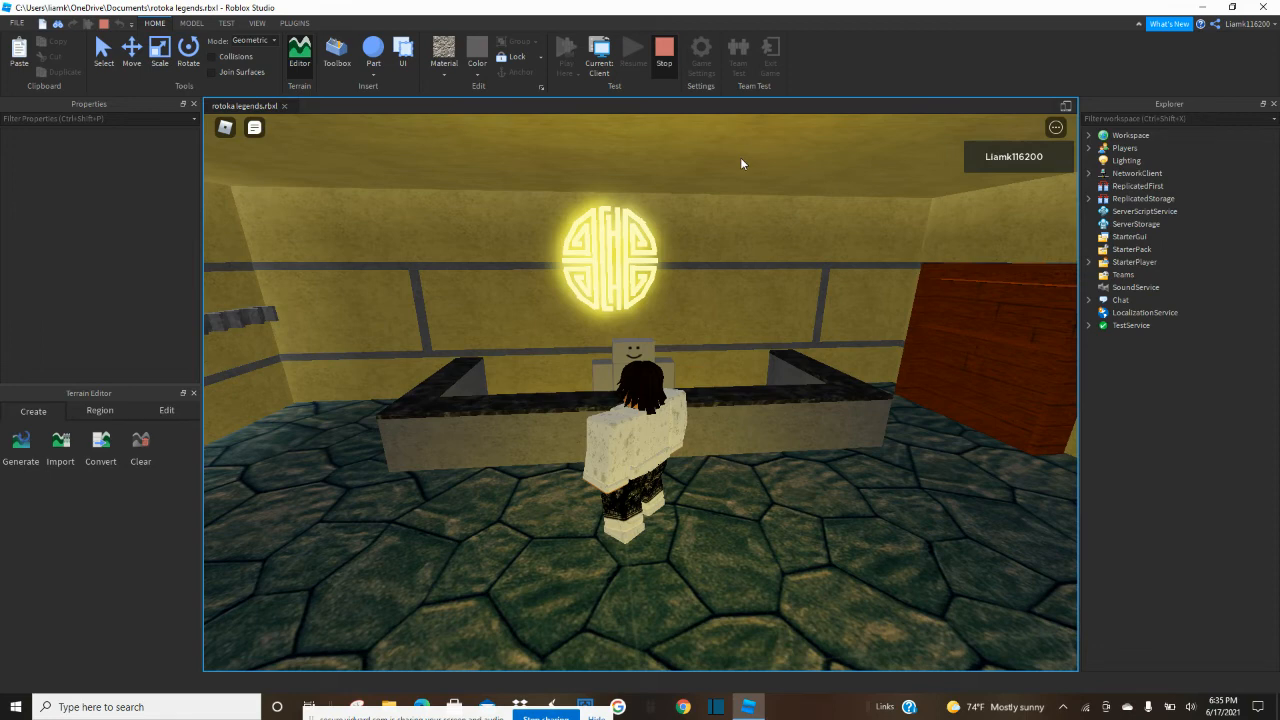
pyautogui.click(665, 52)
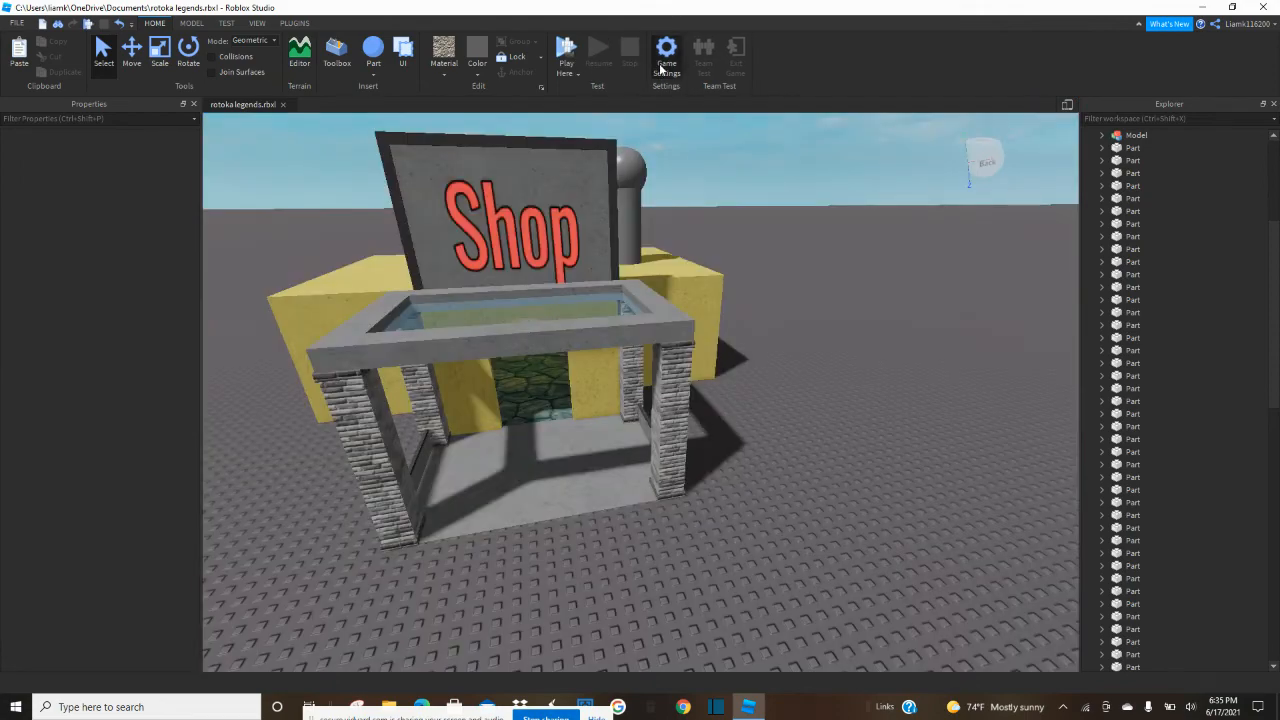
# Select the Chinese Shou Symbol within the building model and slide it sideways along the wall to X about -9.48, centring it behind the counter.
pyautogui.click(662, 62)
pyautogui.click(949, 146)
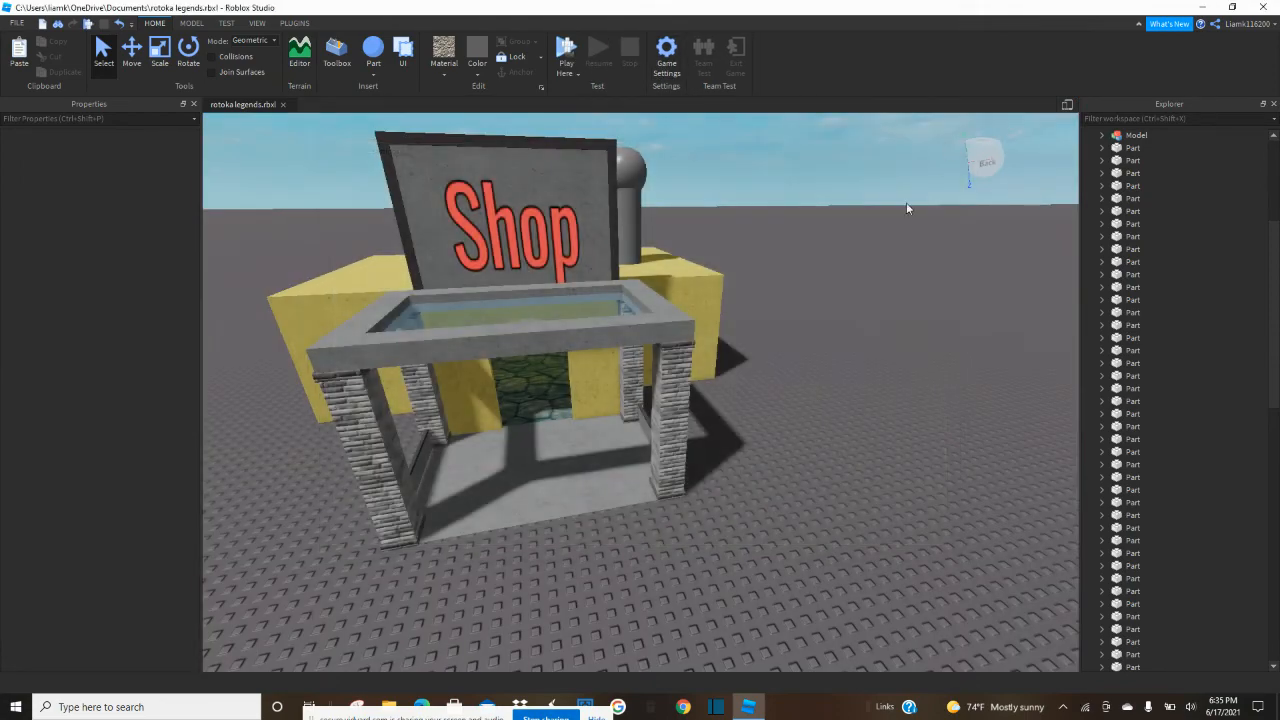
pyautogui.click(1133, 136)
pyautogui.click(1102, 136)
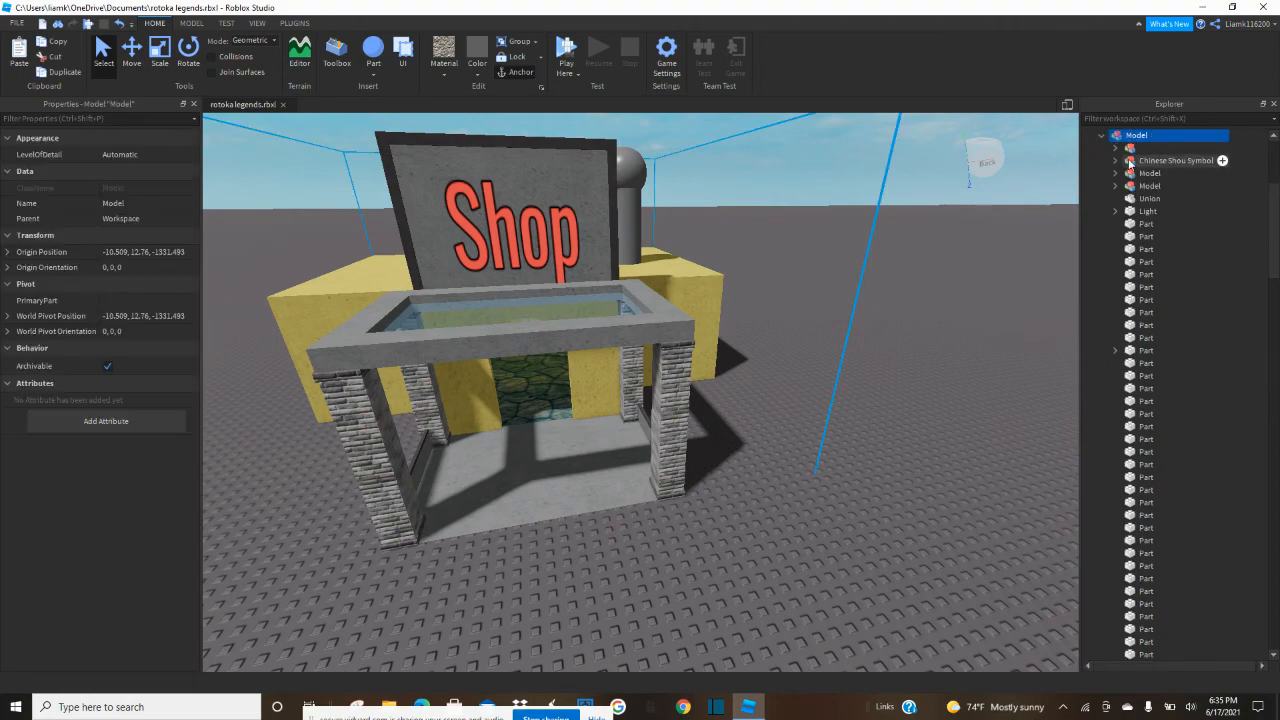
pyautogui.click(1172, 160)
pyautogui.press('f')
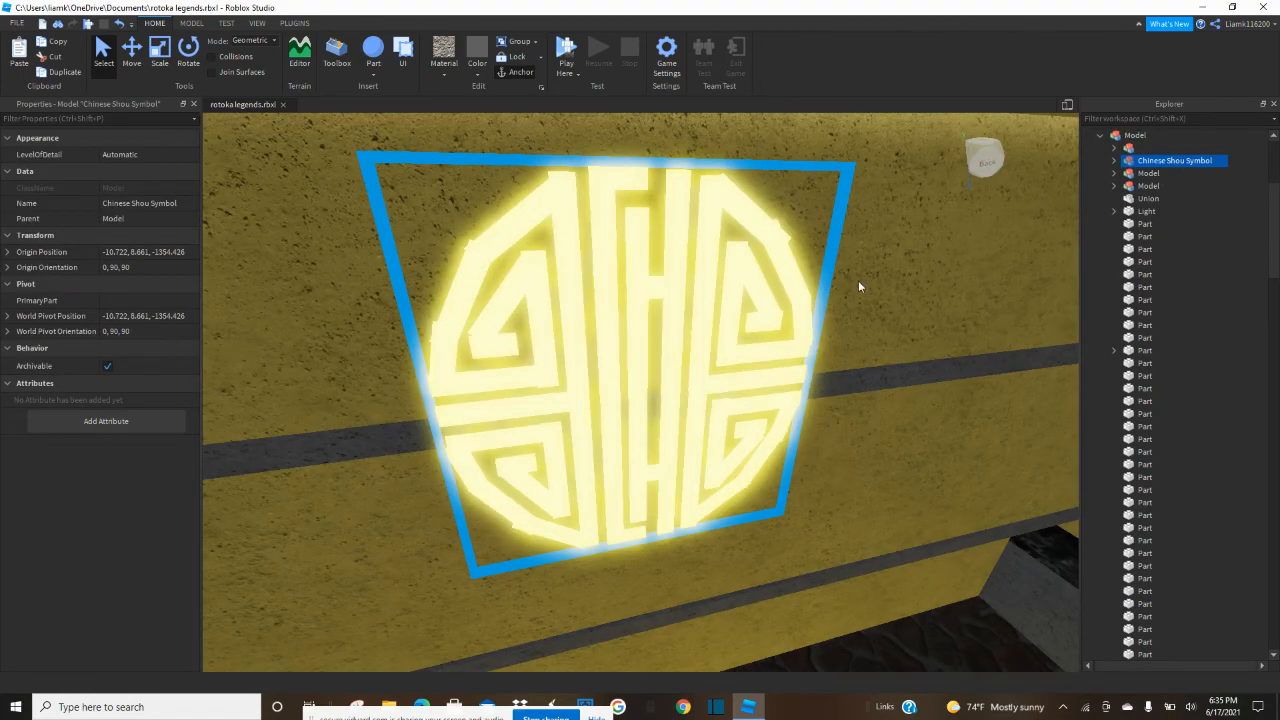
pyautogui.scroll(-3, 860, 279)
pyautogui.moveTo(861, 280); pyautogui.dragTo(861, 279, button='right')
pyautogui.scroll(-3, 860, 278)
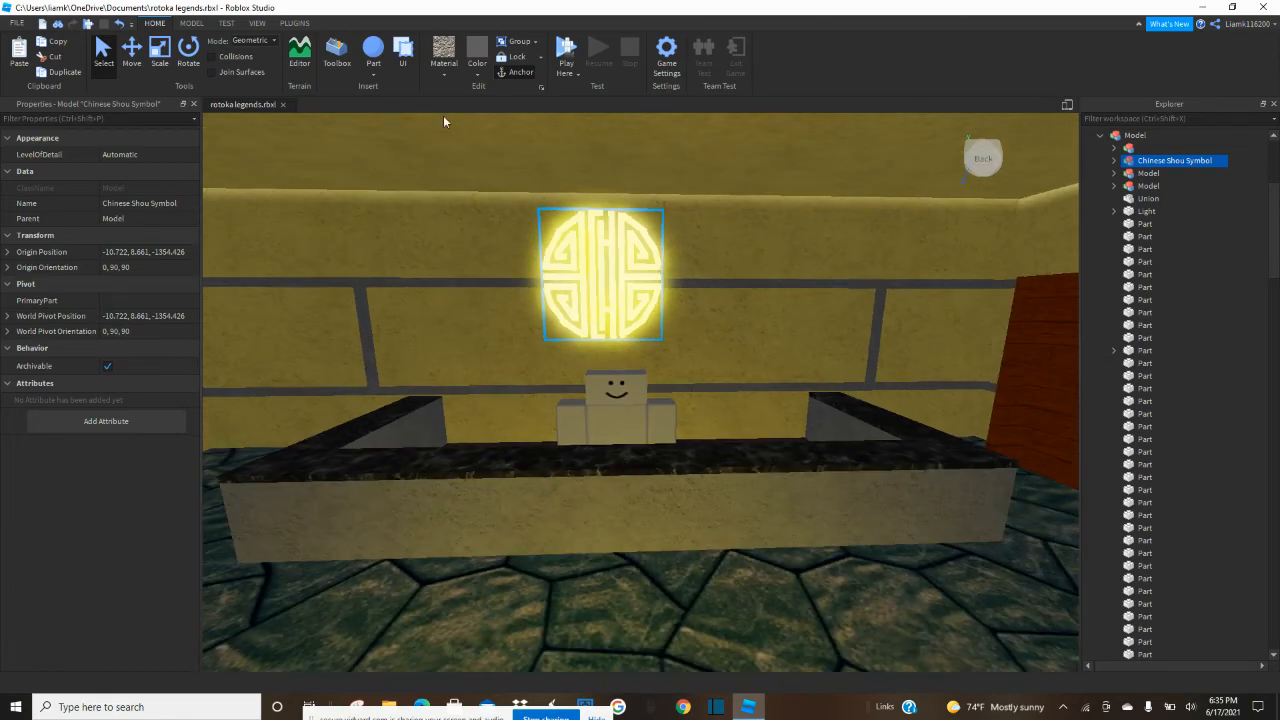
pyautogui.click(134, 52)
pyautogui.moveTo(713, 274); pyautogui.dragTo(737, 280)
pyautogui.press('e')
pyautogui.press('q')
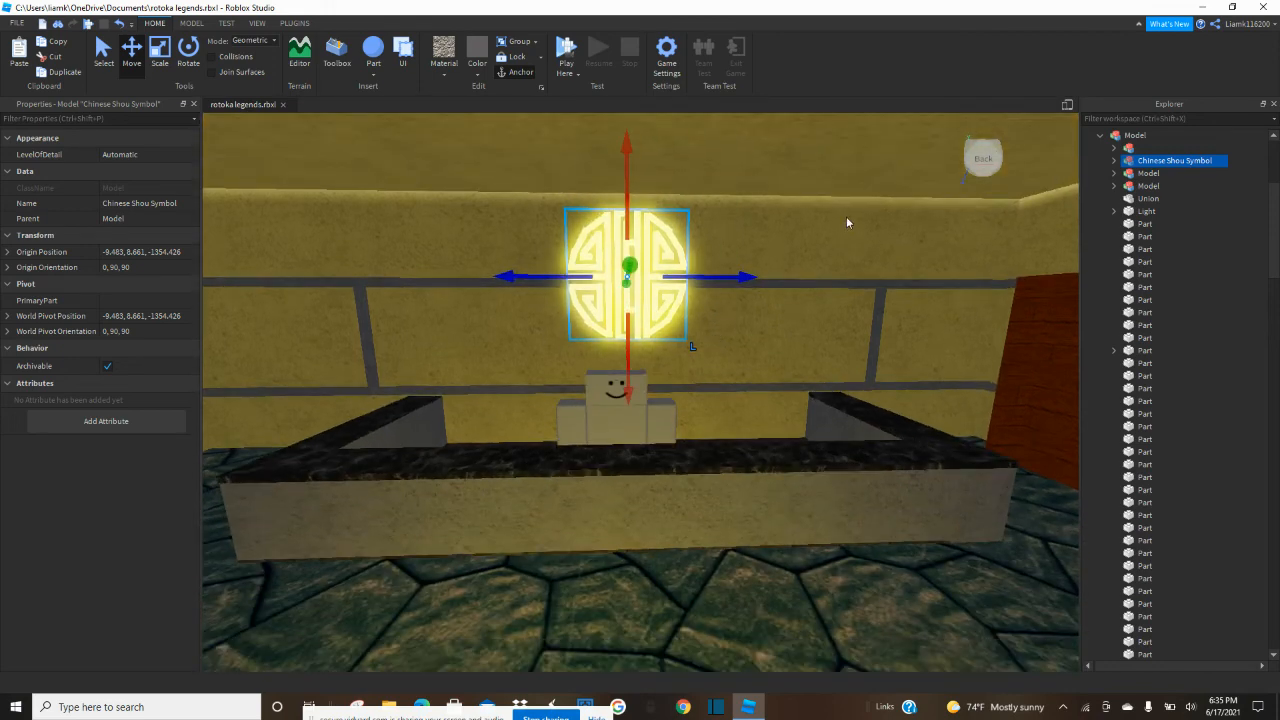
# Slide the shopkeeper figure sideways to X about -9.64 so it stands centred beneath the glowing symbol, and deselect it.
pyautogui.click(1142, 189)
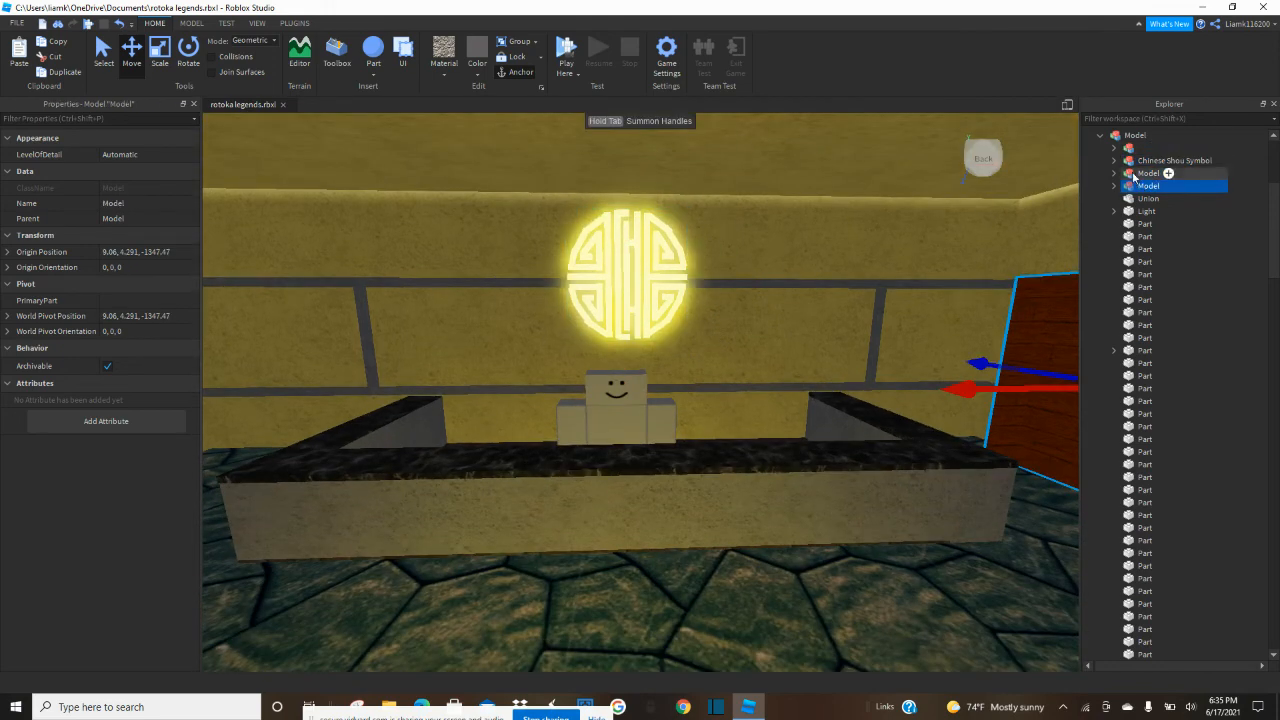
pyautogui.click(1129, 150)
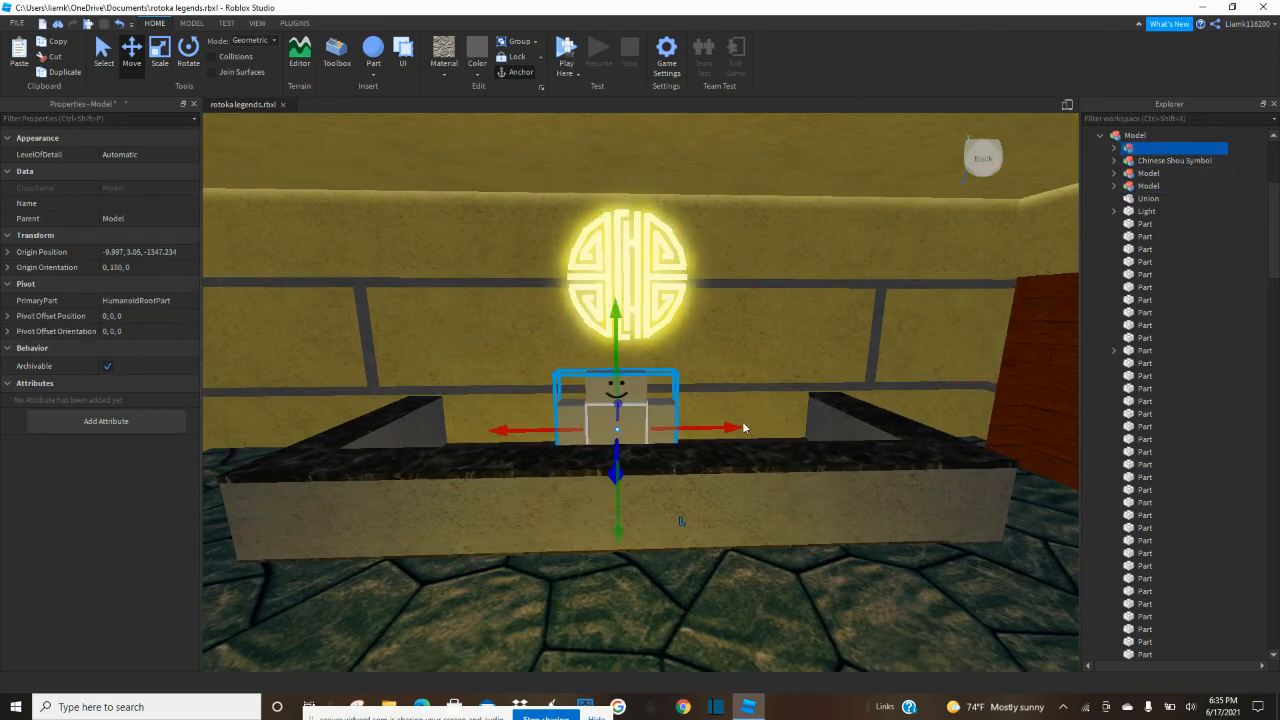
pyautogui.moveTo(724, 427); pyautogui.dragTo(735, 428)
pyautogui.press('e')
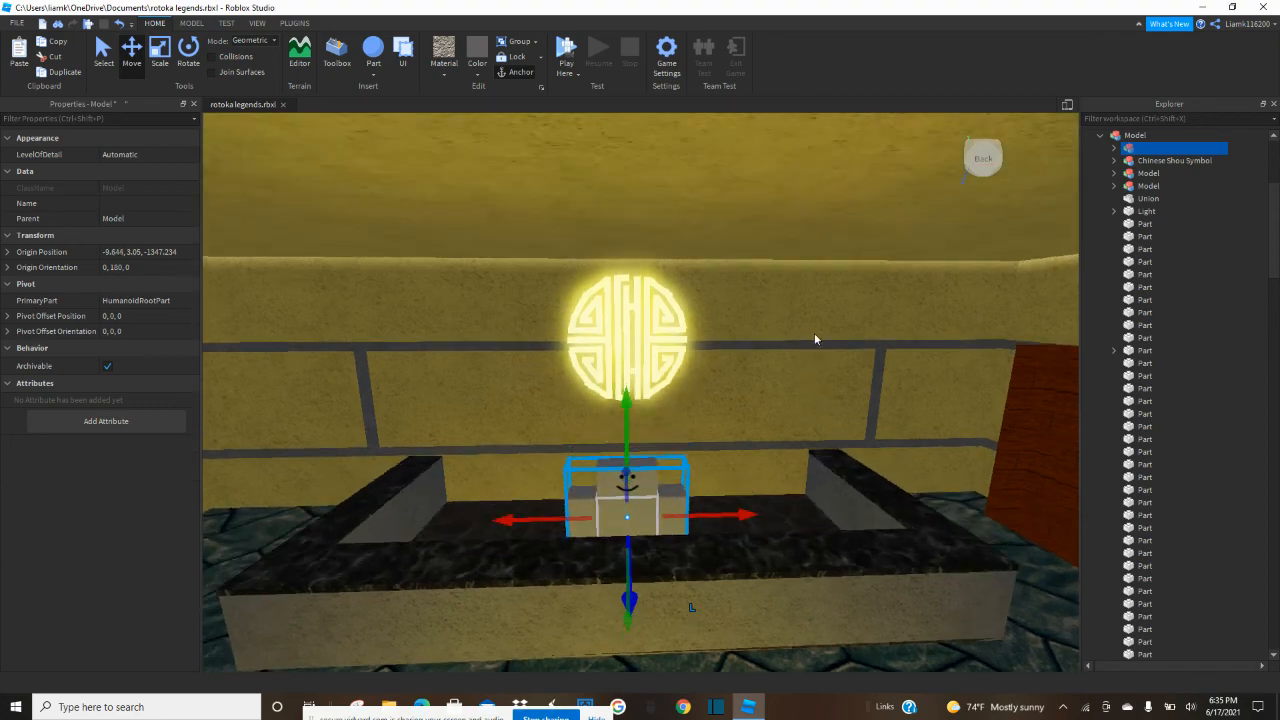
pyautogui.click(815, 341)
pyautogui.press('s')
pyautogui.press('s')
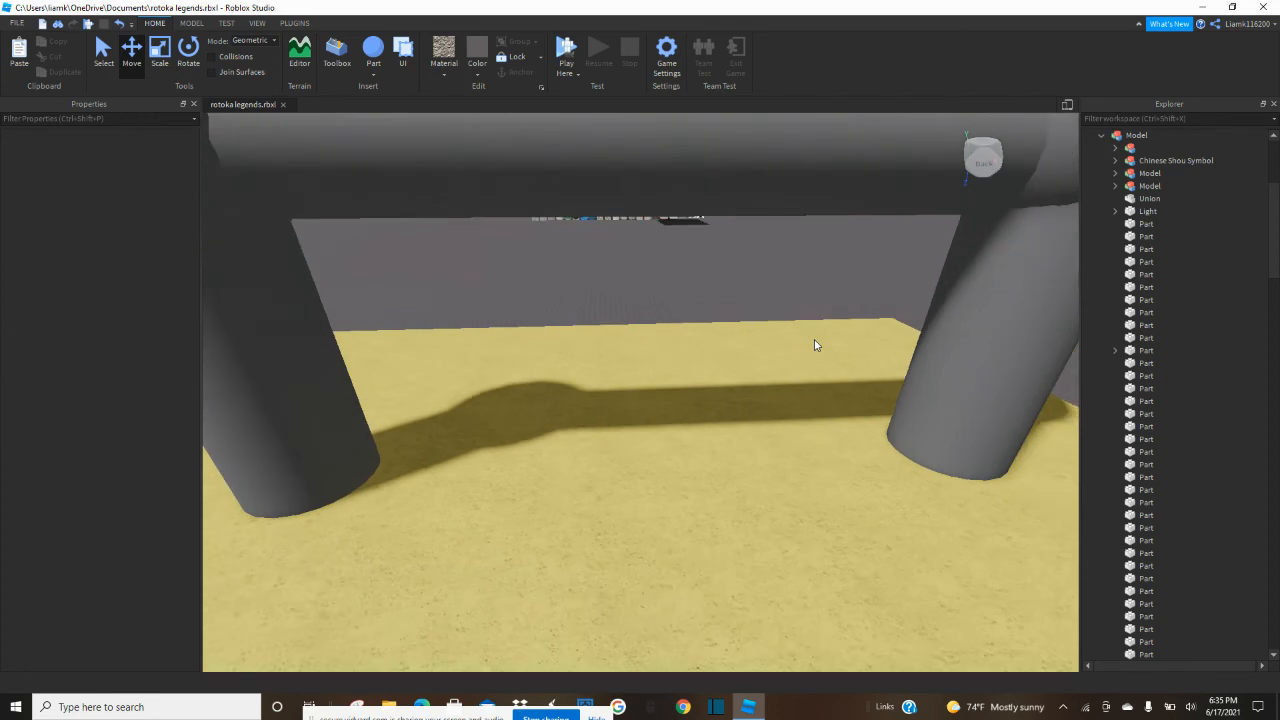
pyautogui.press('d')
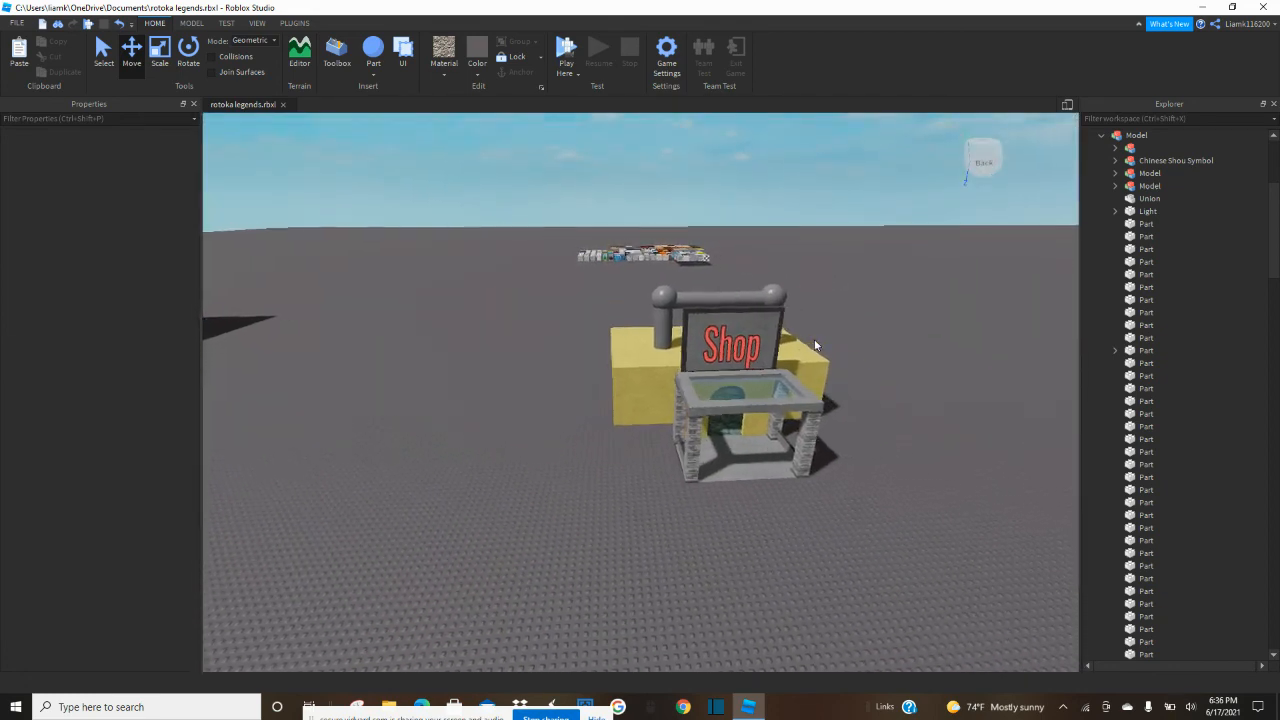